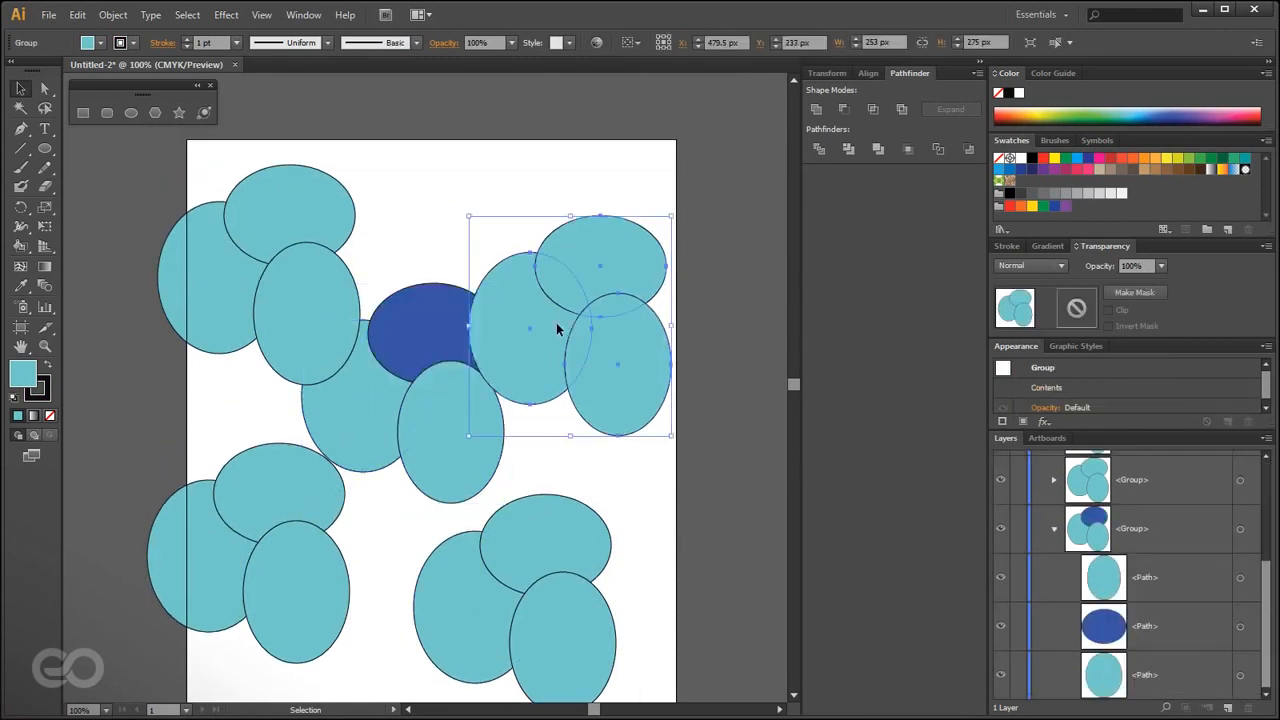
- Isolate the group of three overlapping ellipses in the upper-right part of the page for editing
double_click(557, 328)
- Draw a horizontal rectangle about 460 × 242 px across the circle and select all the shapes
drag(266, 286, 626, 486)
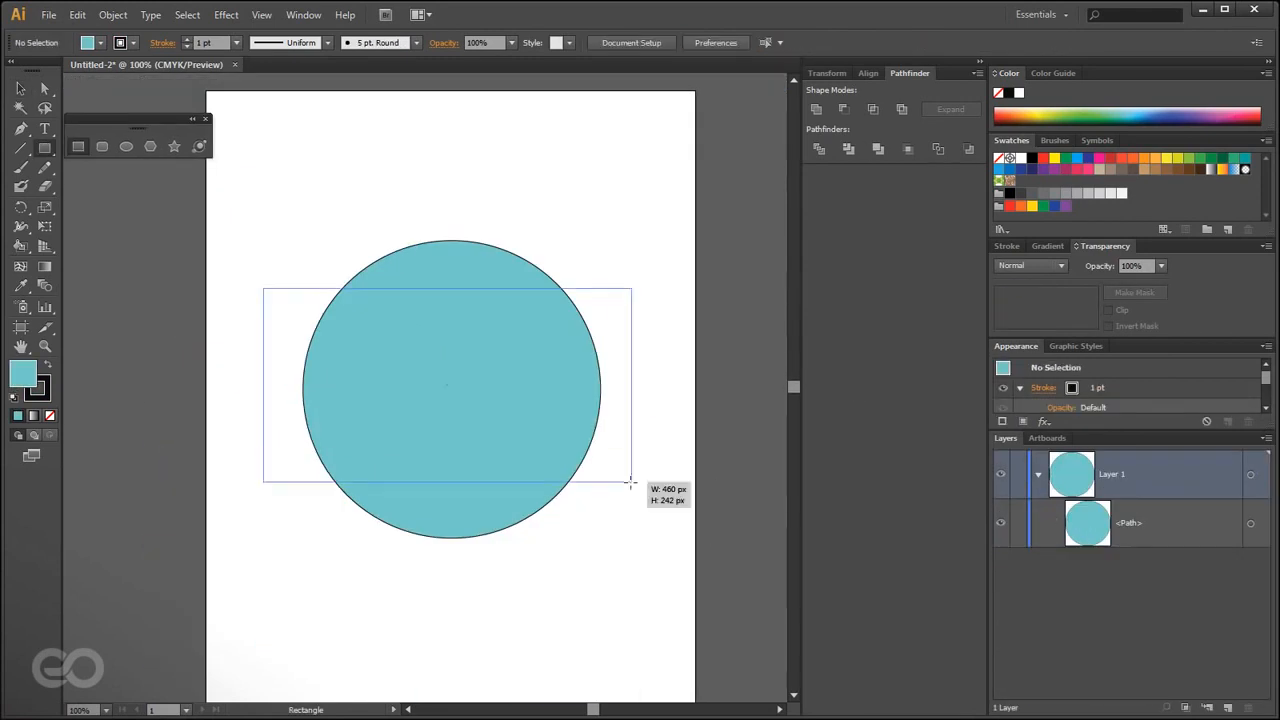
key(ctrl+a)
click(113, 14)
mouse_move(240, 488)
click(360, 488)
- Draw a tall vertical rectangle about 113 × 384 px on the page and start a blur effect on it
key(m)
drag(471, 200, 623, 371)
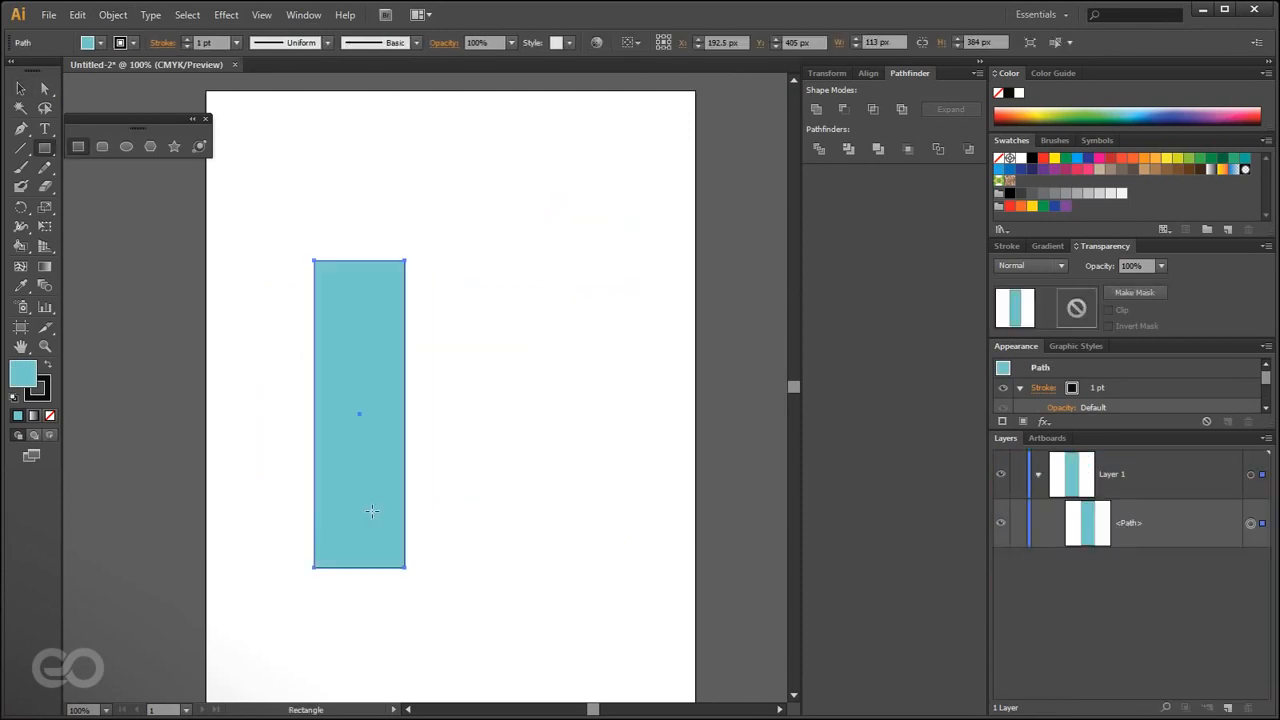
click(585, 498)
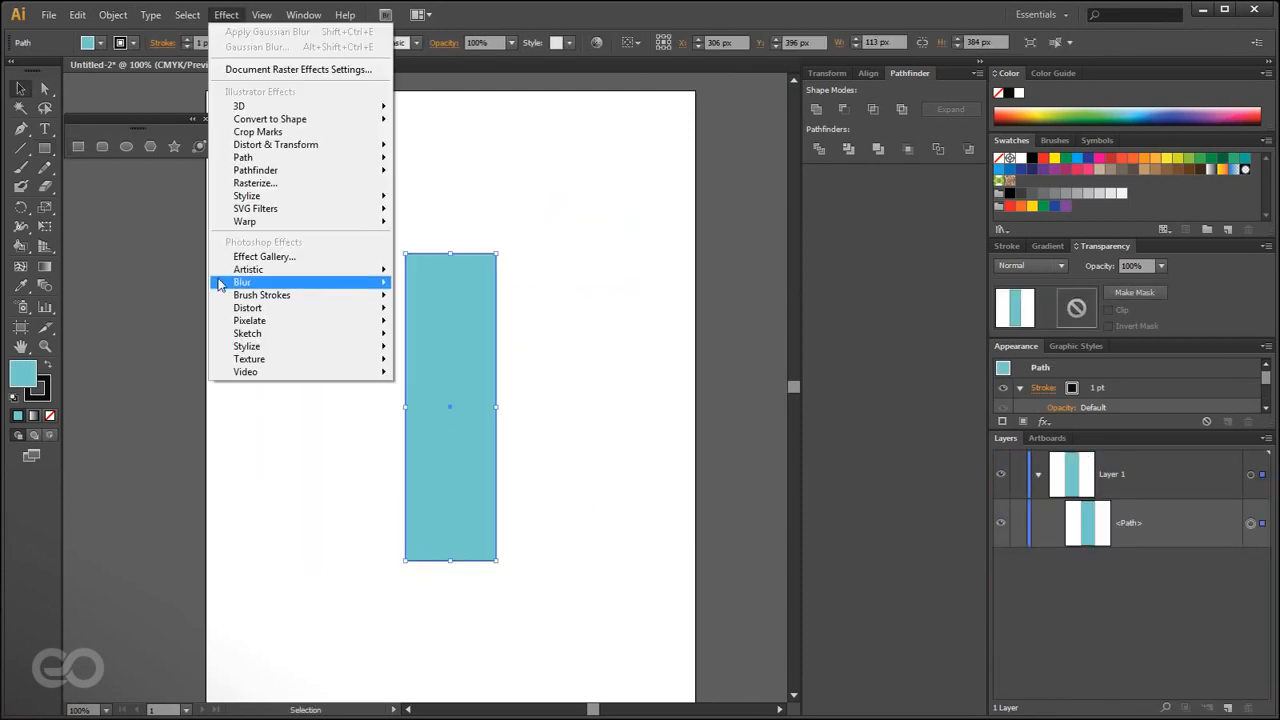
mouse_move(340, 284)
click(470, 283)
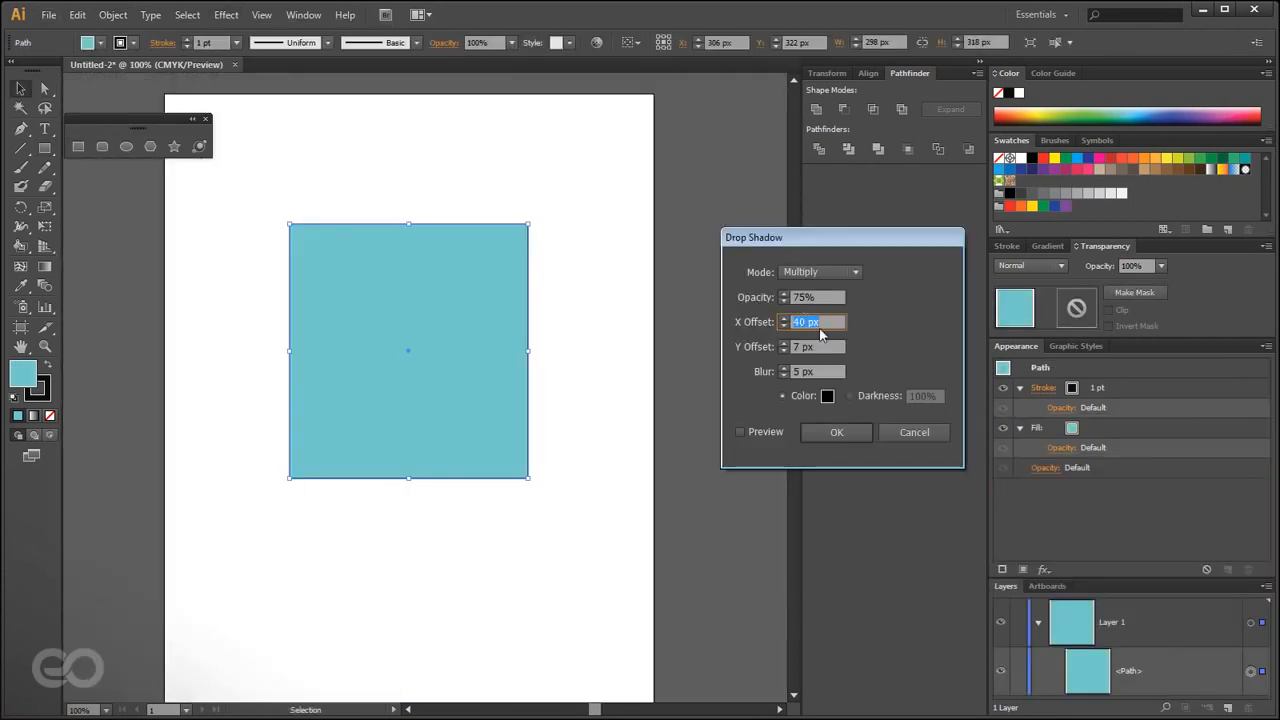
- Preview the drop shadow on the square and adjust its X and Y offsets, trying 30 px
text(30)
key(Down)
key(Down)
key(Down)
key(Down)
key(Down)
key(Down)
key(Down)
key(Down)
key(Down)
key(Down)
key(Down)
key(Down)
key(Down)
key(Down)
key(Down)
key(Down)
key(Down)
key(Down)
key(Down)
key(Down)
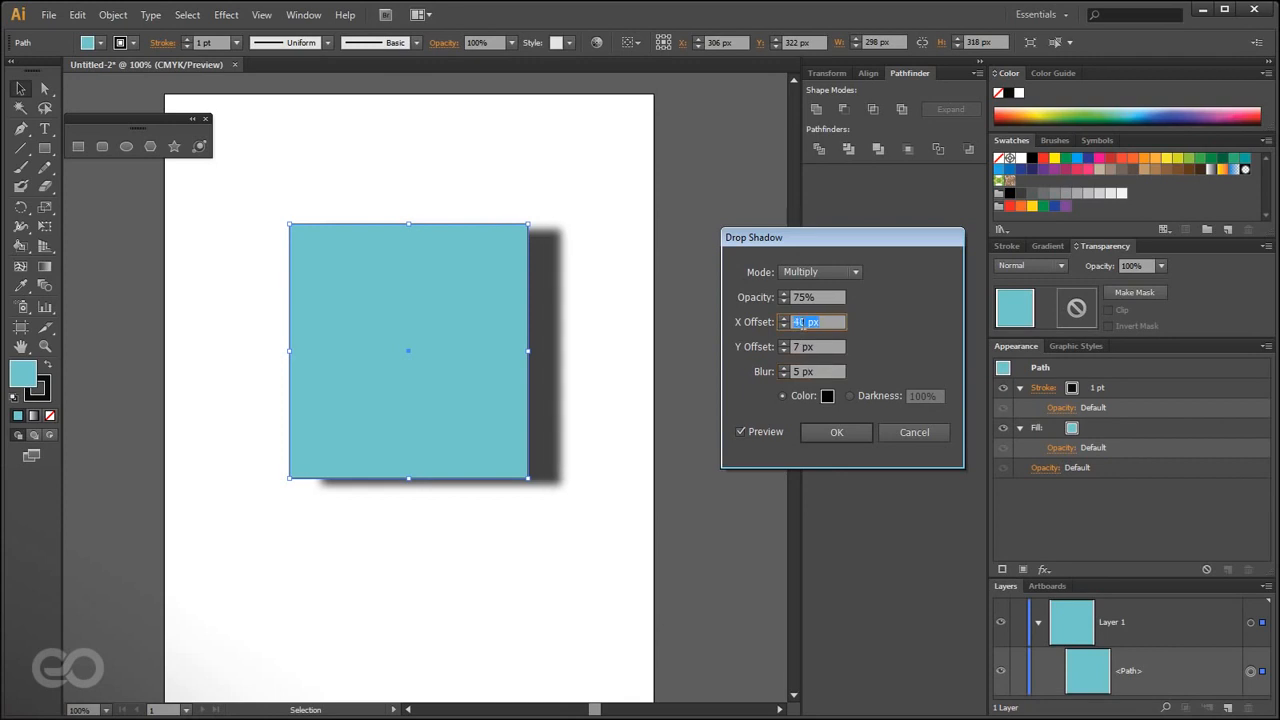
key(Tab)
text(30)
click(805, 322)
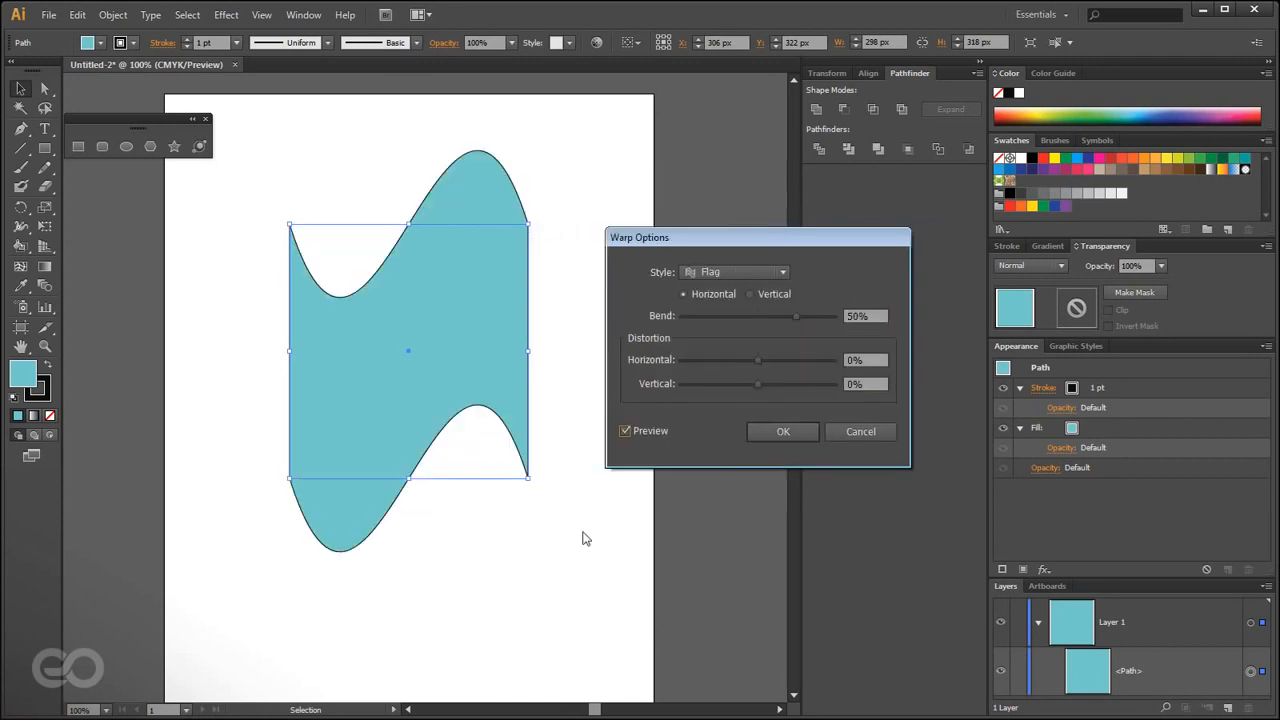
- Apply the horizontal Flag warp with a 50% bend to the square and move its upper-right anchor point inward
click(780, 432)
key(a)
drag(528, 225, 507, 262)
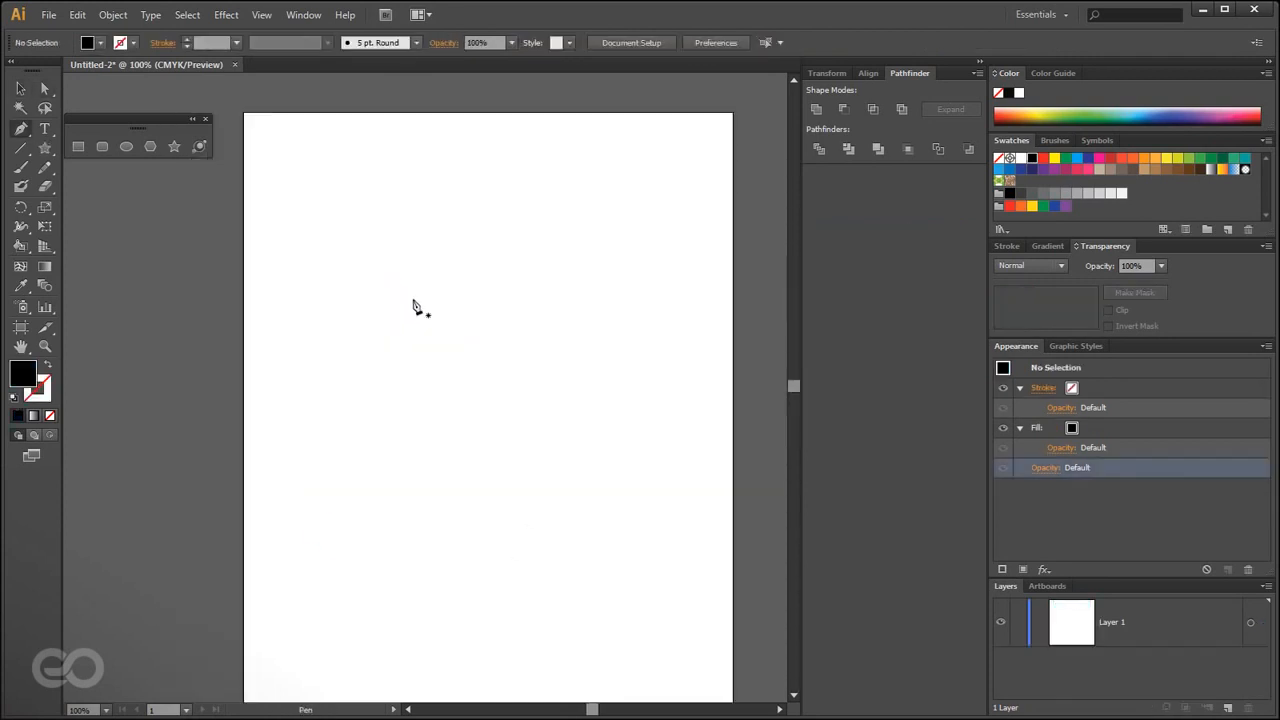
- Draw a closed black curved shape with the Pen tool, with a rounded base and a neck curling over at the top
click(381, 279)
mouse_move(477, 326)
mouse_down()
mouse_move(531, 451)
mouse_move(399, 466)
mouse_up()
click(322, 540)
drag(527, 604, 616, 516)
drag(601, 281, 568, 238)
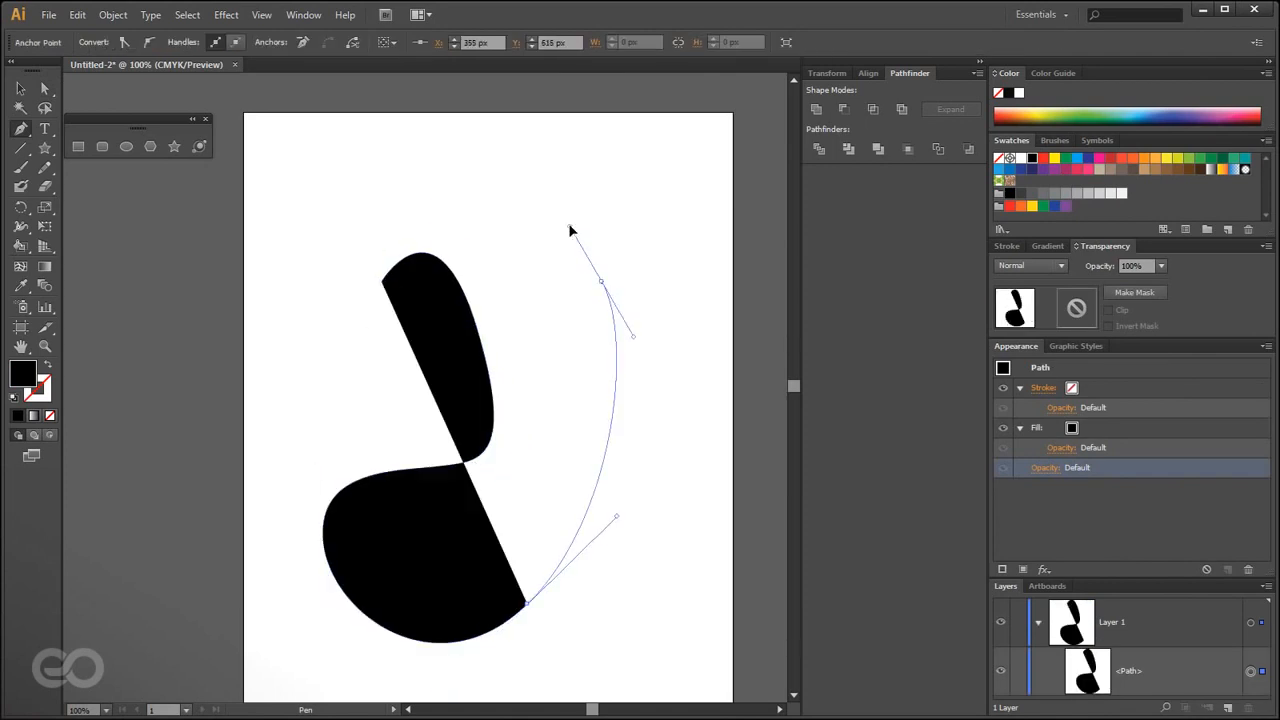
drag(420, 226, 393, 228)
drag(329, 311, 366, 374)
drag(395, 312, 403, 280)
click(382, 281)
- Refine the inner curve and rounded base of the black shape by moving its anchor points and handles
key(a)
drag(601, 281, 525, 277)
drag(435, 466, 430, 442)
drag(467, 440, 466, 402)
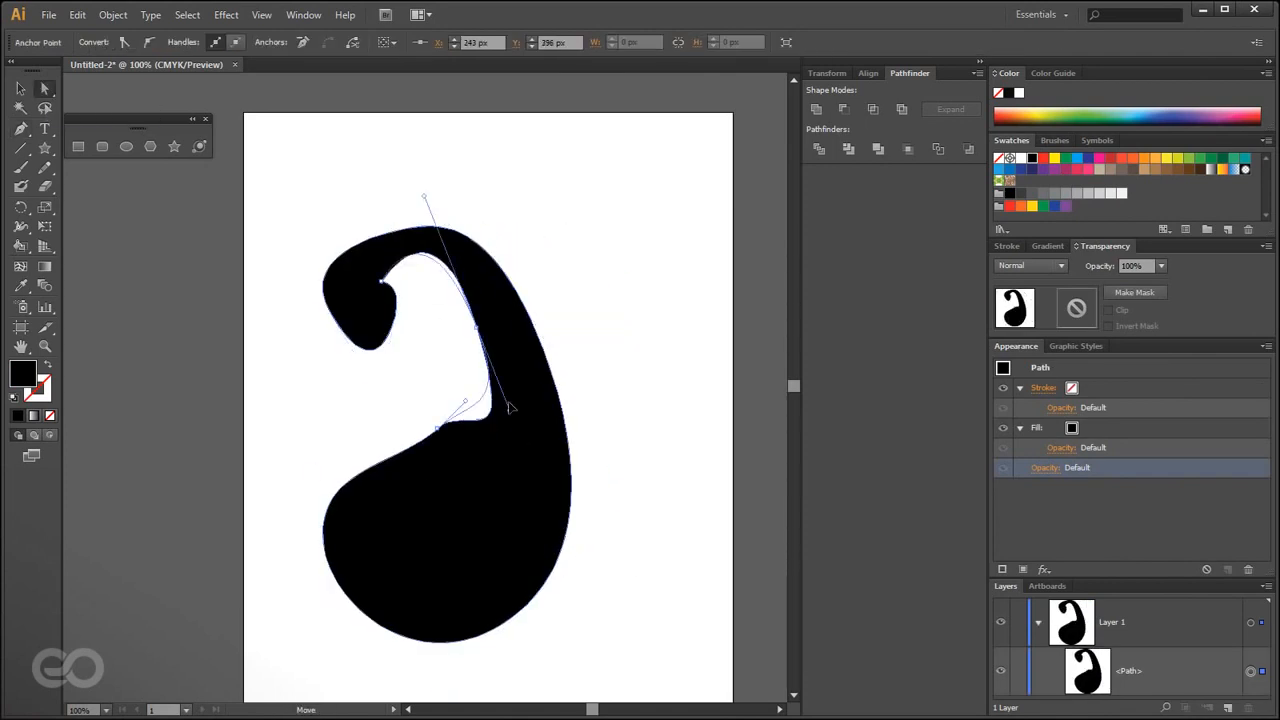
drag(514, 466, 484, 386)
drag(528, 604, 533, 615)
drag(322, 538, 322, 586)
- Reshape the outer neck and curled tip of the black shape by adjusting their anchor points and handles
drag(525, 277, 537, 276)
drag(569, 333, 617, 373)
drag(477, 328, 490, 306)
click(330, 312)
drag(294, 249, 322, 217)
drag(420, 226, 434, 203)
click(490, 306)
click(395, 315)
drag(387, 347, 399, 362)
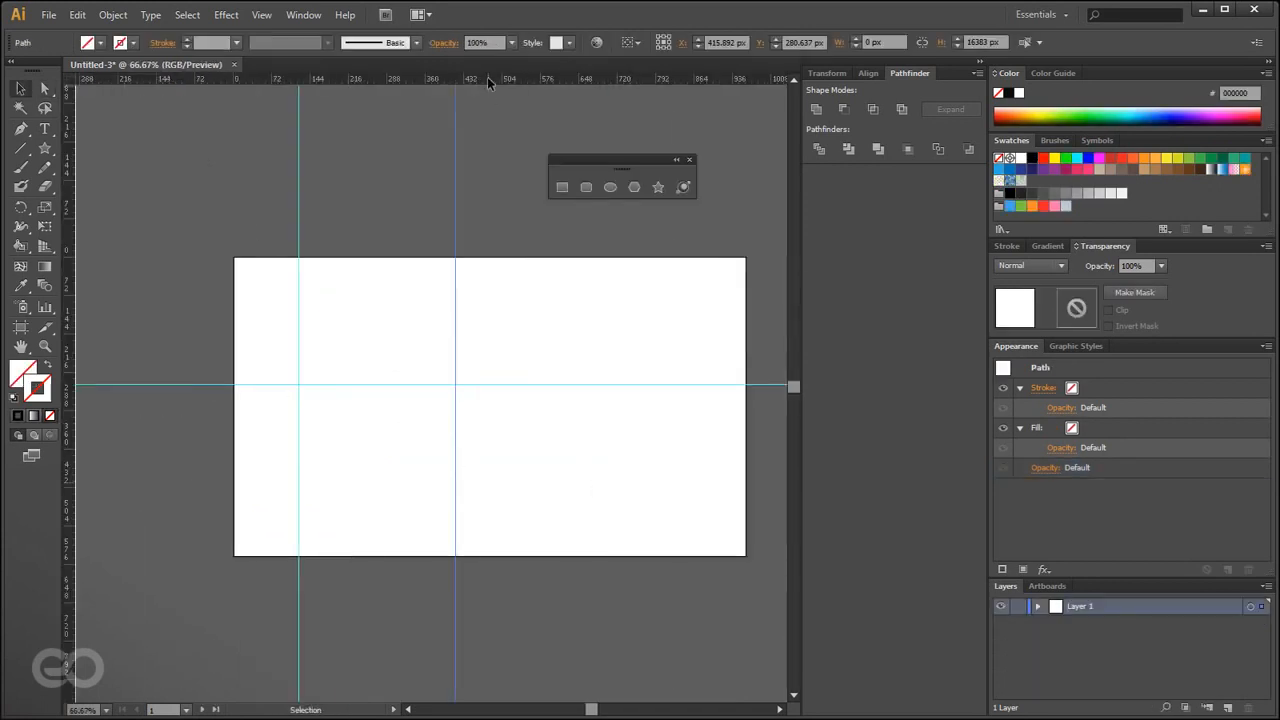
- Show the document grid and repeat the last rotation on the magenta crescent with Transform Again
click(261, 14)
click(290, 544)
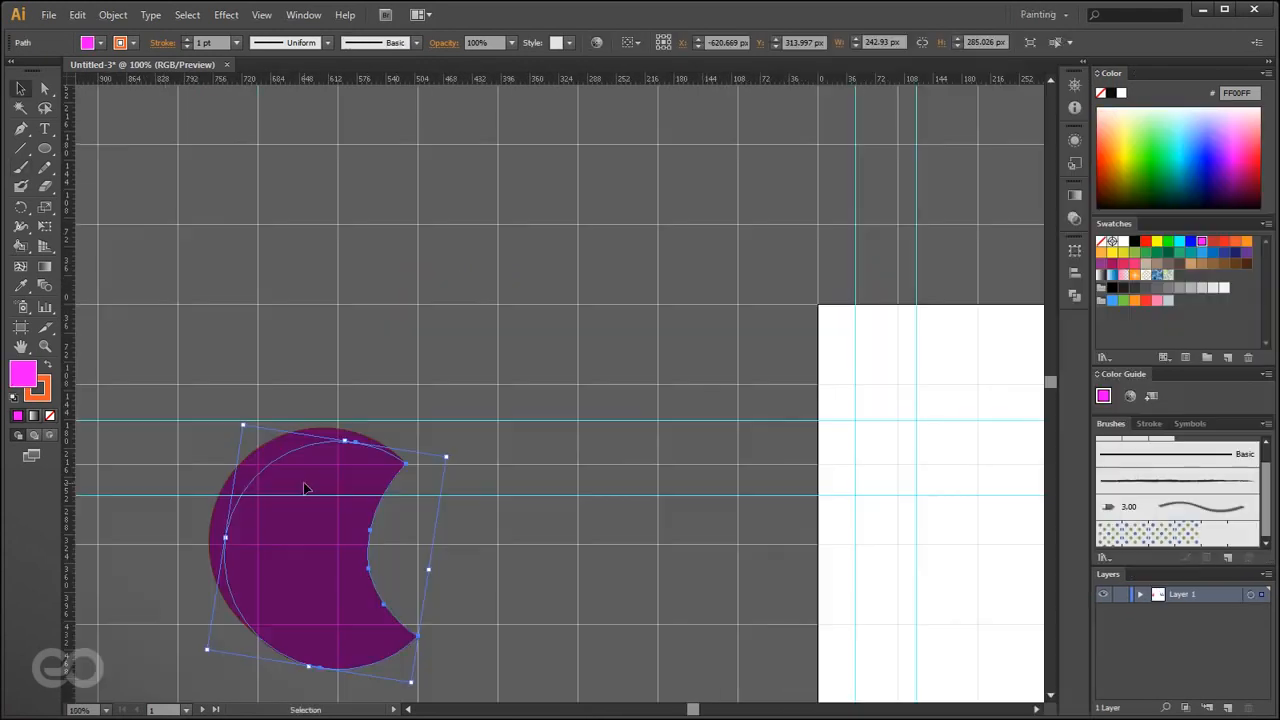
right_click(305, 488)
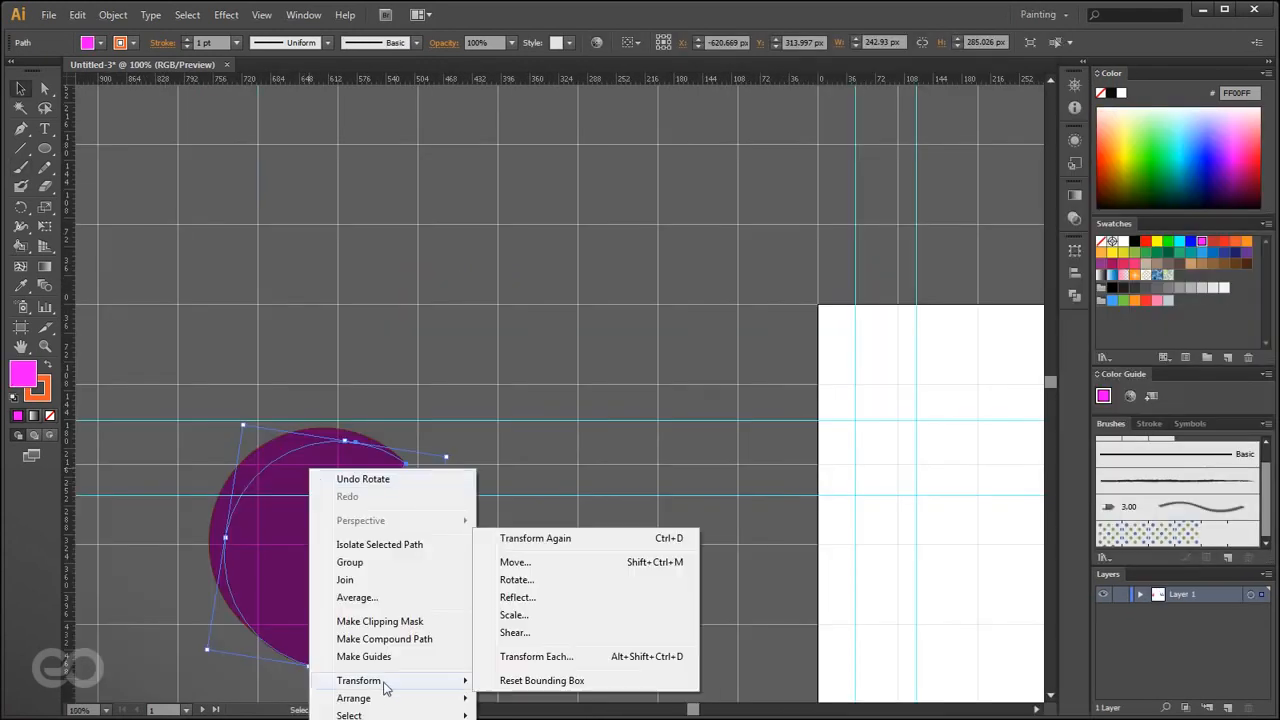
click(585, 537)
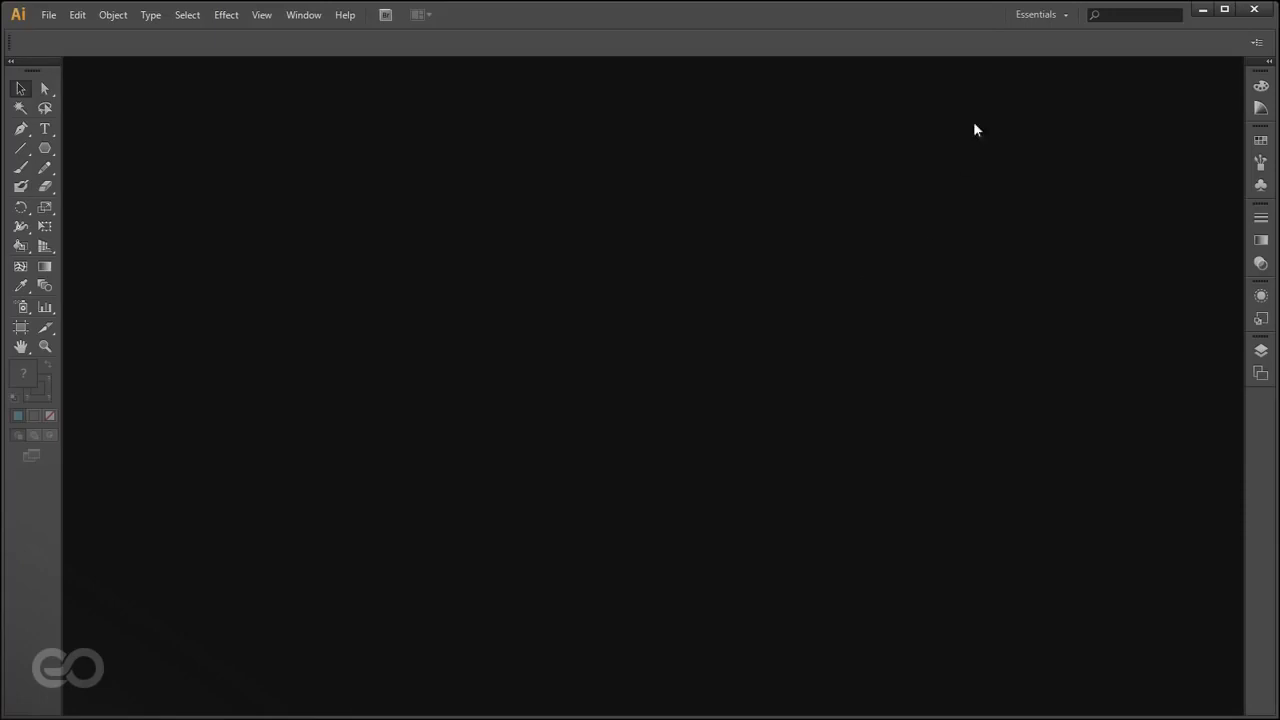
- Choose the Essentials workspace and reset it to its default layout
click(1037, 20)
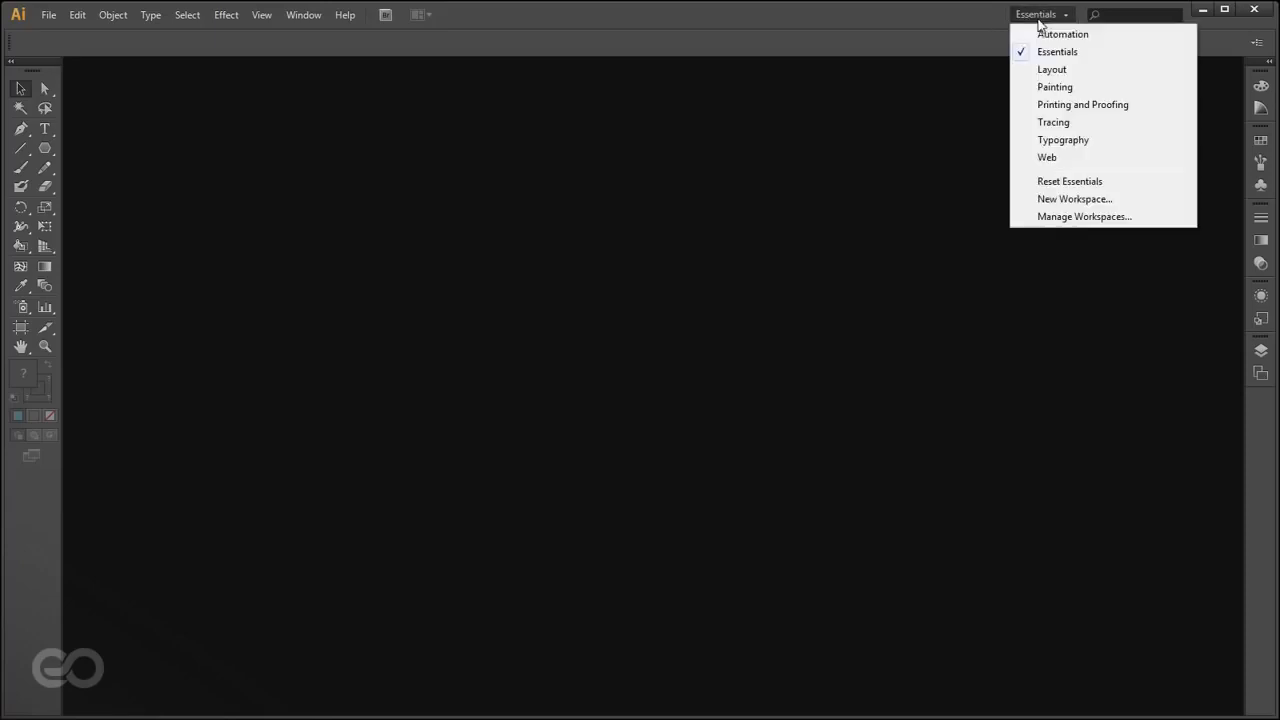
click(1050, 54)
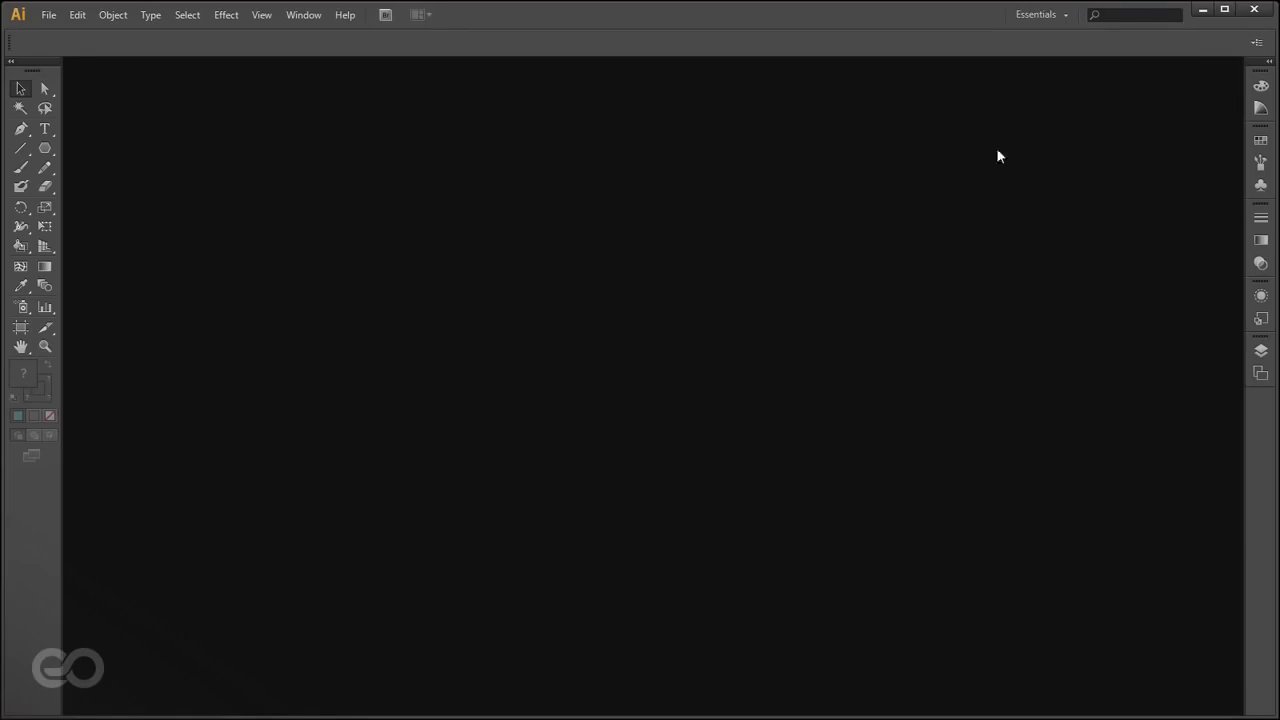
click(1038, 20)
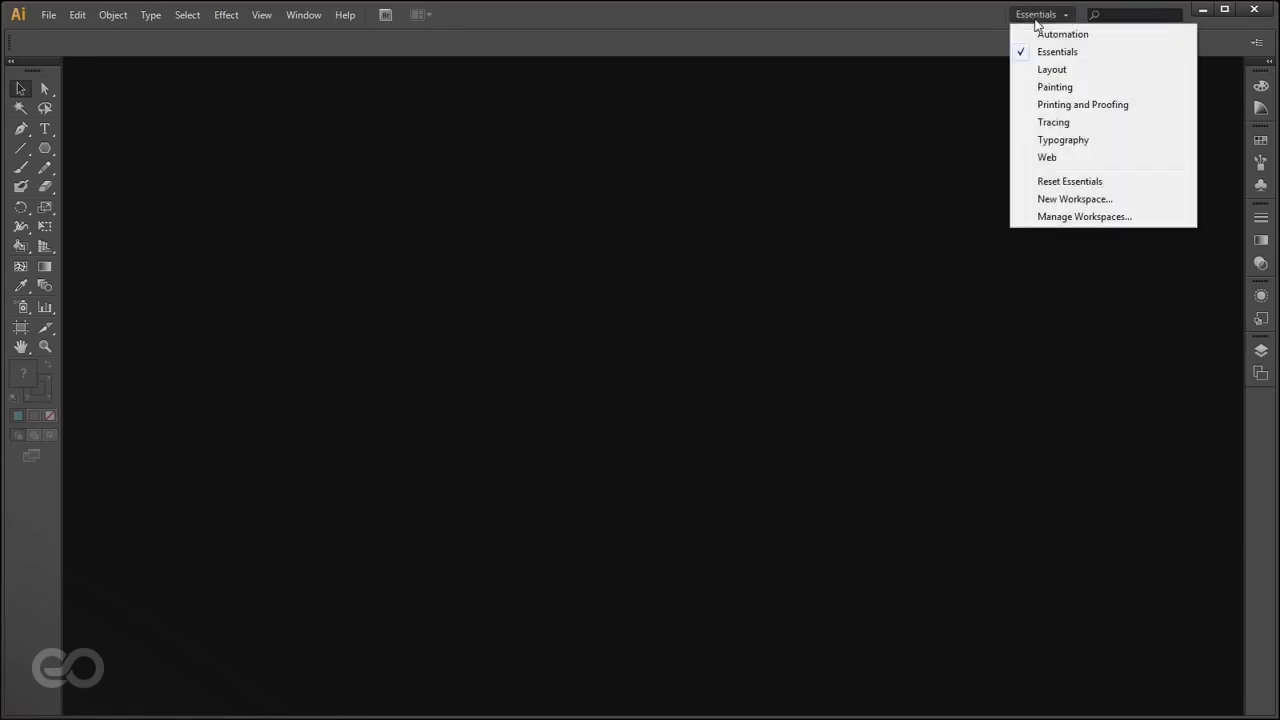
click(1041, 183)
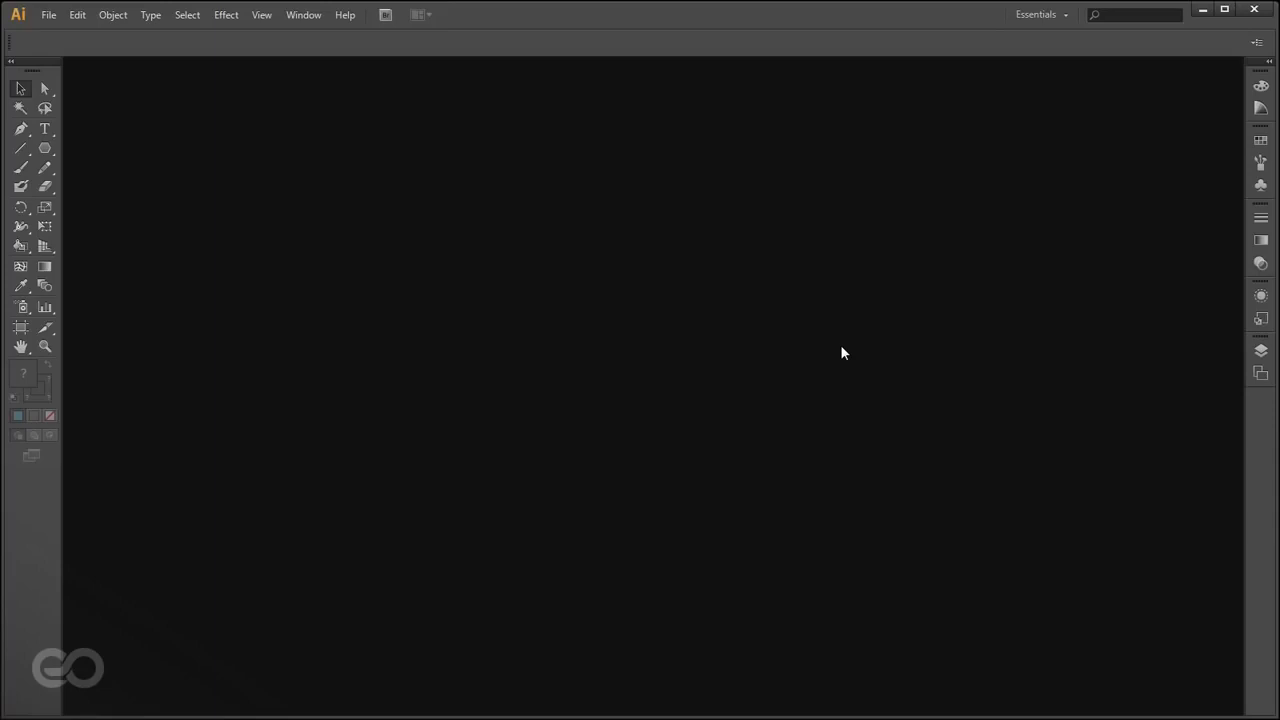
- Create a new portrait Letter document of 612 × 792 px with one artboard in CMYK colour mode
click(44, 18)
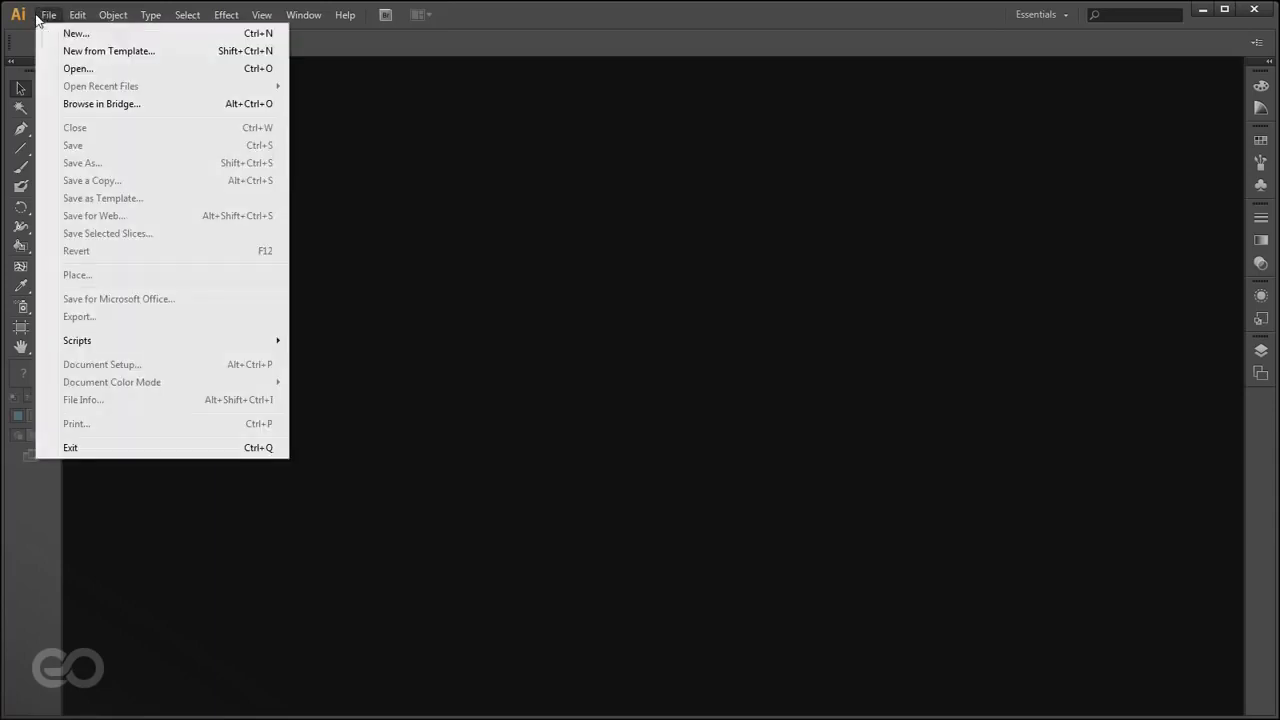
click(70, 34)
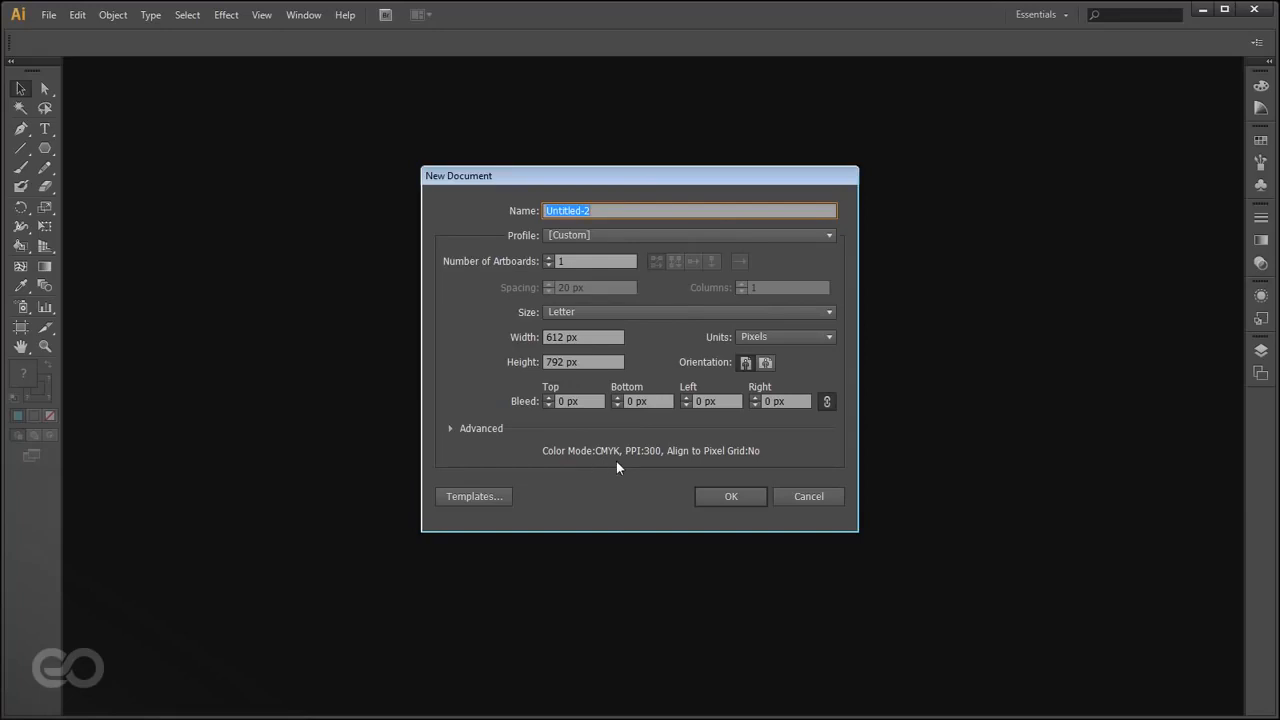
click(709, 495)
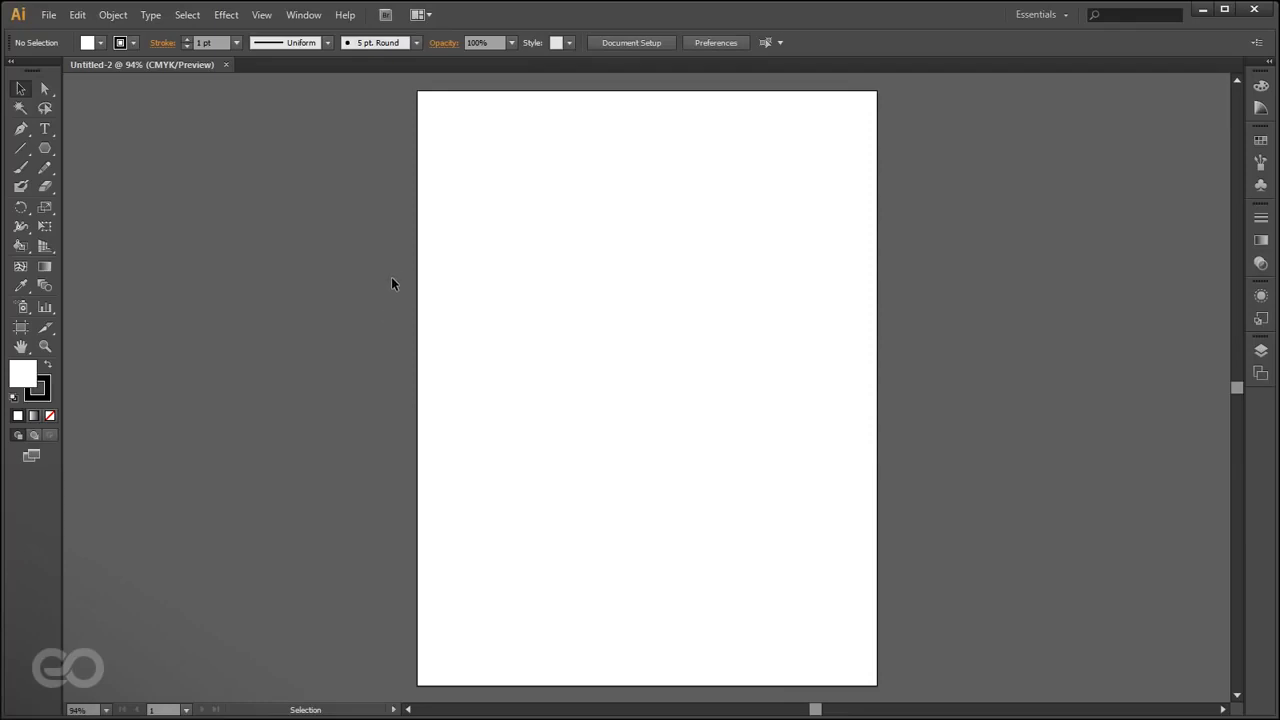
- Detach the group of shape tools as a floating panel and place it beside the toolbox near the document tab
click(53, 147)
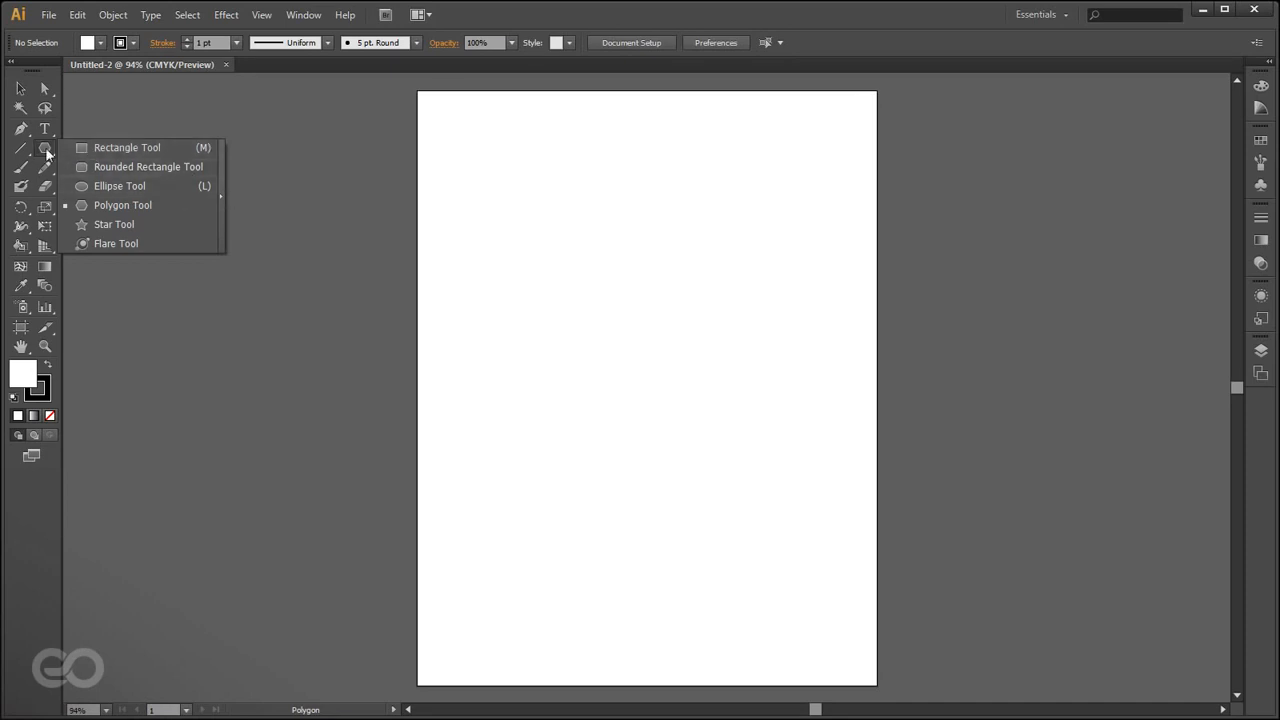
click(47, 152)
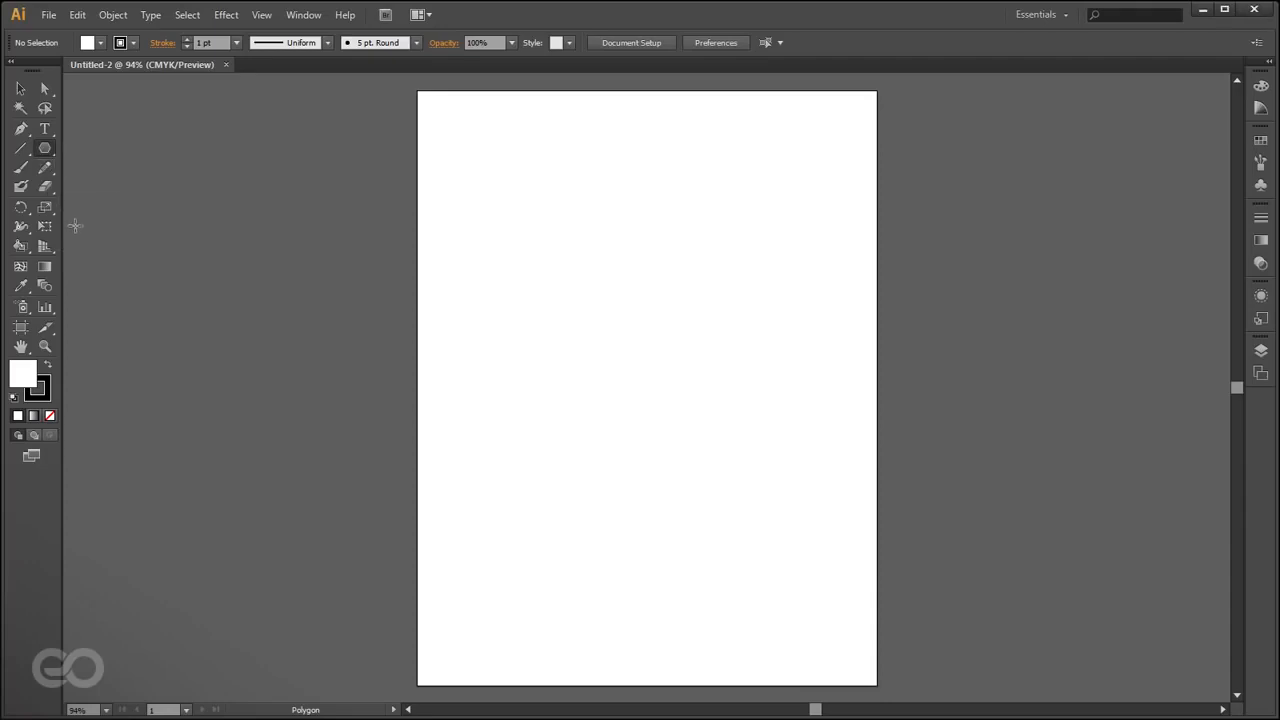
click(47, 151)
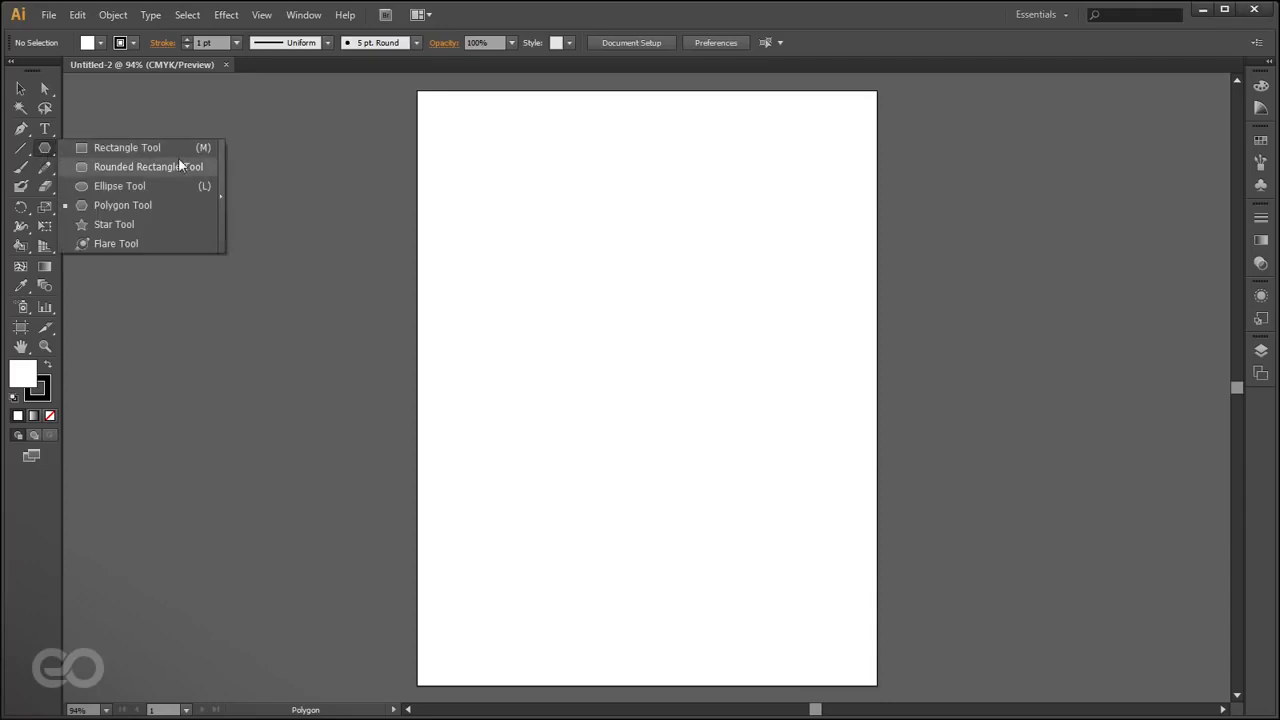
click(219, 198)
drag(131, 160, 146, 88)
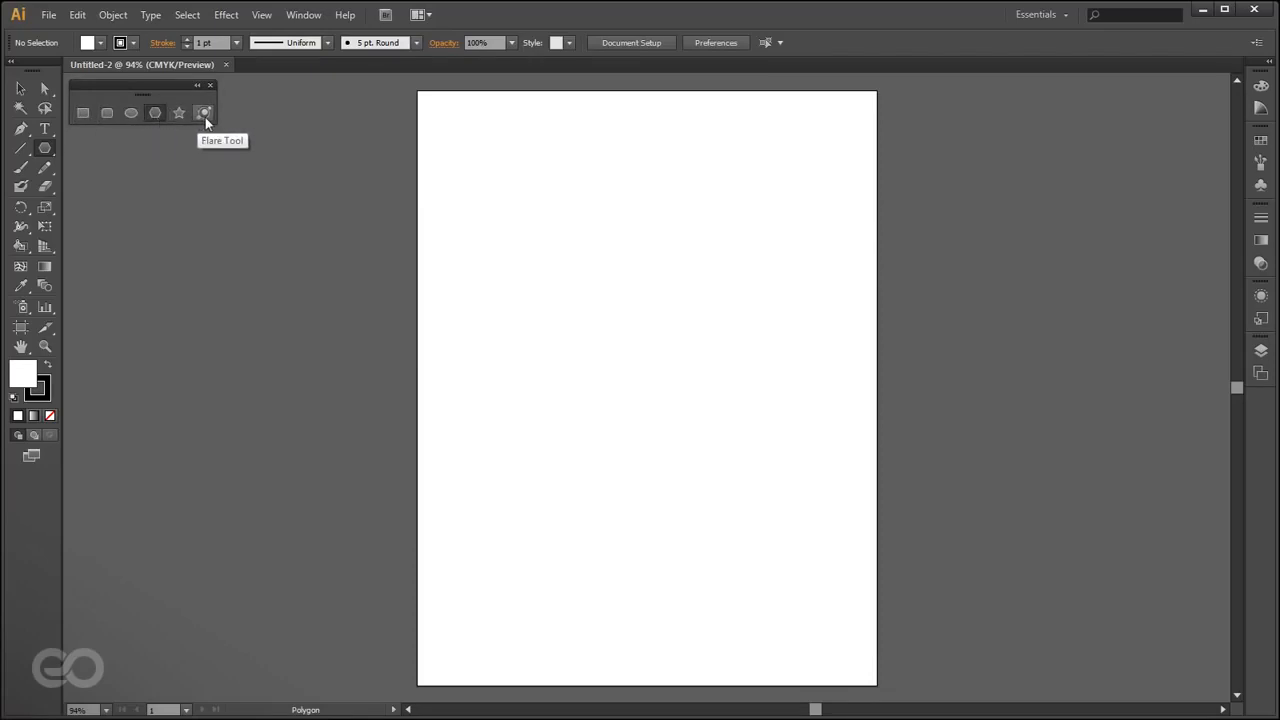
- Draw two rectangles, one about 349 × 247 px on the upper page and one about 353 × 272 px below it
click(82, 113)
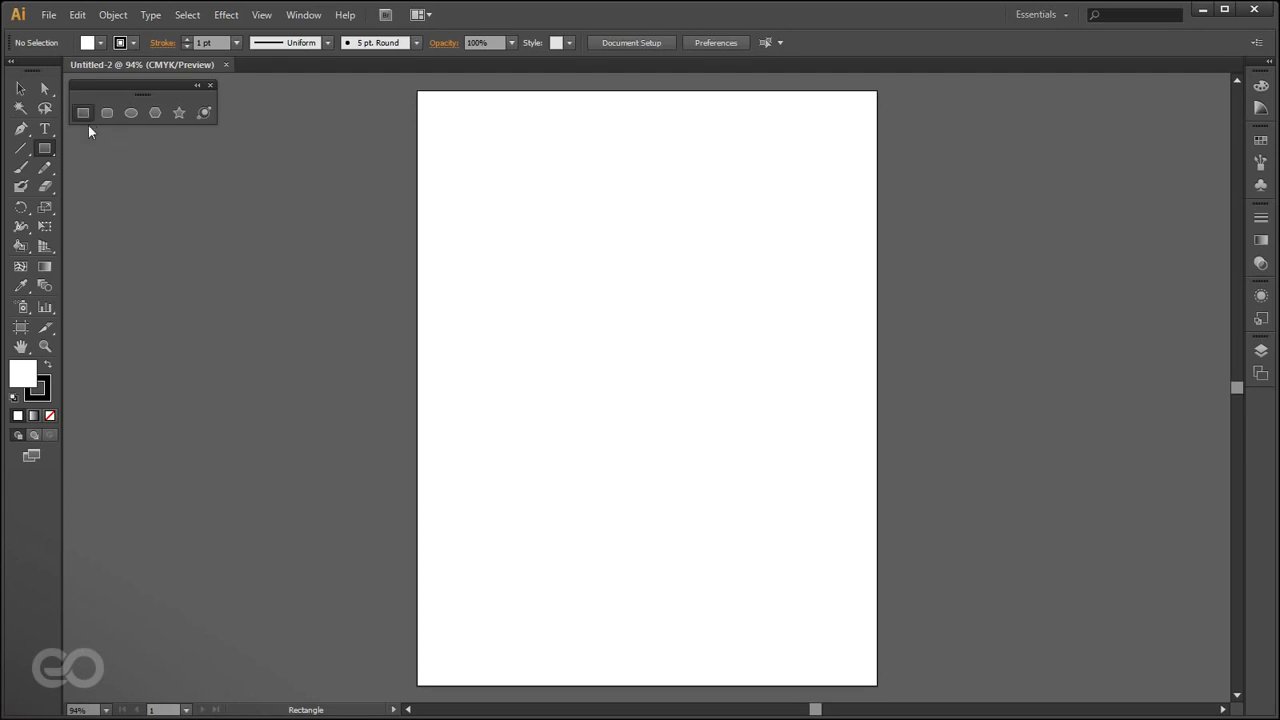
drag(458, 192, 720, 377)
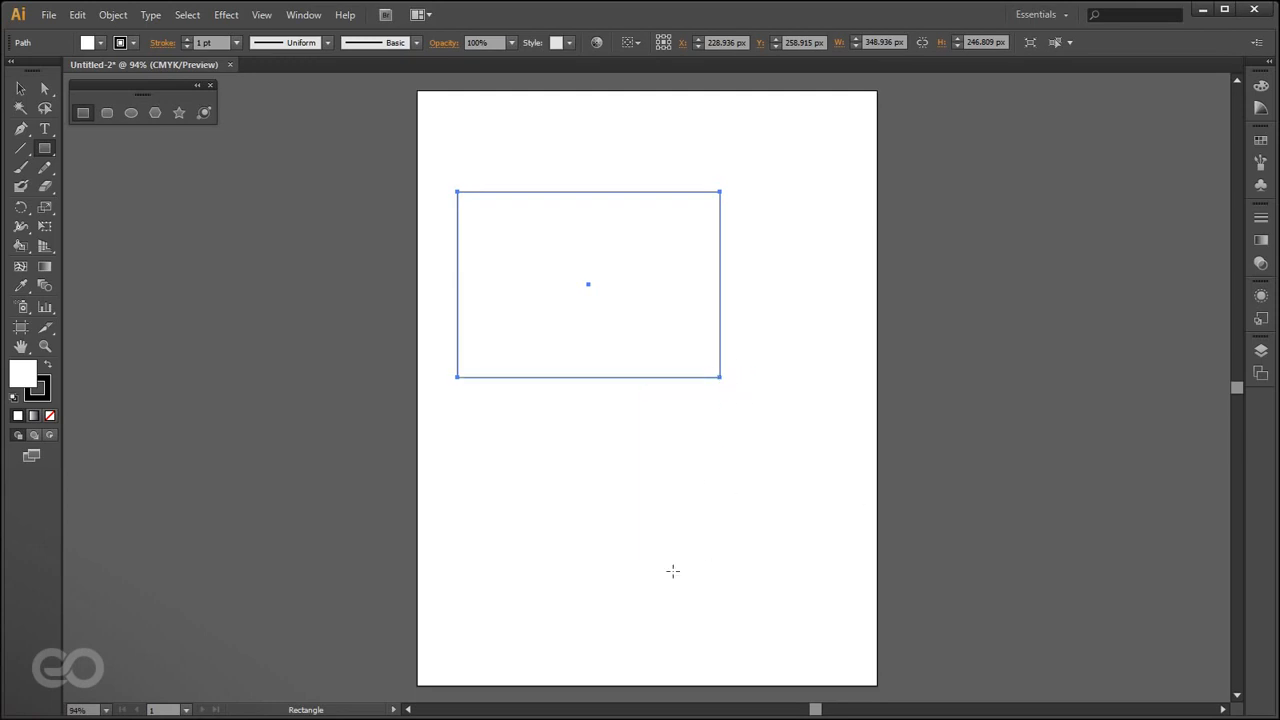
drag(485, 641, 750, 437)
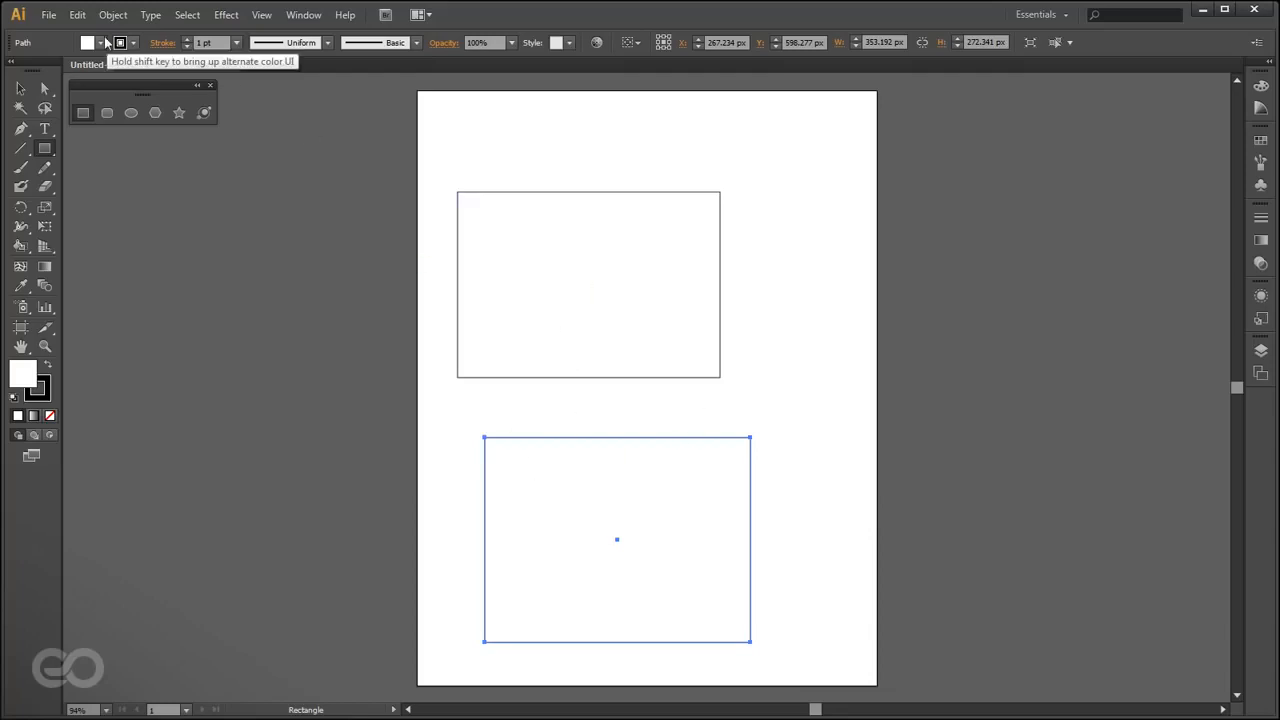
- Undo both rectangles to empty the page
click(77, 14)
click(189, 41)
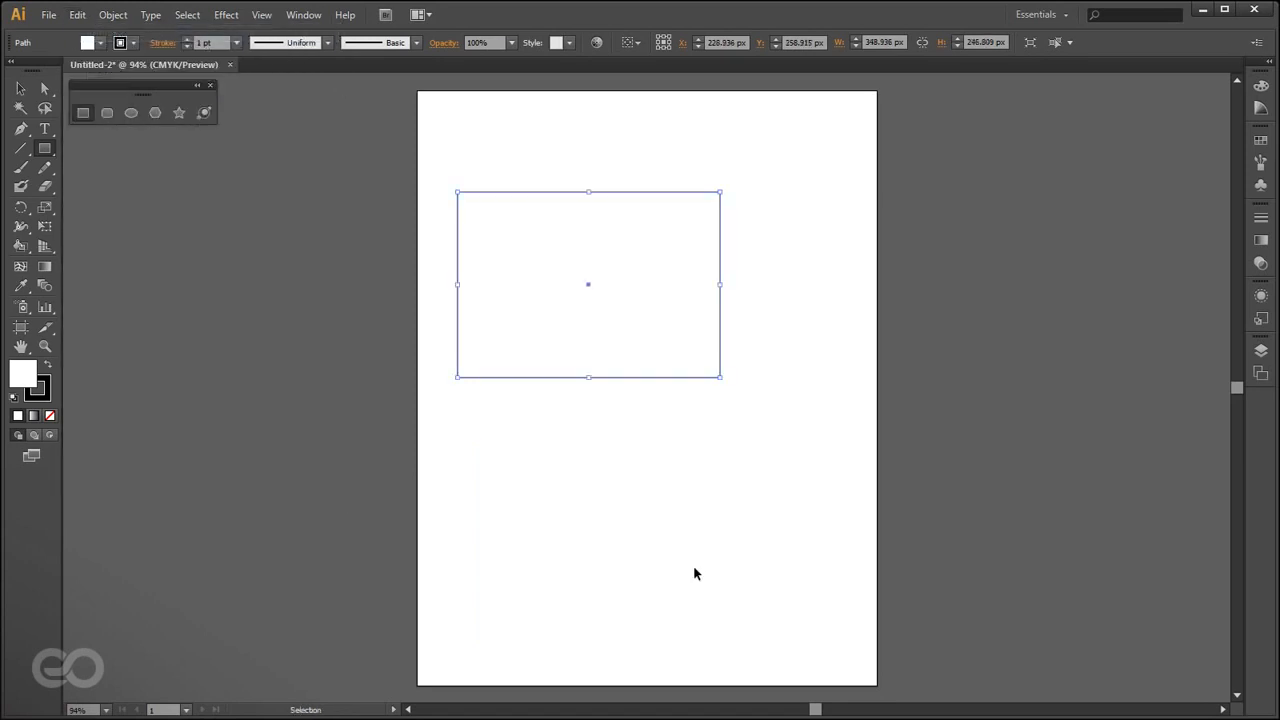
key(ctrl+z)
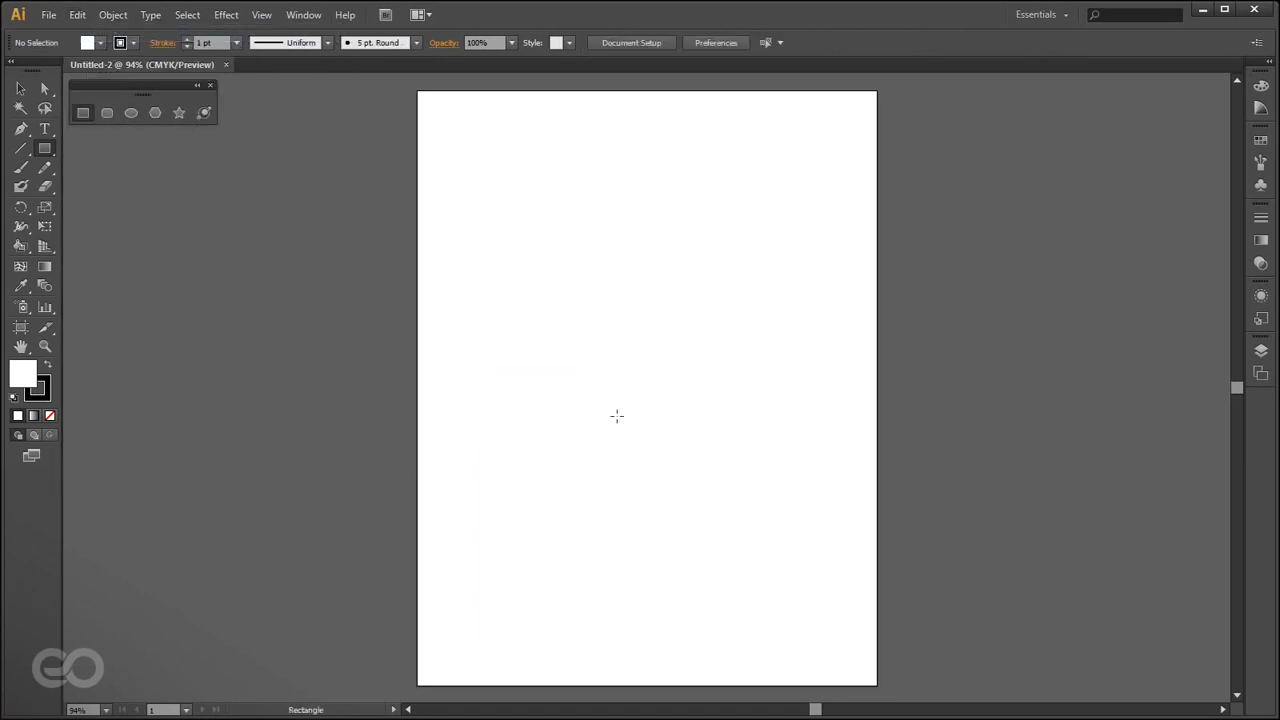
- Draw a rectangle about 138 × 119 px outward from its centre, then draw and delete another at the page centre
drag(484, 207, 700, 414)
mouse_move(694, 402)
mouse_down()
mouse_move(666, 378)
mouse_move(686, 251)
mouse_move(606, 354)
mouse_move(523, 423)
mouse_move(670, 289)
mouse_move(606, 374)
mouse_move(706, 309)
mouse_move(683, 334)
mouse_move(700, 331)
mouse_move(674, 309)
mouse_move(554, 383)
mouse_move(637, 386)
mouse_move(711, 417)
mouse_move(686, 566)
mouse_move(645, 549)
mouse_move(566, 283)
mouse_move(623, 275)
mouse_move(640, 324)
mouse_move(674, 342)
mouse_move(720, 292)
mouse_move(657, 328)
mouse_move(678, 398)
mouse_move(620, 300)
mouse_move(592, 355)
mouse_move(629, 352)
mouse_move(646, 318)
mouse_move(637, 292)
mouse_move(631, 360)
mouse_move(771, 414)
mouse_move(718, 434)
mouse_move(511, 231)
mouse_move(537, 251)
mouse_up()
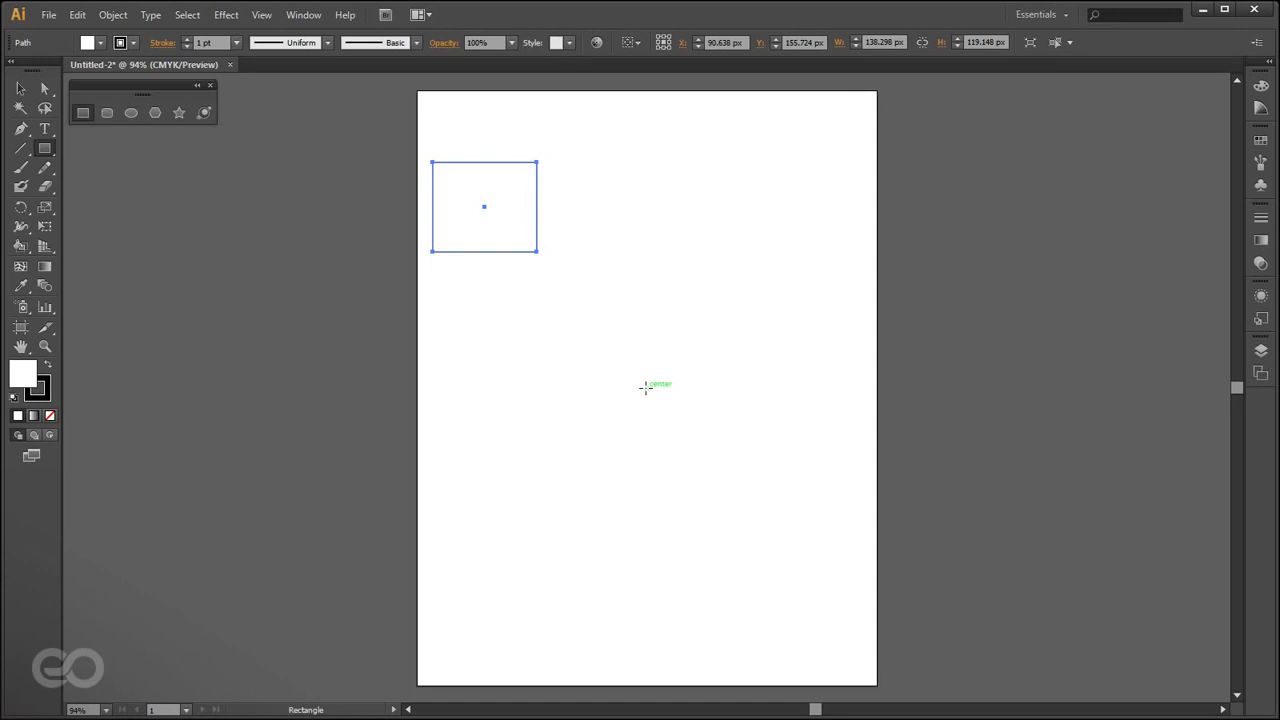
mouse_move(646, 387)
mouse_down()
mouse_move(754, 531)
mouse_move(789, 549)
mouse_move(813, 530)
mouse_move(785, 520)
mouse_move(654, 394)
mouse_move(778, 564)
mouse_move(720, 414)
mouse_move(691, 429)
mouse_move(709, 435)
mouse_up()
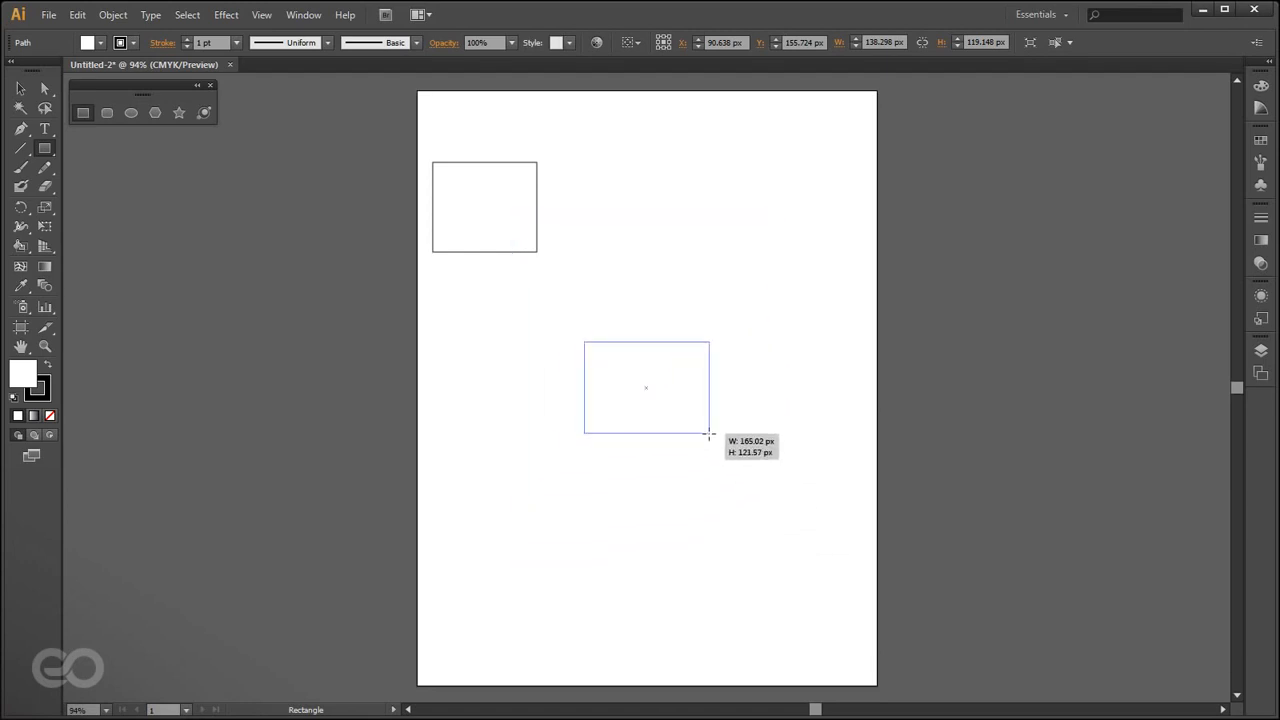
mouse_move(709, 435)
mouse_down()
mouse_move(771, 443)
mouse_move(663, 383)
mouse_move(692, 516)
mouse_move(631, 420)
mouse_move(749, 491)
mouse_move(703, 436)
mouse_move(720, 447)
mouse_move(726, 493)
mouse_move(687, 452)
mouse_move(683, 426)
mouse_move(702, 458)
mouse_move(691, 432)
mouse_up()
key(Delete)
- Draw a circle about 117 px in diameter outward from its centre, just below the rectangle
click(129, 114)
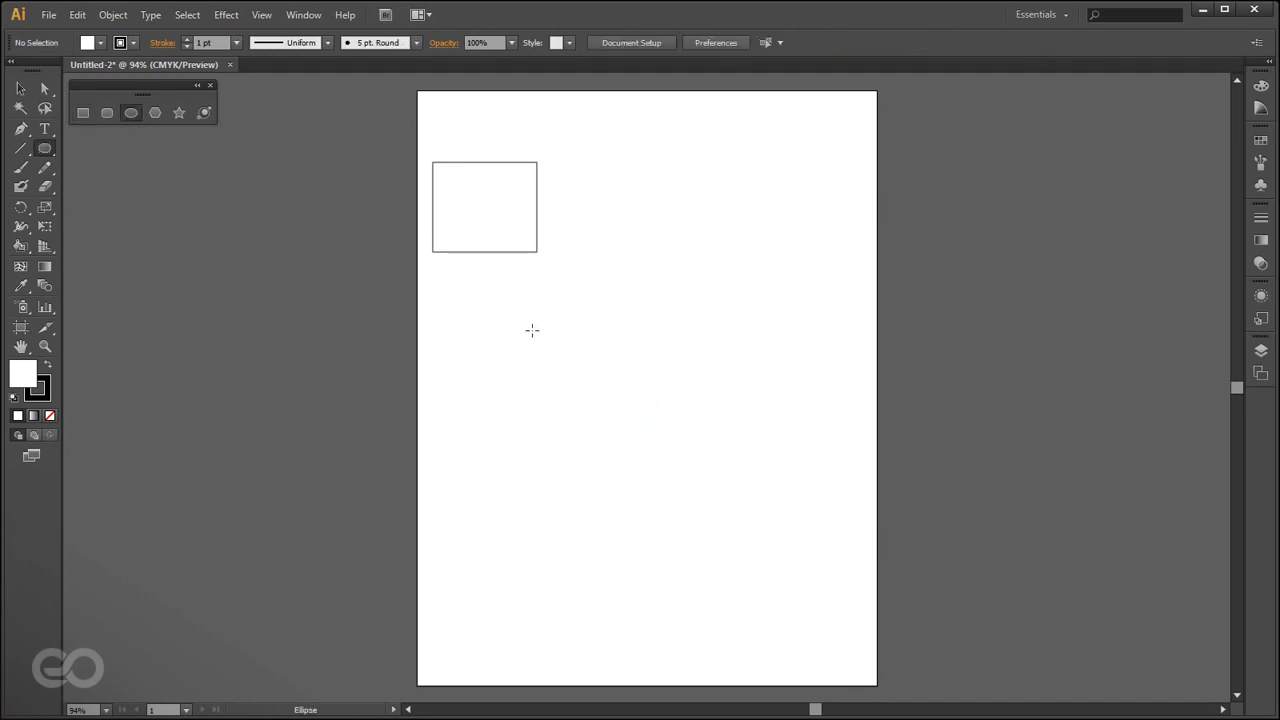
mouse_move(511, 311)
mouse_down()
mouse_move(660, 446)
mouse_move(729, 540)
mouse_move(607, 421)
mouse_move(726, 538)
mouse_move(568, 490)
mouse_move(561, 500)
mouse_move(540, 426)
mouse_move(584, 483)
mouse_move(597, 426)
mouse_move(663, 469)
mouse_move(586, 400)
mouse_move(586, 383)
mouse_move(626, 460)
mouse_move(500, 318)
mouse_move(609, 406)
mouse_move(534, 326)
mouse_move(554, 354)
mouse_up()
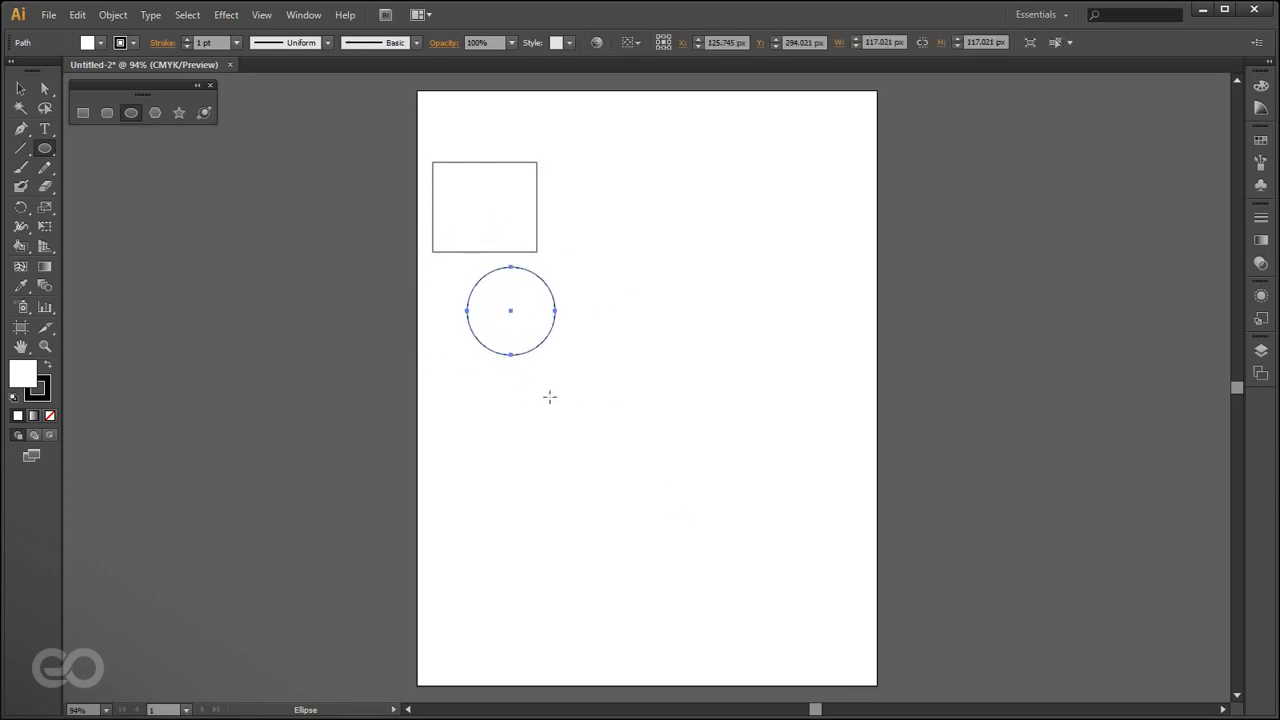
- Undo the circle and delete all remaining shapes from the page
key(ctrl+z)
key(ctrl+z)
click(25, 88)
drag(318, 118, 786, 543)
key(Delete)
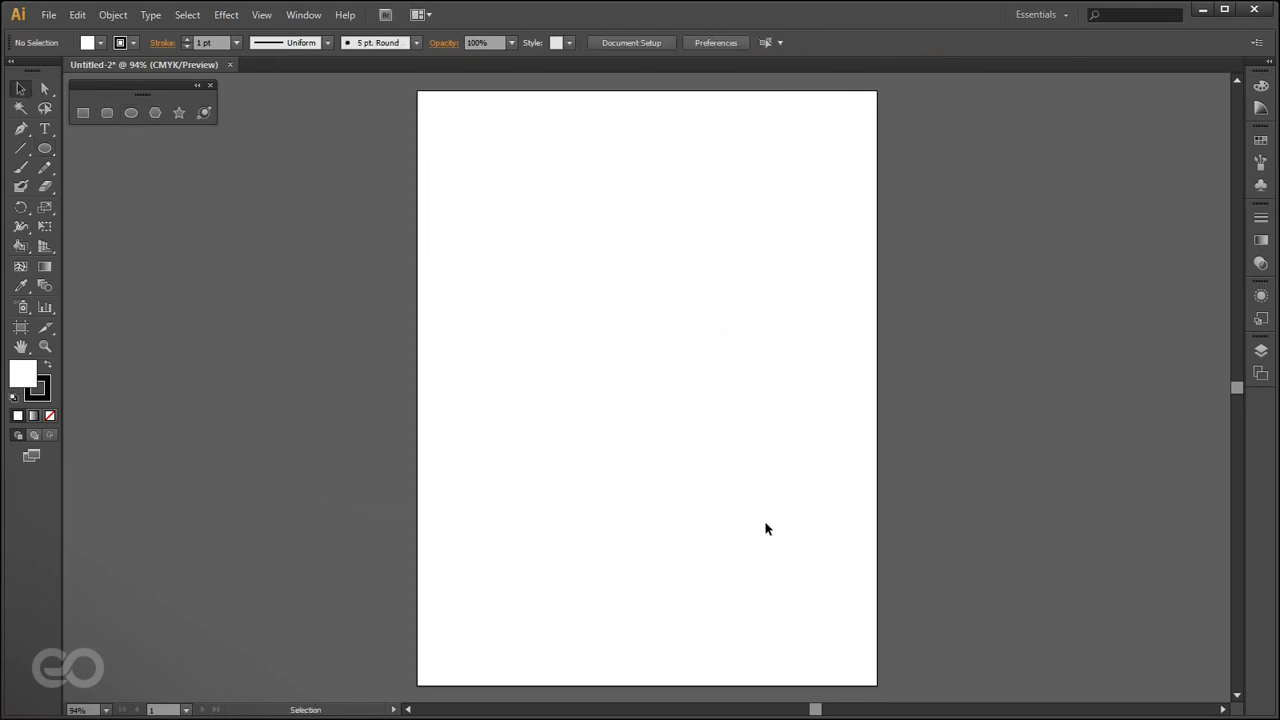
- Draw a polygon outward from its centre near the page's upper left, varying its side count and reducing it to a triangle about 196 × 187 px
click(155, 112)
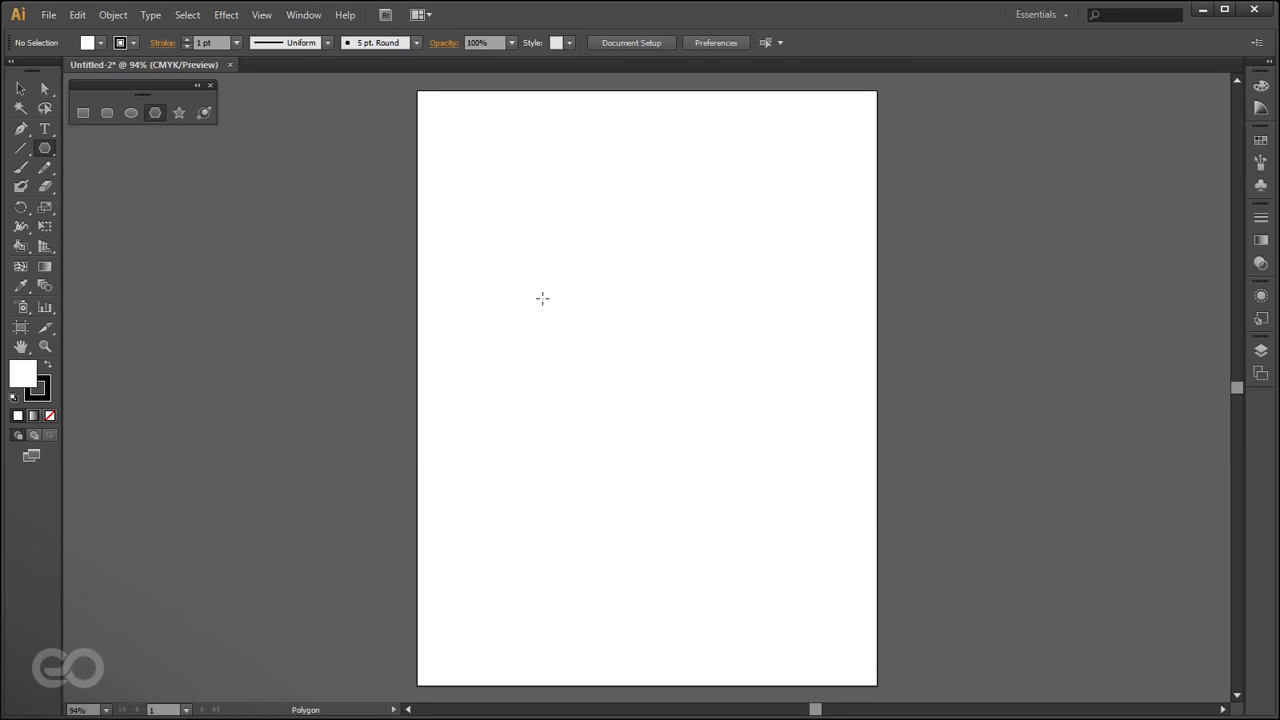
drag(491, 290, 521, 389)
key(Up)
key(Up)
key(Up)
key(Up)
key(Up)
key(Up)
key(Up)
key(Up)
key(Up)
key(Up)
key(Down)
key(Down)
key(Down)
key(Down)
key(Down)
key(Down)
key(Down)
key(Down)
key(Down)
key(Down)
key(Down)
key(Down)
key(Down)
key(Up)
key(Up)
key(Up)
key(Up)
key(Up)
key(Down)
key(Down)
key(Down)
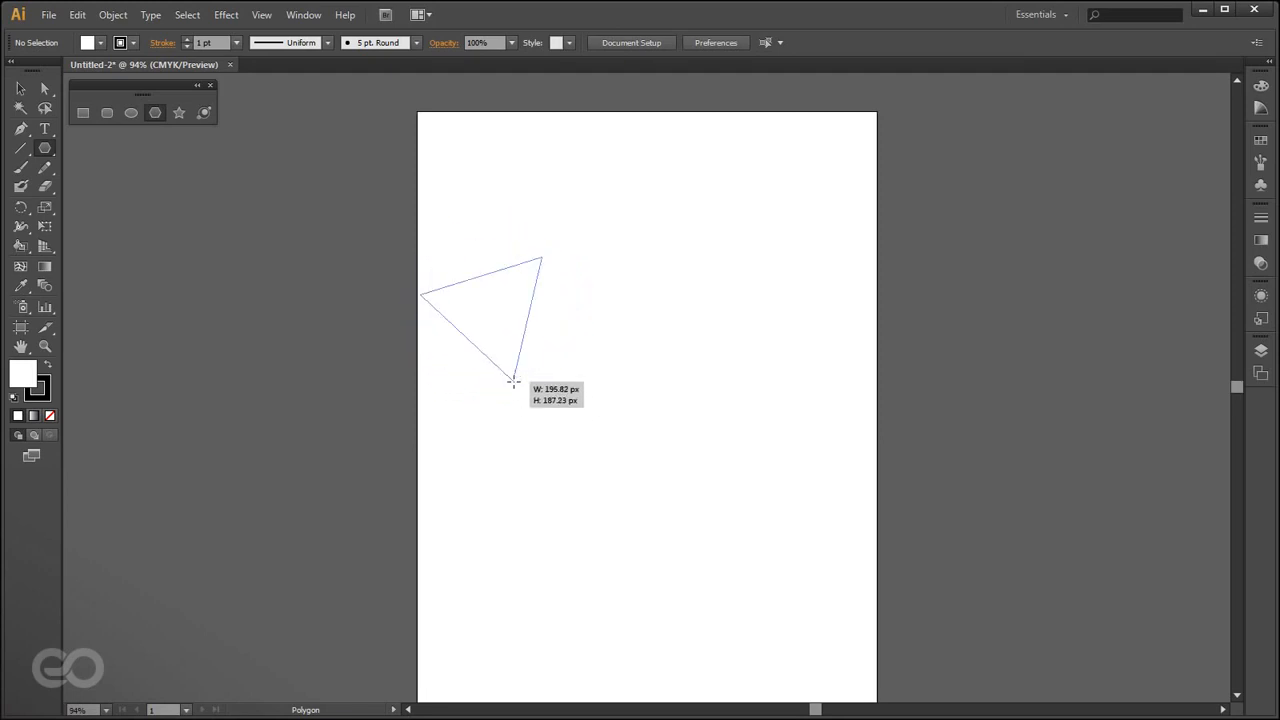
drag(513, 381, 441, 374)
- Draw and delete another polygon near the page's upper left, and do the same with a star near the page centre
drag(507, 274, 491, 211)
key(Delete)
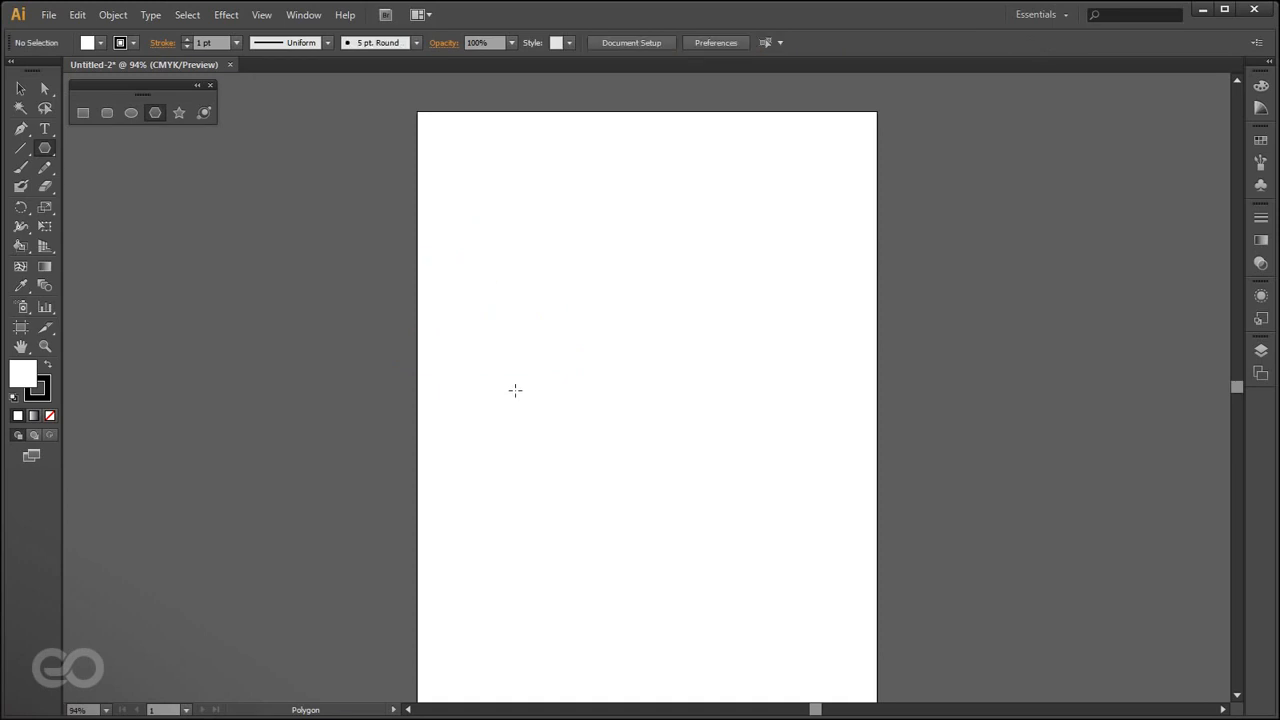
drag(578, 380, 673, 339)
key(Delete)
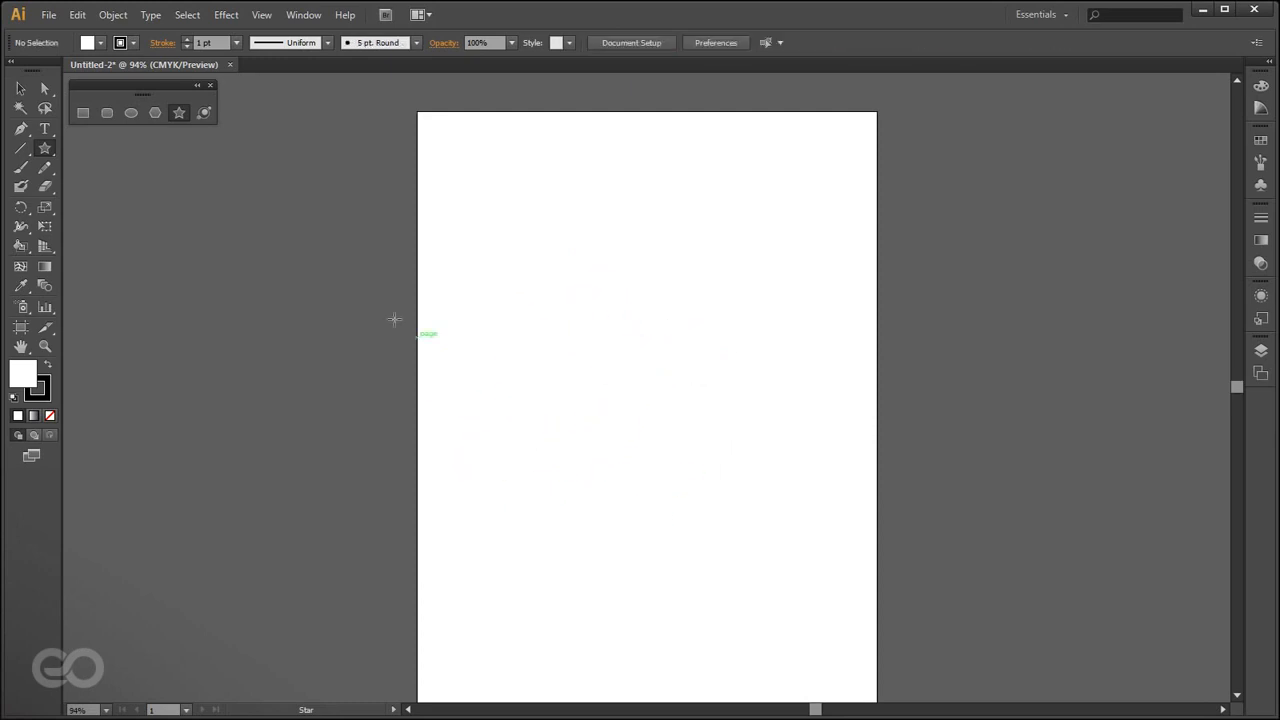
- Draw a rounded rectangle about 199 × 217 px near the page centre, increasing and reducing its corner radius while drawing
click(115, 112)
drag(540, 359, 688, 520)
key(Up)
key(Up)
key(Up)
key(Up)
key(Up)
key(Up)
key(Up)
key(Up)
key(Down)
key(Down)
key(Down)
key(Down)
key(Down)
key(Down)
key(Down)
key(Down)
key(Left)
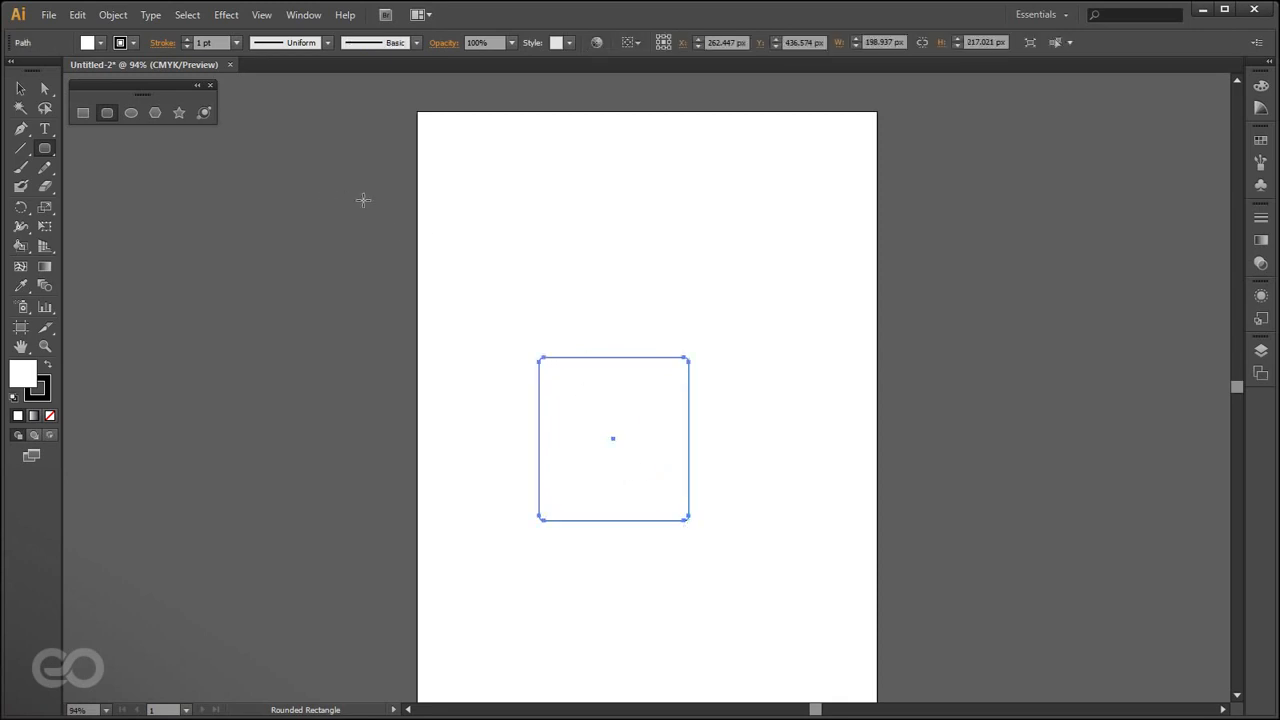
- Undo a trial flare drawn near the page's upper left and delete the rounded rectangle
click(21, 88)
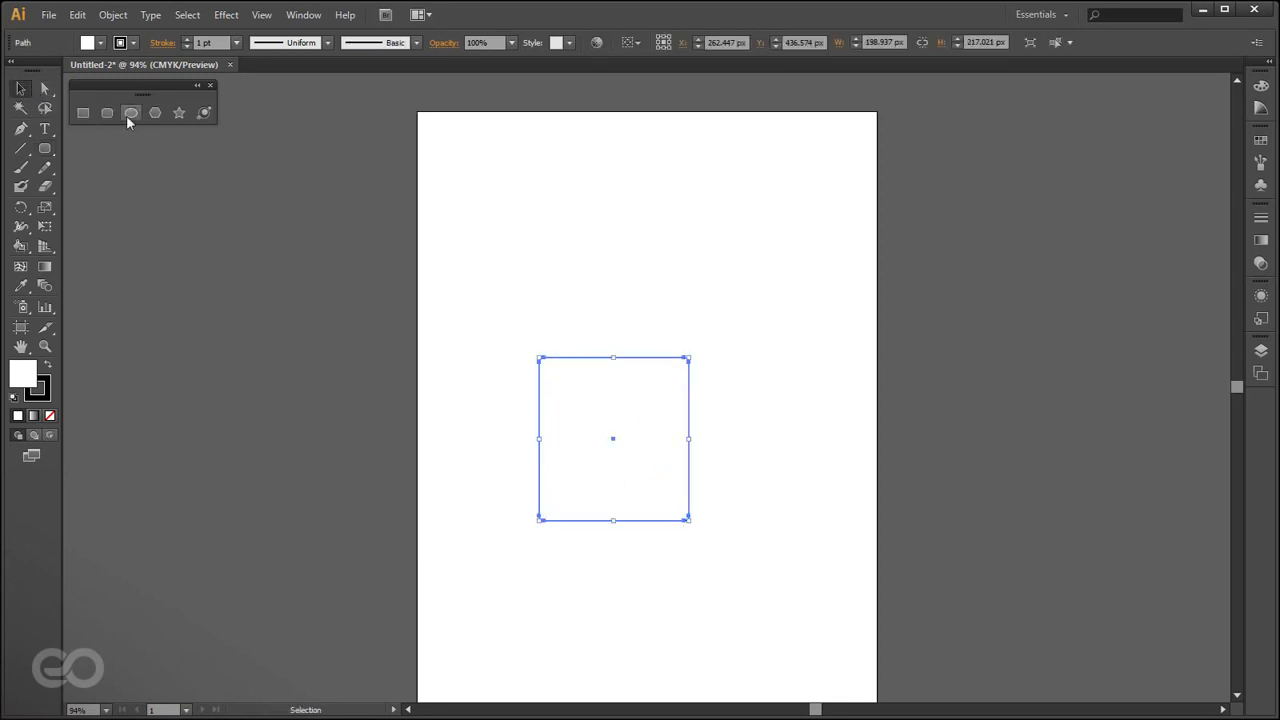
click(200, 112)
mouse_move(500, 223)
mouse_down()
mouse_move(609, 291)
mouse_move(543, 300)
mouse_move(541, 323)
mouse_up()
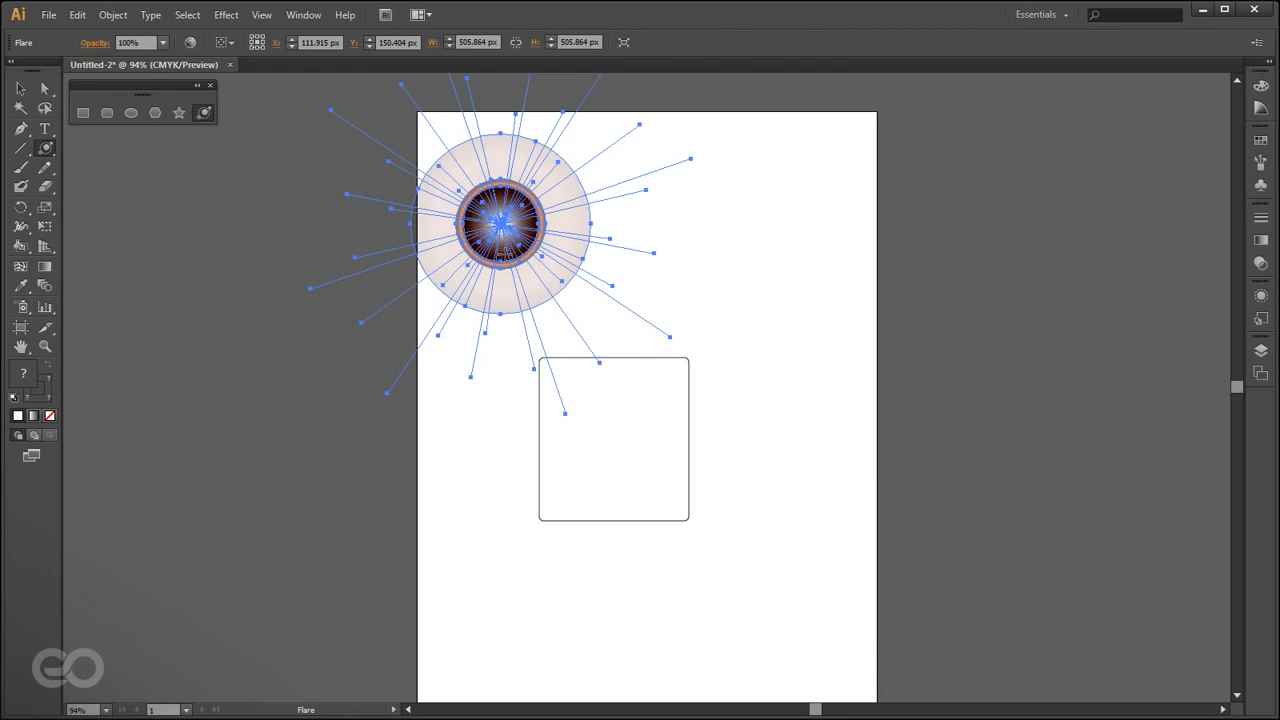
key(ctrl+z)
key(v)
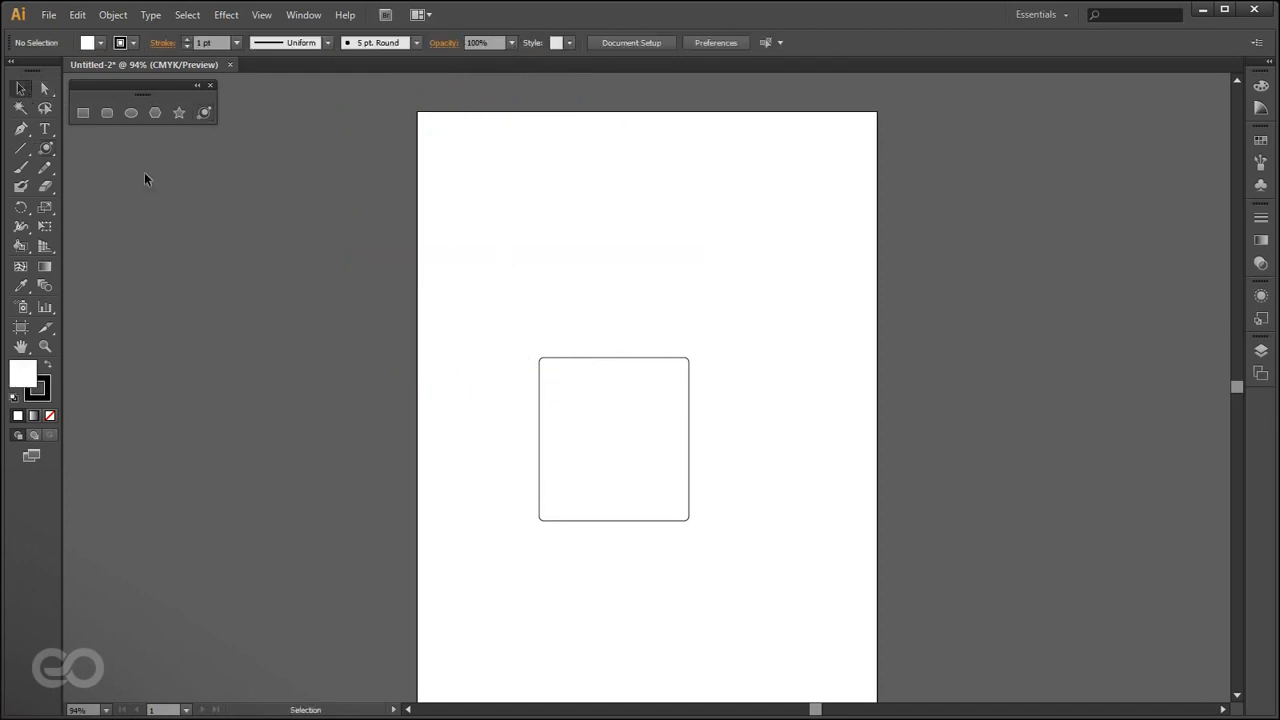
click(648, 358)
key(Delete)
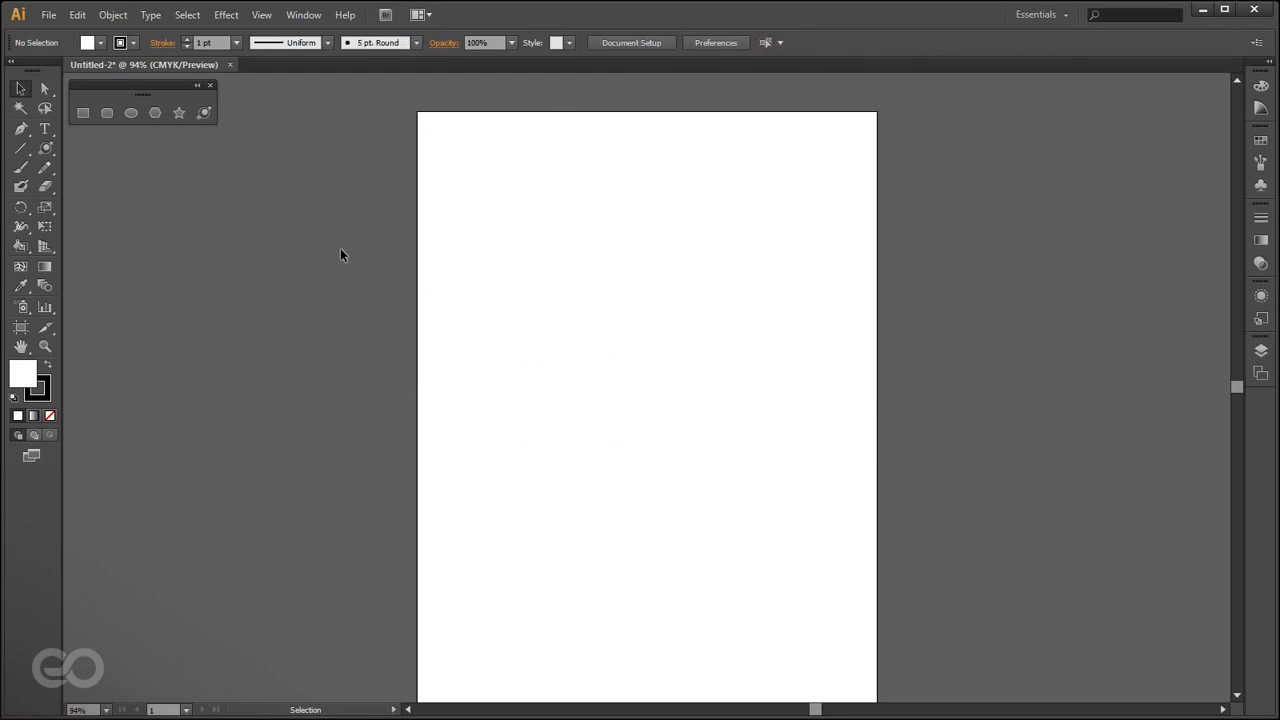
- Draw two overlapping ellipses, the second about 163 × 223 px, and move the second one up and right, clear of the first
key(l)
drag(490, 222, 584, 362)
drag(537, 303, 660, 471)
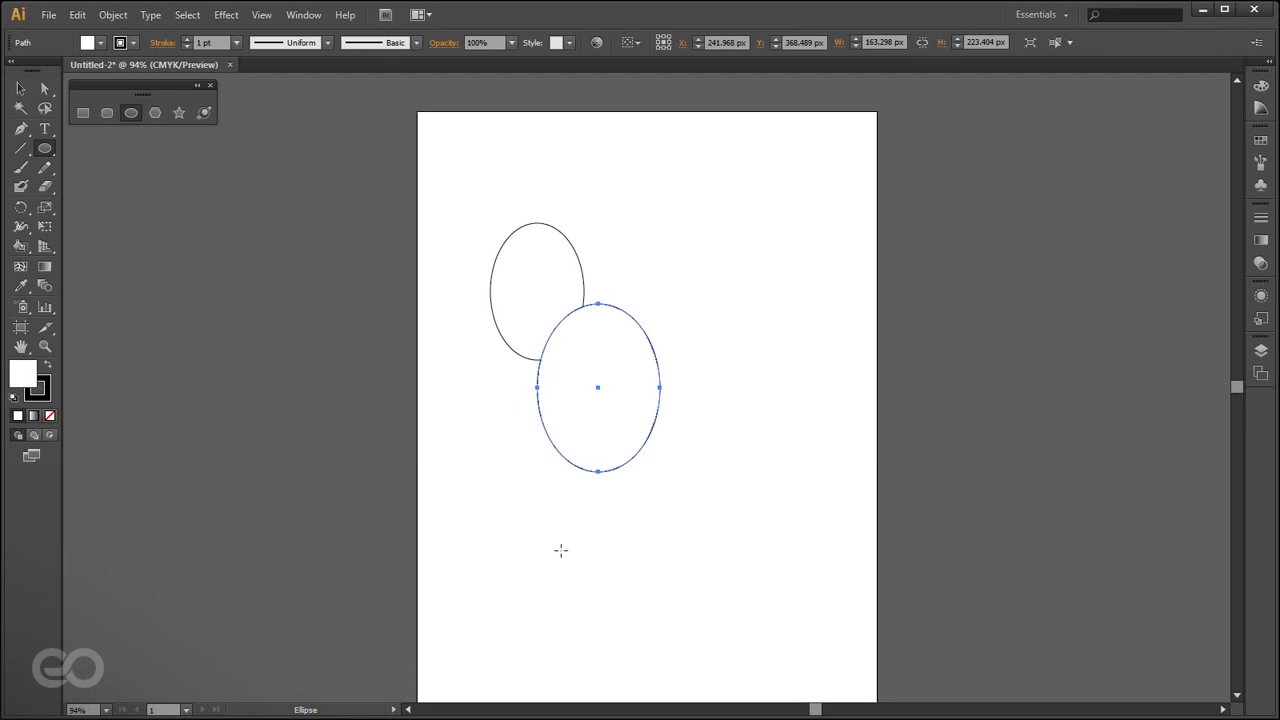
click(28, 89)
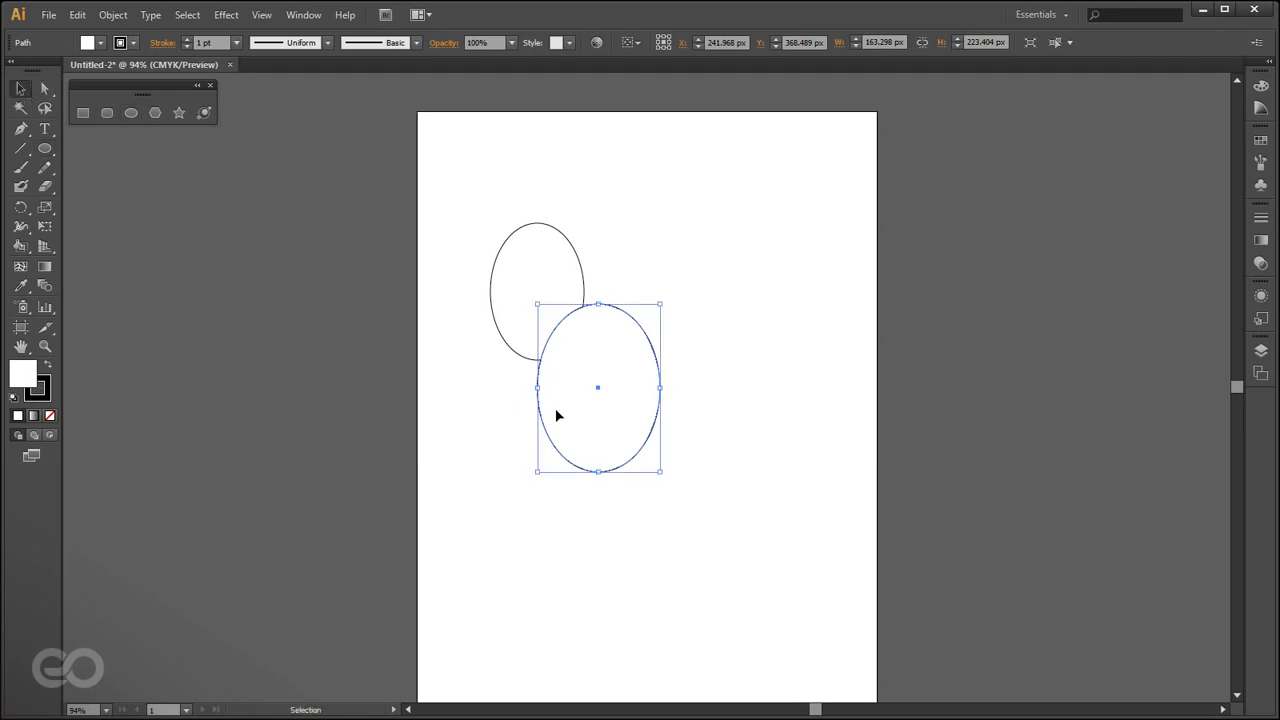
drag(574, 419, 675, 356)
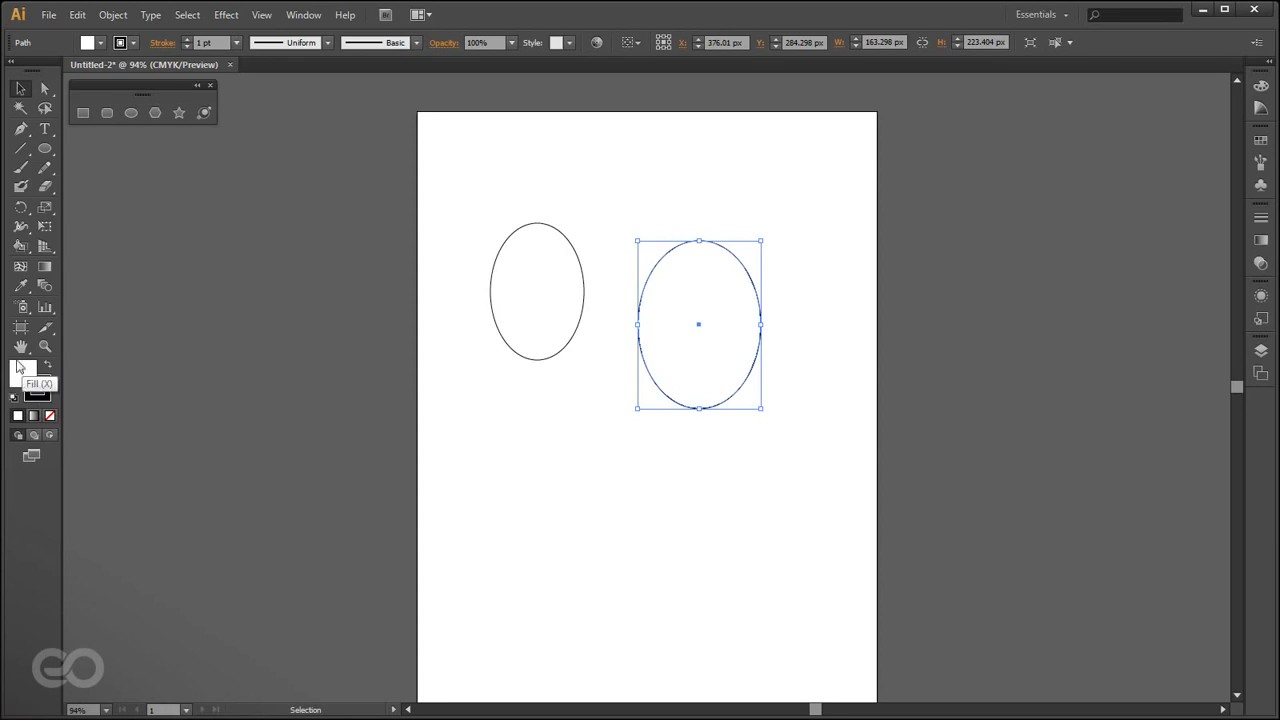
- Set the larger ellipse's fill colour to red D34040
click(40, 395)
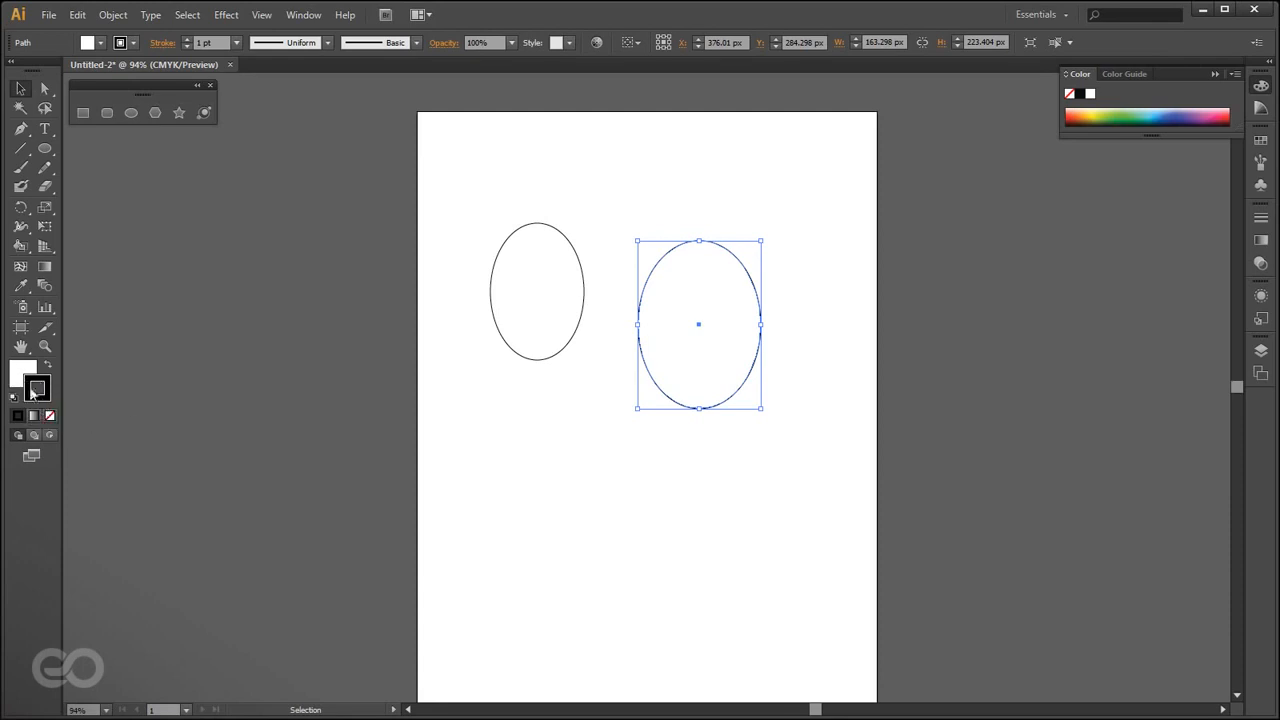
click(17, 375)
double_click(24, 378)
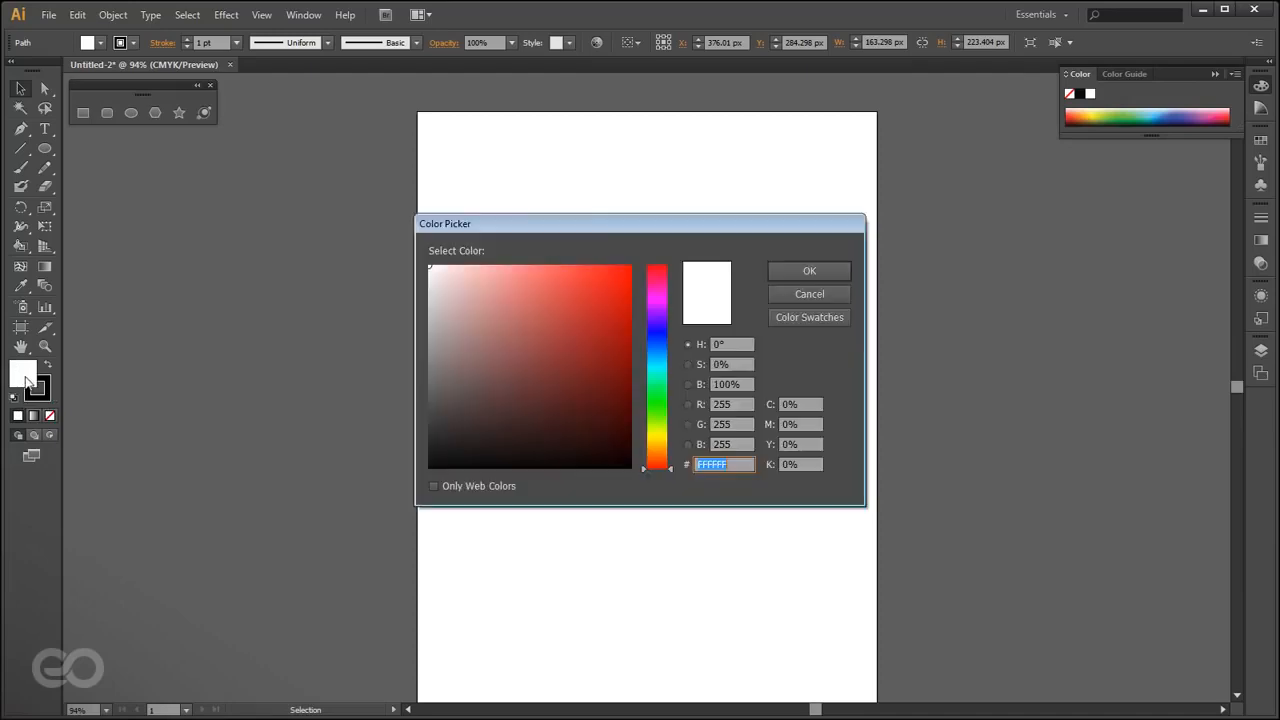
drag(590, 225, 326, 223)
drag(311, 314, 307, 298)
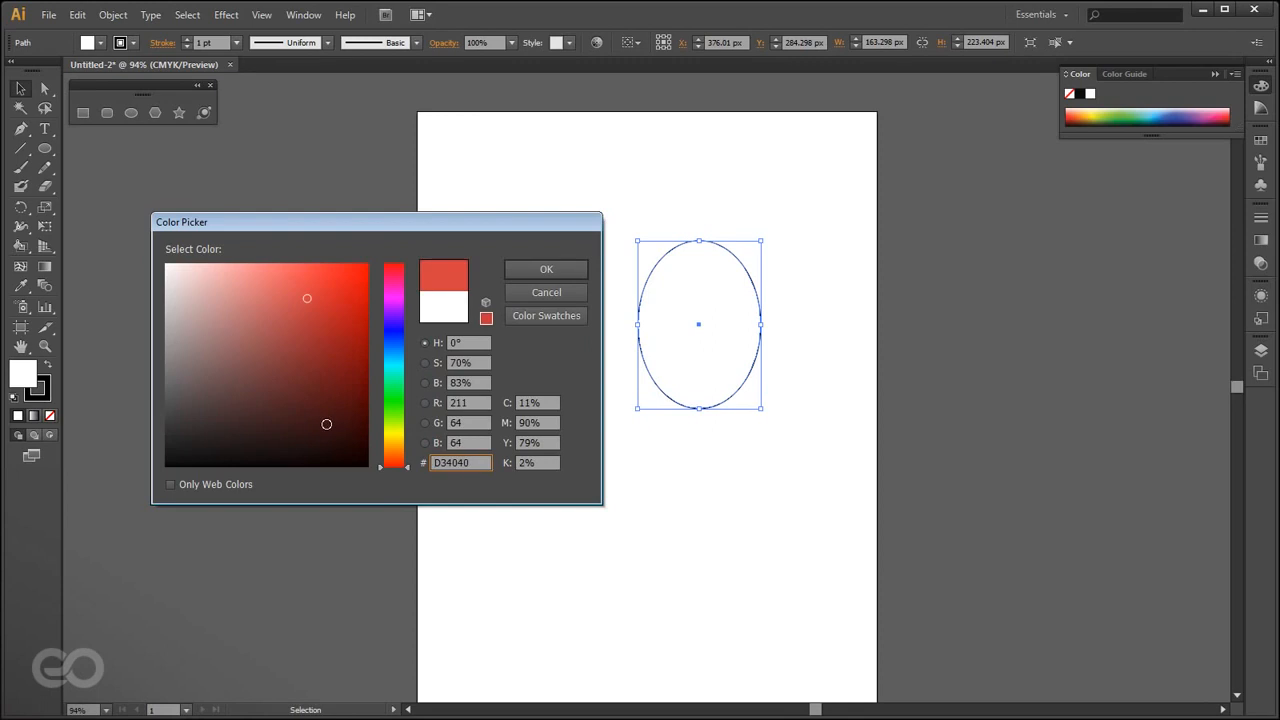
click(546, 270)
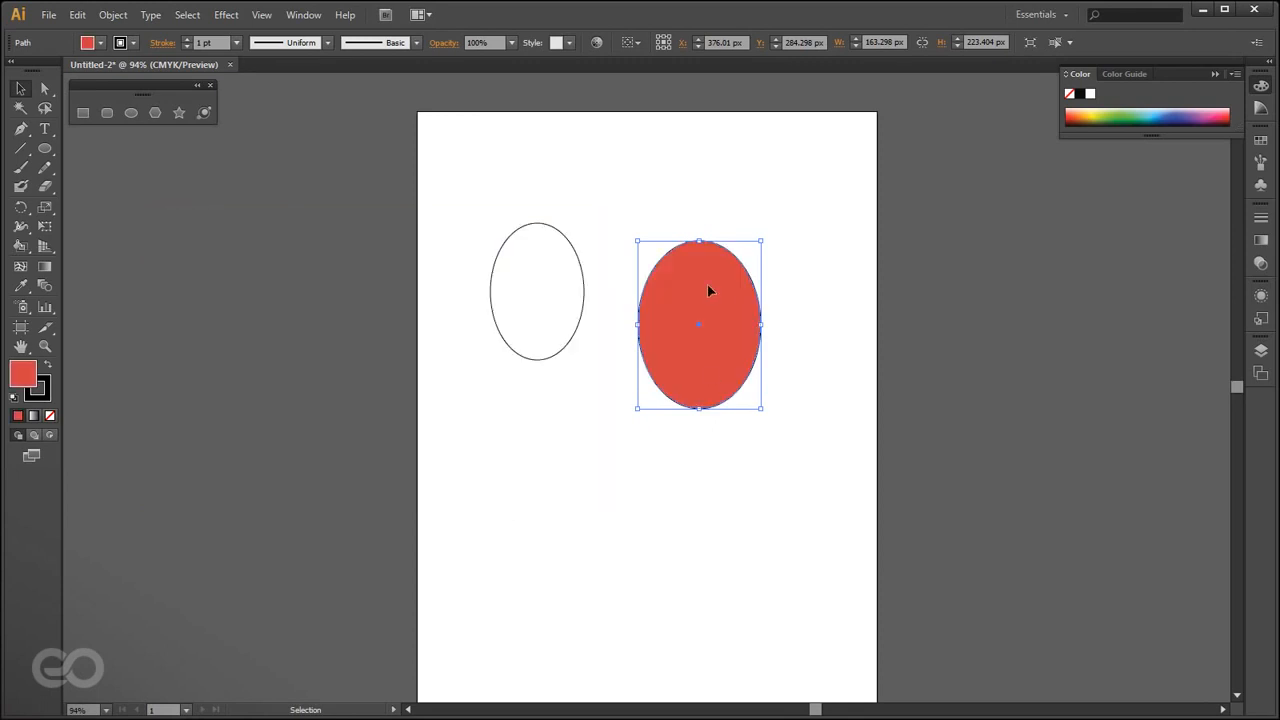
- Set the red ellipse's stroke colour to pink FF85A8 and deselect it
click(42, 396)
double_click(41, 390)
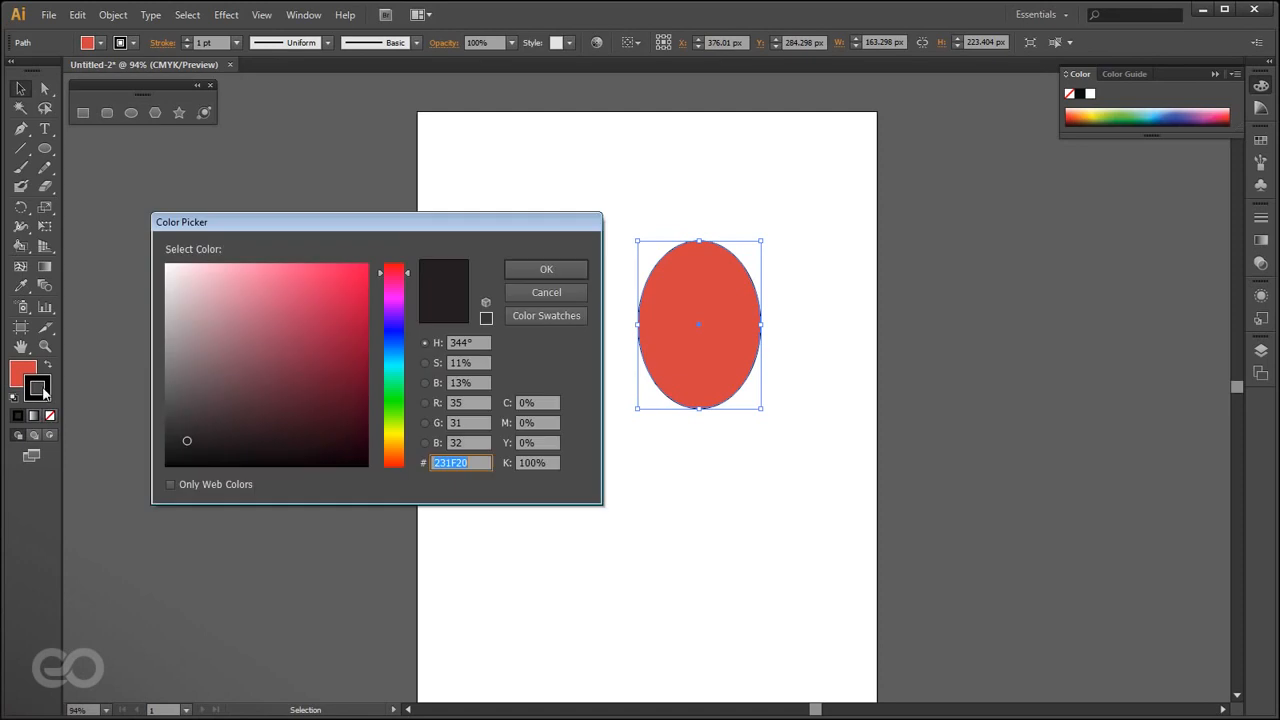
click(266, 260)
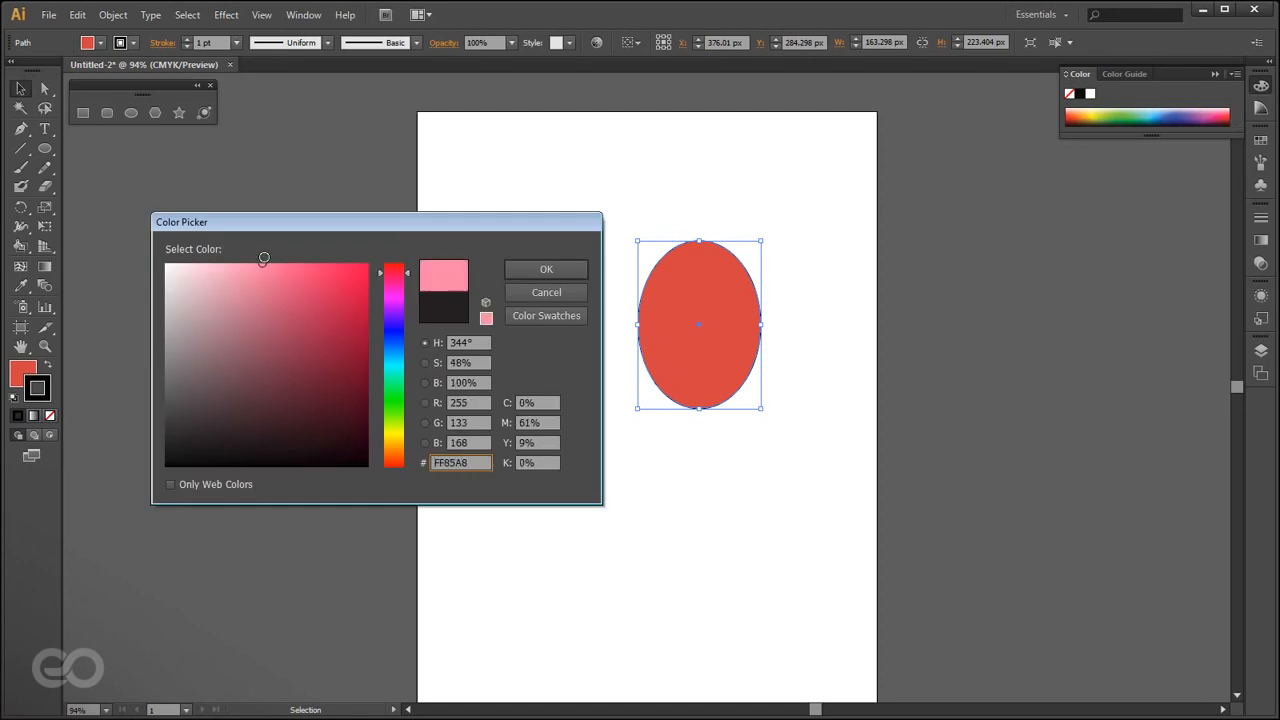
click(538, 271)
click(657, 475)
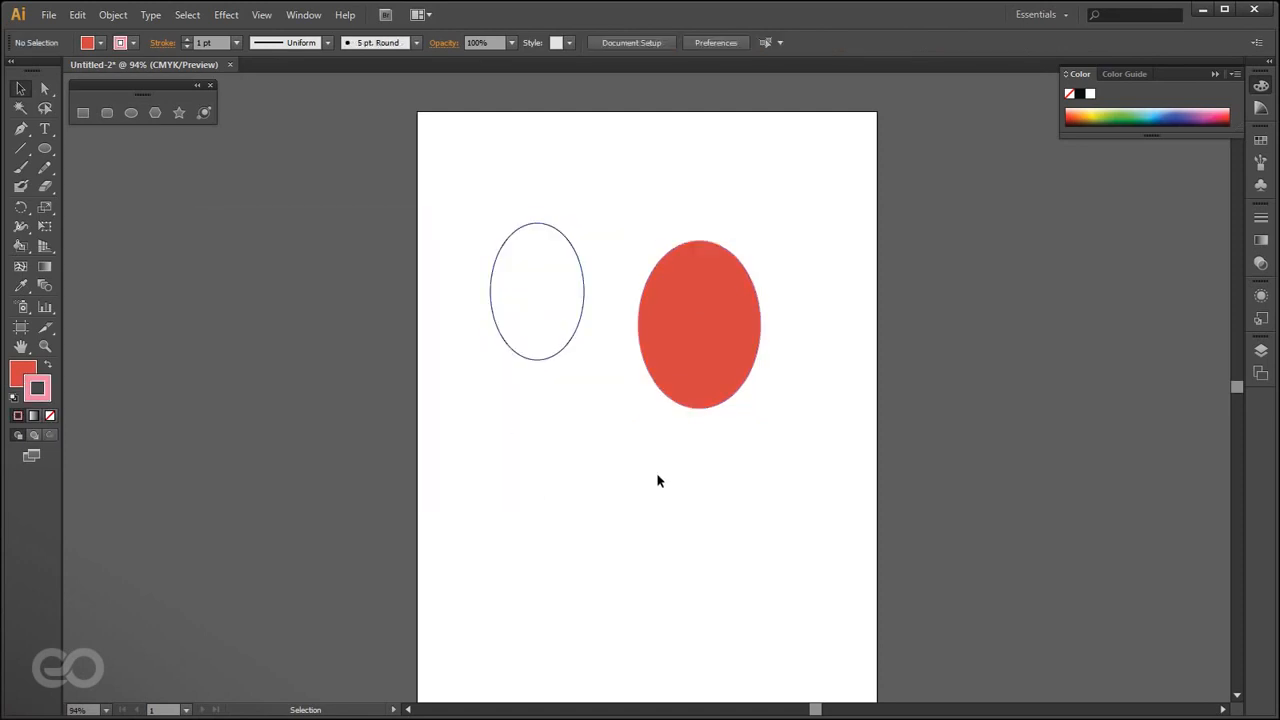
- Set the red ellipse's stroke colour to blue 3E00FF and inspect its outline up close
click(675, 395)
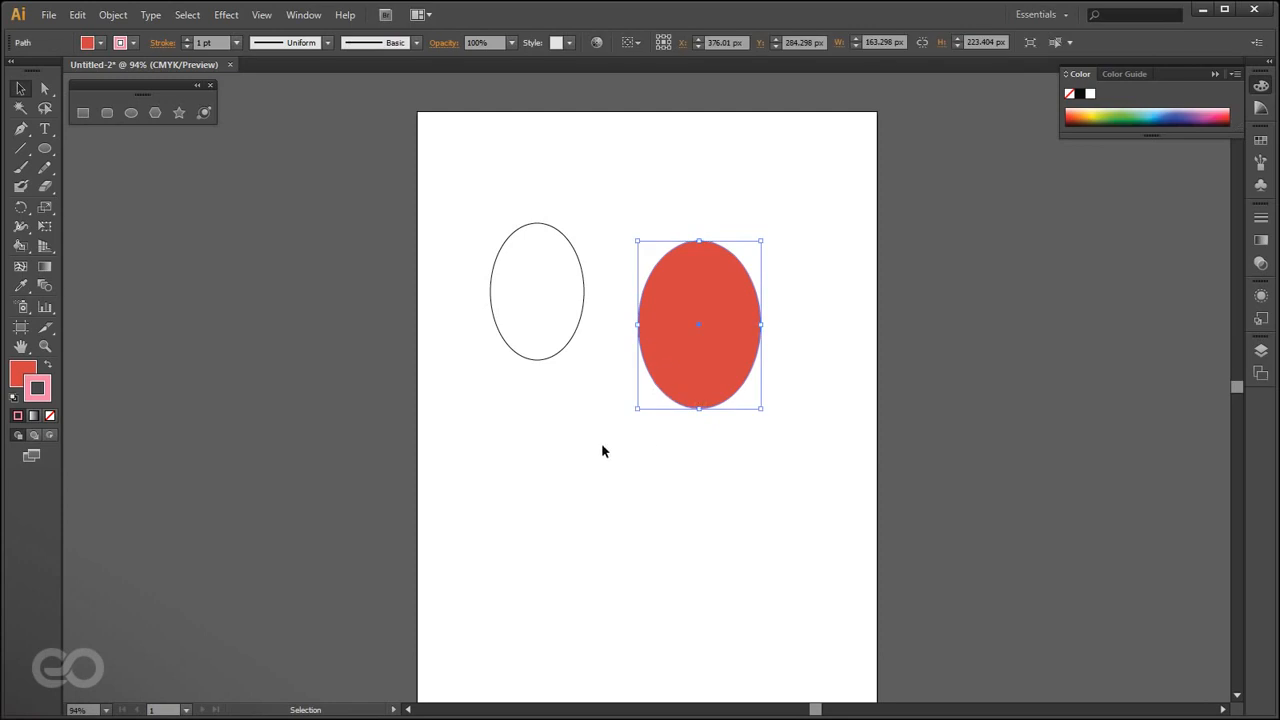
double_click(37, 395)
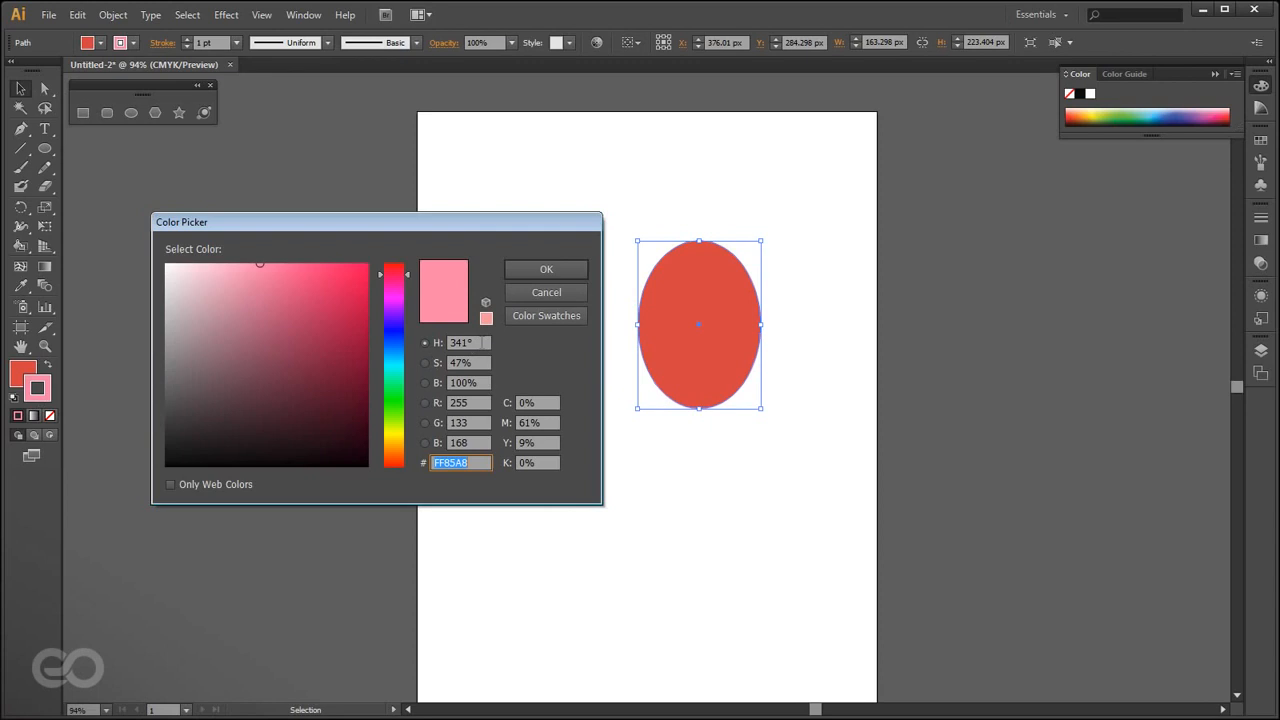
click(393, 322)
click(258, 264)
click(355, 277)
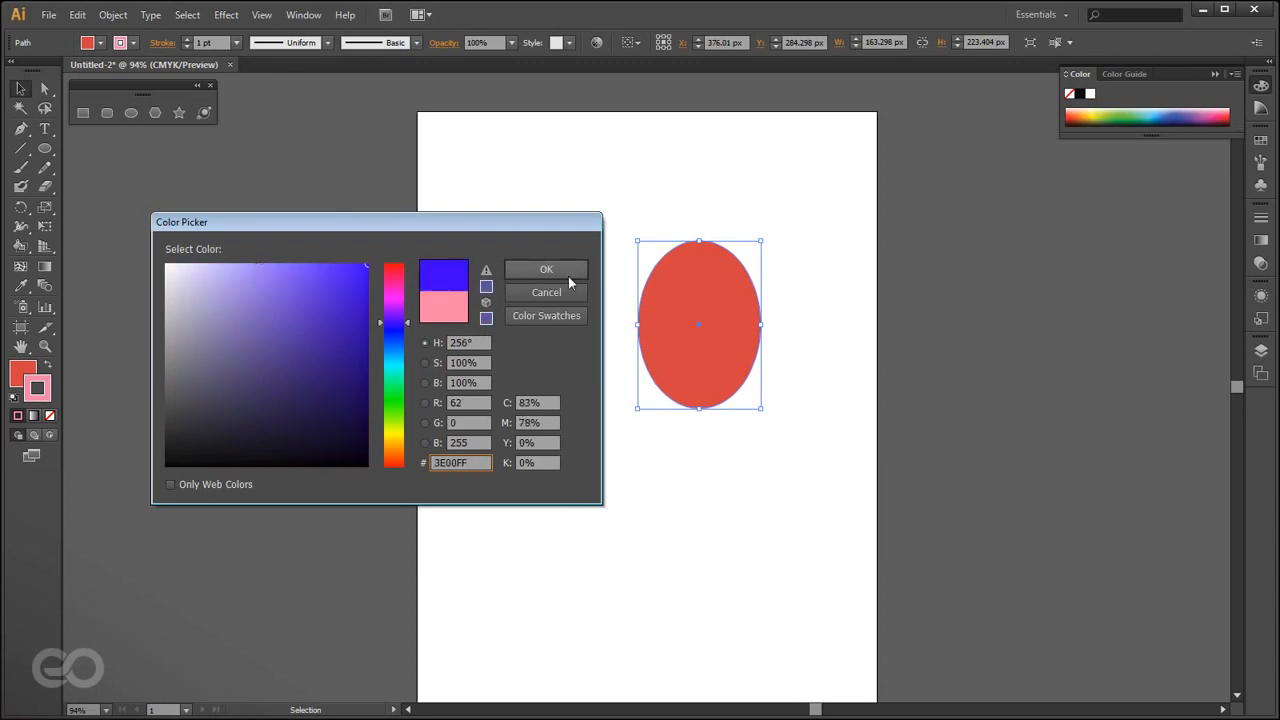
click(565, 274)
click(679, 422)
scroll(679, 422, up, 10)
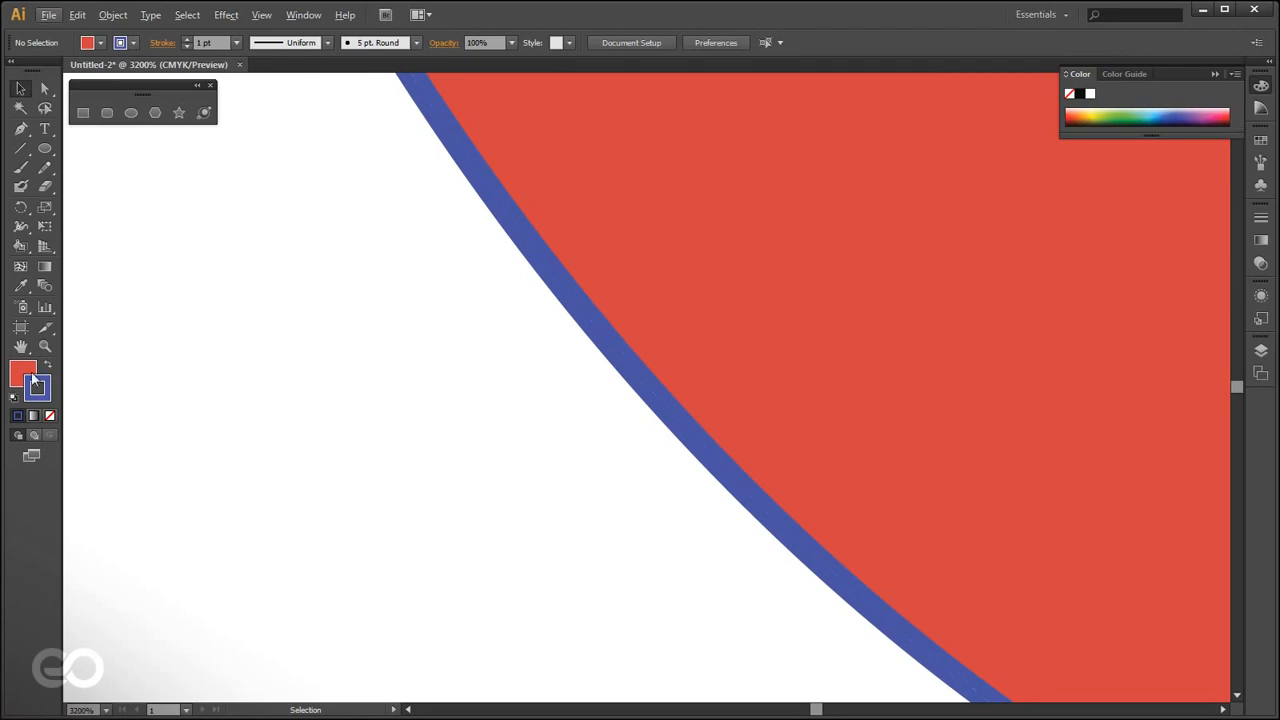
click(768, 324)
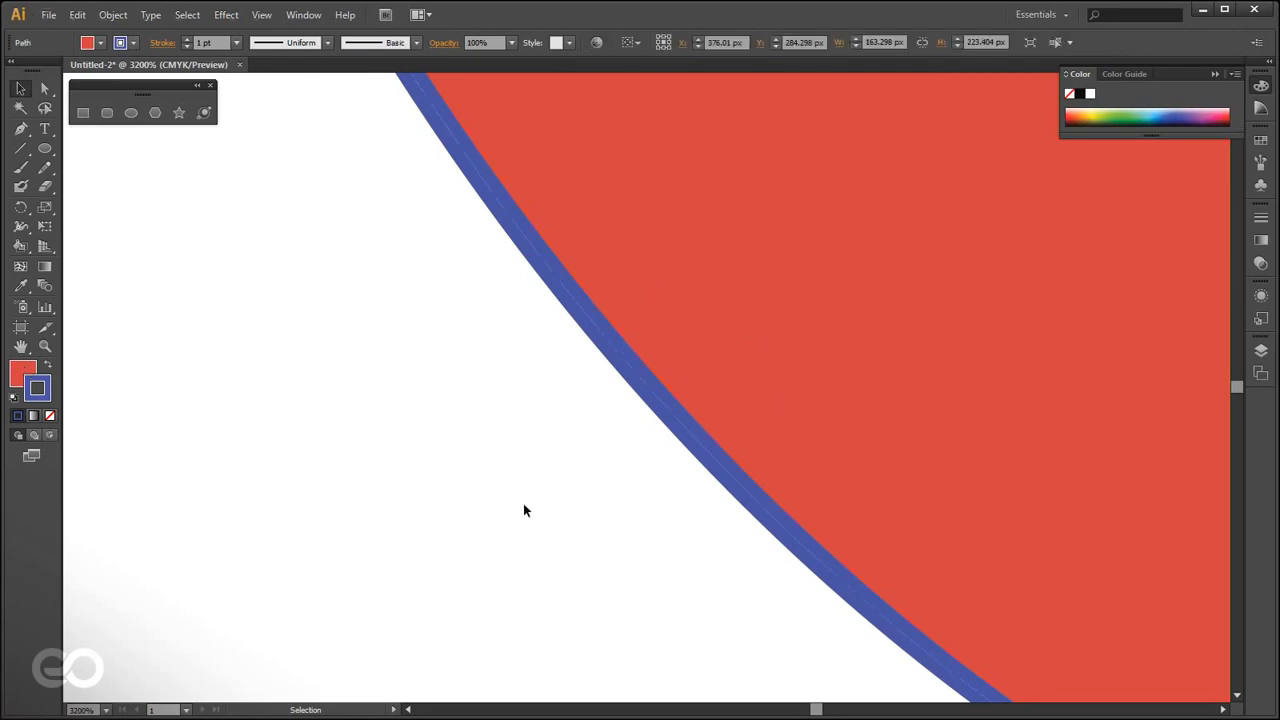
click(354, 503)
scroll(354, 503, down, 8)
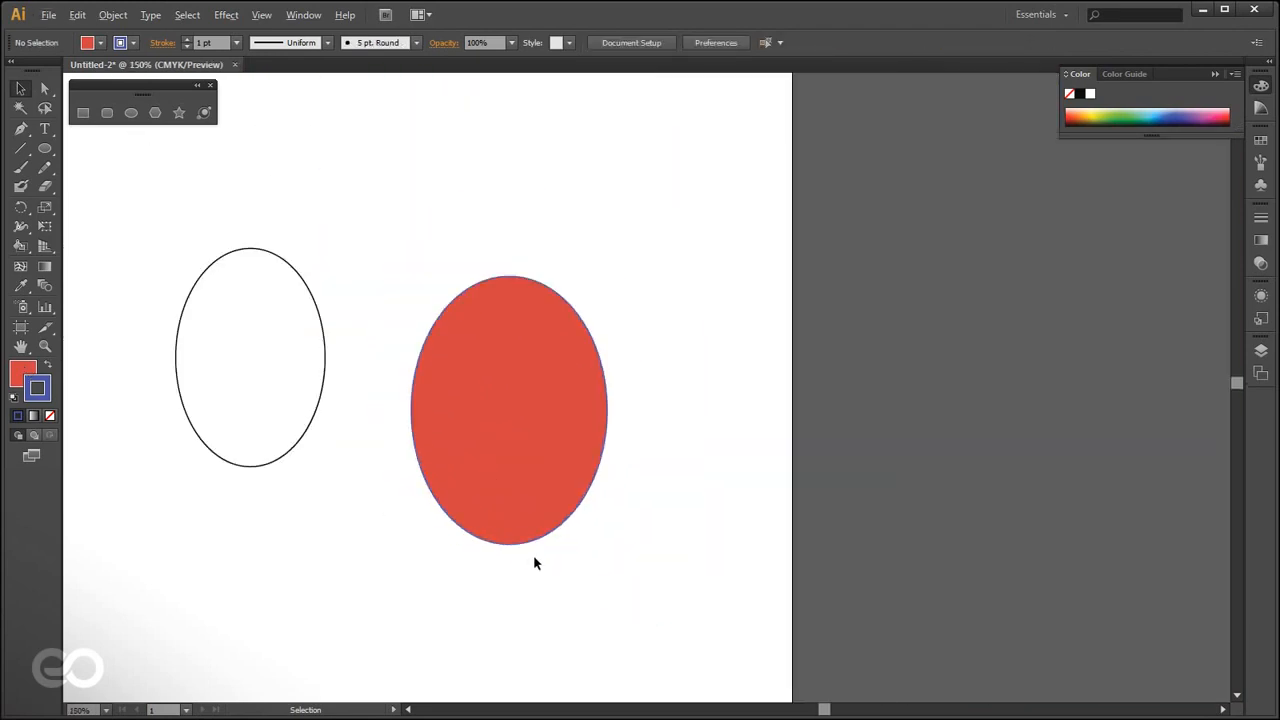
- Swap the red ellipse's fill and stroke colours back and forth, ending with a blue fill and red stroke
click(486, 428)
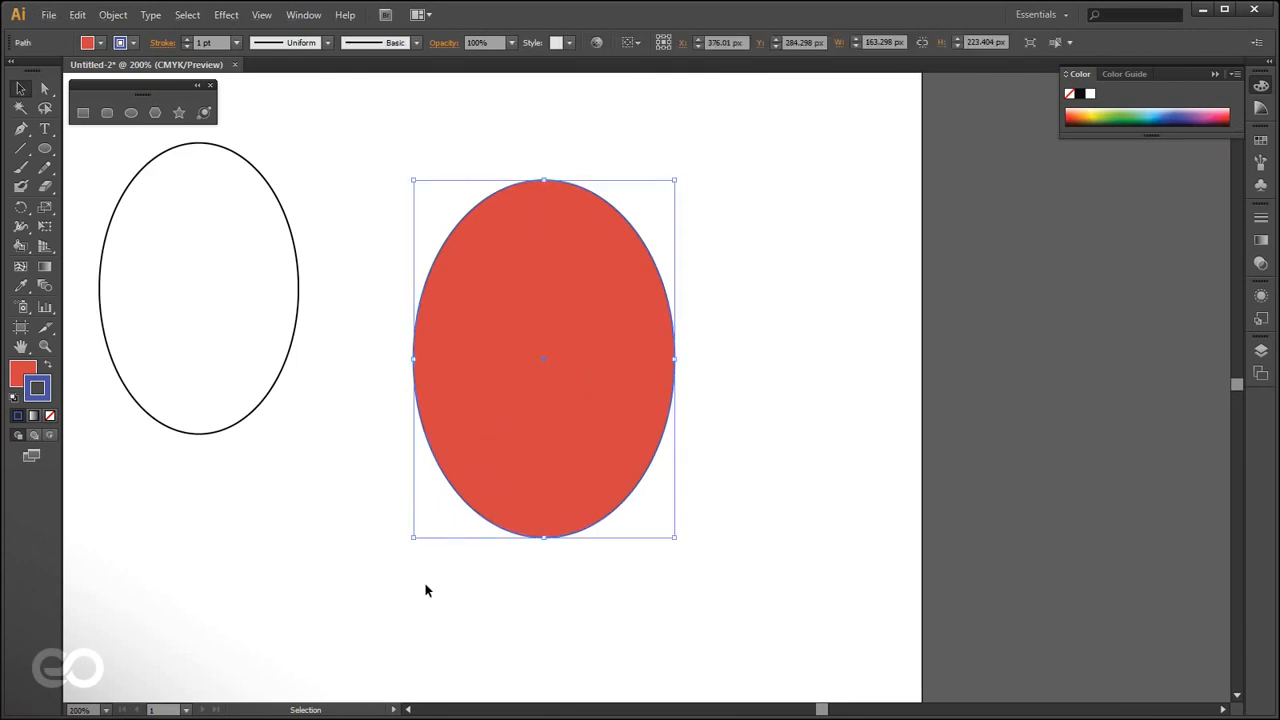
click(51, 367)
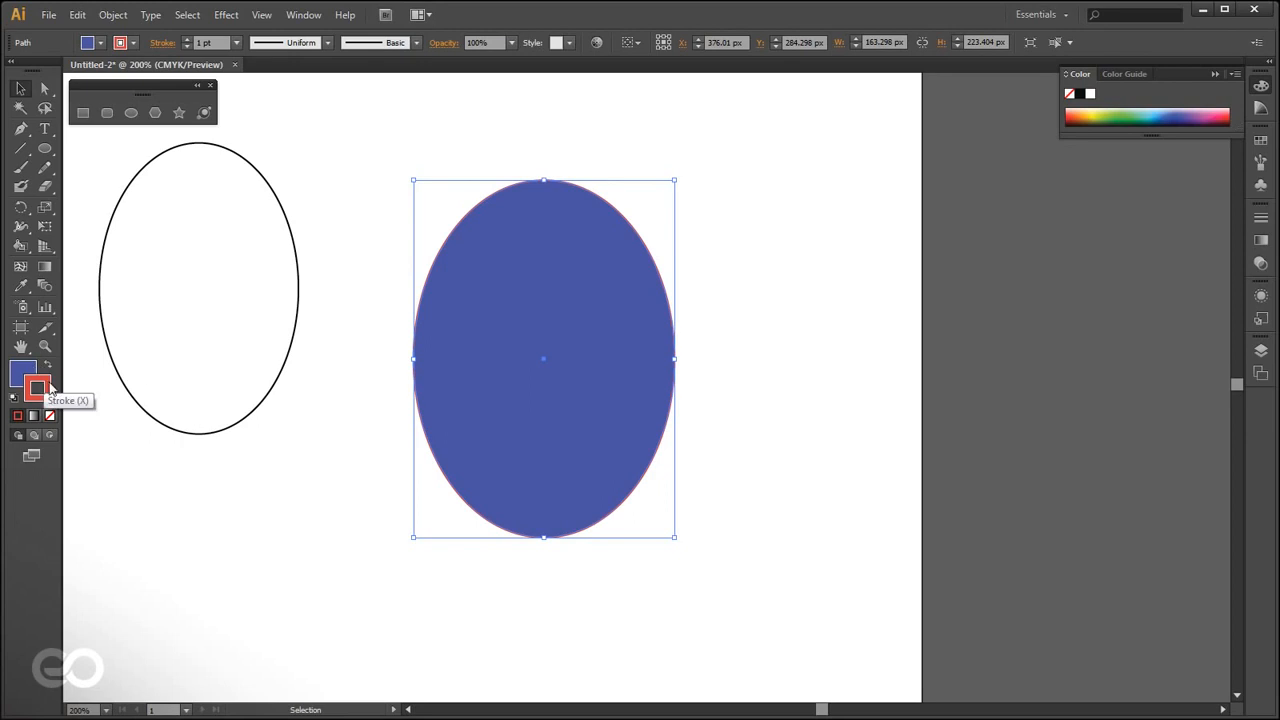
click(24, 372)
scroll(414, 486, up, 5)
click(47, 368)
click(47, 368)
click(47, 368)
click(47, 368)
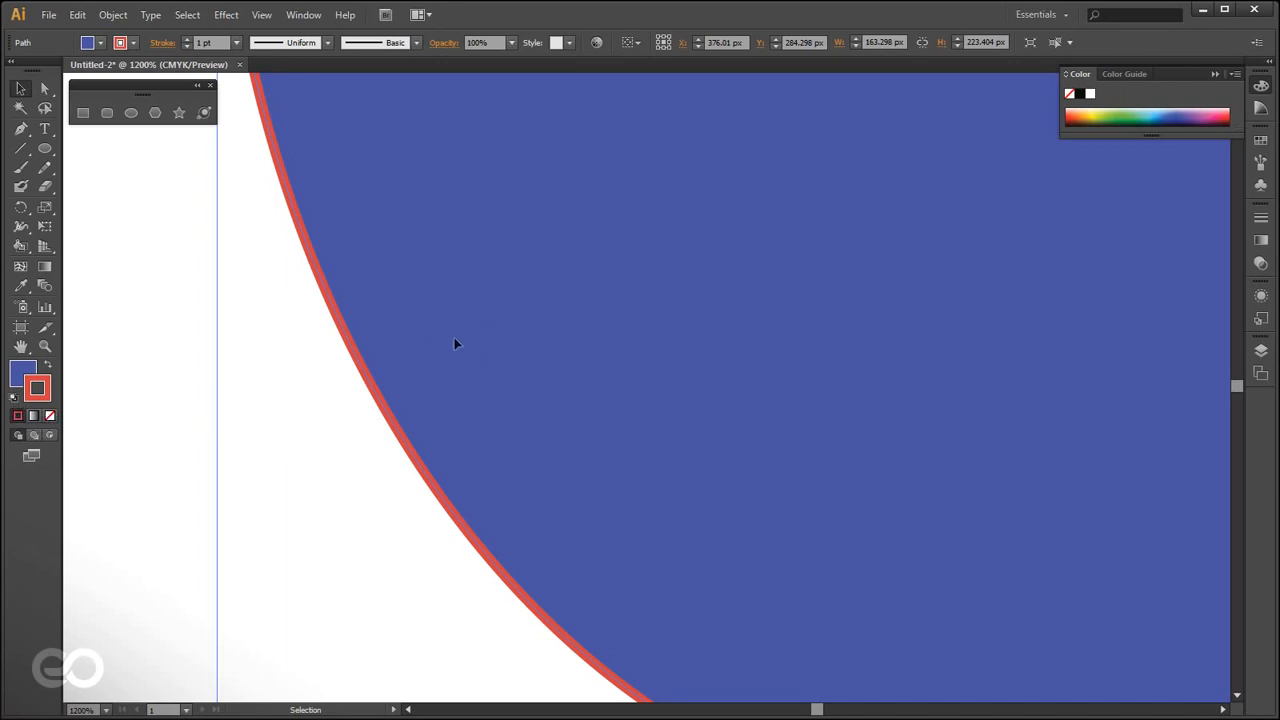
- Reset the larger ellipse to the default white fill and black stroke, and deselect it
click(12, 400)
scroll(364, 457, down, 8)
scroll(364, 457, up, 3)
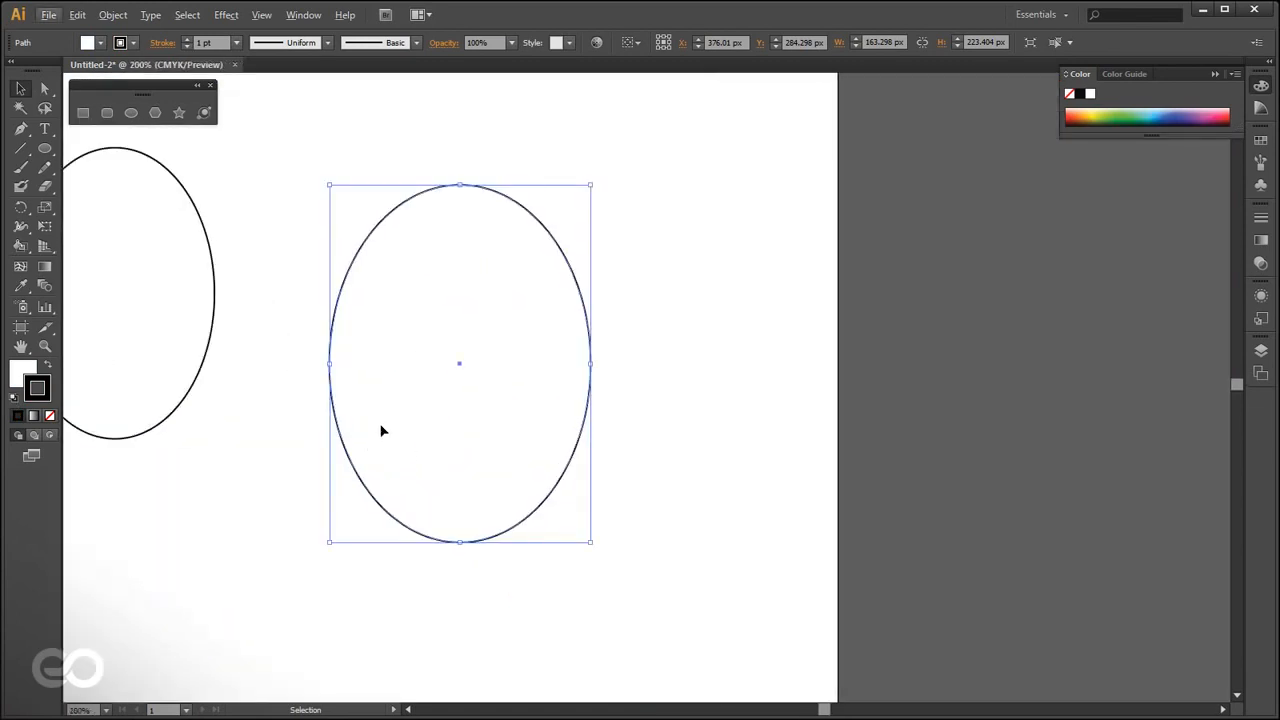
scroll(572, 598, down, 1)
scroll(403, 600, up, 1)
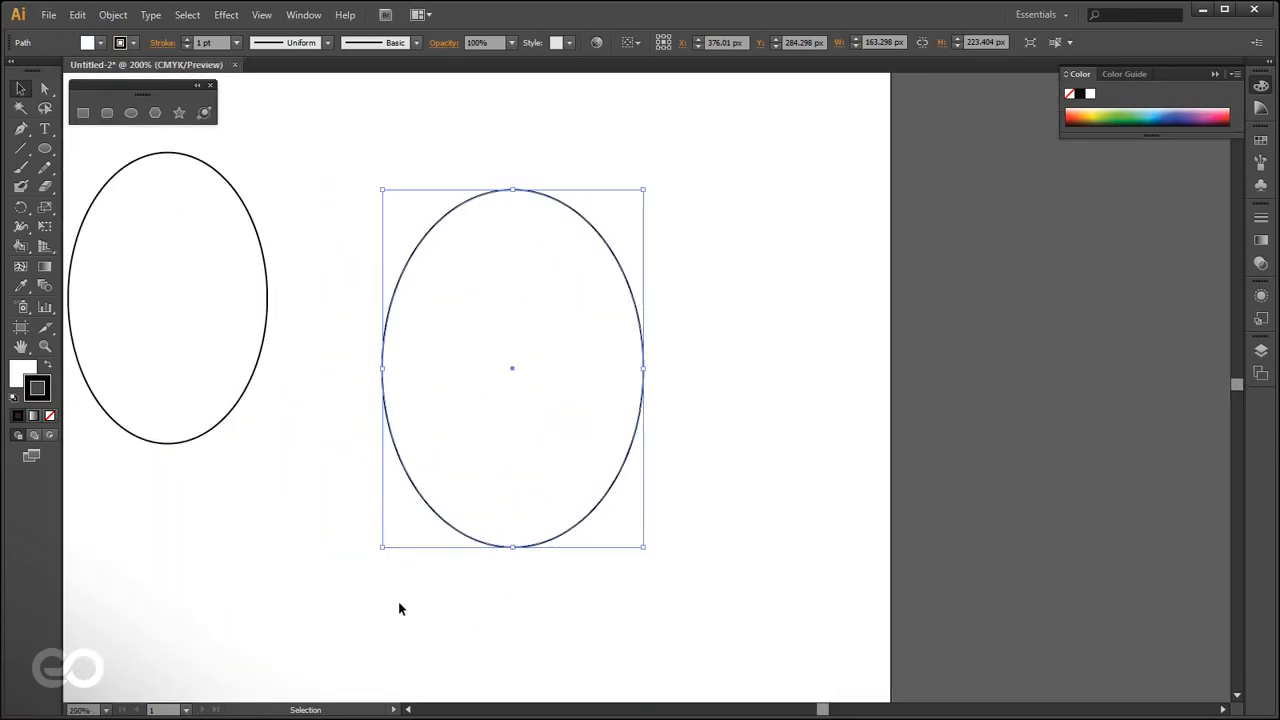
click(522, 603)
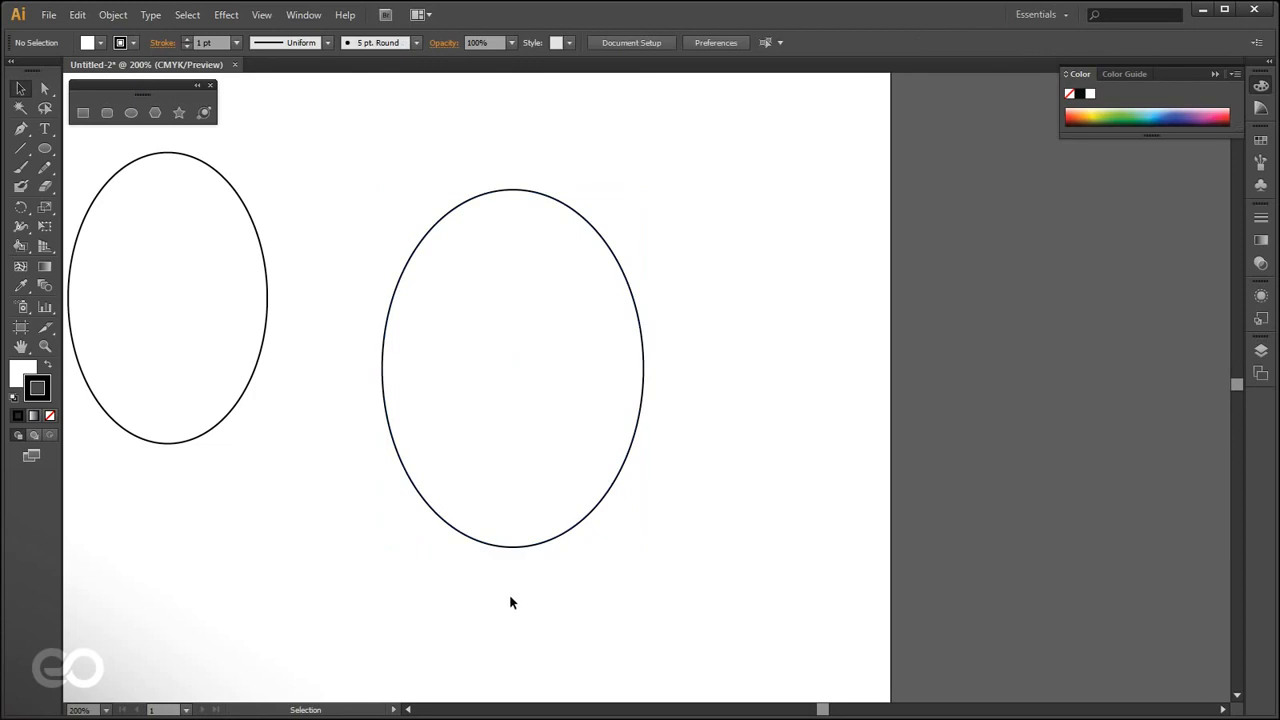
- Remove the stroke from the larger ellipse while keeping its white fill, and deselect it
click(500, 546)
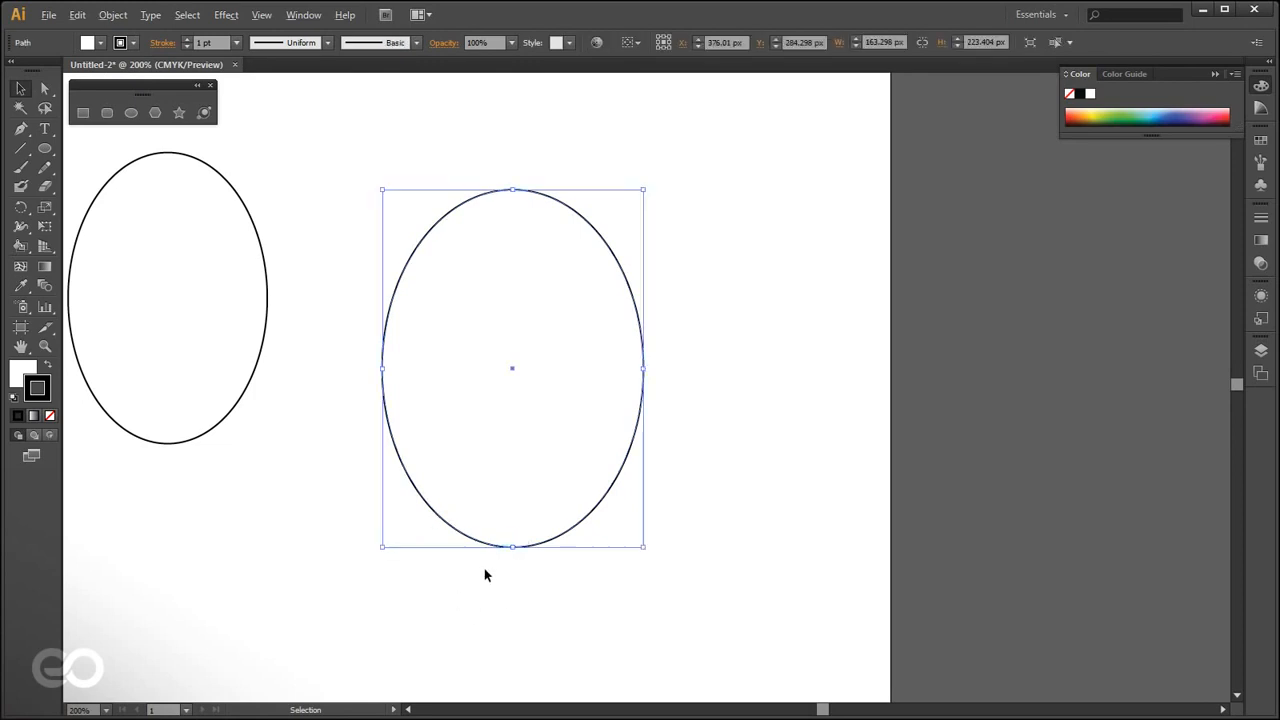
scroll(495, 585, up, 2)
scroll(571, 627, down, 1)
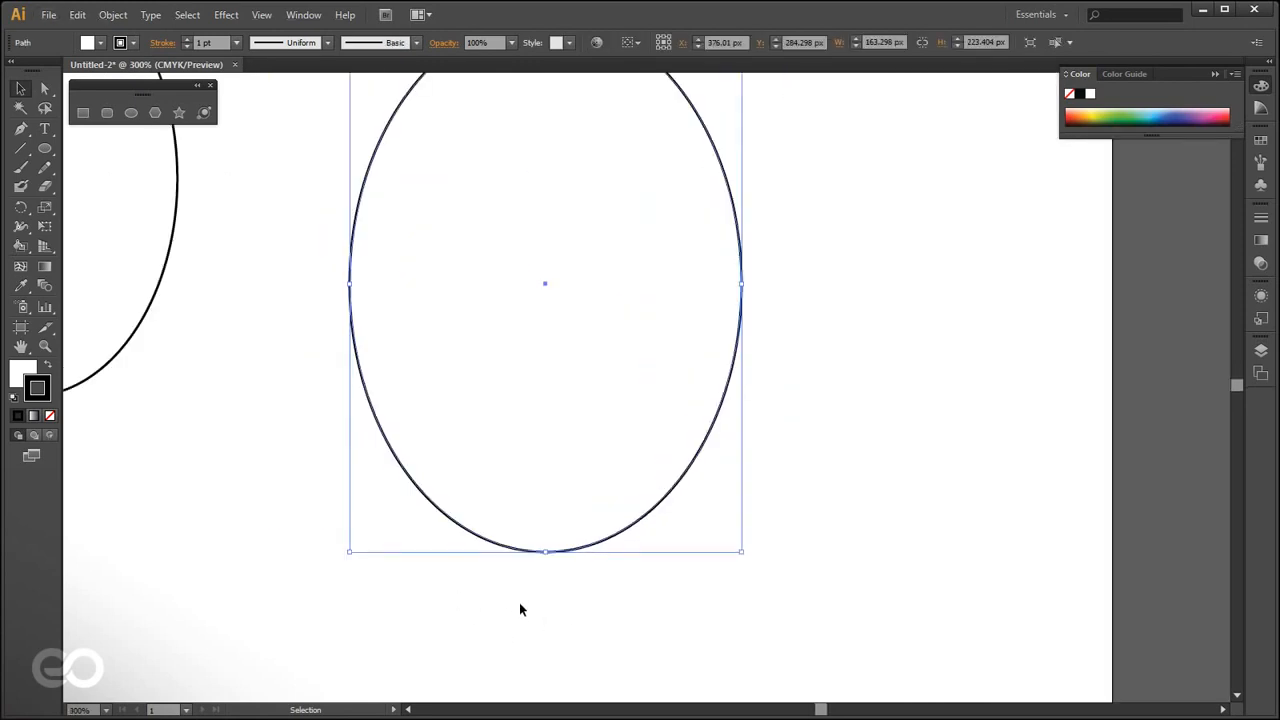
click(14, 376)
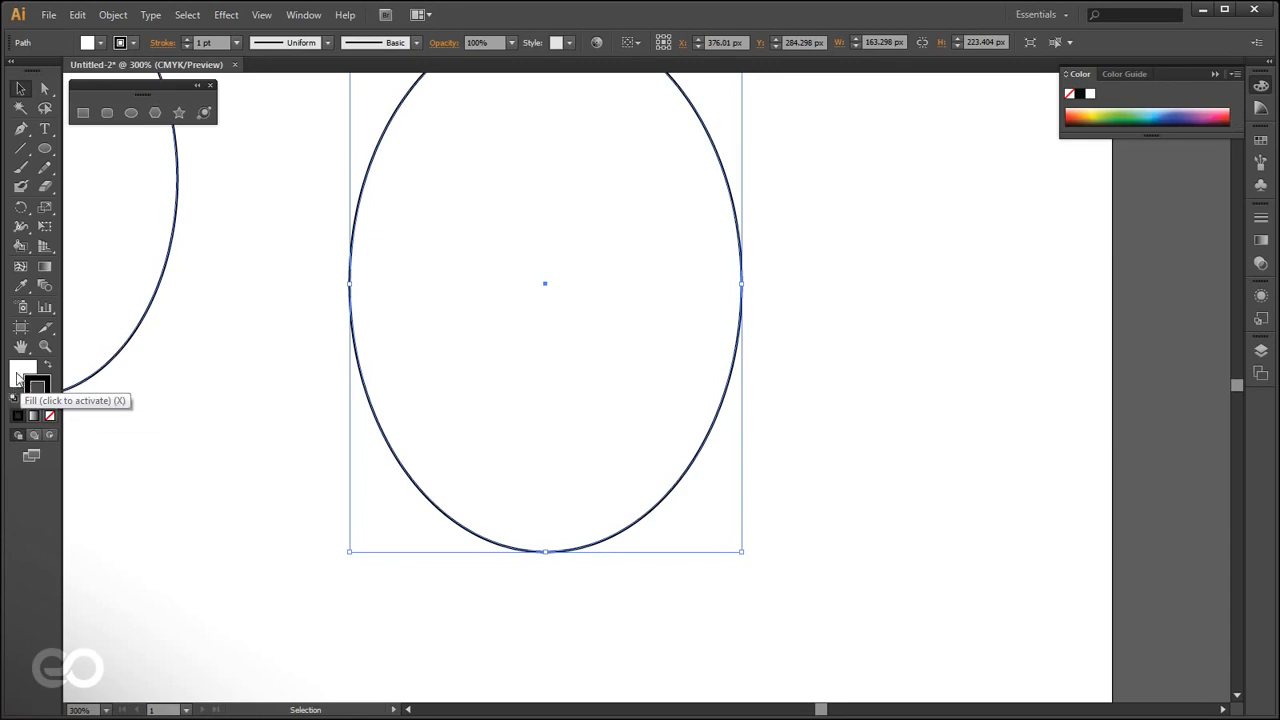
click(41, 392)
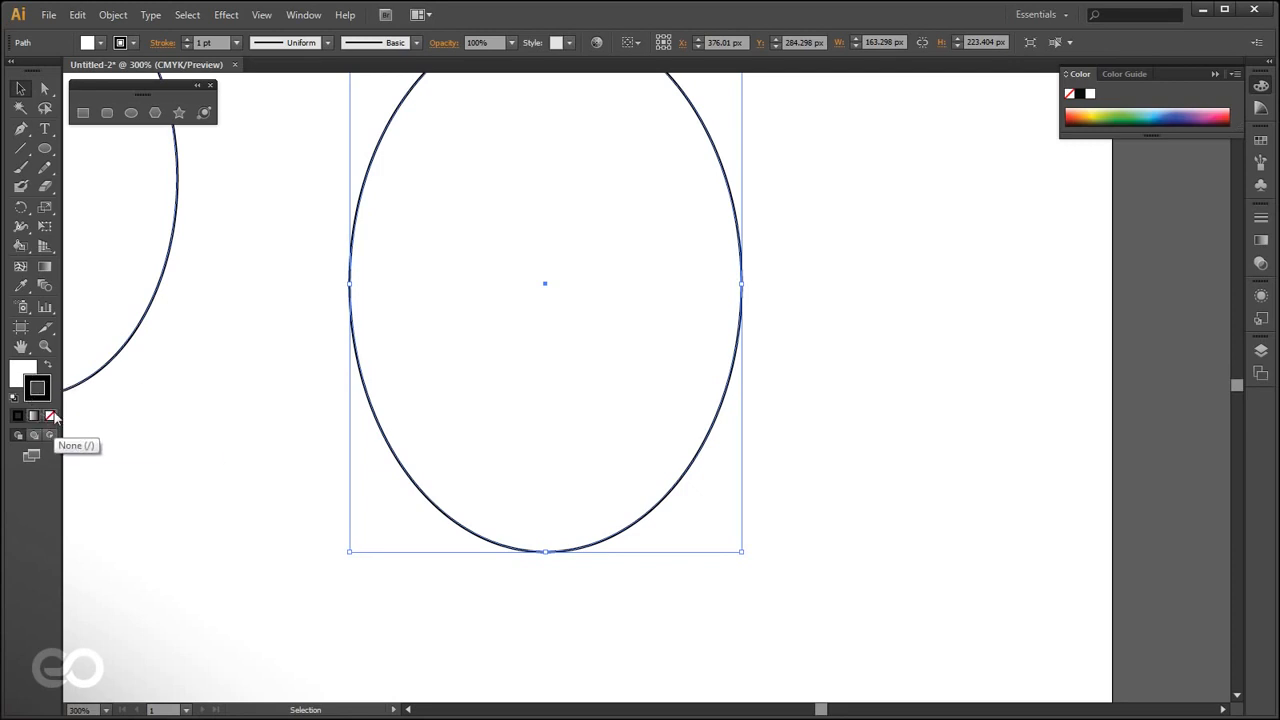
click(52, 421)
click(430, 622)
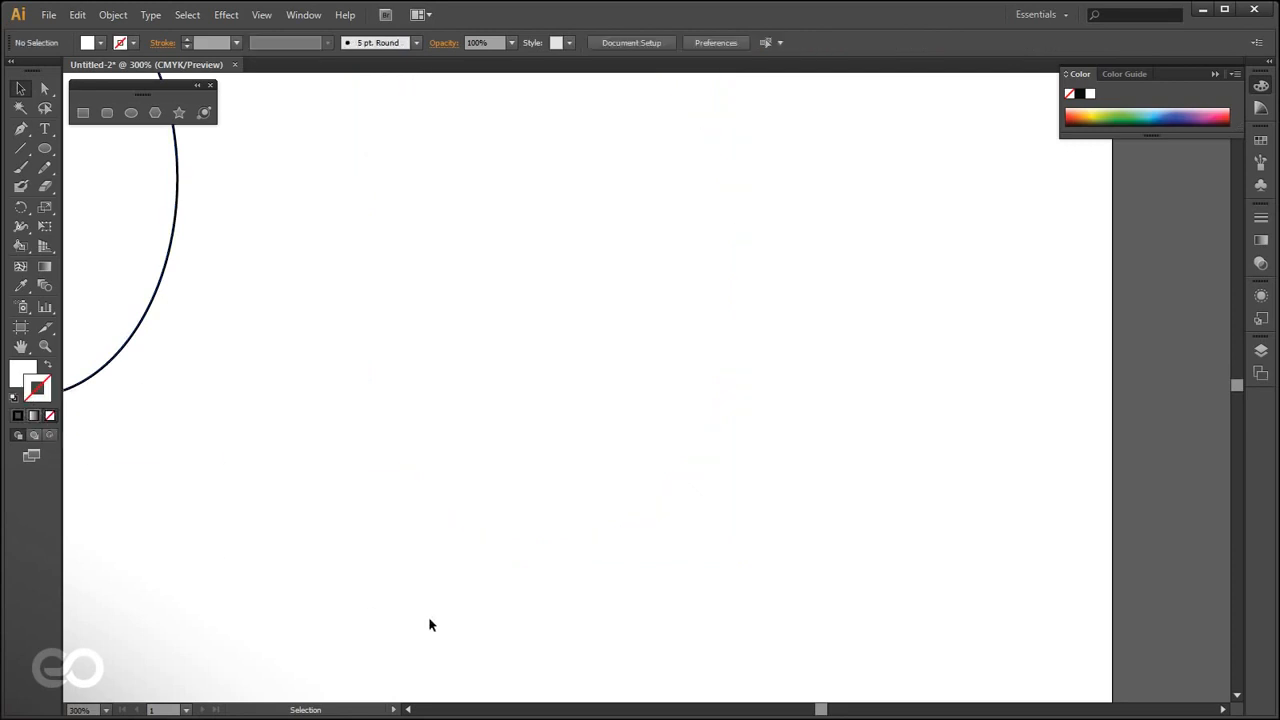
- Move the strokeless larger ellipse so that it partly overlaps the smaller ellipse
click(492, 460)
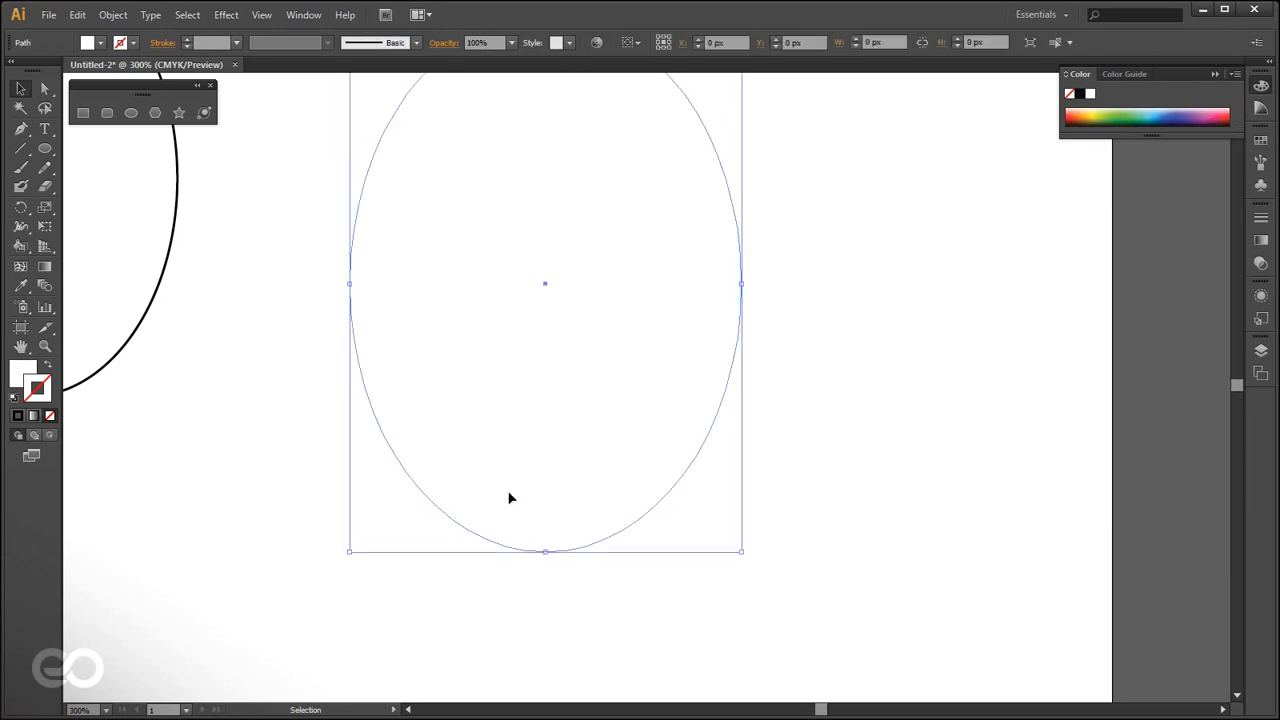
scroll(600, 612, down, 1)
scroll(660, 635, down, 1)
drag(603, 543, 302, 416)
- Fill the smaller ellipse behind with a pinkish red and deselect it
click(303, 417)
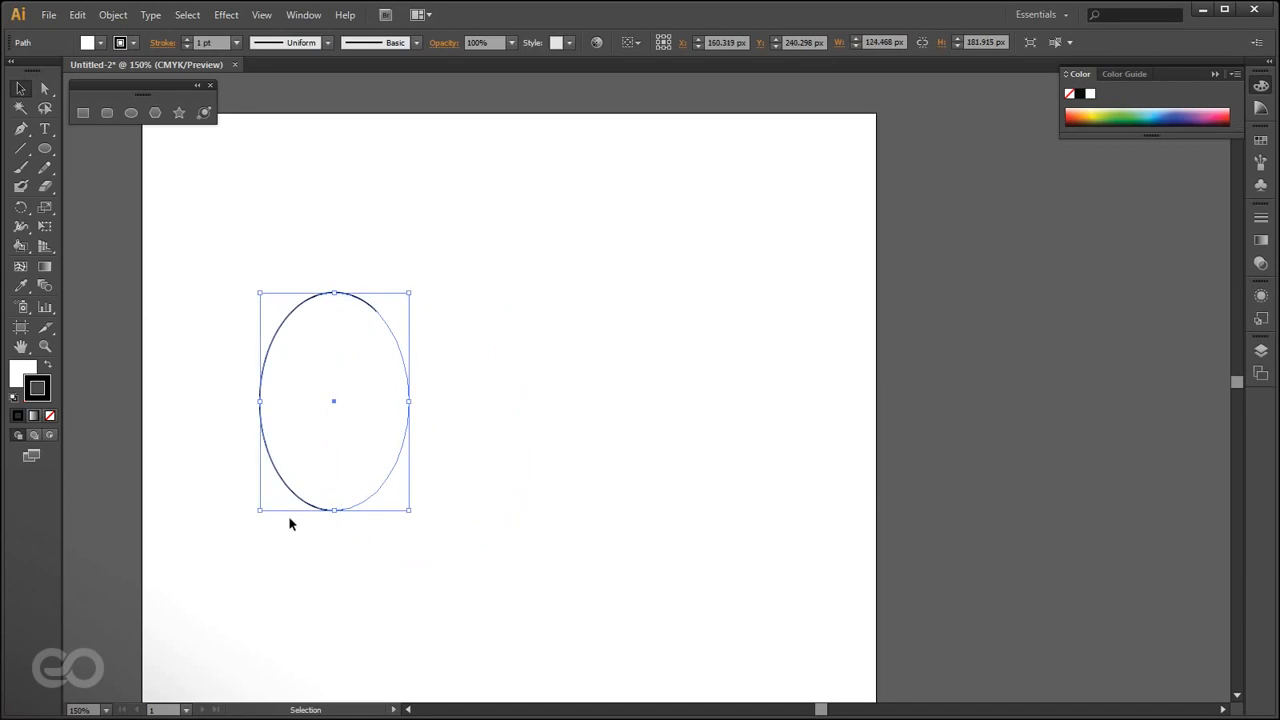
click(22, 376)
double_click(23, 380)
drag(346, 362, 166, 264)
click(356, 286)
click(540, 270)
click(627, 541)
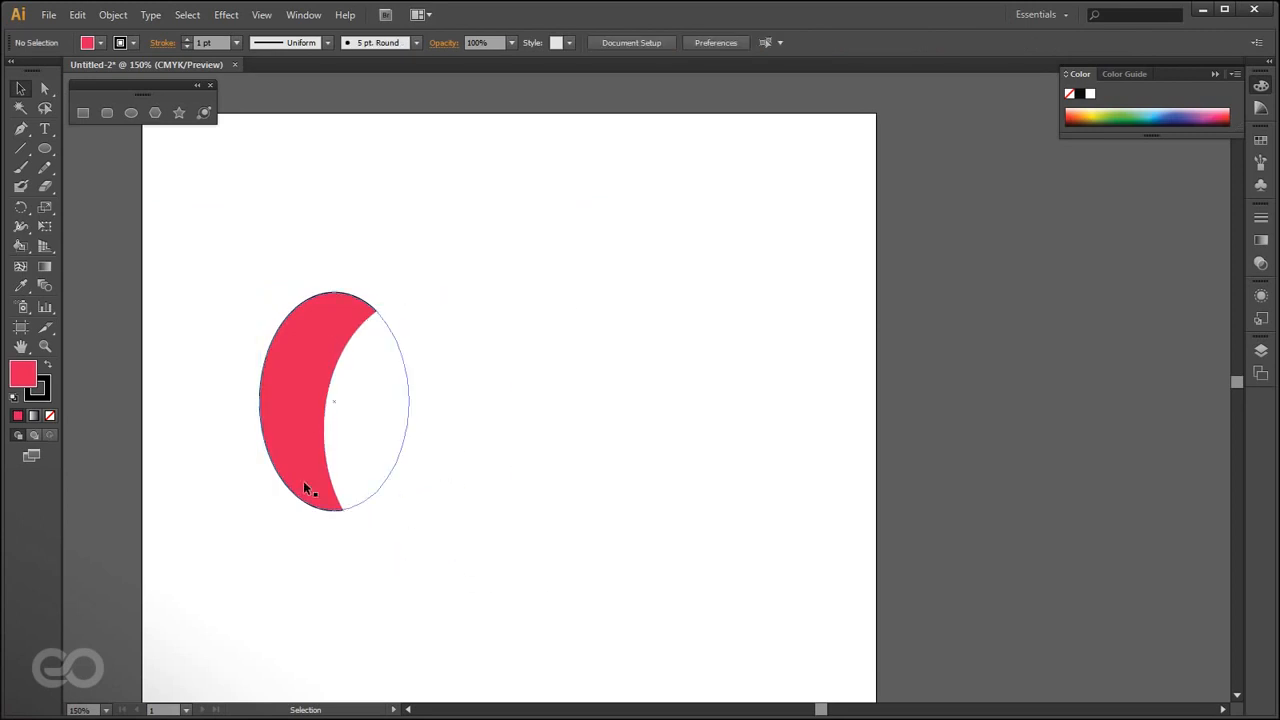
- Give the larger strokeless ellipse a solid stroke in black 000000
click(455, 420)
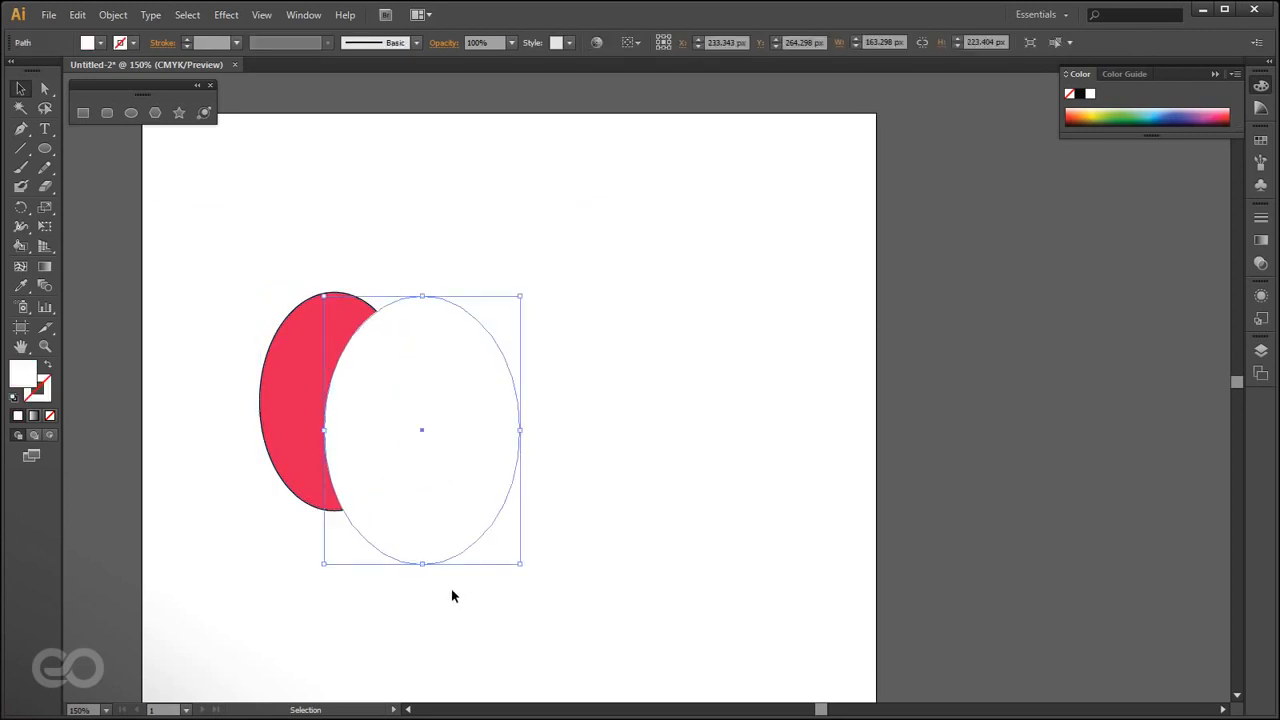
click(42, 398)
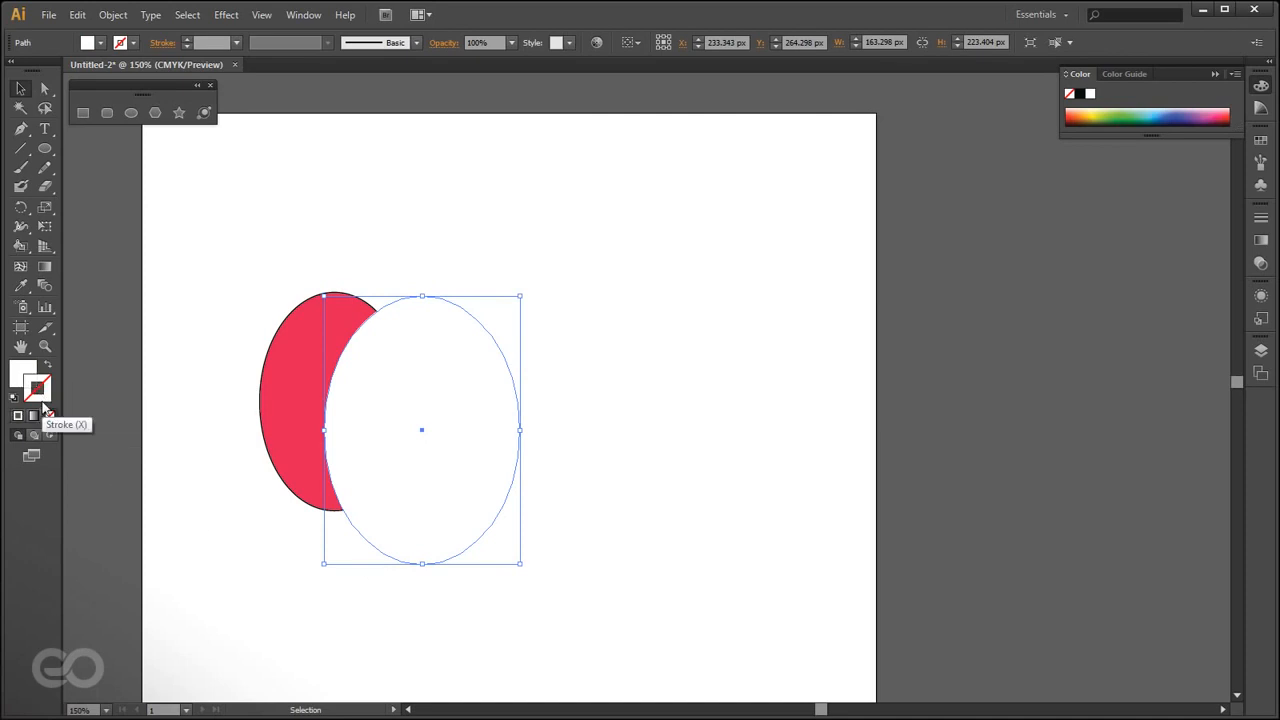
click(17, 415)
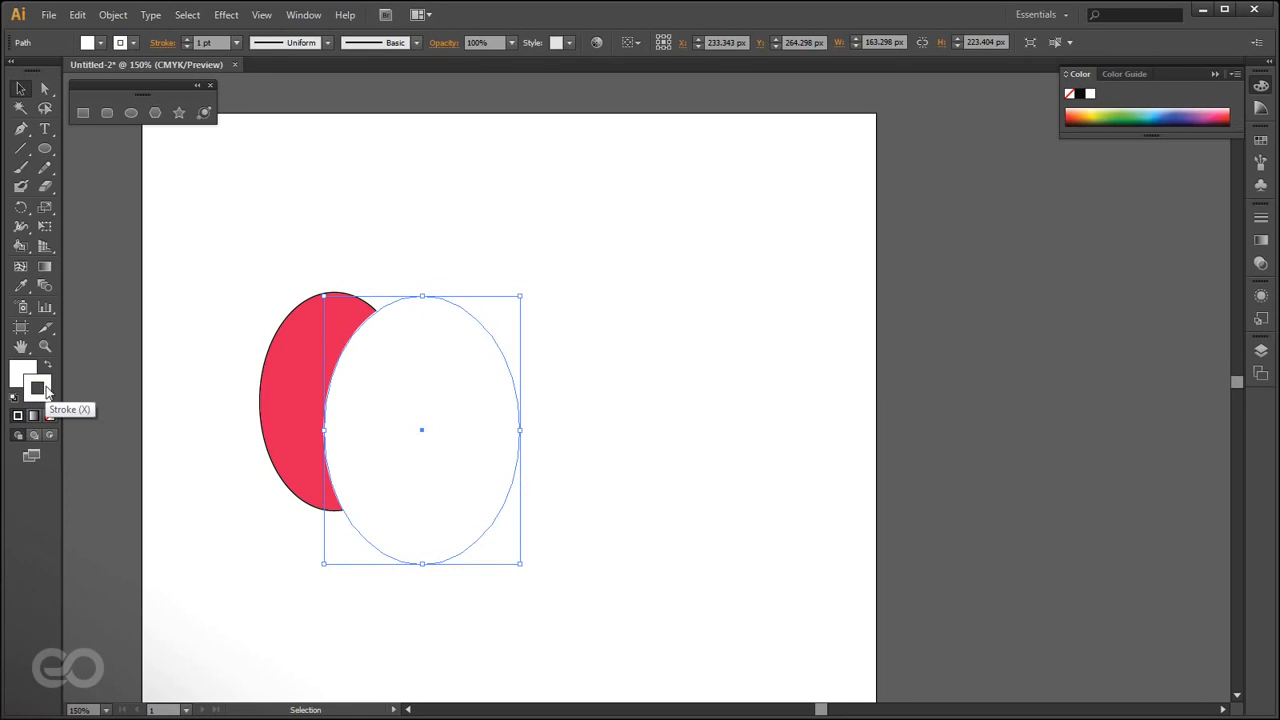
double_click(44, 386)
drag(322, 302, 158, 490)
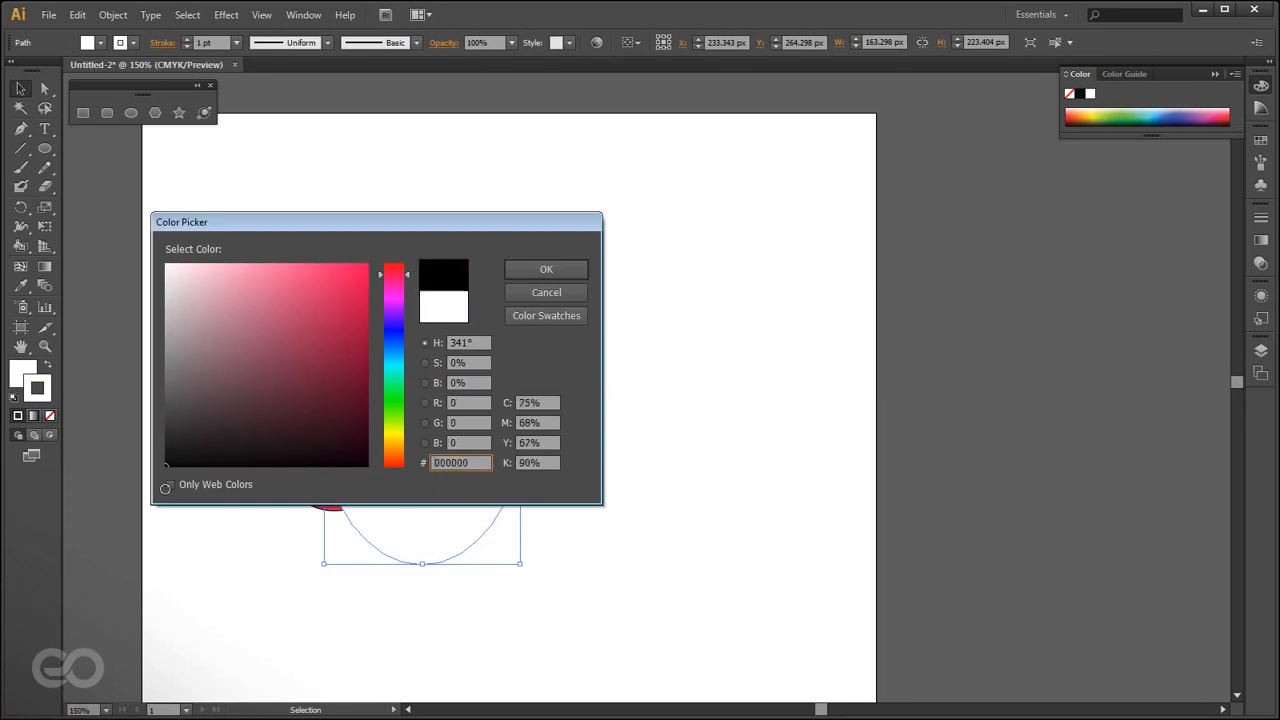
click(578, 272)
- Set the larger ellipse's fill to None, leaving only its black stroke, and deselect it
click(15, 377)
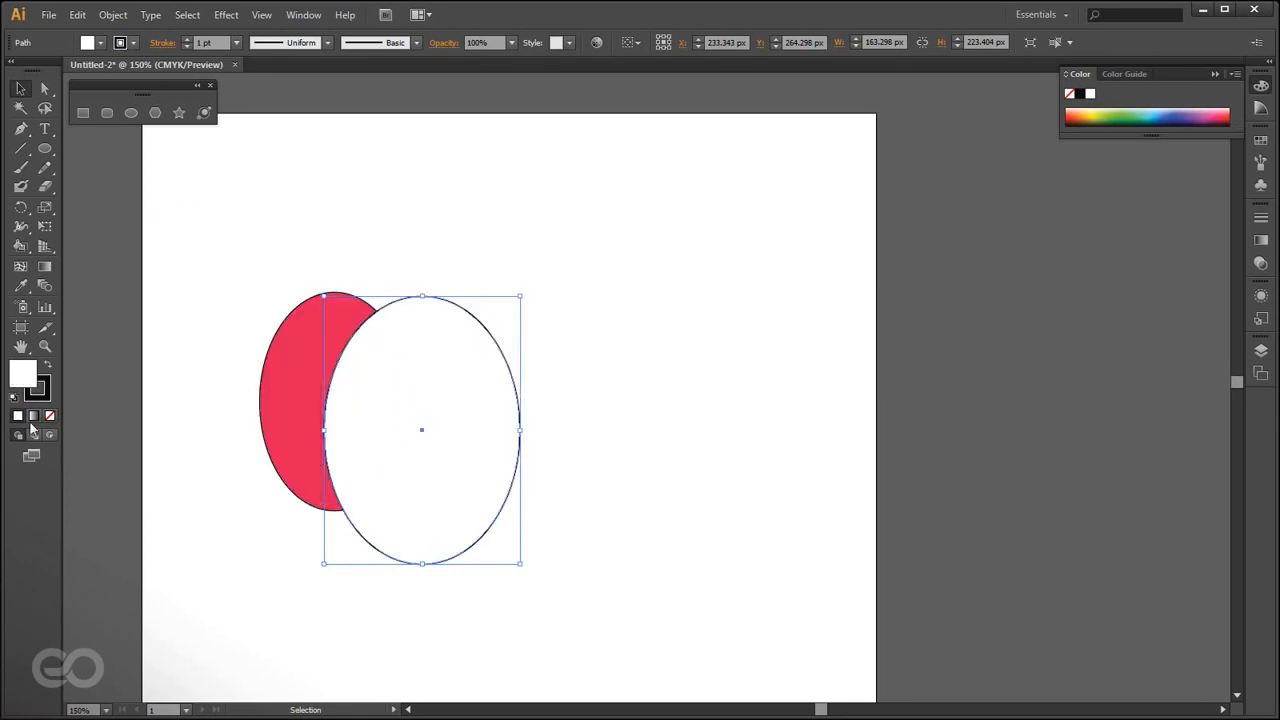
click(50, 415)
click(190, 578)
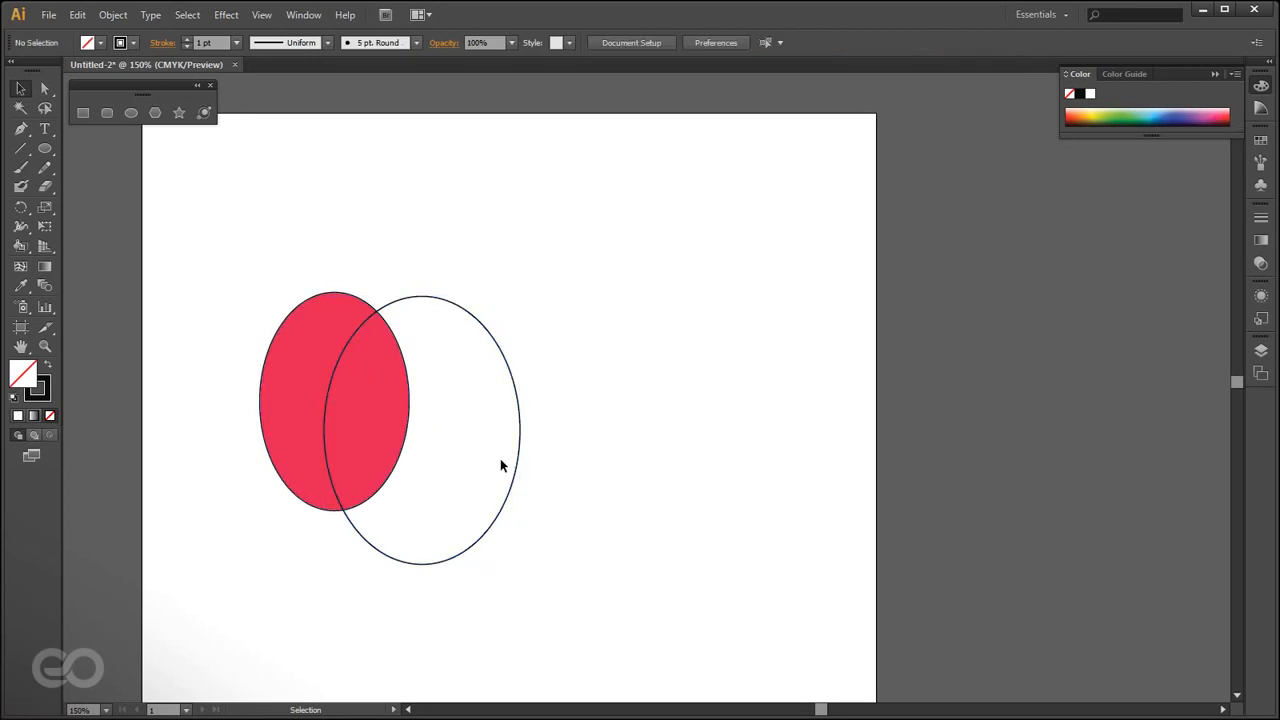
- Apply the white-to-black linear gradient fill to the larger ellipse and move it clear of the red ellipse, up beside it
click(424, 564)
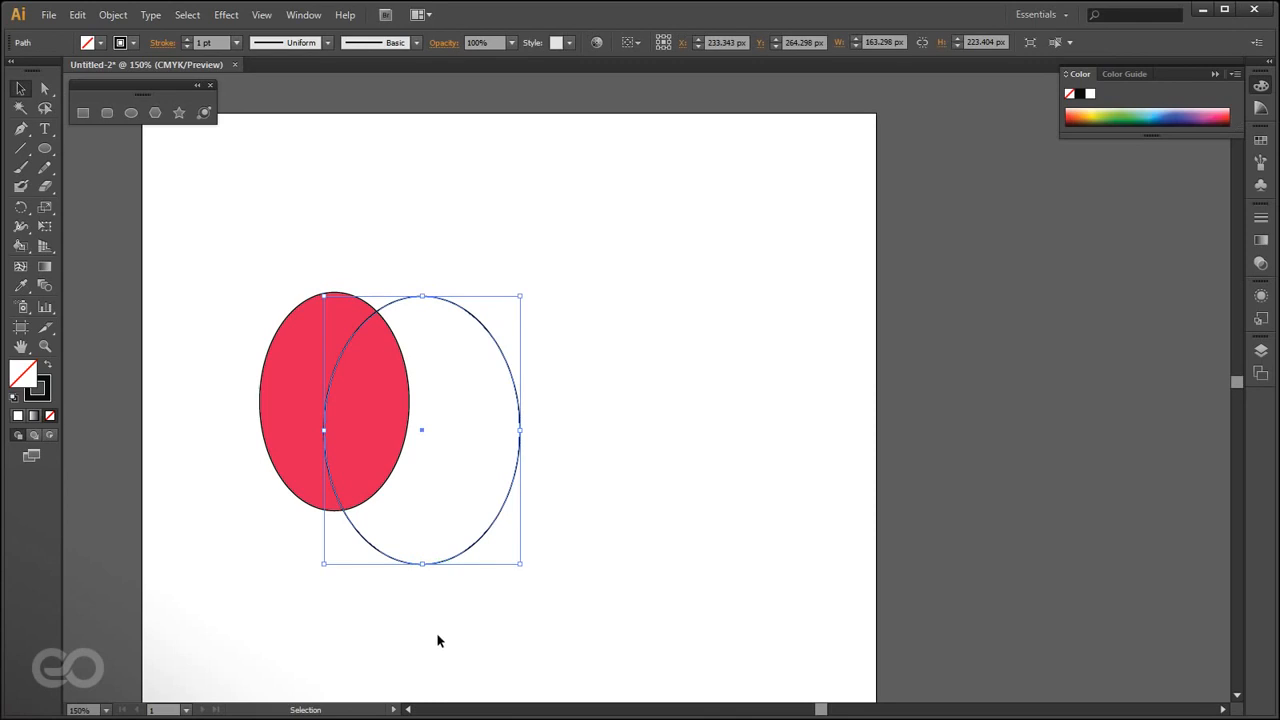
click(35, 416)
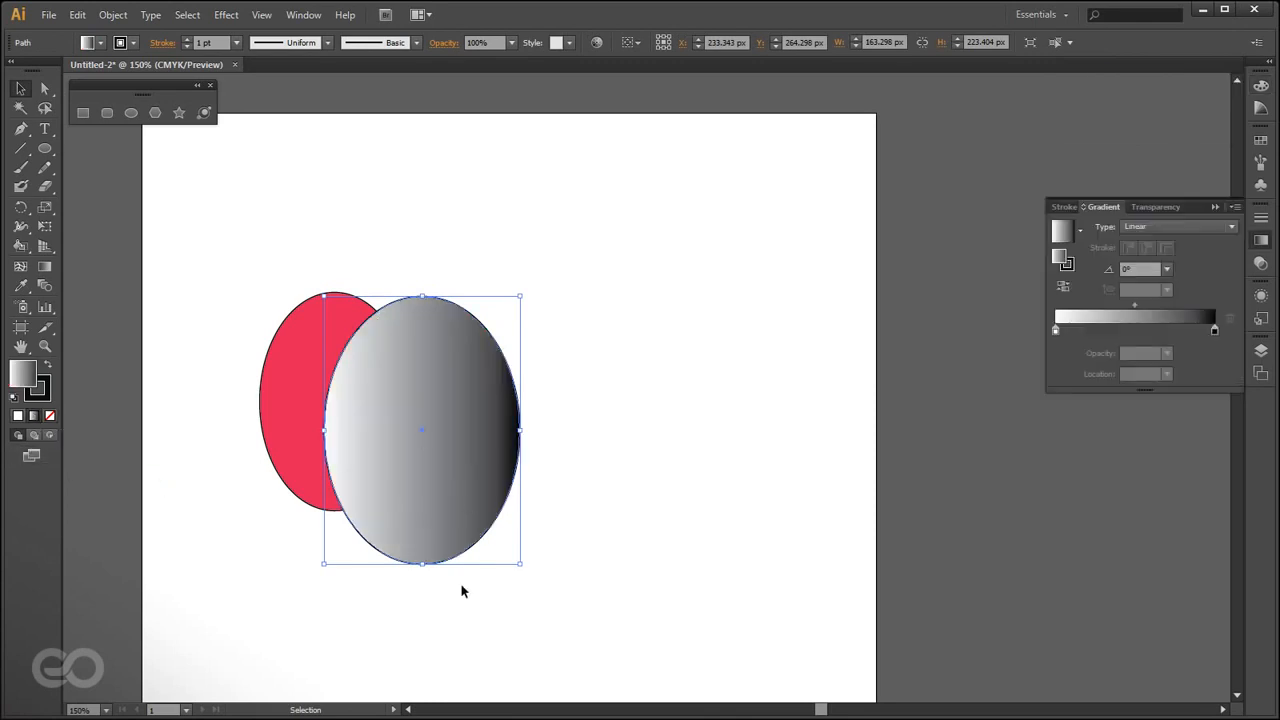
drag(425, 512, 512, 409)
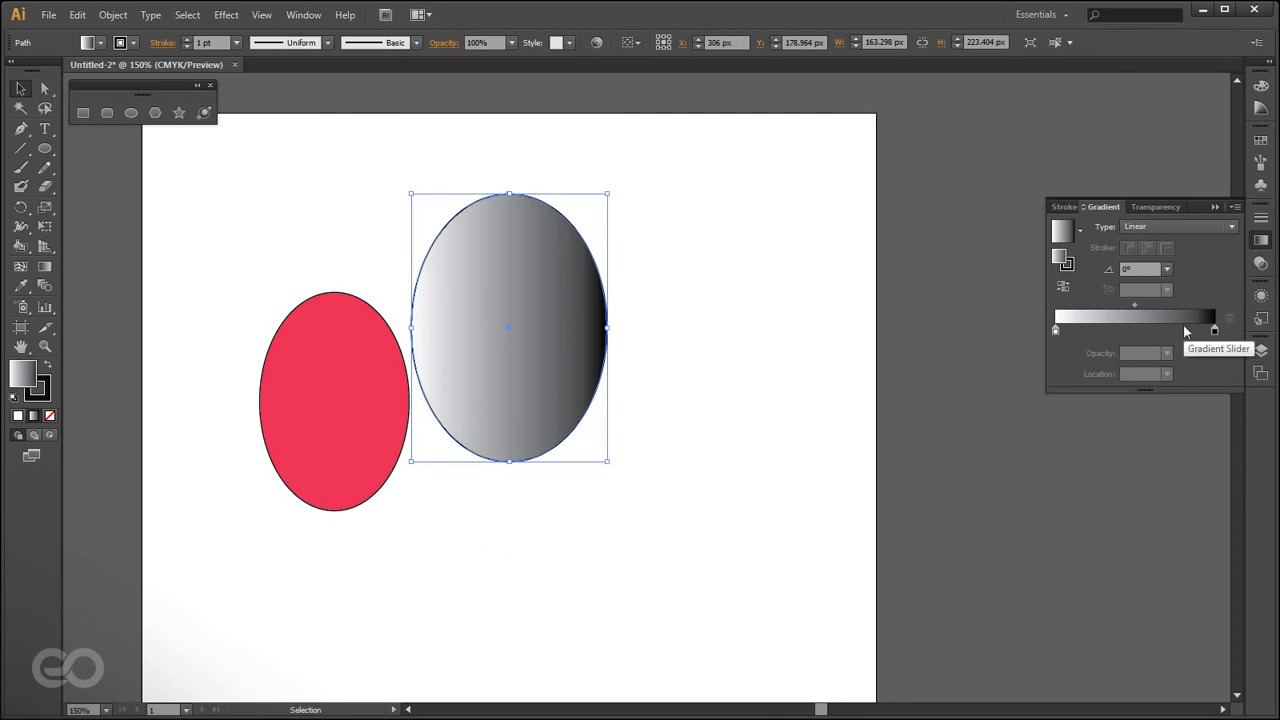
- Change the larger ellipse's gradient type to Radial and return it to Linear
click(1165, 226)
click(1165, 254)
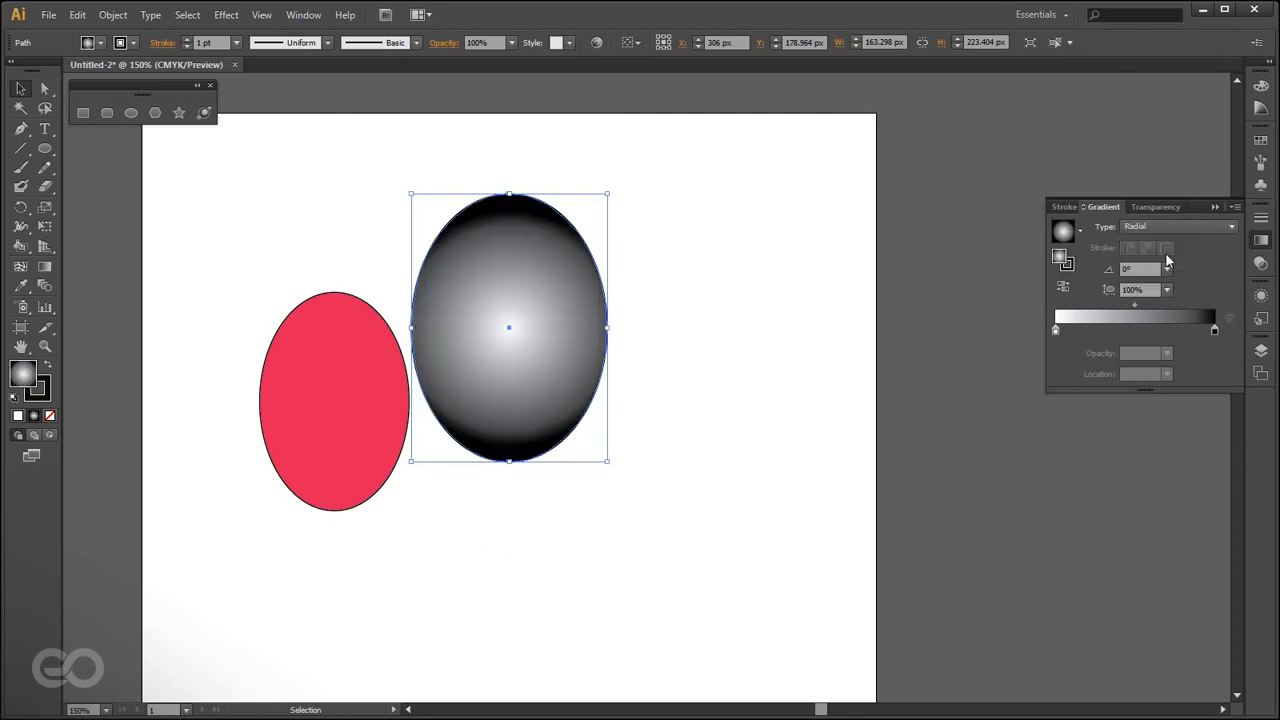
click(1161, 224)
click(1161, 240)
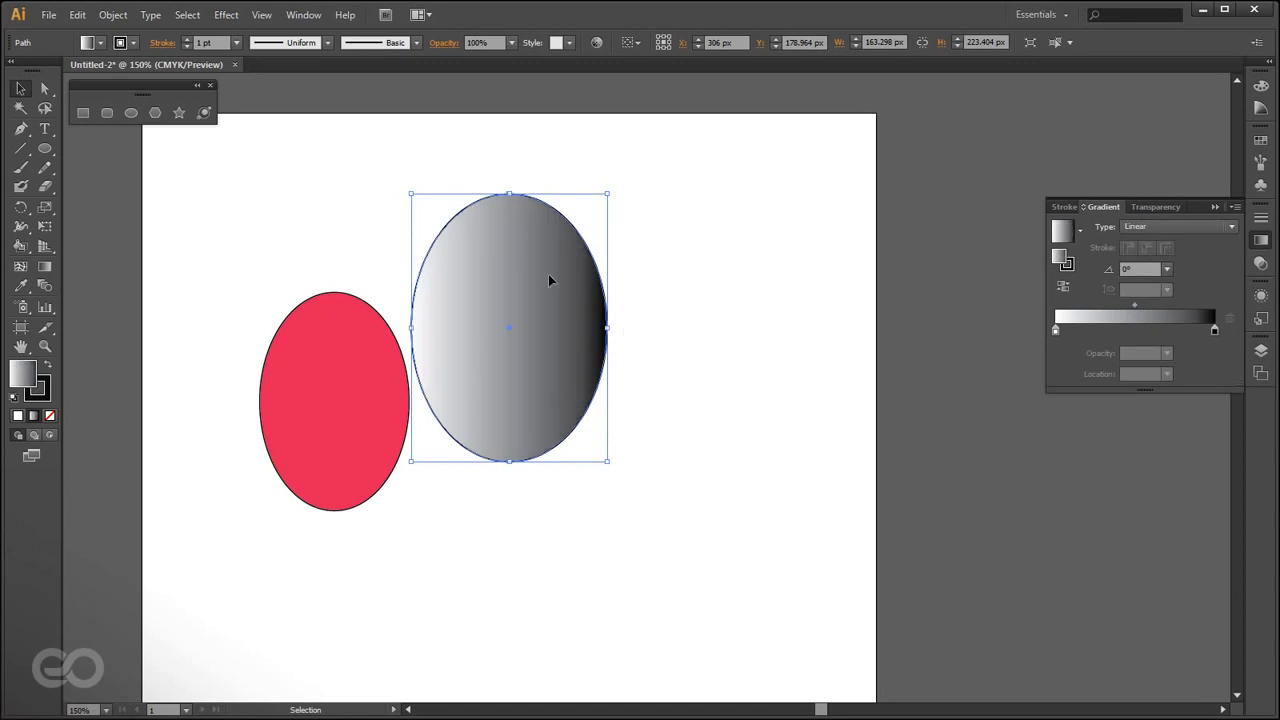
- Use the Gradient tool to shorten the larger ellipse's gradient and tilt it to an angle of about -59.5°
click(46, 267)
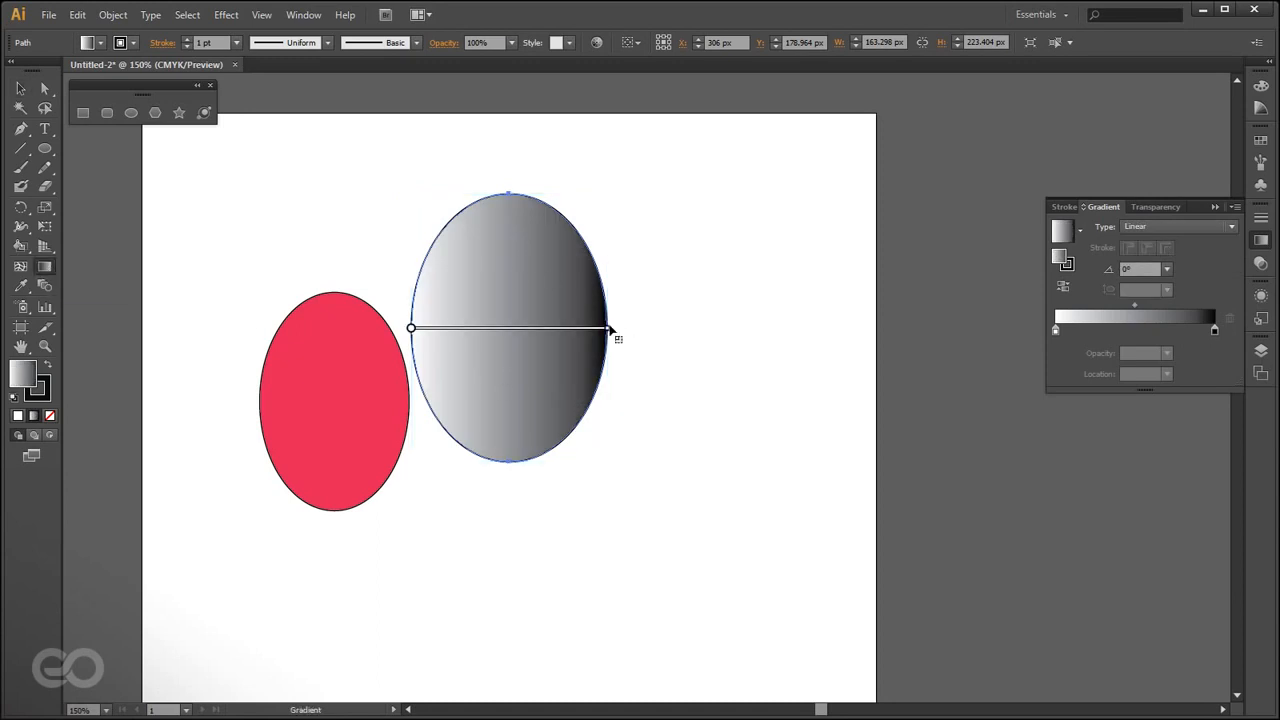
drag(606, 327, 502, 328)
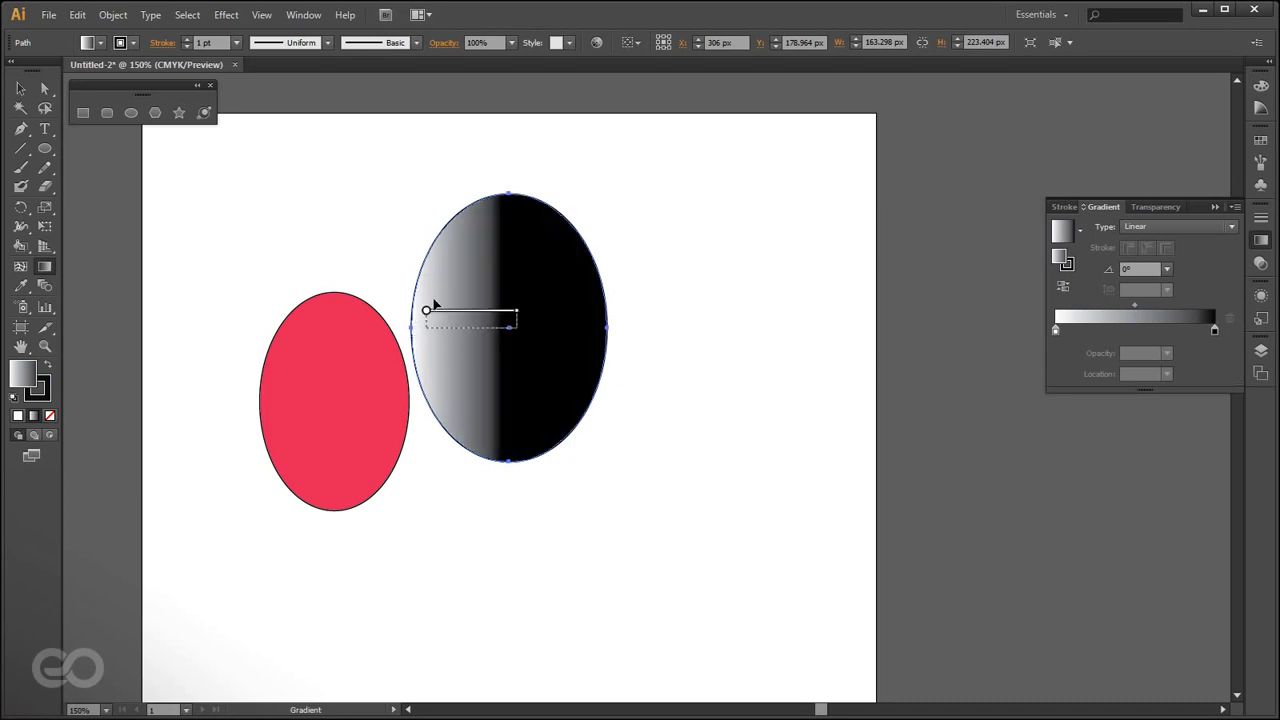
drag(411, 330, 457, 328)
mouse_move(560, 323)
mouse_down()
mouse_move(578, 418)
mouse_move(545, 458)
mouse_up()
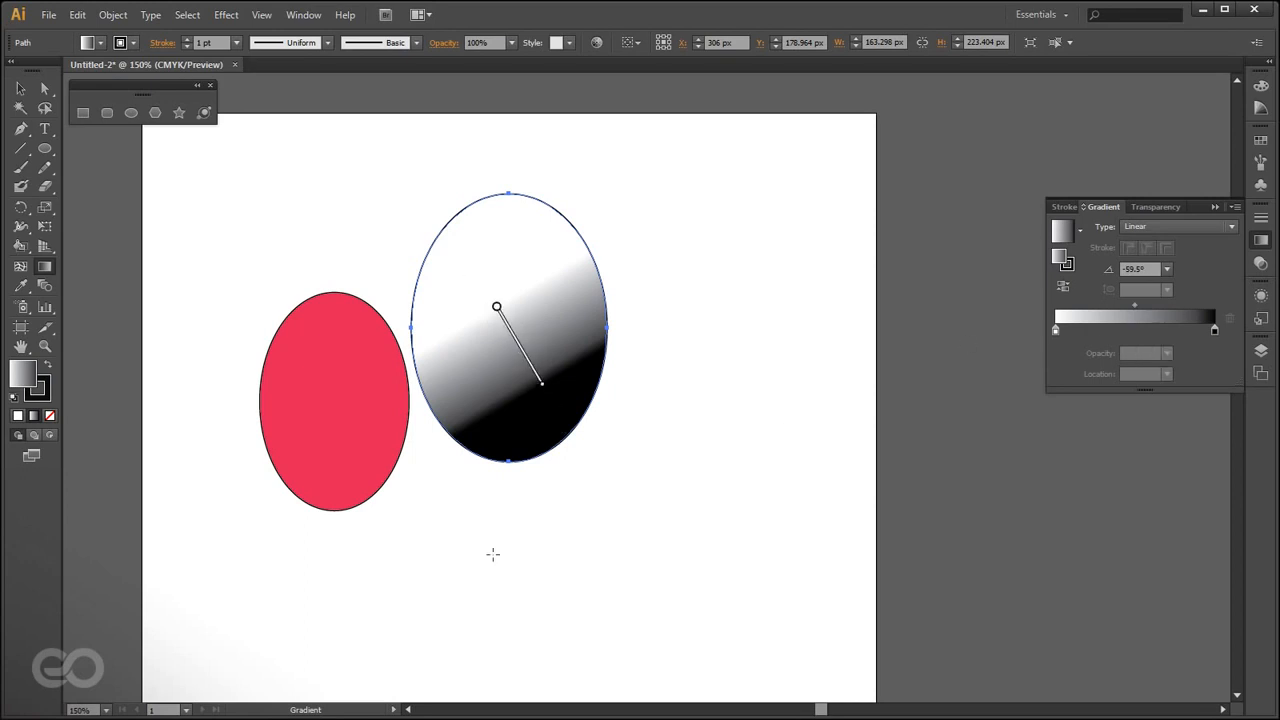
- Replace the larger ellipse's gradient with a solid white fill and deselect it with the Selection tool
click(17, 416)
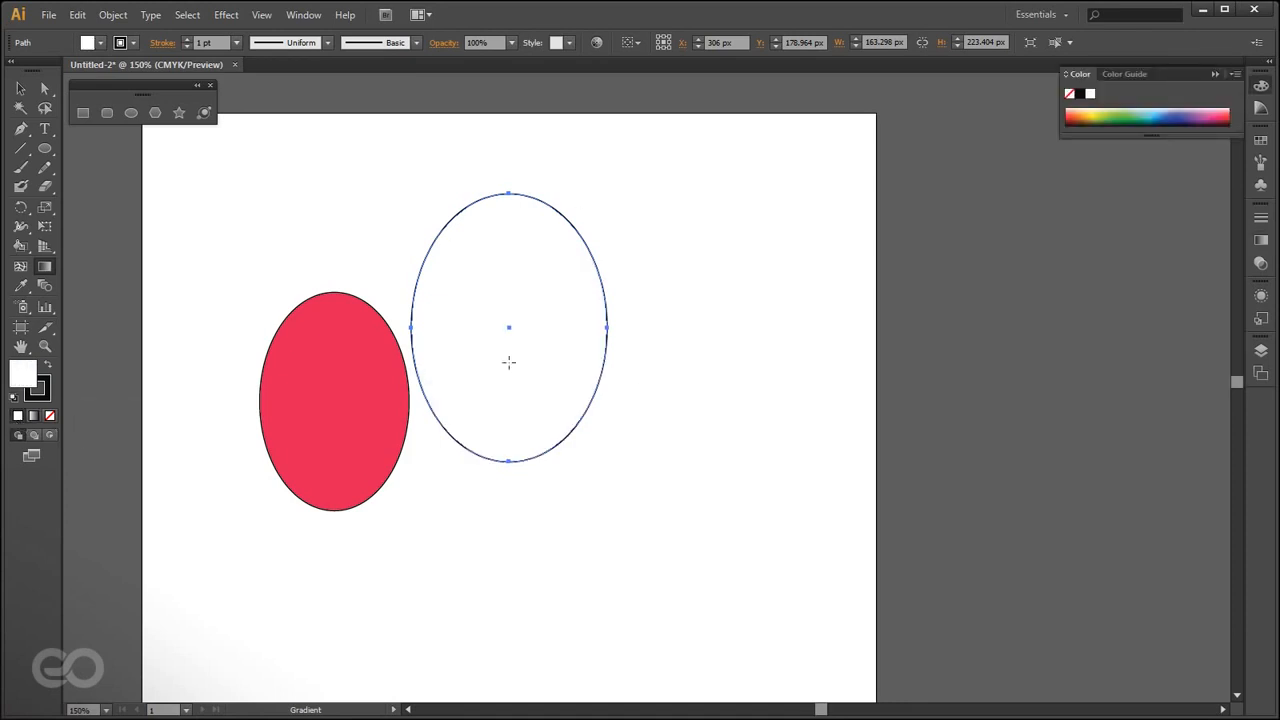
key(v)
click(511, 570)
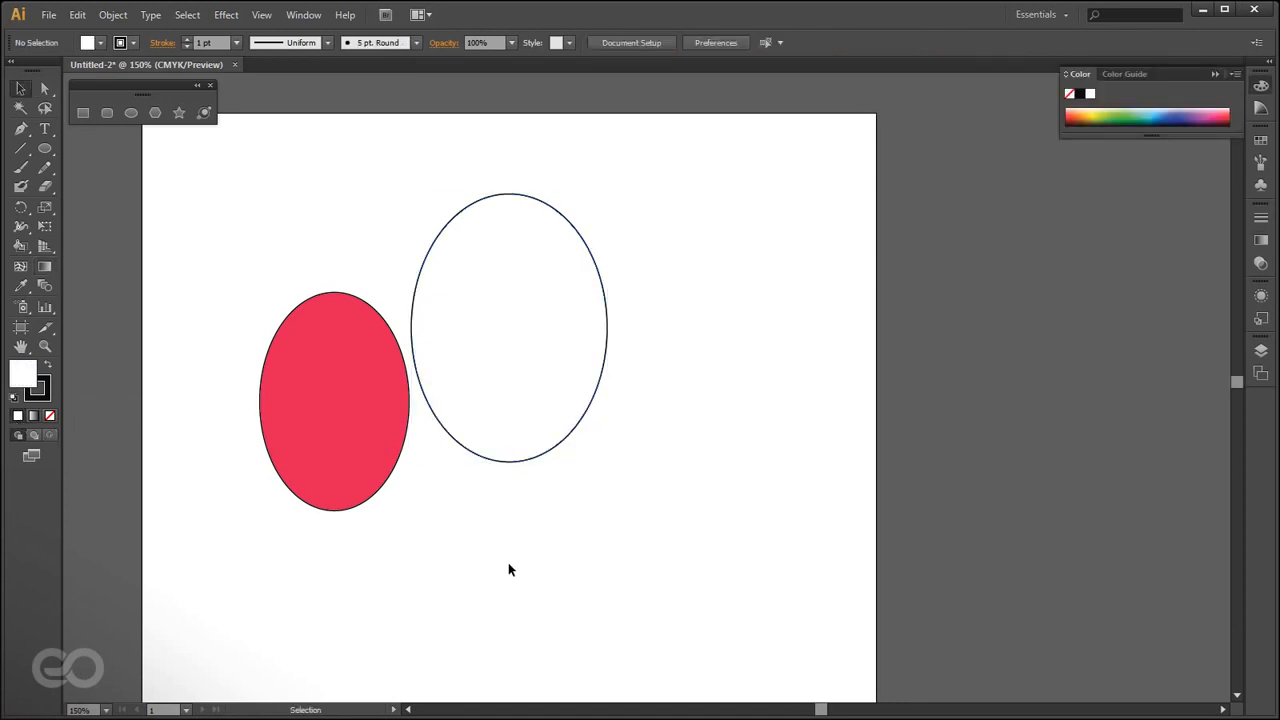
- Pick a green fill for the red ellipse from the colour spectrum, and try a blue stroke before choosing magenta pink
click(334, 423)
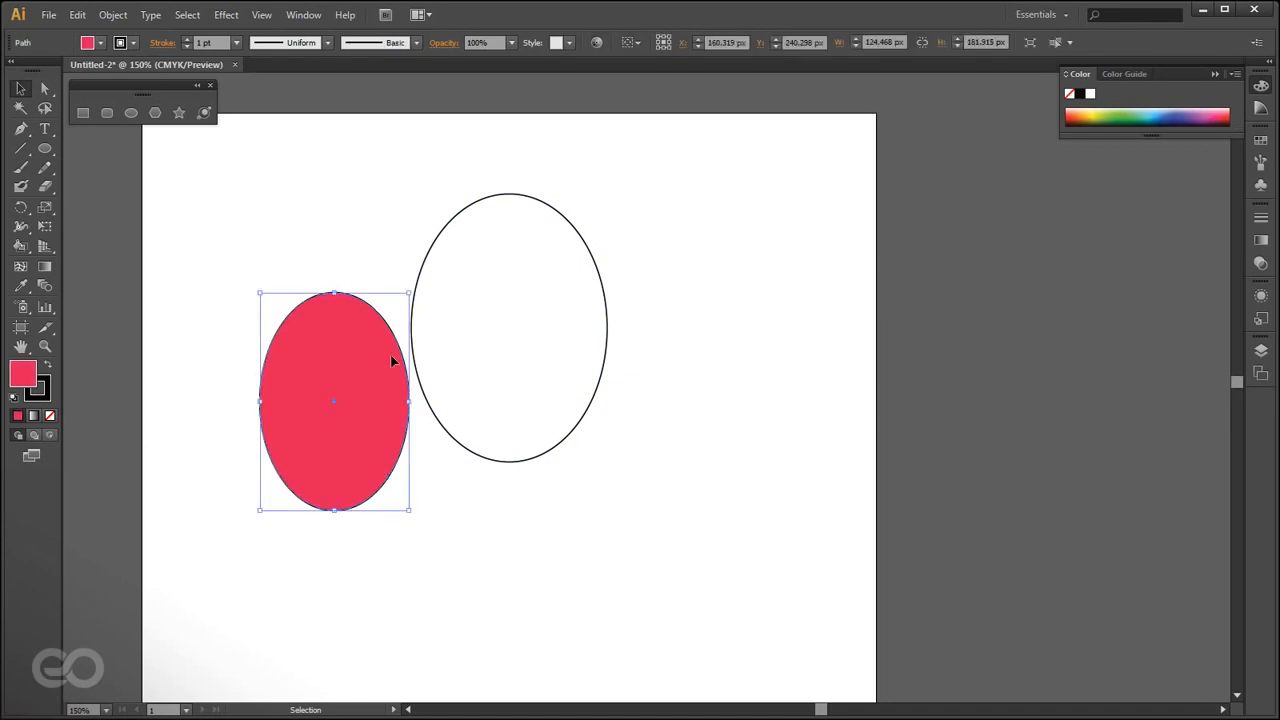
click(1122, 114)
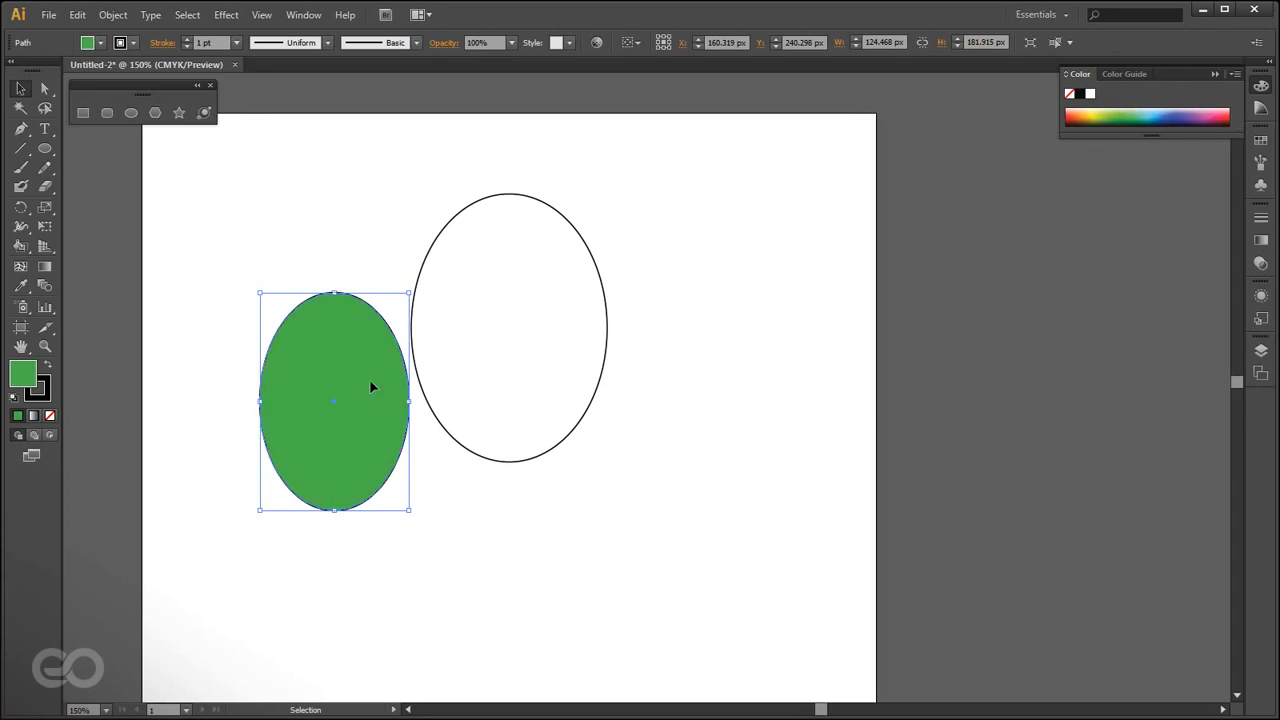
click(42, 394)
click(1178, 112)
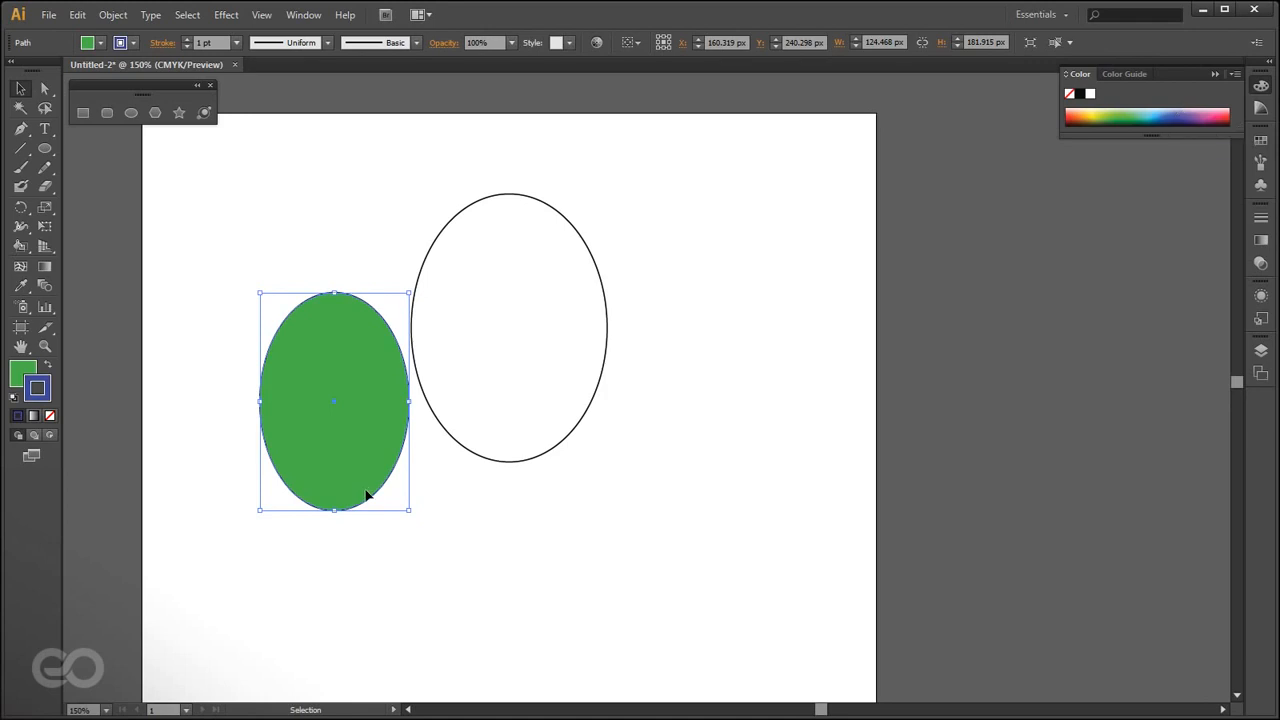
scroll(367, 492, up, 6)
drag(1080, 111, 1218, 113)
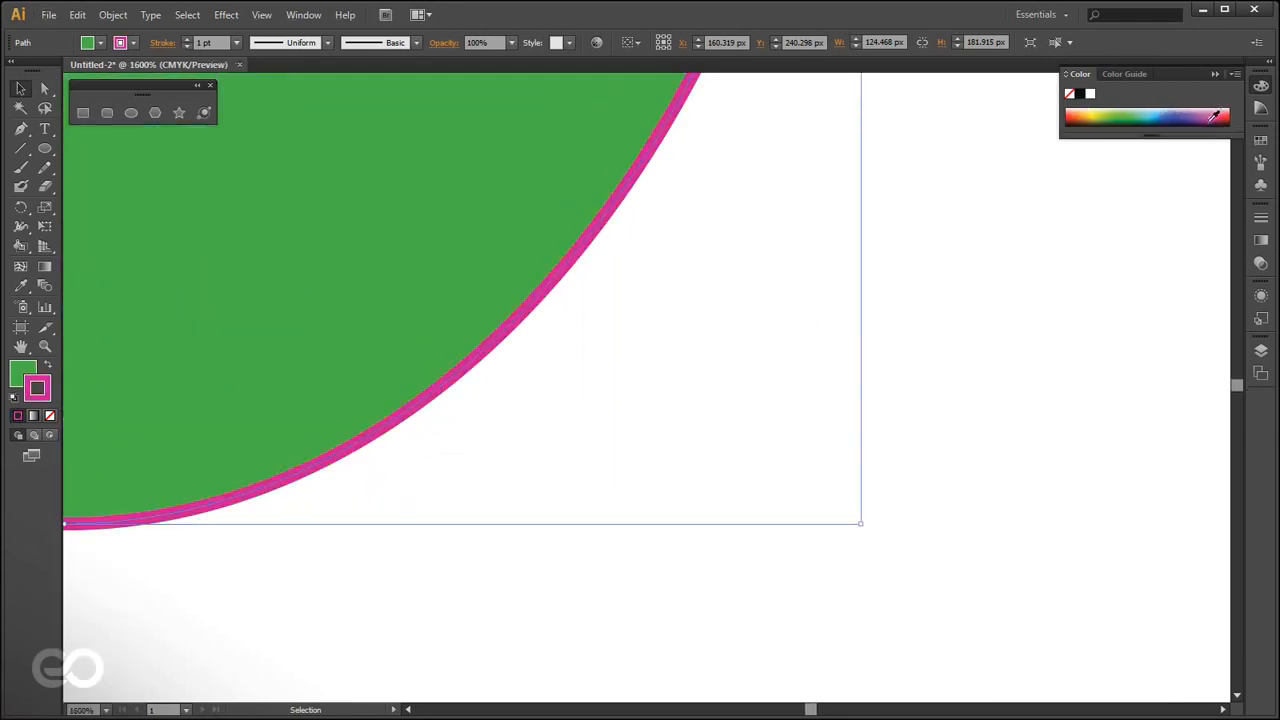
- Switch the active colour attribute from stroke to fill and back to stroke
key(x)
scroll(646, 484, down, 6)
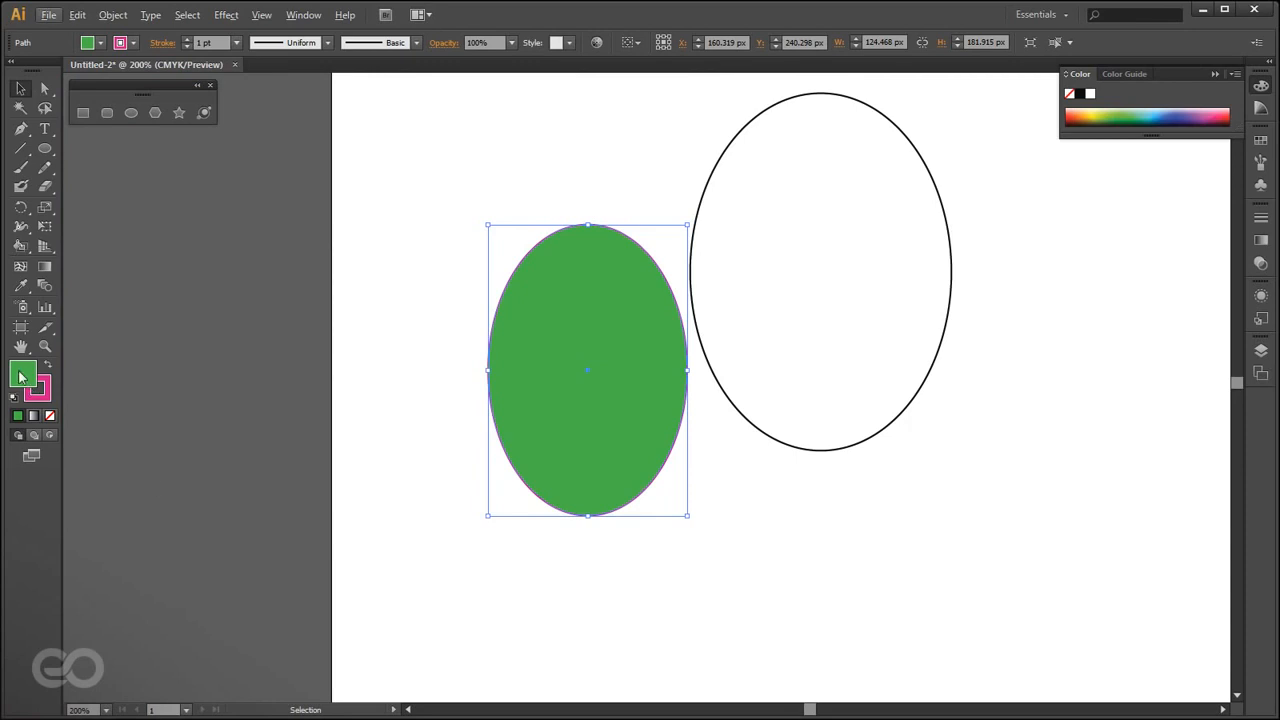
click(38, 393)
scroll(352, 456, down, 2)
scroll(560, 457, up, 1)
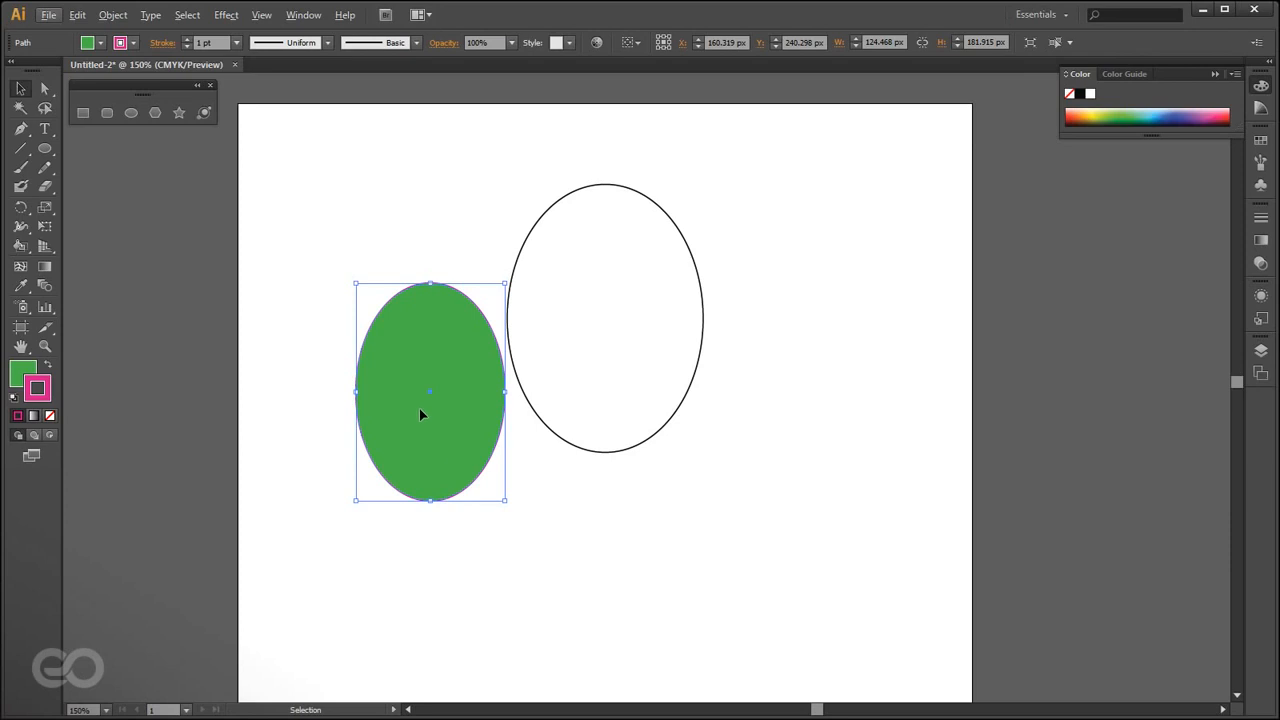
- Set the green ellipse's stroke weight to 14 pt and deselect it
scroll(369, 368, up, 2)
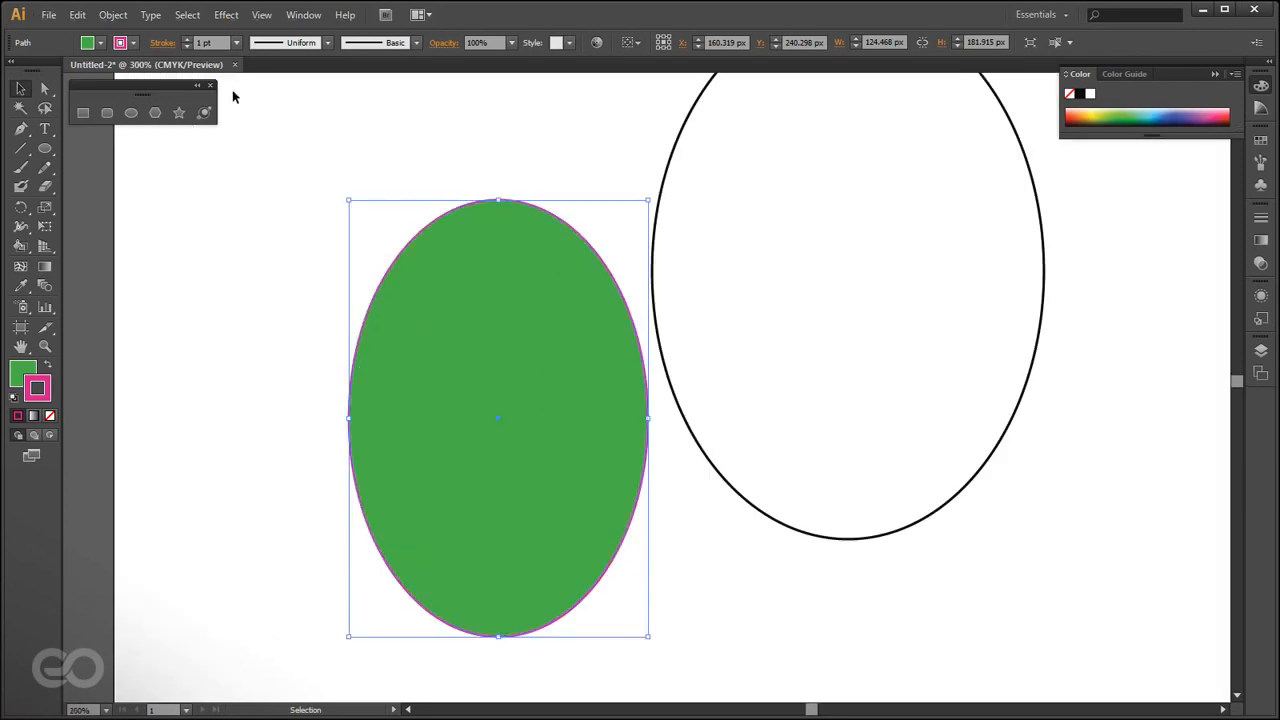
click(100, 43)
click(102, 45)
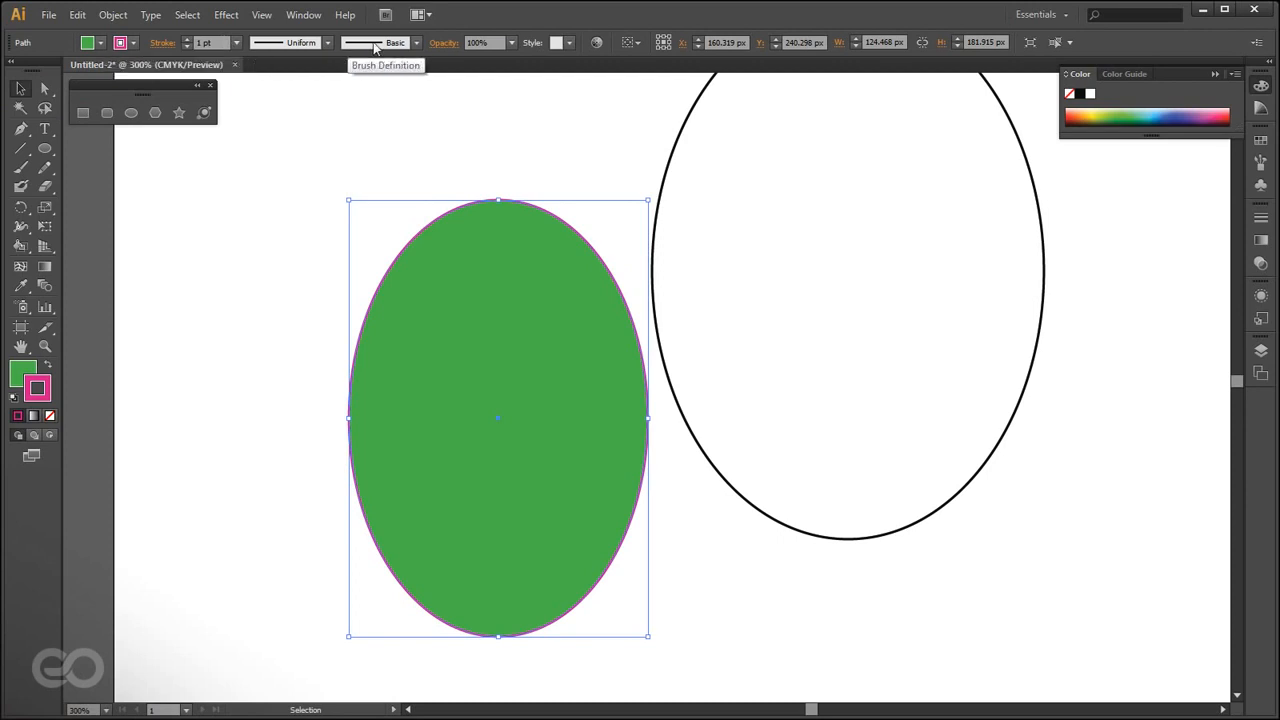
click(236, 42)
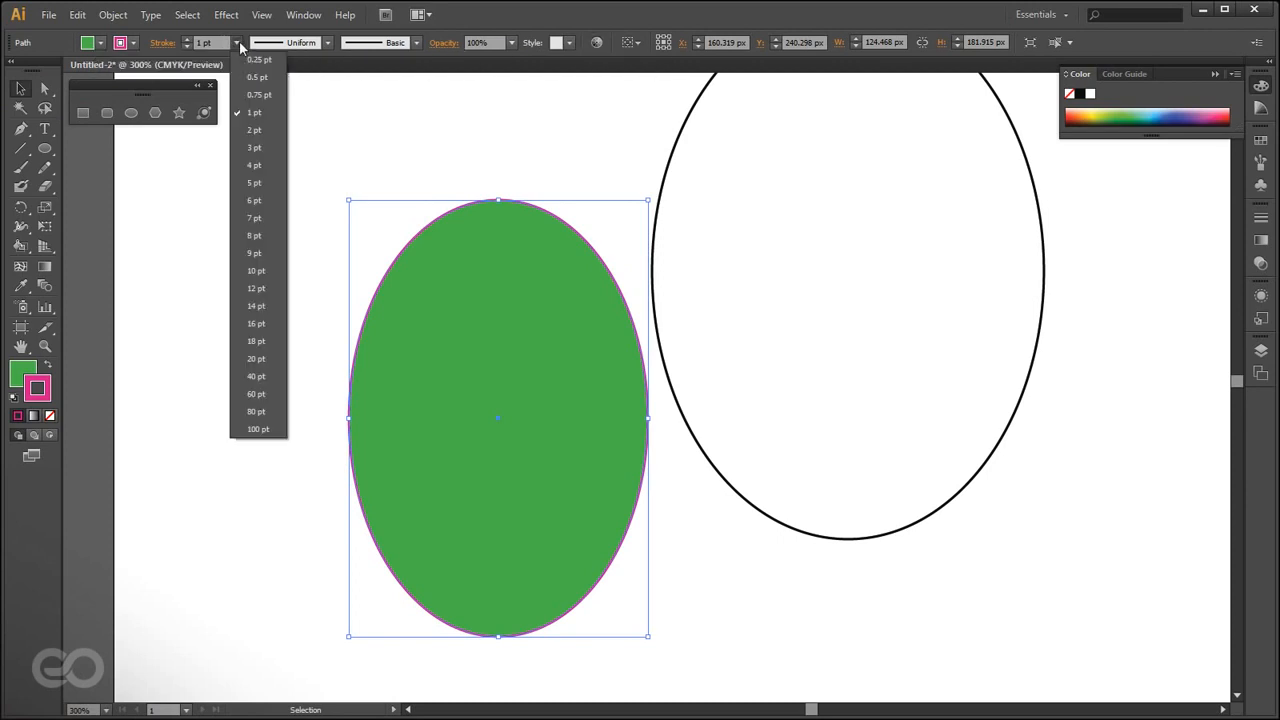
click(249, 304)
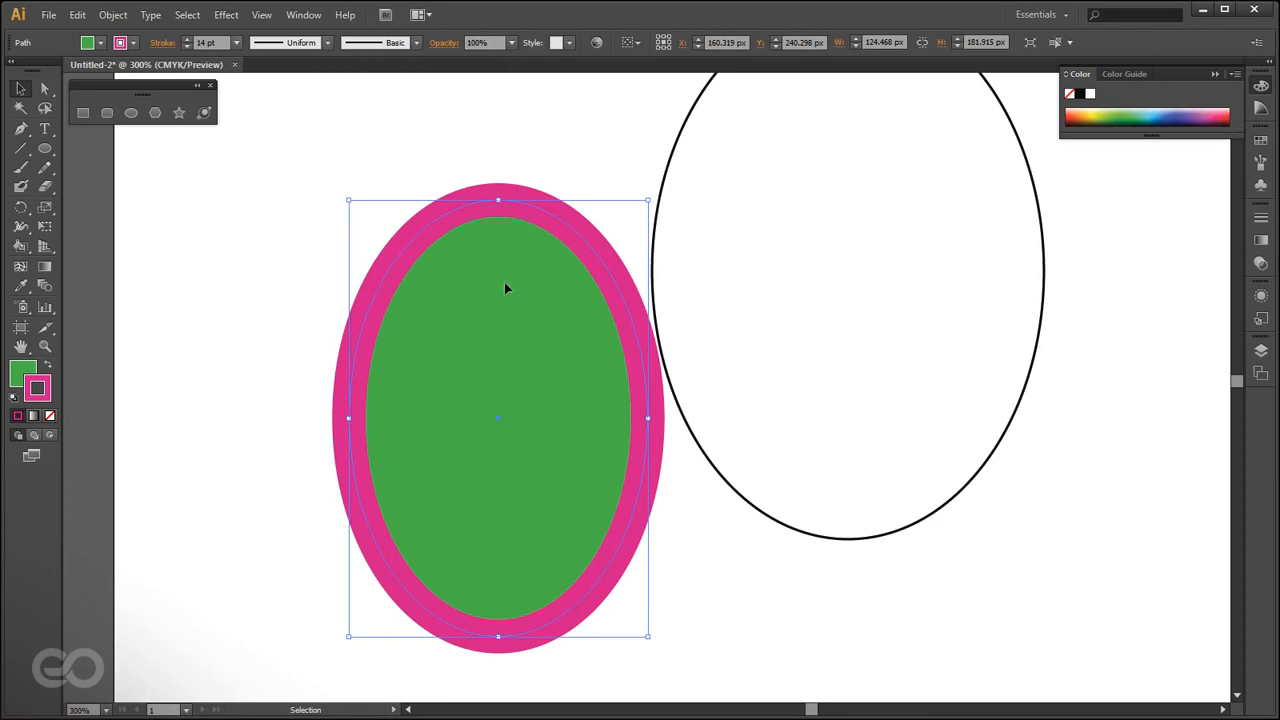
scroll(275, 303, down, 1)
click(610, 562)
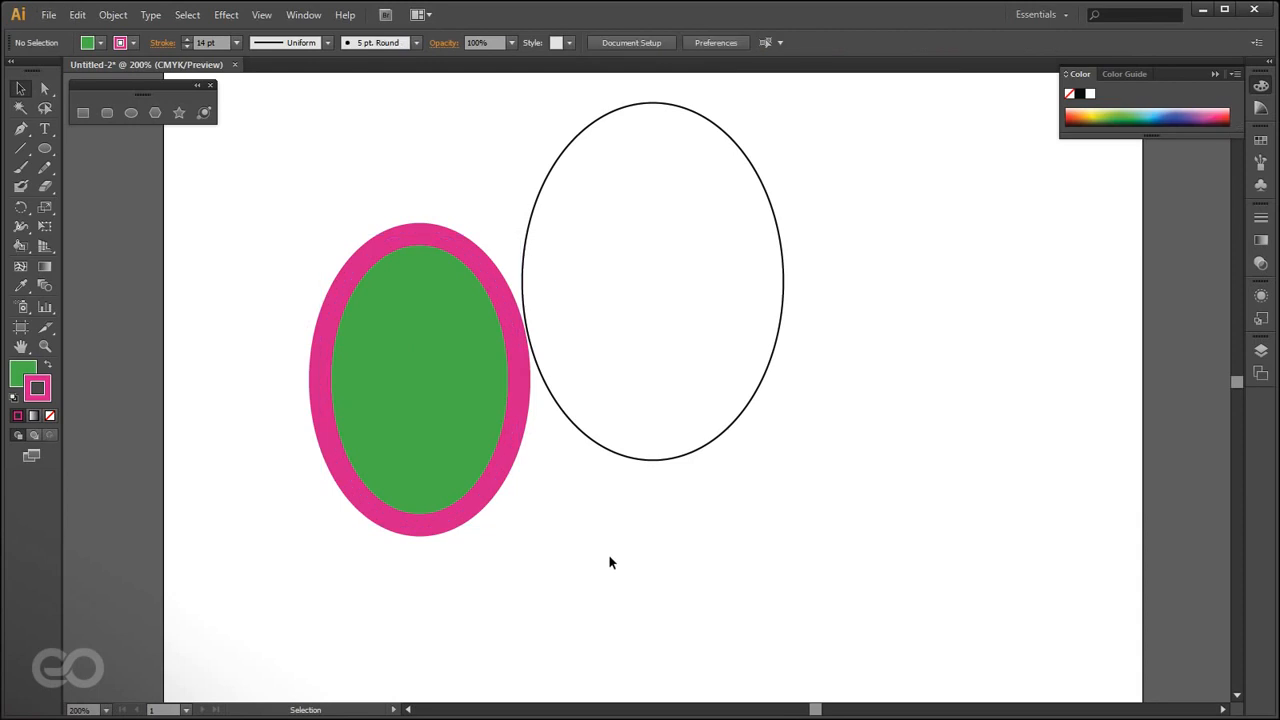
- Set the green ellipse's opacity to 50%
click(436, 431)
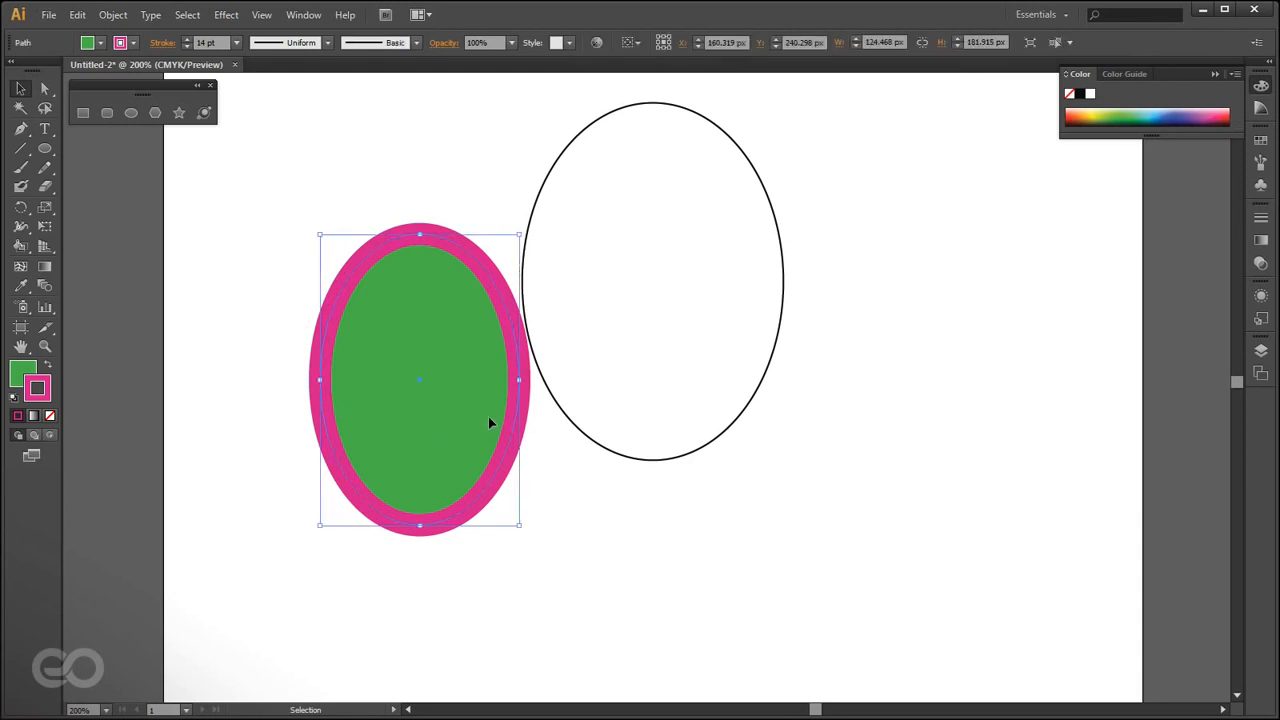
click(512, 43)
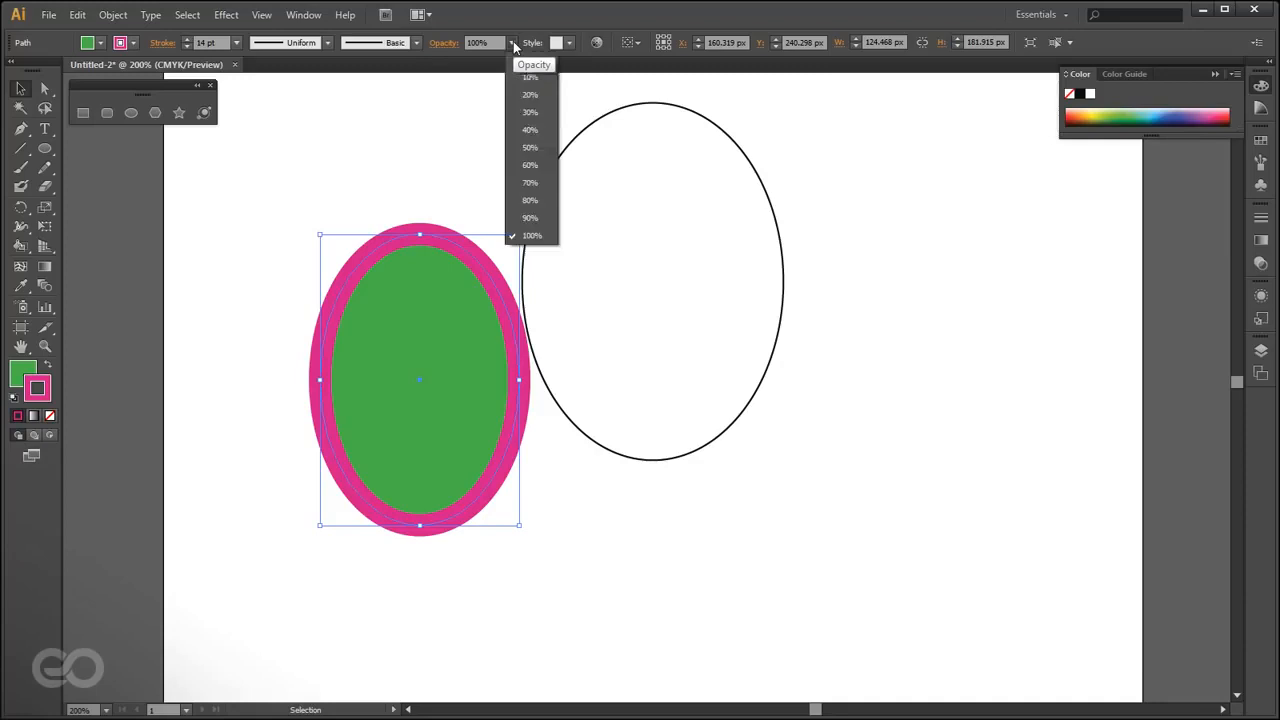
click(543, 154)
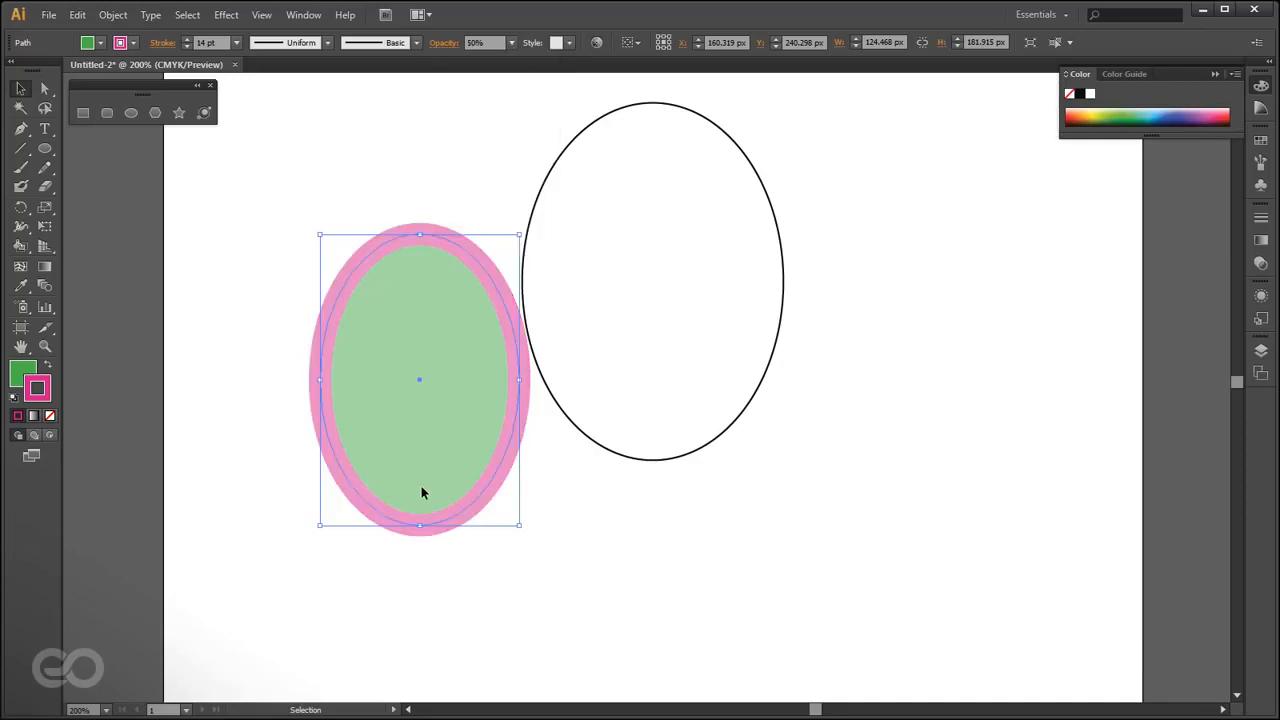
- Move the green ellipse to about X 207, Y 188 px and overlap it with the white ellipse at about X 279, Y 222 px
drag(423, 491, 497, 409)
click(535, 556)
drag(652, 352, 596, 385)
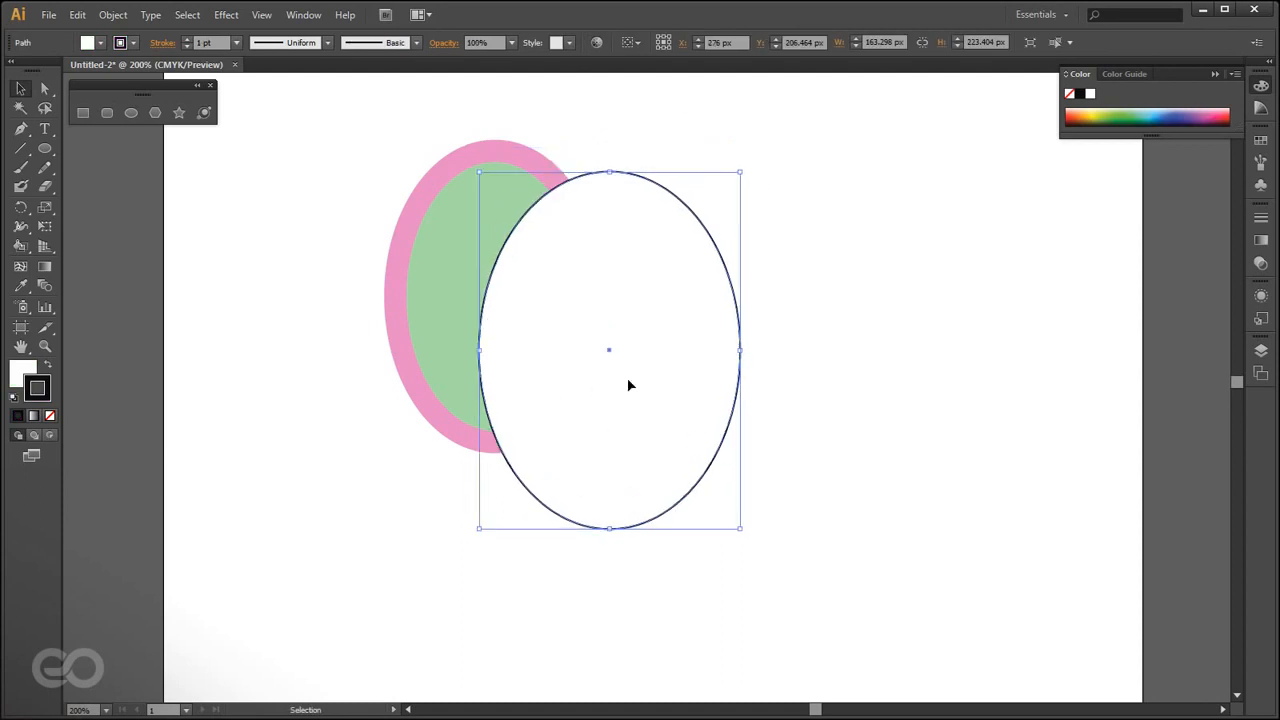
click(271, 297)
click(448, 231)
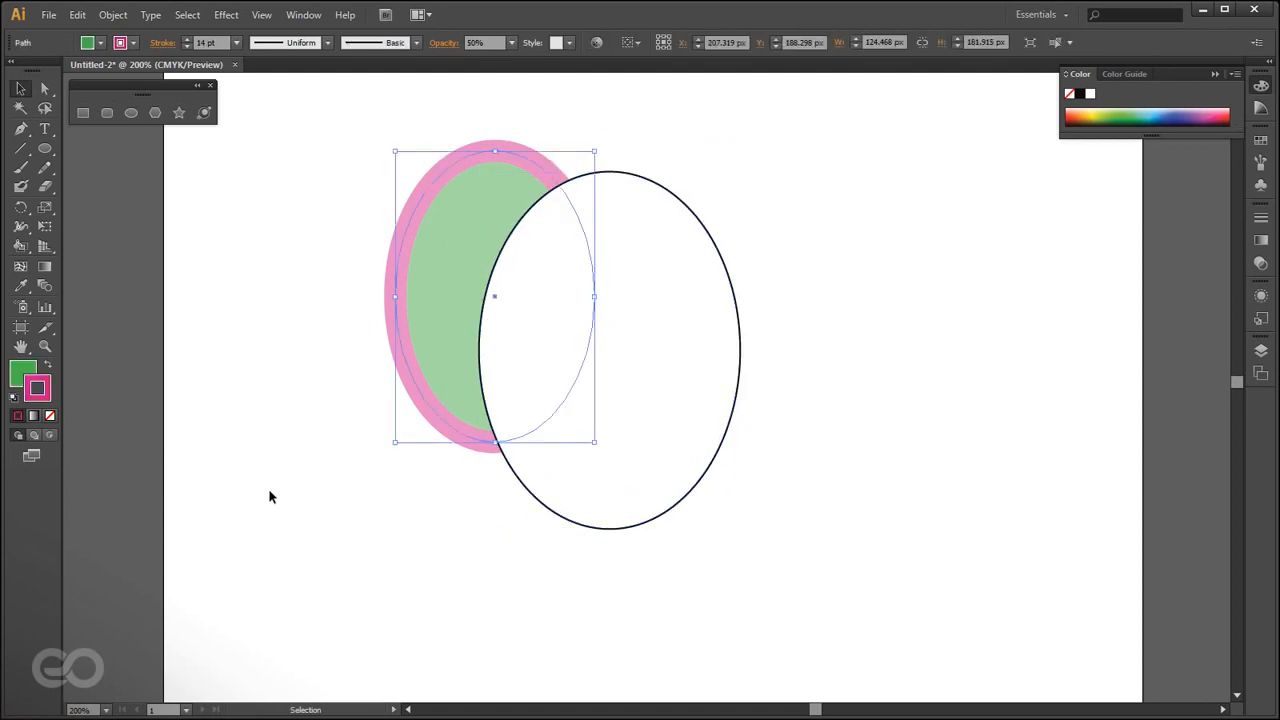
click(268, 488)
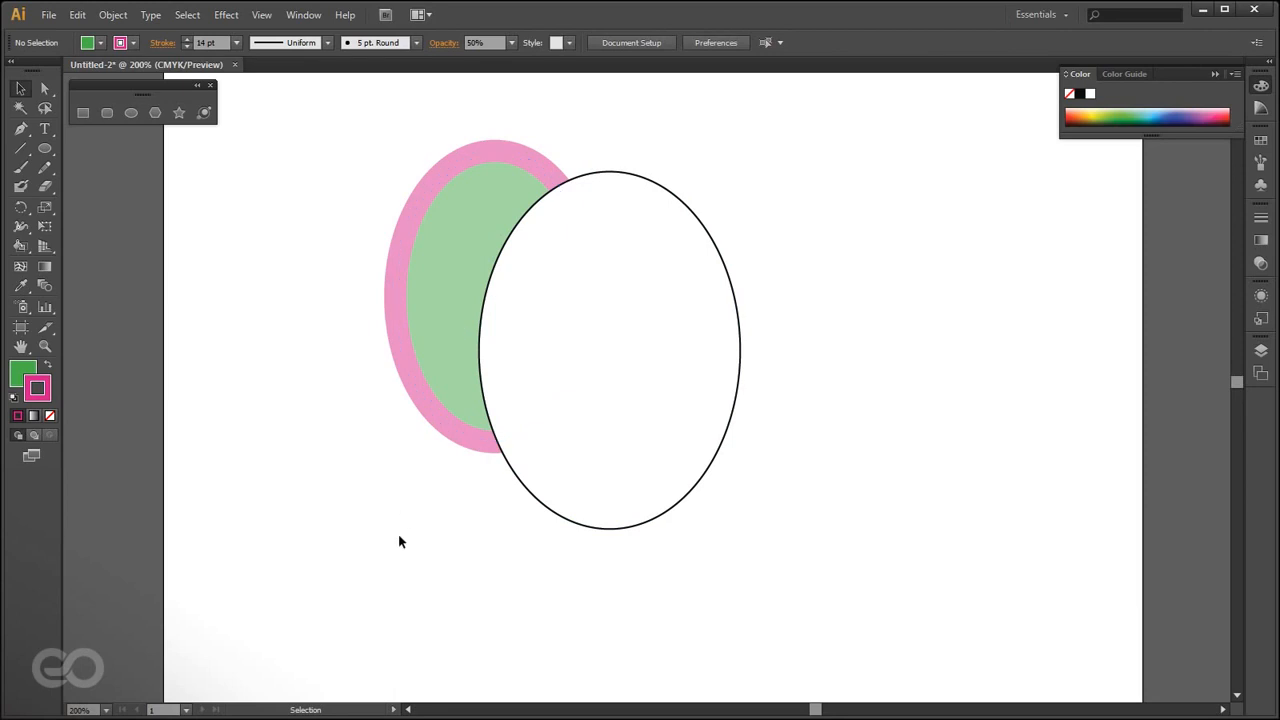
- With the white ellipse selected, expand the collapsed panels, make the Layers panel taller and reveal Layer 1's contents
click(649, 390)
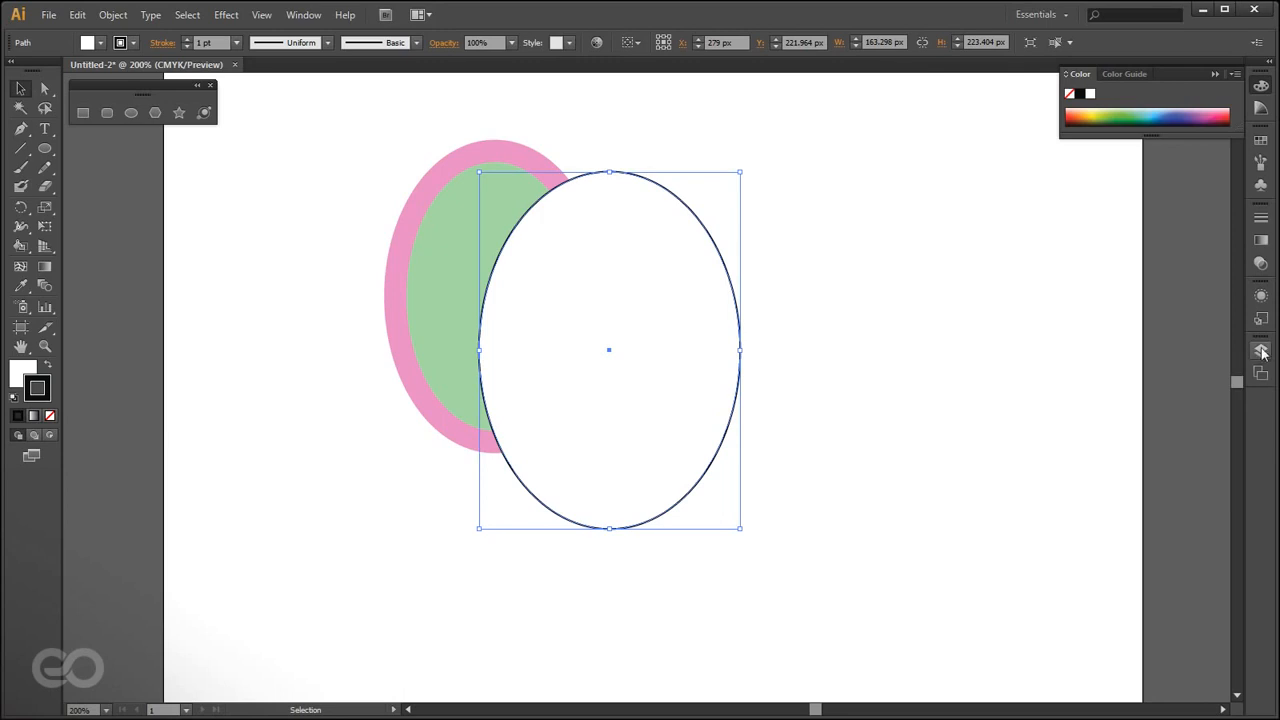
click(1270, 67)
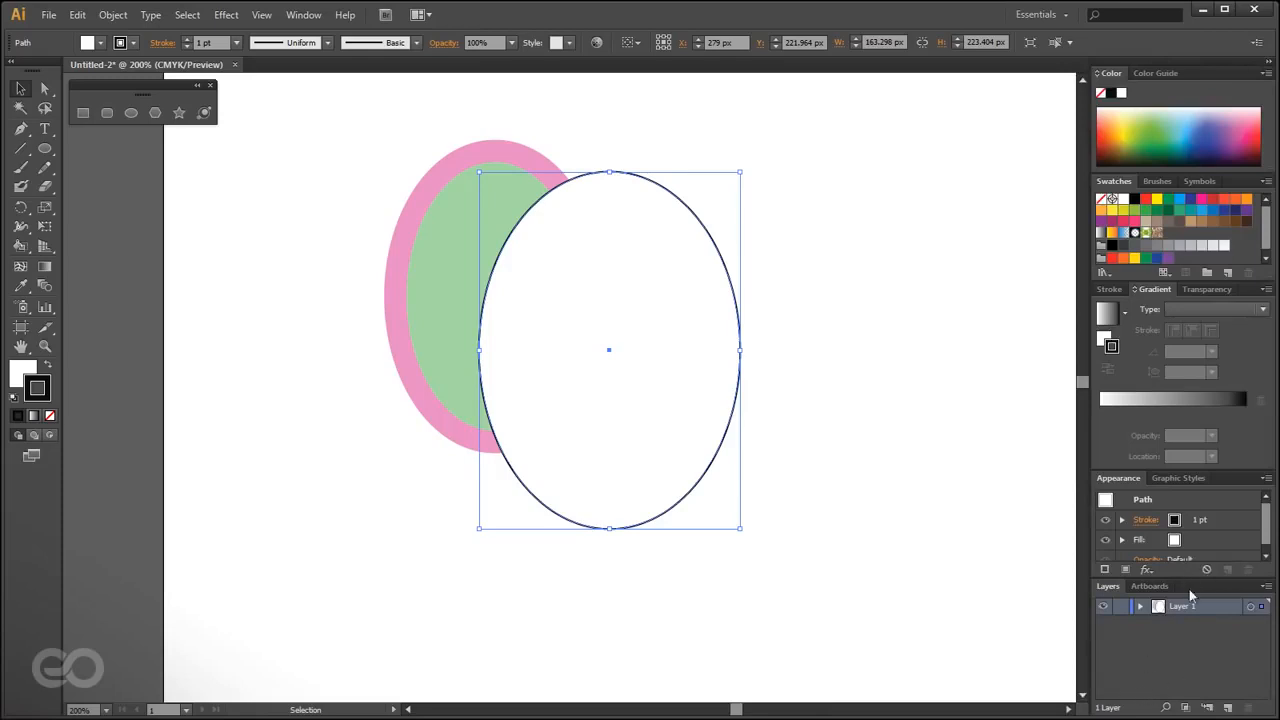
drag(1192, 579, 1188, 476)
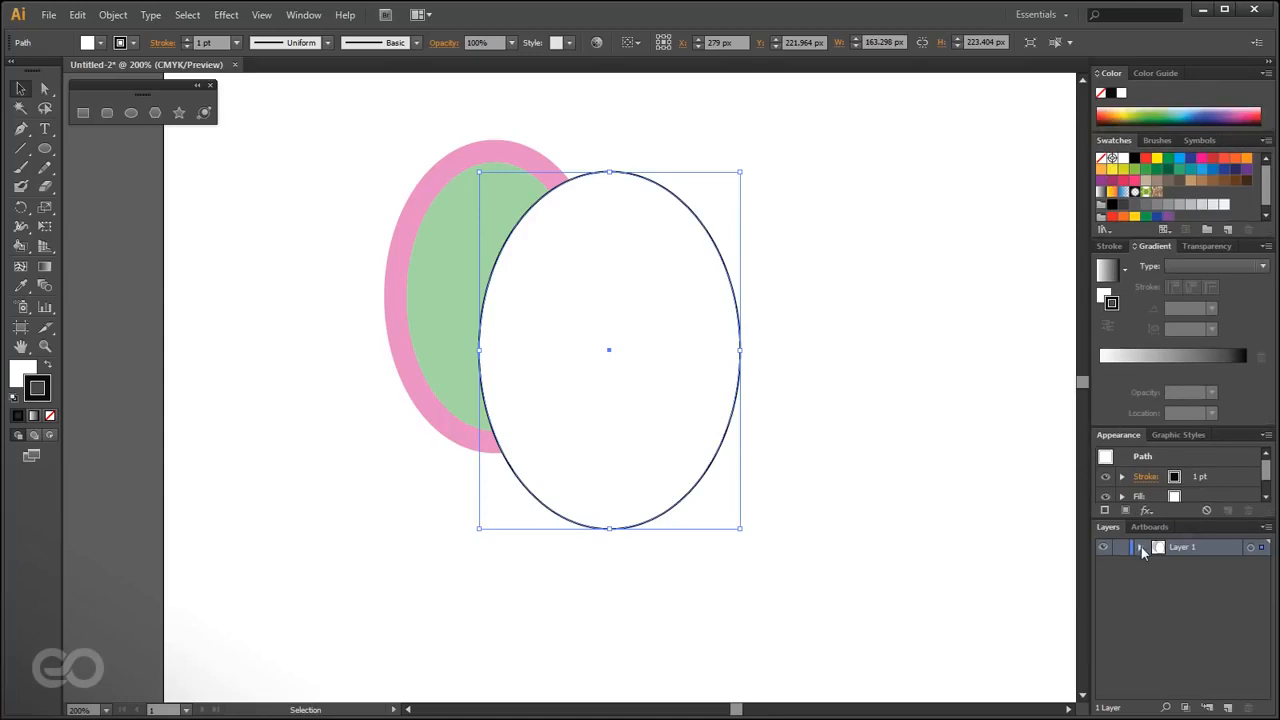
click(1141, 548)
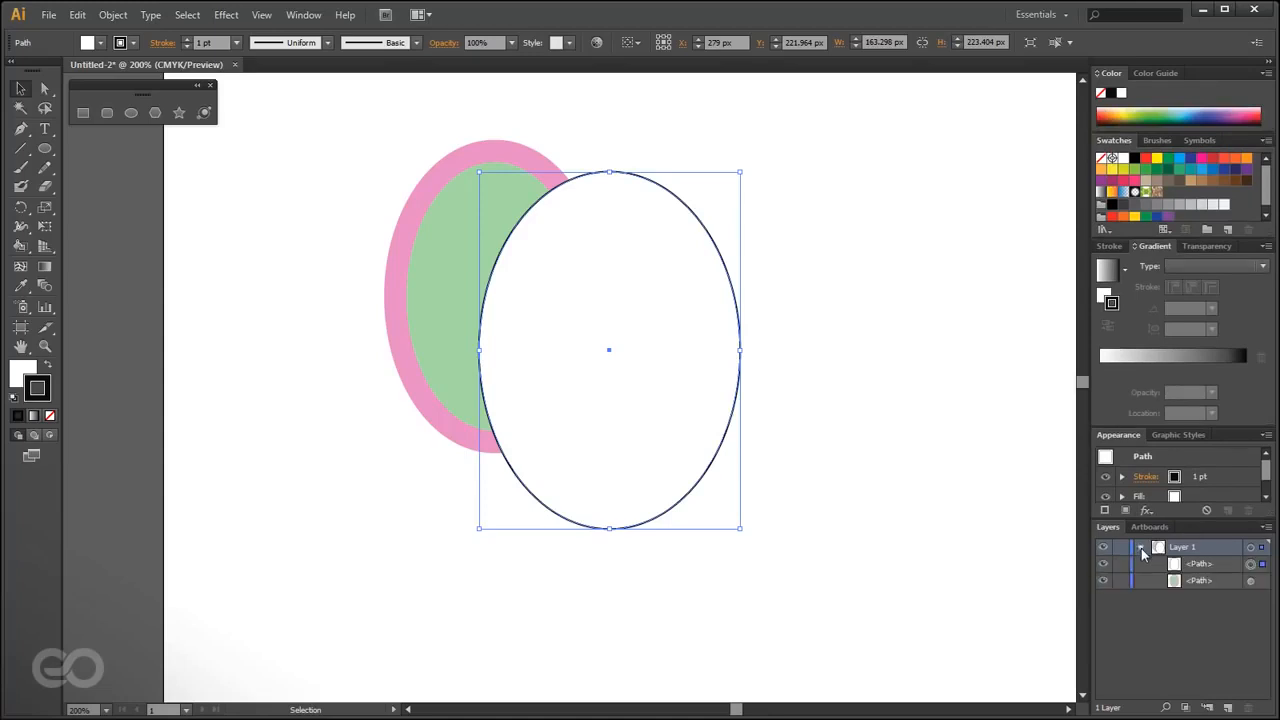
- Highlight the two paths under Layer 1 in turn to match each entry to its ellipse
click(1201, 567)
click(1203, 582)
click(1181, 567)
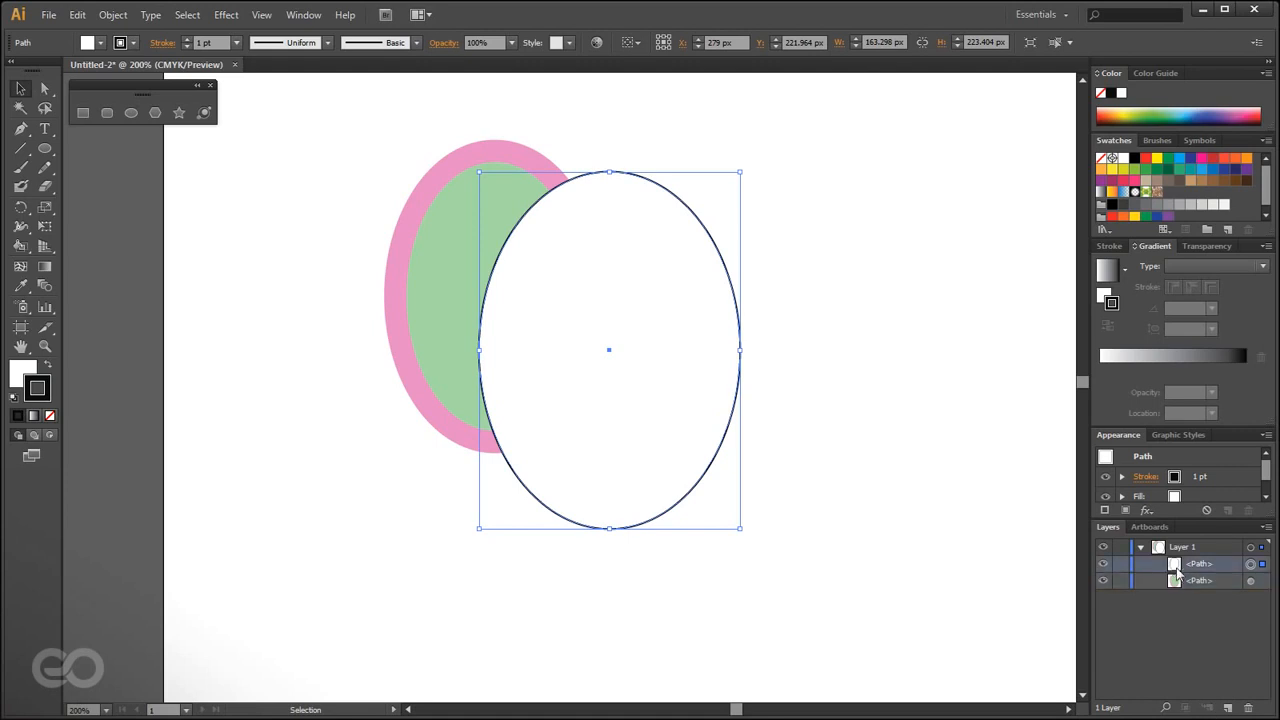
click(1177, 585)
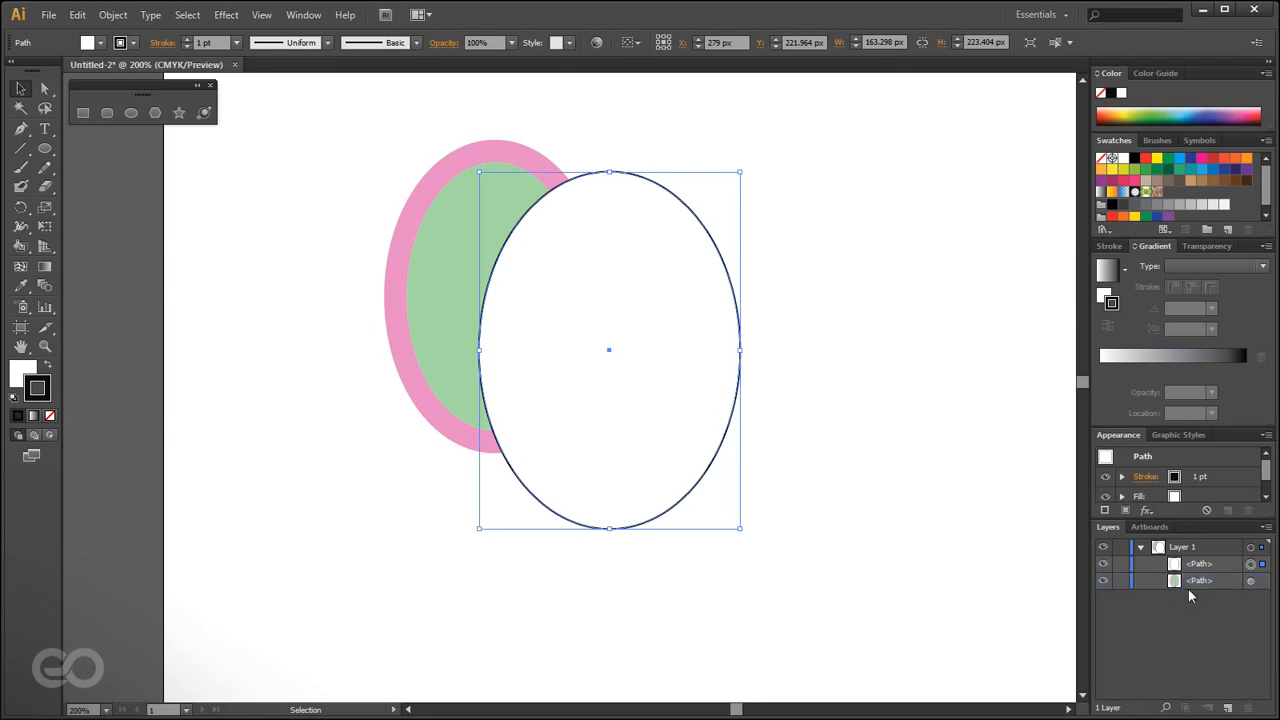
- Set the Layers panel's row size to Large
click(1266, 527)
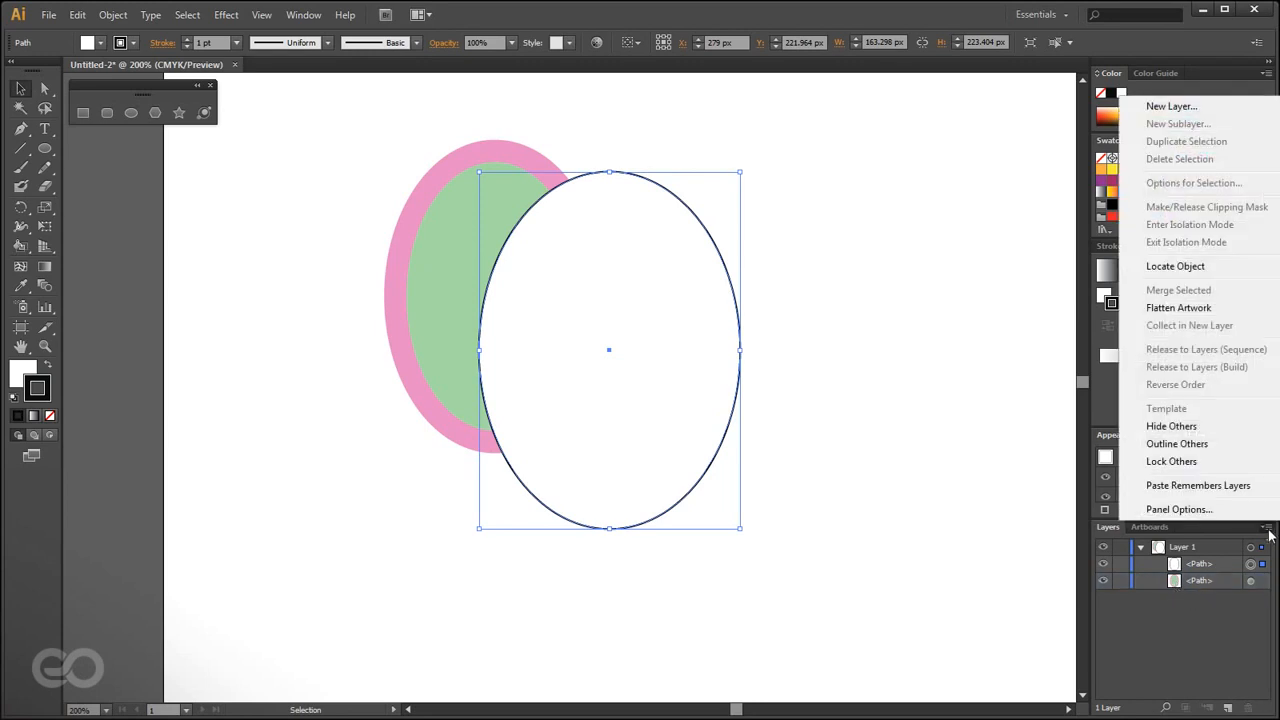
click(1185, 509)
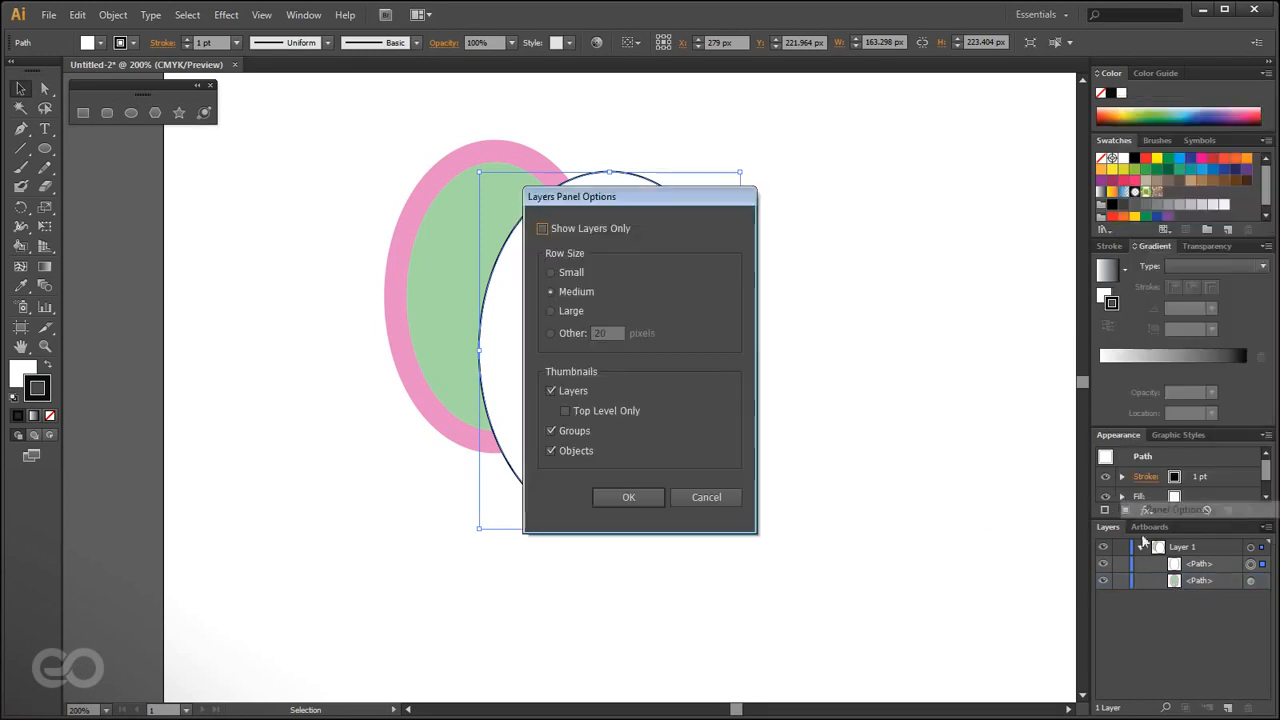
click(567, 313)
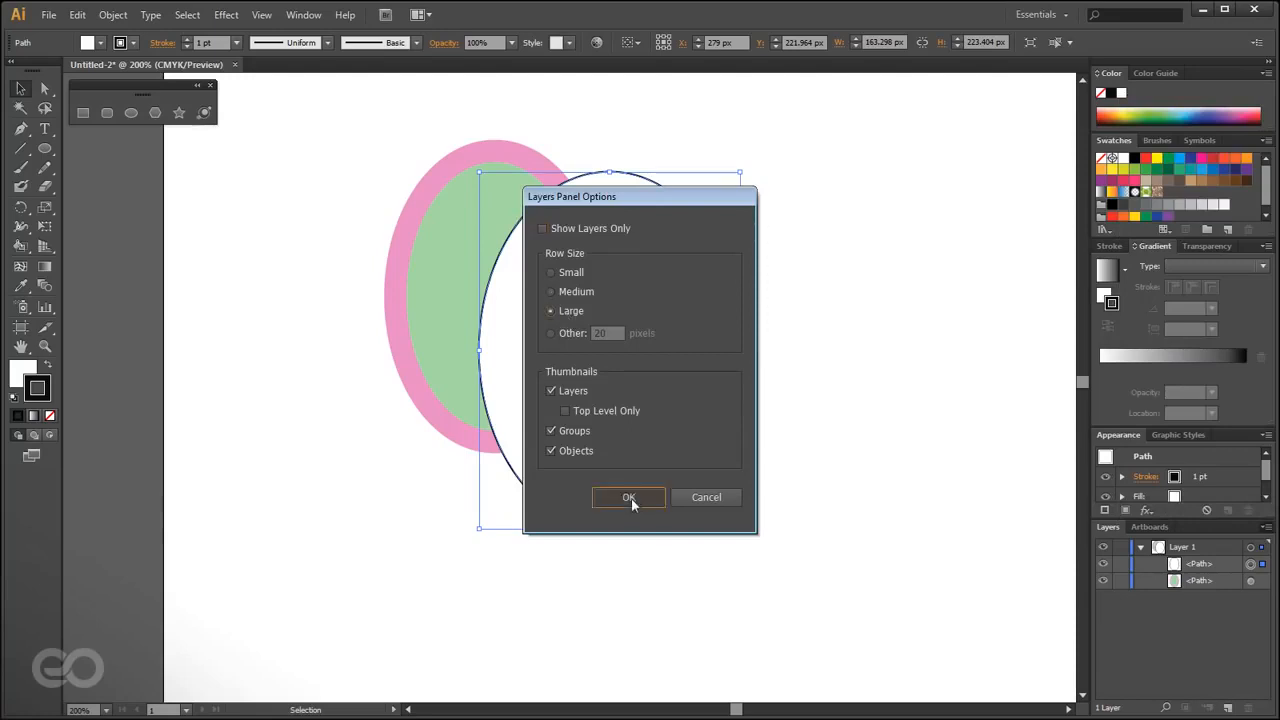
click(628, 498)
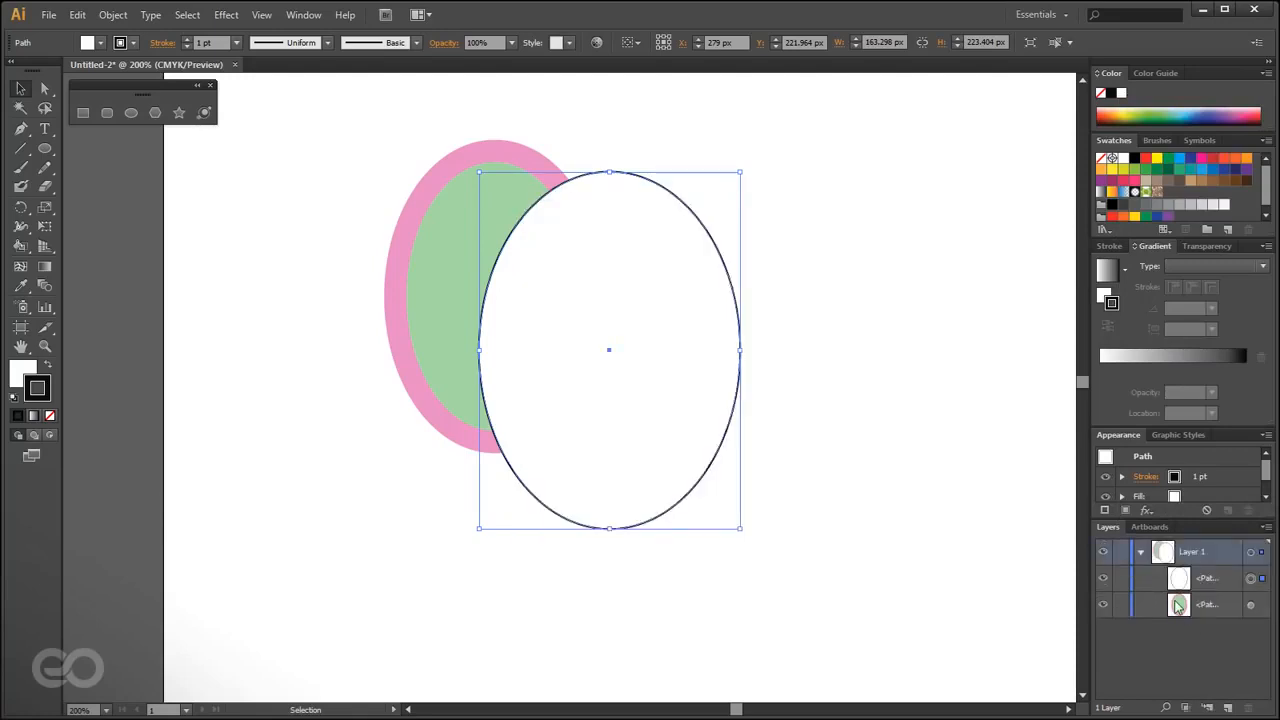
- Switch the Layers panel's row size to the Other option with a custom pixel value
click(1267, 527)
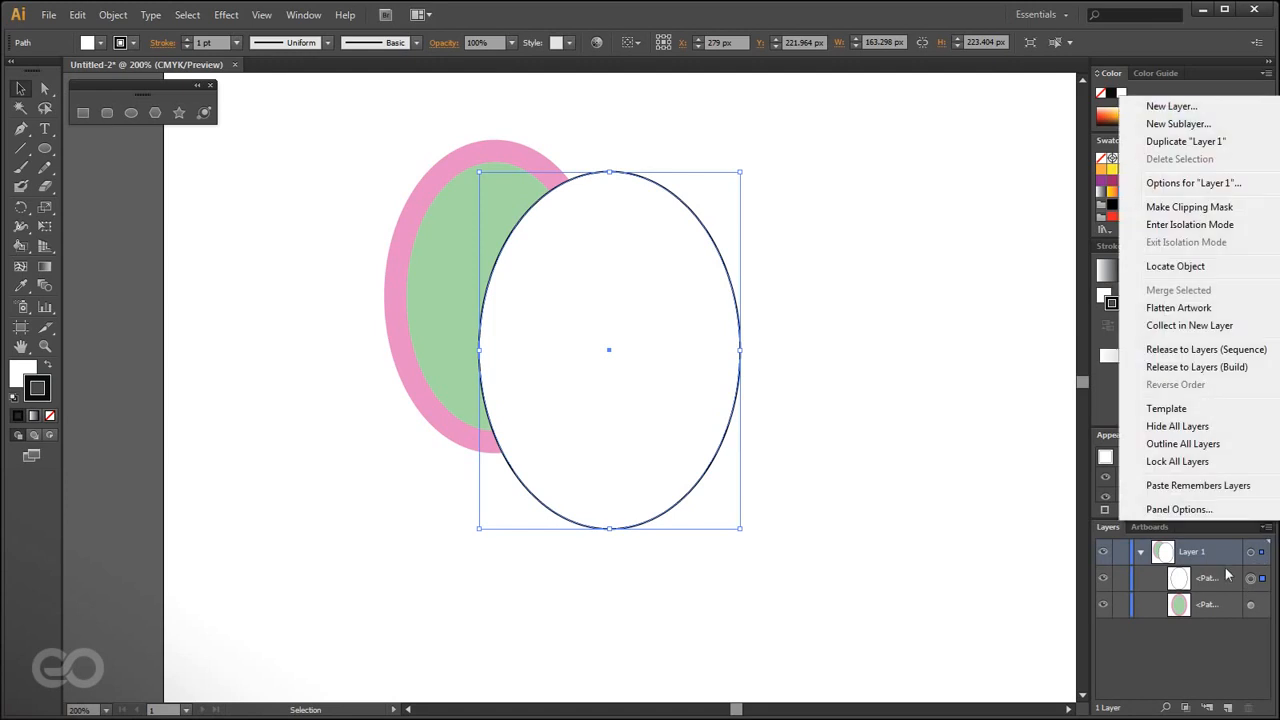
click(1178, 509)
click(565, 334)
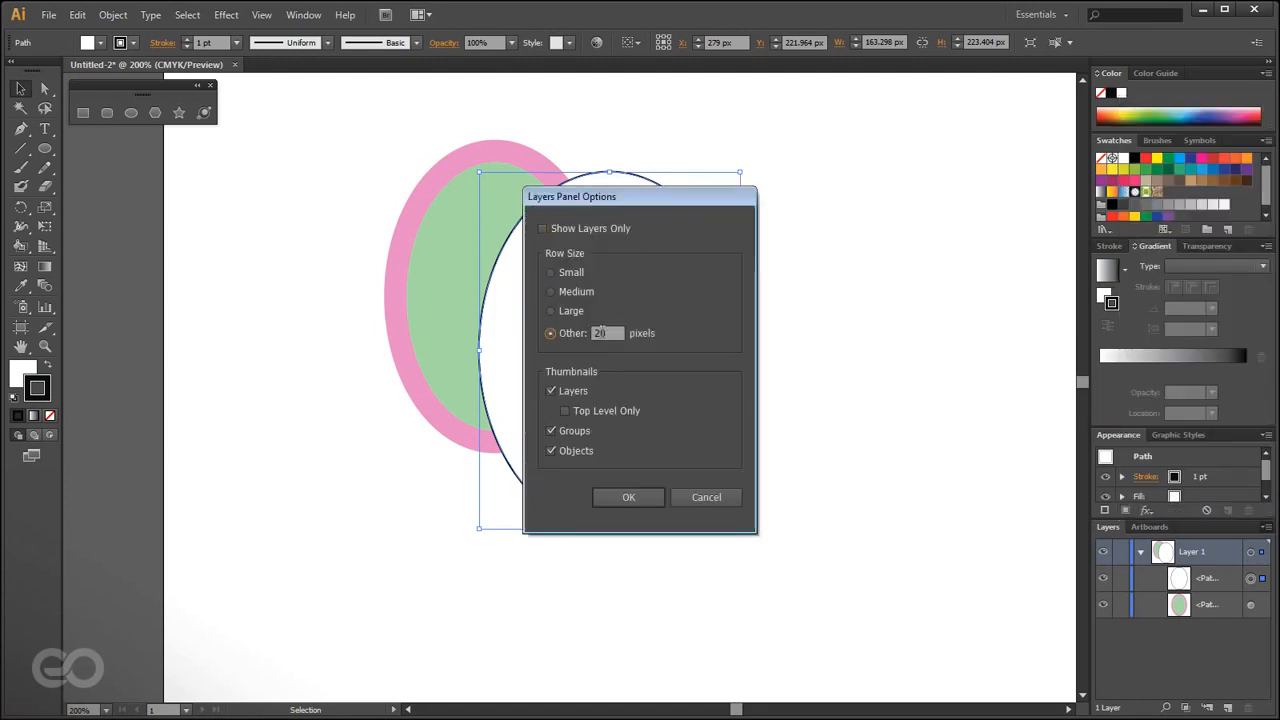
click(624, 493)
- Set the Layers panel's custom row size to 60 pixels, and widen the panel dock
click(1268, 532)
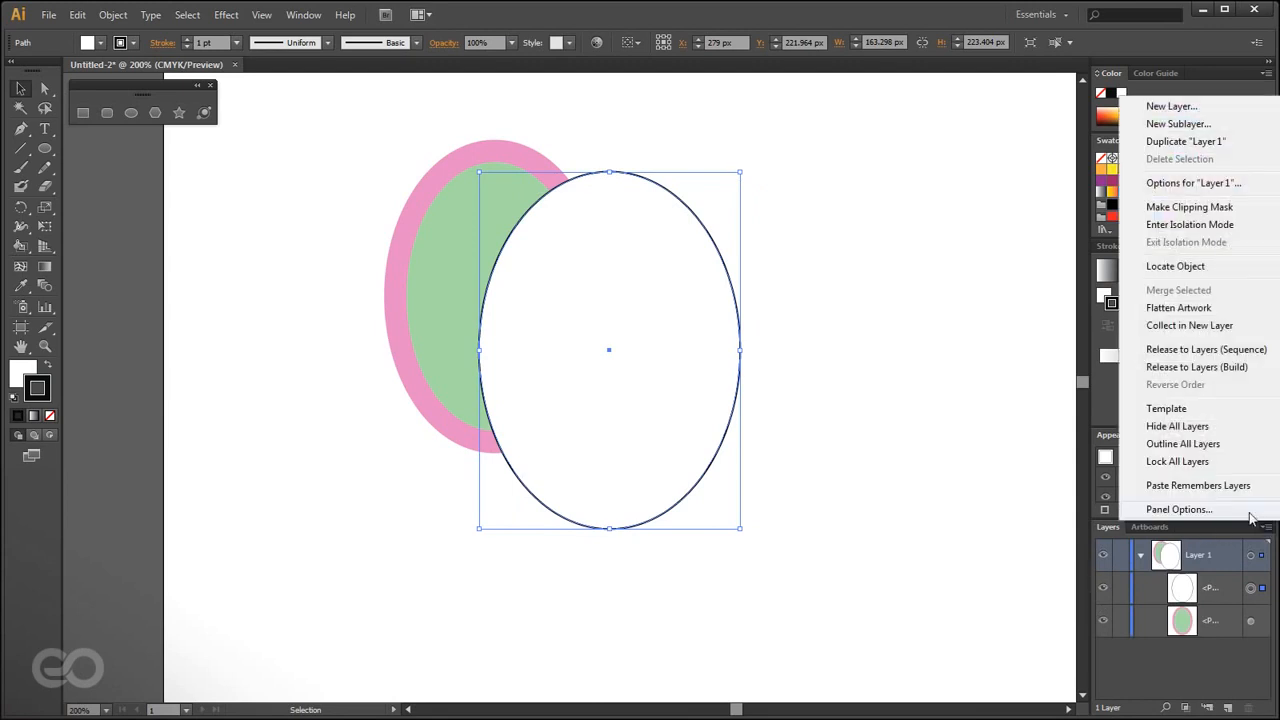
click(1120, 429)
double_click(598, 333)
text(60)
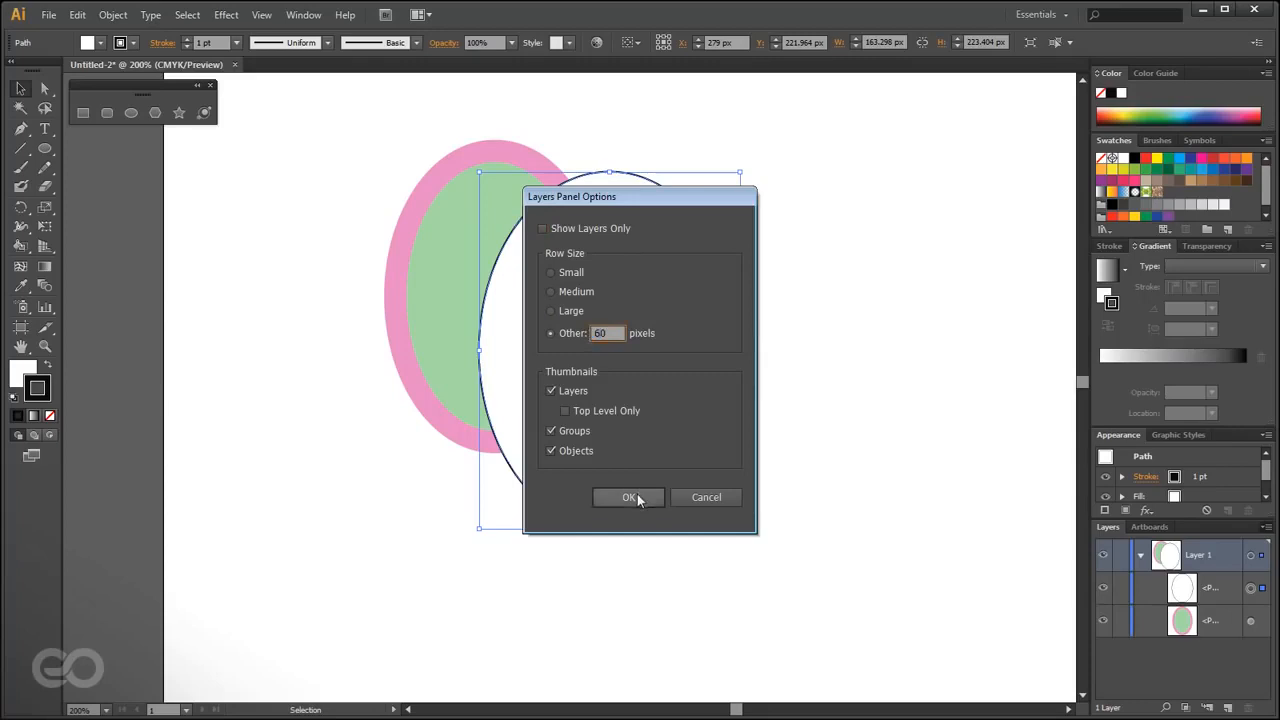
click(629, 497)
drag(1088, 517, 988, 517)
click(927, 588)
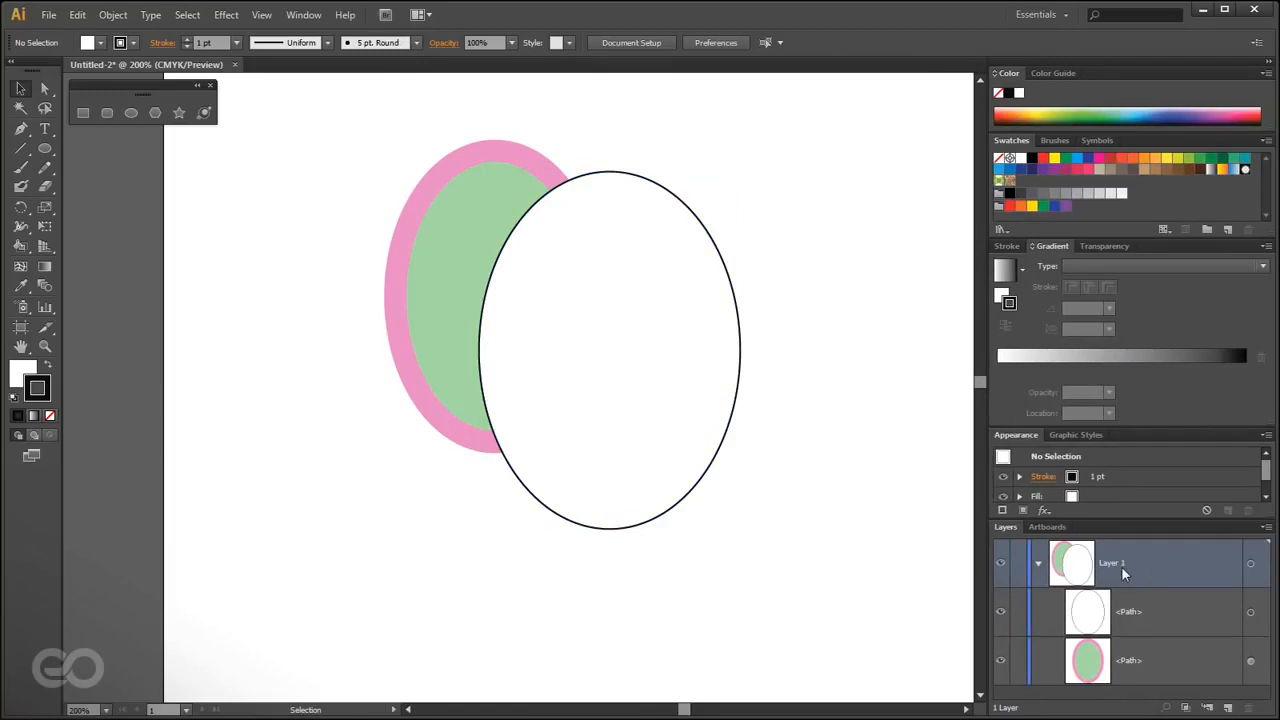
- Shift the white ellipse slightly further over the green one, to about X 270, Y 225 px
click(1158, 660)
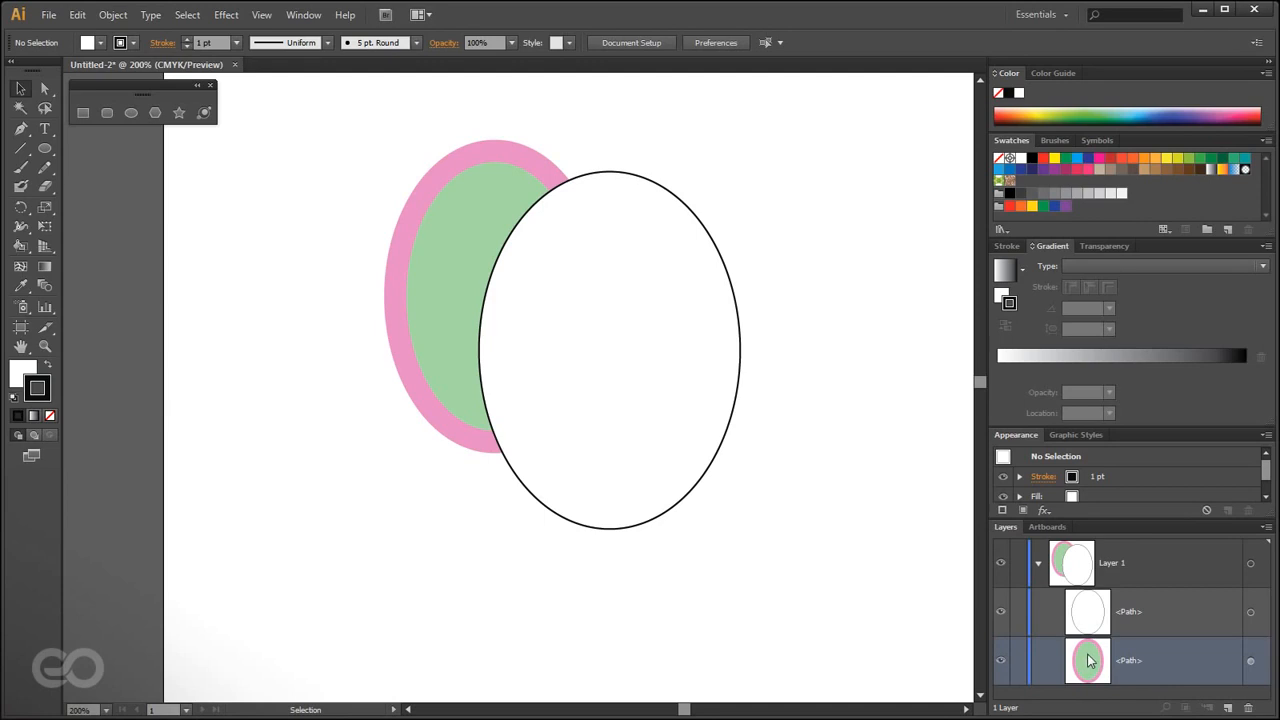
click(1074, 606)
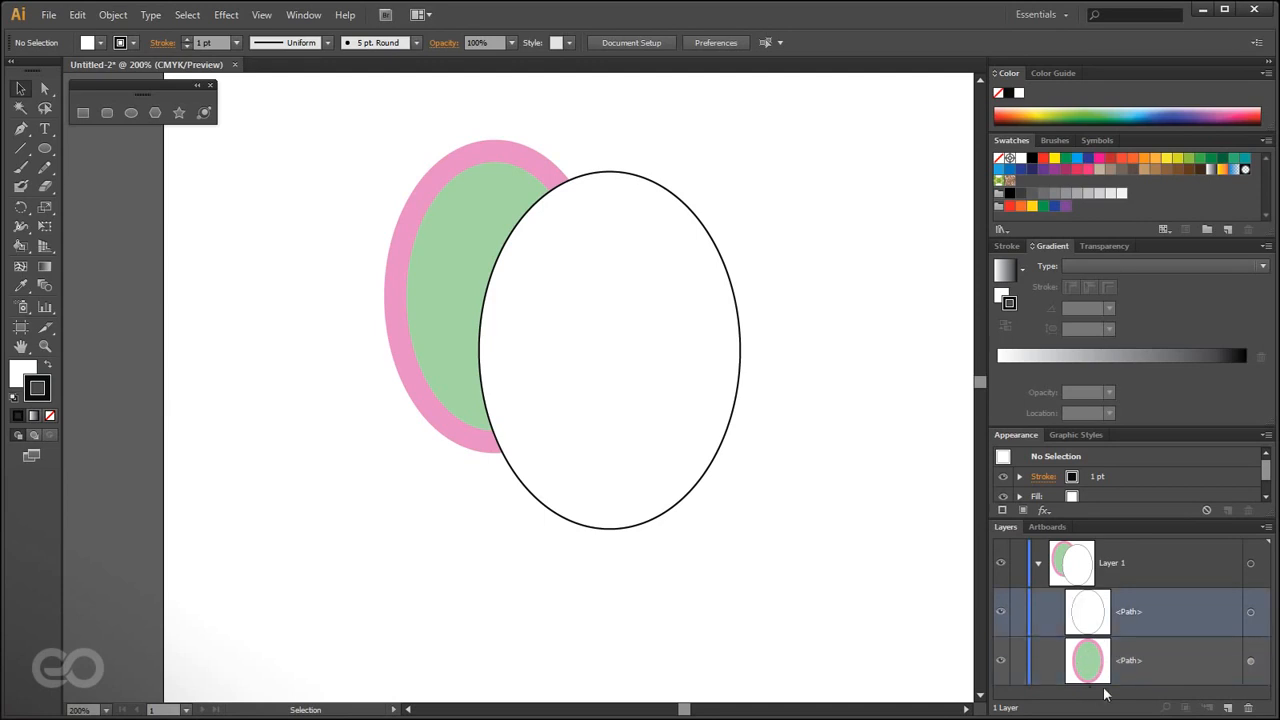
drag(620, 319, 589, 324)
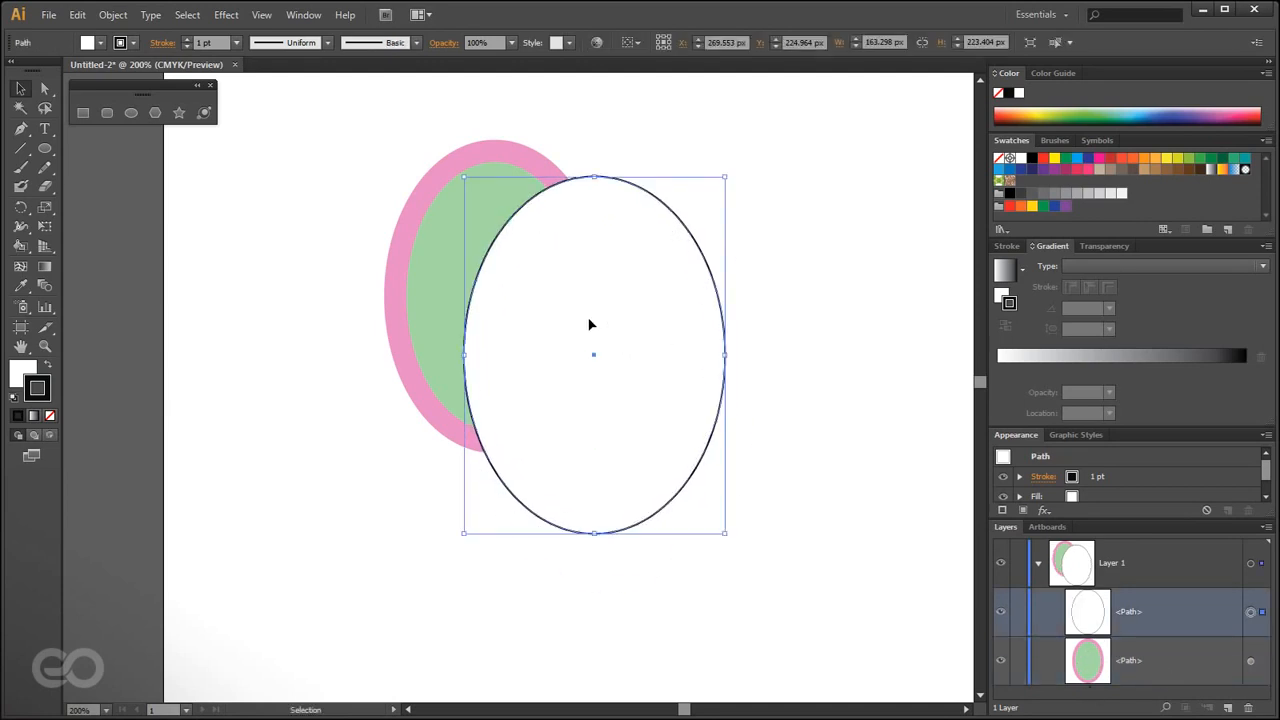
- Place the green ellipse's path above the white ellipse's path in Layer 1 and move the green ellipse to about X 195, Y 181 px
click(1138, 667)
drag(1150, 668, 1148, 597)
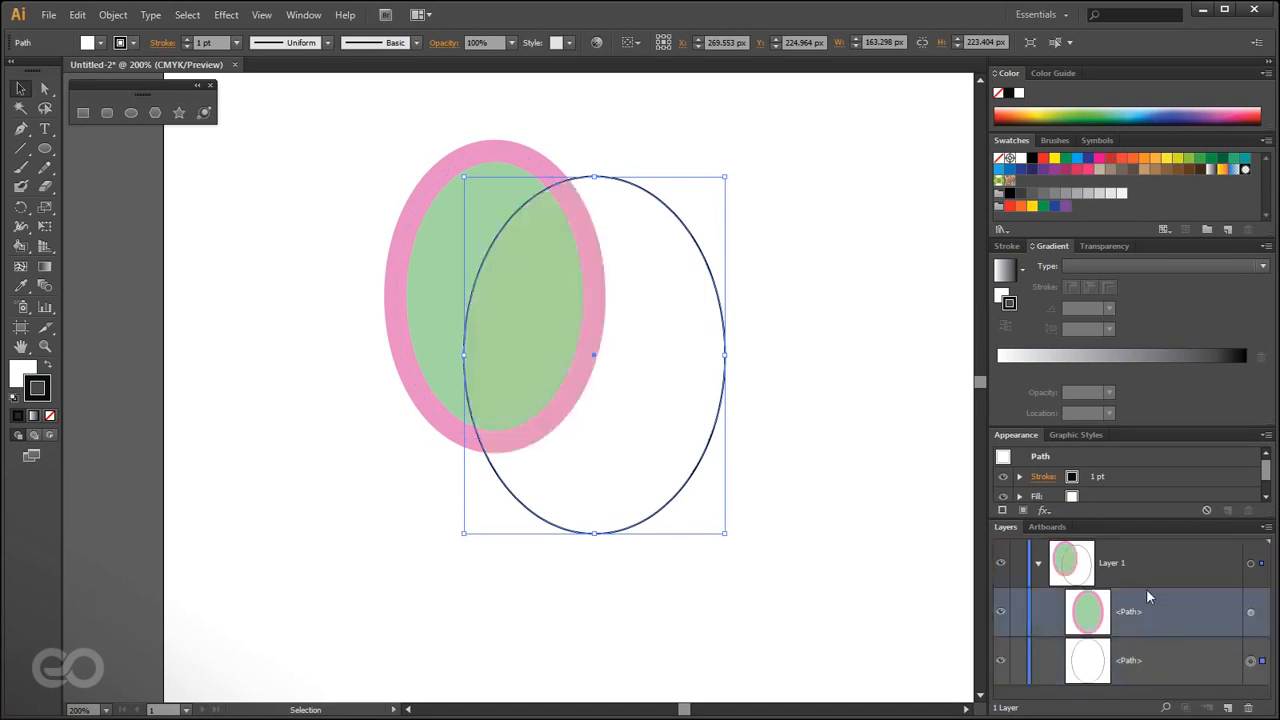
click(705, 612)
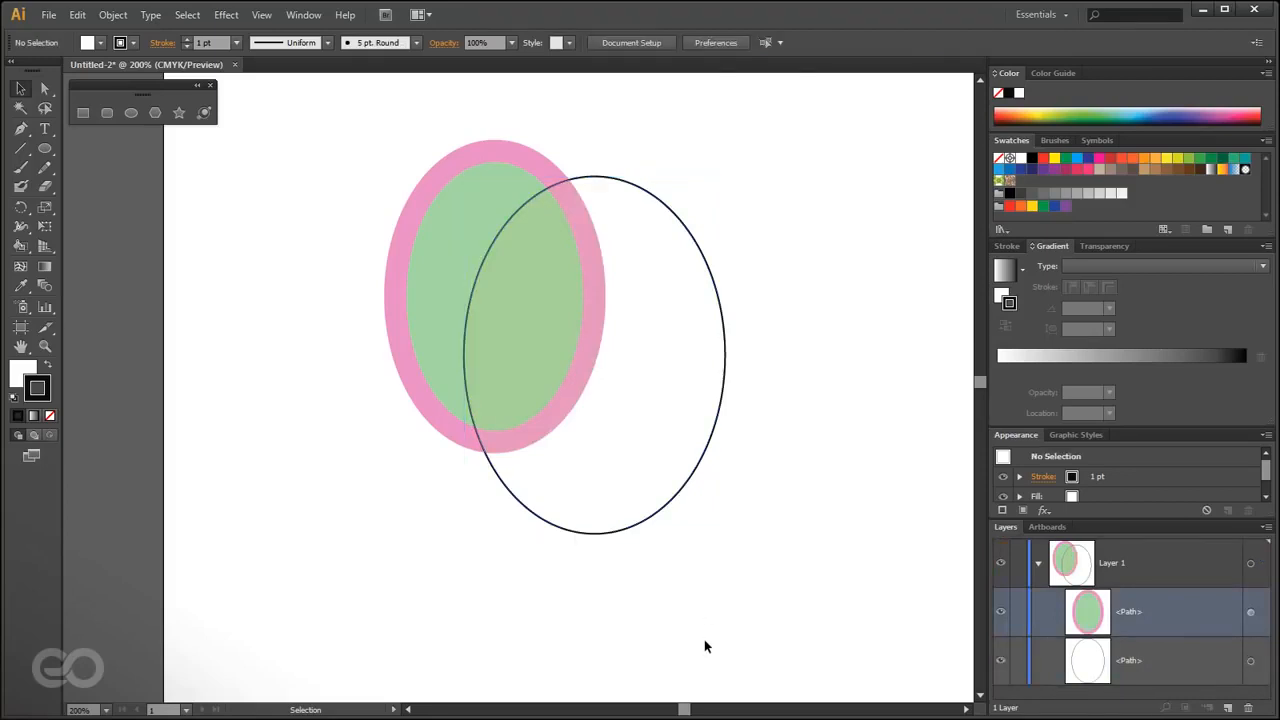
drag(400, 271, 406, 234)
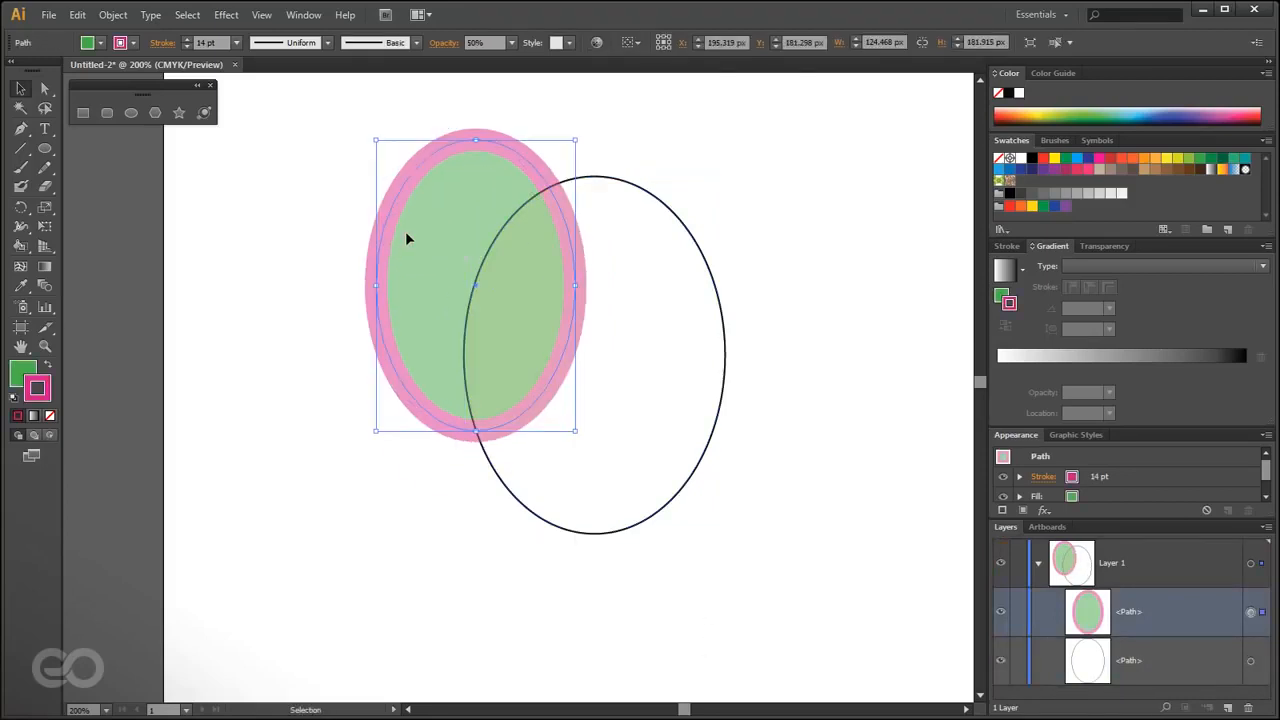
- Fill the white ellipse with blue from the colour spectrum and move the green ellipse to about X 204, Y 163 px
click(653, 515)
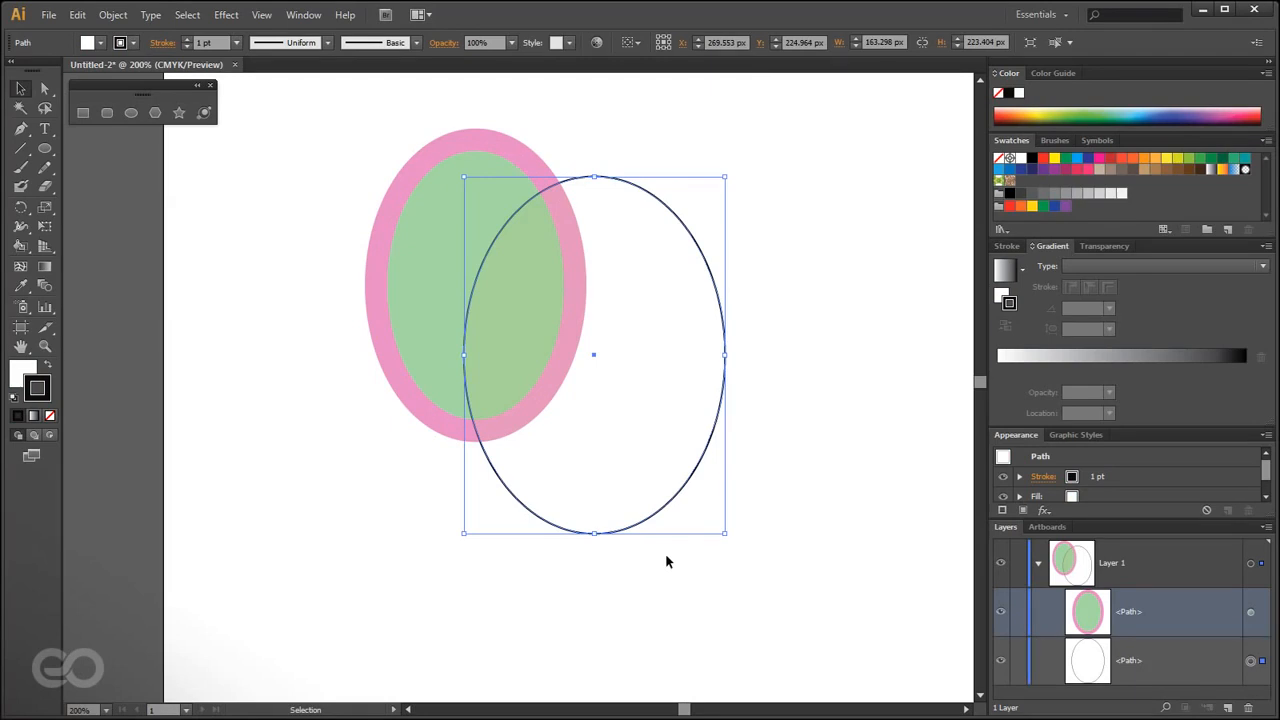
key(x)
click(1172, 107)
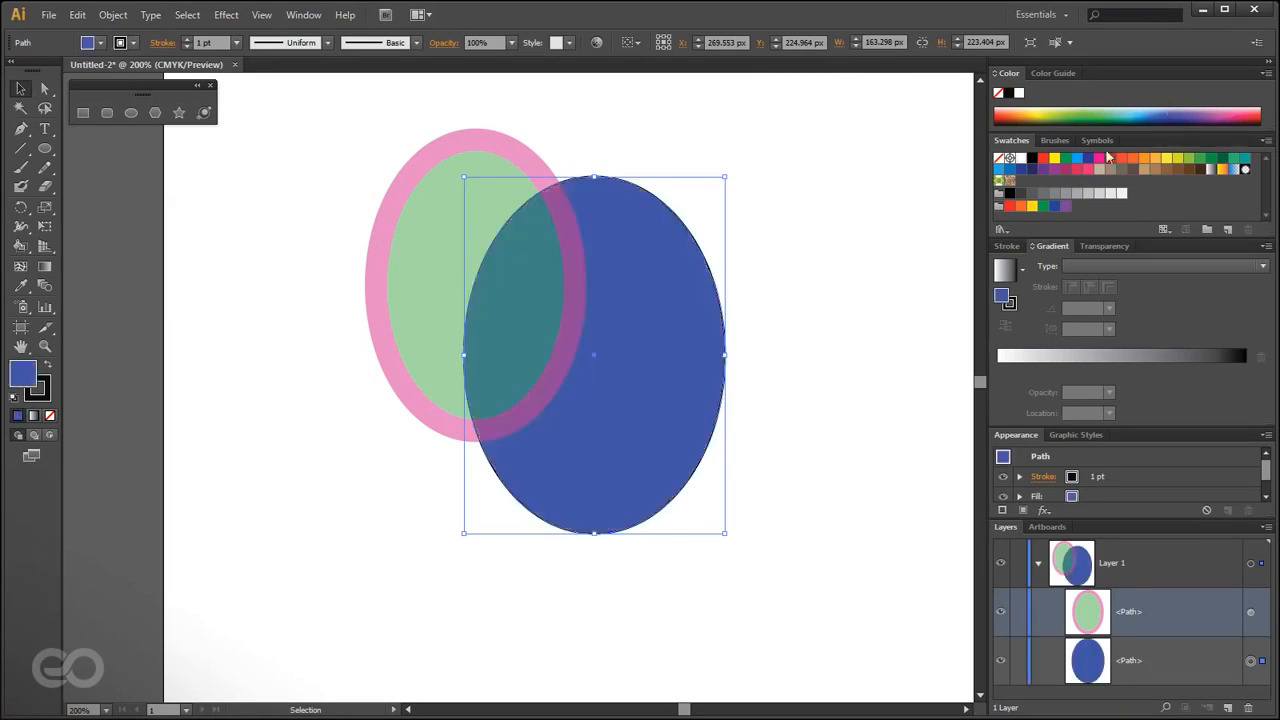
click(845, 458)
drag(423, 254, 463, 252)
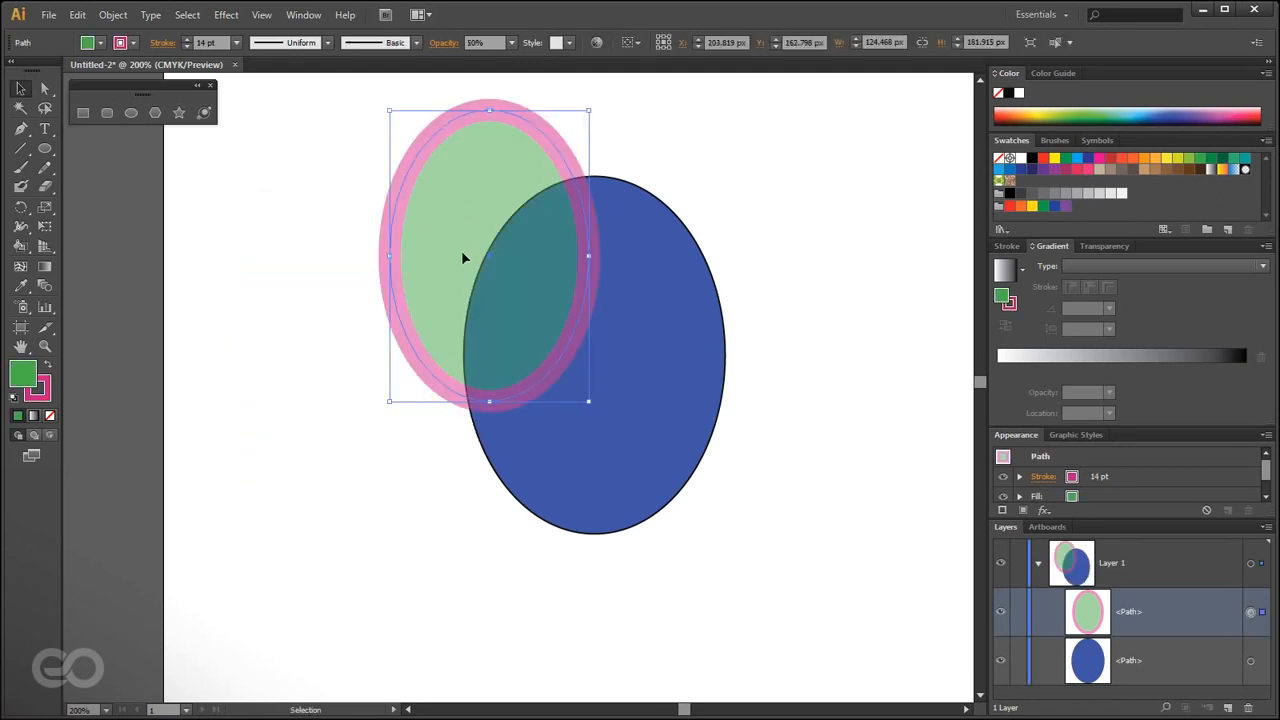
click(798, 261)
- Select the blue and green ellipses alternately to compare how they overlap, ending with the green ellipse selected
click(680, 430)
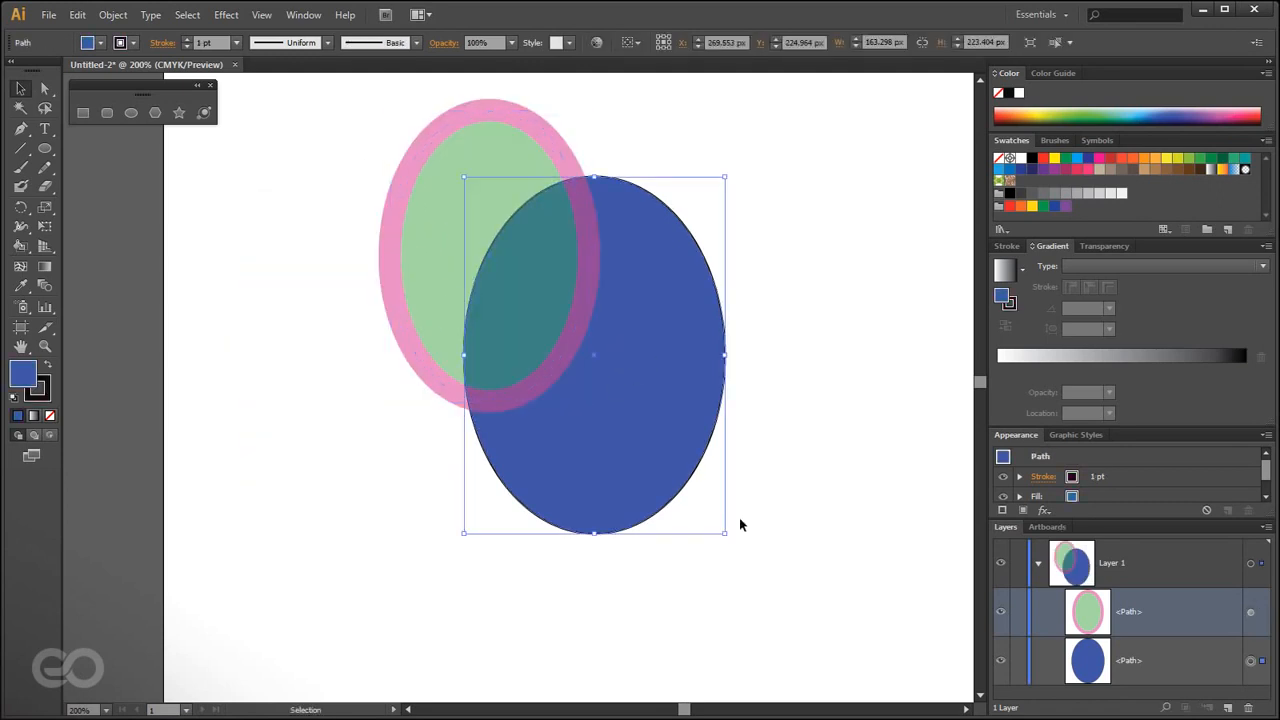
click(785, 557)
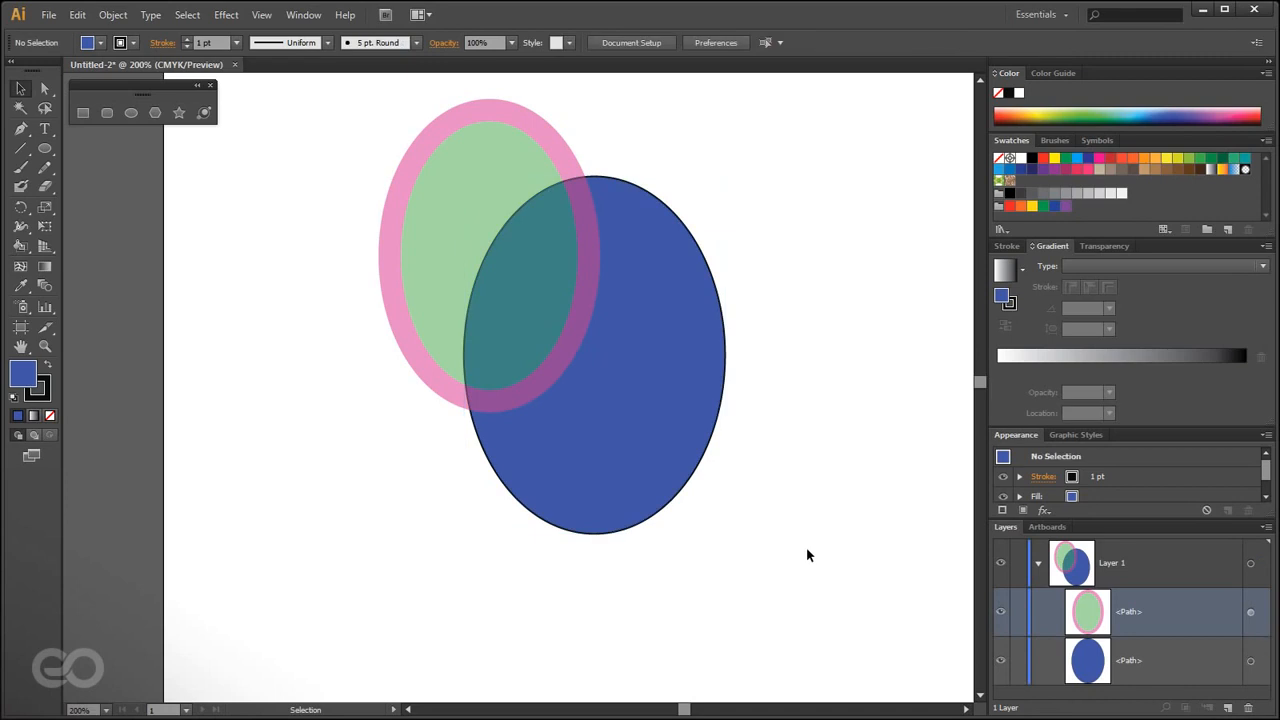
click(430, 193)
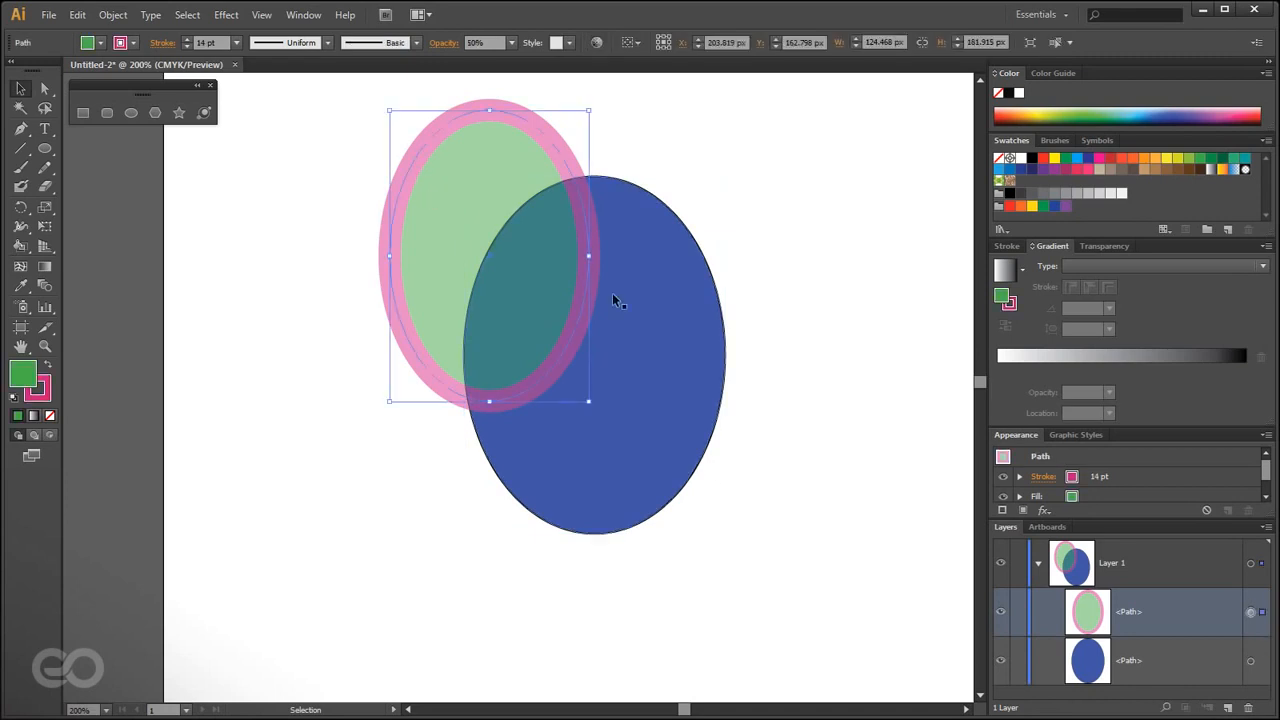
click(626, 323)
click(805, 492)
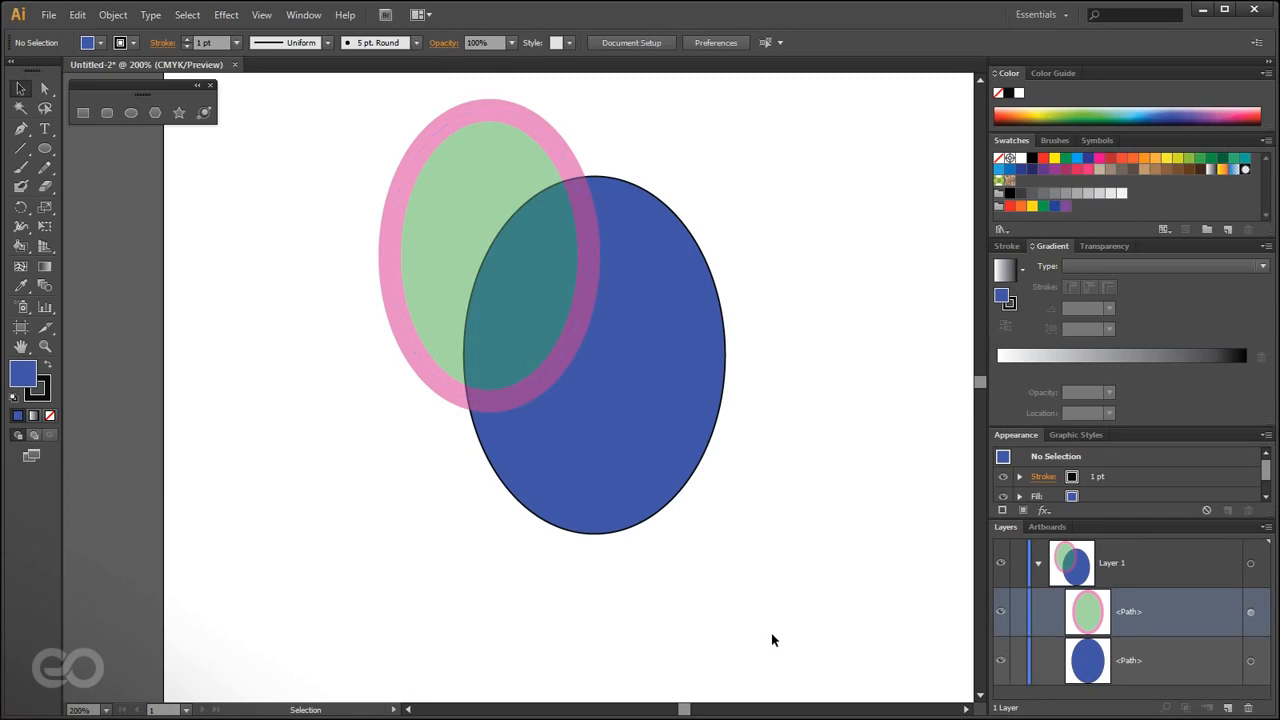
click(479, 272)
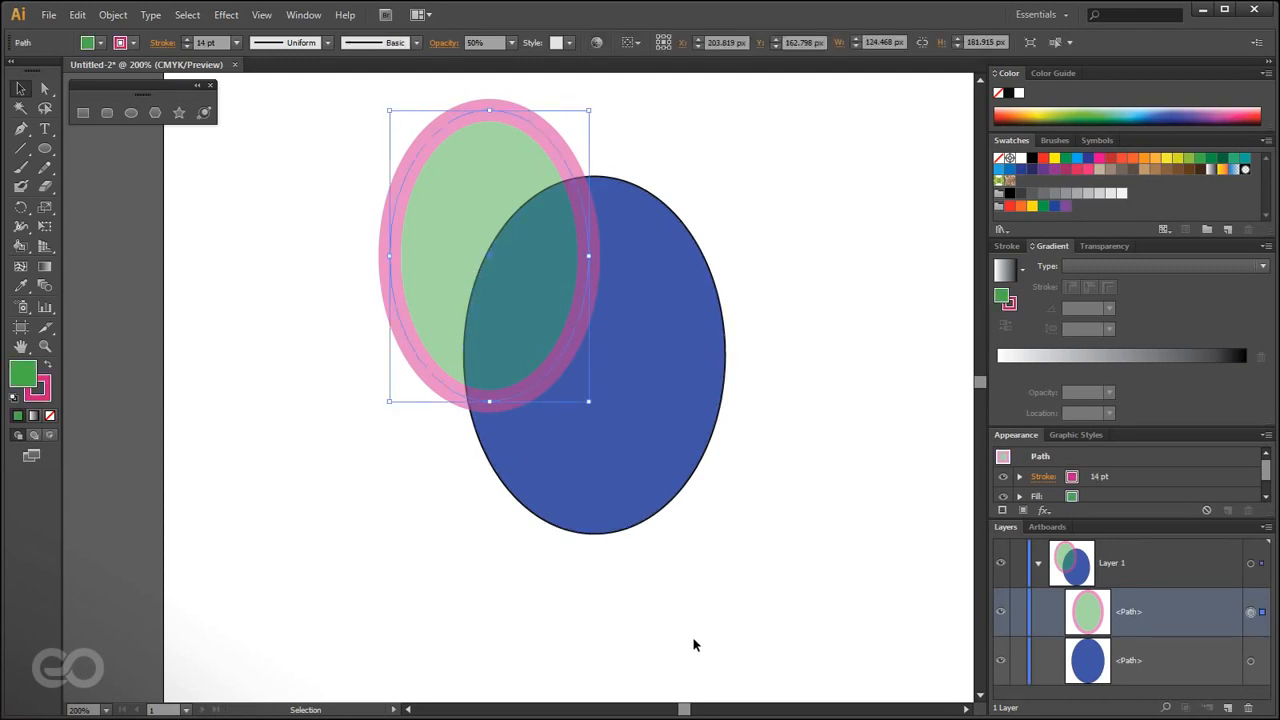
- Try the Darken and Multiply blend modes on the green ellipse and settle on Screen
click(1097, 249)
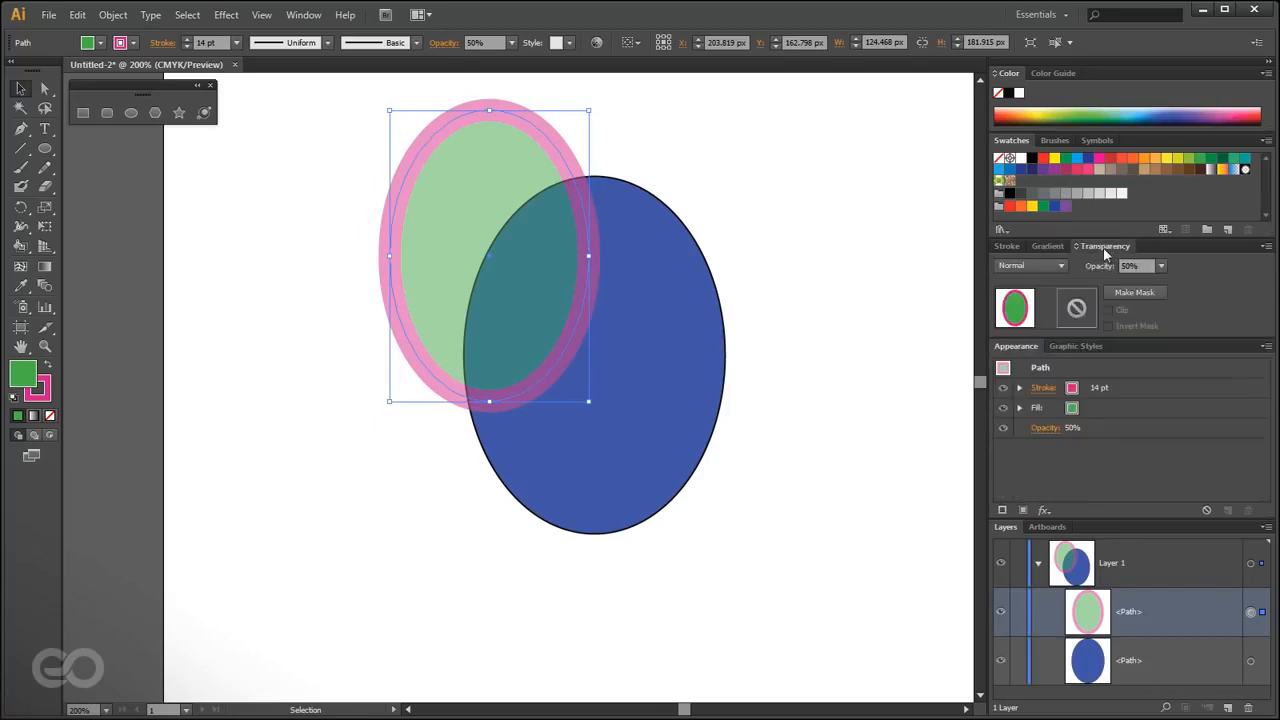
click(1005, 266)
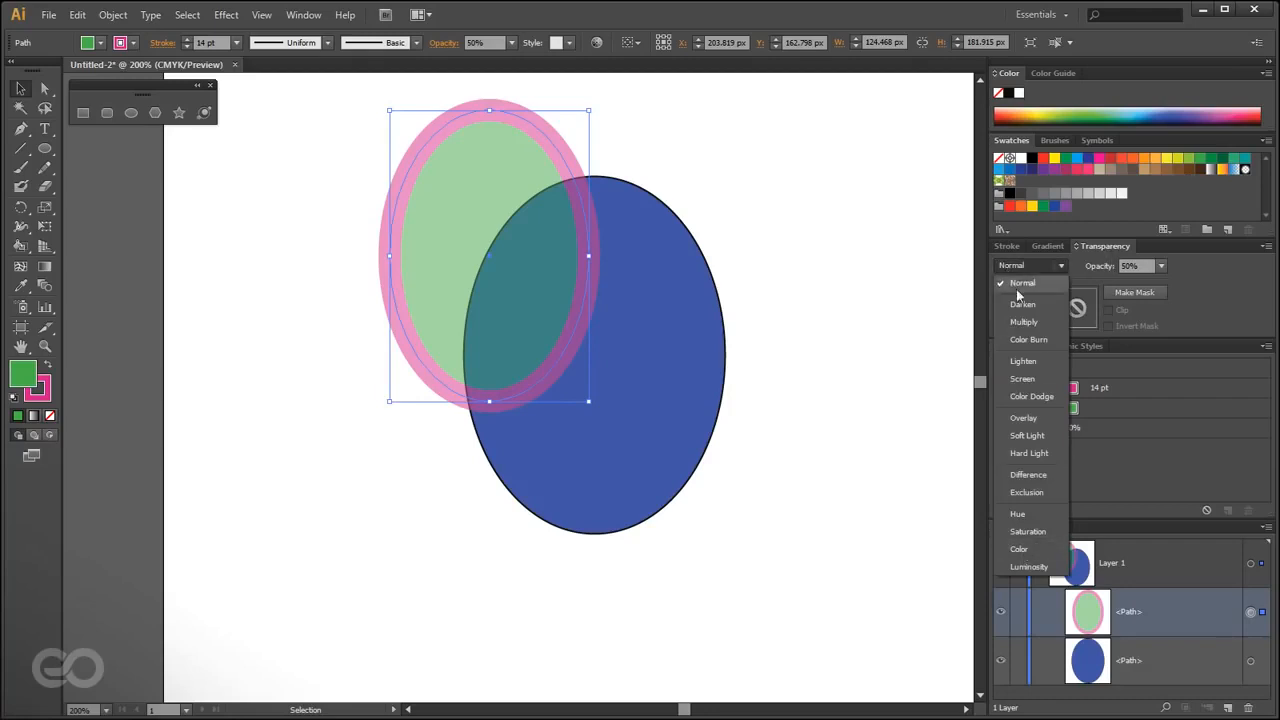
click(1018, 306)
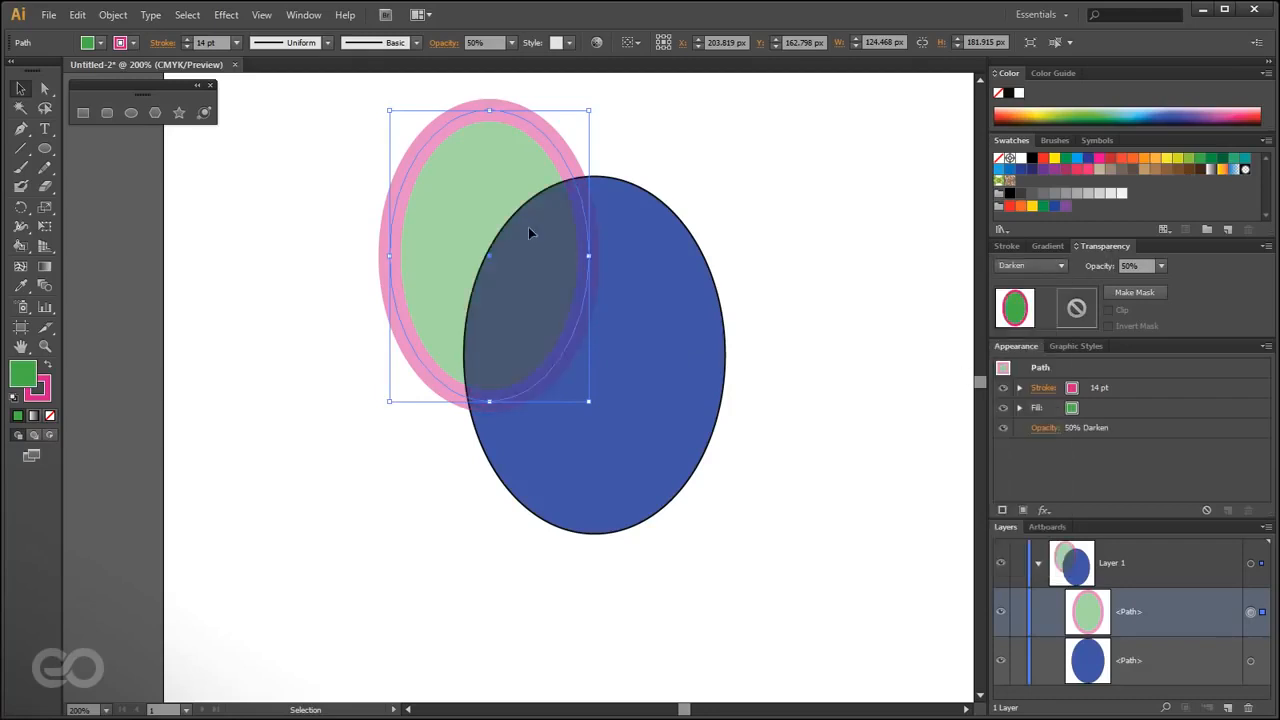
click(1030, 266)
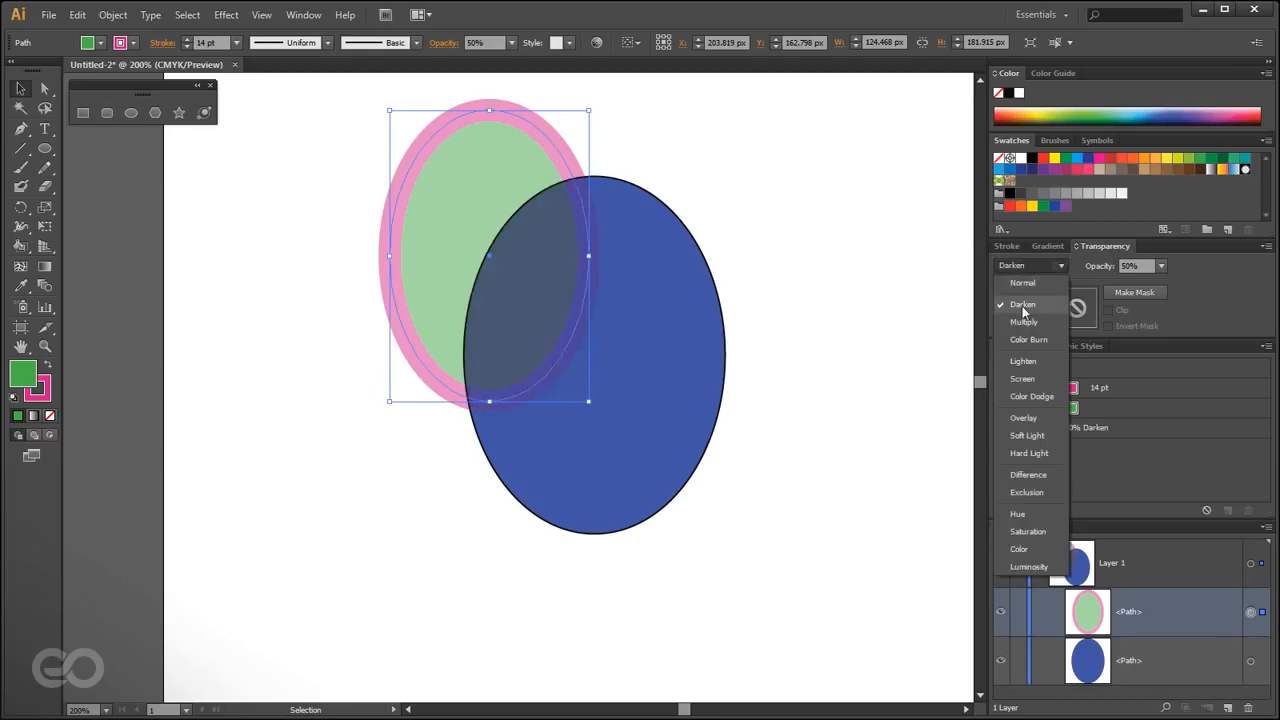
click(1024, 322)
click(1030, 266)
click(1021, 379)
click(764, 330)
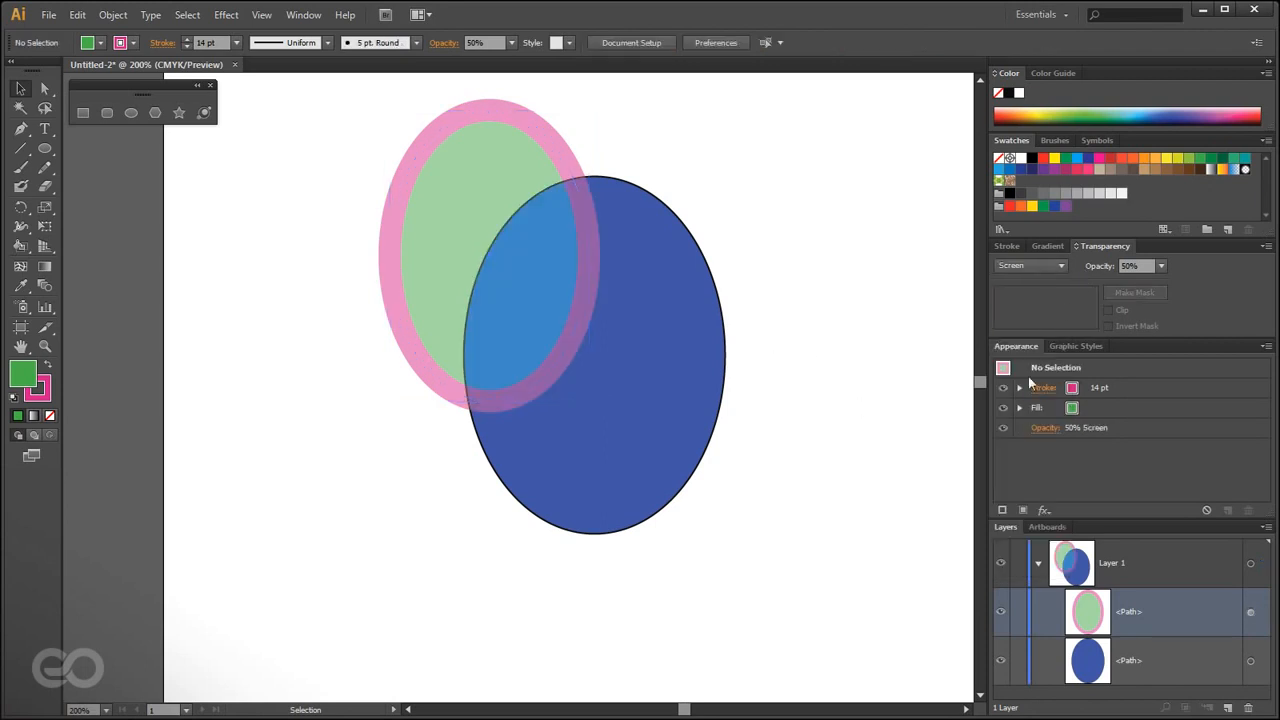
- Move the green ellipse further over the blue one, to about X 213, Y 192 px, and set its opacity to 100%
drag(450, 297, 481, 314)
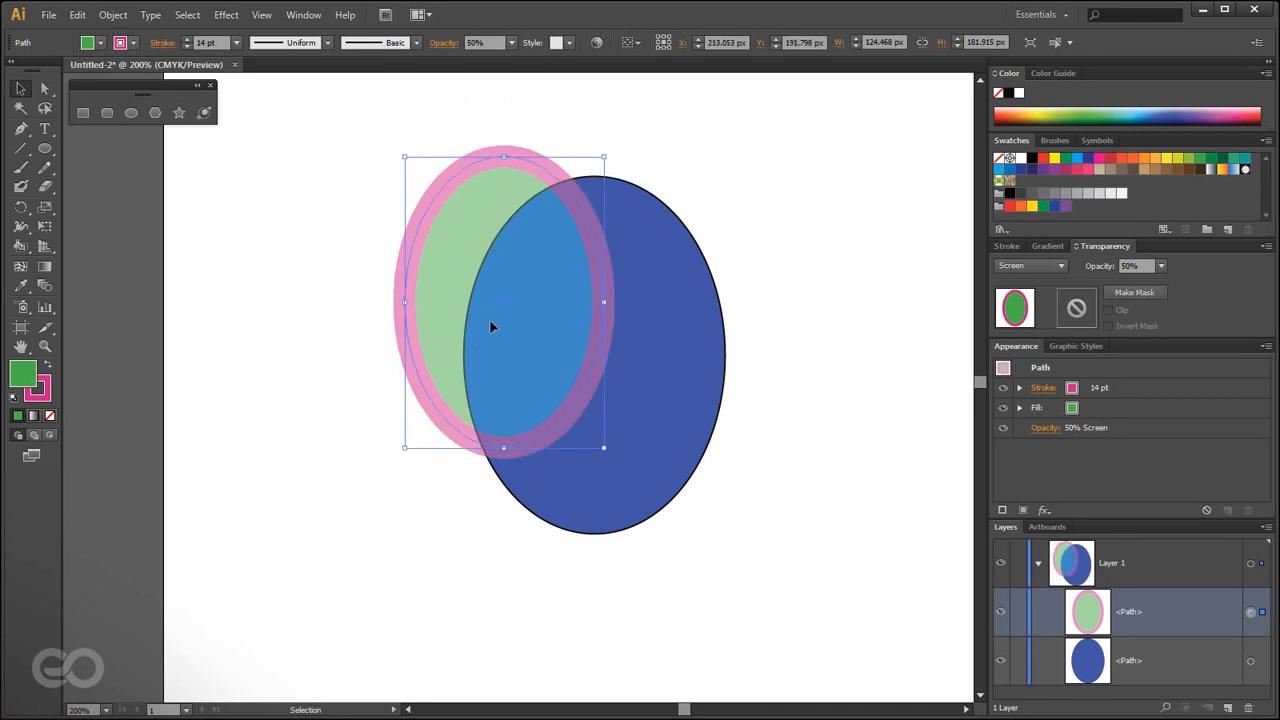
click(1161, 266)
click(1174, 457)
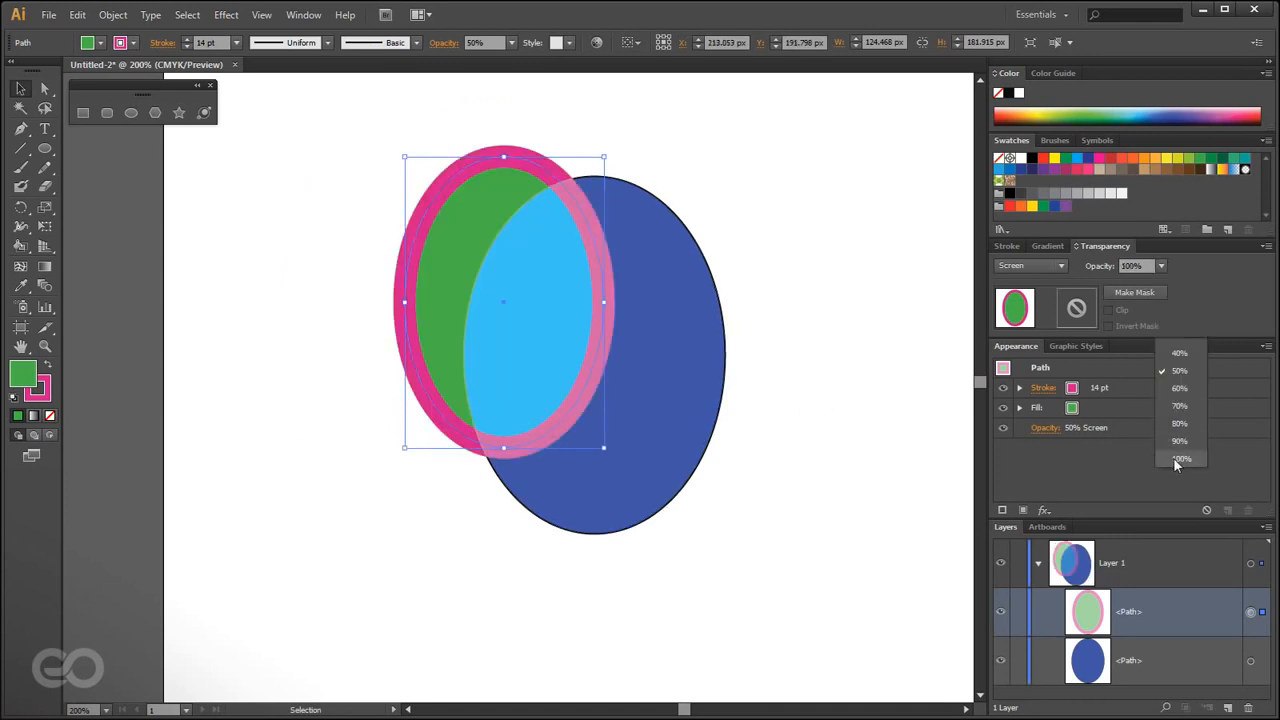
click(309, 329)
- Reposition the green ellipse over the blue ellipse's upper-left part, at about X 191, Y 164 px
drag(483, 295, 430, 192)
click(836, 420)
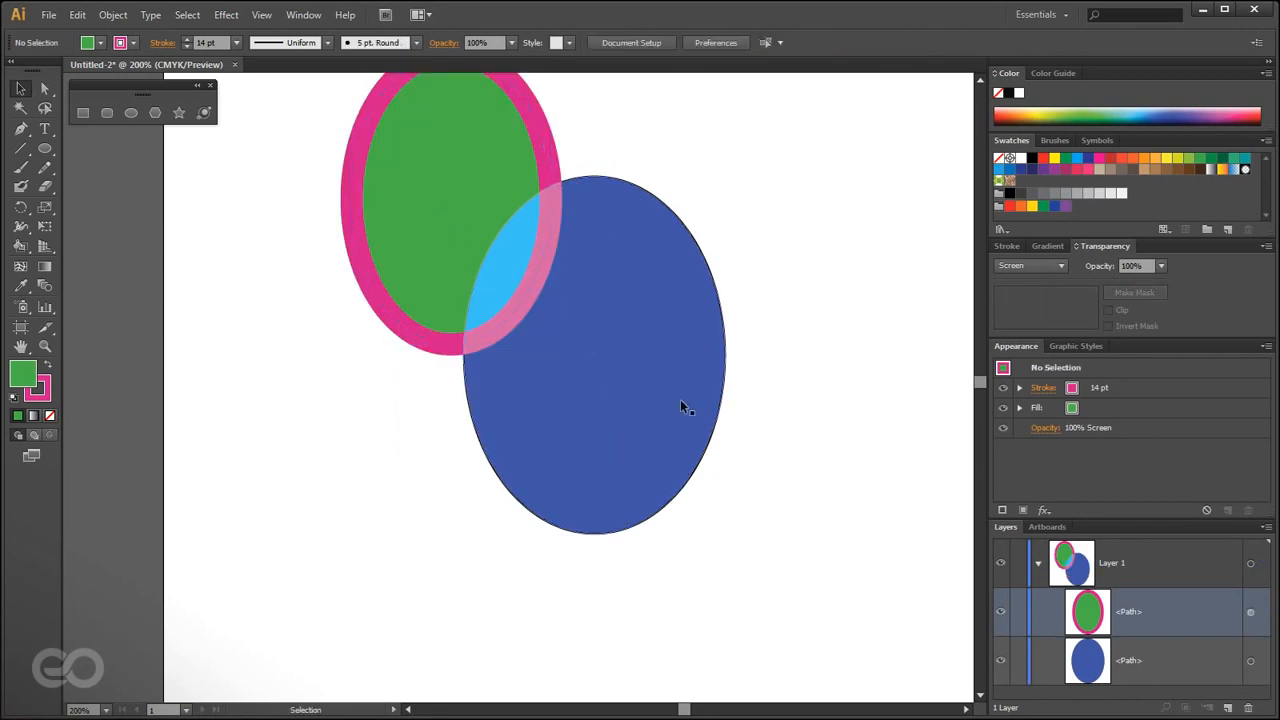
drag(514, 246, 477, 318)
click(823, 467)
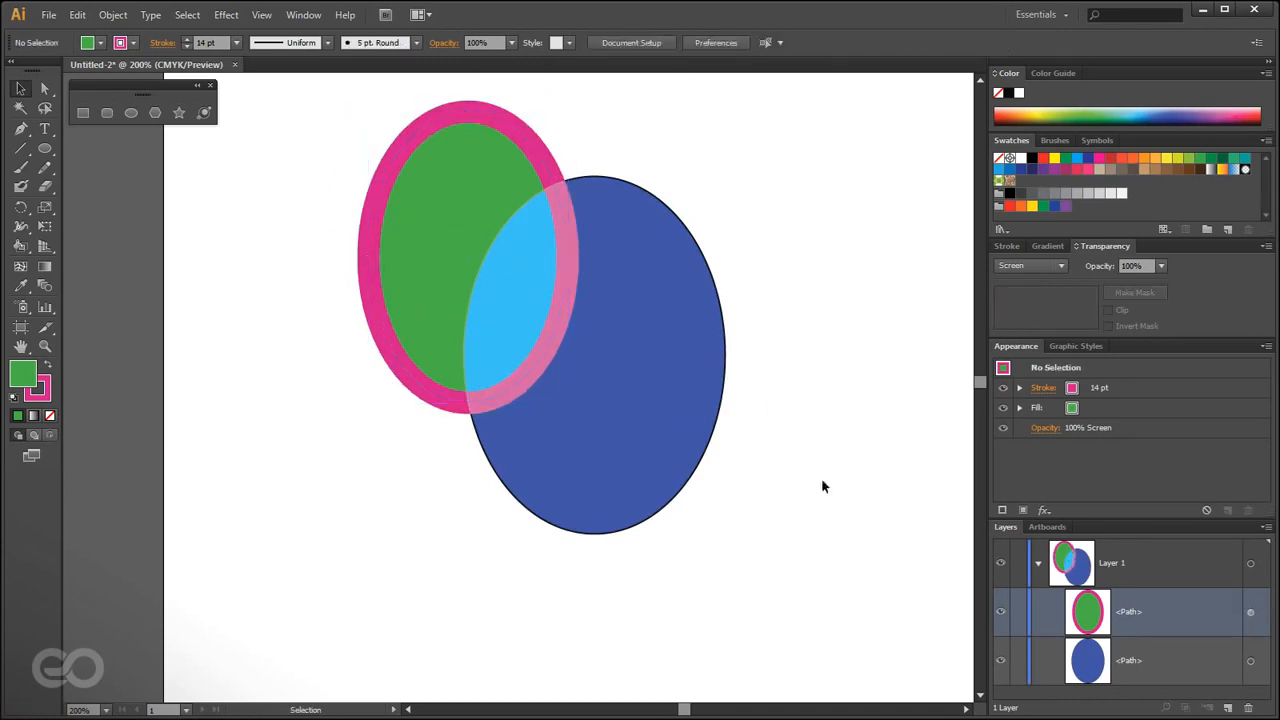
scroll(404, 580, down, 1)
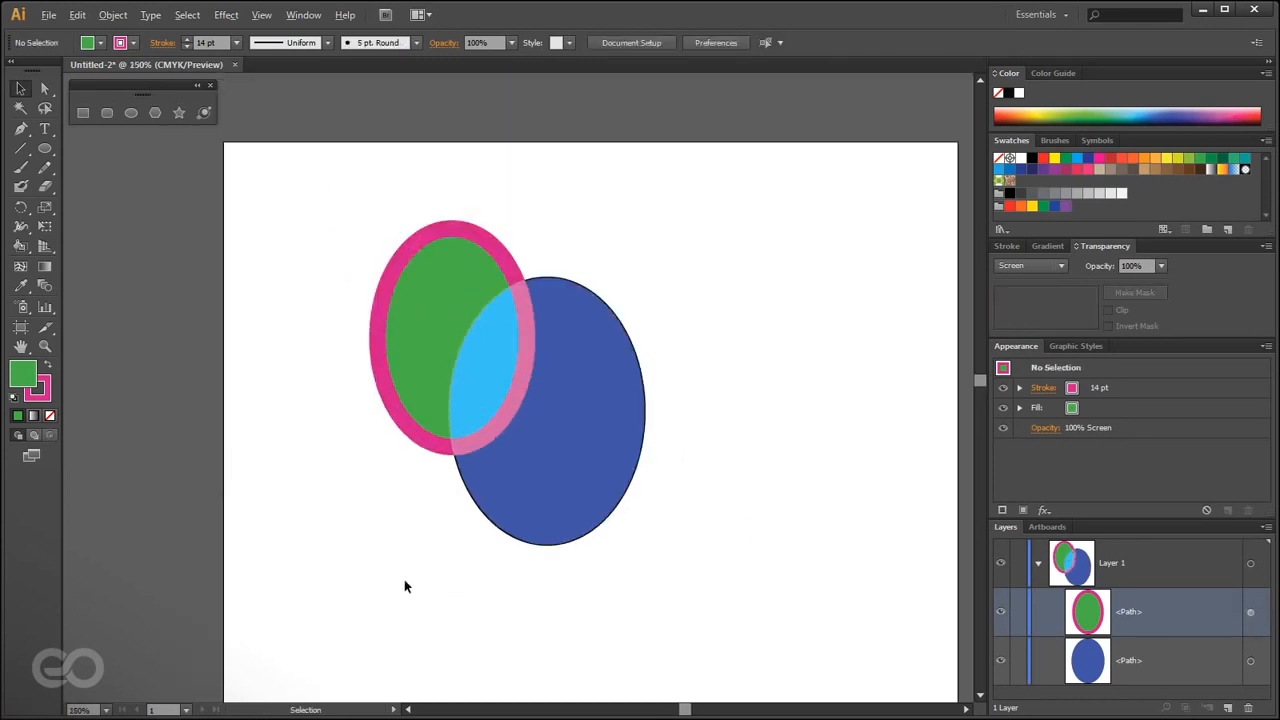
scroll(489, 387, up, 1)
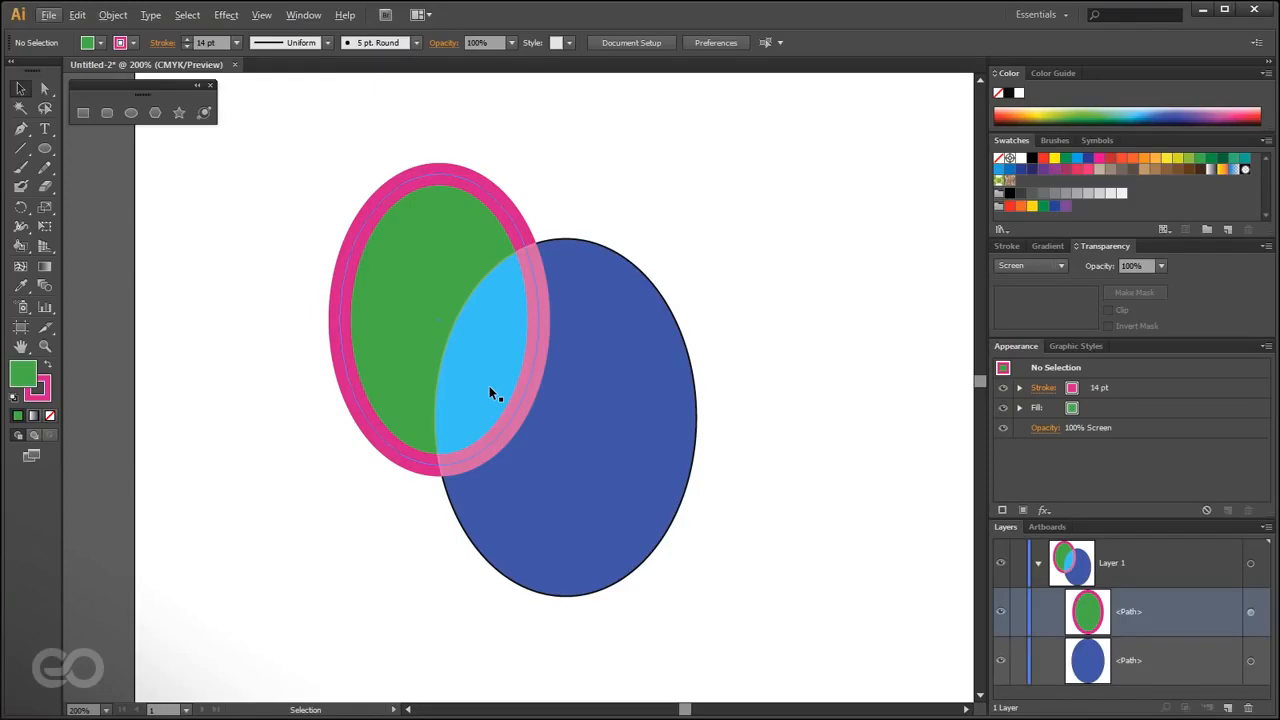
click(420, 388)
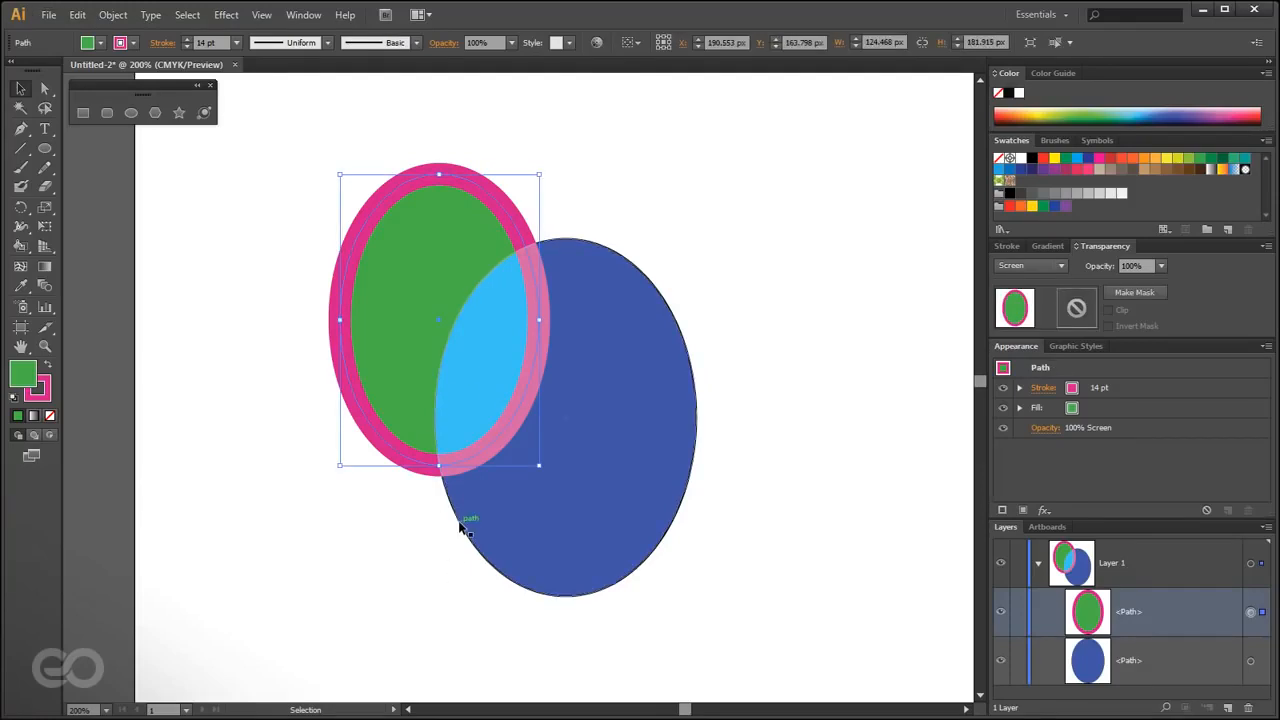
click(404, 582)
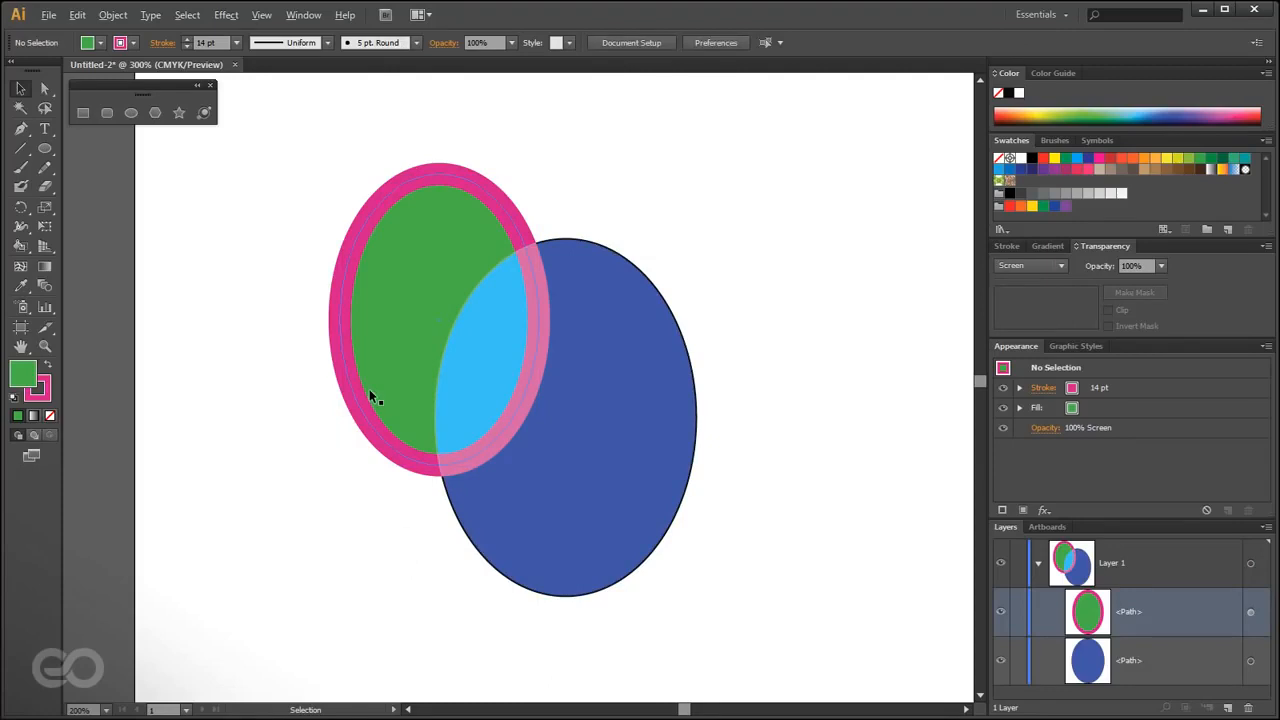
scroll(369, 390, up, 1)
scroll(366, 567, down, 1)
- Select the green ellipse and display the full set of Stroke options
click(423, 368)
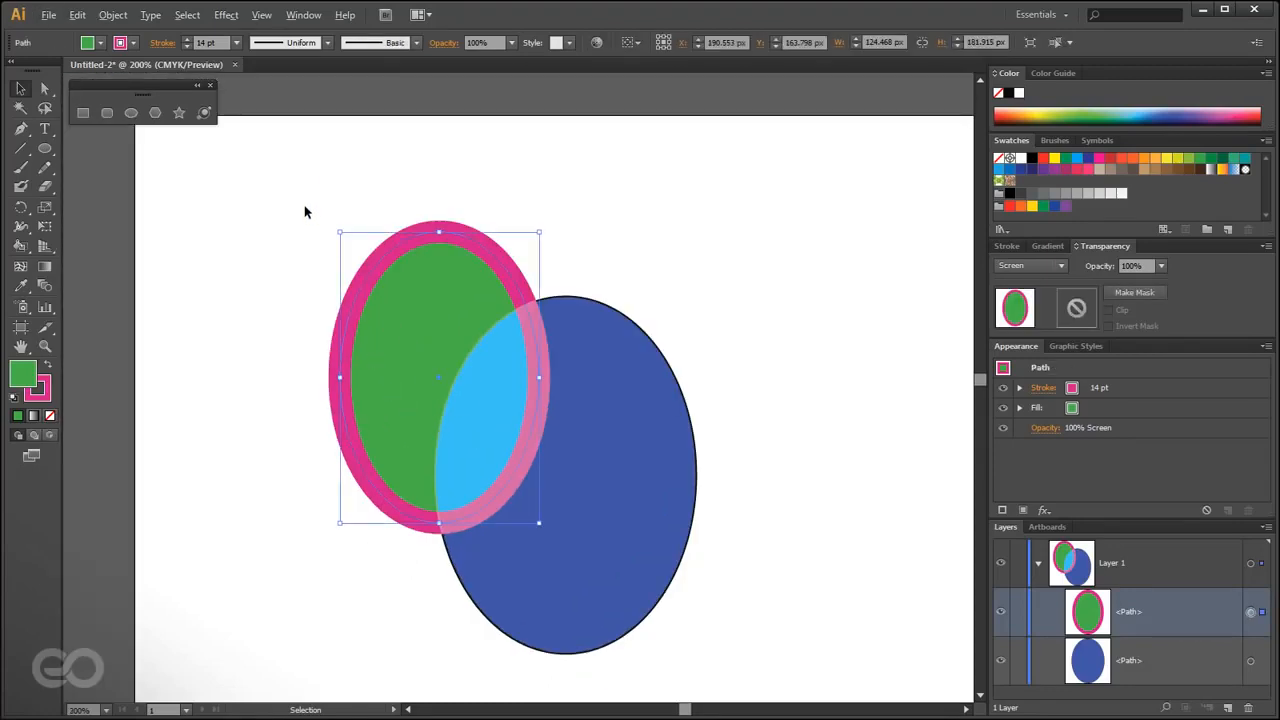
scroll(308, 208, up, 1)
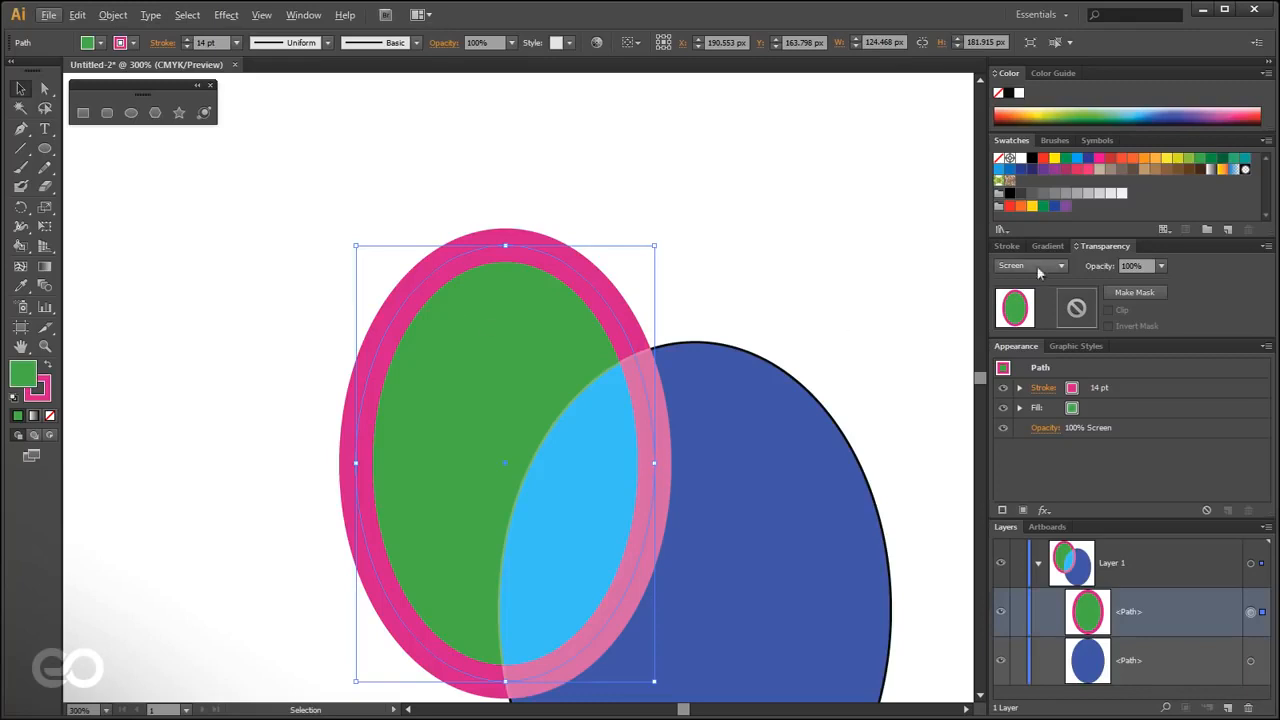
click(1002, 246)
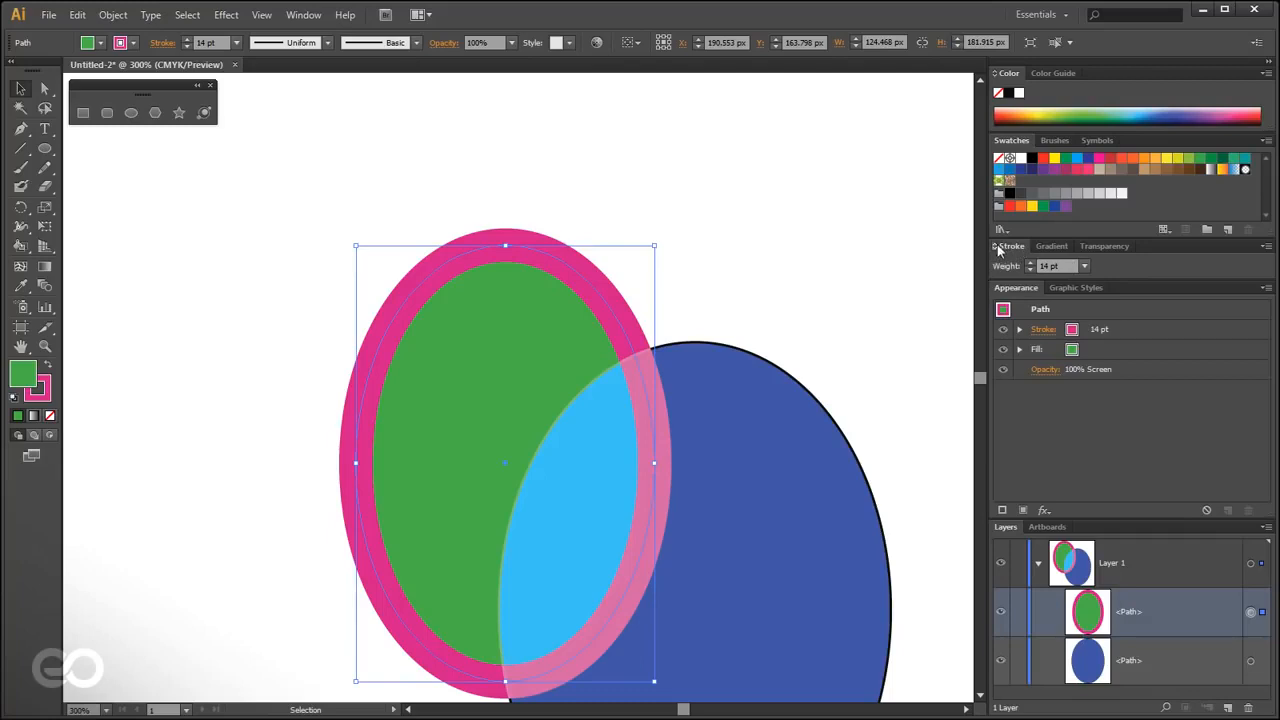
click(995, 248)
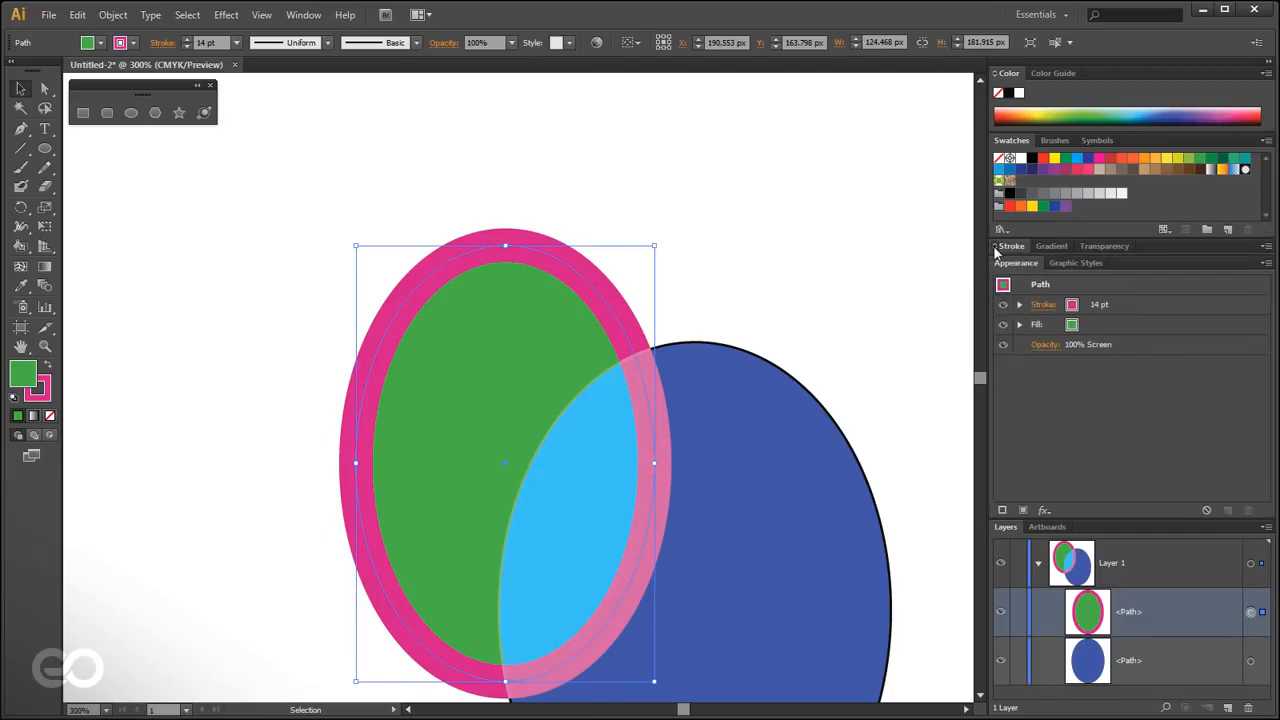
click(995, 248)
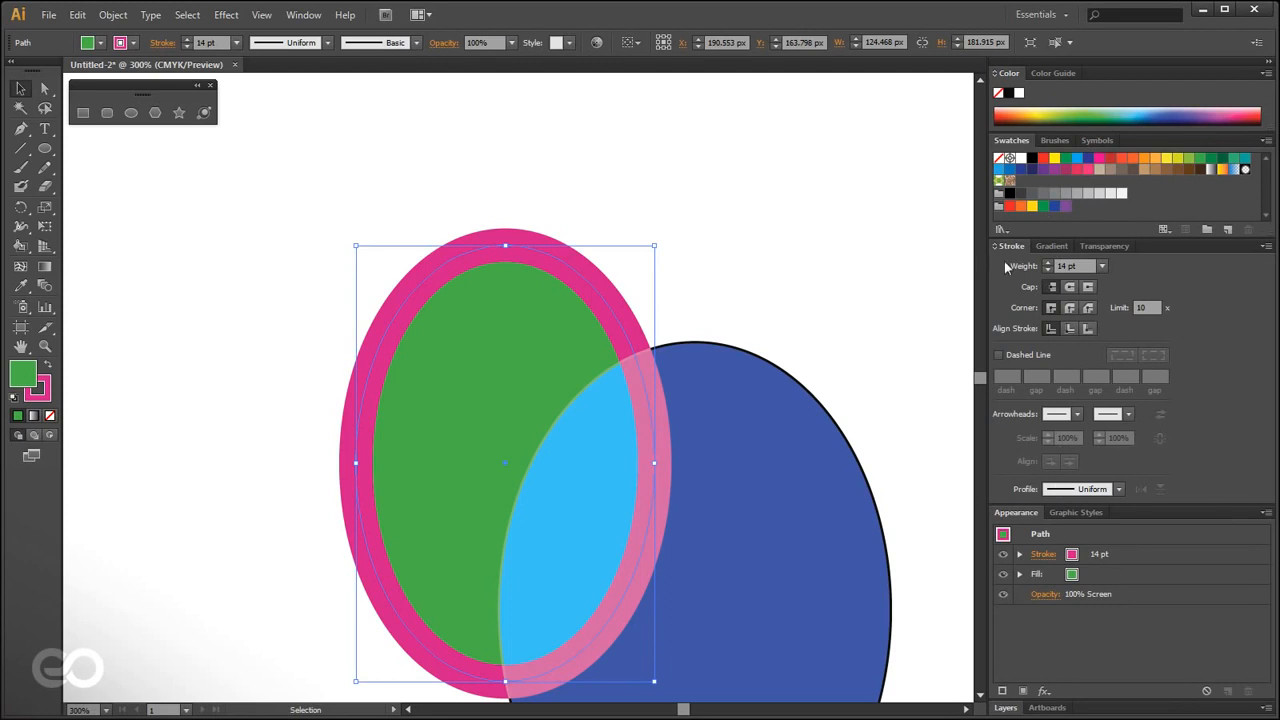
- Try aligning the green ellipse's stroke inside and outside its path while moving the ellipse off the blue one, to about X 123, Y 109 px
click(1071, 329)
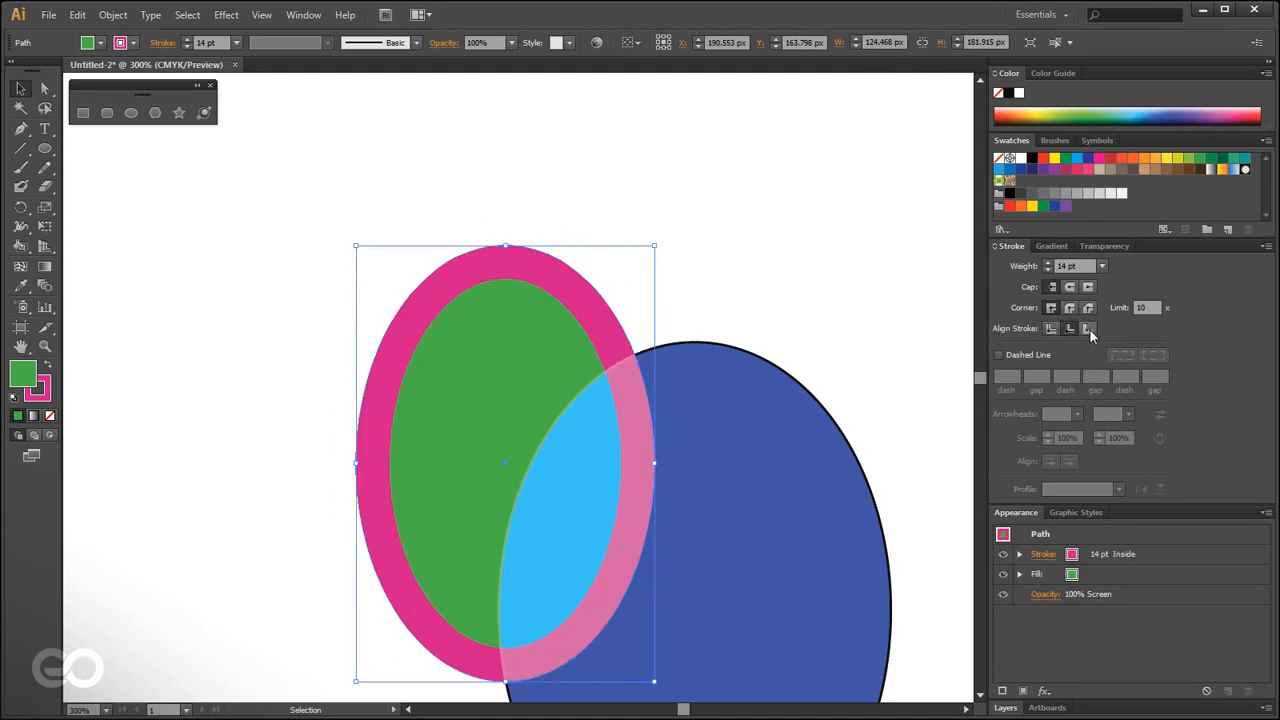
click(1089, 328)
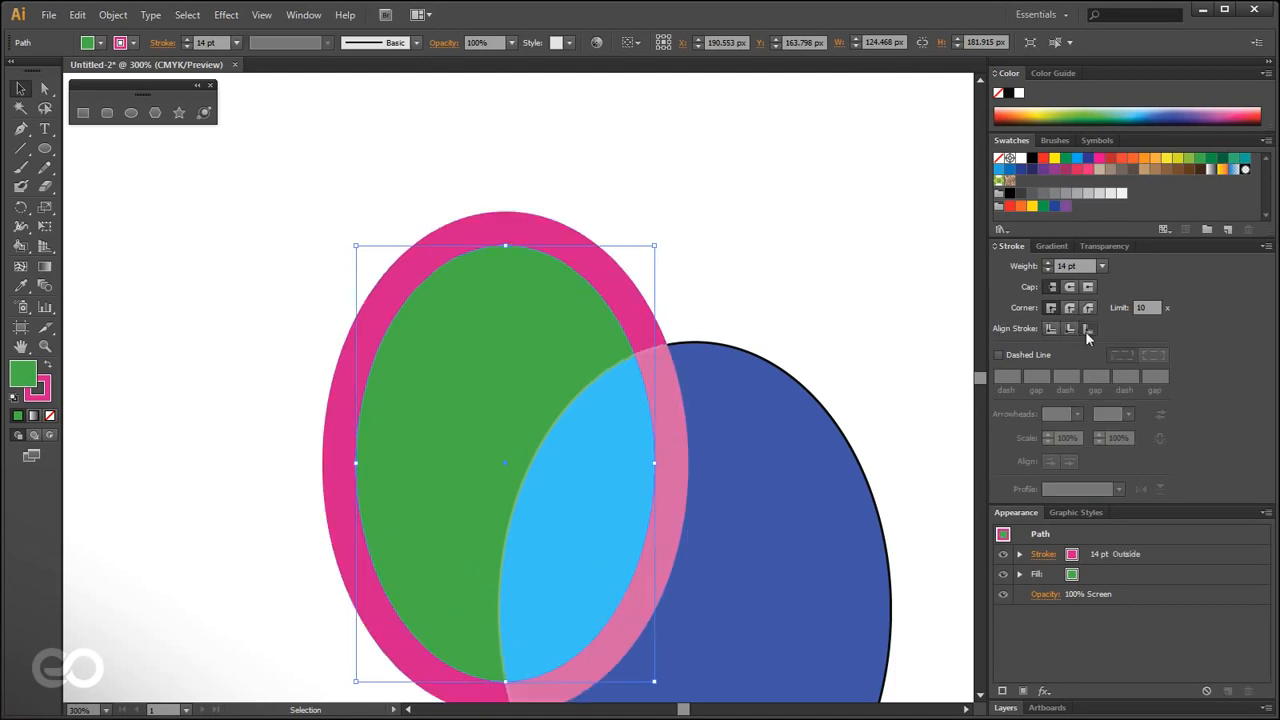
drag(498, 223, 400, 126)
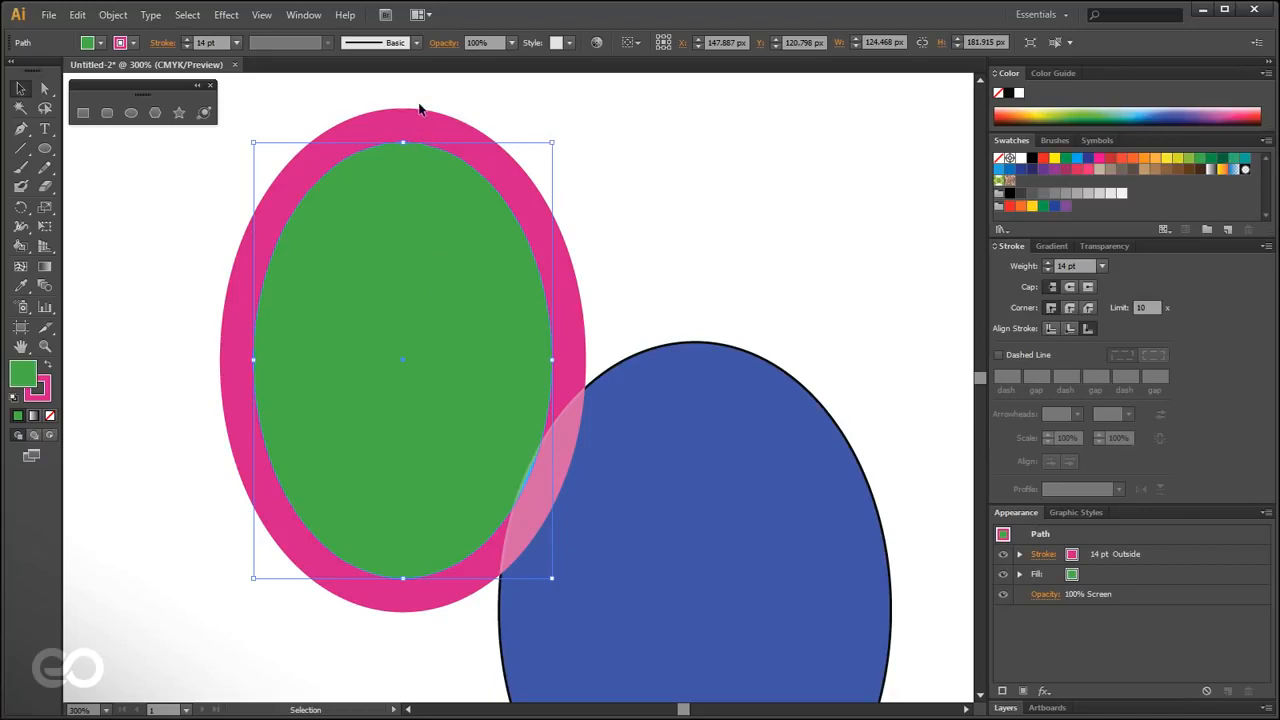
click(1070, 329)
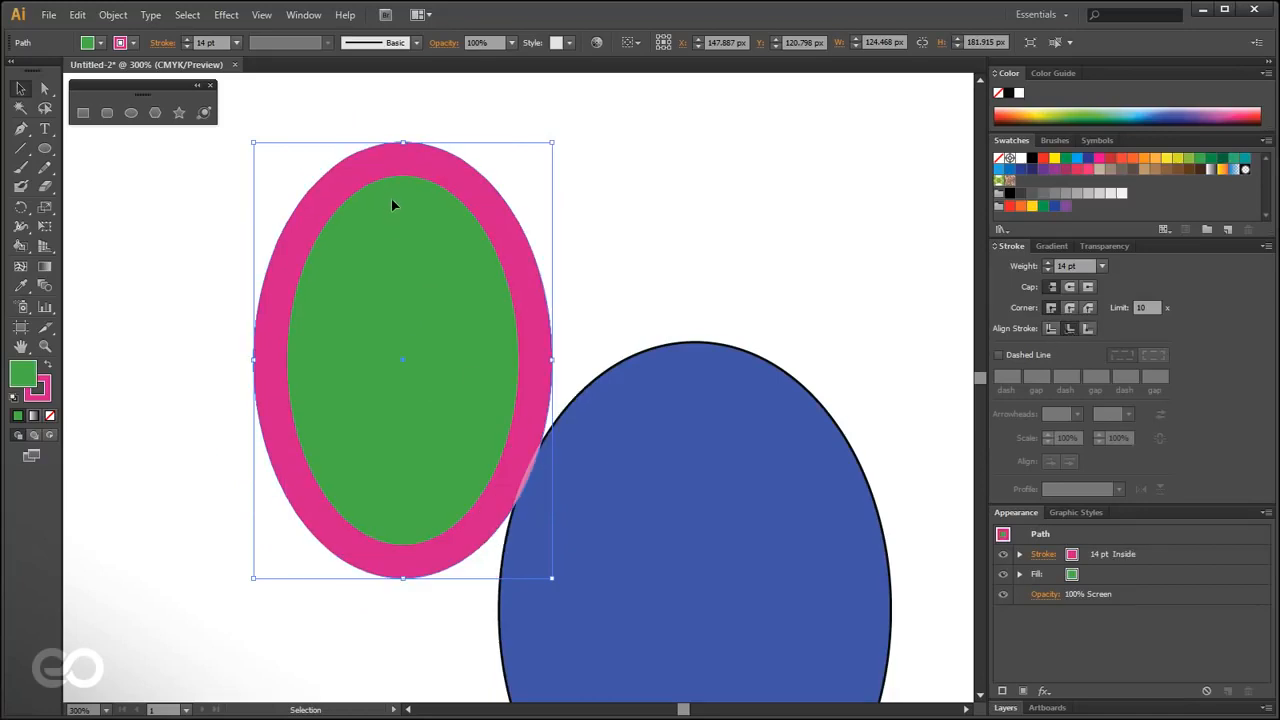
drag(423, 277, 304, 280)
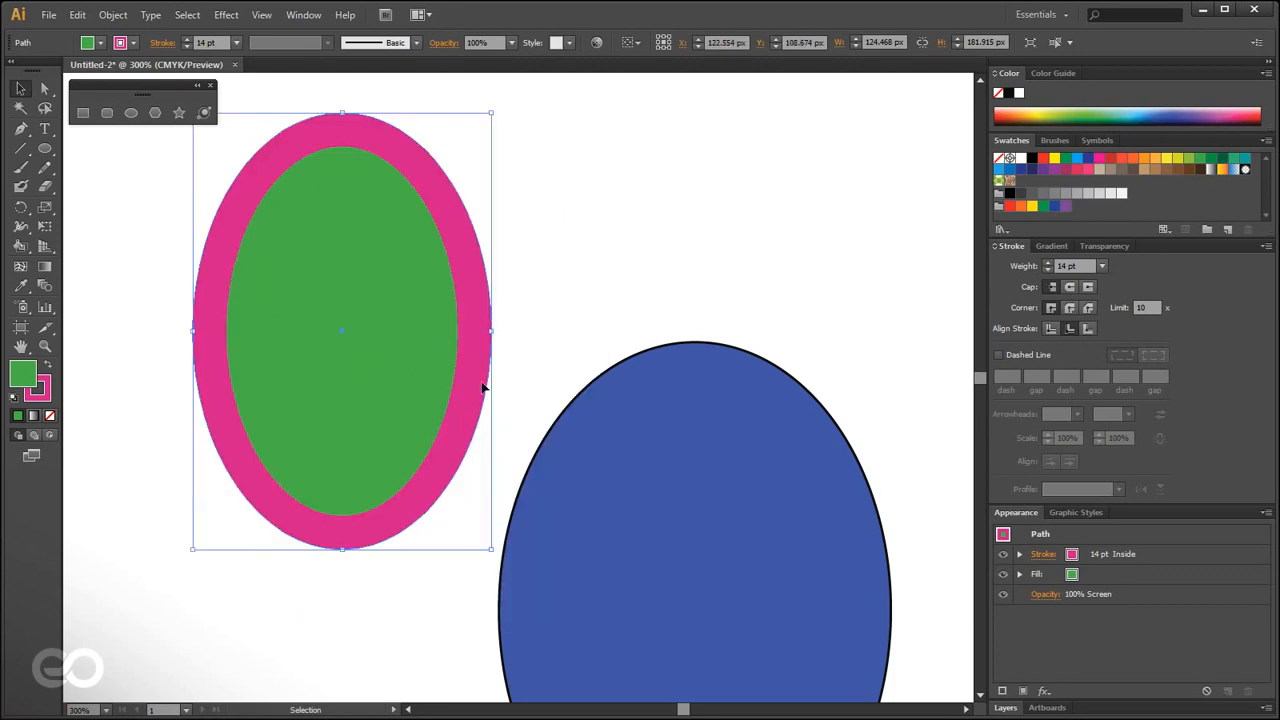
- Align the green ellipse's stroke to the center of its path and move the ellipse to about X 139, Y 109 px
click(1051, 330)
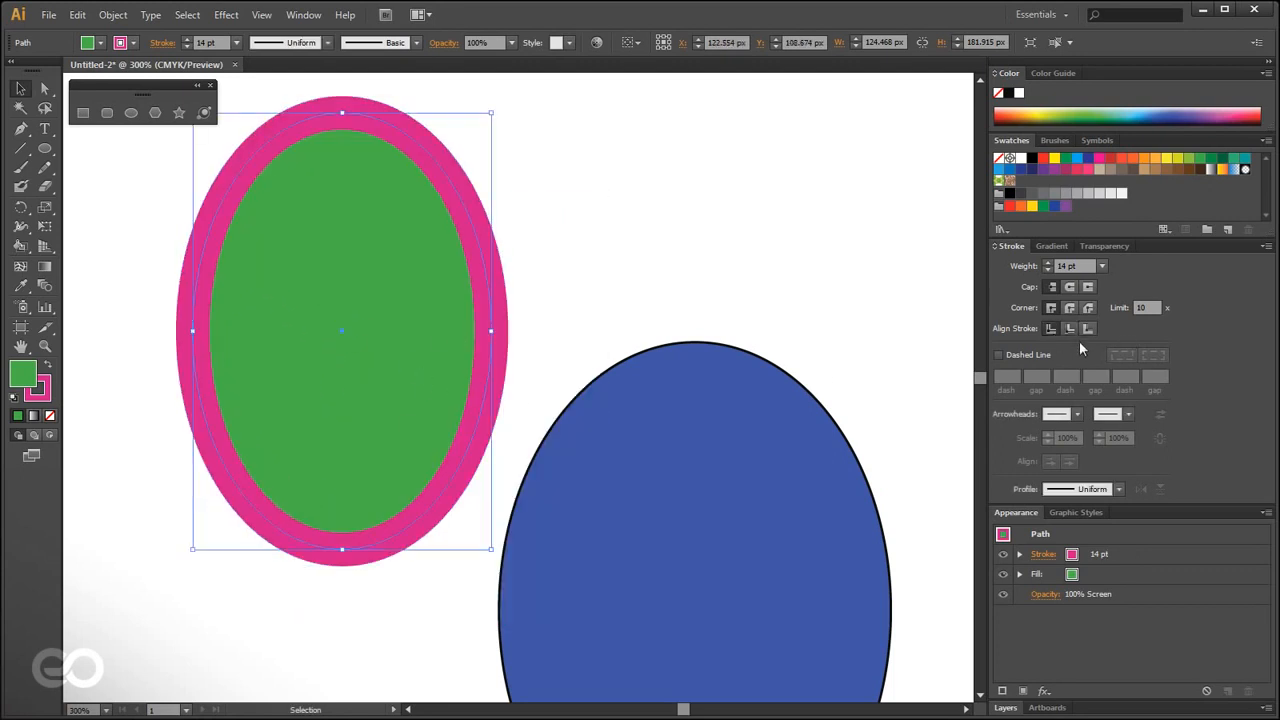
click(1109, 247)
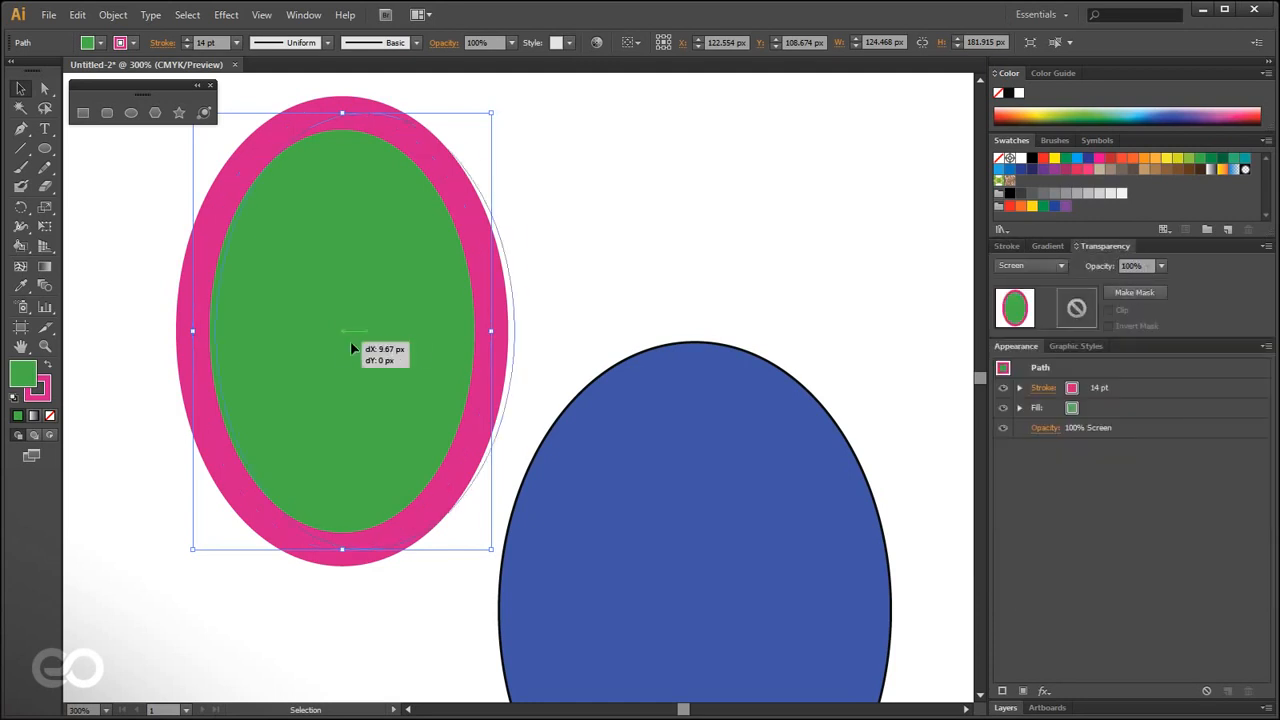
drag(322, 343, 366, 350)
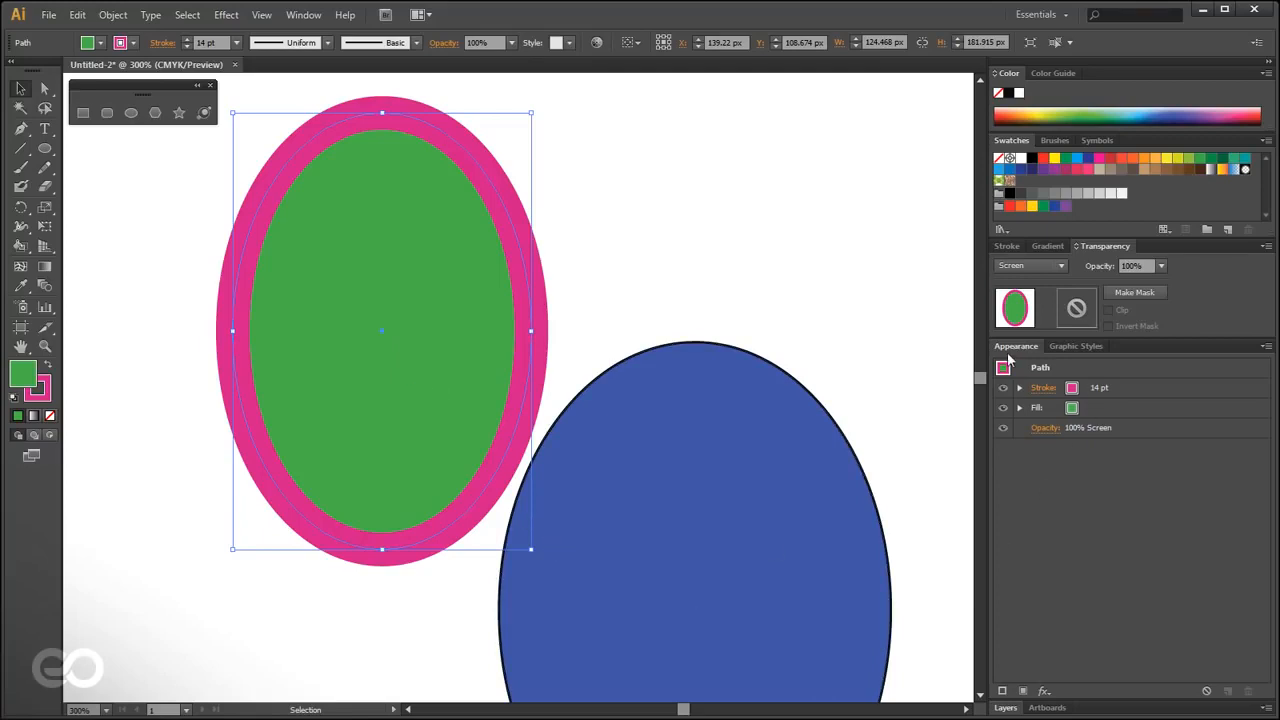
- Set only the green ellipse's fill opacity to 10% and move the ellipse over the blue one, to about X 207, Y 162 px
click(1019, 407)
click(1019, 387)
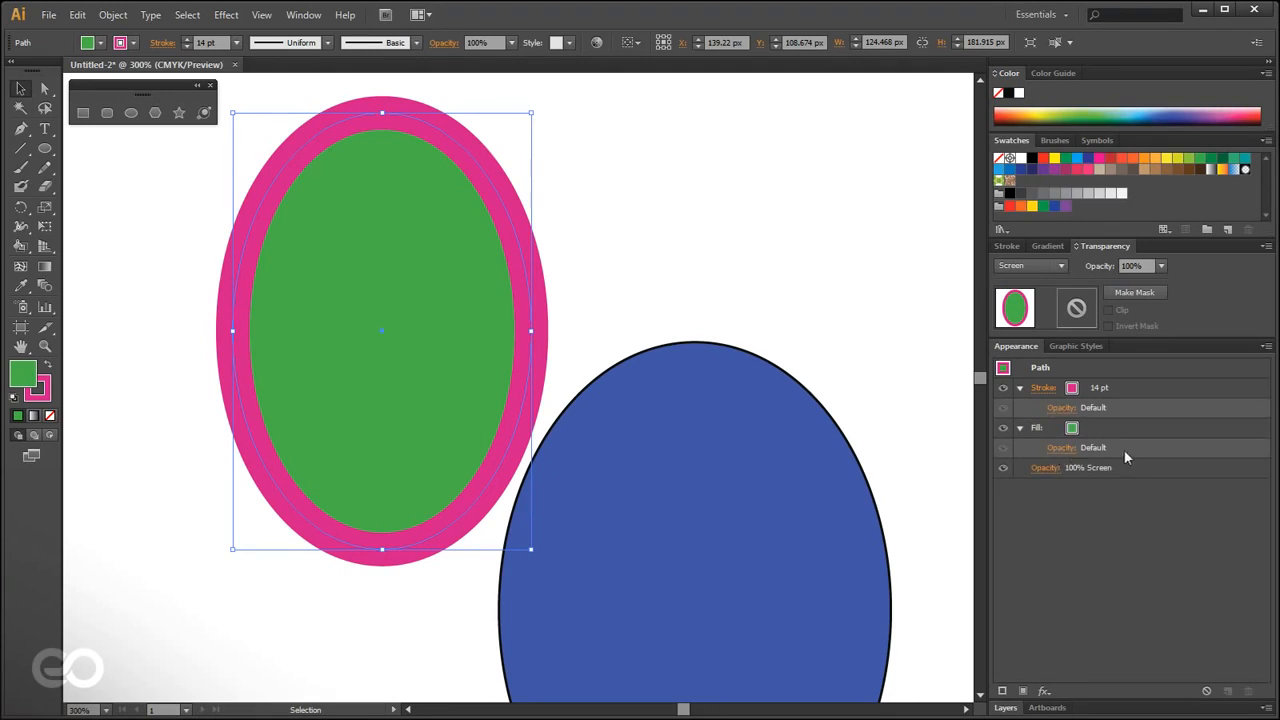
click(1048, 451)
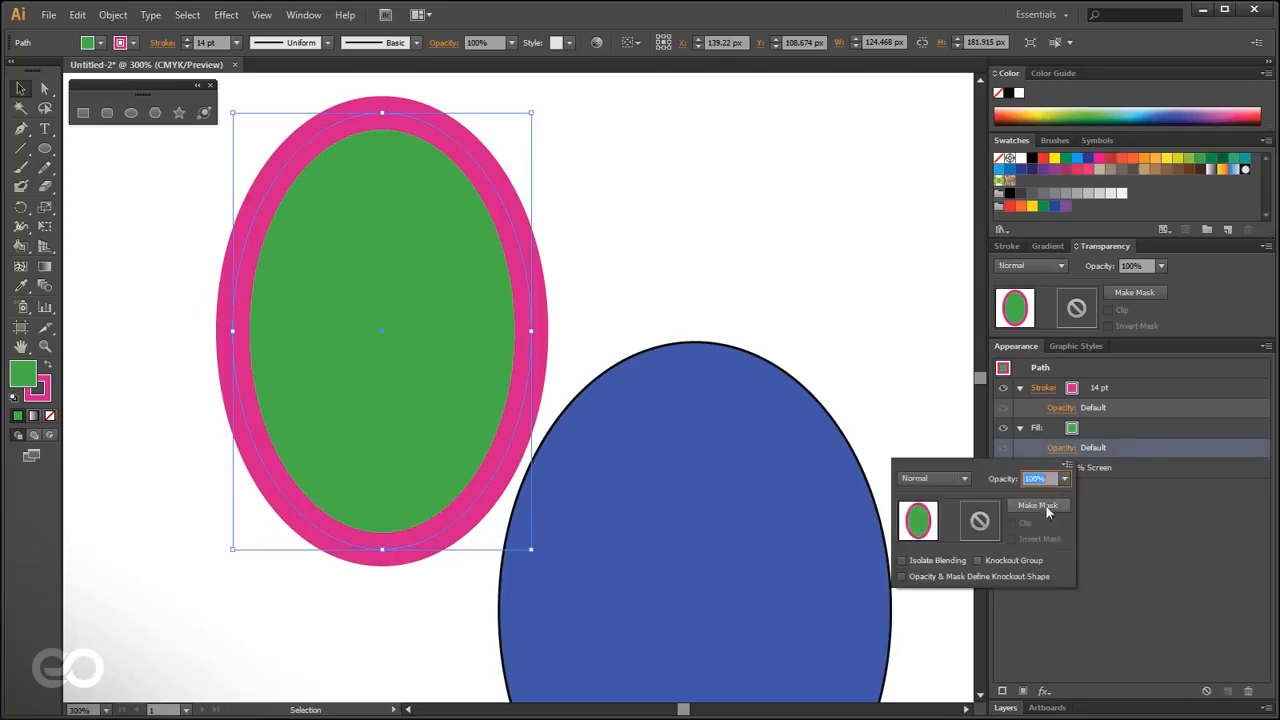
click(1064, 479)
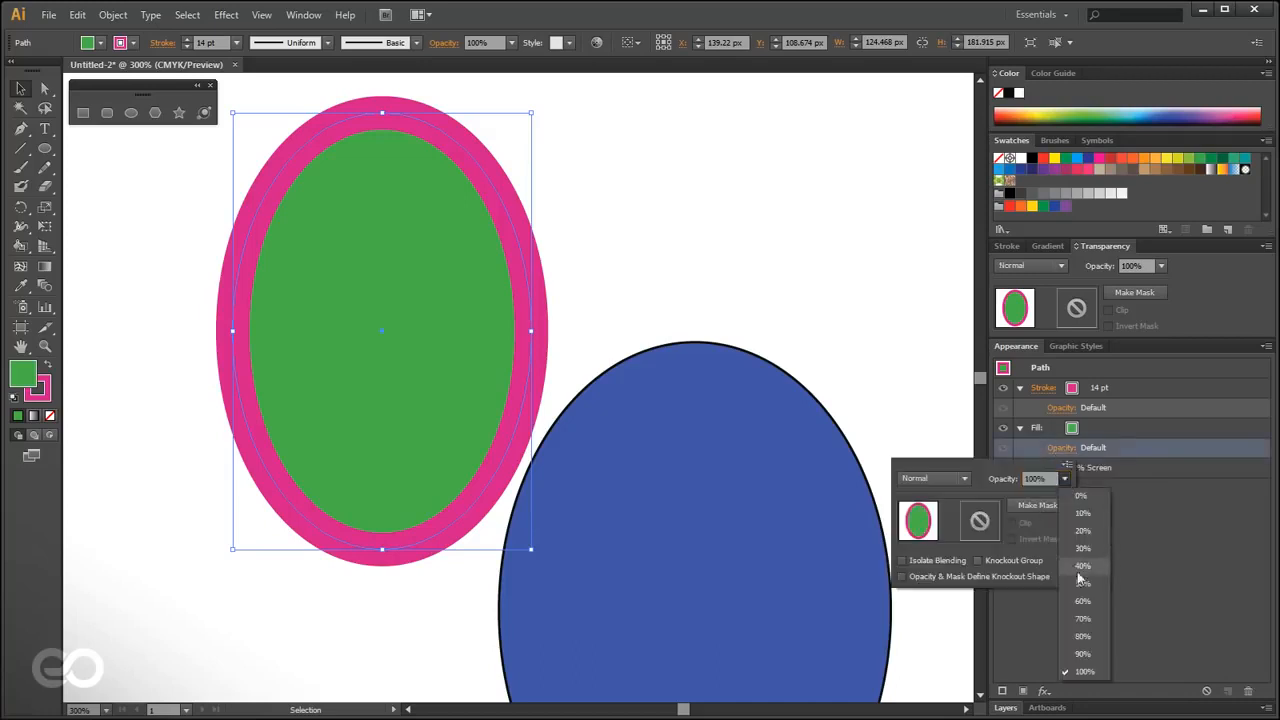
click(1083, 513)
drag(358, 268, 521, 397)
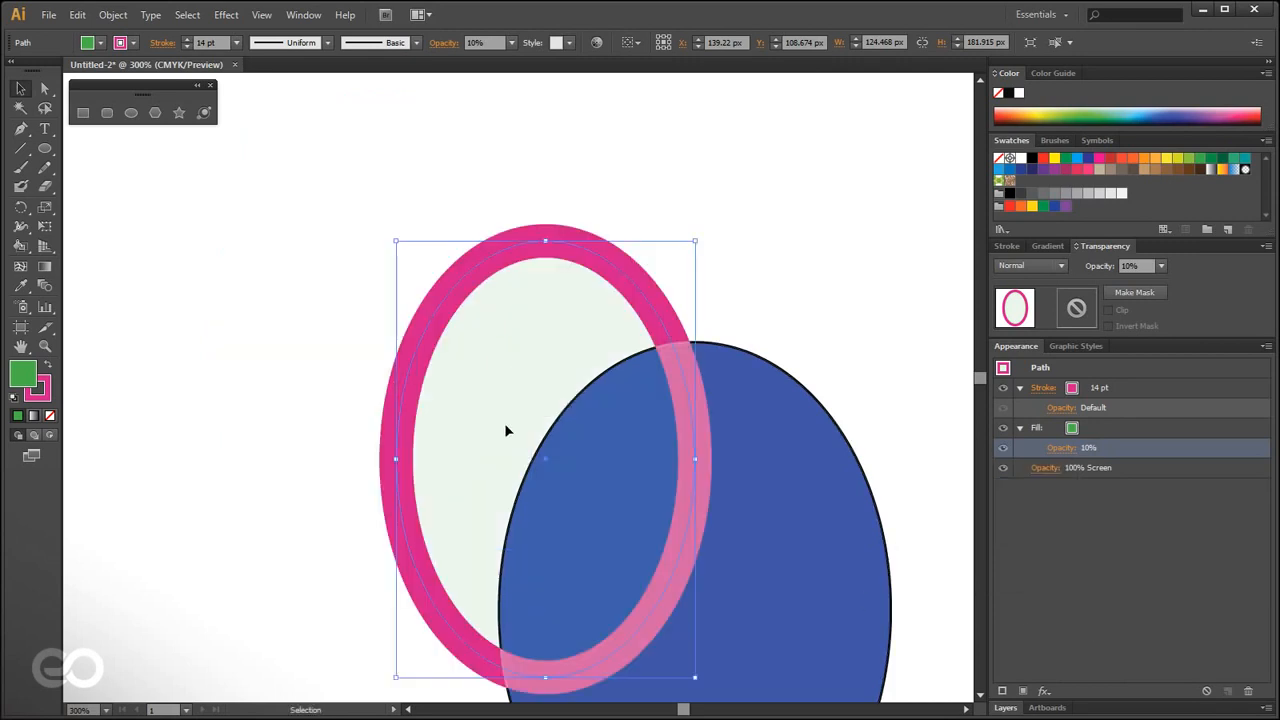
- Set the green ellipse's fill opacity to 60% and move the ellipse to about X 188, Y 127 px
click(1066, 450)
click(1068, 481)
click(1078, 612)
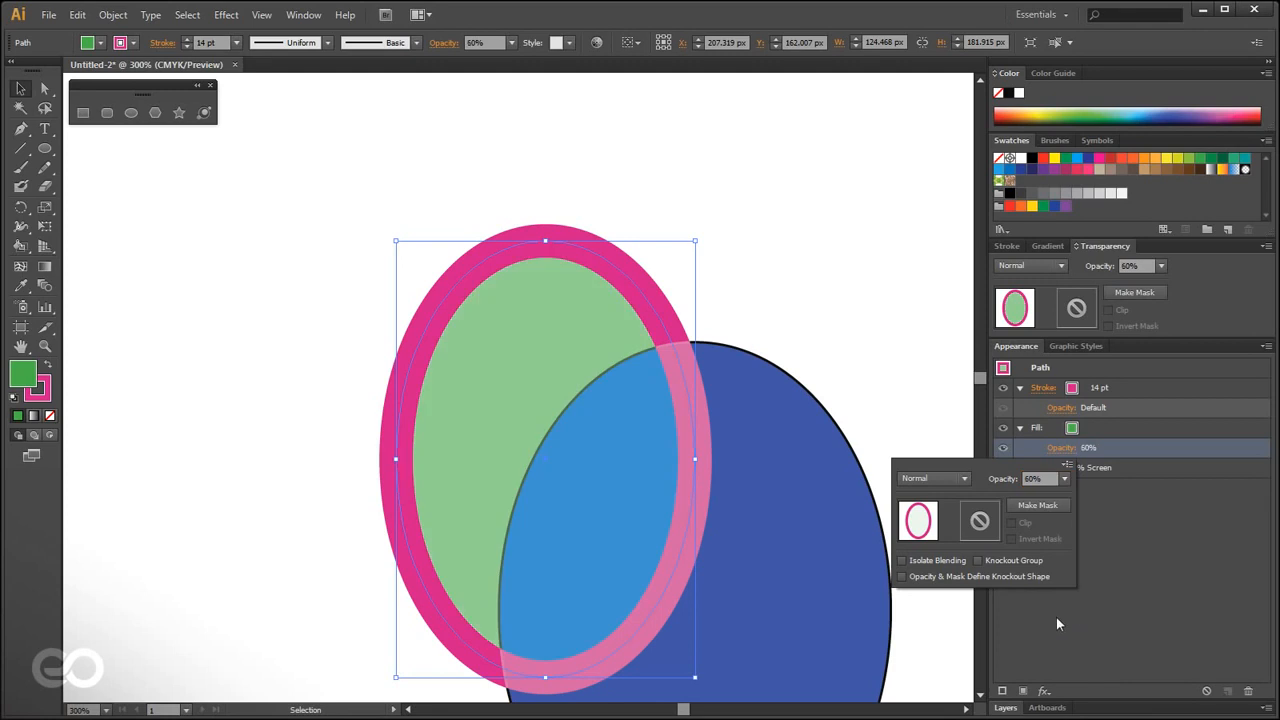
drag(508, 430, 471, 374)
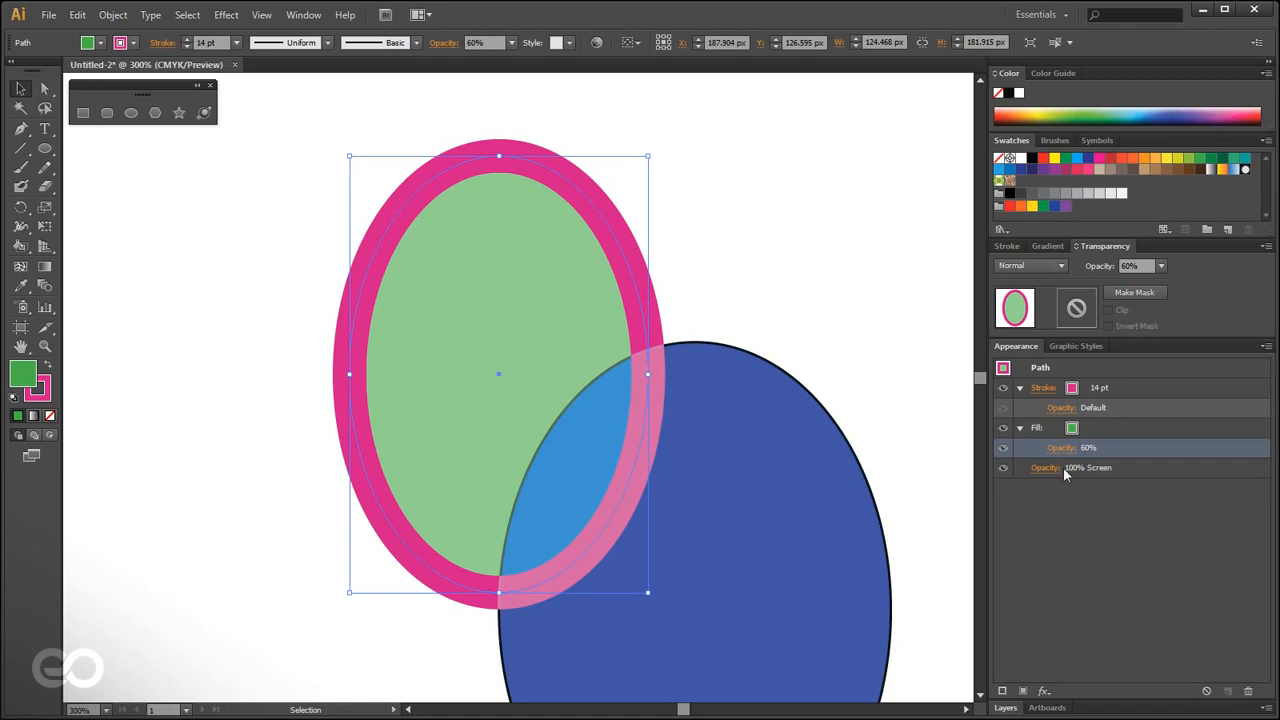
click(676, 240)
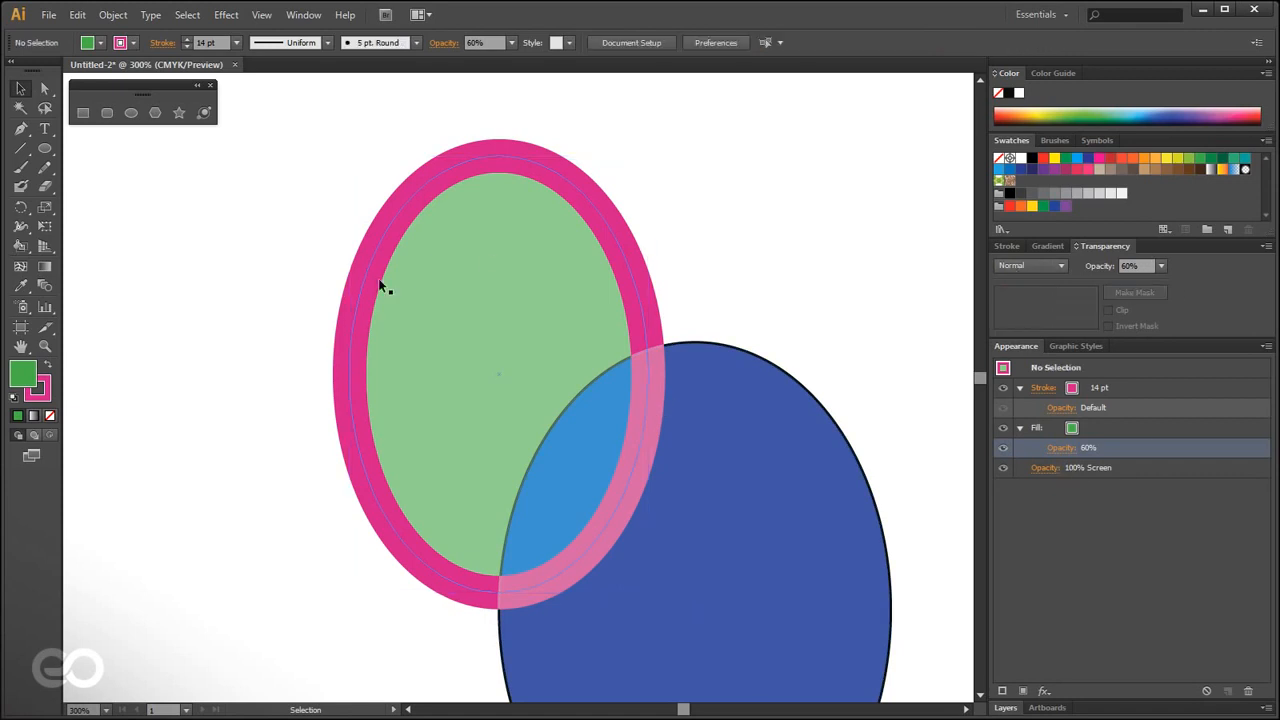
- Set the green ellipse's overall blend mode to Normal and move the ellipse to about X 209, Y 137 px
click(552, 289)
click(1074, 468)
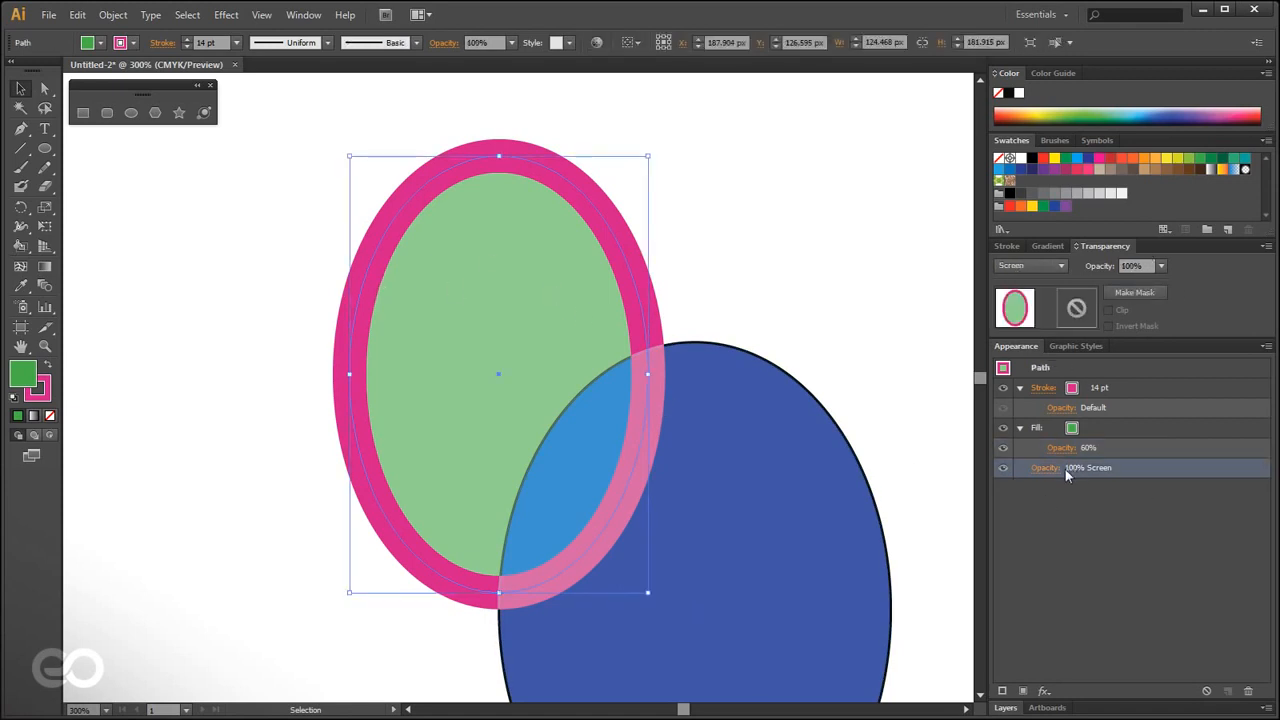
click(1049, 268)
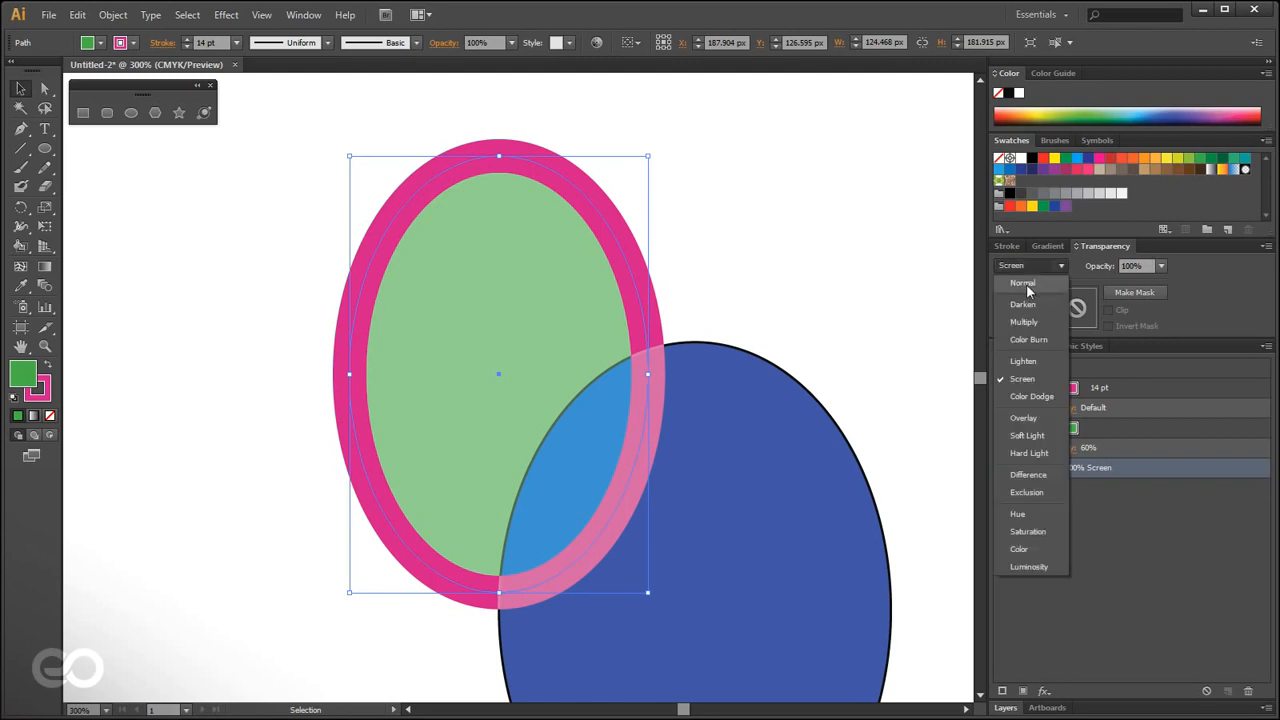
click(1026, 284)
click(677, 297)
drag(474, 368, 526, 394)
click(868, 300)
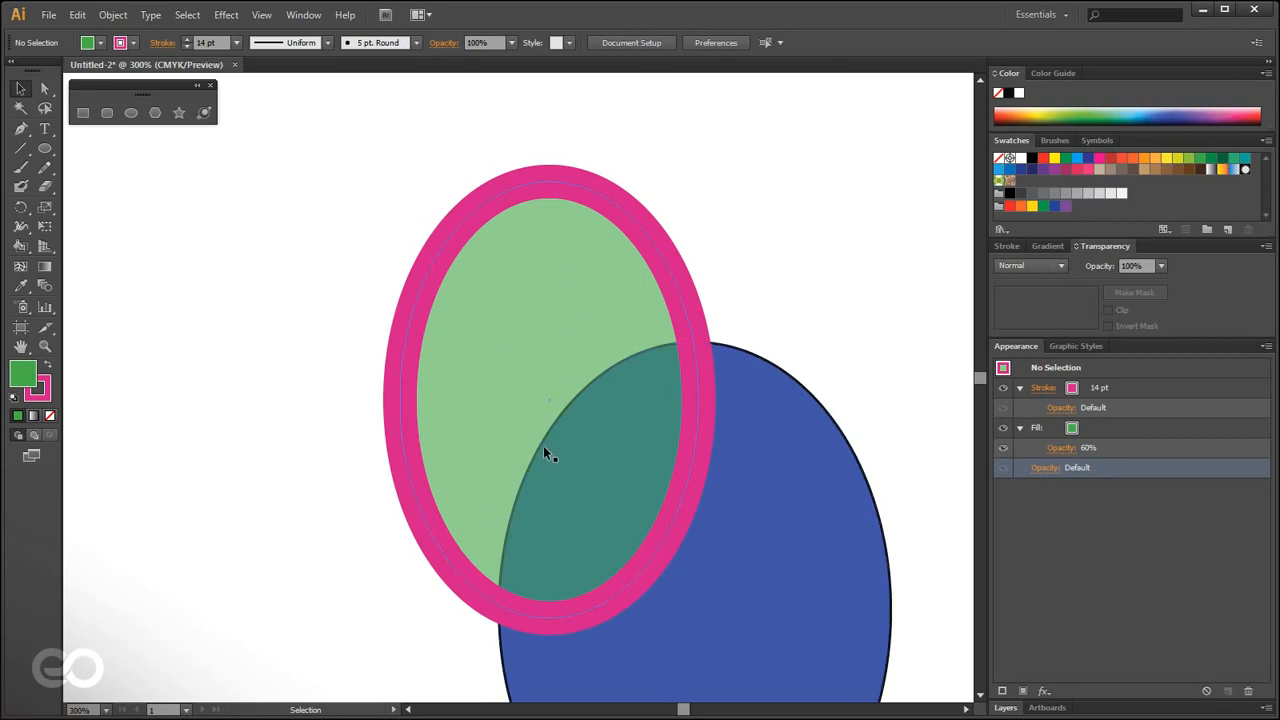
- Try setting the fill opacity to 100% and the stroke opacity to 50% with no object selected
click(1088, 448)
click(1065, 479)
click(1084, 670)
click(1077, 408)
click(1065, 438)
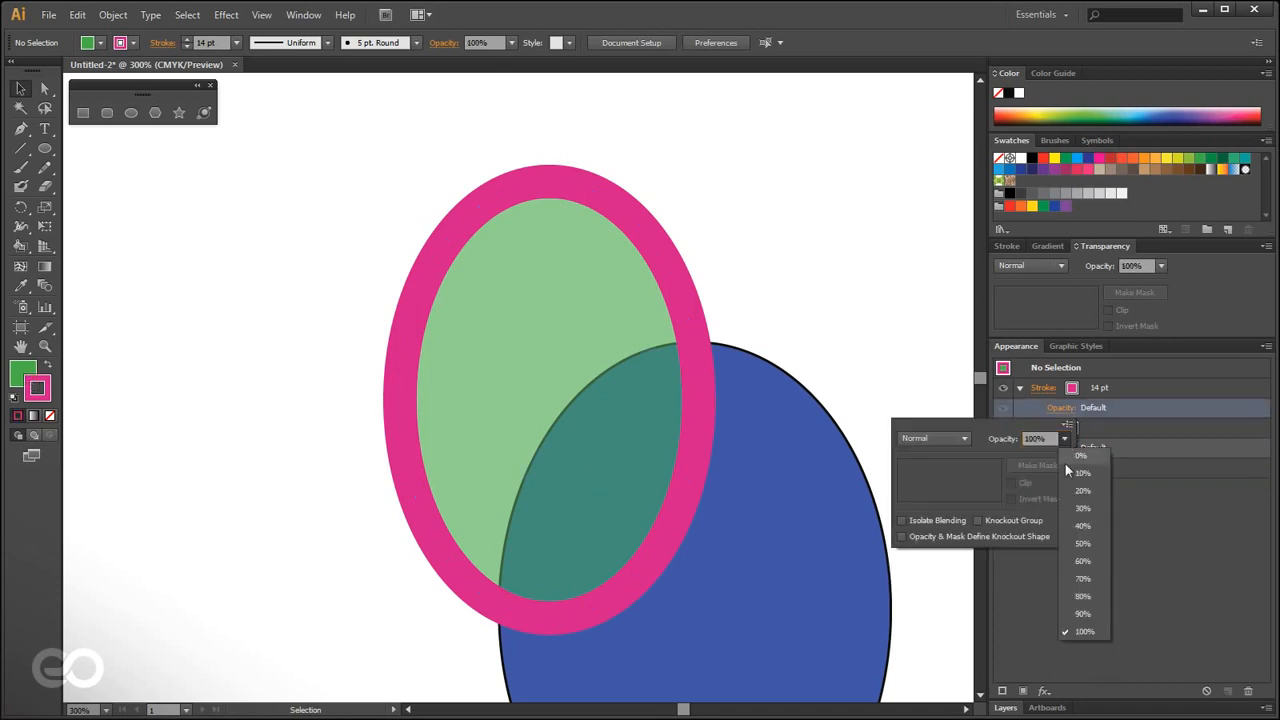
click(1084, 573)
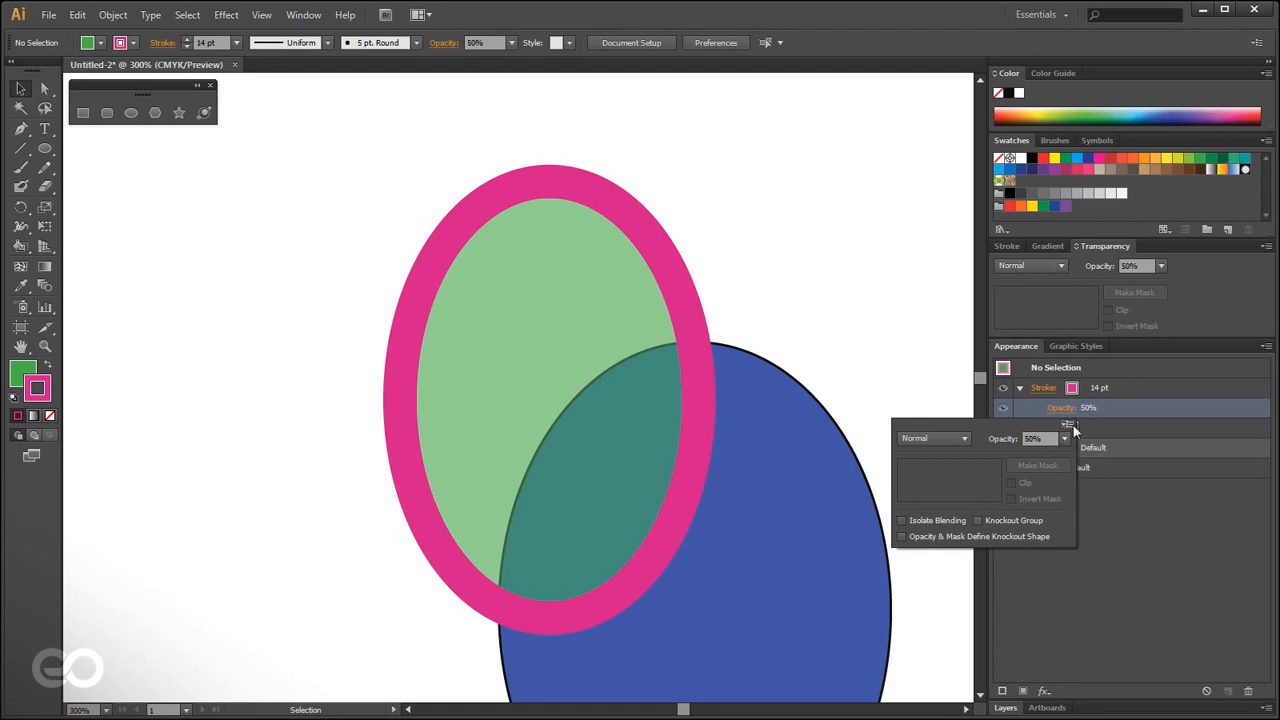
click(1141, 520)
- Set the green ellipse's stroke opacity to 50% and its fill opacity to 100%
click(626, 290)
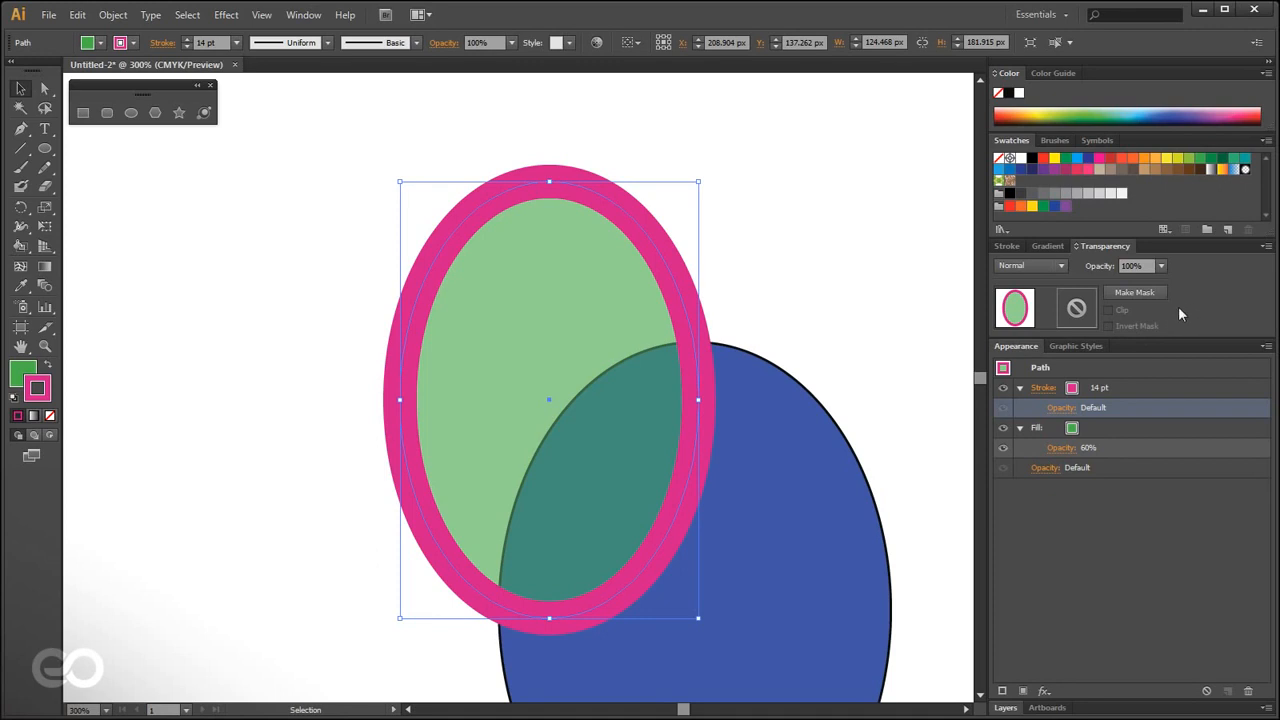
click(1060, 408)
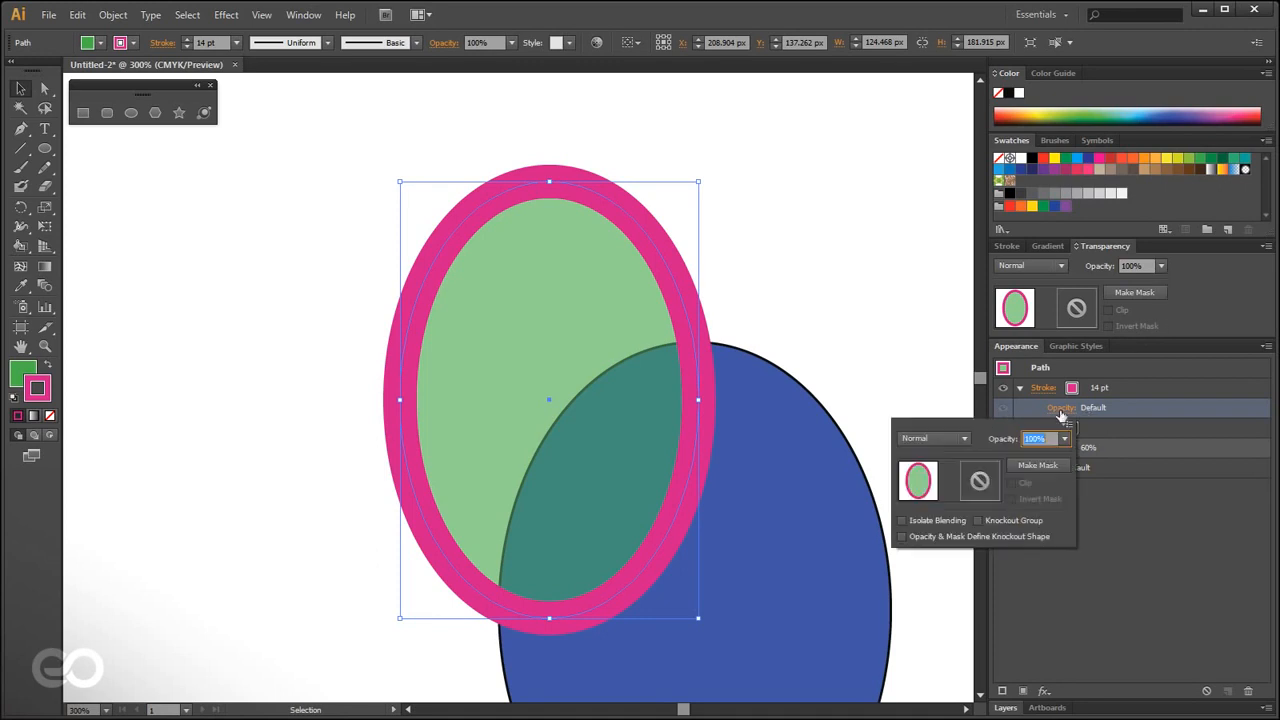
click(1064, 440)
click(1084, 549)
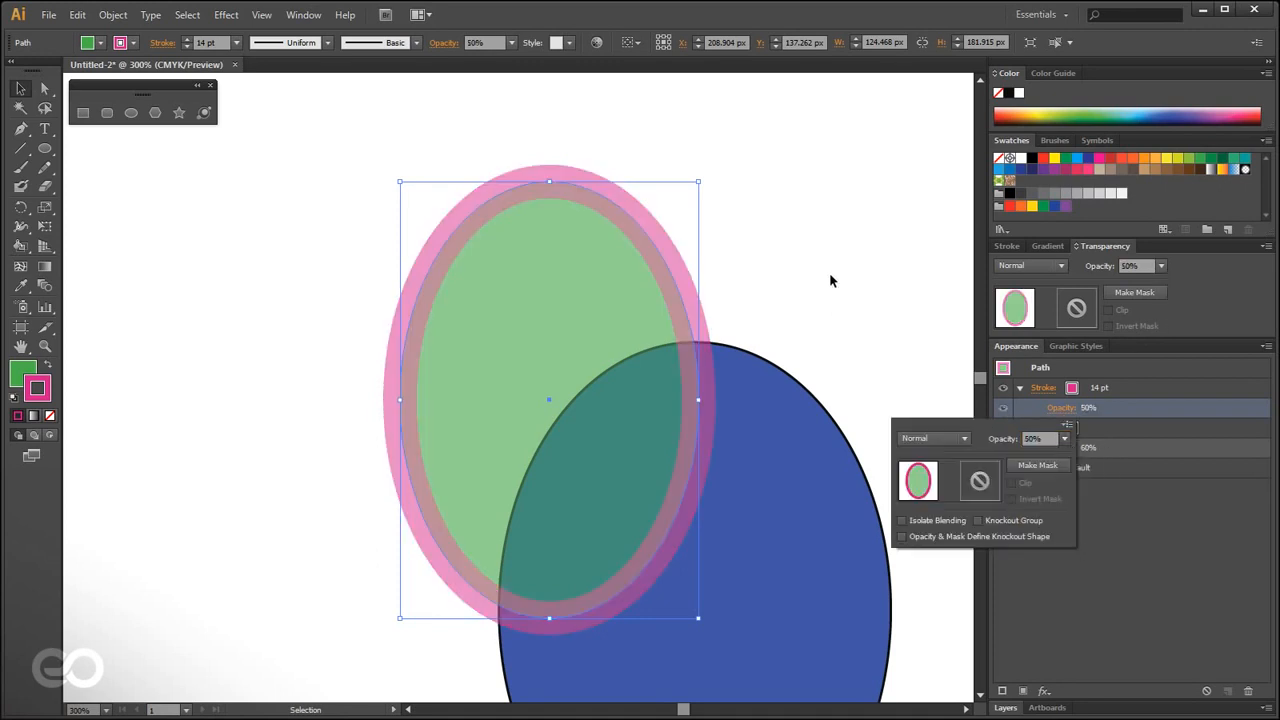
click(1060, 447)
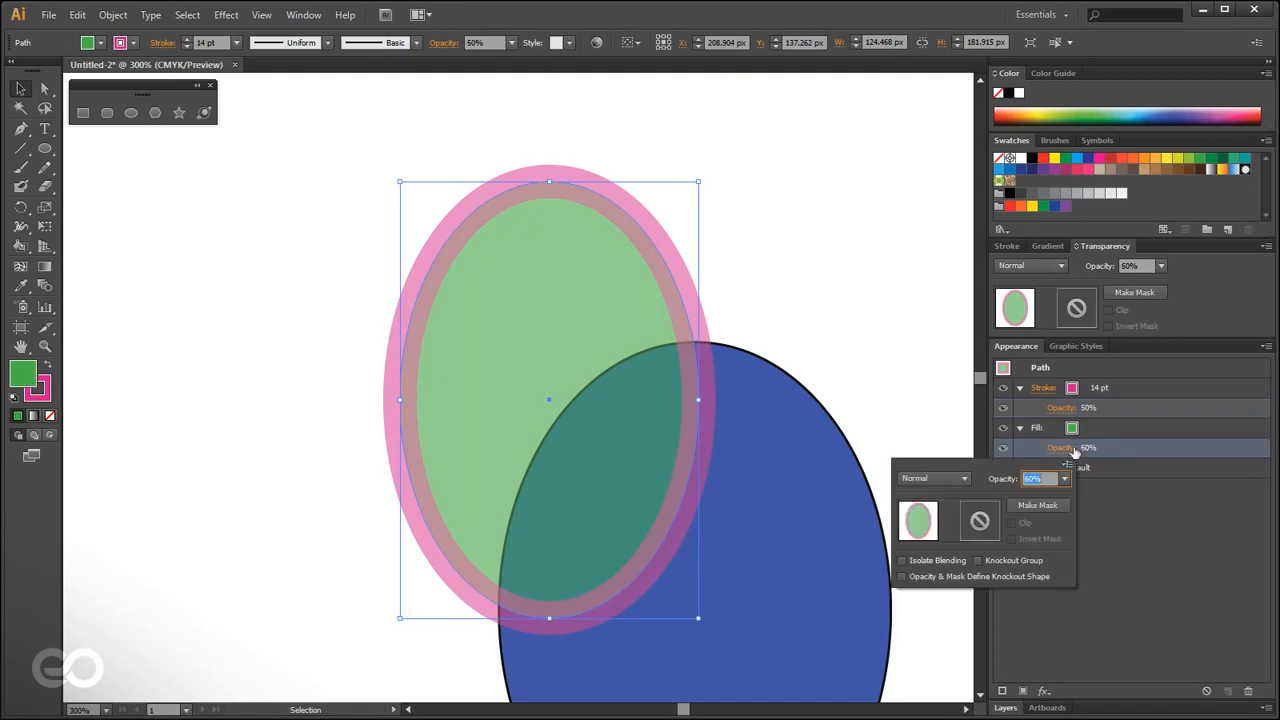
click(1066, 480)
click(1084, 678)
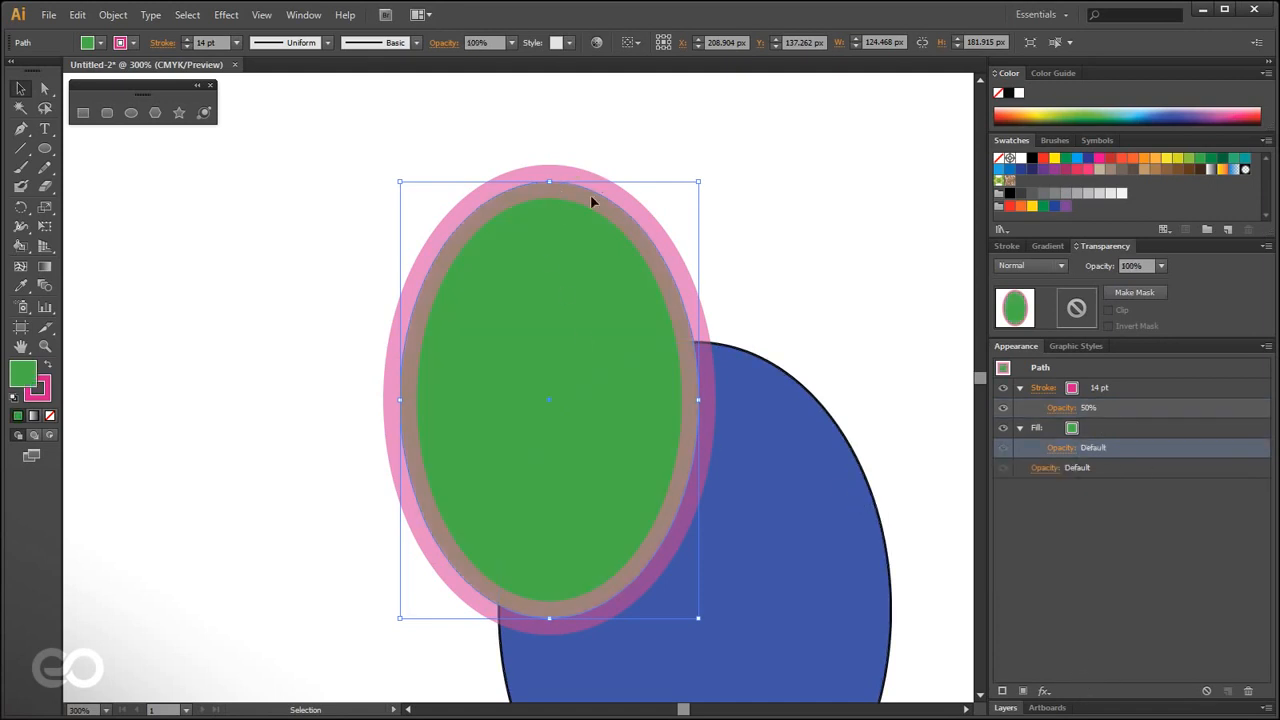
click(850, 360)
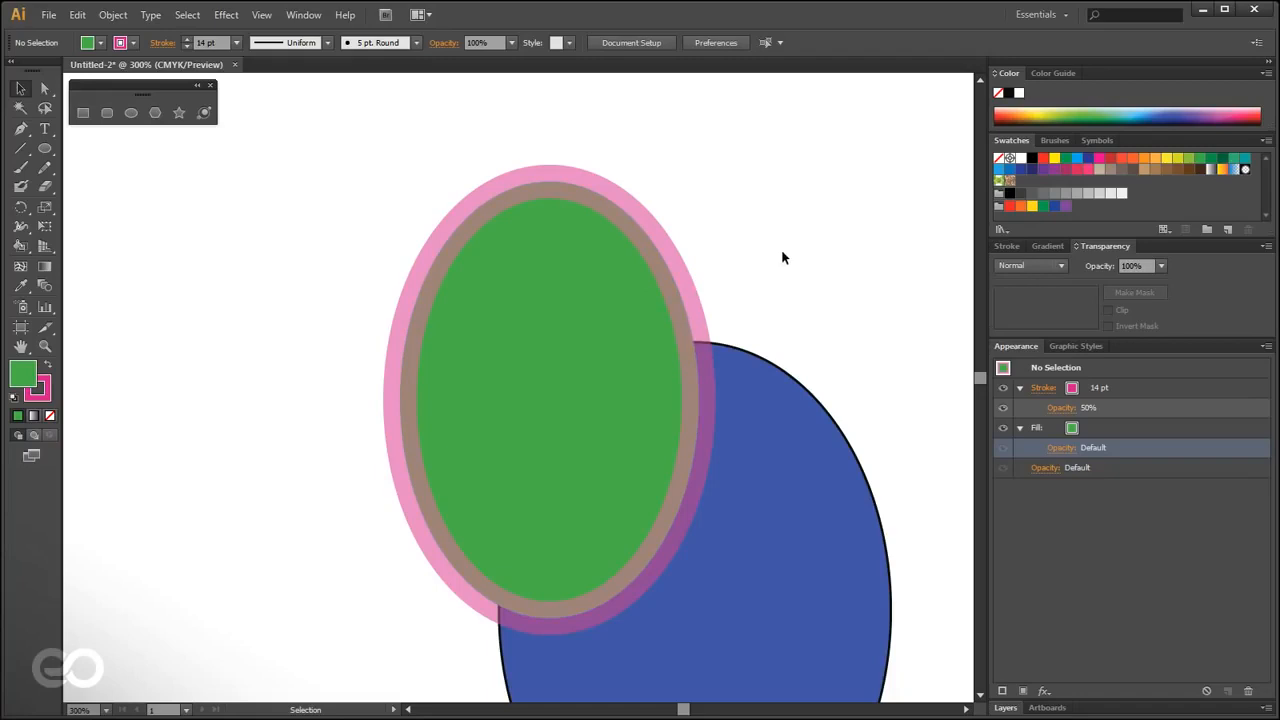
- Move the green ellipse off the blue one, to about X 126, Y 154 px
scroll(282, 314, down, 1)
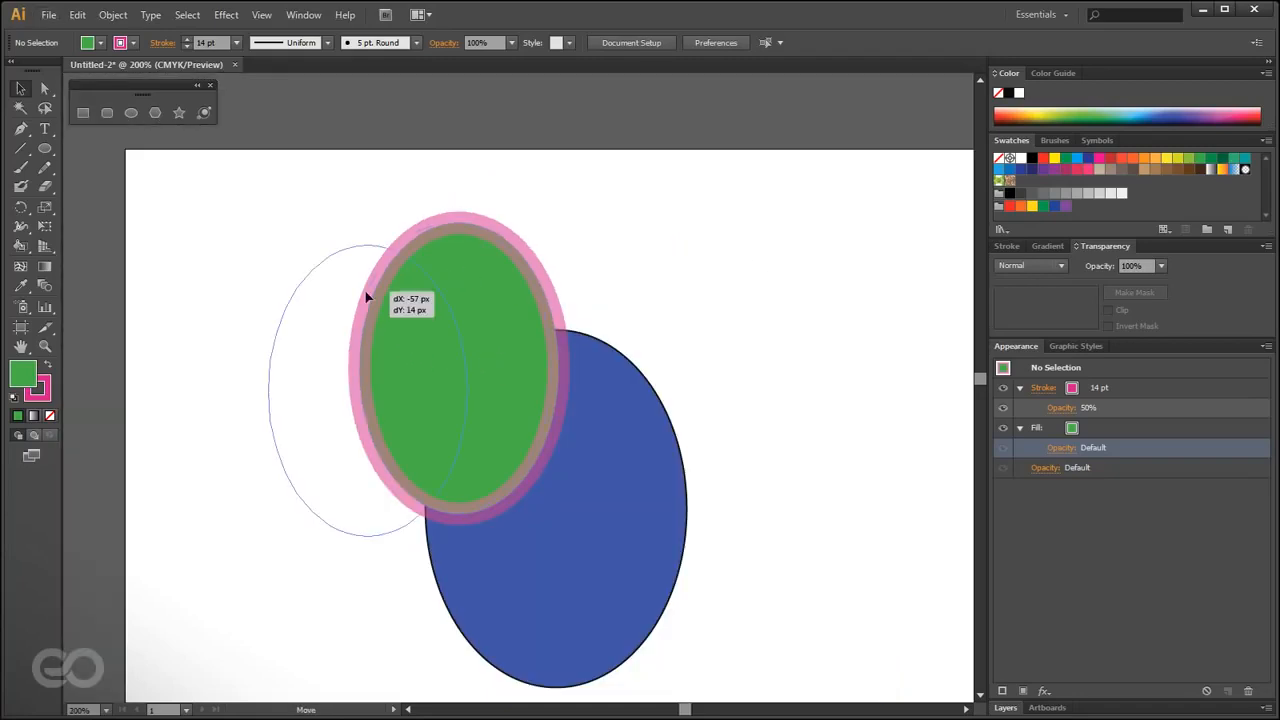
drag(451, 277, 340, 303)
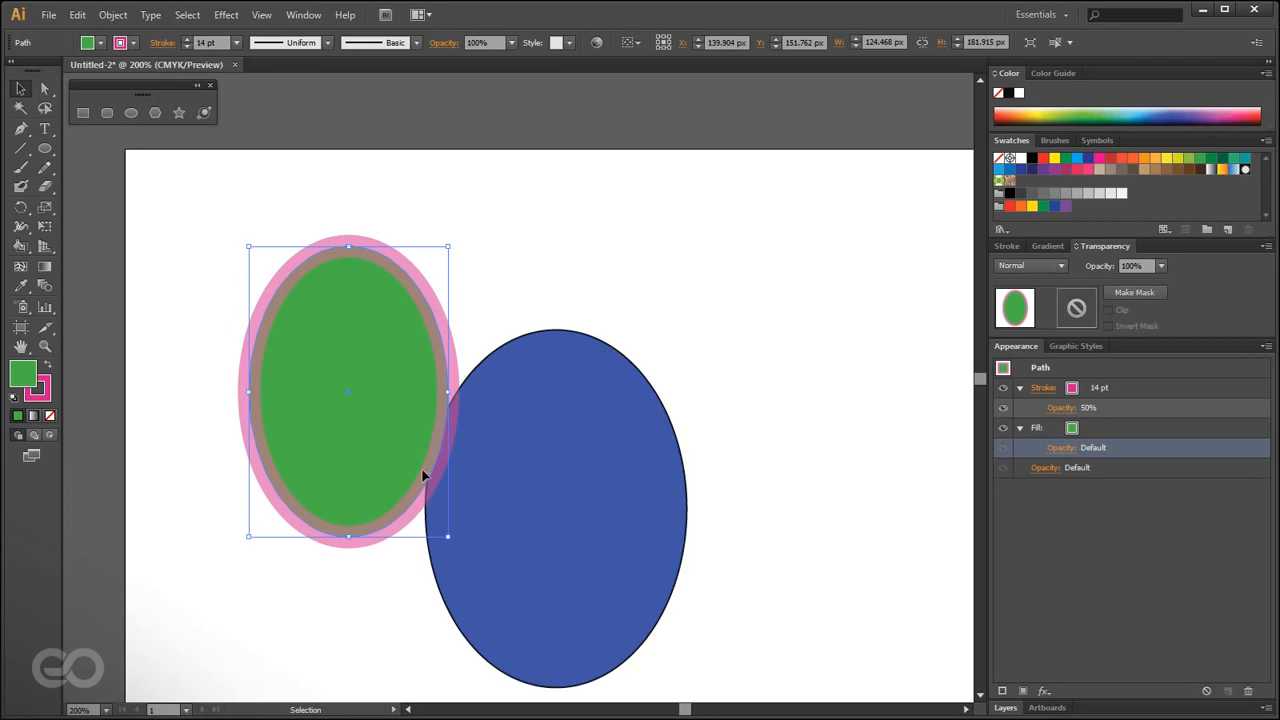
drag(341, 449, 308, 529)
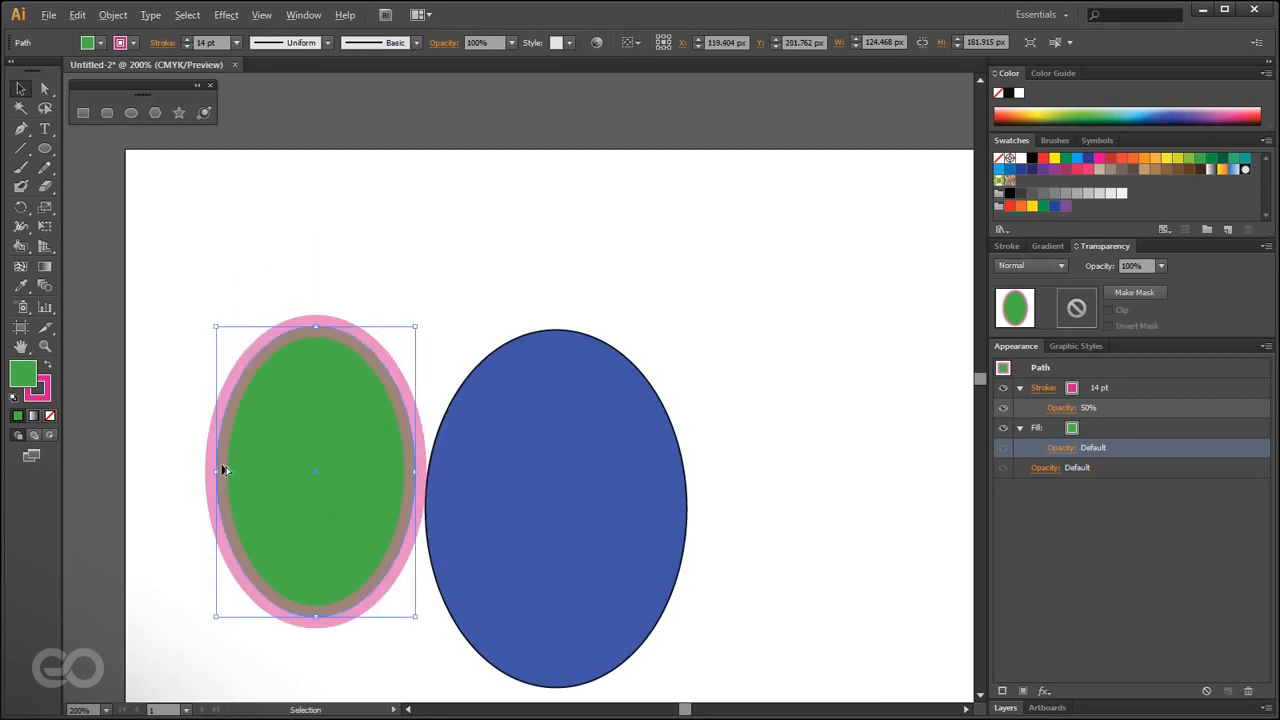
alt+scroll(221, 468, down, 1)
alt+scroll(191, 474, up, 1)
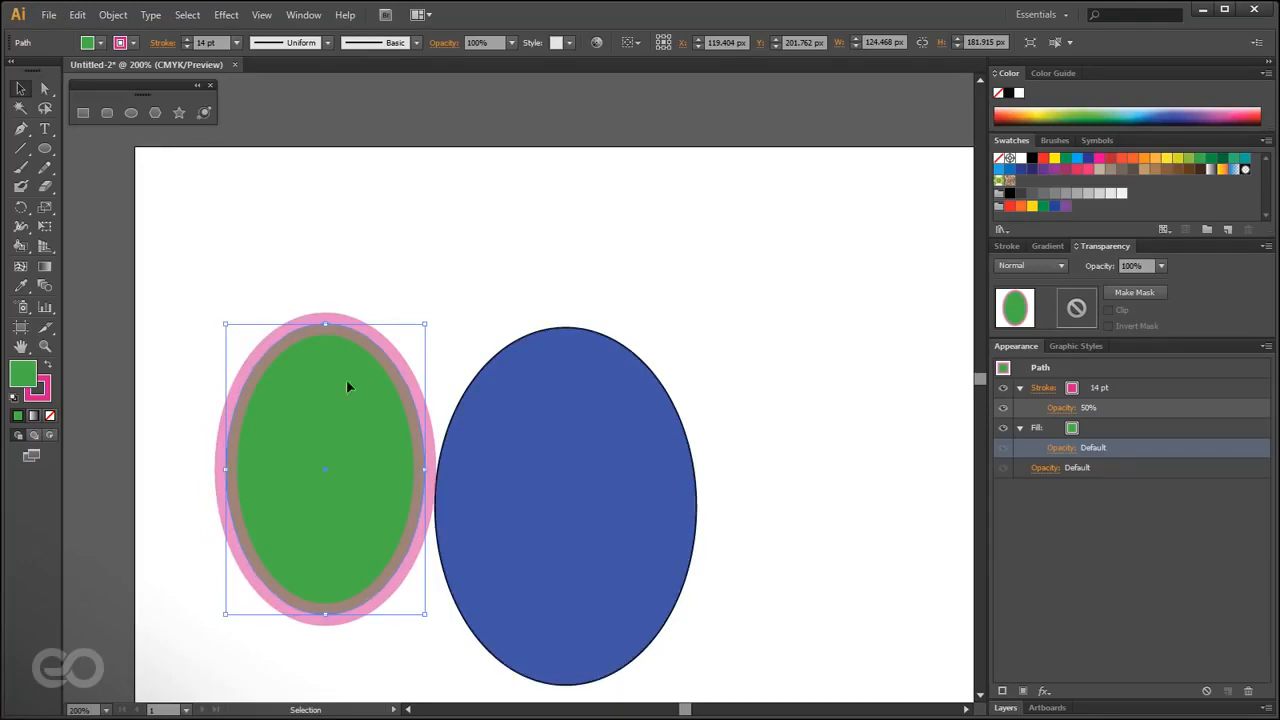
drag(360, 512, 369, 437)
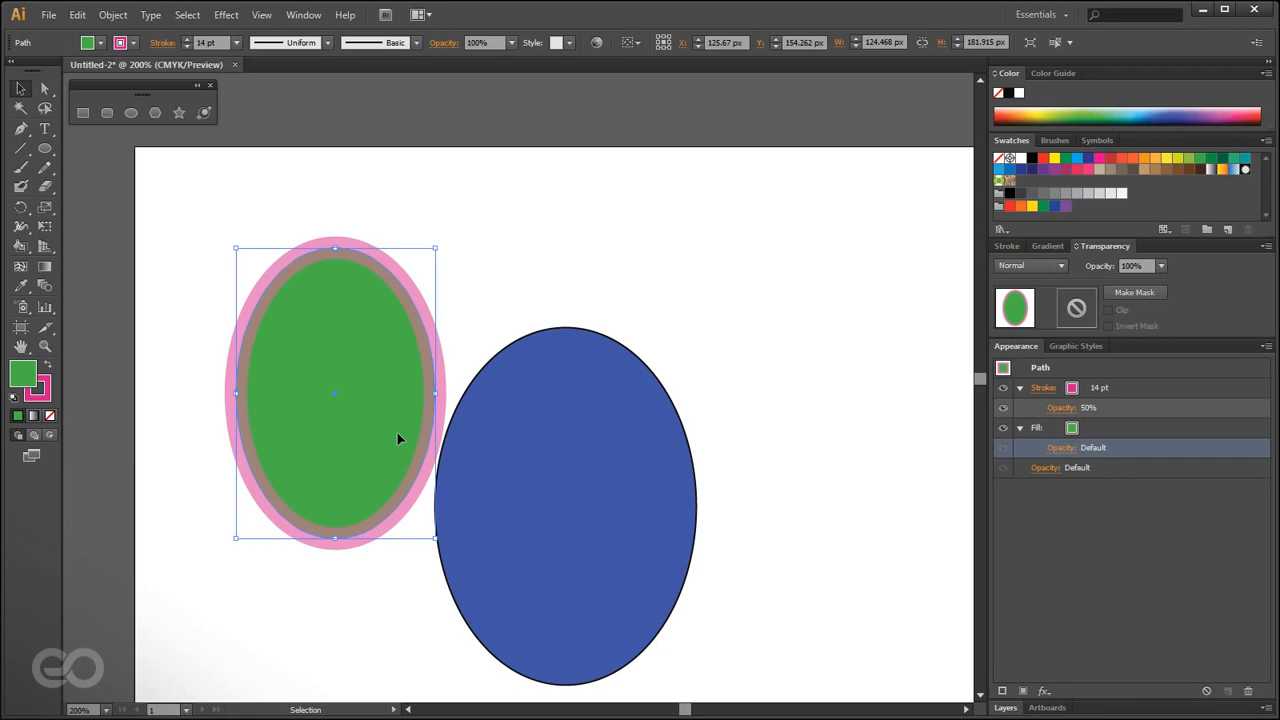
- Delete the green ellipse and the blue ellipse from the artboard
key(Delete)
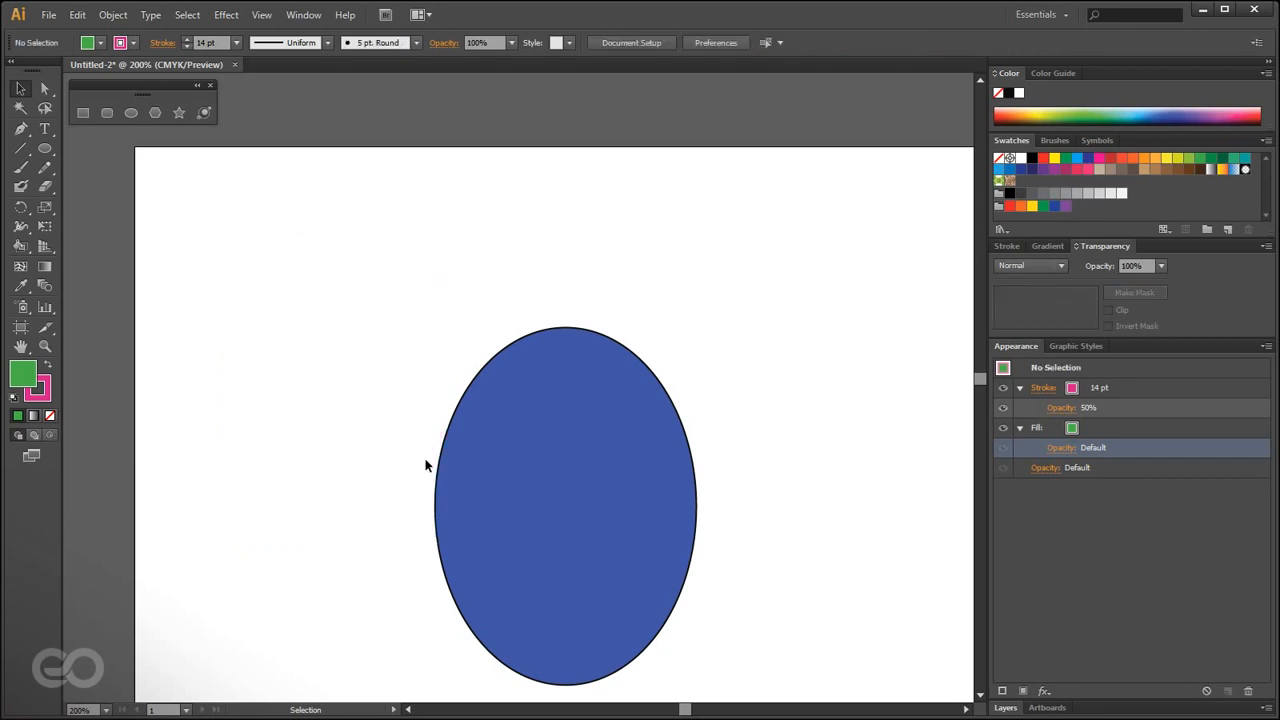
click(436, 486)
key(Delete)
- Draw a circle about 288 px wide and one about 156 px wide overlapping its upper-right edge, filling the smaller one light teal
scroll(194, 392, down, 1)
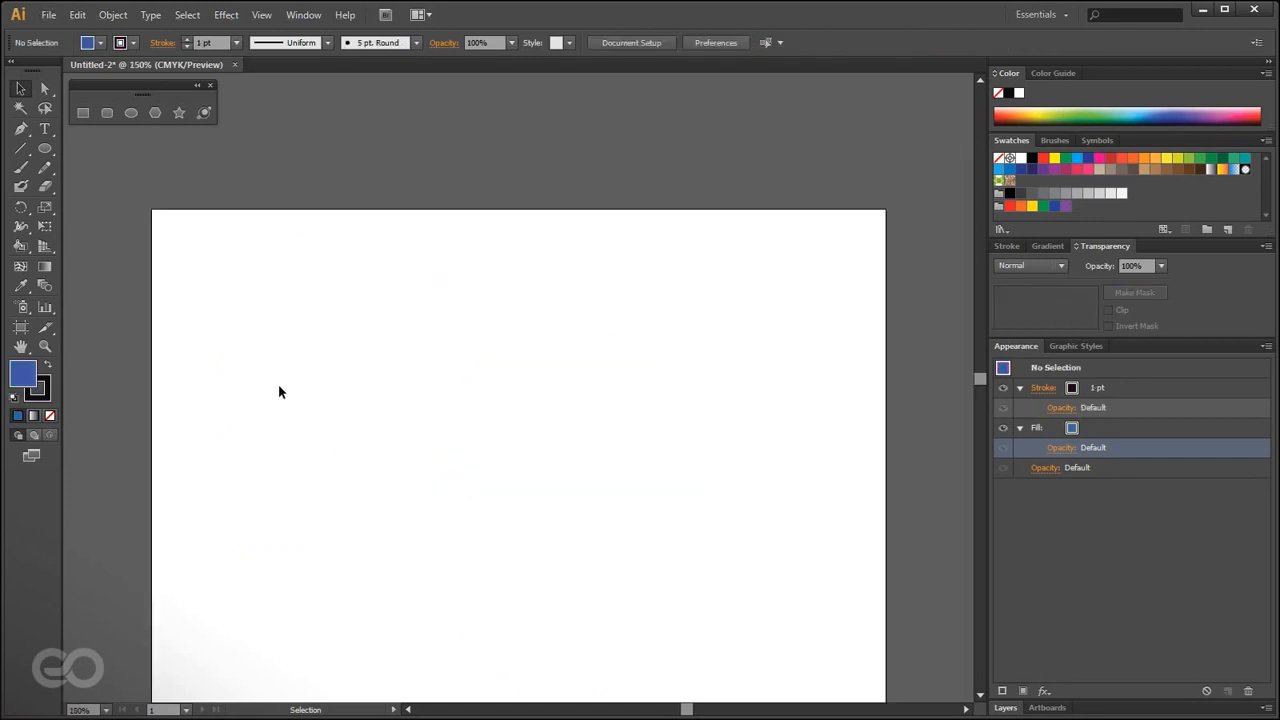
key(l)
drag(322, 348, 668, 692)
drag(744, 327, 557, 513)
click(20, 88)
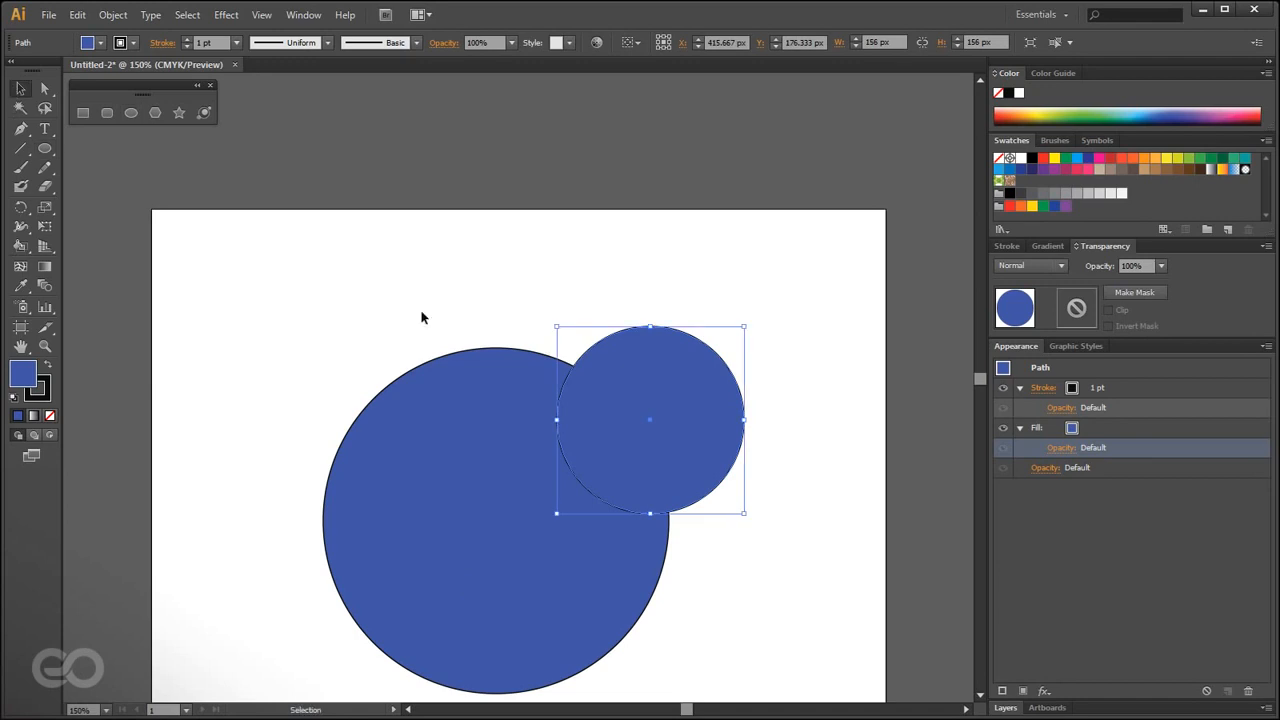
click(1128, 110)
click(409, 338)
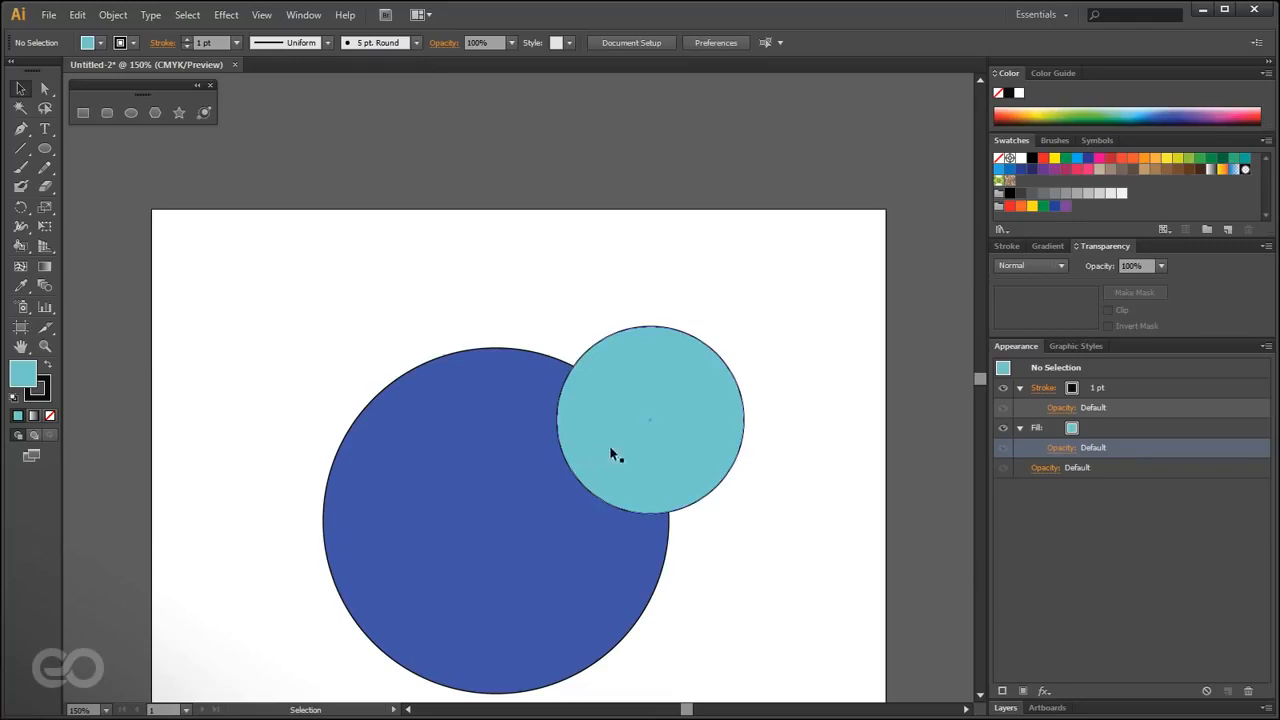
- Show the Pathfinder panel and dock it beside the Color and Swatches panels
click(294, 17)
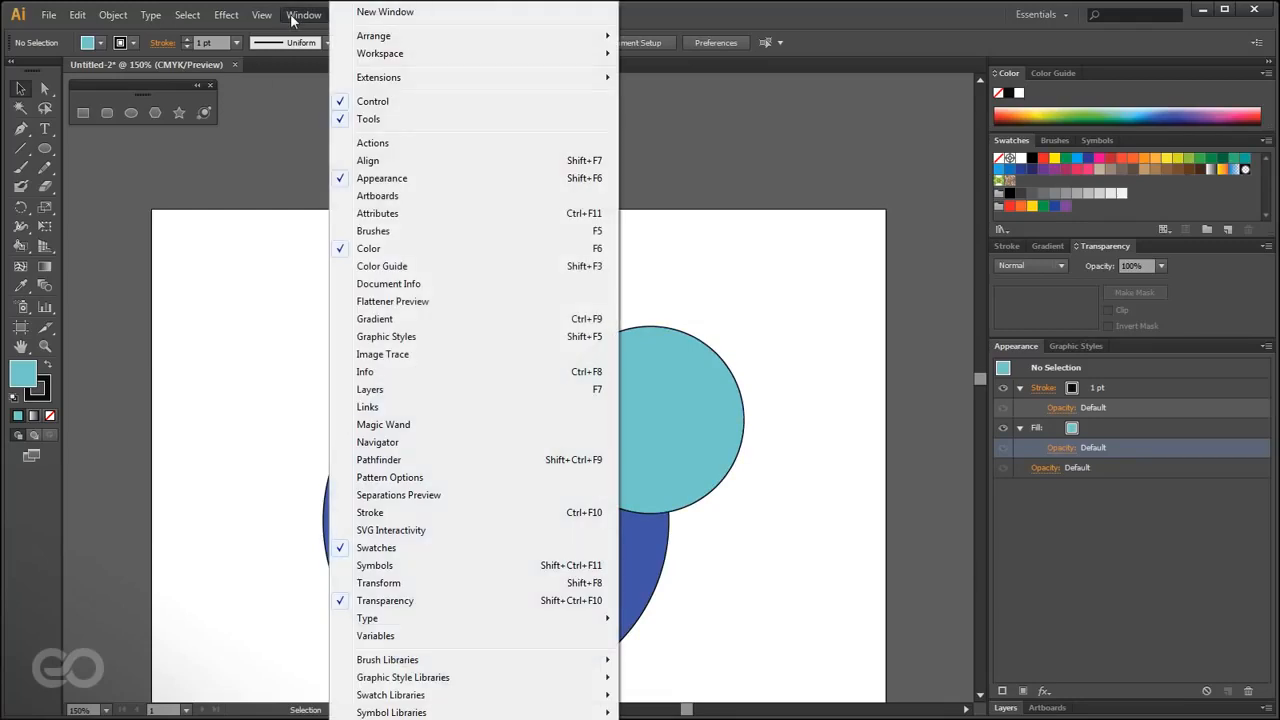
click(383, 463)
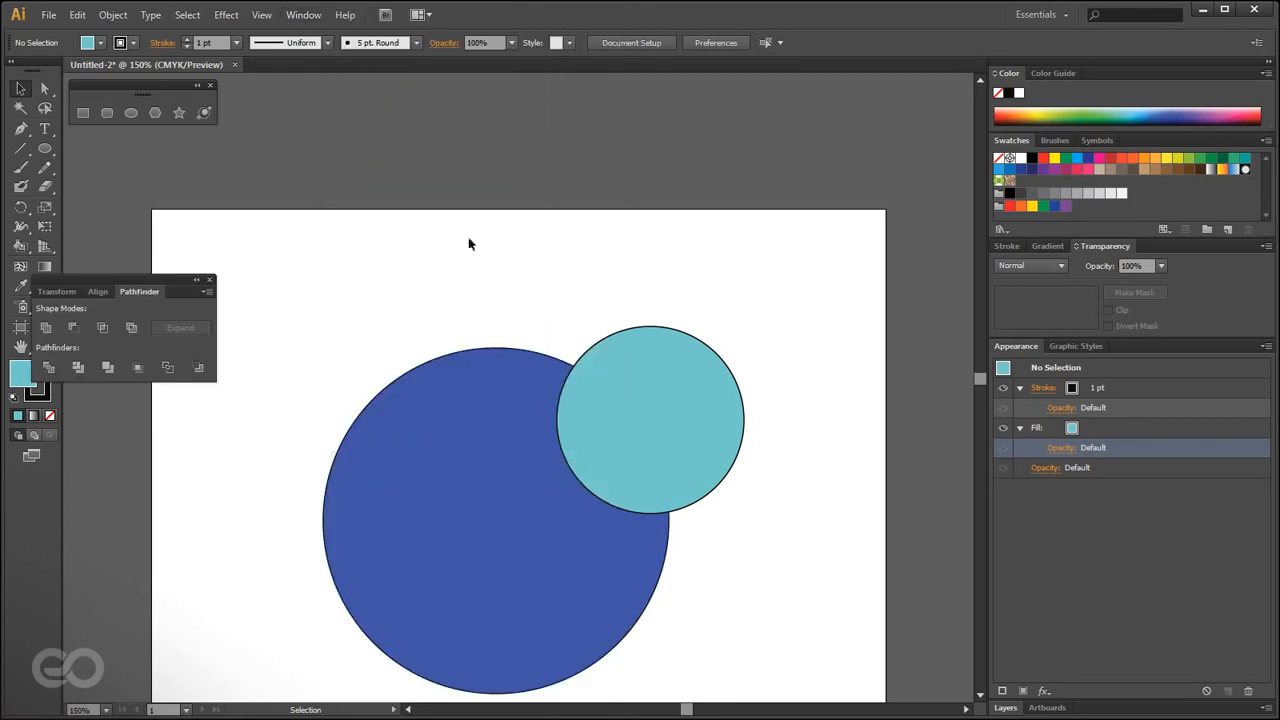
drag(148, 294, 986, 112)
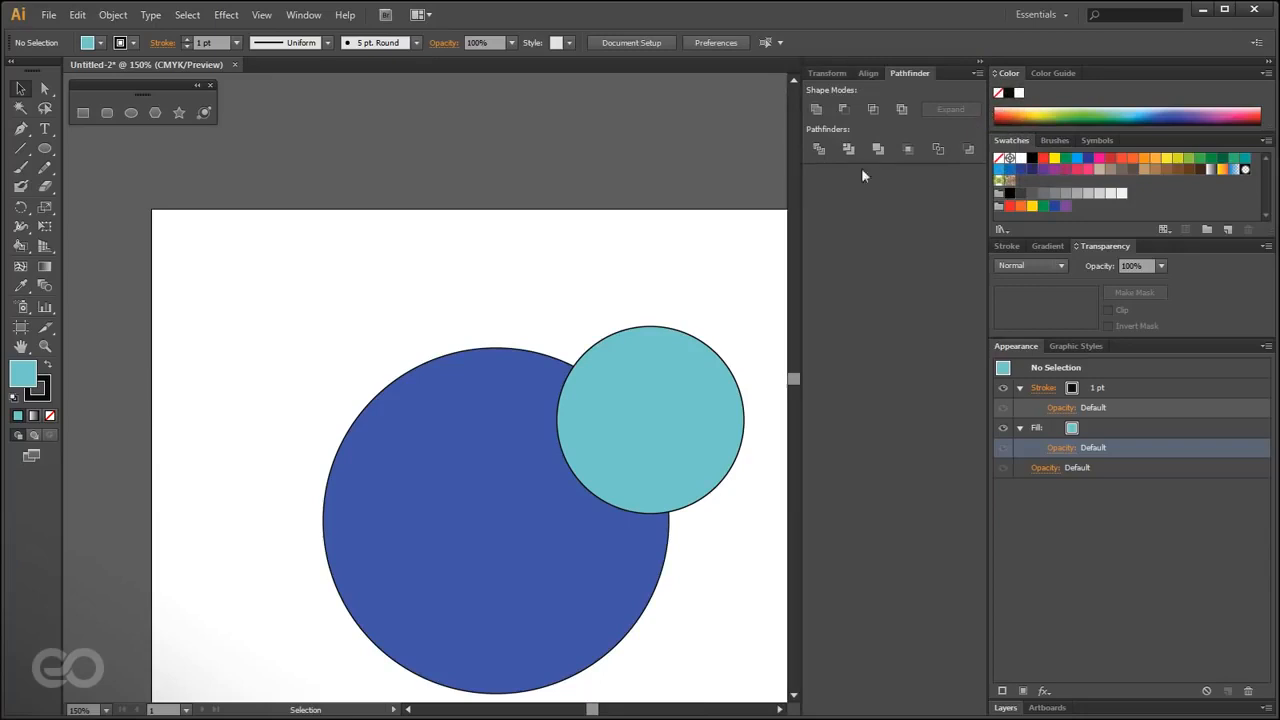
drag(451, 557, 314, 431)
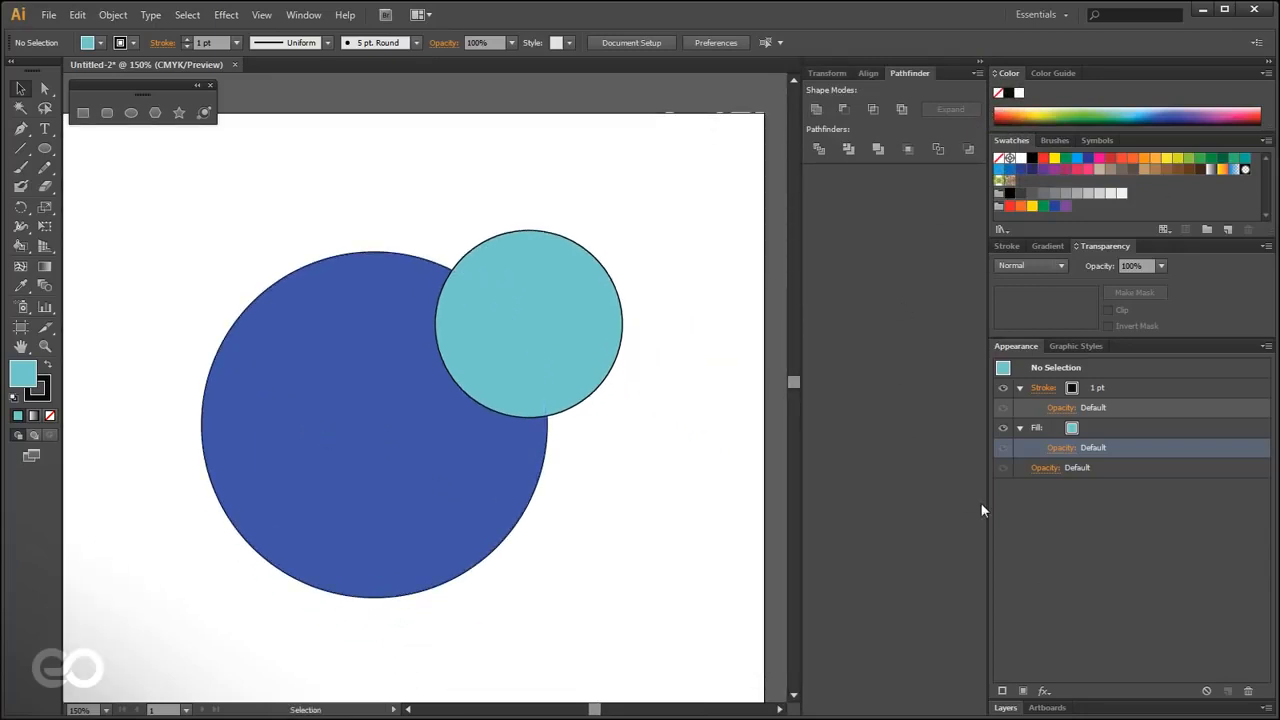
click(306, 18)
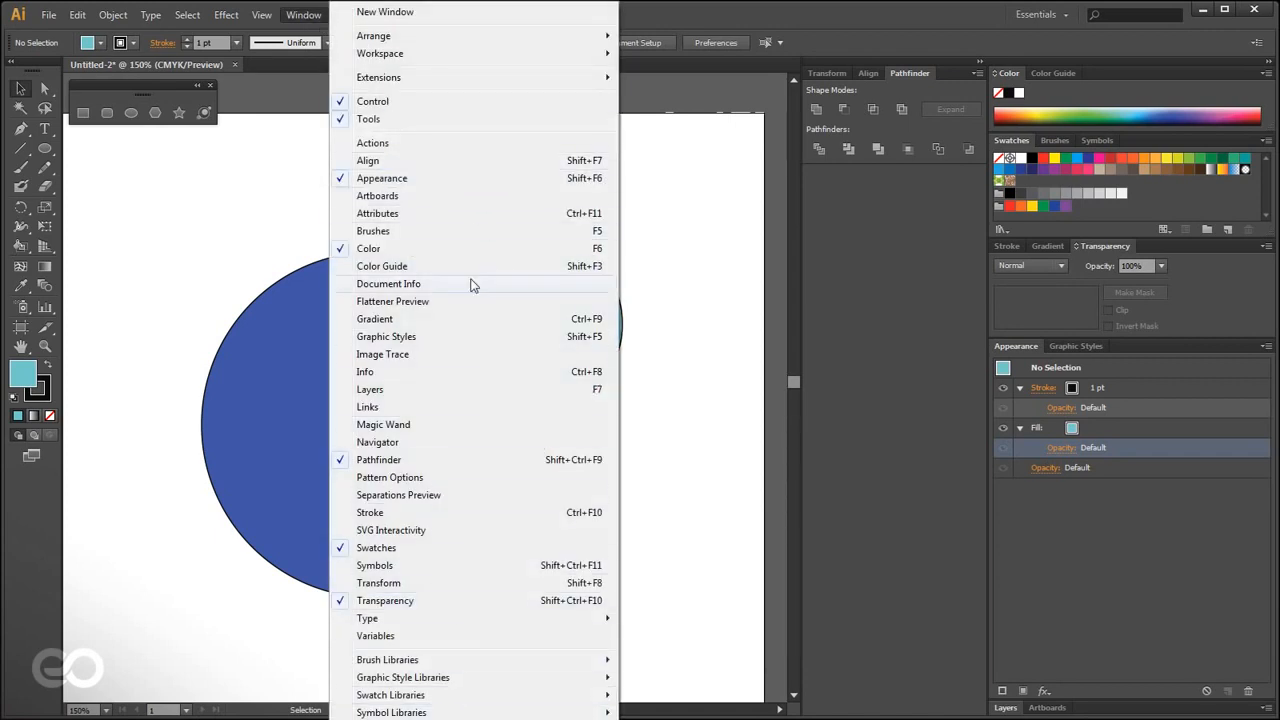
mouse_move(488, 714)
click(155, 284)
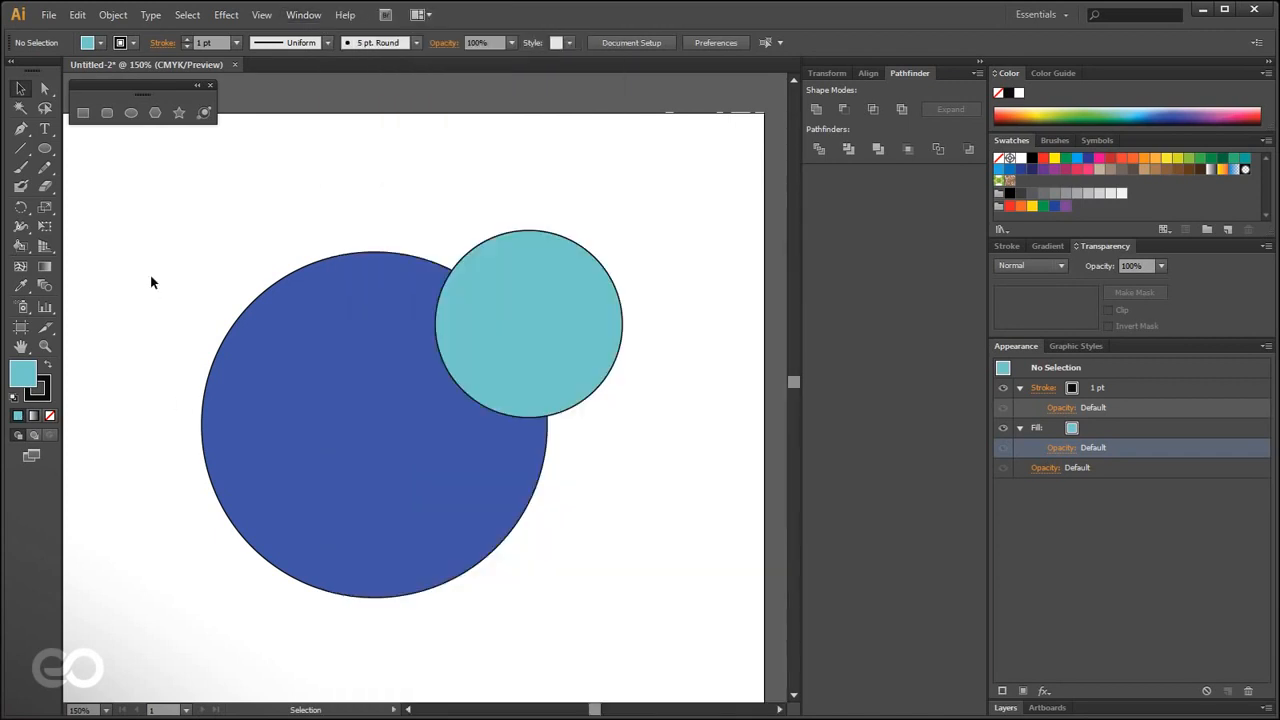
scroll(310, 375, down, 1)
scroll(165, 371, up, 1)
click(396, 384)
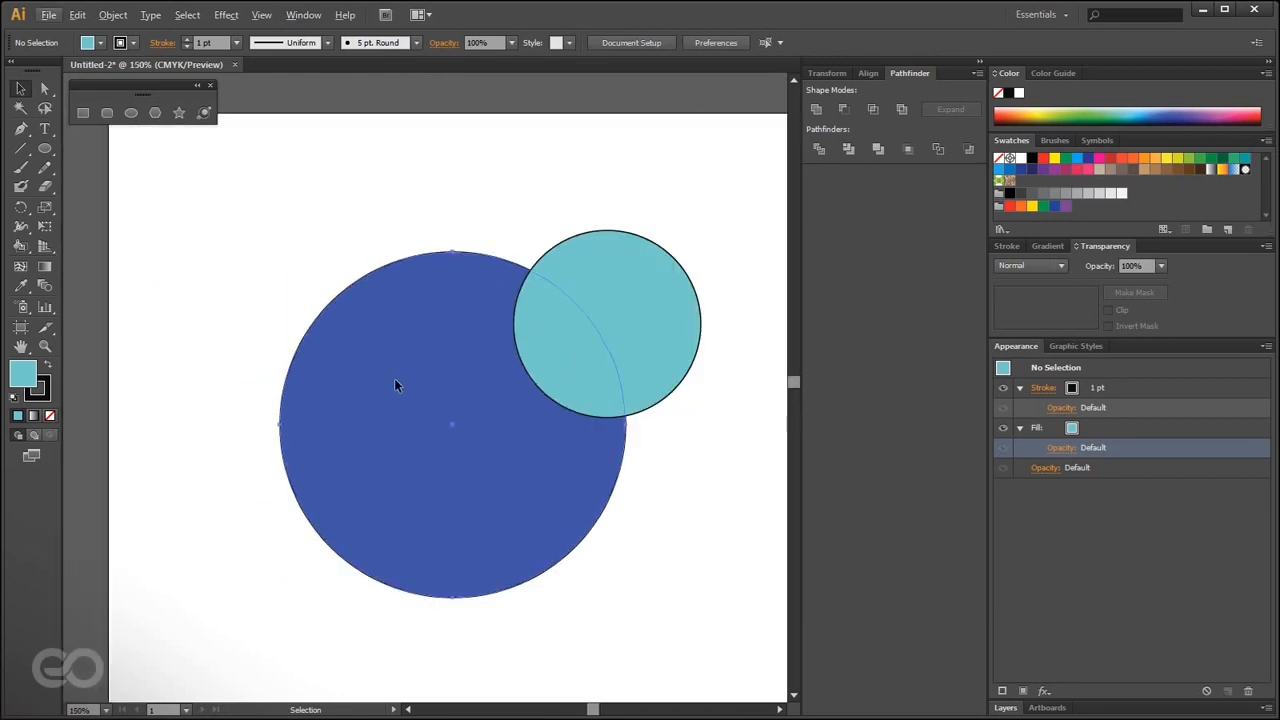
click(725, 640)
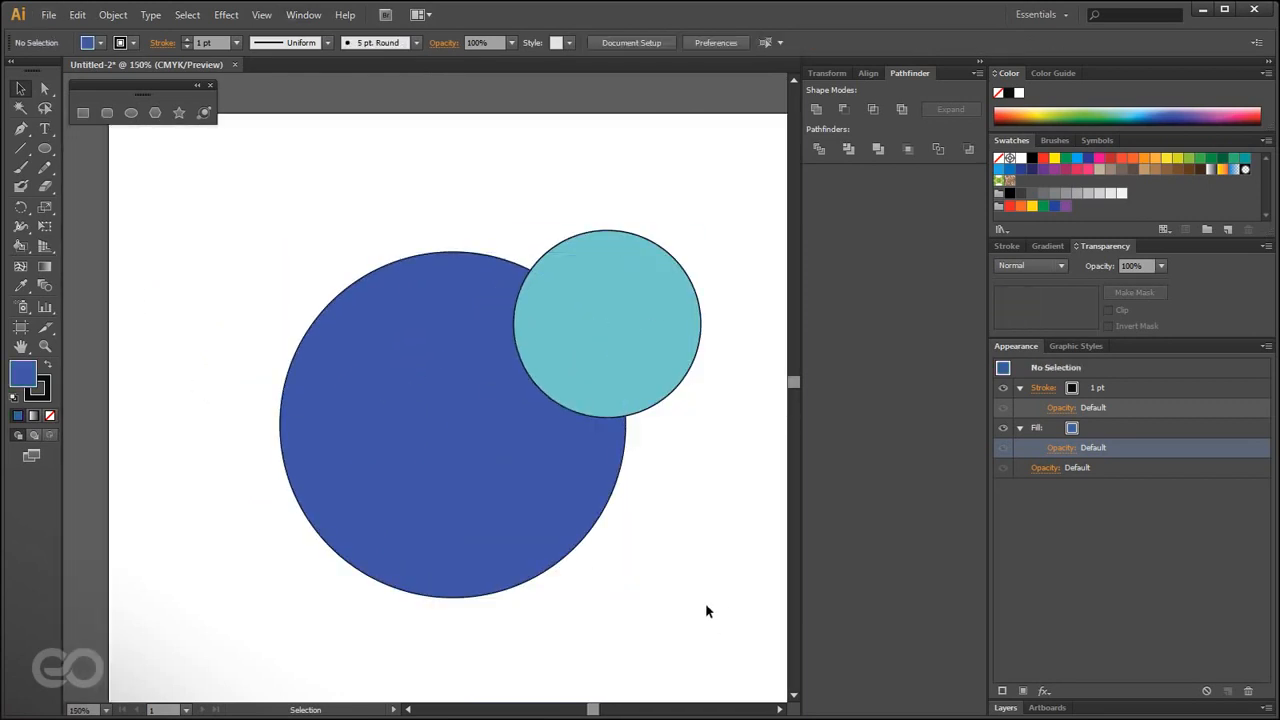
- Move the teal circle up to about Y 158 px and subtract it from the blue circle with Pathfinder's Minus Front
mouse_move(580, 321)
mouse_down()
mouse_move(606, 296)
mouse_move(592, 309)
mouse_up()
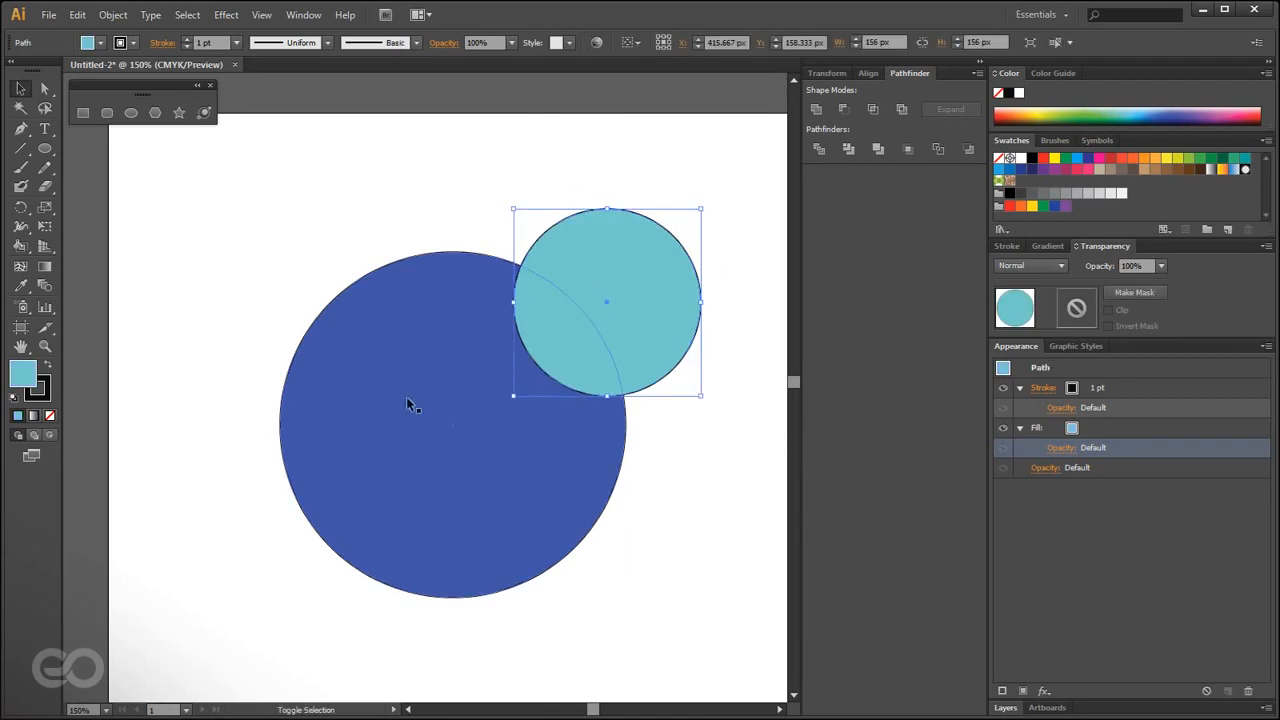
scroll(327, 454, down, 1)
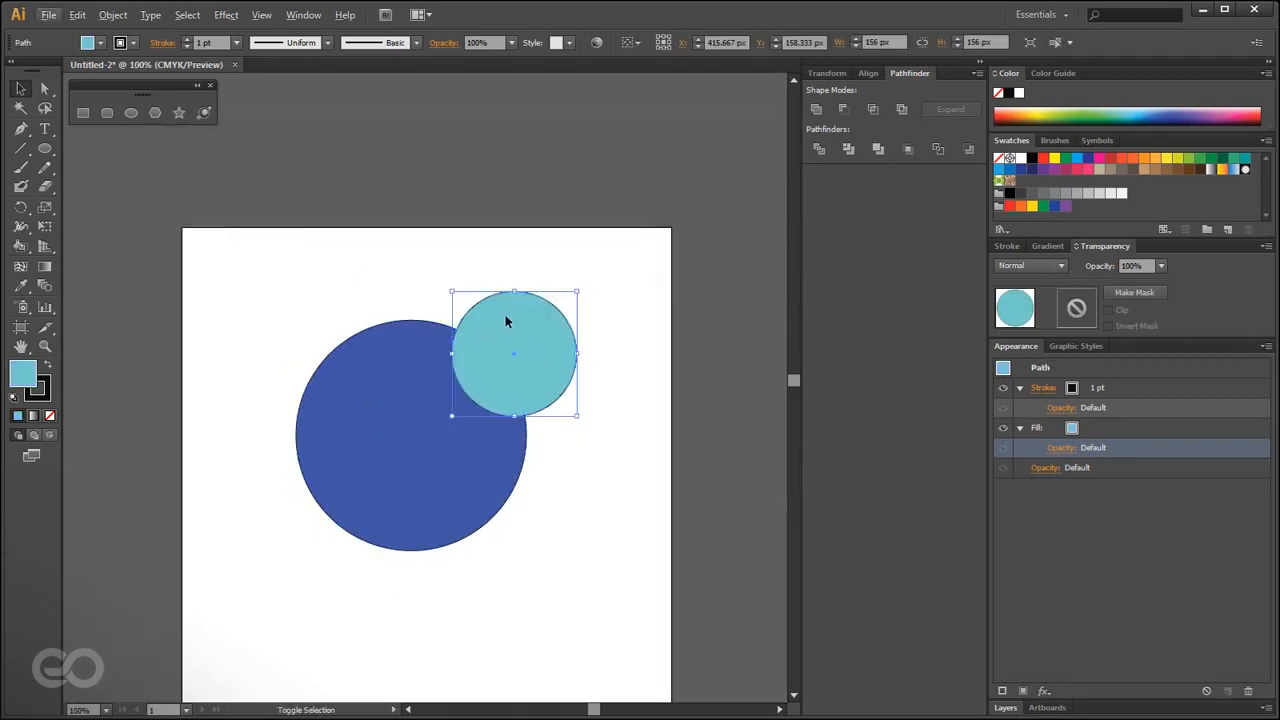
shift+click(405, 490)
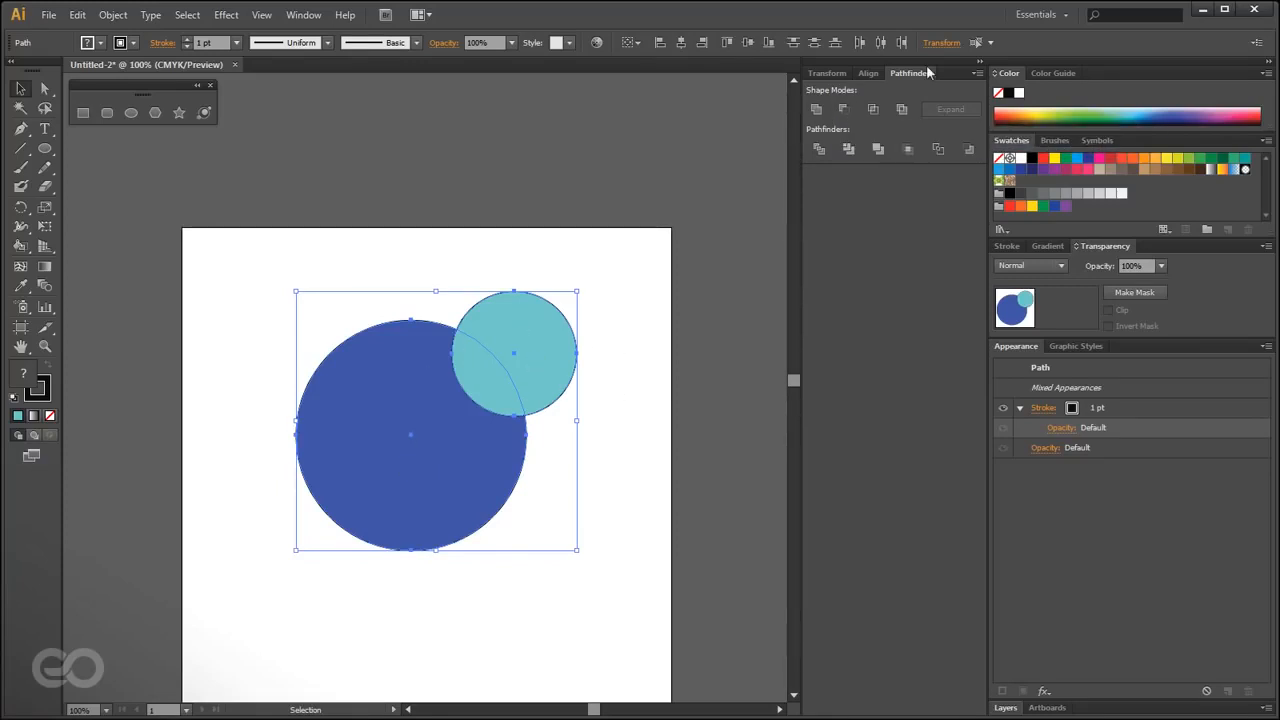
click(846, 111)
click(586, 503)
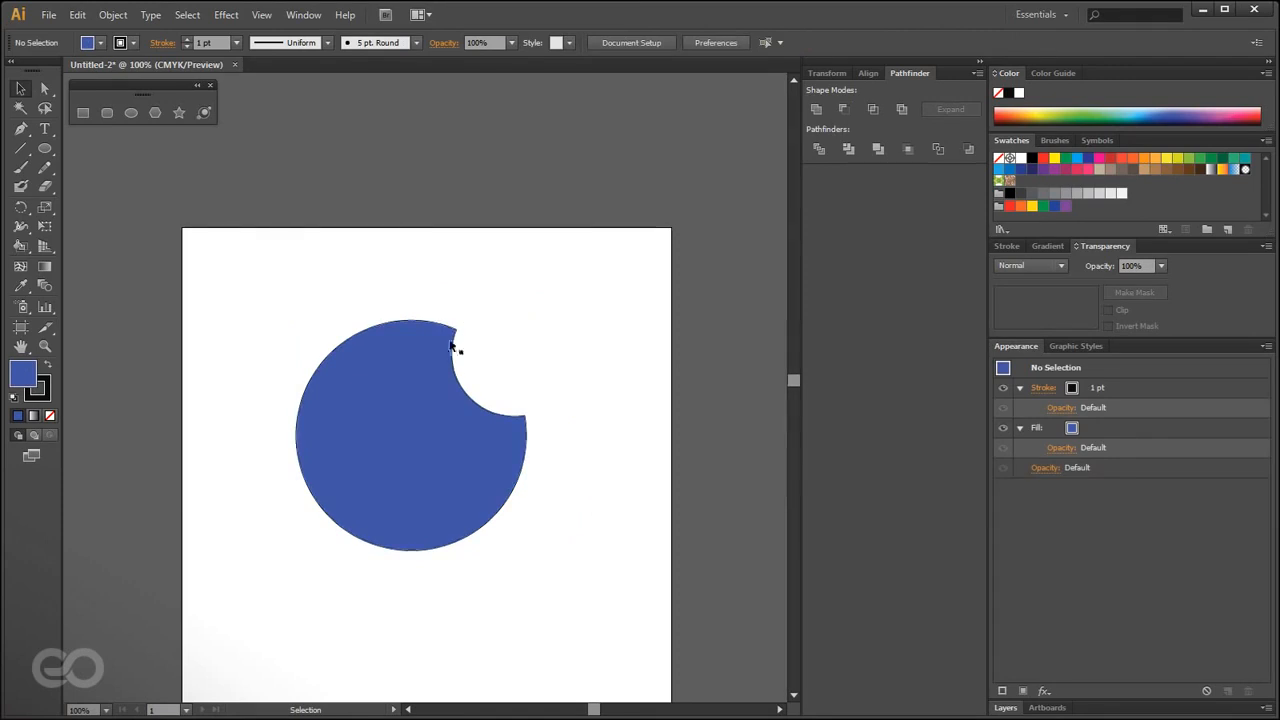
- Show the cut blue shape in an enlarged Layers panel and highlight its path under Layer 1
click(490, 418)
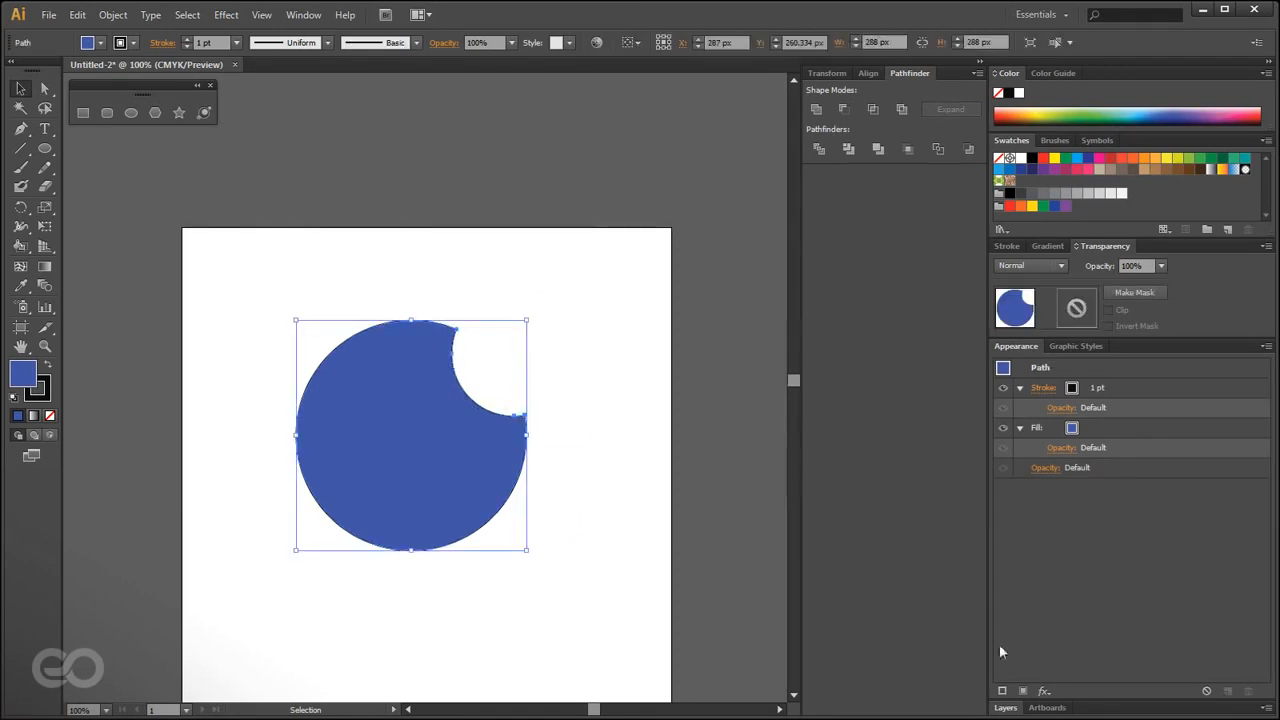
click(1005, 707)
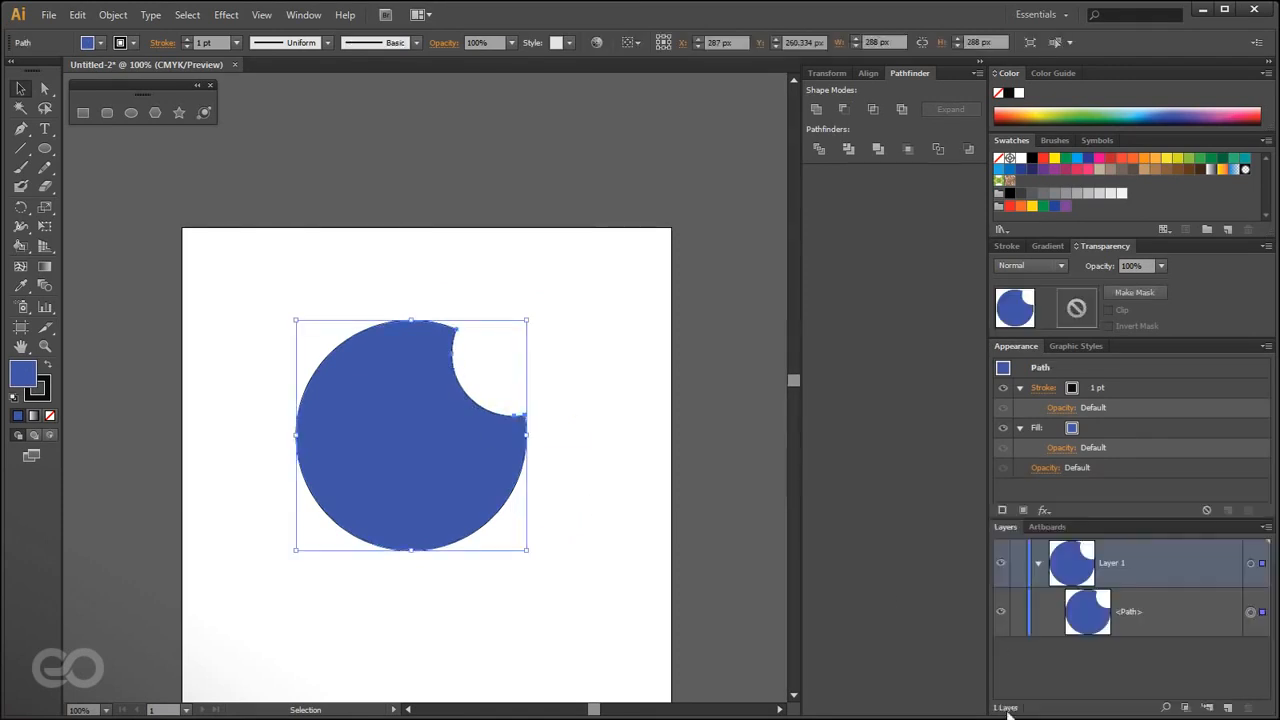
drag(1143, 518, 1143, 454)
click(1157, 550)
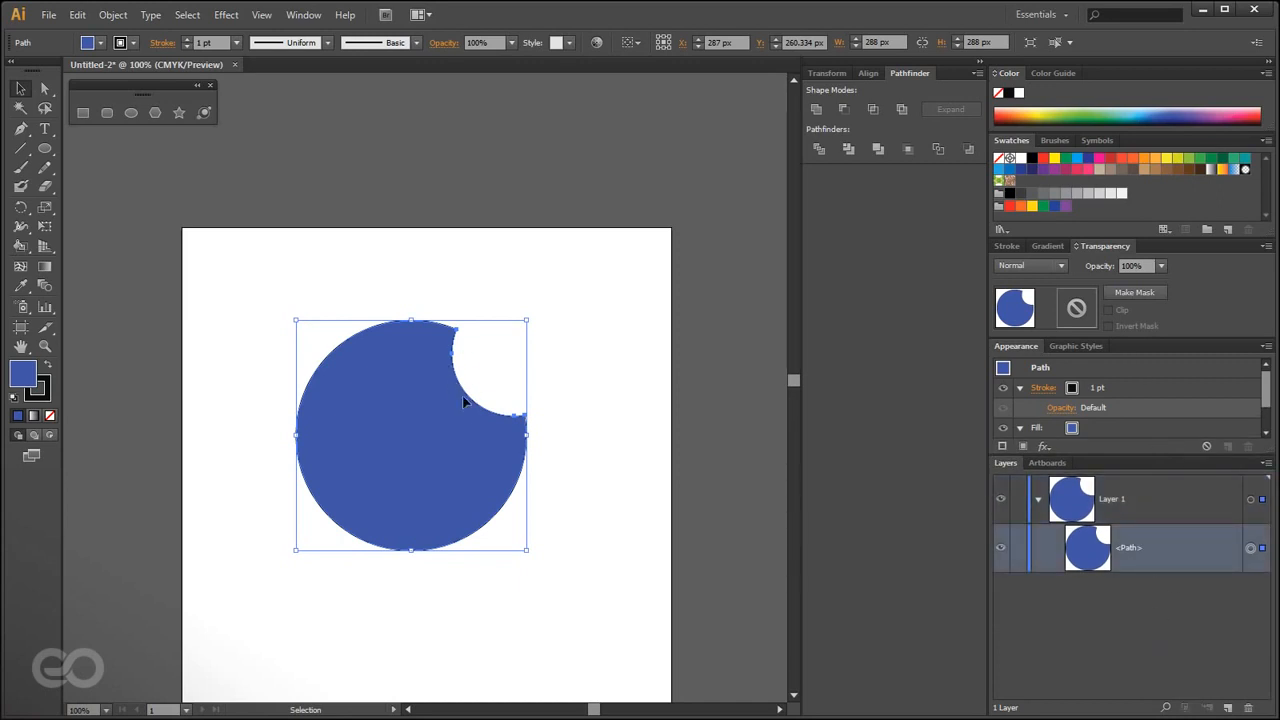
- Delete the cut blue shape, and check the empty artboard in Outline view before returning to Preview
click(605, 541)
click(311, 469)
key(Delete)
key(ctrl)
key(ctrl+y)
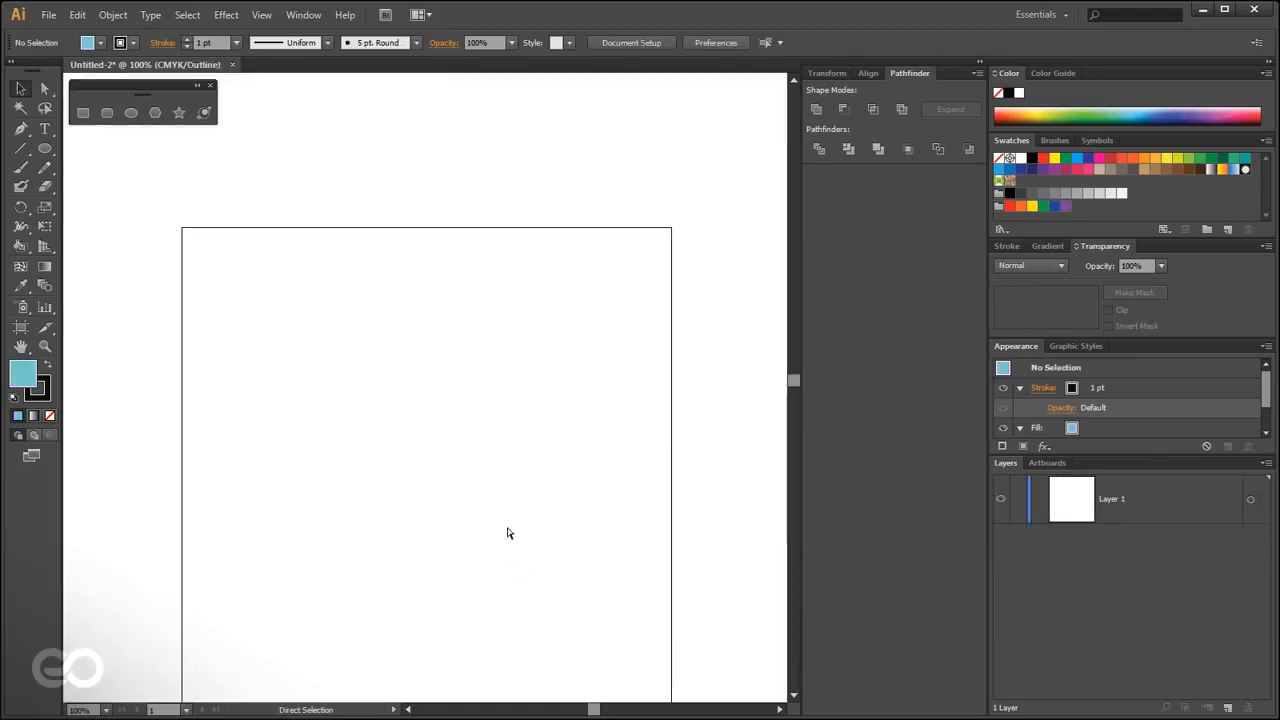
key(ctrl+y)
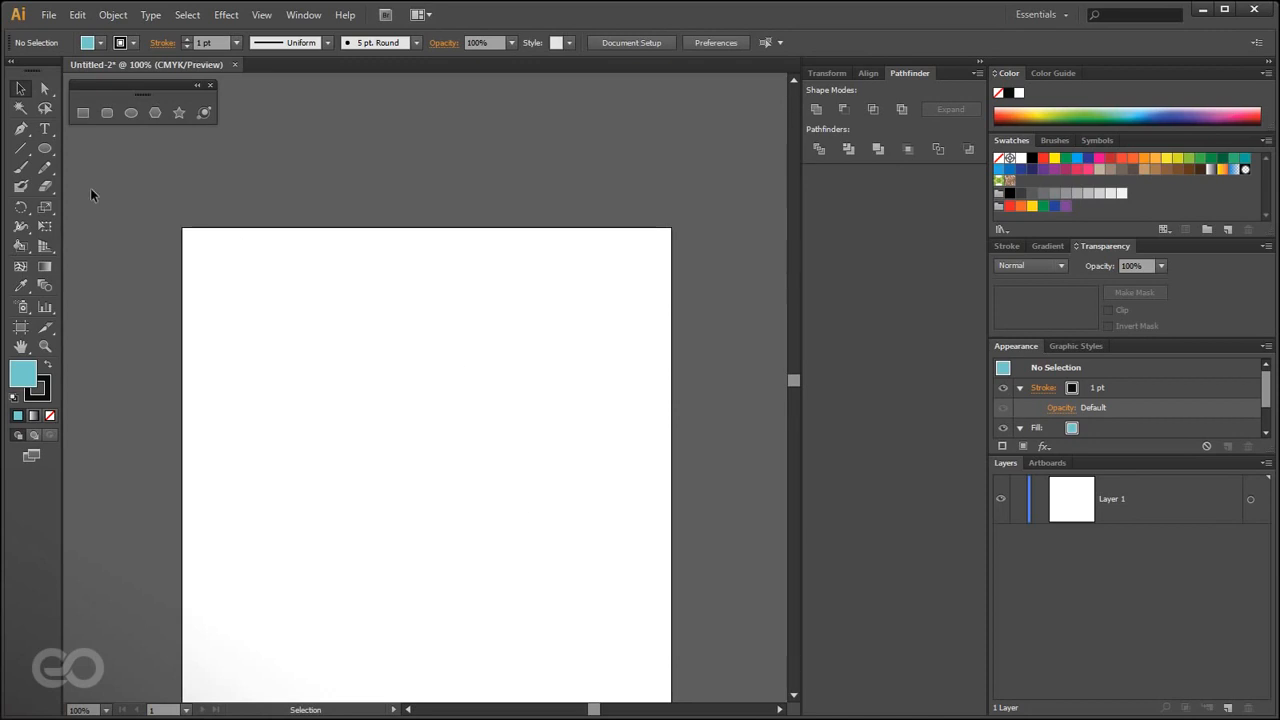
- Draw a circle about 386 px wide and one about 180 px wide overlapping its upper-right edge, filling the larger one dark blue
click(45, 148)
drag(429, 523, 490, 632)
drag(575, 333, 431, 477)
click(21, 88)
click(500, 529)
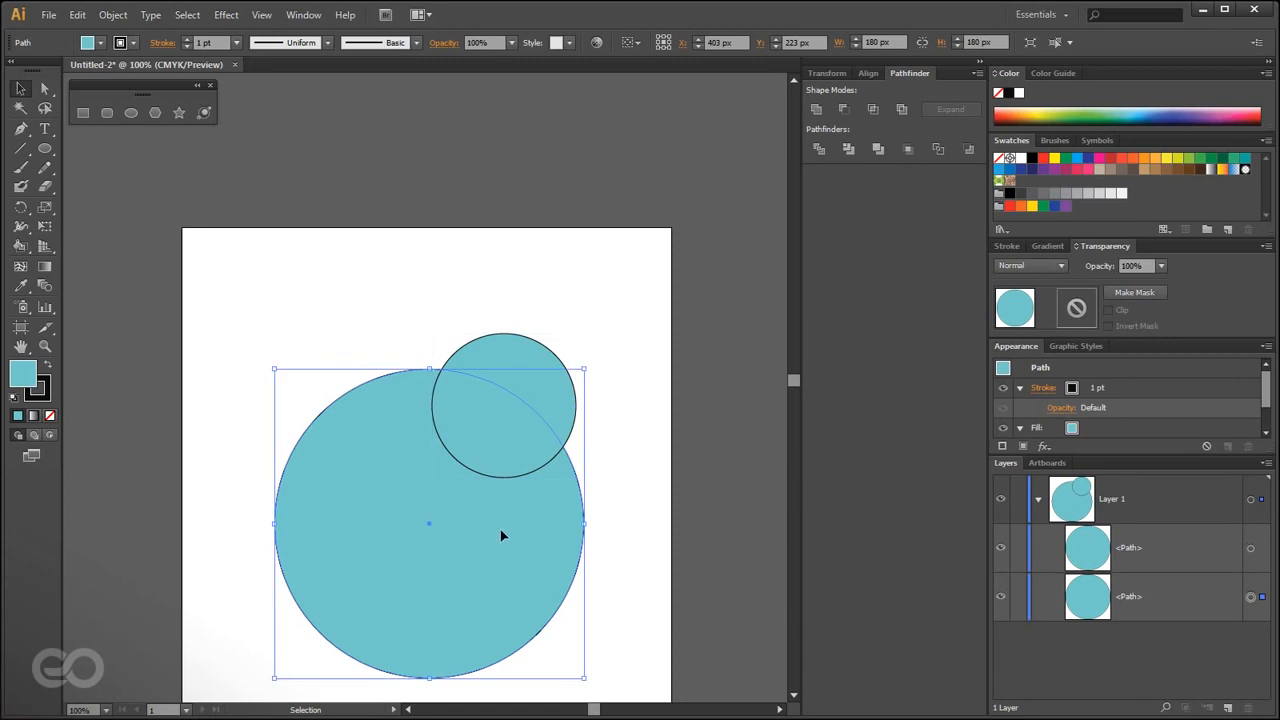
click(1164, 106)
click(542, 204)
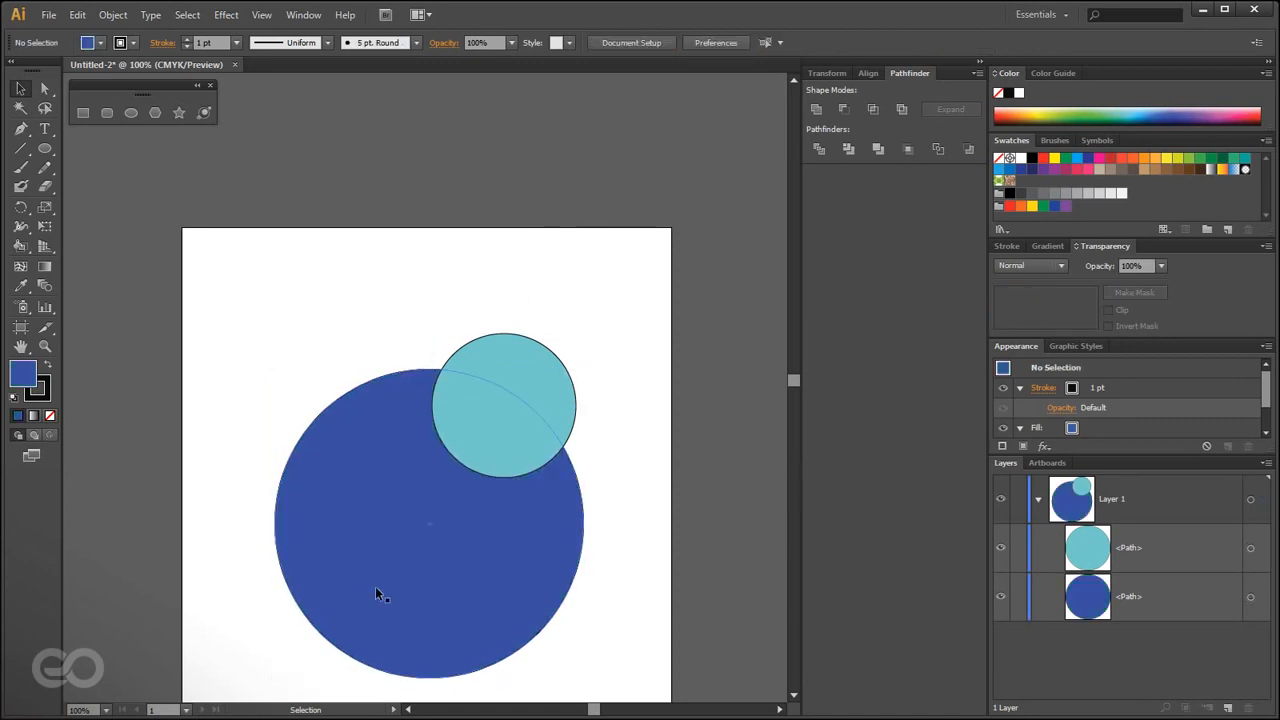
- Select both circles, try Pathfinder's Unite on them, and undo it
click(529, 389)
shift+click(487, 529)
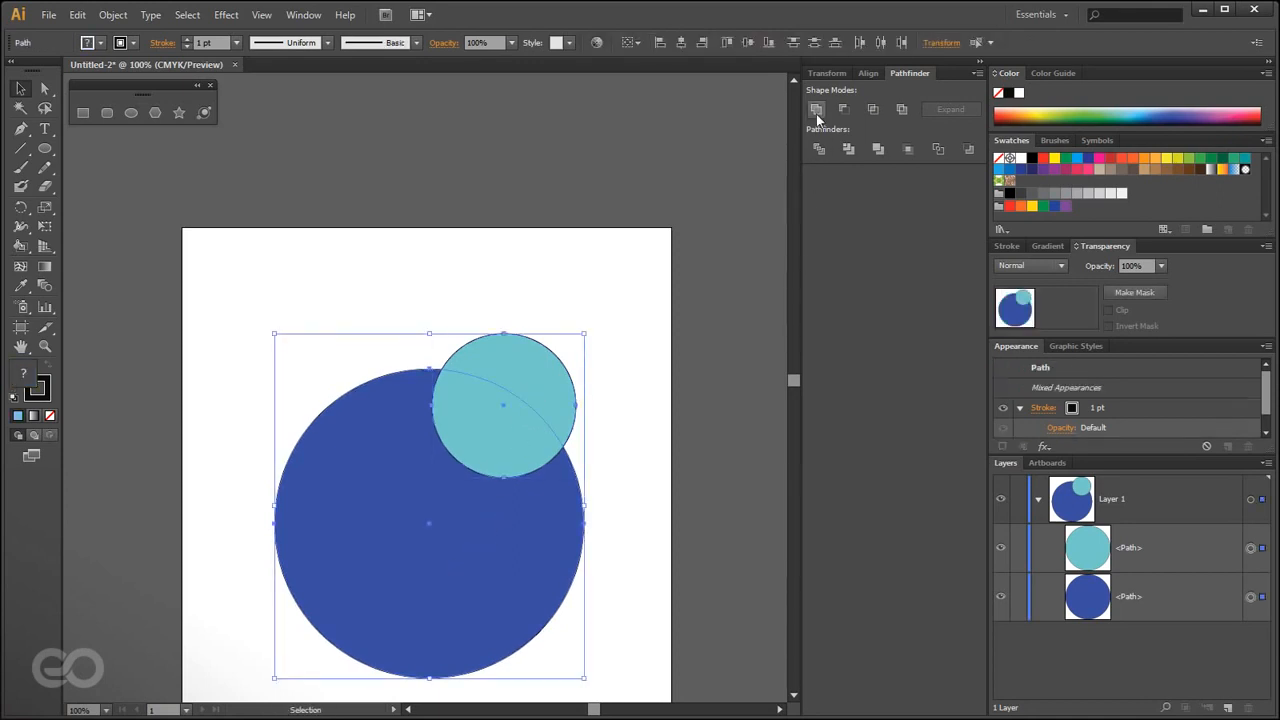
click(816, 113)
click(760, 435)
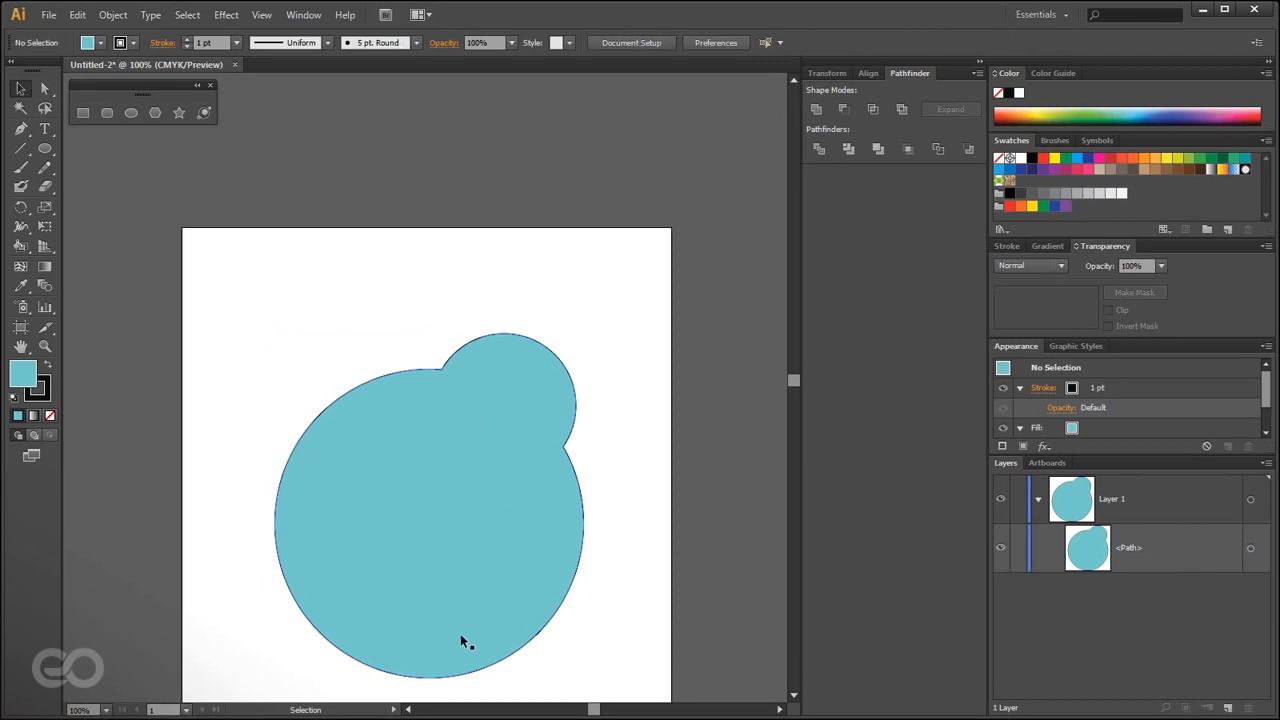
key(ctrl+z)
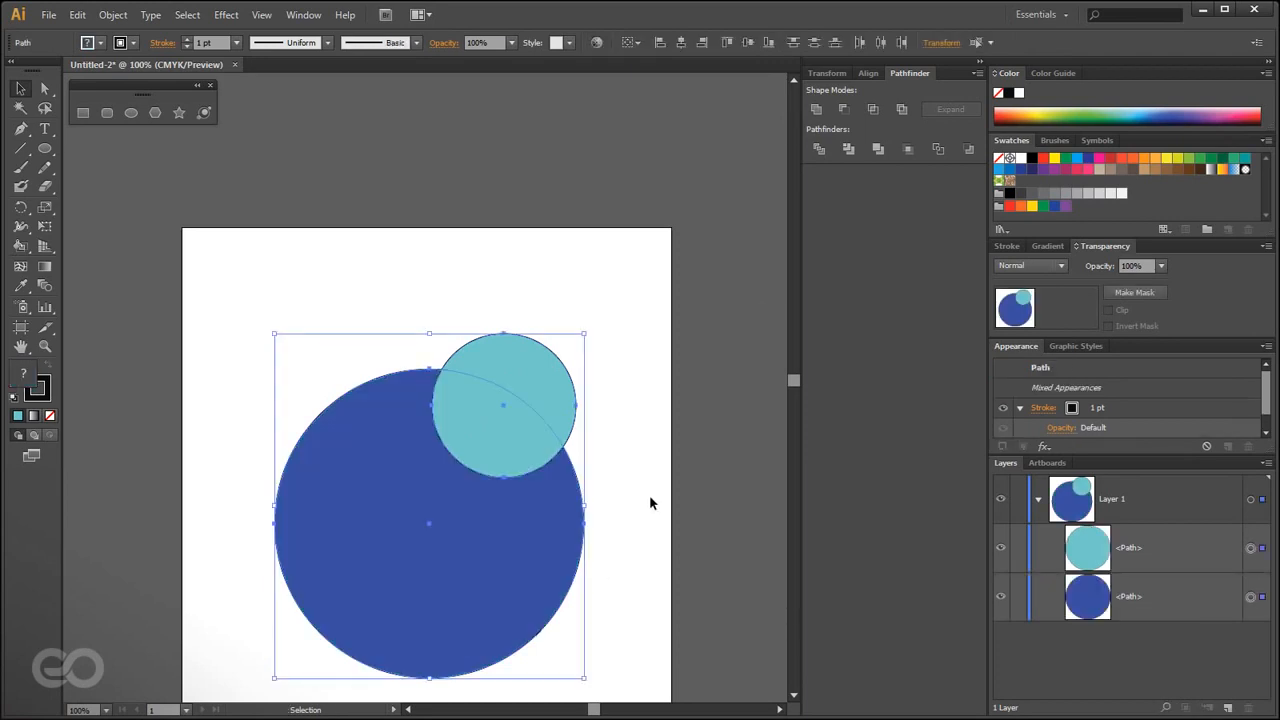
- Try Pathfinder's Intersect and Exclude shape modes on the two selected circles, undoing each one
click(873, 108)
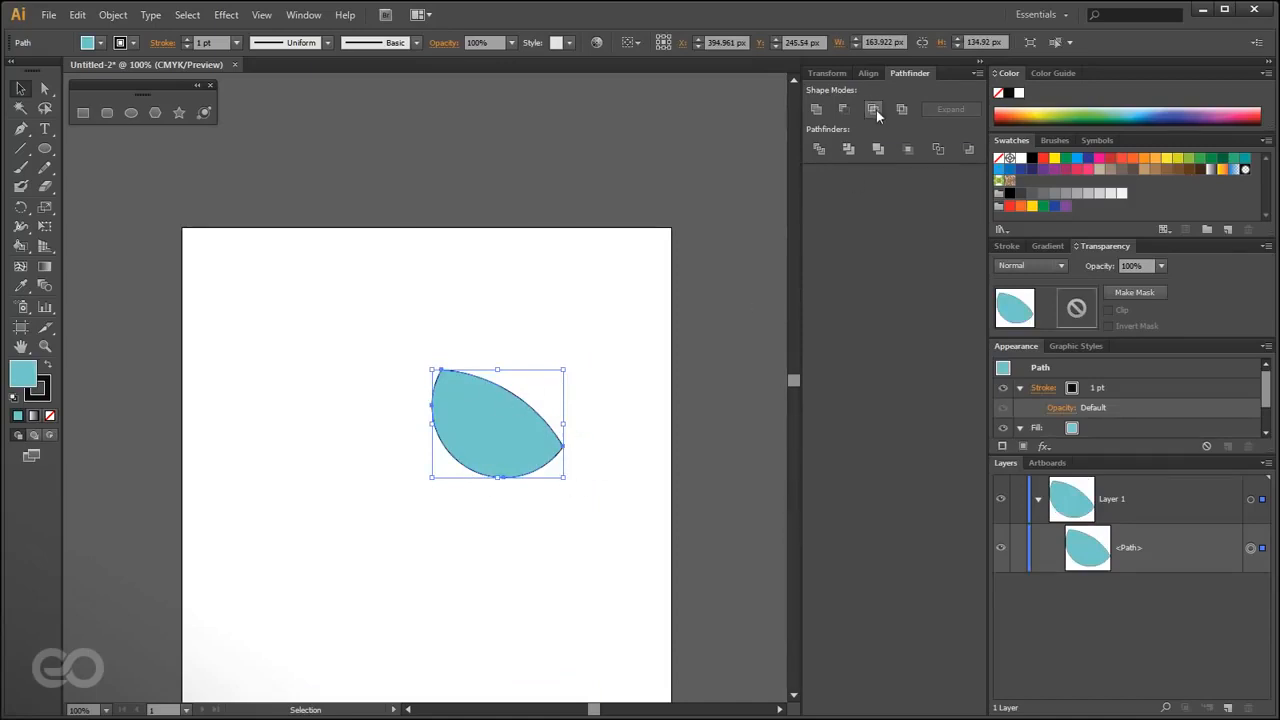
key(ctrl+z)
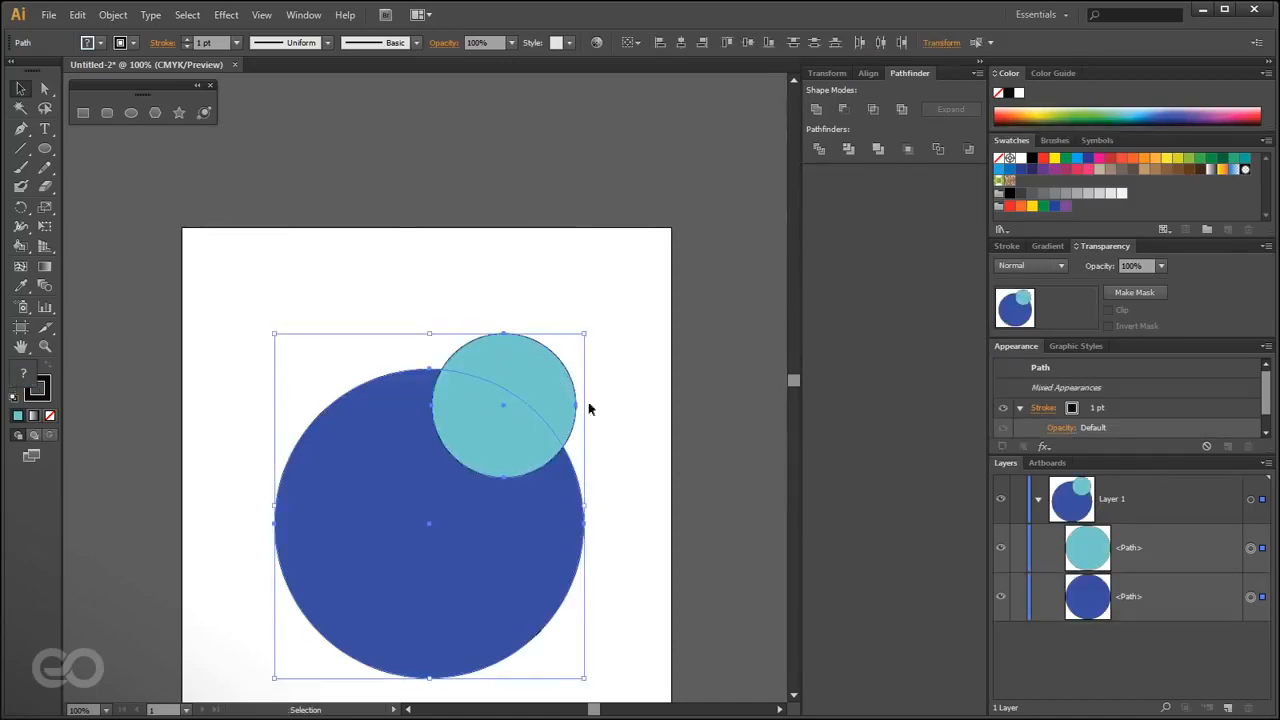
click(902, 109)
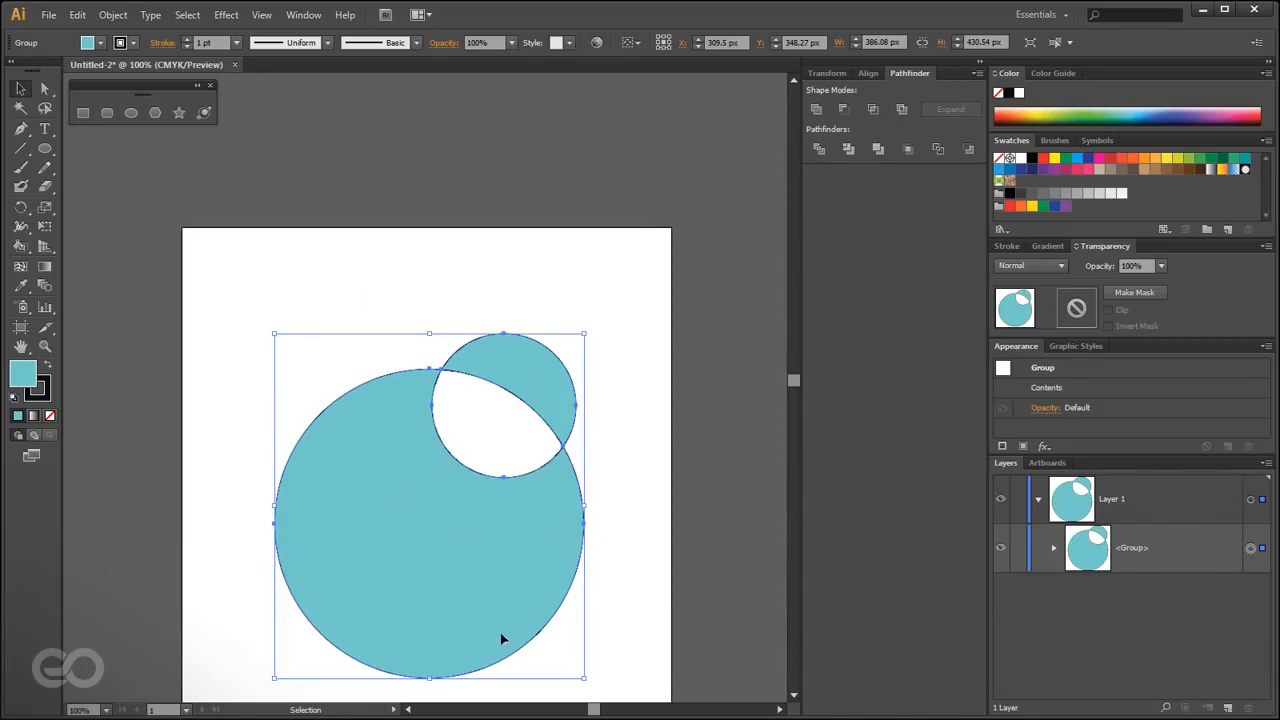
key(ctrl+z)
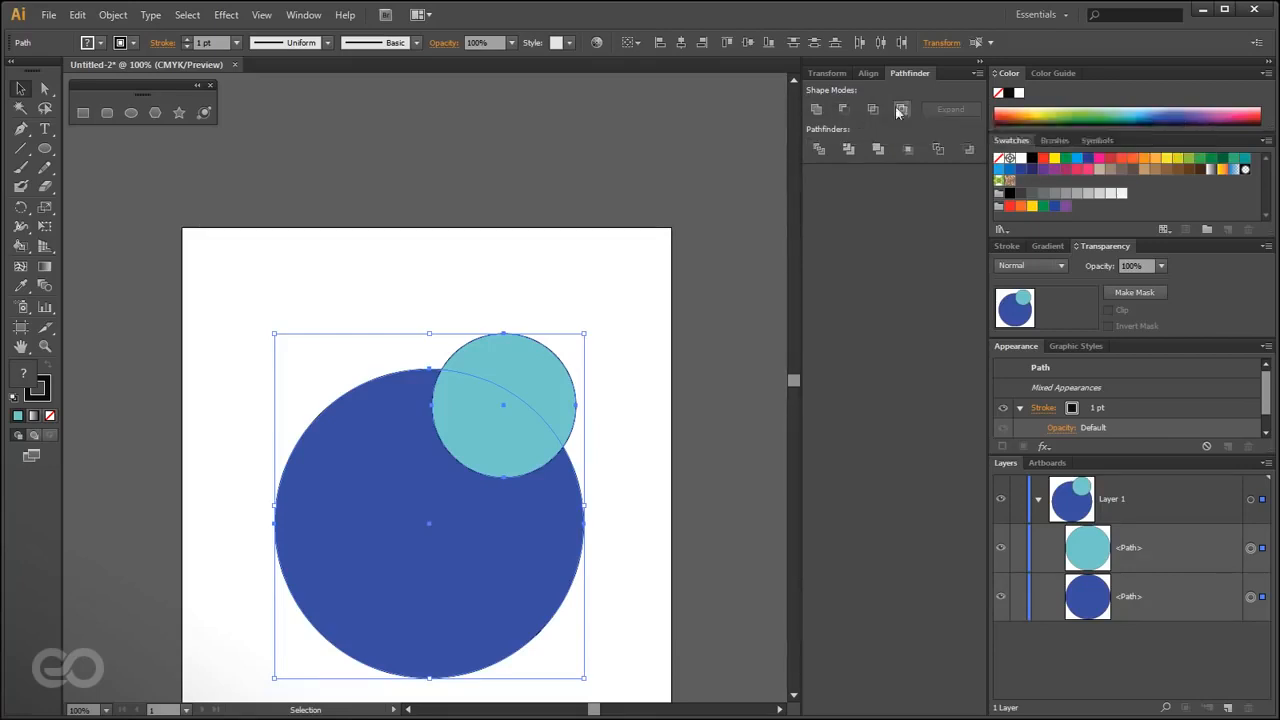
- Divide the two overlapping circles with Pathfinder and expand the resulting group in the layer list
click(826, 152)
click(547, 244)
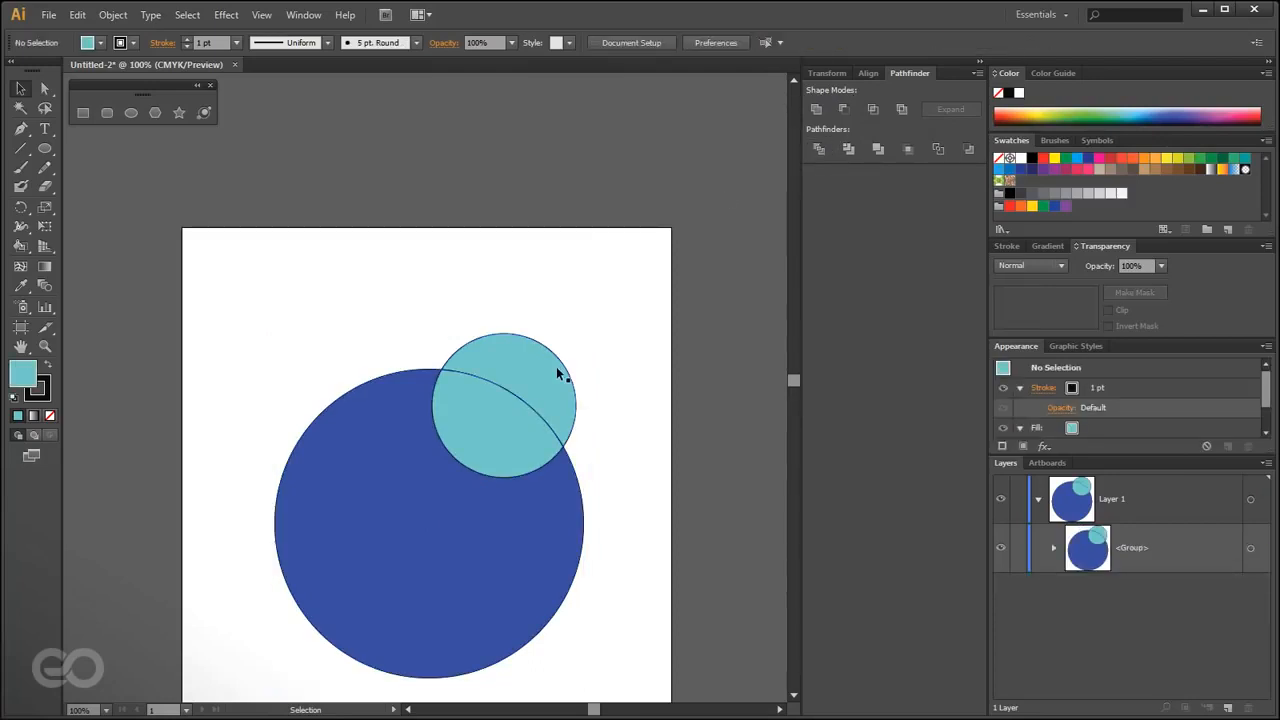
drag(521, 395, 570, 269)
key(ctrl+z)
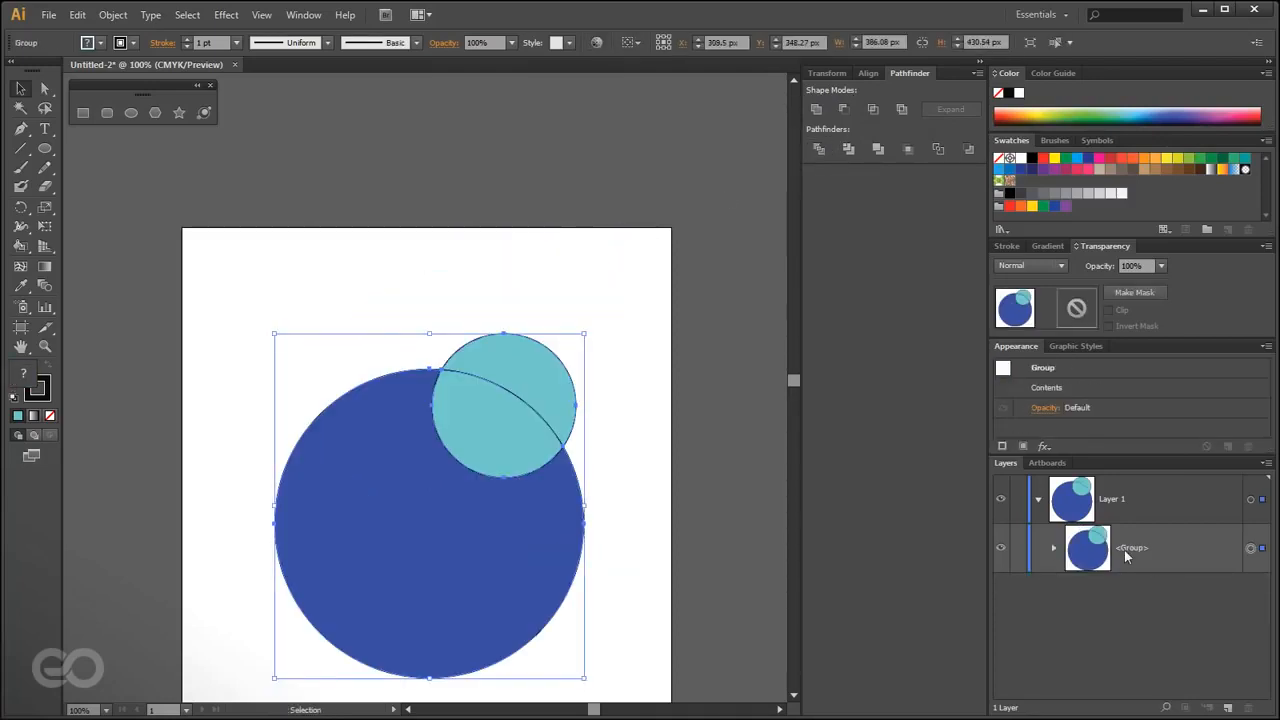
click(1054, 549)
scroll(1049, 602, down, 1)
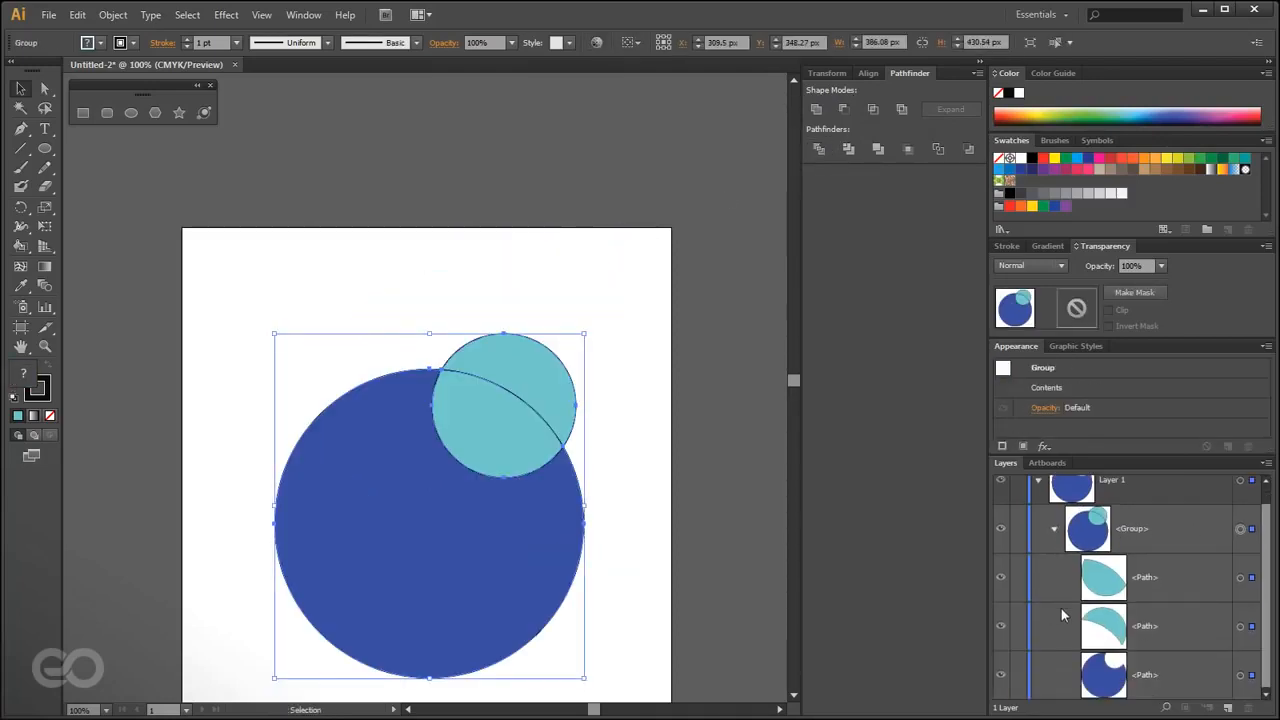
- Move the lens-shaped piece up and to the left and the teal crescent up and to the right, away from the blue shape
click(1240, 577)
drag(503, 417, 389, 243)
click(1240, 626)
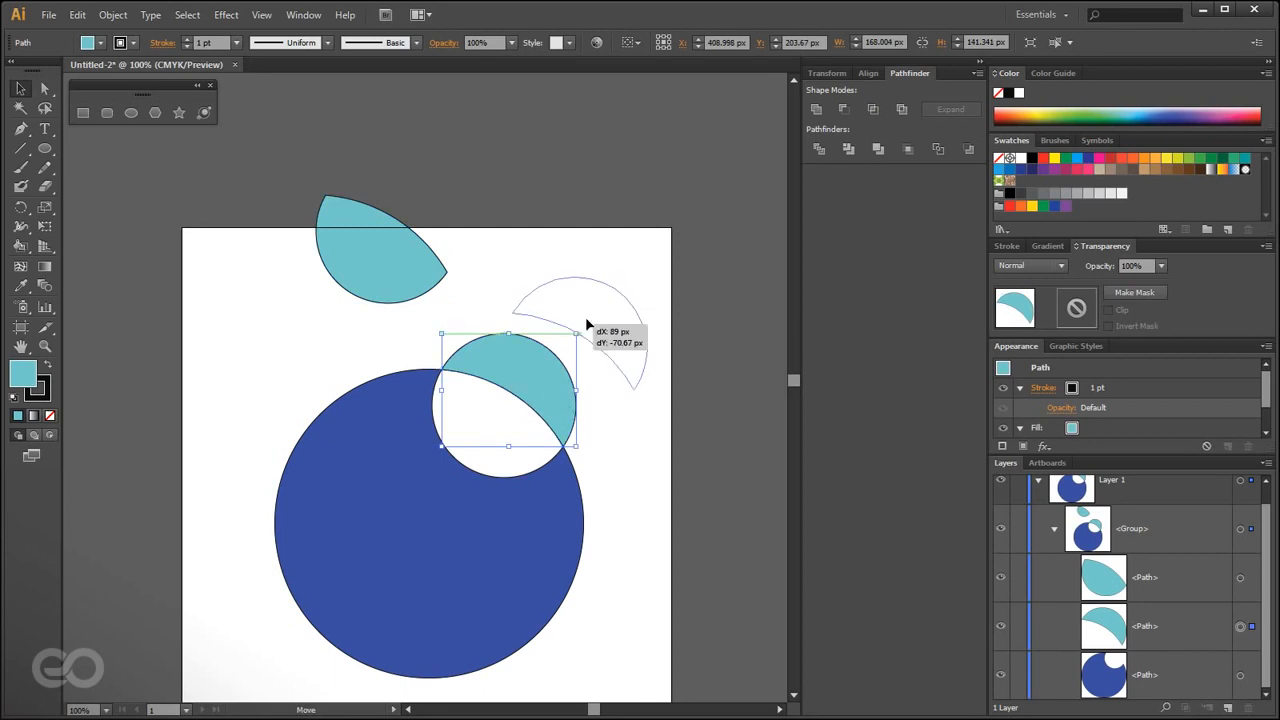
drag(543, 357, 635, 284)
click(634, 503)
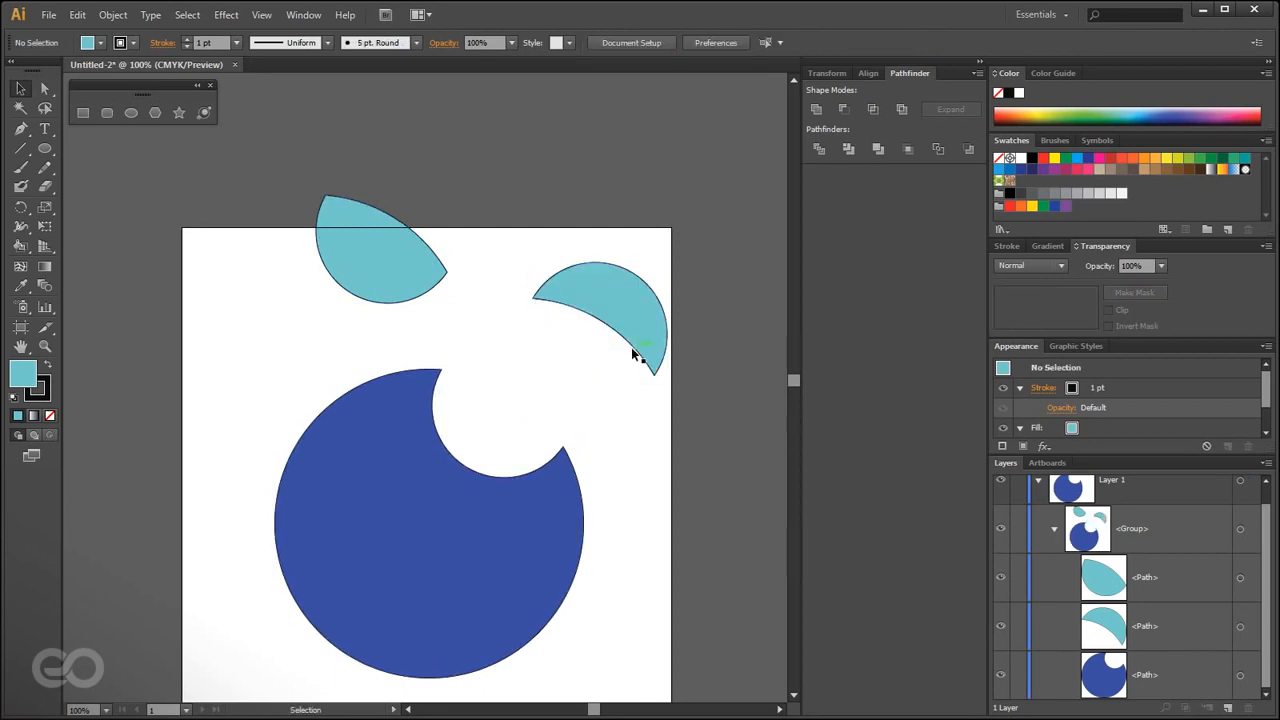
- Undo the moves of the separated pieces and the Divide operation
key(ctrl+z)
key(ctrl+z)
key(ctrl+z)
key(ctrl+z)
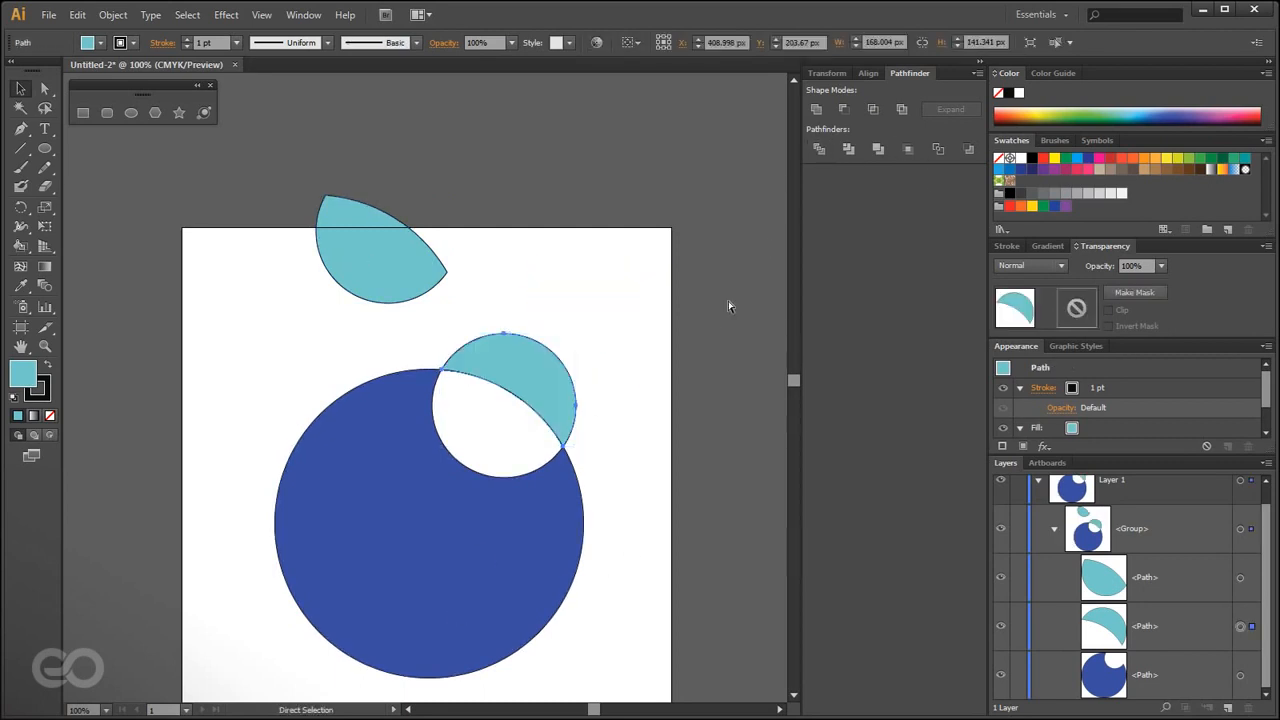
- Apply Pathfinder's Trim to the two circles and expand the resulting group in the layer list
click(849, 150)
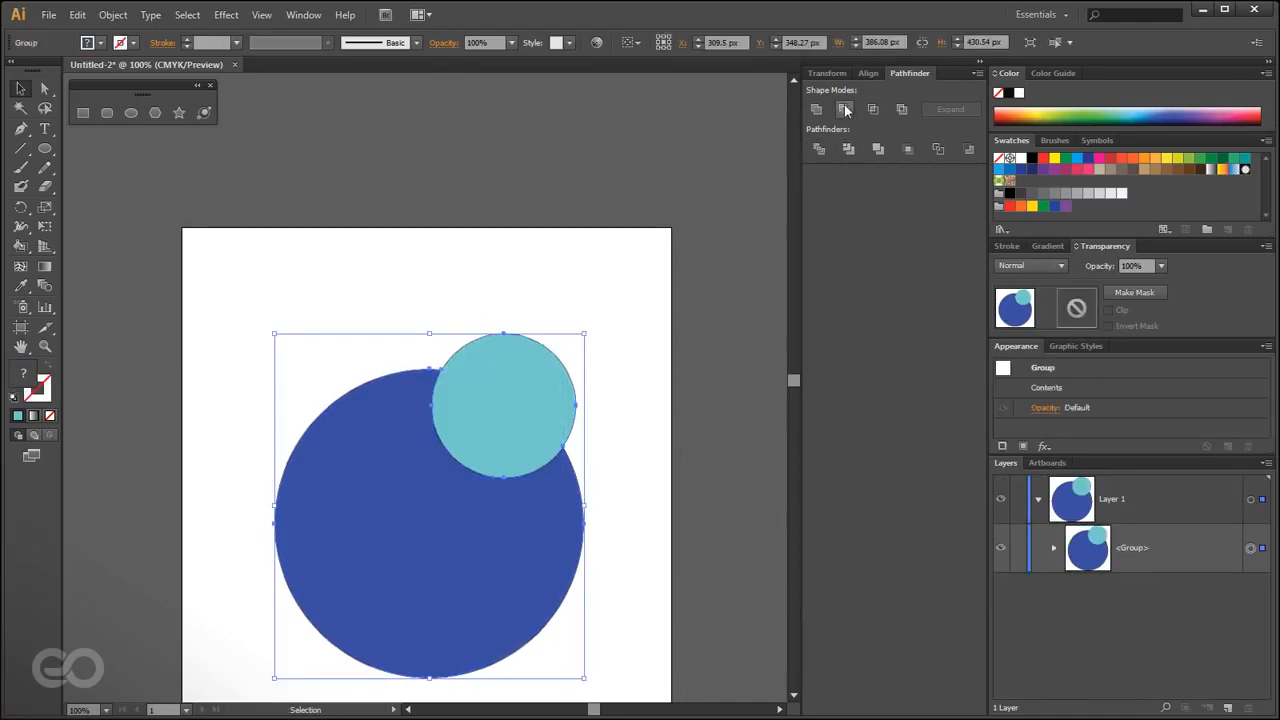
click(658, 546)
drag(490, 408, 534, 325)
key(ctrl+z)
click(1054, 547)
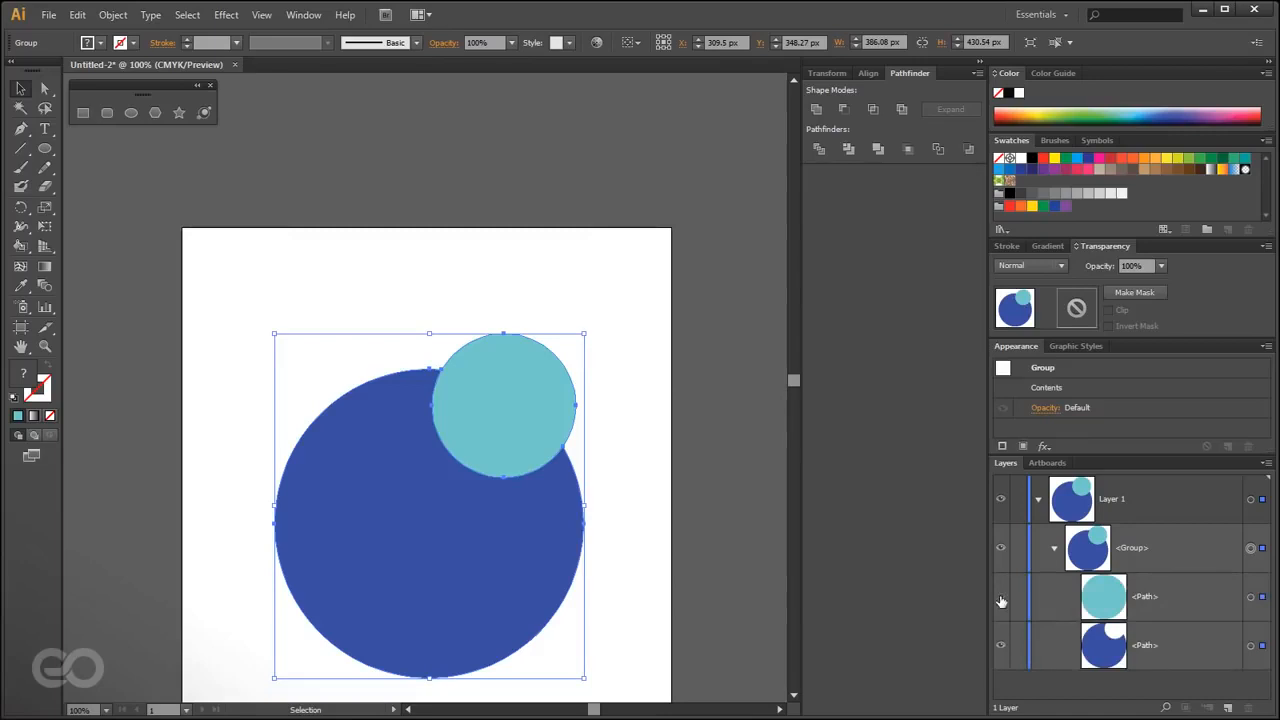
- Hide and reshow the teal circle in the trimmed group to examine the blue shape beneath it
click(1001, 597)
click(1001, 599)
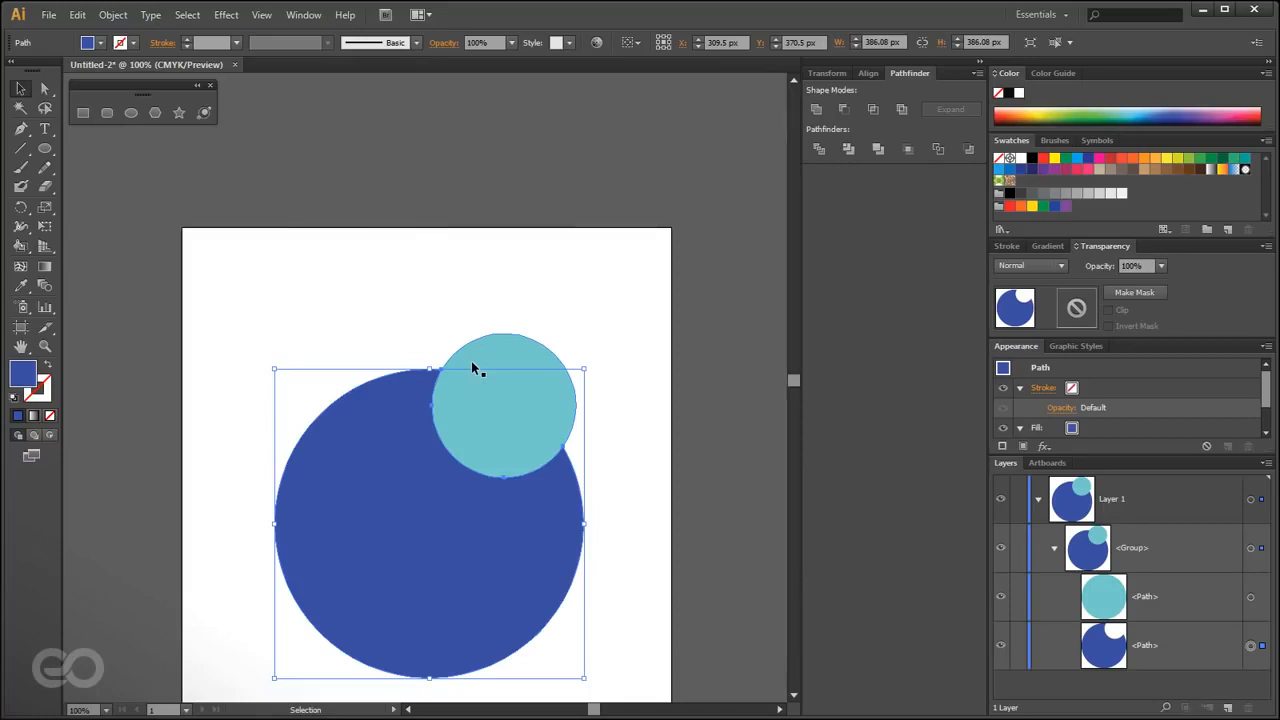
click(680, 538)
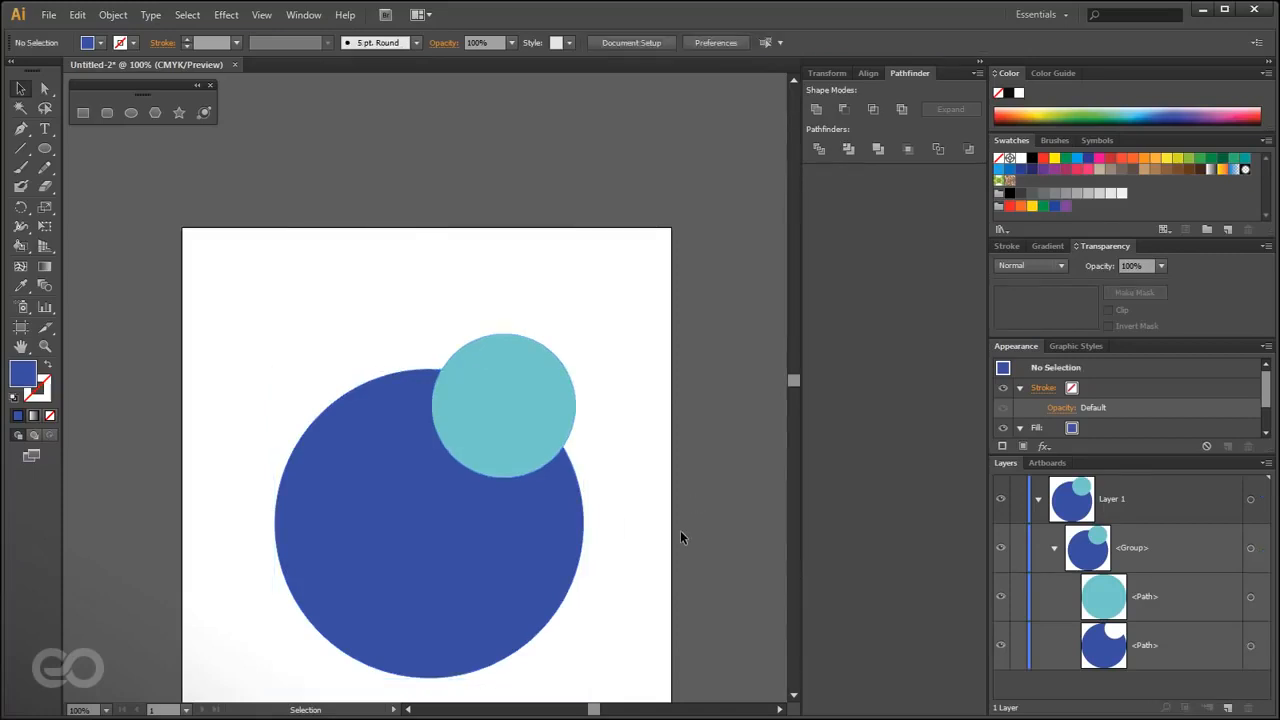
drag(600, 531, 572, 472)
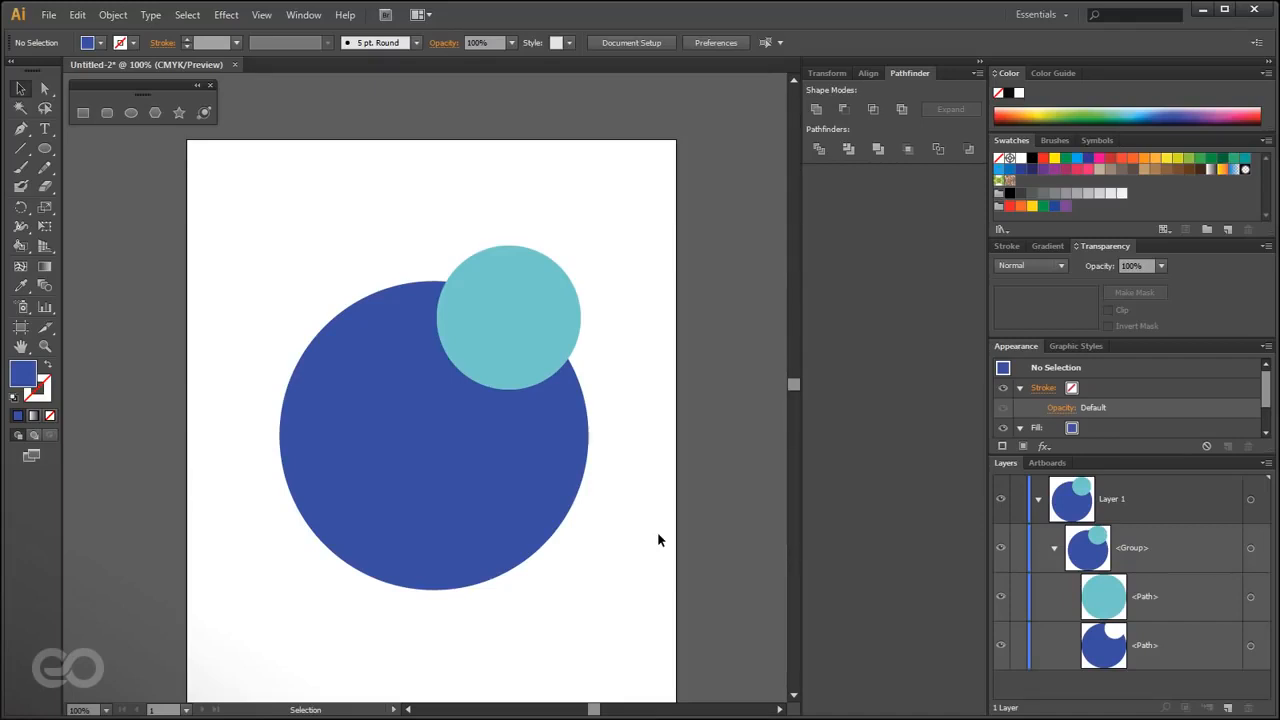
- Undo the Trim operation to get back the two full overlapping circles
click(522, 432)
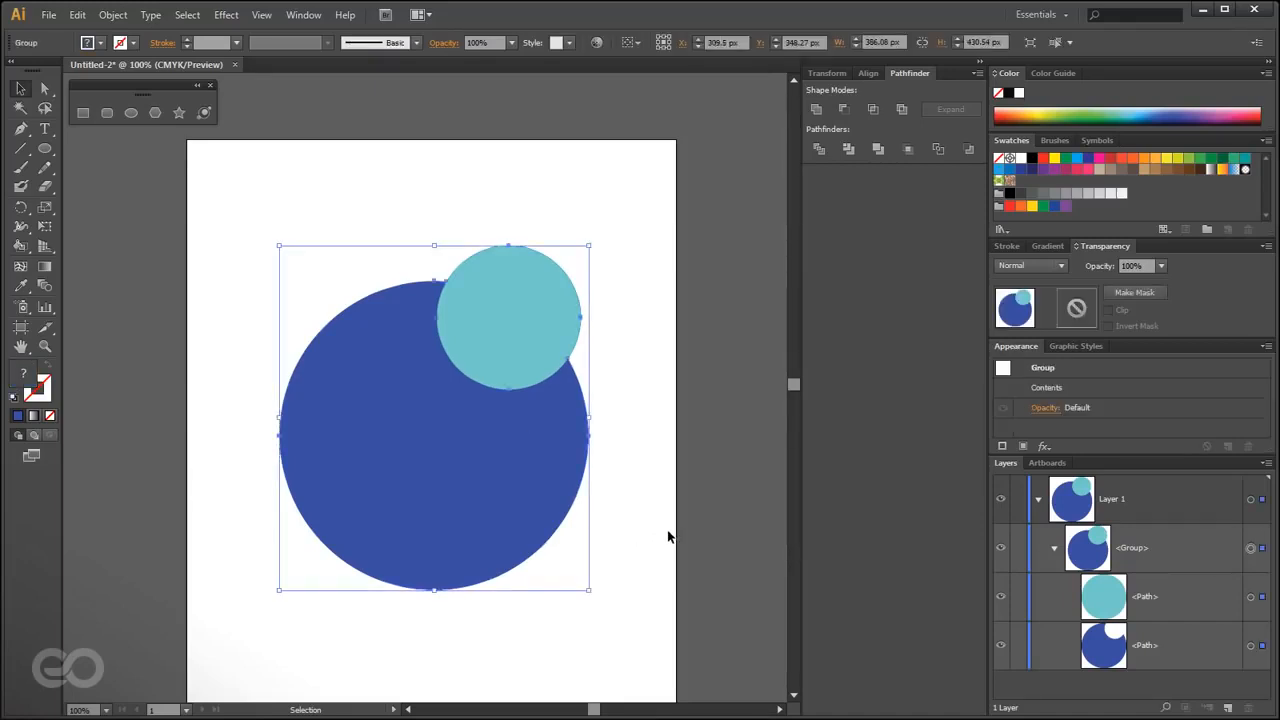
key(ctrl+z)
key(ctrl+z)
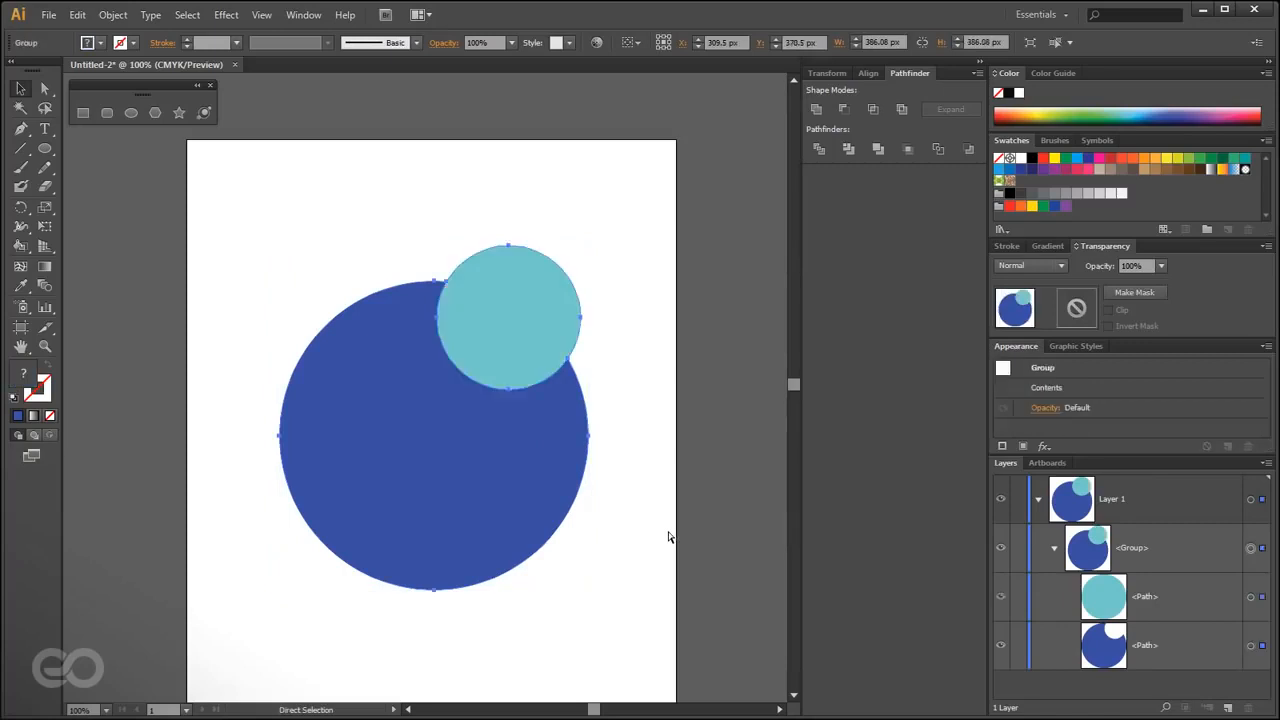
key(ctrl+z)
key(v)
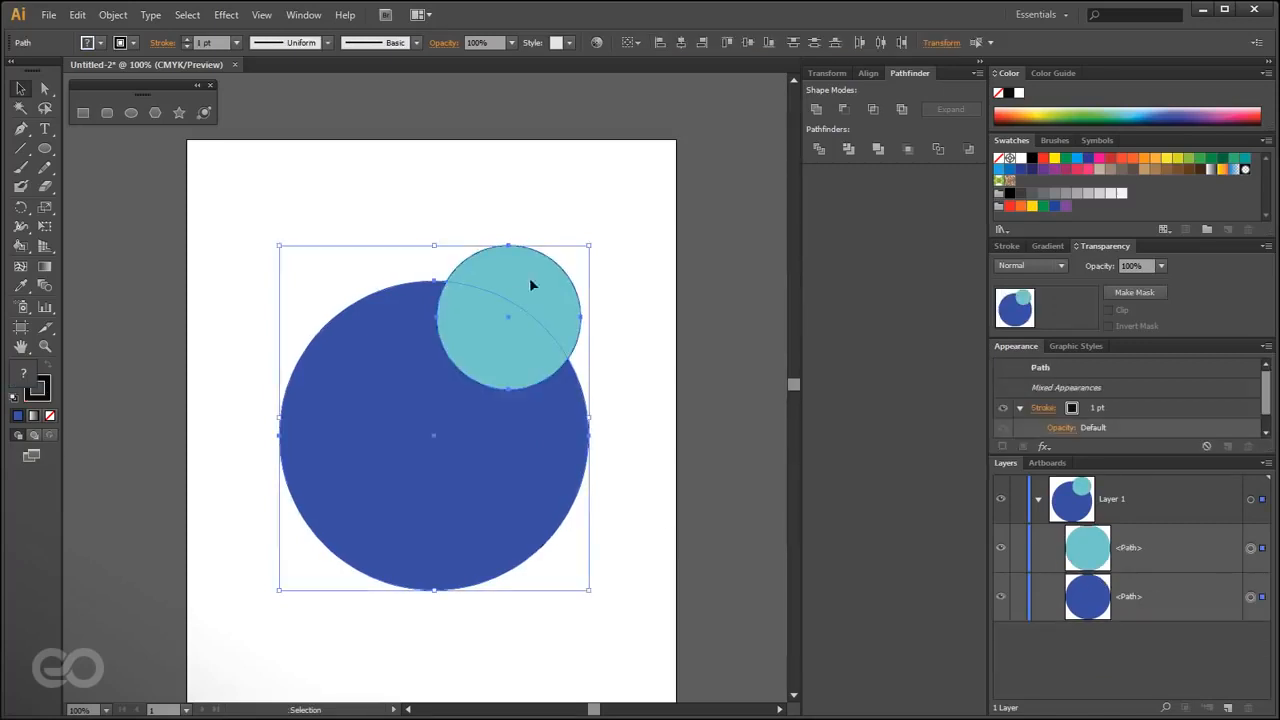
- Try Pathfinder's Merge on the two circles, inspect the resulting group's contents, and undo it
click(879, 149)
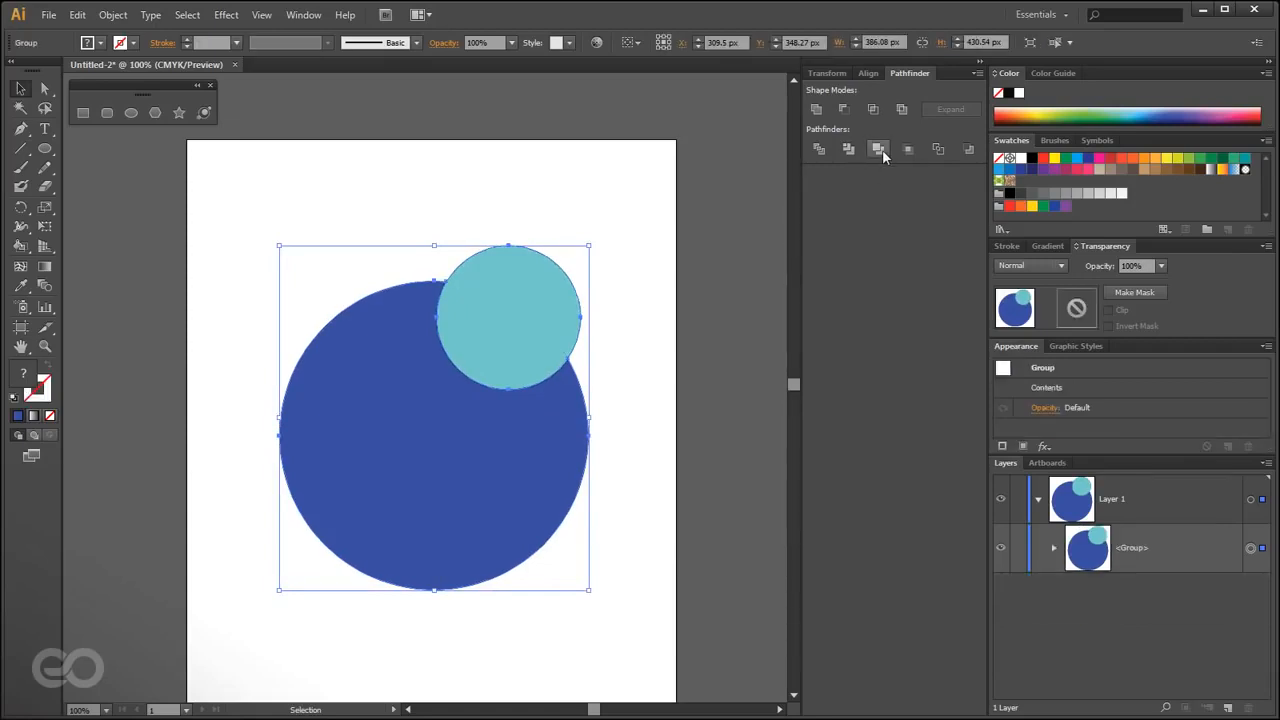
click(1055, 550)
key(a)
key(shift+ctrl+g)
key(v)
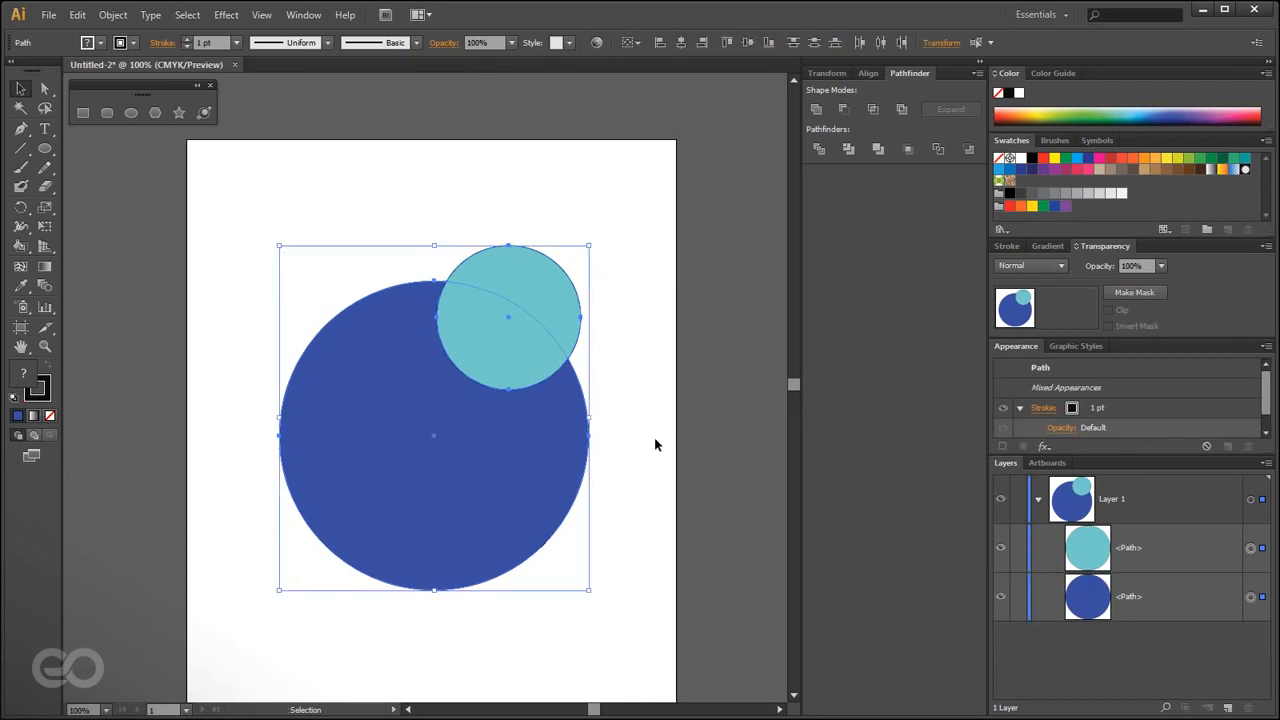
- Draw a third teal circle about 233 px wide overlapping the blue circle's lower-left edge
click(655, 444)
key(l)
drag(235, 447, 420, 631)
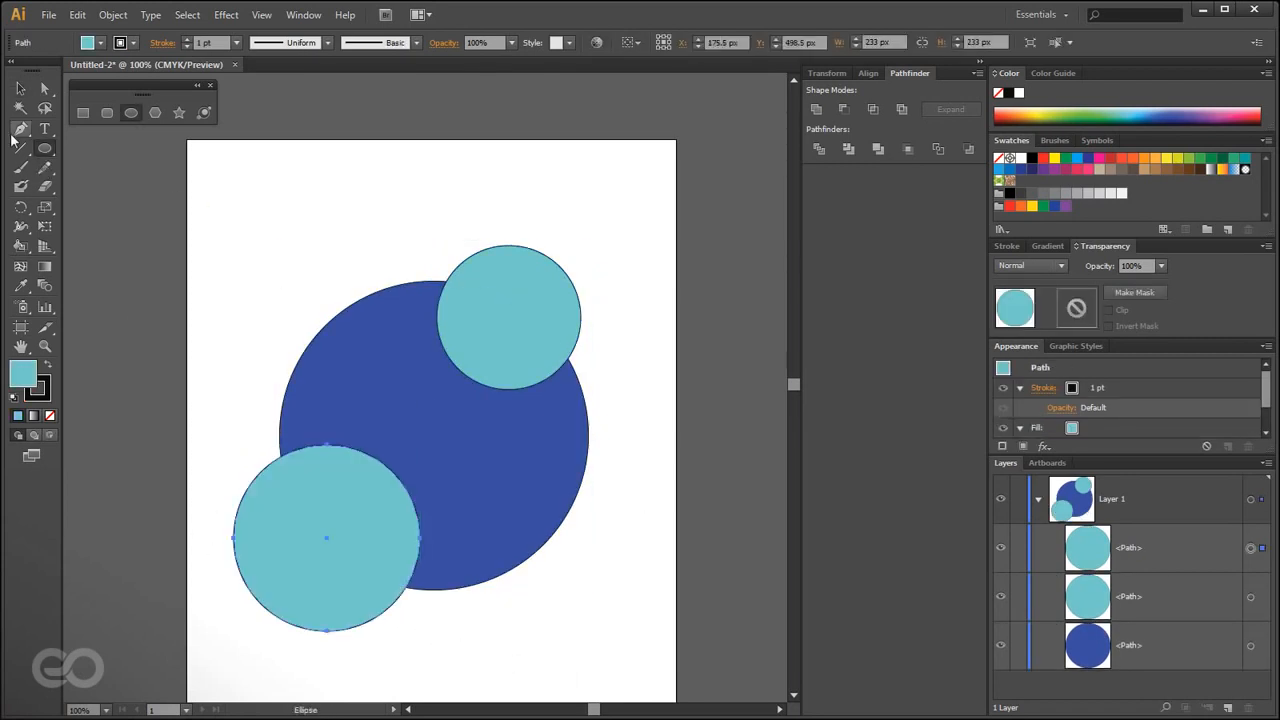
click(20, 90)
click(283, 217)
- Select all three circles, combine them with Pathfinder's Merge, and expand the resulting group in the layer list
click(376, 513)
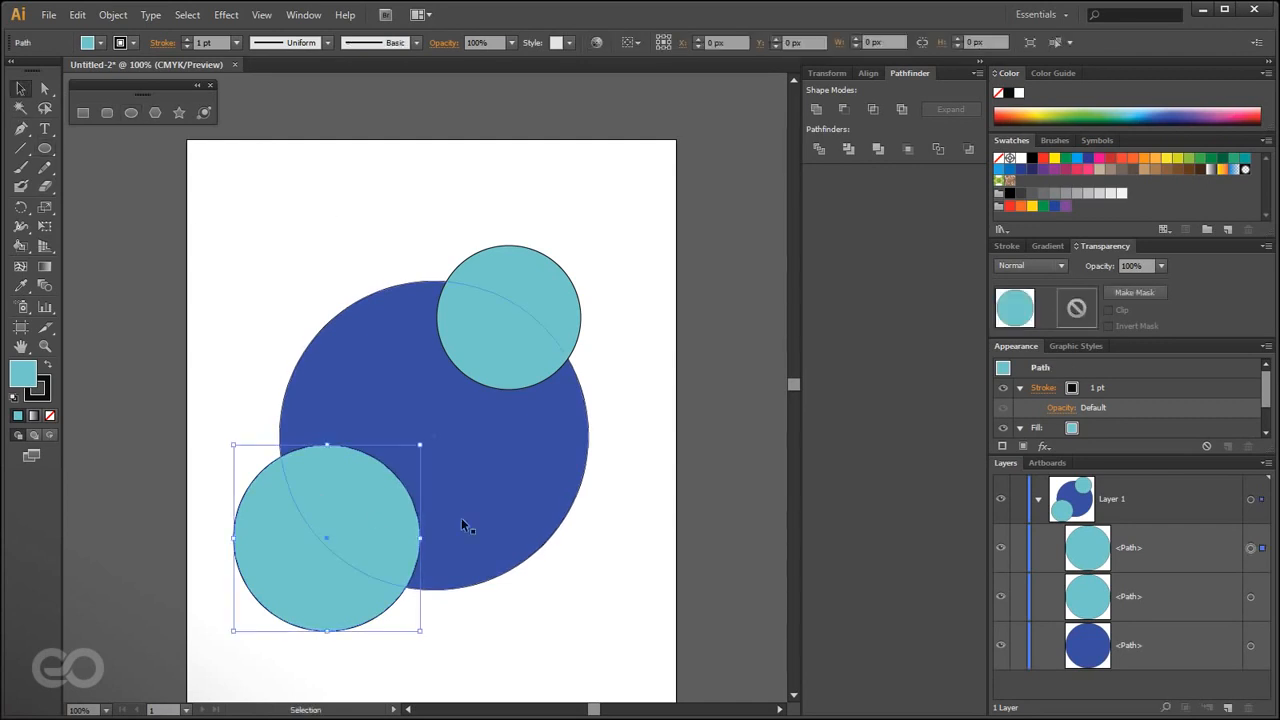
shift+click(564, 376)
shift+click(525, 250)
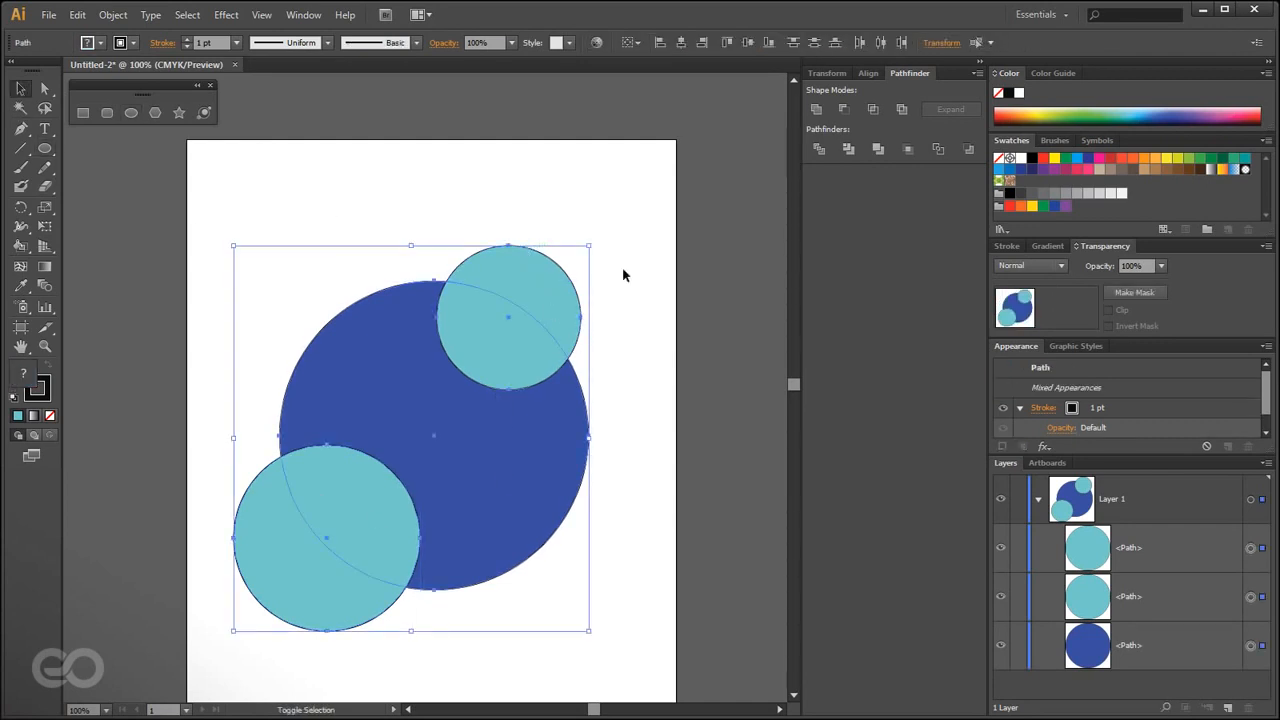
click(873, 152)
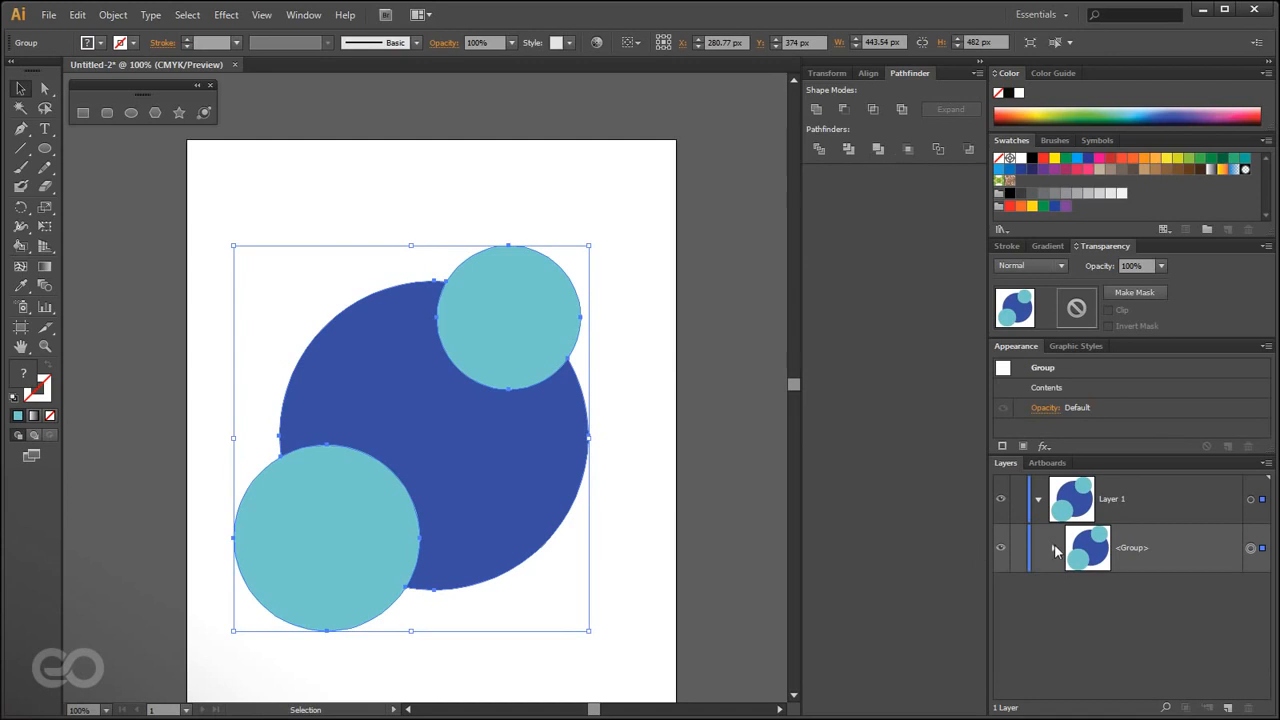
scroll(1100, 640, down, 1)
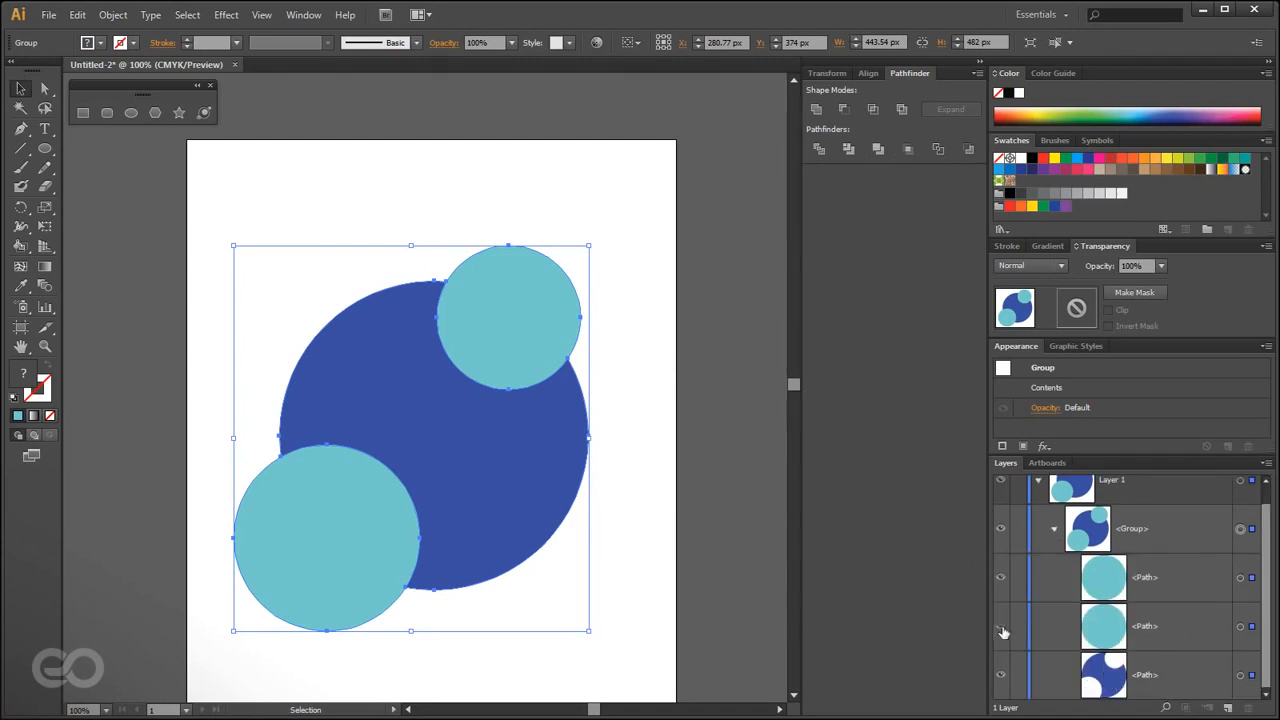
- Hide both teal circles in the merged group to inspect the blue shape, and undo the hiding
click(999, 578)
click(999, 578)
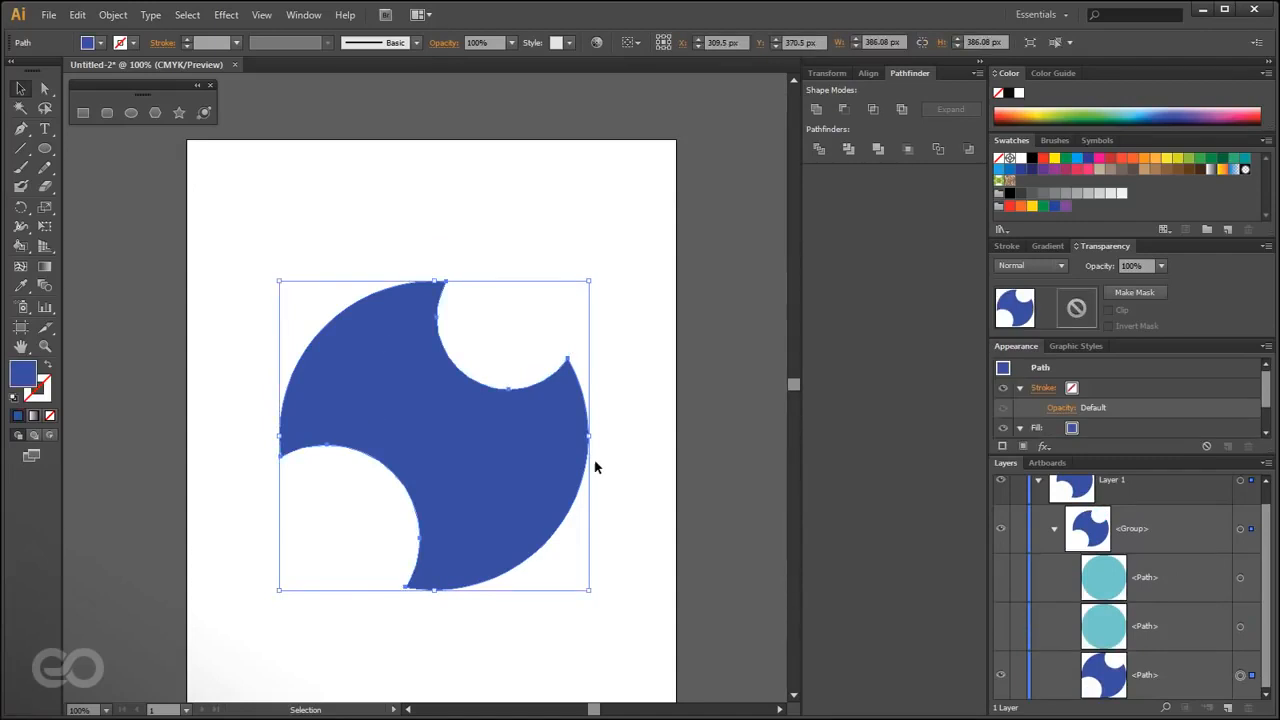
key(ctrl+z)
key(ctrl+z)
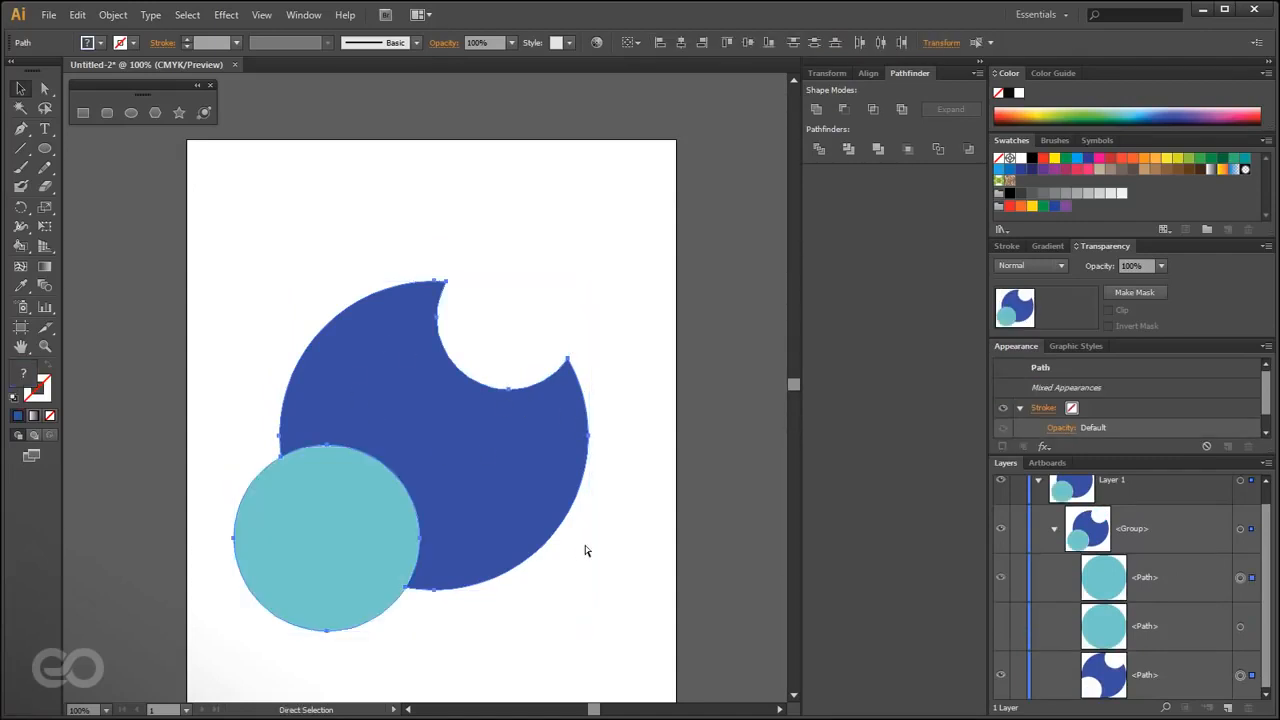
click(640, 477)
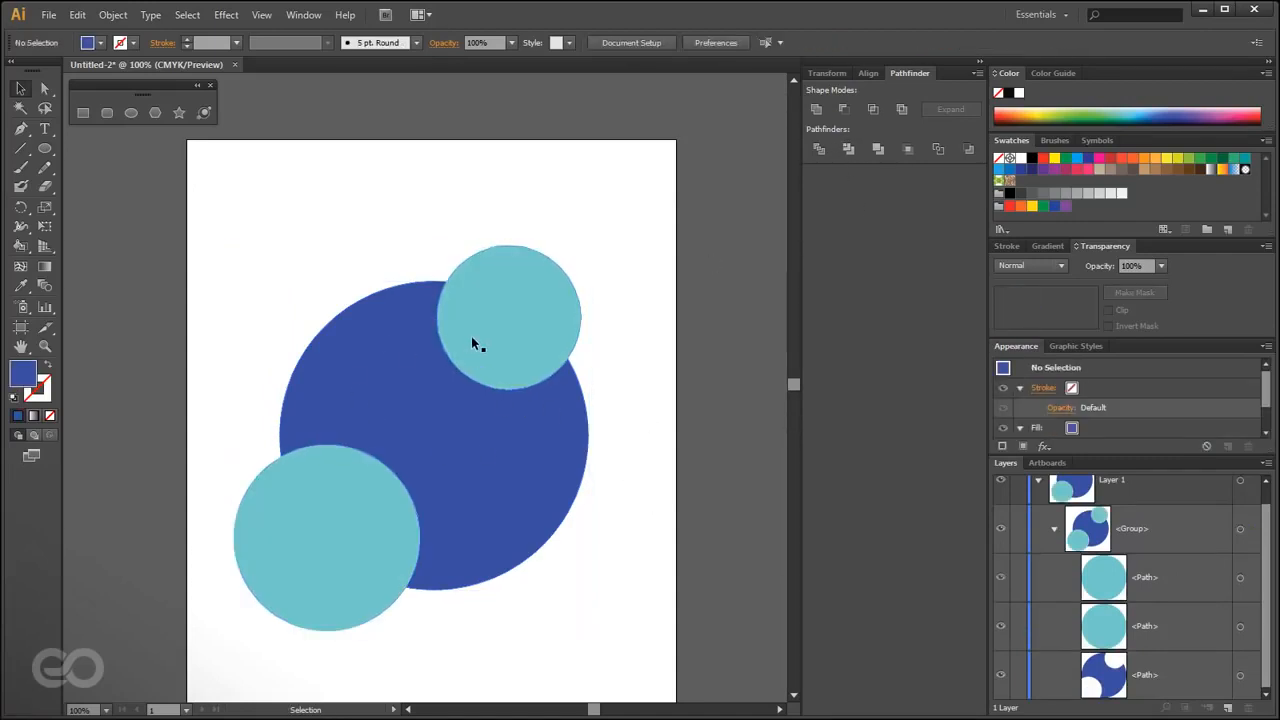
- Try Pathfinder's Crop on the three circles, inspect the resulting group's contents, and undo it
click(360, 588)
key(ctrl+shift+g)
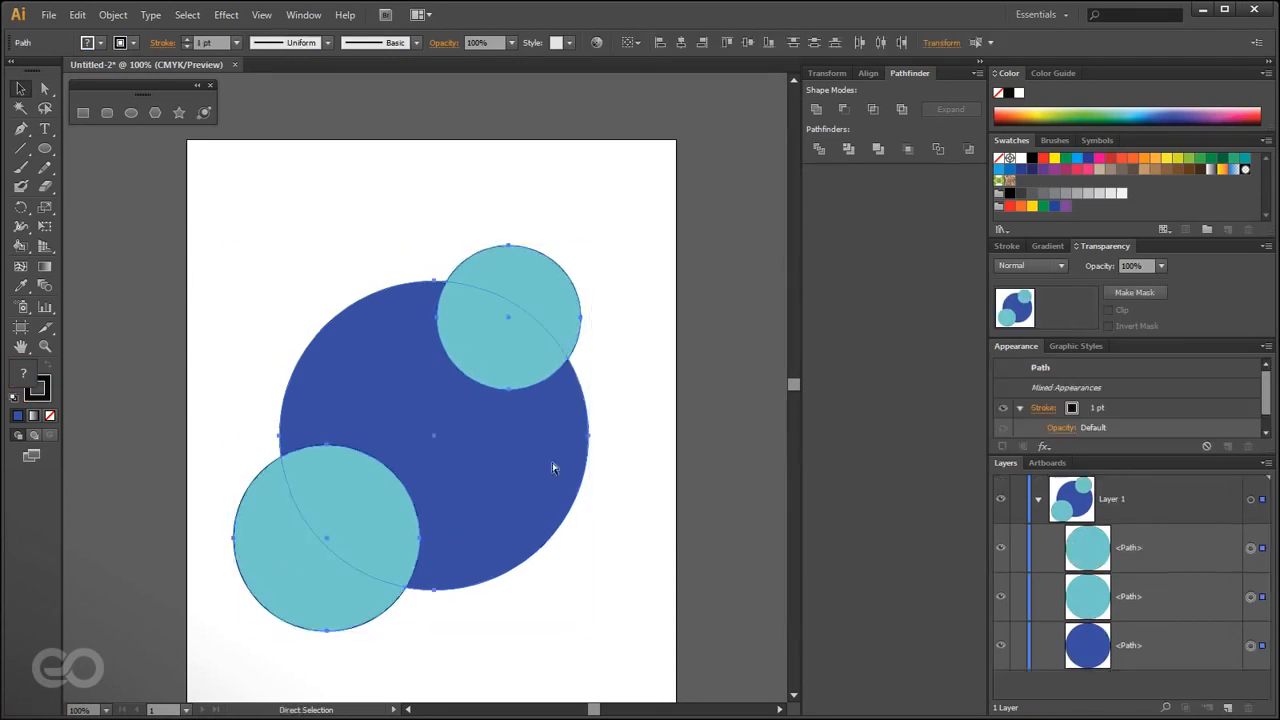
click(907, 152)
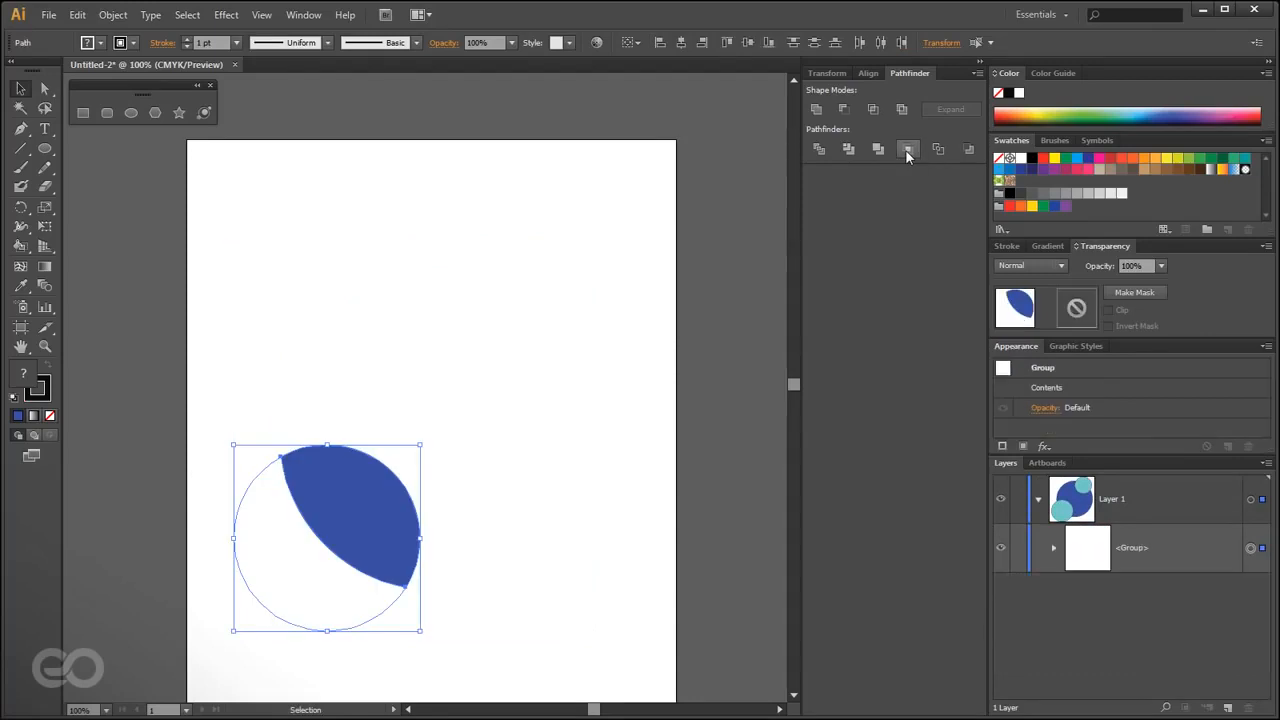
click(258, 604)
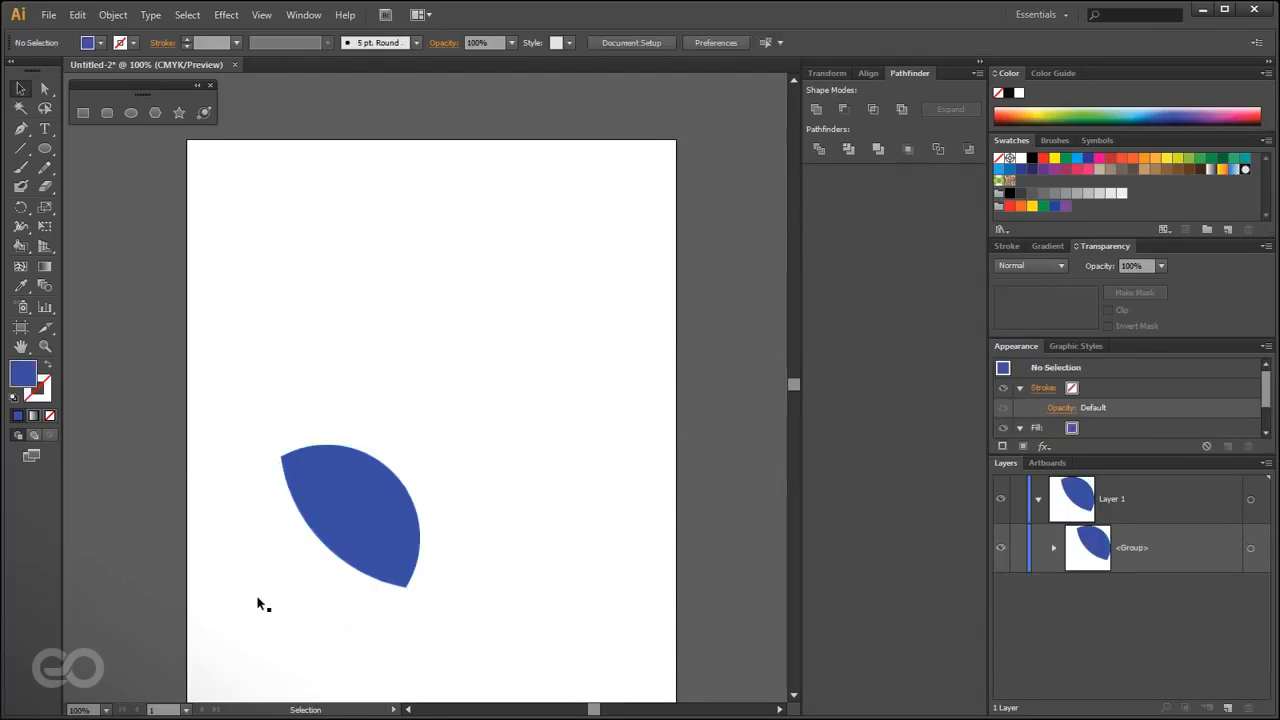
click(1054, 549)
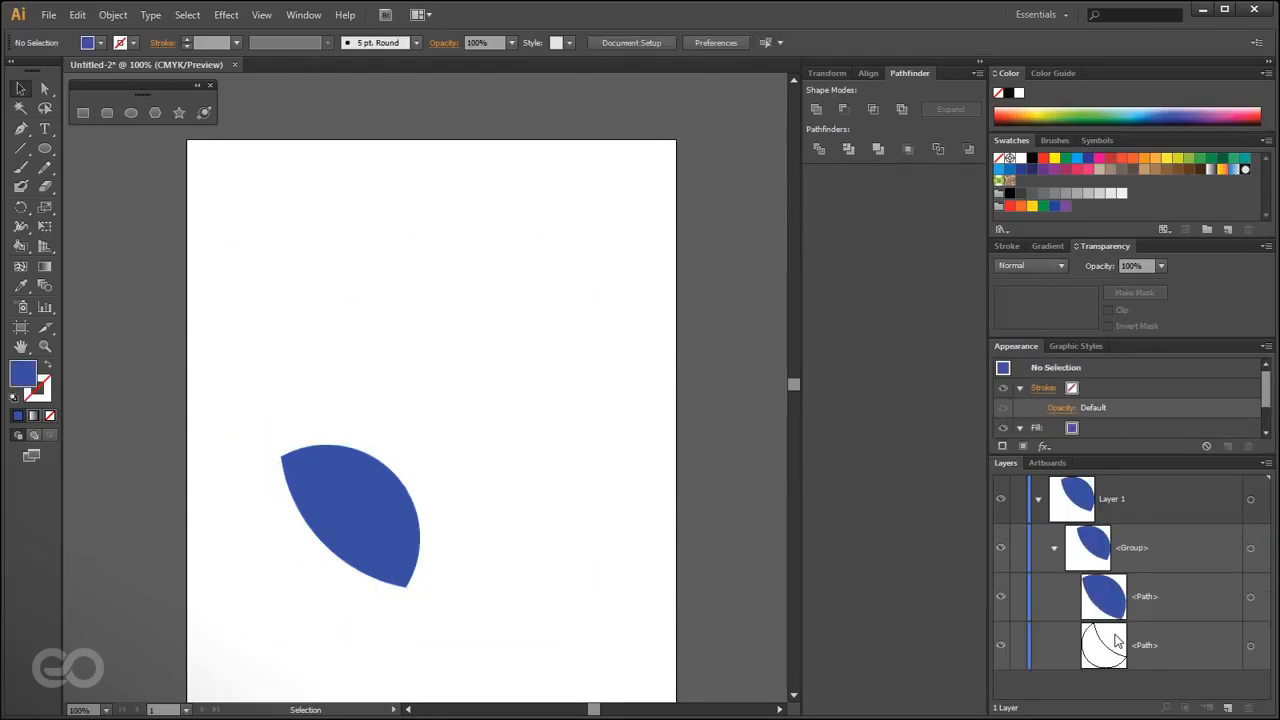
click(334, 534)
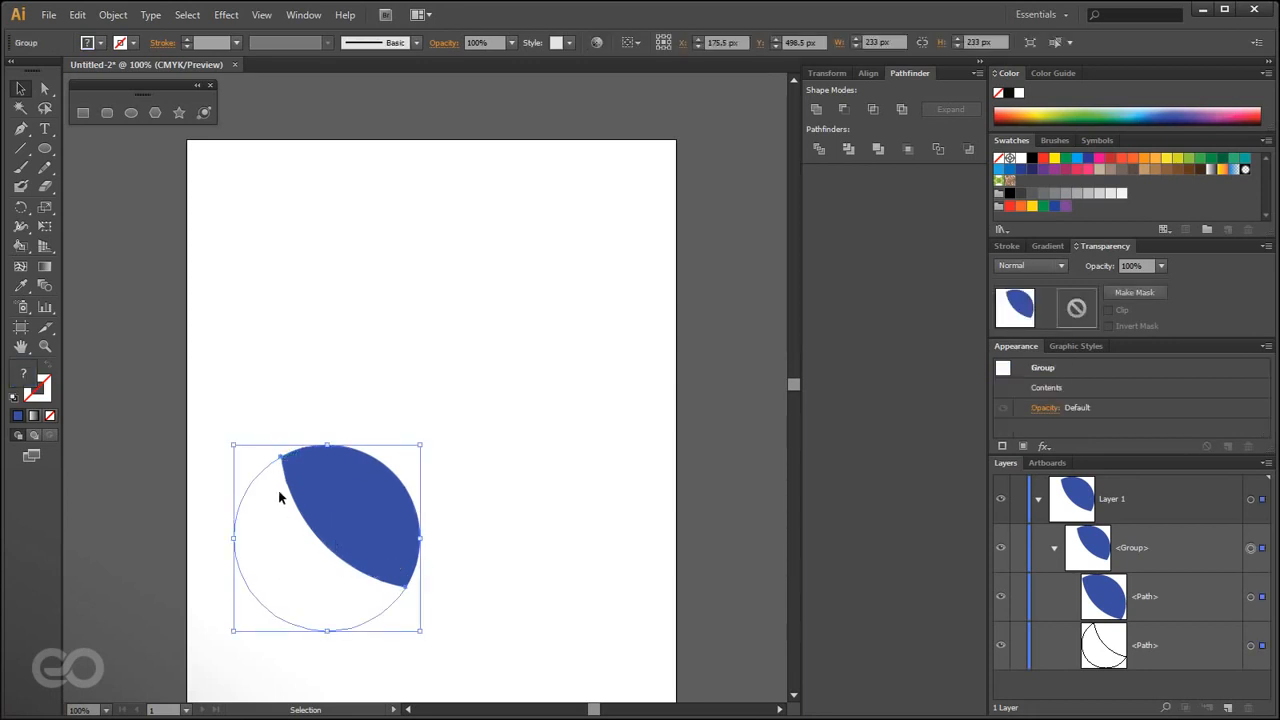
key(ctrl+z)
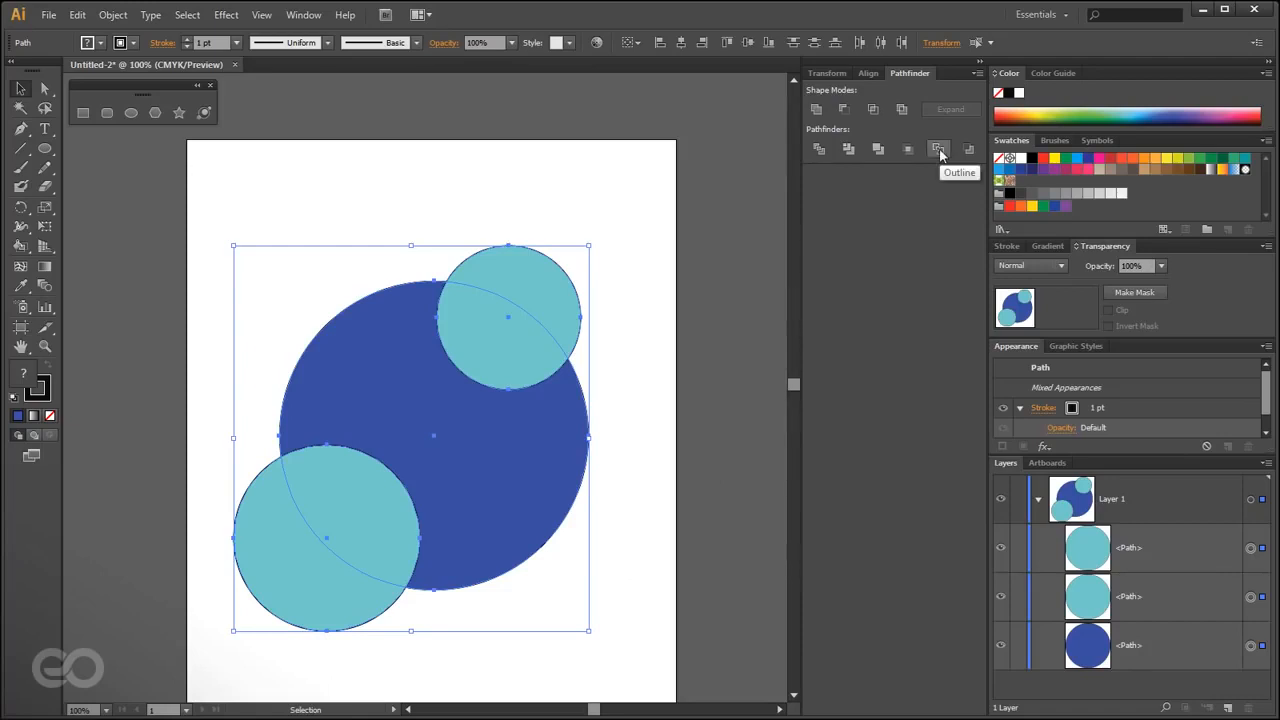
- Apply Pathfinder's Outline to the three circles, expand the resulting group in the layer list, and inspect its paths
click(939, 150)
click(666, 560)
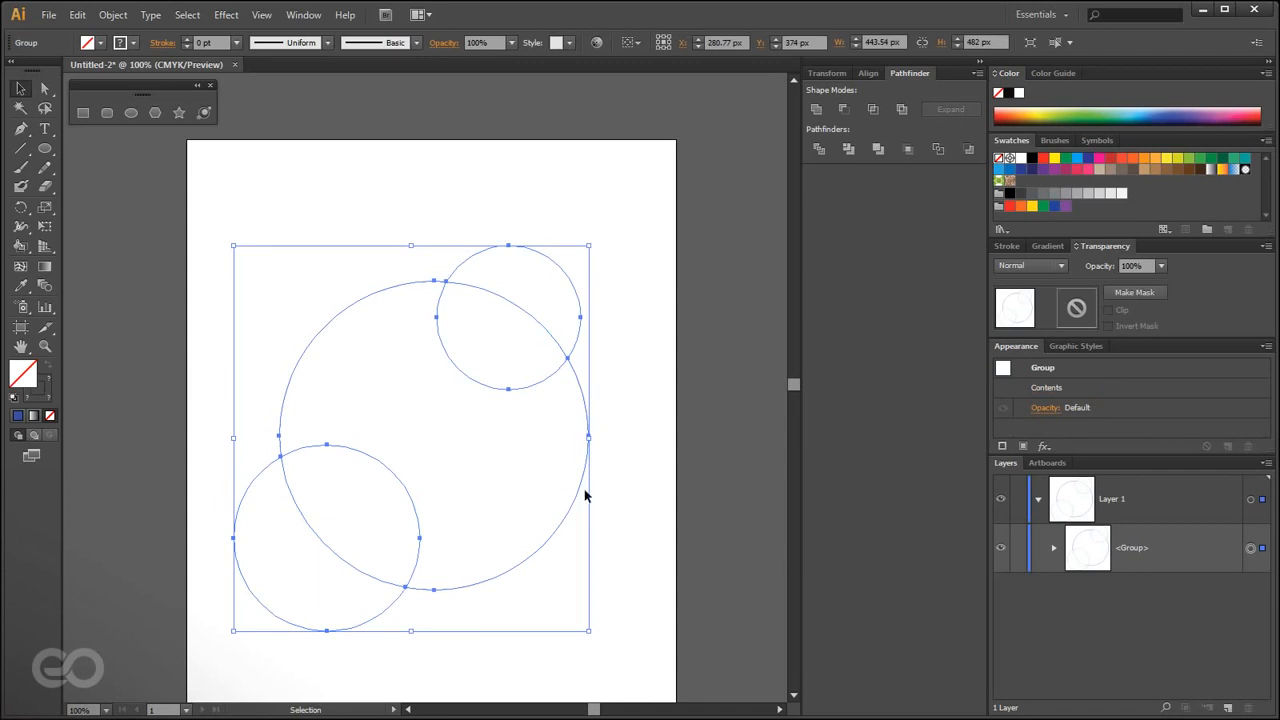
click(1054, 548)
scroll(1160, 576, down, 2)
drag(1168, 457, 1163, 283)
scroll(1124, 557, up, 3)
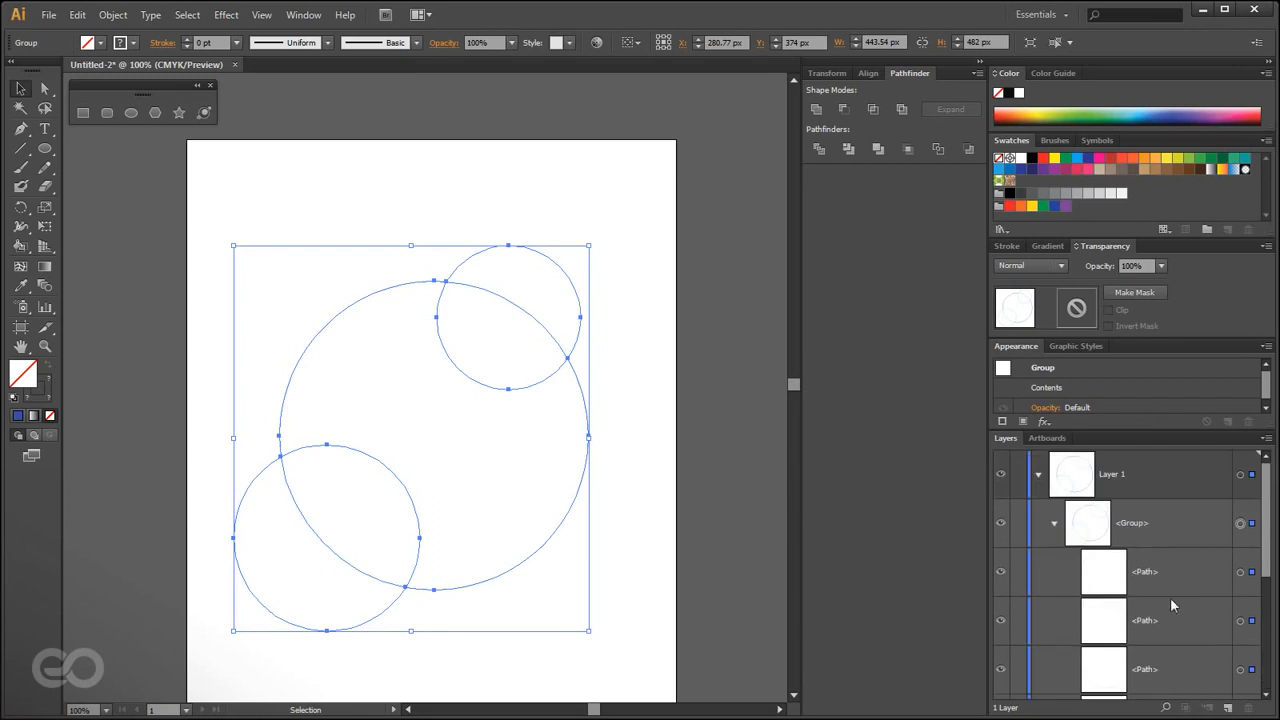
scroll(1166, 656, down, 3)
scroll(1169, 657, up, 3)
click(614, 561)
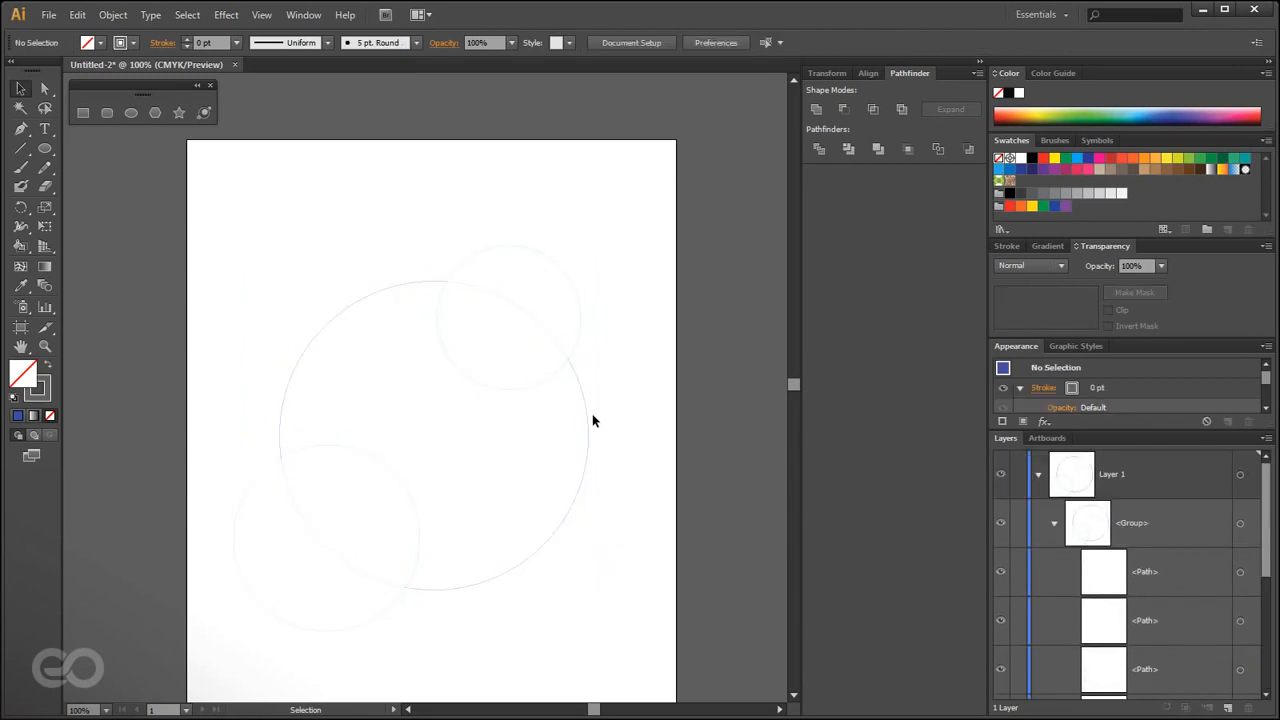
click(588, 420)
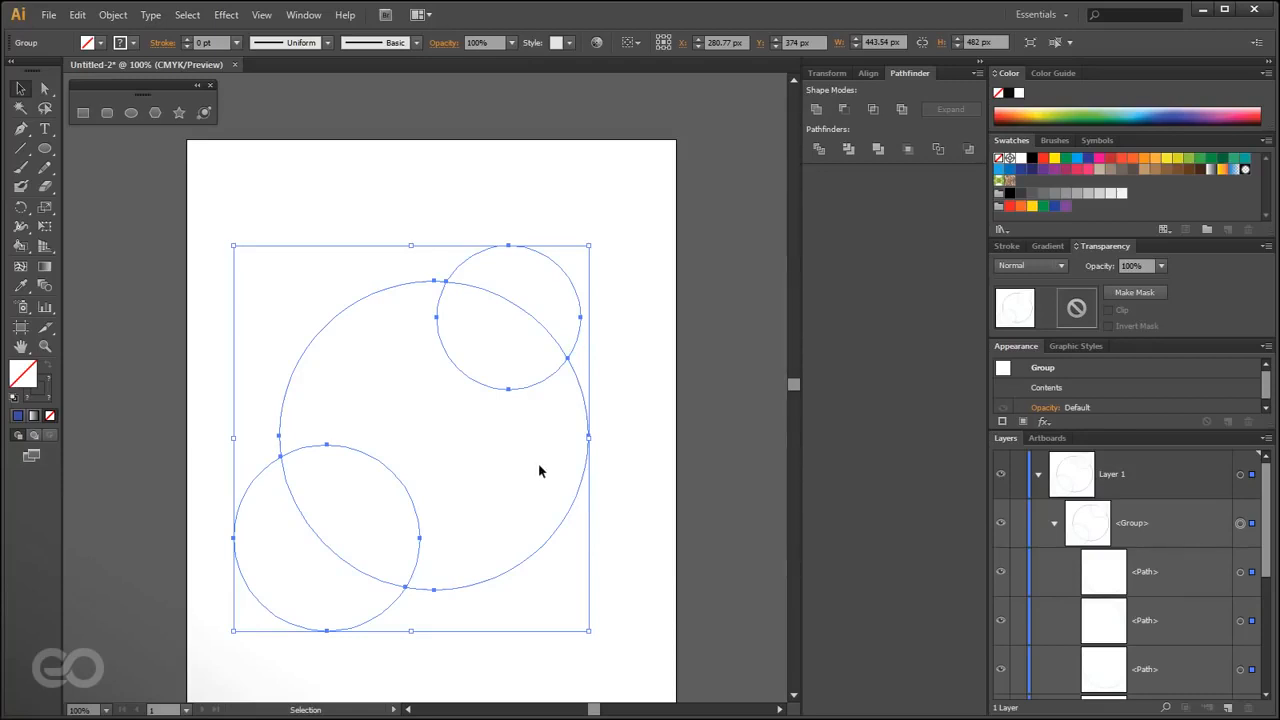
- Ungroup the outlined circles and select individual path segments to inspect them
click(113, 14)
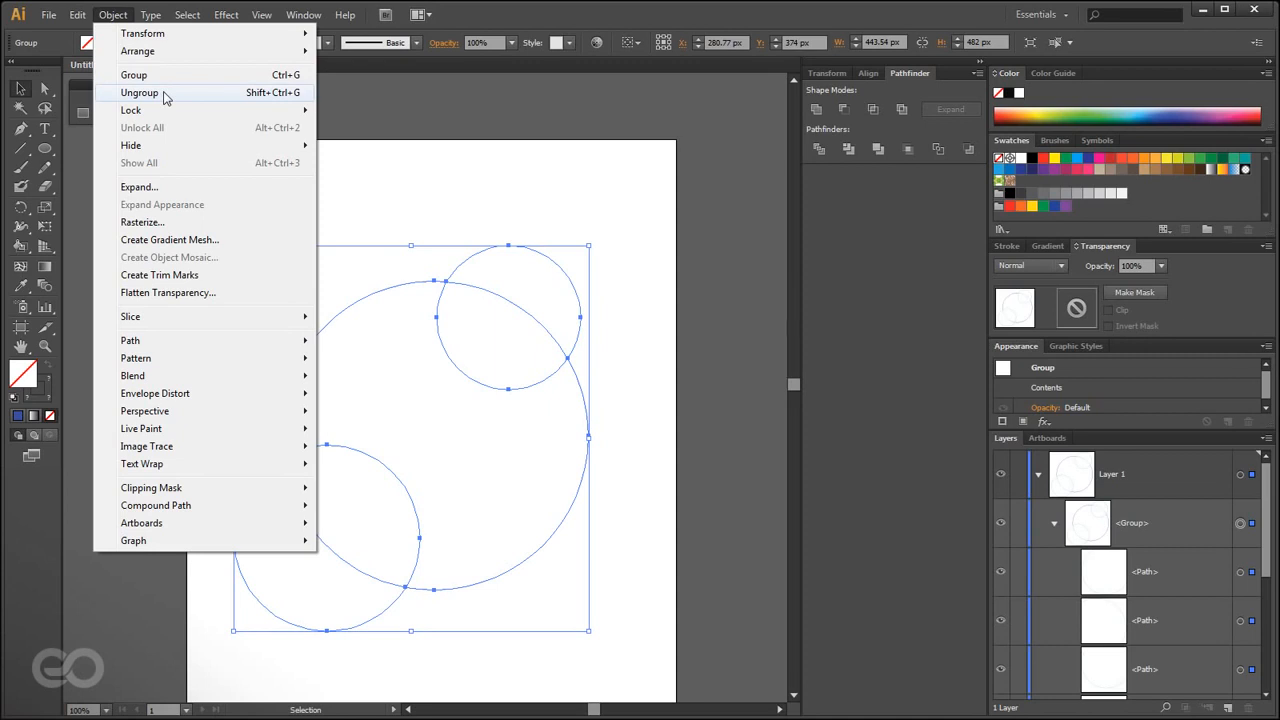
click(166, 96)
click(491, 200)
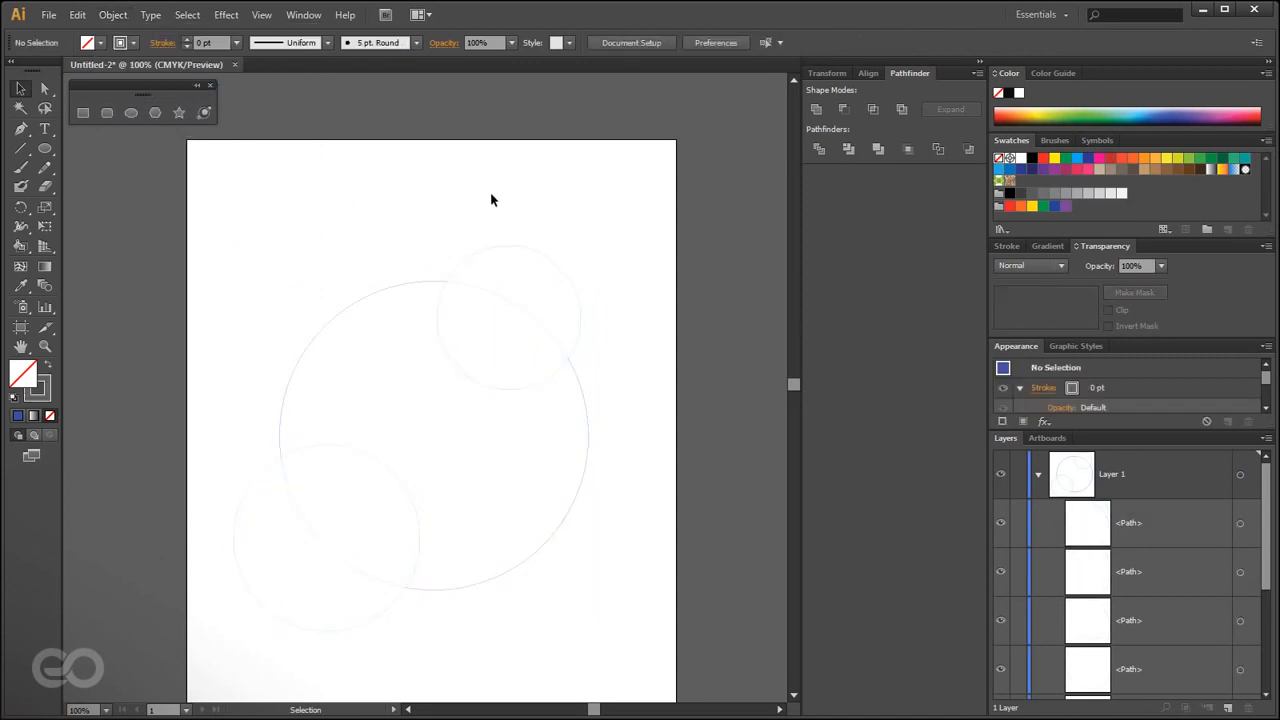
click(530, 316)
click(553, 260)
click(497, 387)
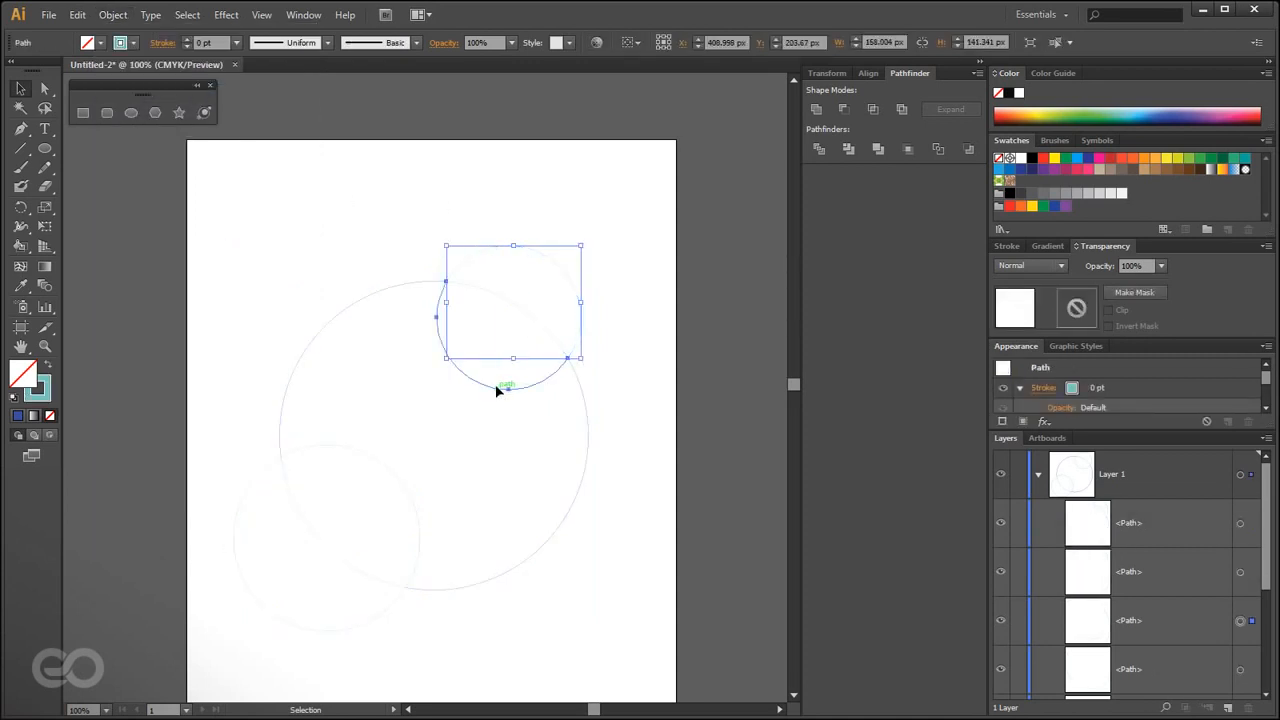
click(586, 409)
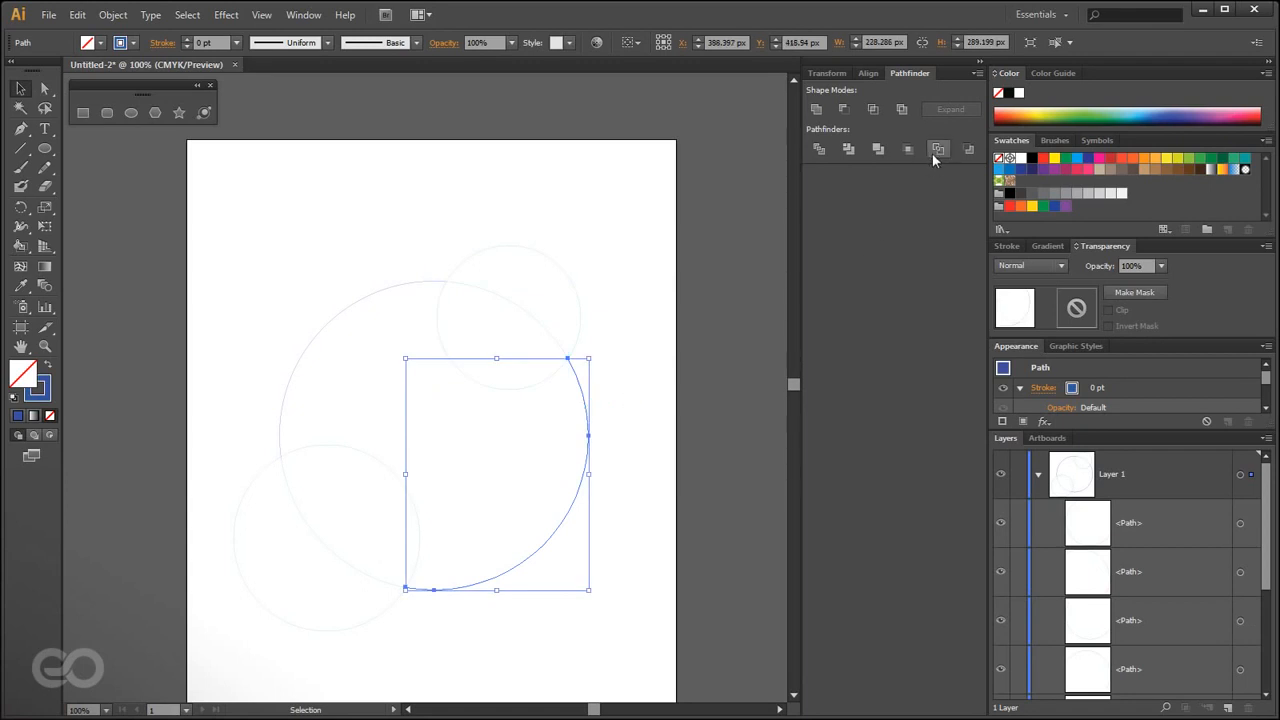
- Move several outline segments of the blue circle and upper teal circle apart, then undo back to the two original filled circles
drag(345, 307, 294, 227)
click(451, 351)
drag(447, 357, 425, 429)
drag(494, 294, 449, 315)
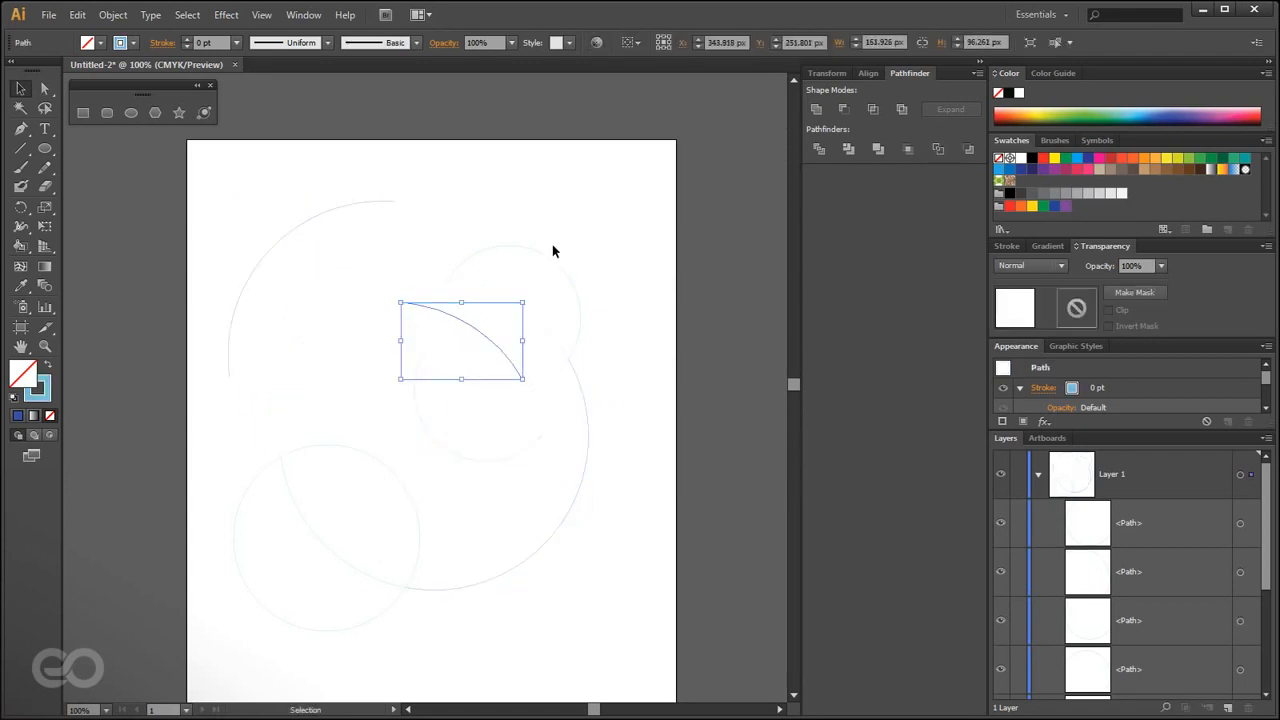
drag(547, 262, 577, 206)
click(612, 495)
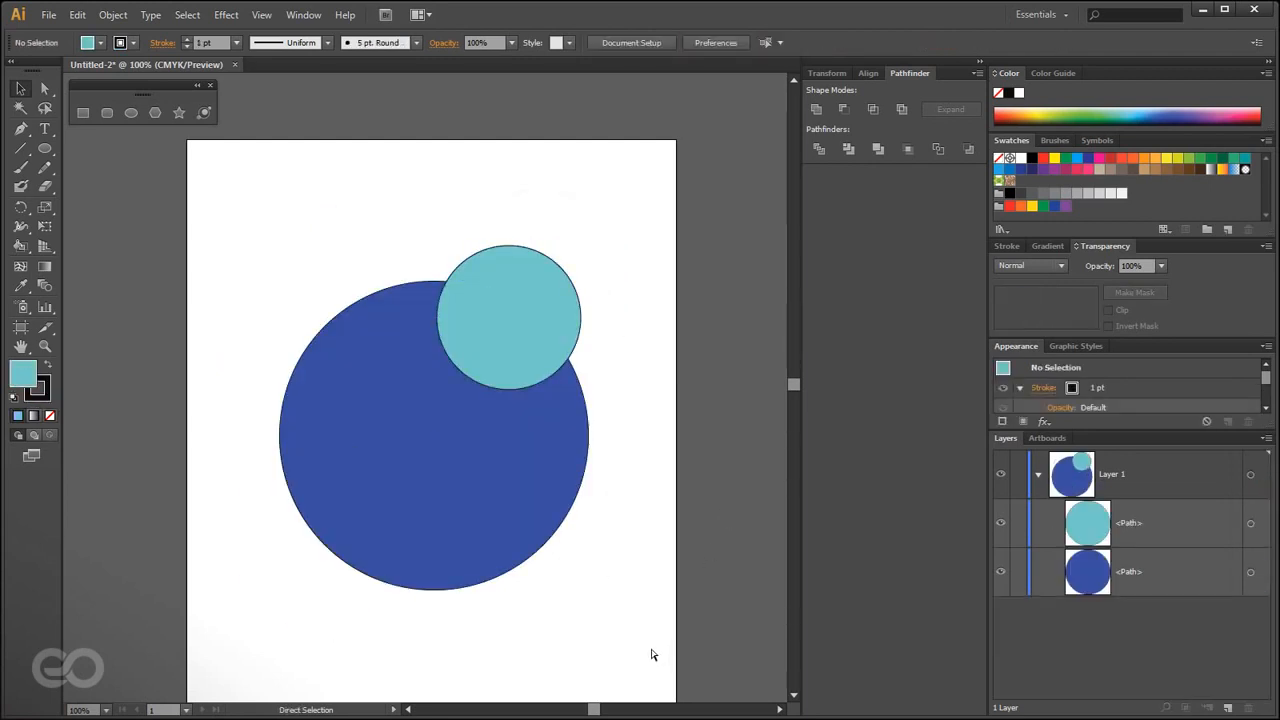
- Subtract the blue circle from the teal circle with Pathfinder's Minus Back, and delete the remaining crescent
key(v)
key(ctrl+a)
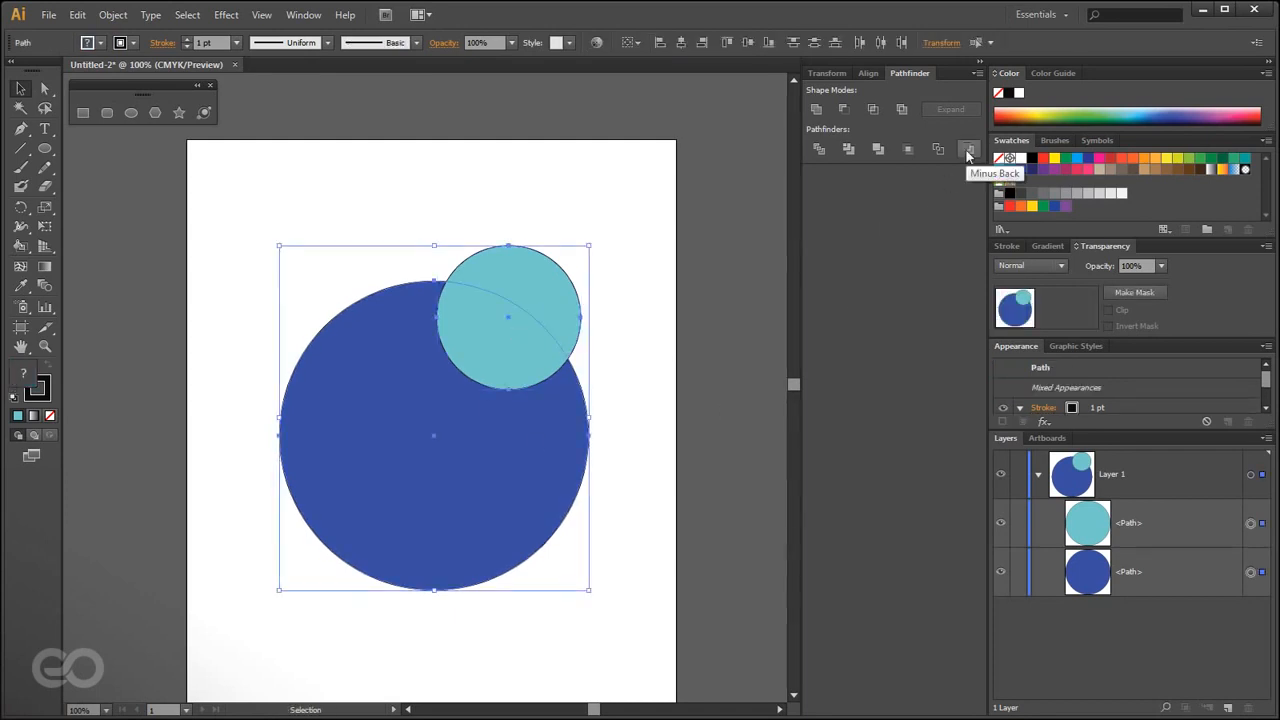
click(967, 149)
click(593, 536)
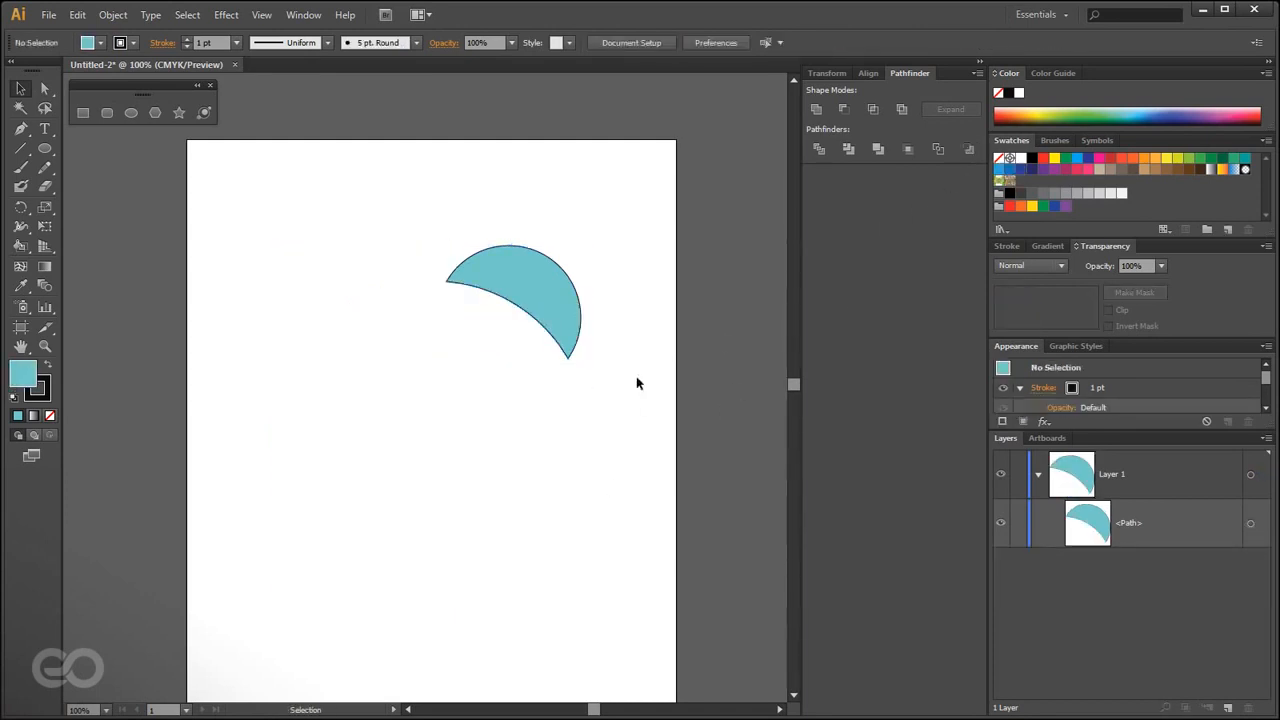
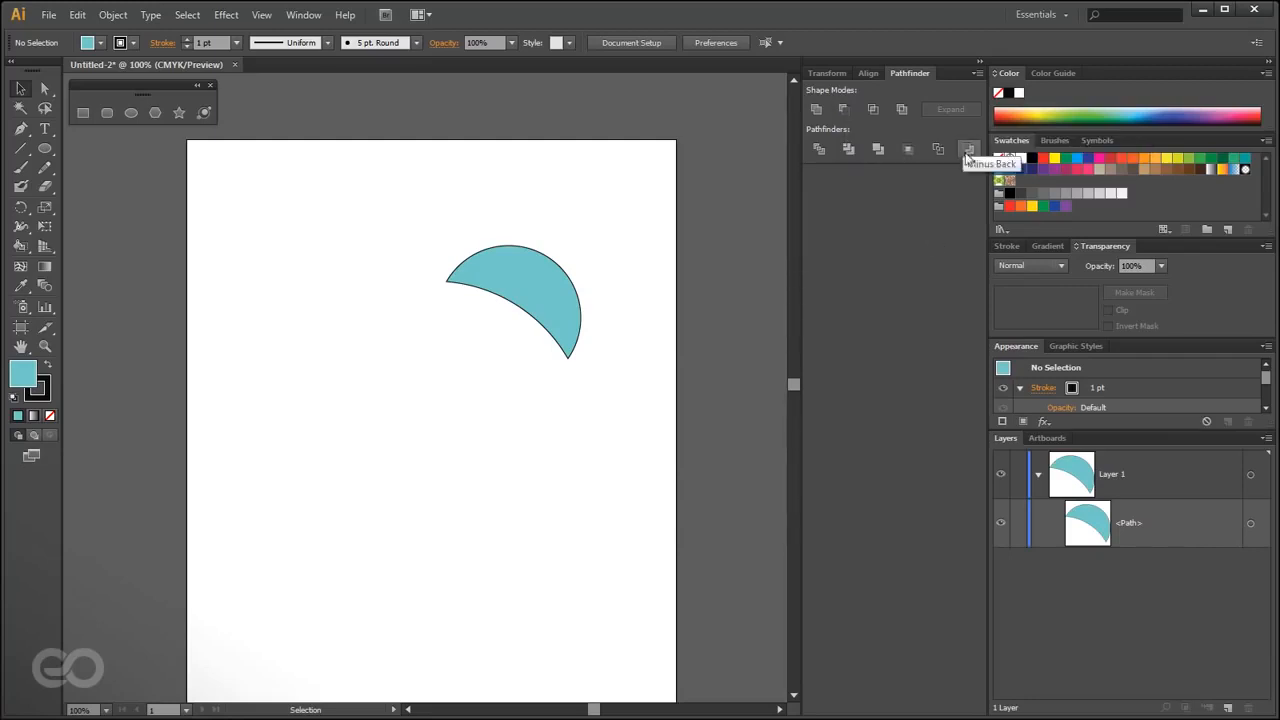
click(560, 303)
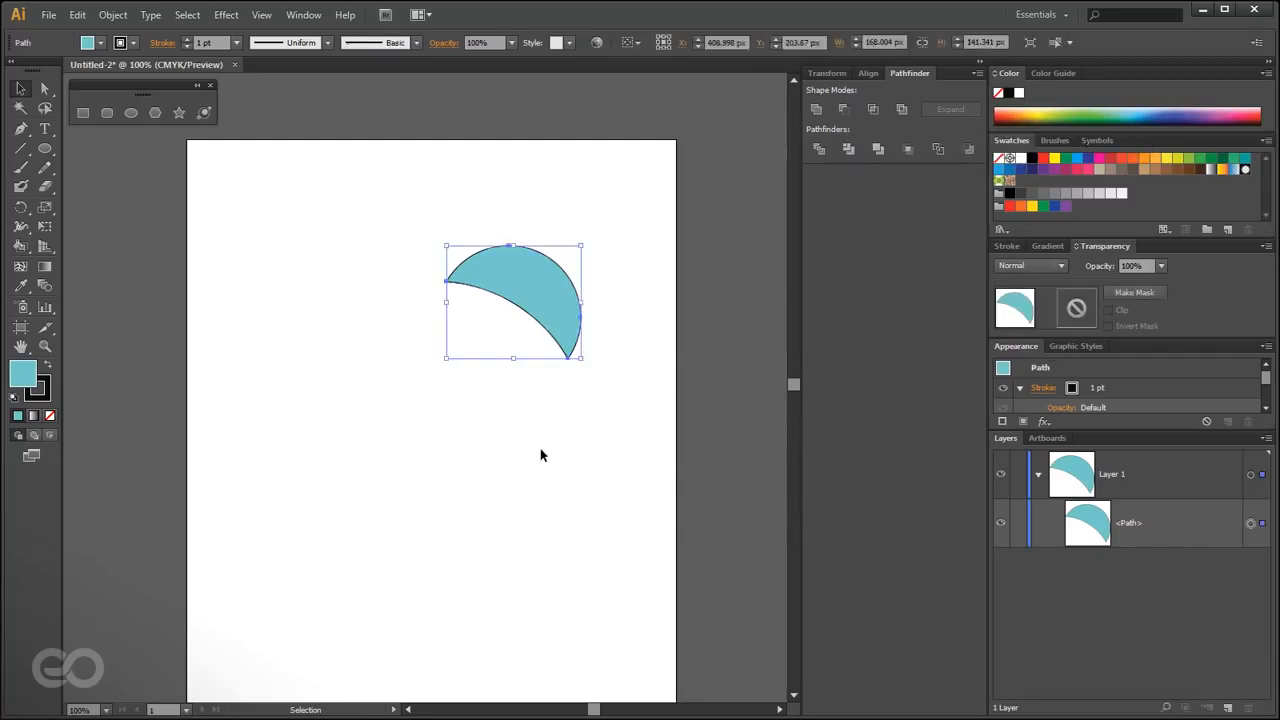
key(Delete)
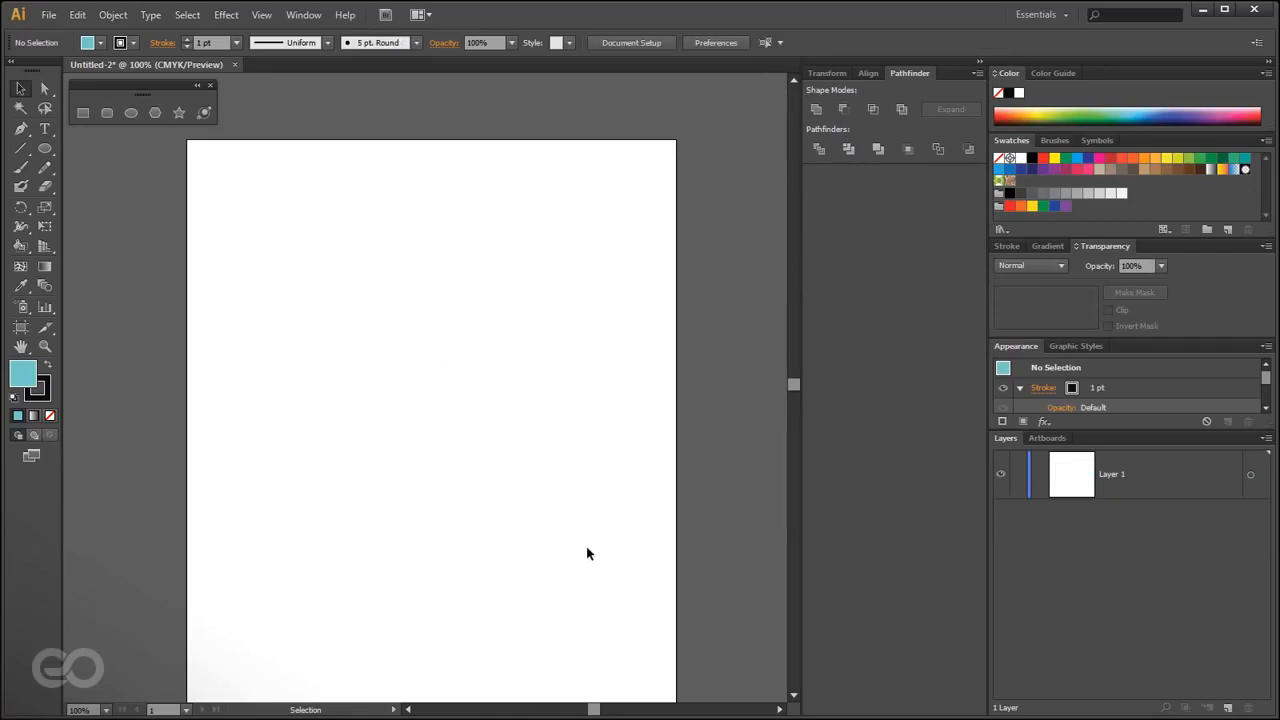
- Draw three overlapping teal ellipses near the artboard's centre, the last one about 133 by 178 px
click(45, 148)
drag(302, 320, 424, 471)
drag(368, 283, 499, 383)
mouse_move(398, 360)
mouse_down()
mouse_move(440, 445)
mouse_move(504, 504)
mouse_up()
key(v)
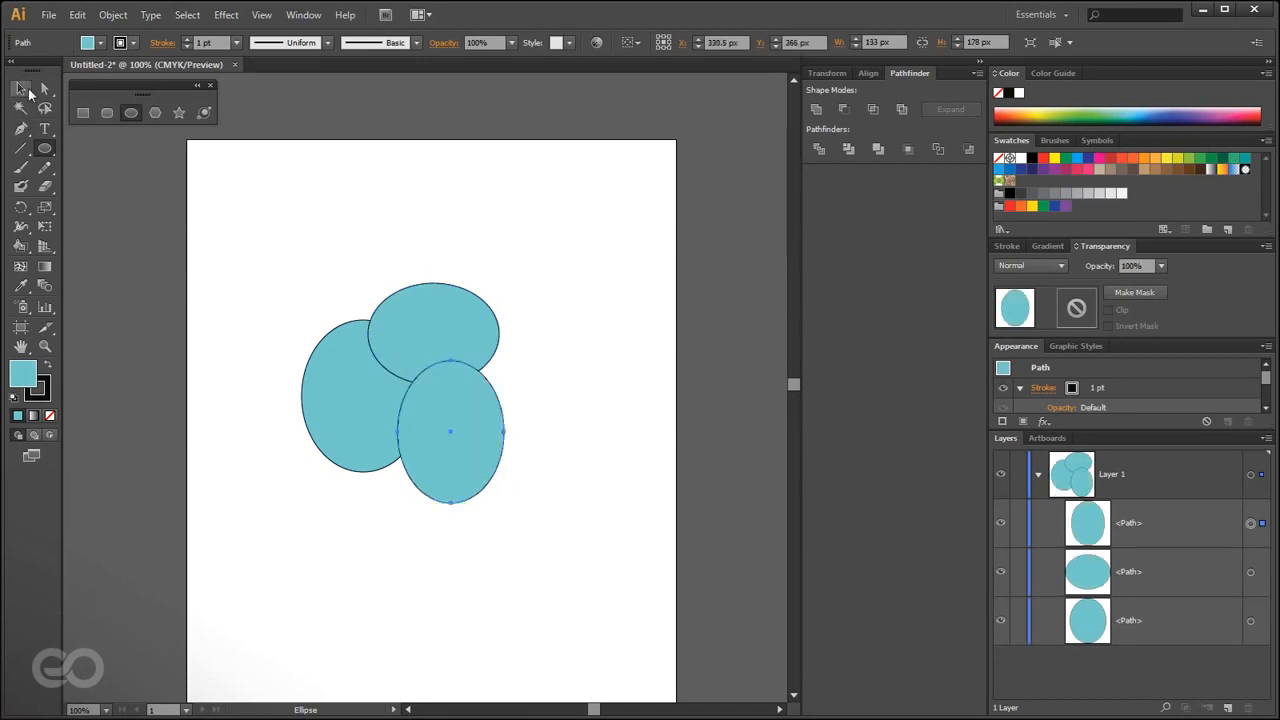
click(307, 589)
- Select all three ellipses and group them
click(1161, 526)
click(1169, 575)
click(1170, 622)
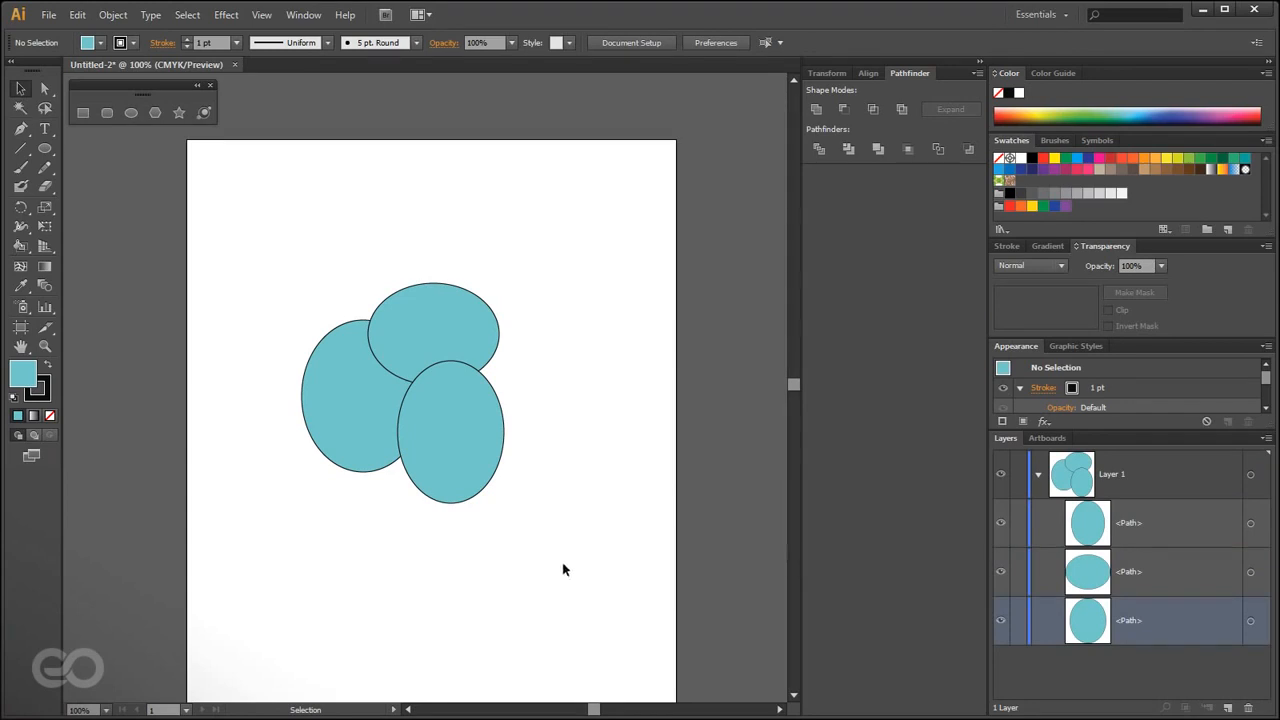
drag(569, 576, 198, 204)
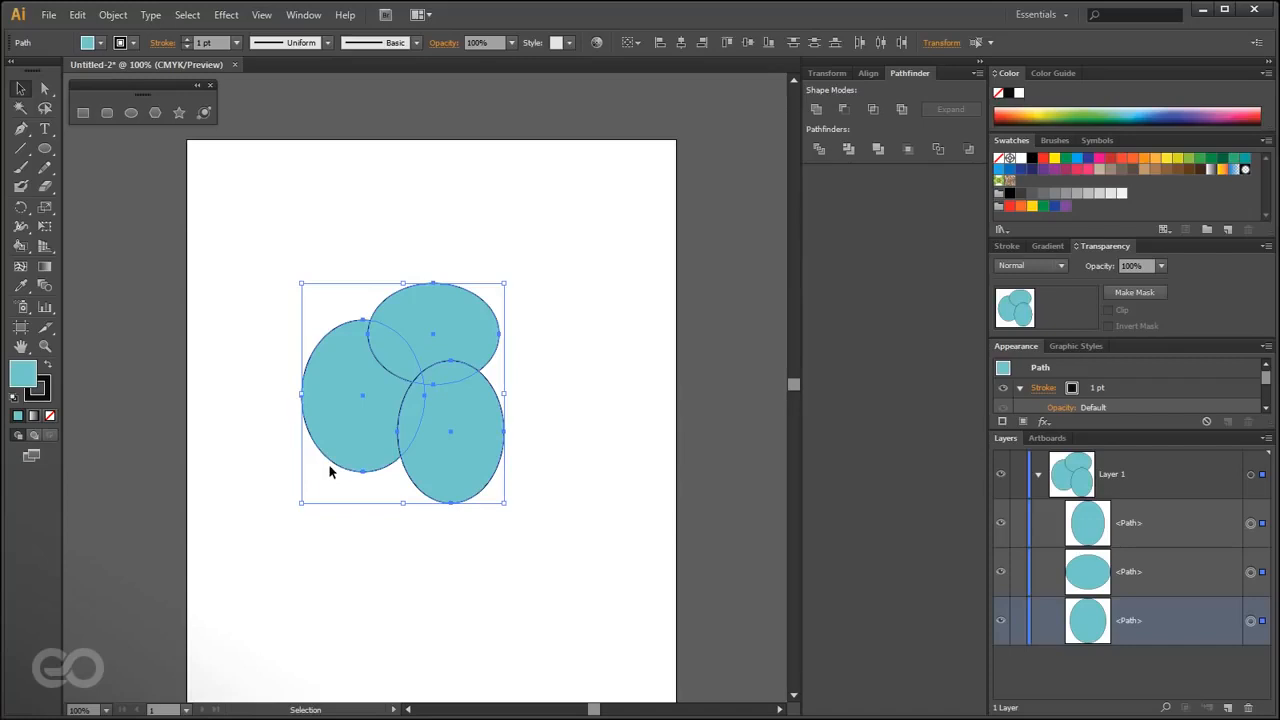
key(a)
key(v)
key(ctrl+g)
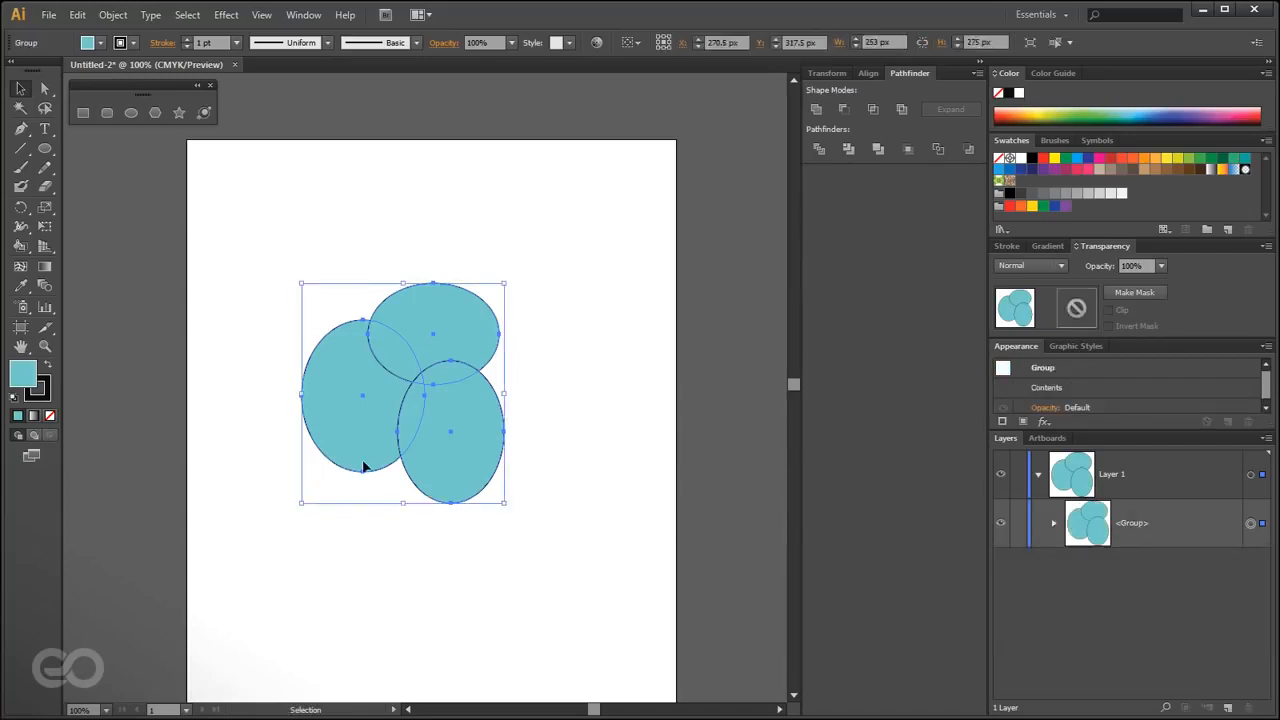
click(553, 600)
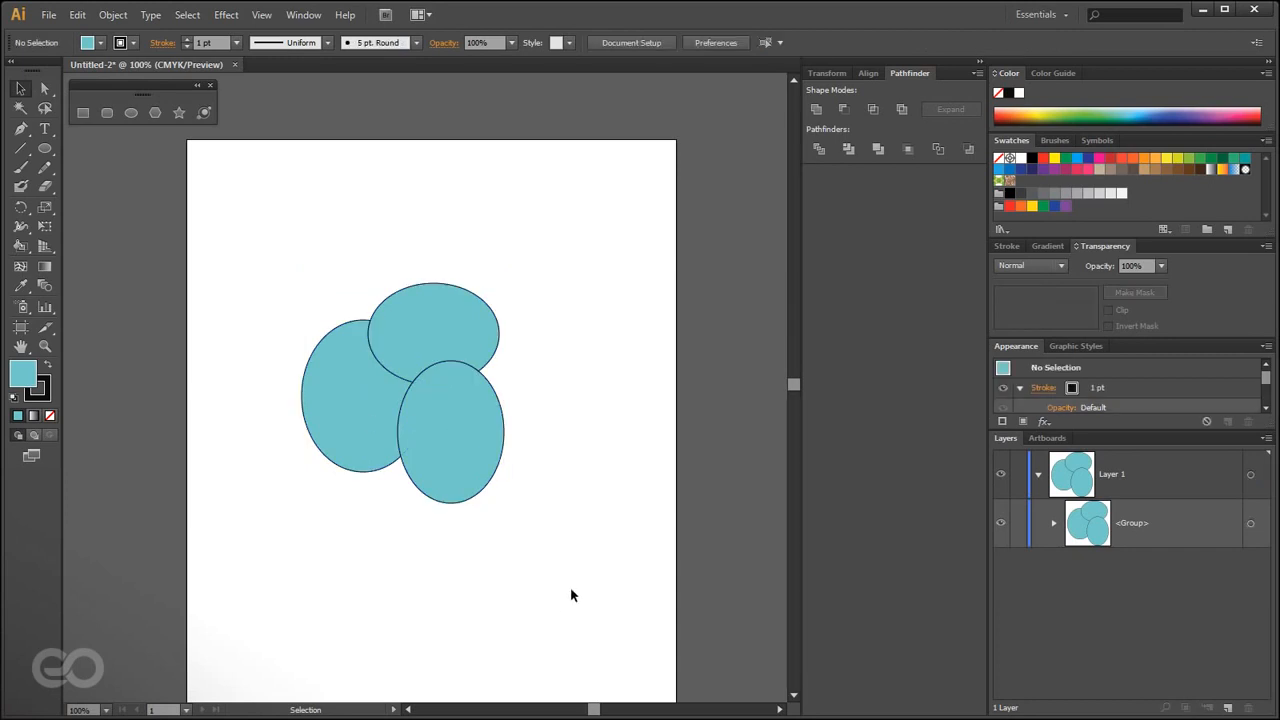
- Place four copies of the ellipse group around the original, one toward each corner of the artboard
click(403, 426)
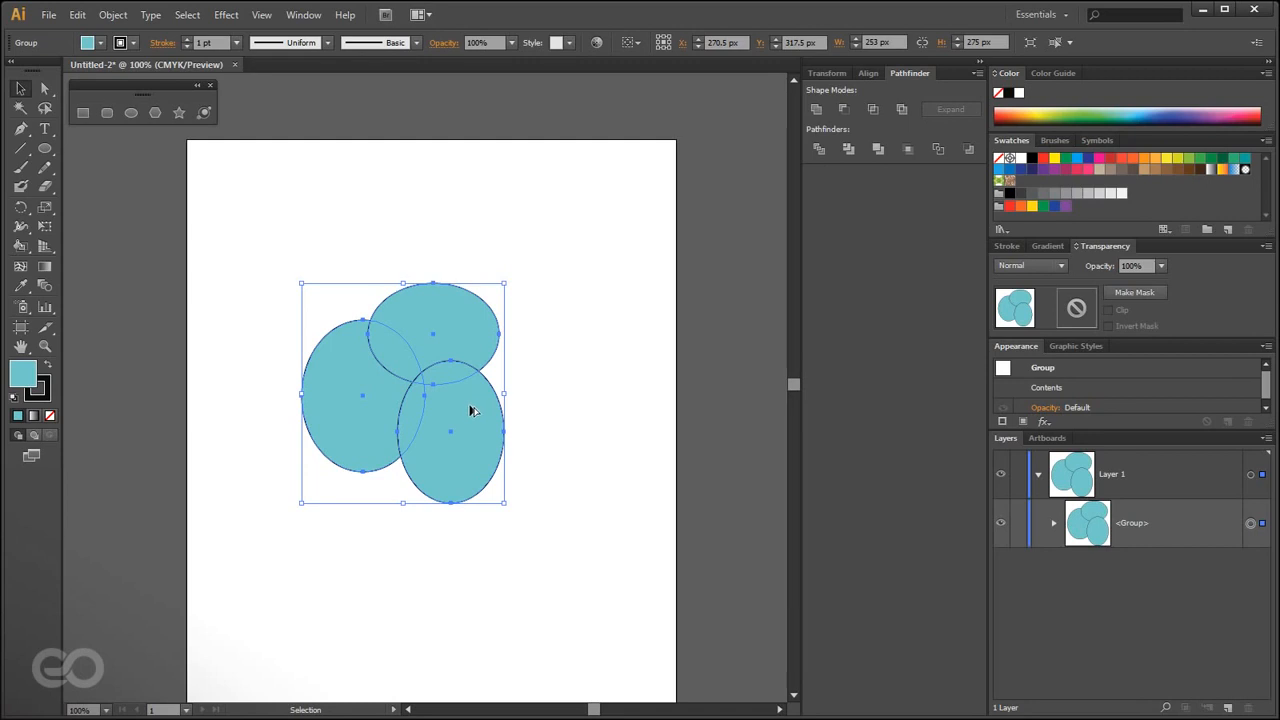
drag(440, 403, 562, 612)
drag(477, 603, 205, 552)
drag(281, 479, 290, 200)
drag(312, 352, 620, 405)
click(718, 584)
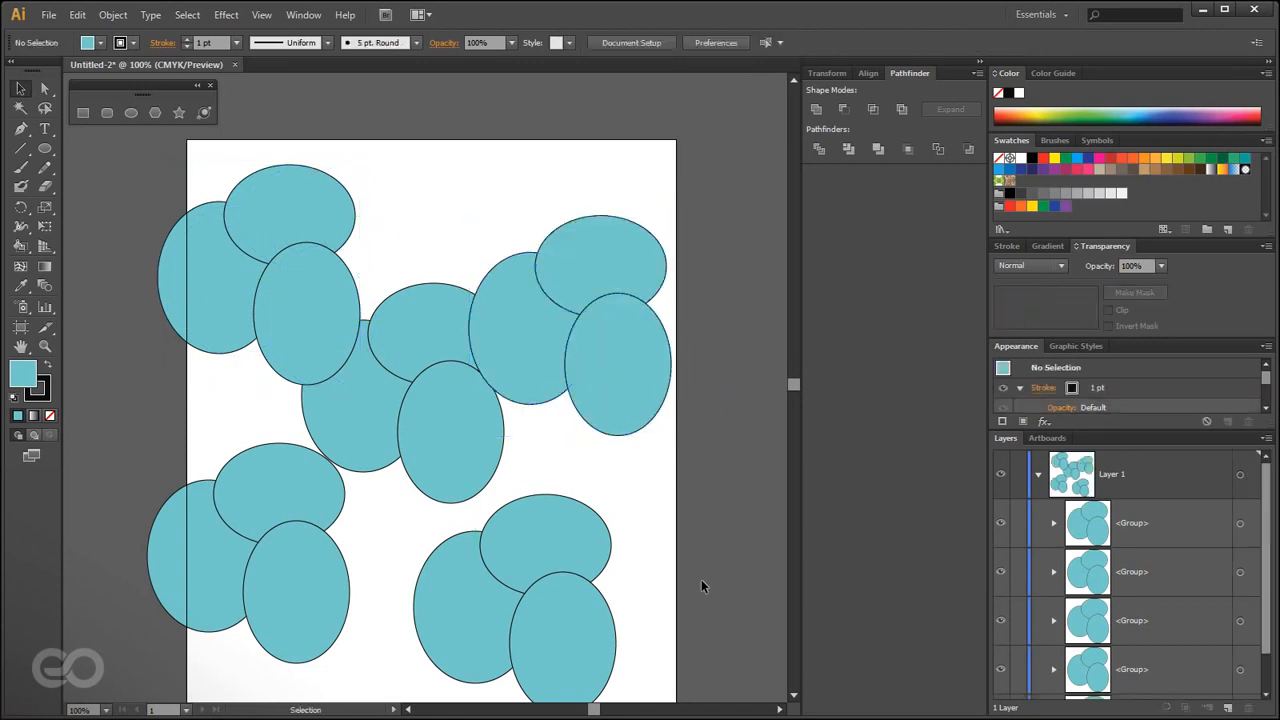
- Select the original ellipse group in the centre and expand it in the layer list
scroll(680, 575, down, 2)
scroll(658, 570, up, 1)
click(394, 375)
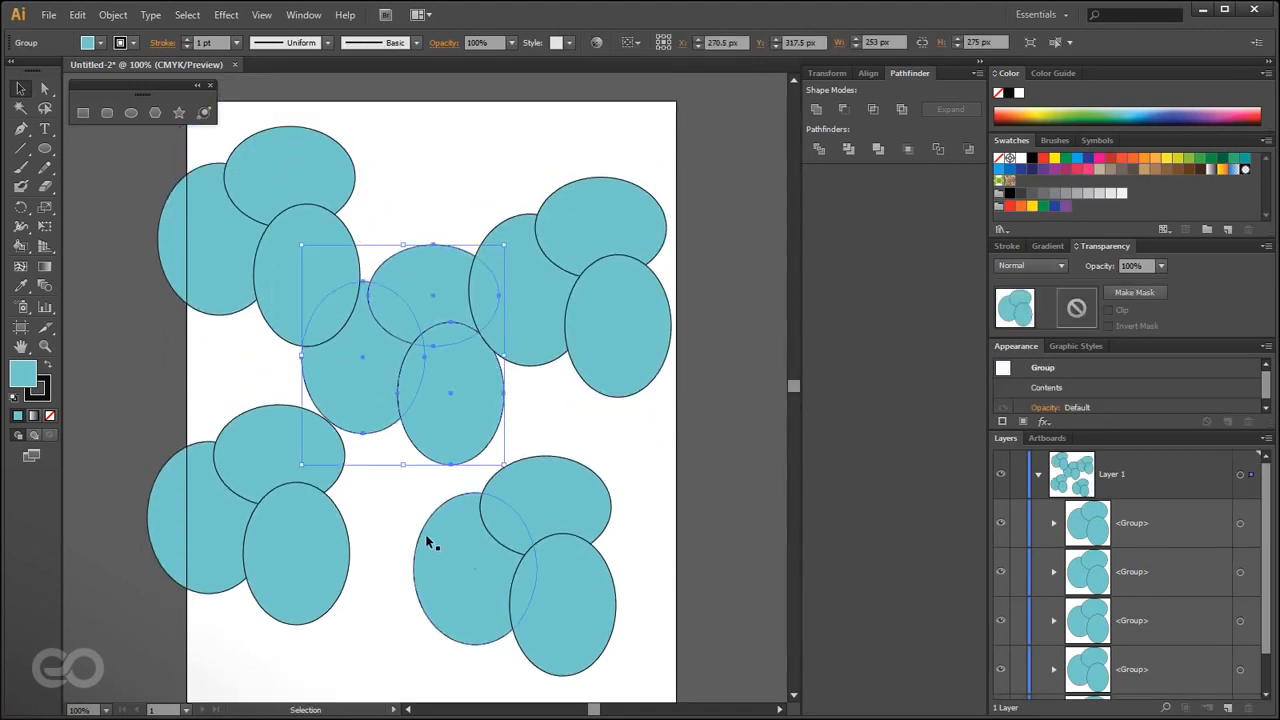
scroll(425, 533, up, 1)
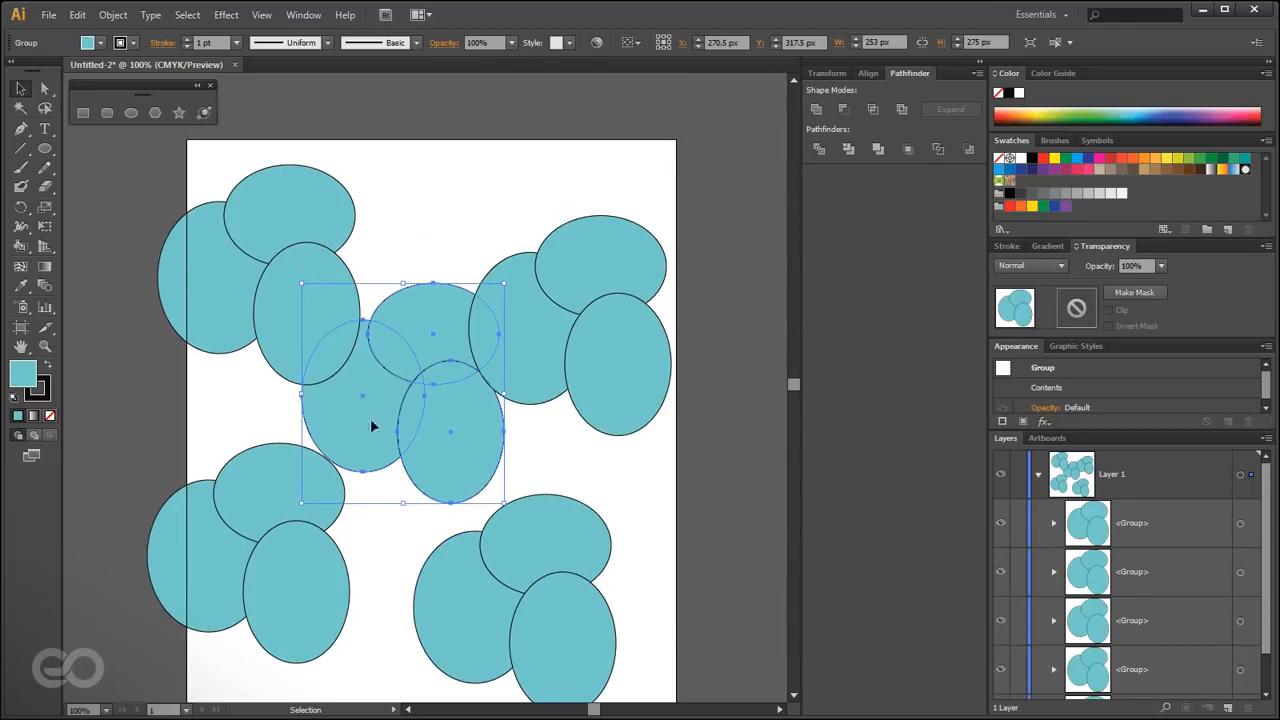
scroll(1150, 565, down, 3)
click(1055, 676)
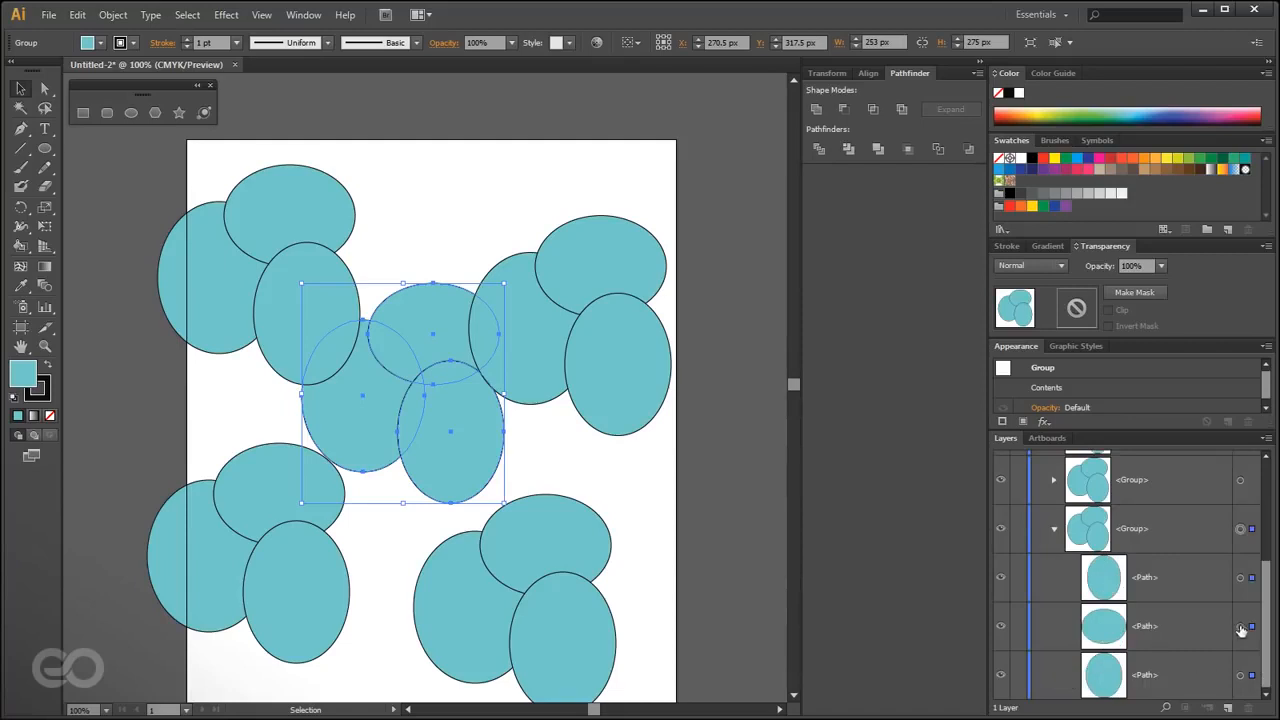
- Target only the upper ellipse inside the centre group, fill it with dark blue, and reselect the whole group
click(1240, 627)
click(1240, 579)
click(1240, 627)
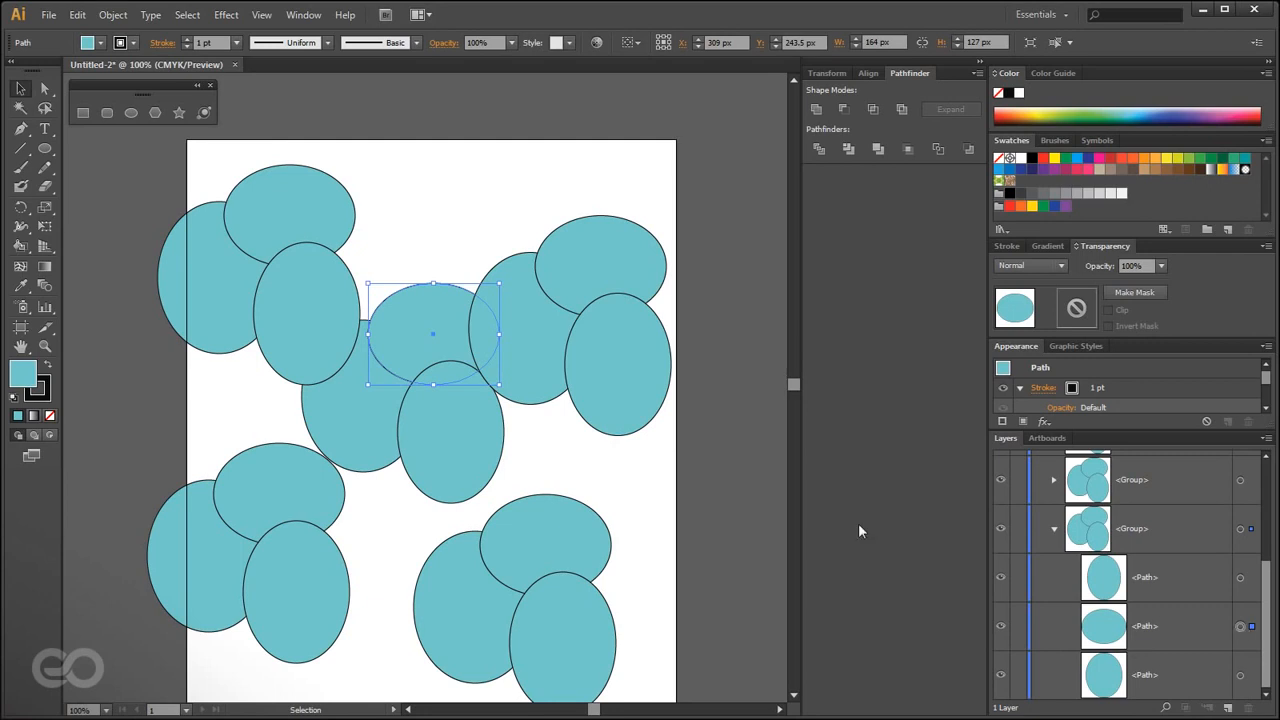
click(405, 414)
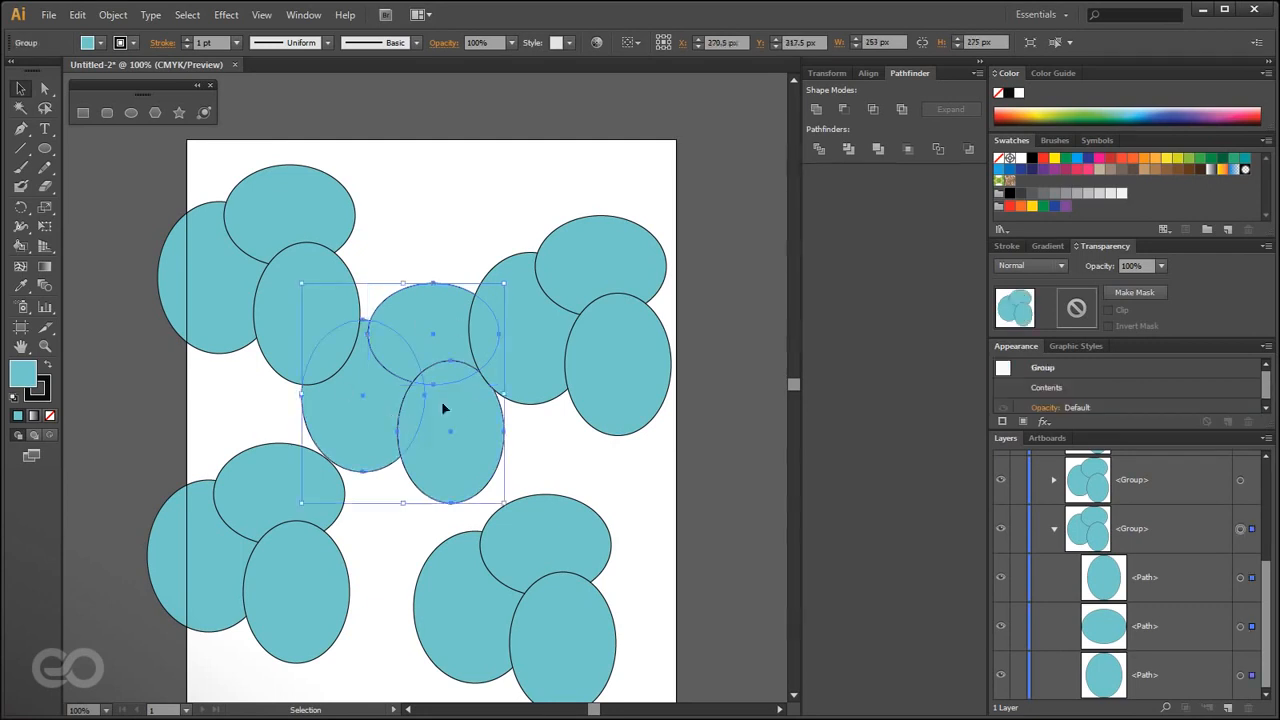
click(1240, 626)
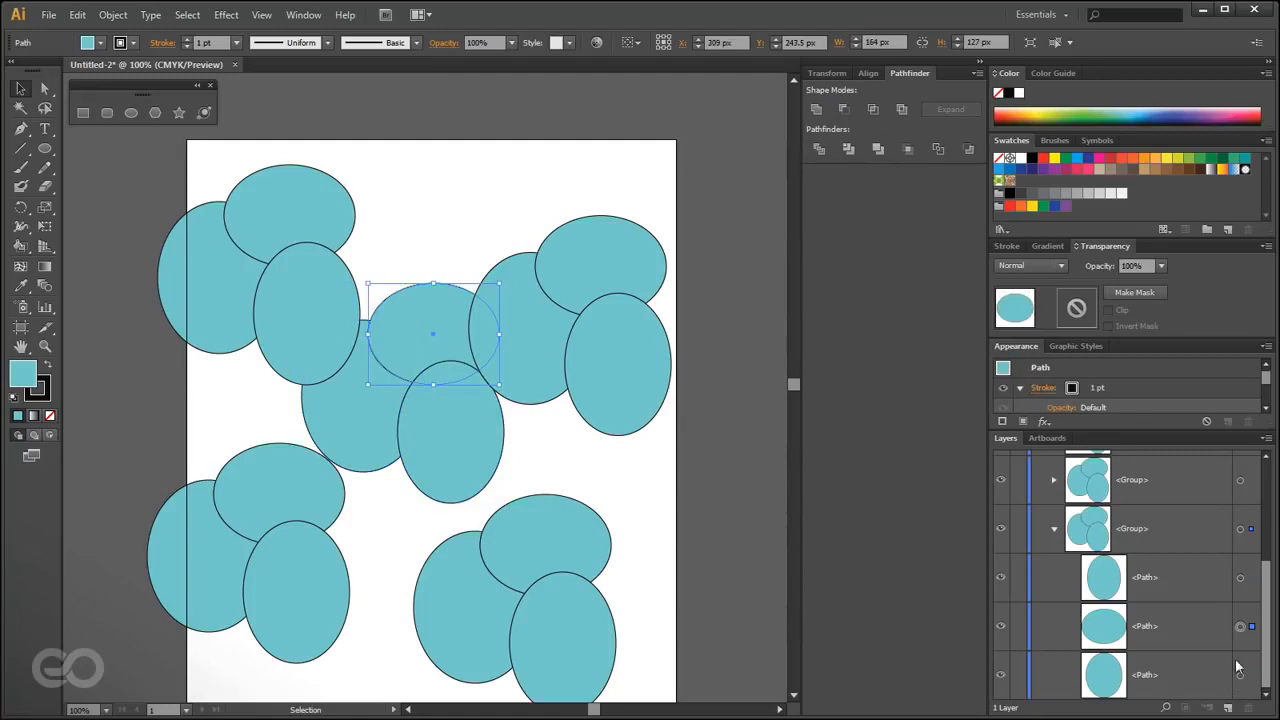
click(1163, 110)
click(684, 543)
click(452, 442)
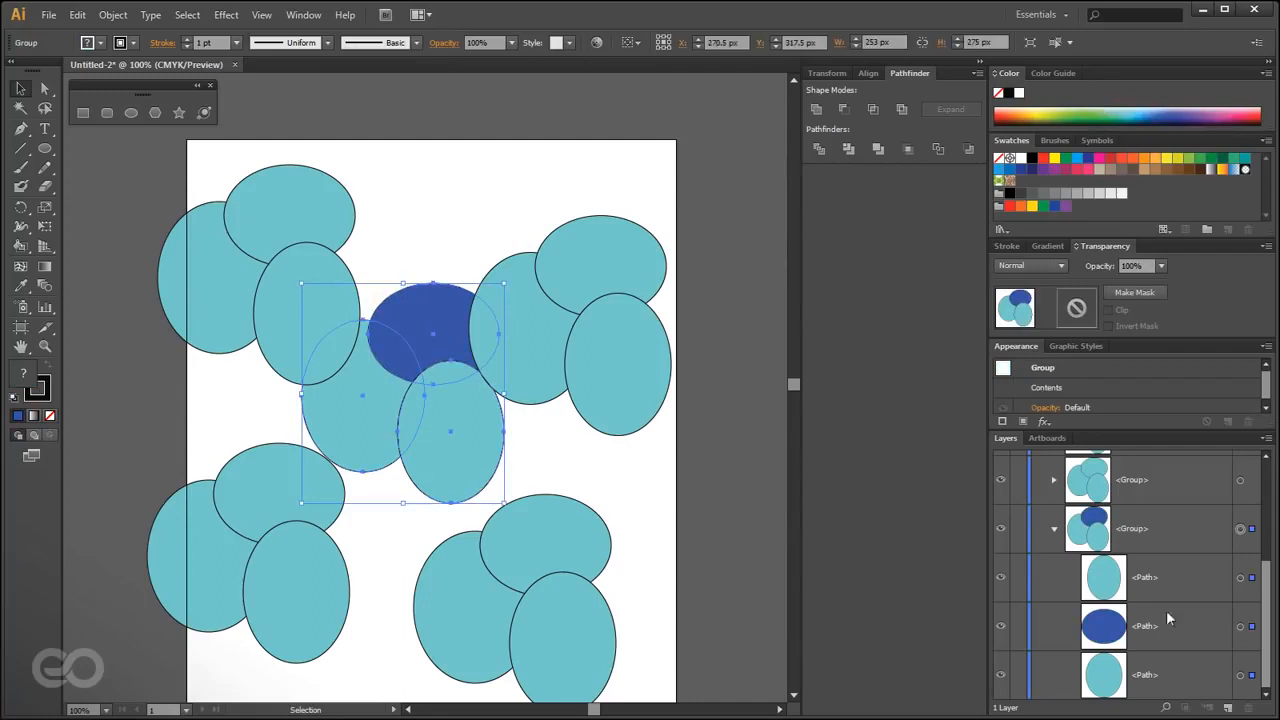
- Select the upper-right ellipse group and isolate it for editing
scroll(1165, 634, up, 3)
scroll(1172, 600, down, 3)
click(617, 477)
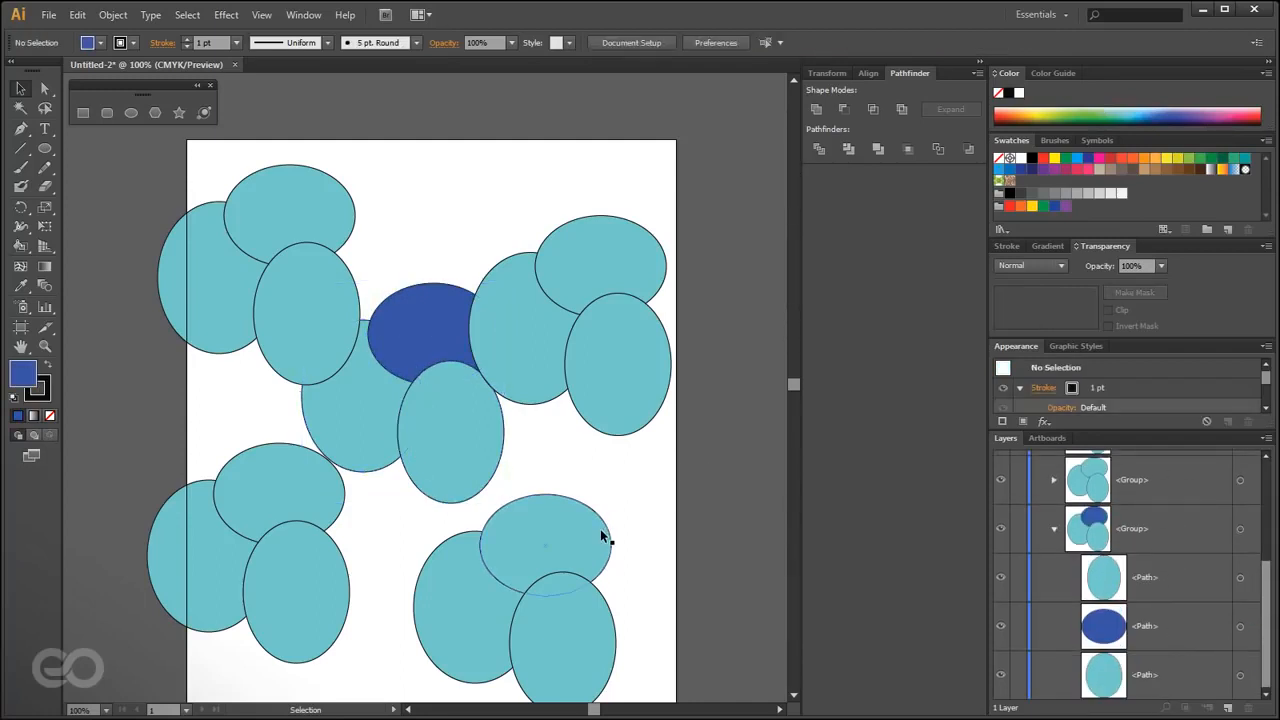
click(555, 350)
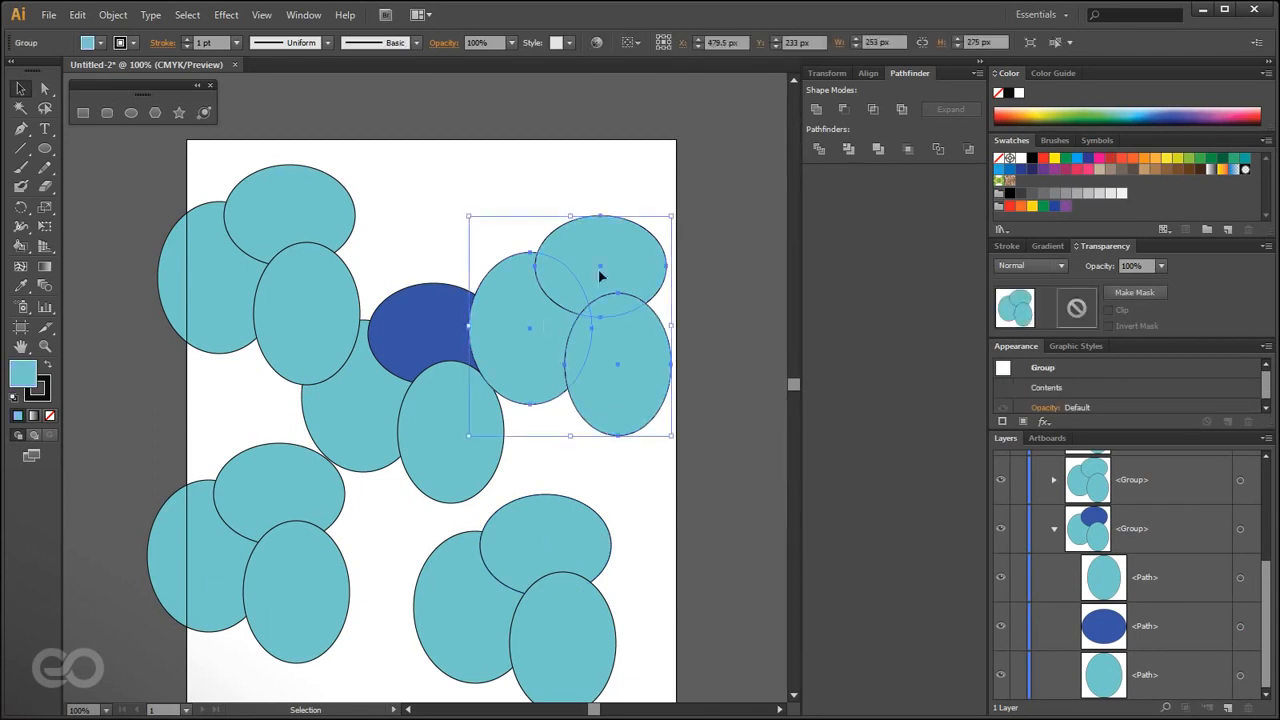
double_click(557, 328)
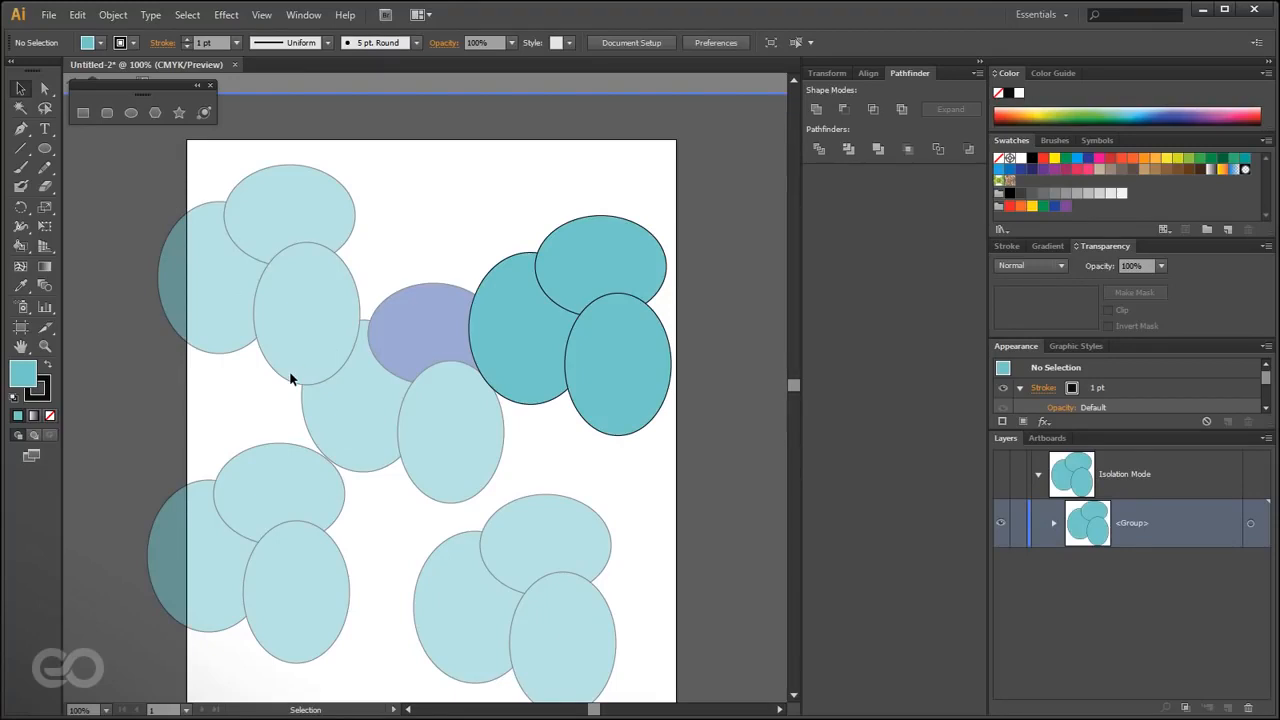
- Select individual ellipses inside the isolated group, deselect them, and move the floating shape tools off the isolation bar
click(521, 344)
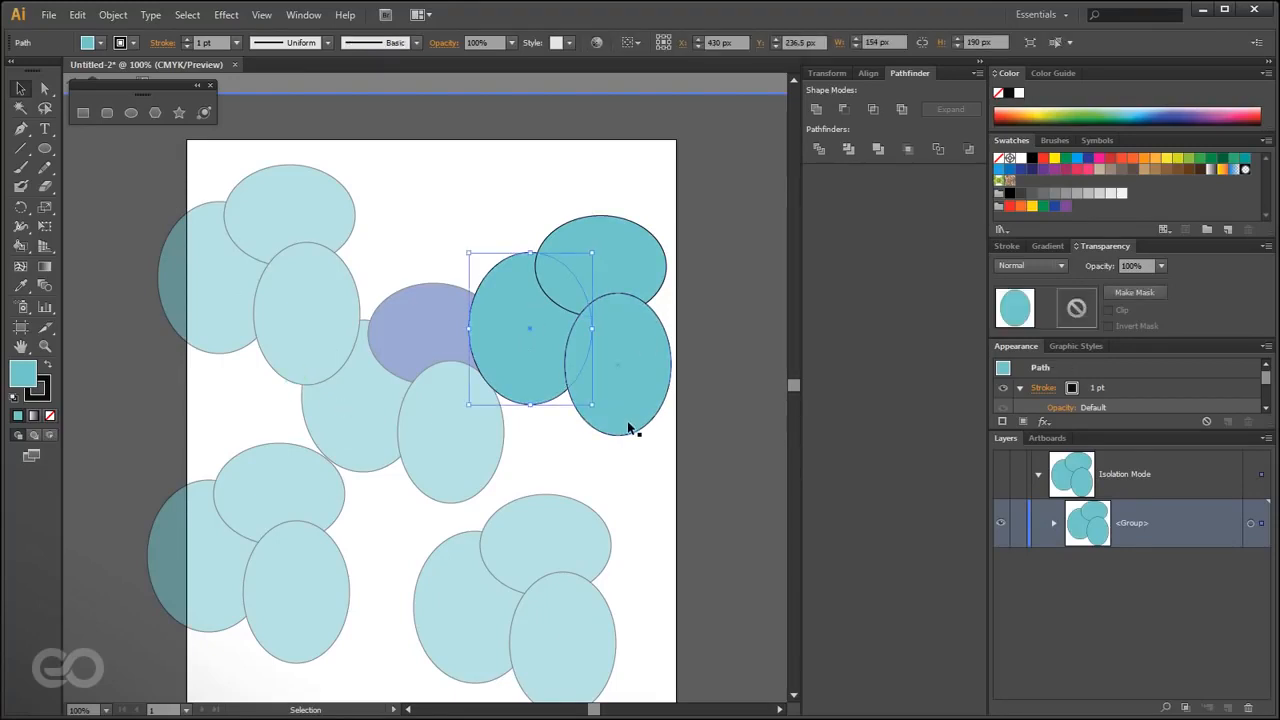
click(722, 369)
click(600, 380)
click(484, 321)
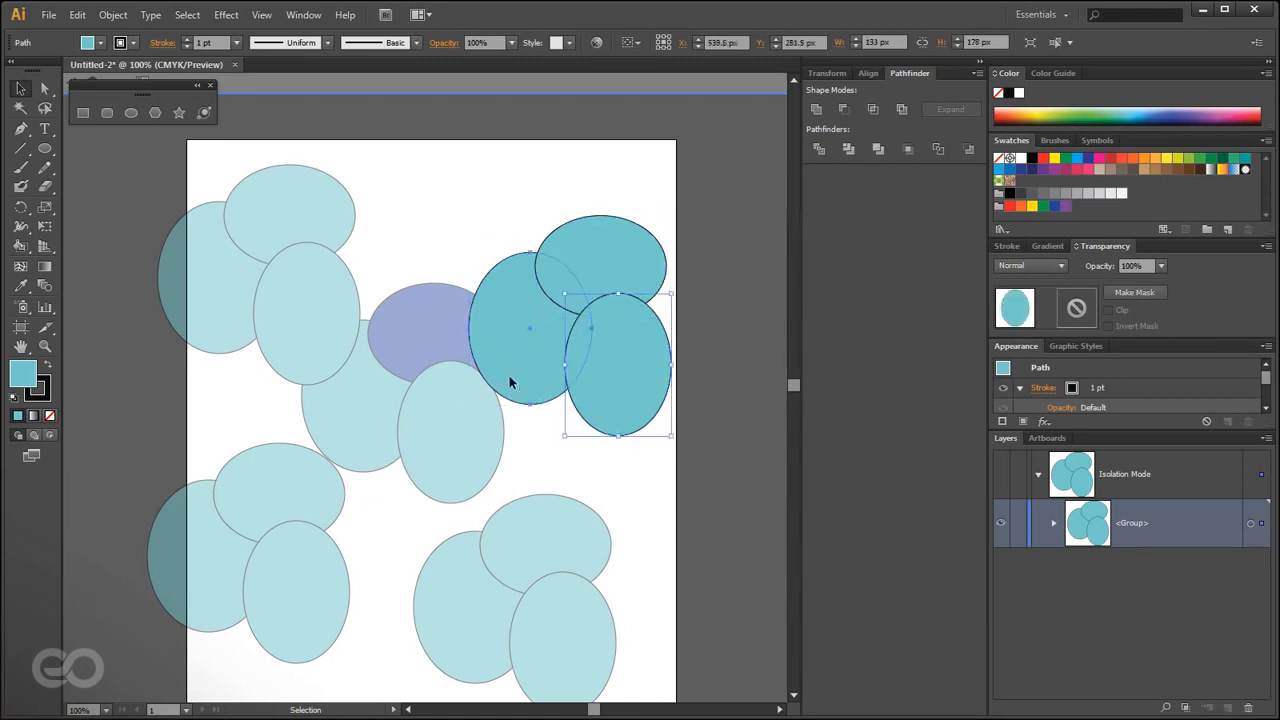
click(619, 476)
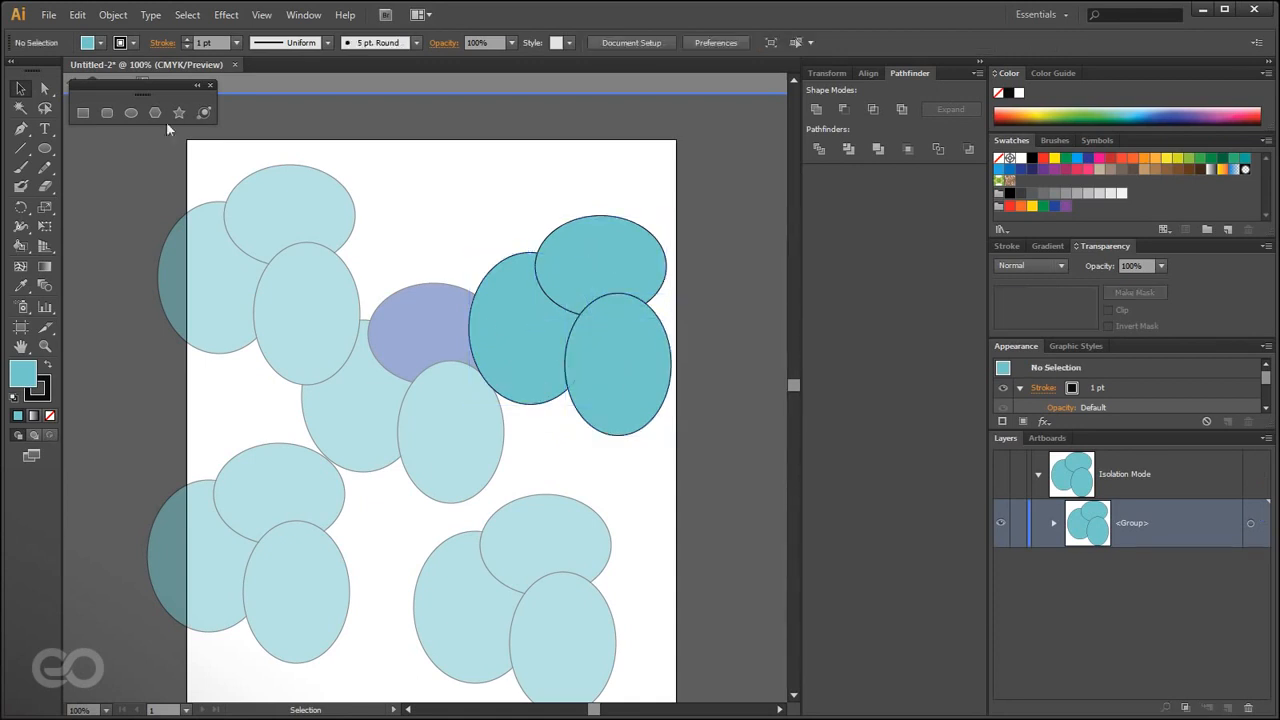
drag(168, 89, 163, 122)
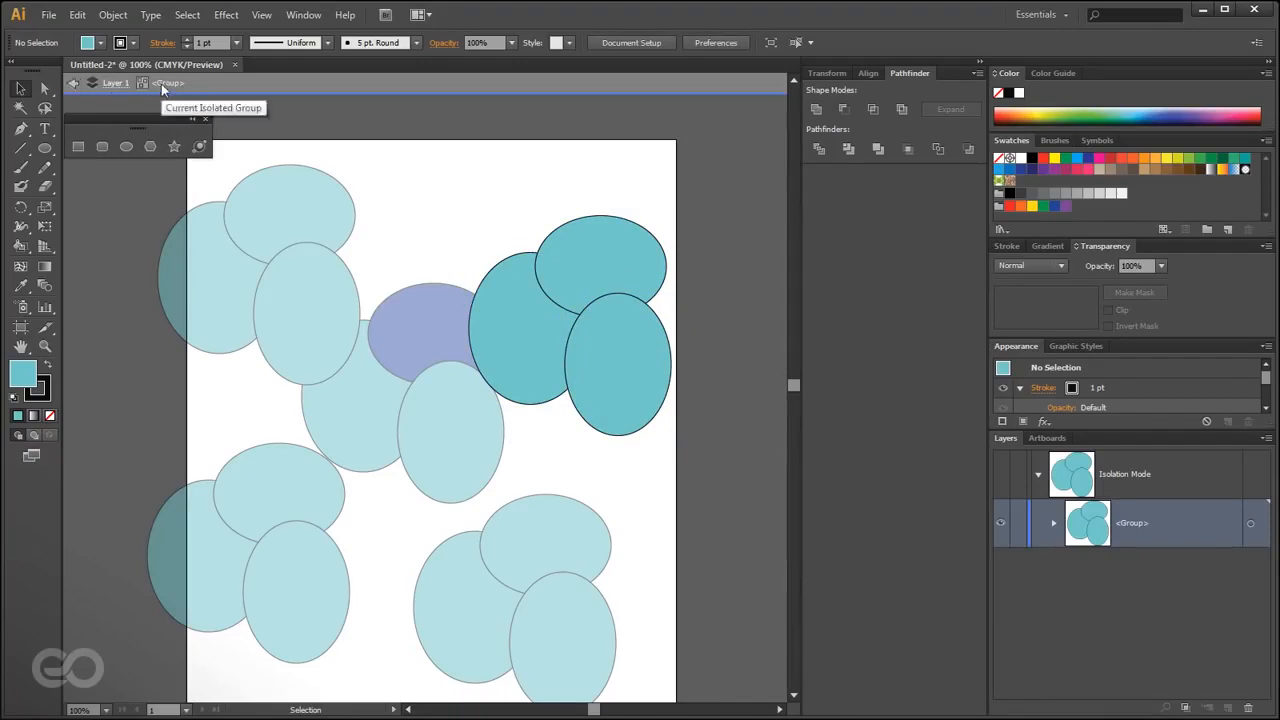
- Fill the isolated group's upper ellipse with green and its lower-right ellipse with very dark teal
click(543, 337)
click(645, 275)
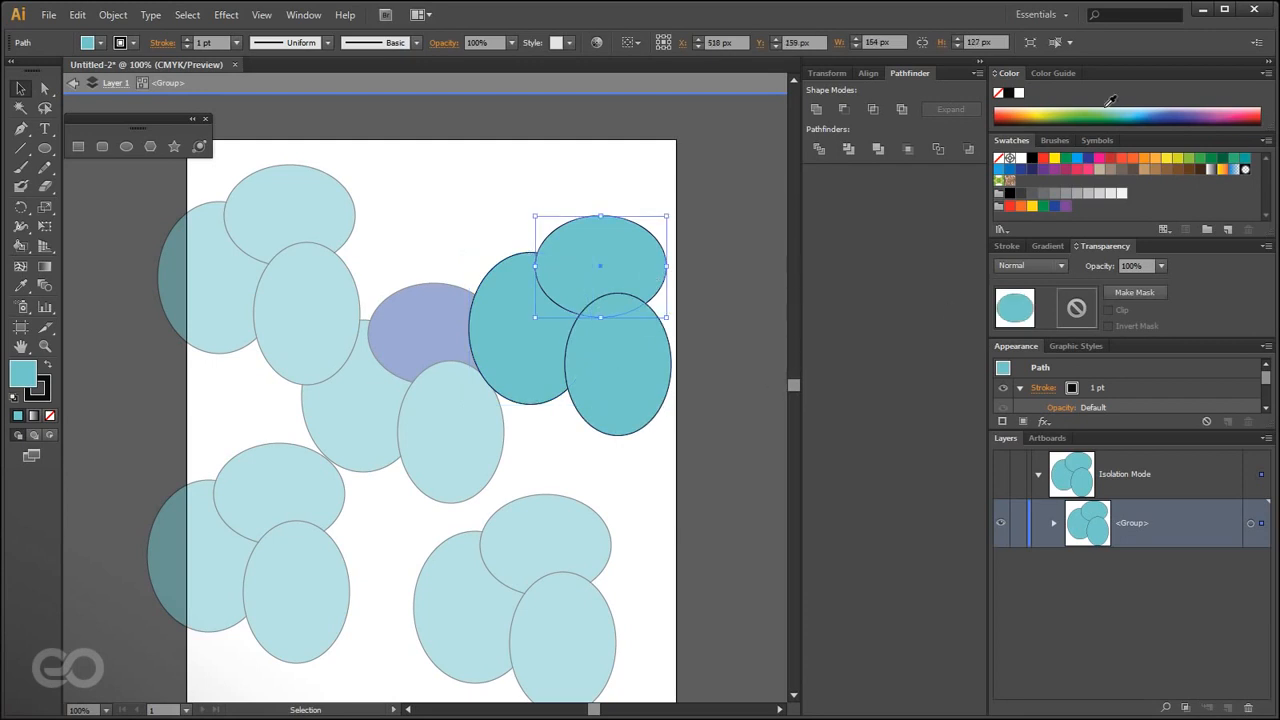
click(1084, 115)
click(655, 372)
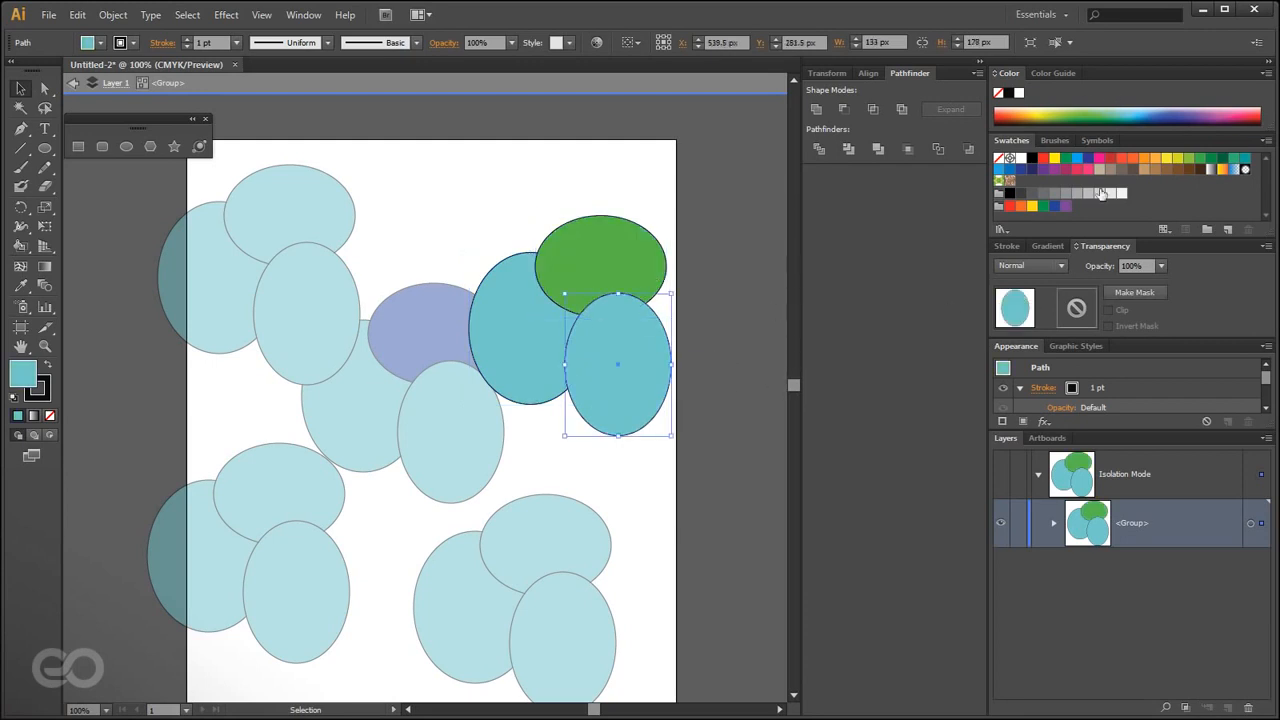
click(1132, 121)
- Subtract the dark ellipse from the light teal ellipse with Minus Front and go back up to Layer 1
shift+click(500, 360)
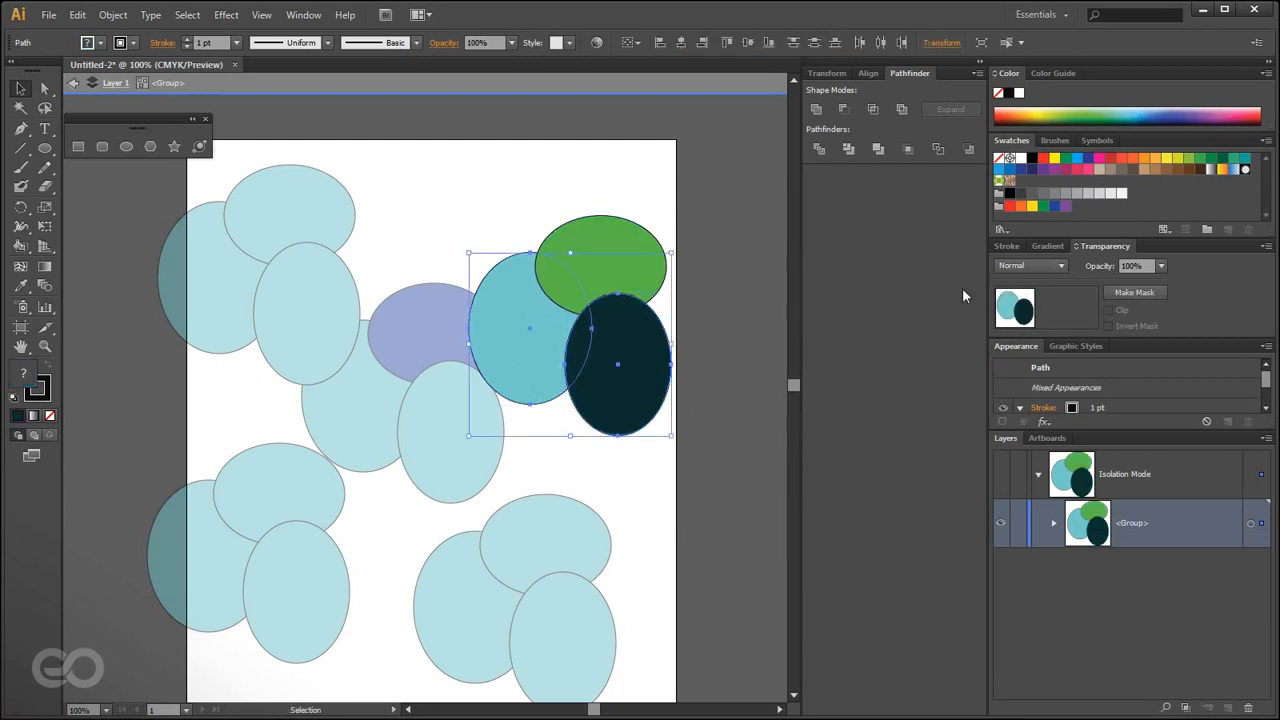
click(843, 108)
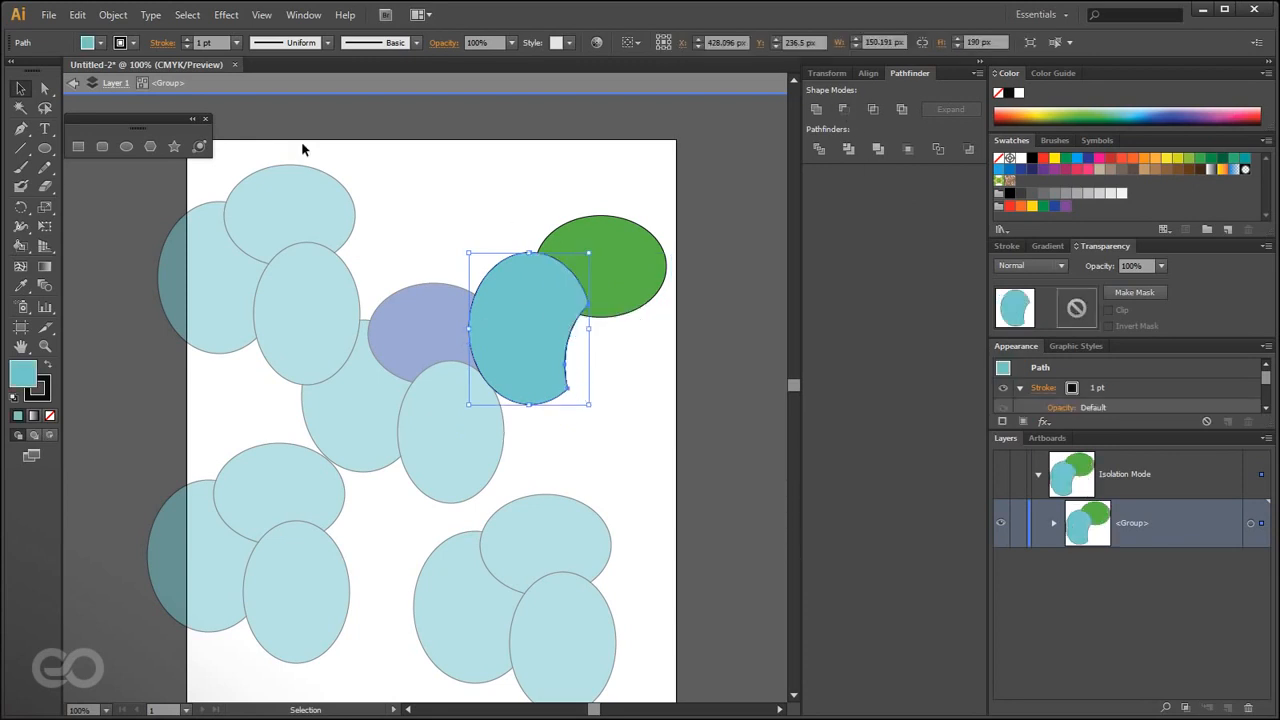
click(70, 88)
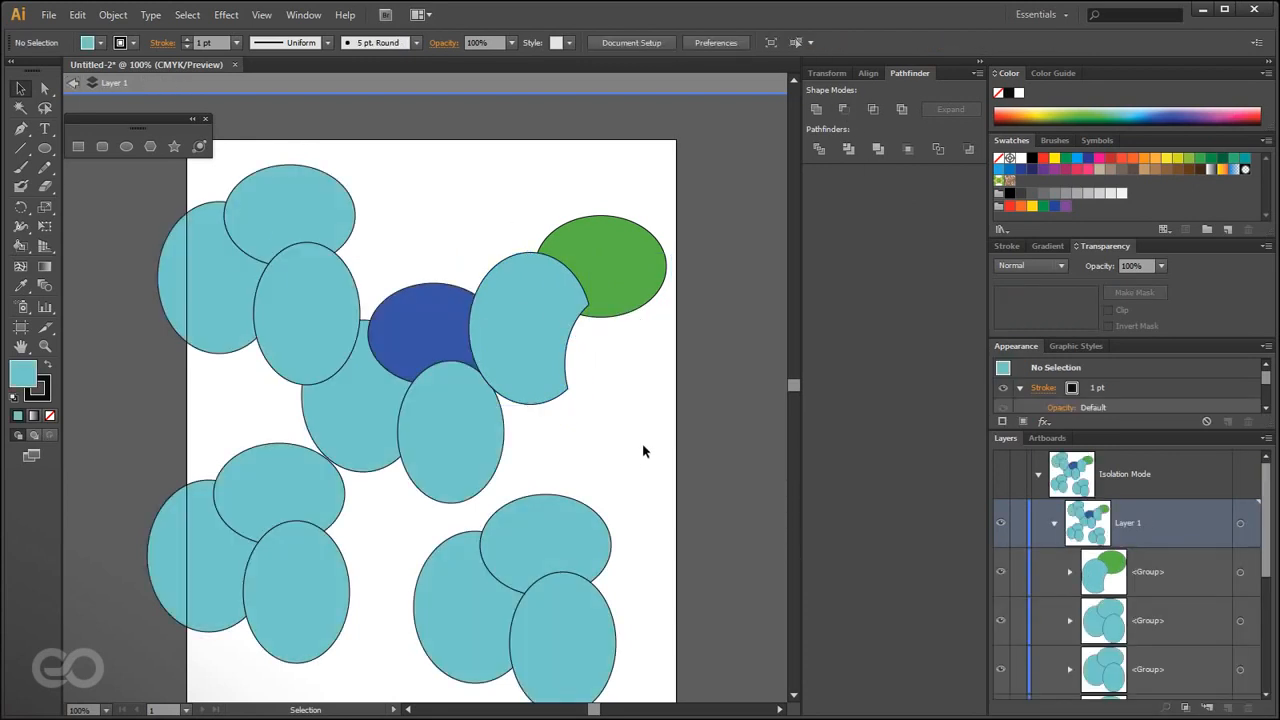
- Move the edited green-and-teal group up and to the left as one object, undo the move, and deselect it
click(512, 265)
drag(517, 382, 495, 333)
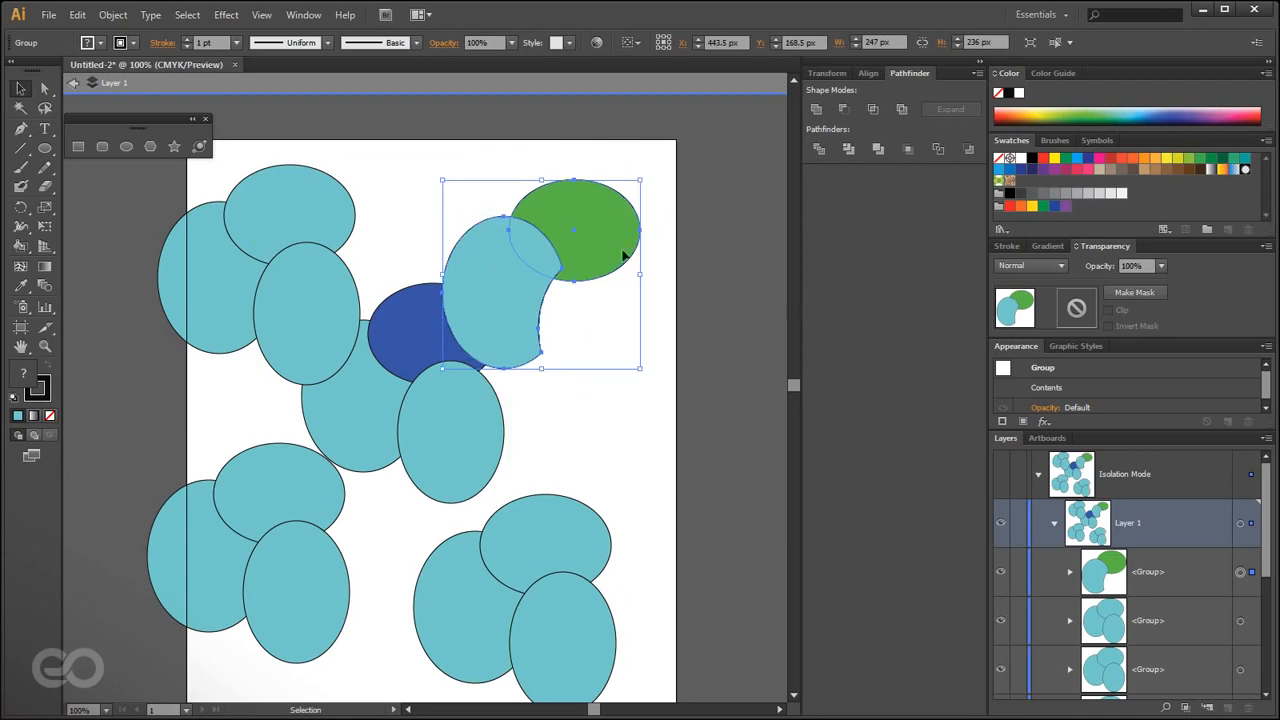
key(ctrl+z)
click(710, 537)
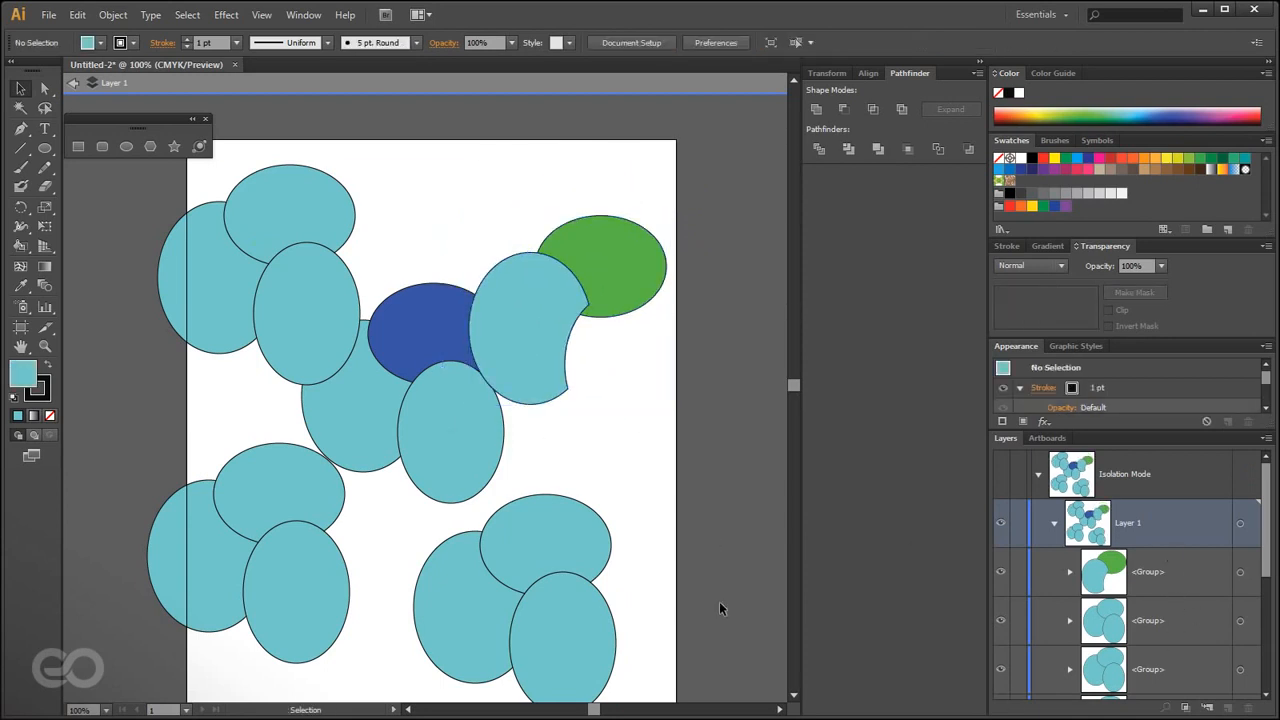
- Isolate the lower-left ellipse group, delete its upper ellipse, and exit isolation mode
double_click(240, 517)
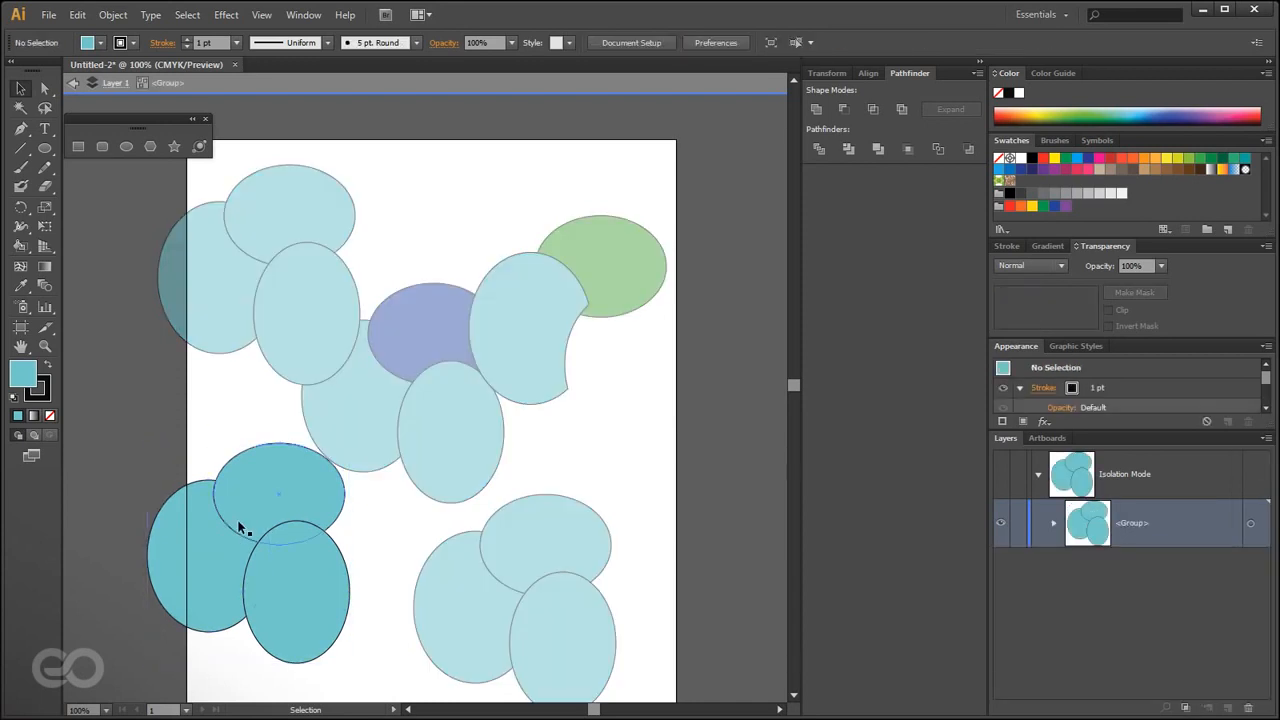
click(257, 524)
key(Delete)
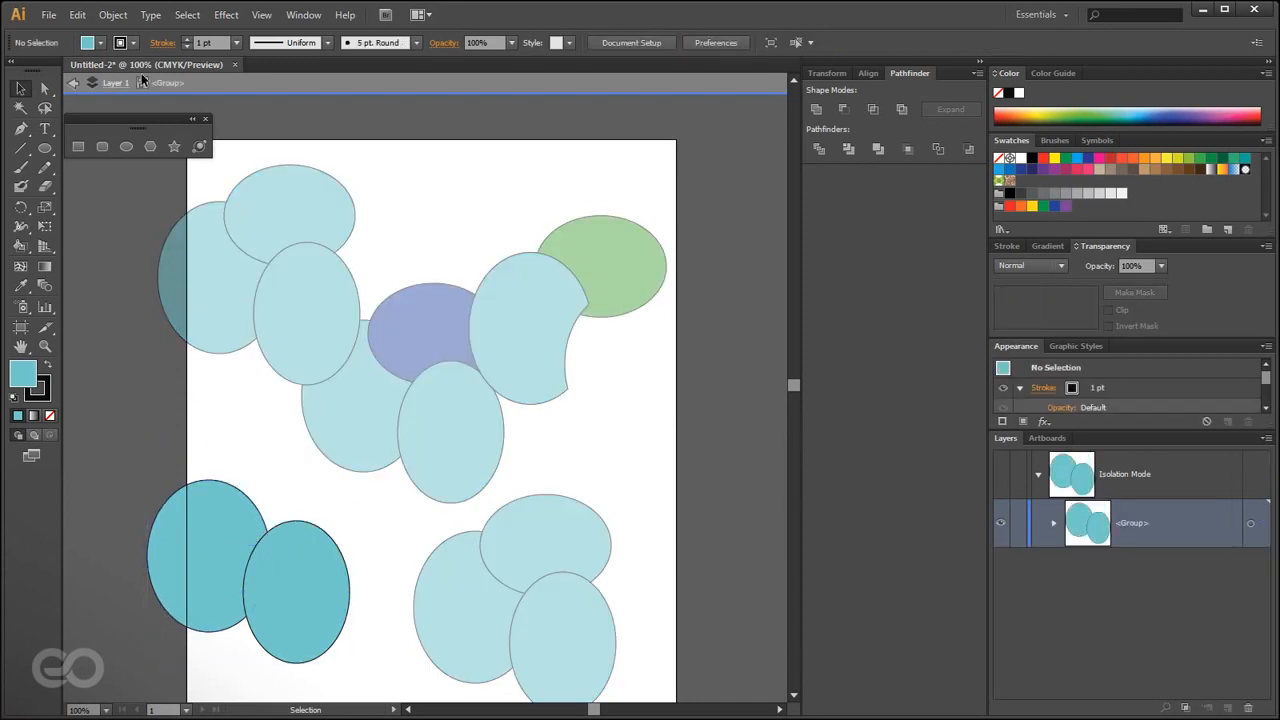
click(73, 86)
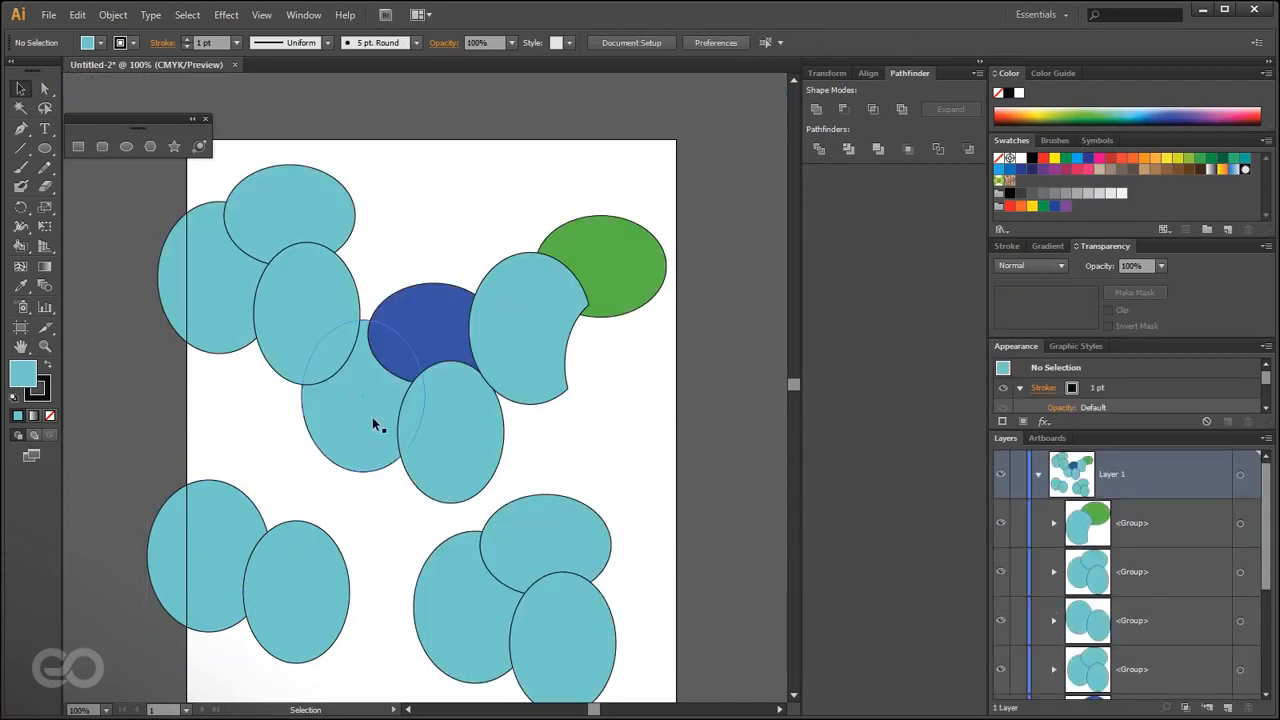
- Delete all five ellipse groups so the artboard is empty
scroll(401, 501, down, 1)
key(alt)
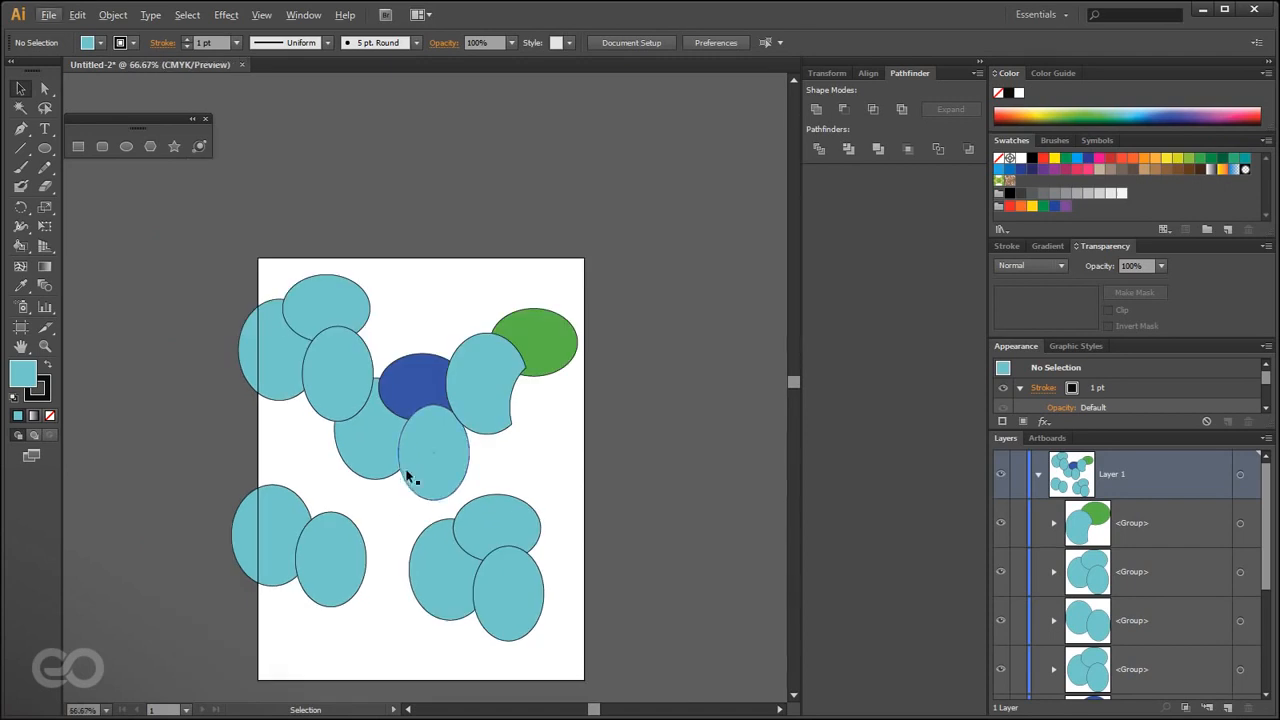
key(space)
drag(445, 520, 442, 458)
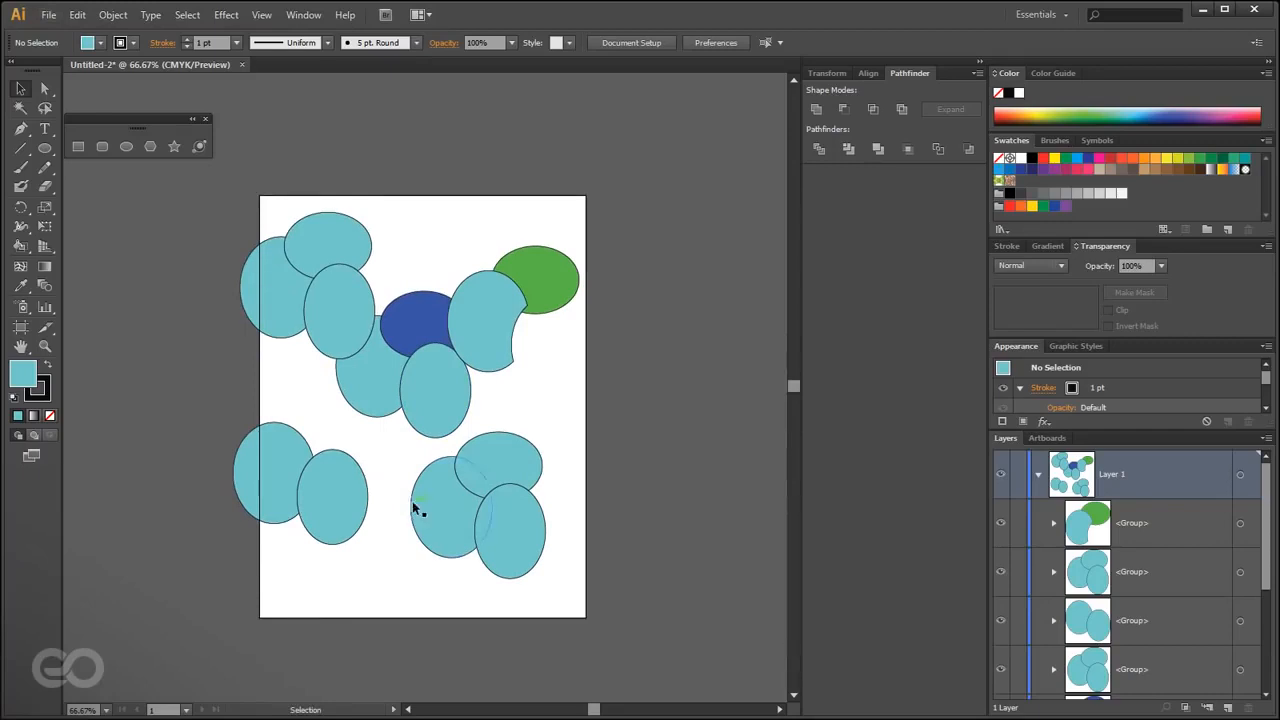
alt+scroll(371, 403, up, 1)
click(531, 634)
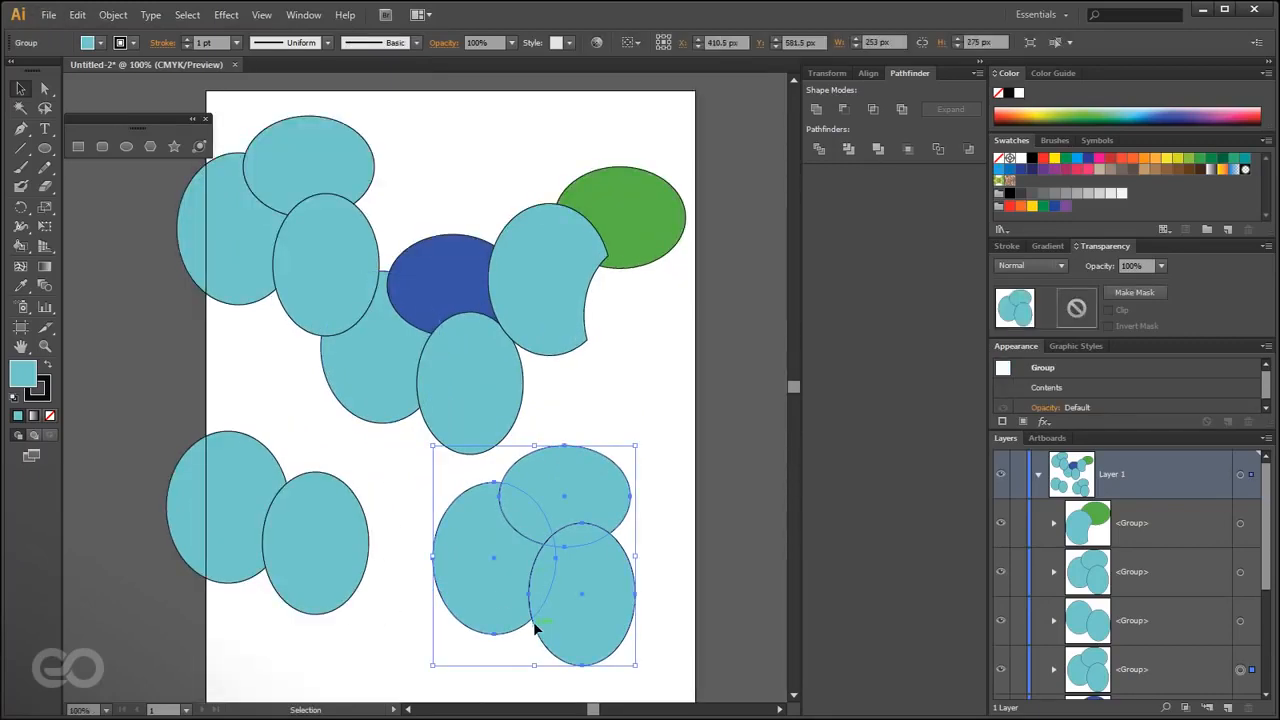
key(Delete)
click(463, 373)
key(Delete)
click(514, 326)
key(Delete)
click(349, 329)
key(Delete)
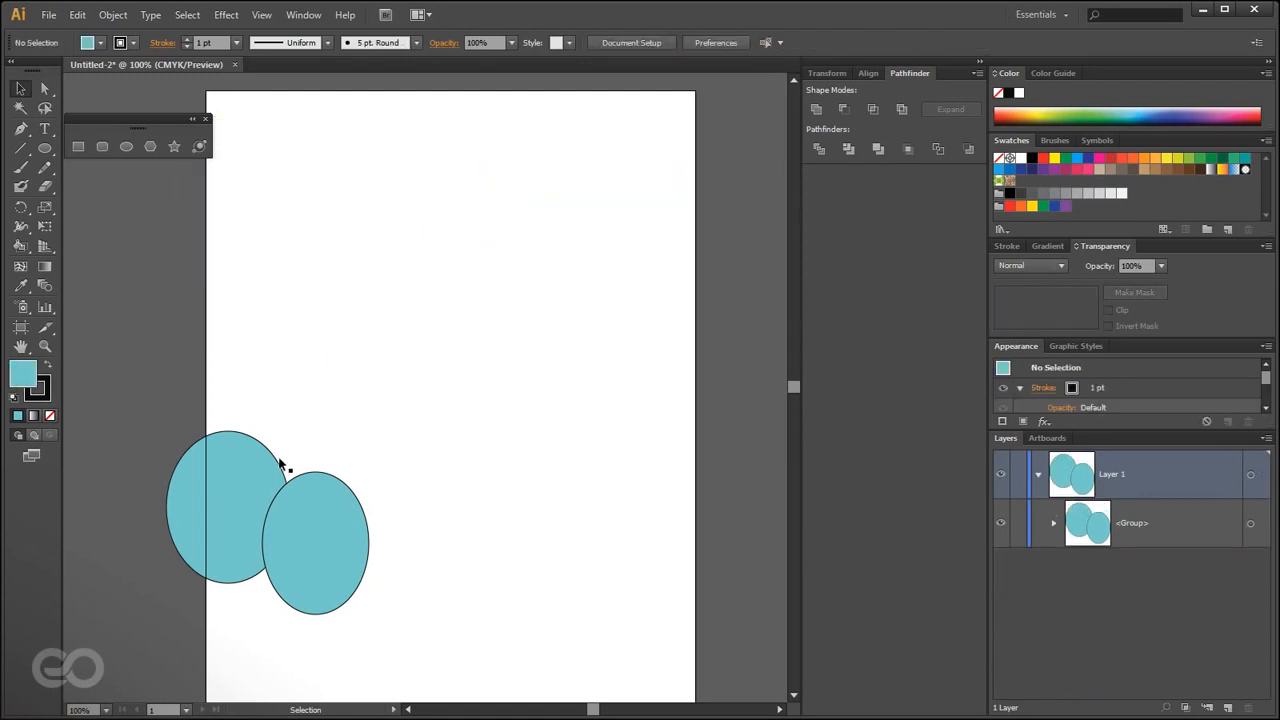
click(316, 440)
key(Delete)
- Draw a circle about 372 px in diameter and place it in the upper middle of the artboard
click(126, 146)
drag(382, 320, 680, 616)
key(v)
drag(555, 485, 482, 402)
click(150, 348)
- Draw a rectangle about 460 by 244 px across the middle of the circle and centre it roughly on it
drag(46, 155, 80, 147)
drag(263, 288, 631, 483)
click(27, 94)
click(166, 476)
drag(459, 364, 454, 368)
- Select the circle and the rectangle and make a clipping mask from them
click(454, 274)
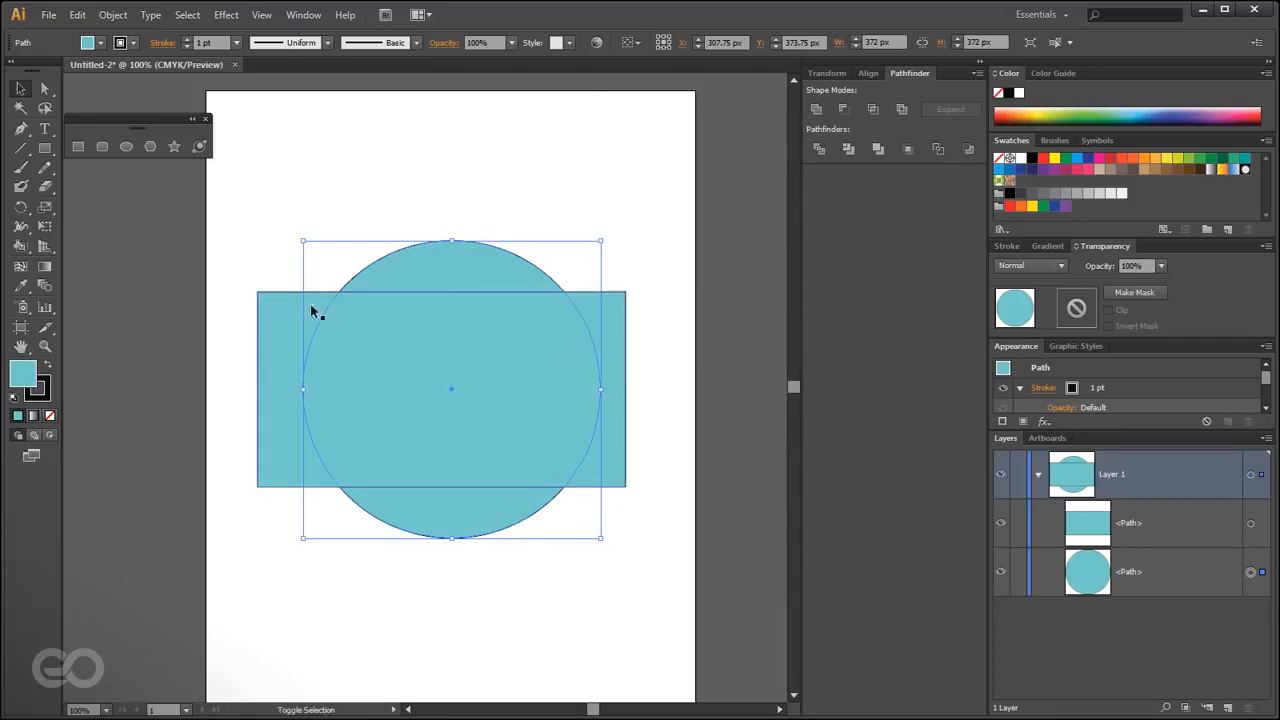
shift+click(274, 311)
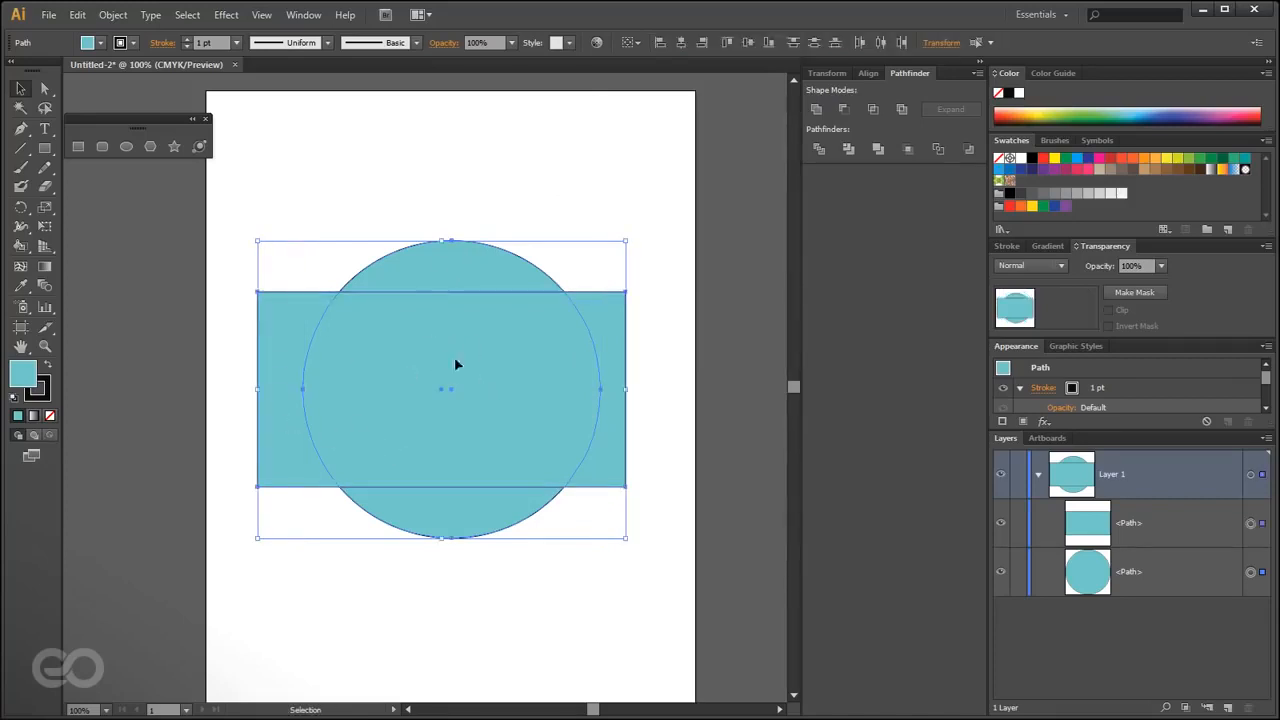
click(113, 14)
mouse_move(118, 490)
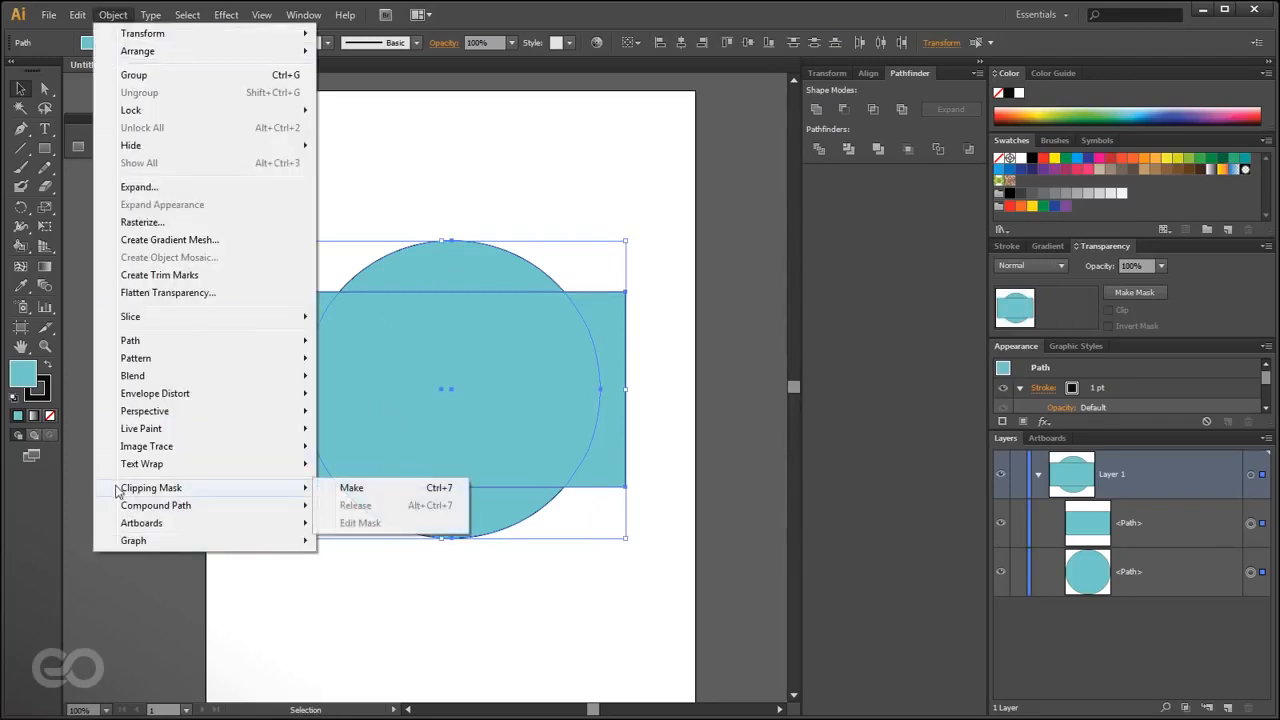
click(361, 494)
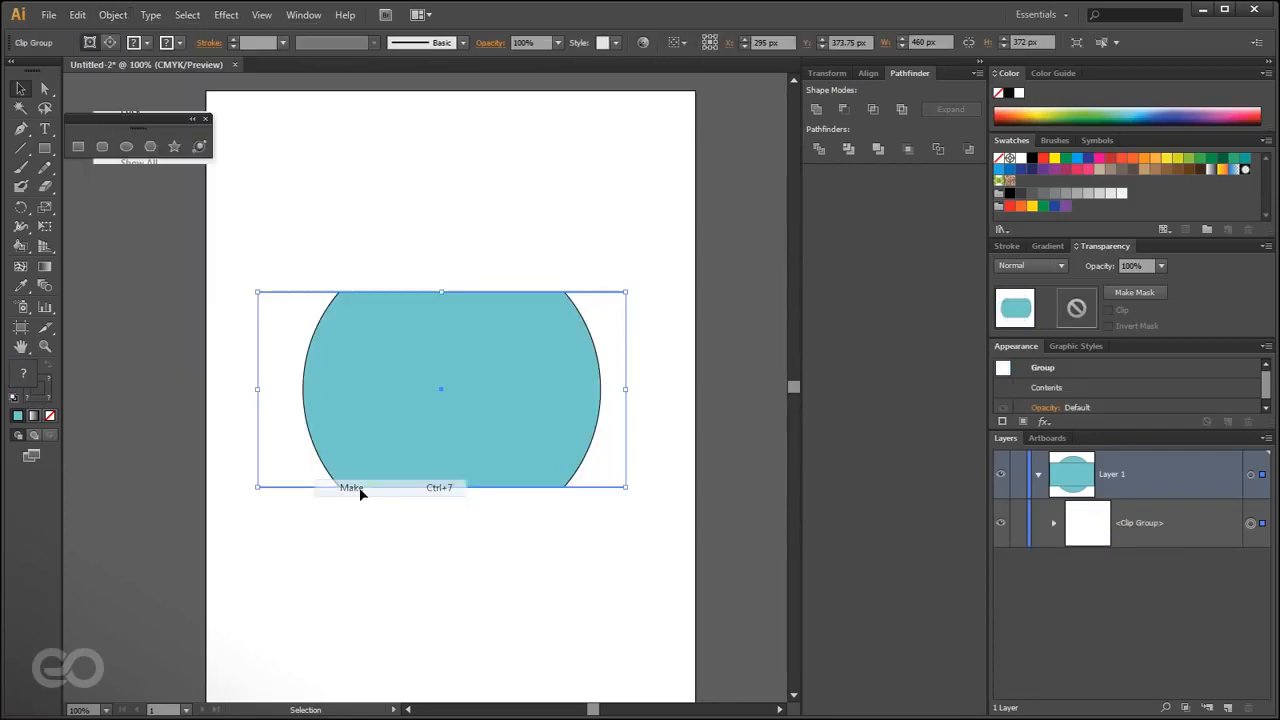
click(360, 576)
- Expand the clip group in the layer list and examine its clipping path and the masked circle
click(354, 391)
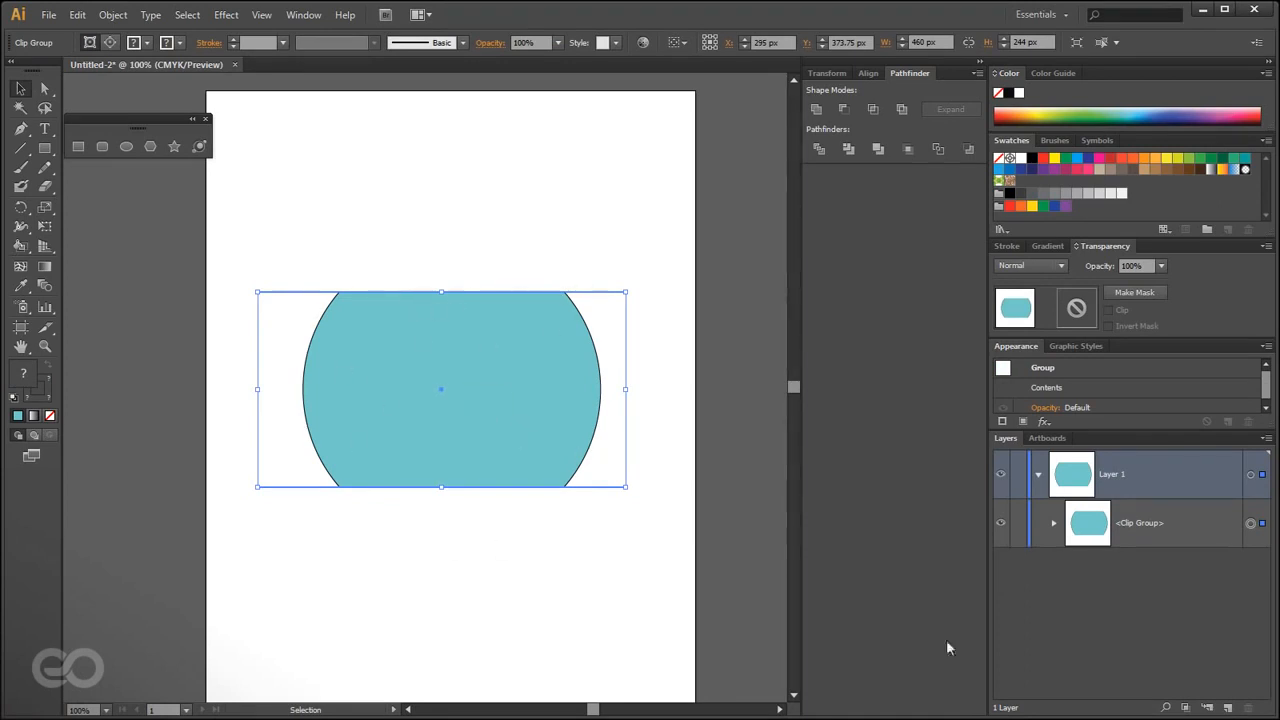
click(1053, 523)
click(1208, 585)
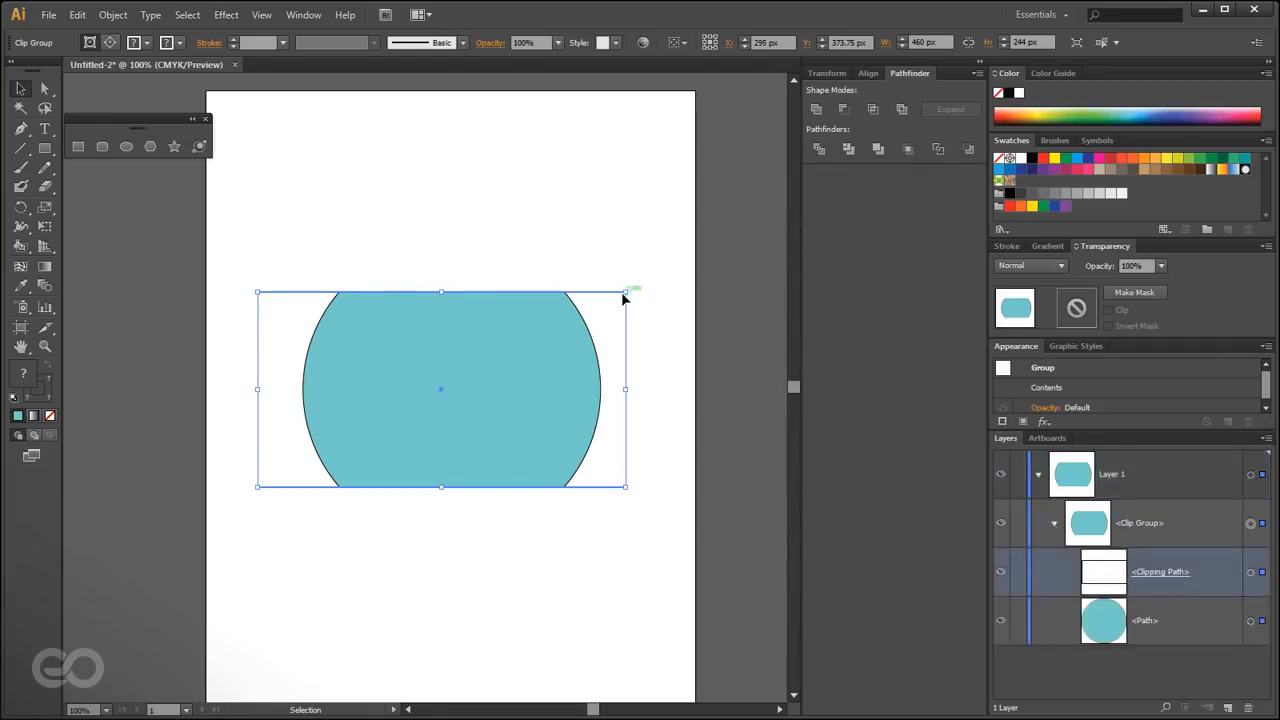
click(1190, 632)
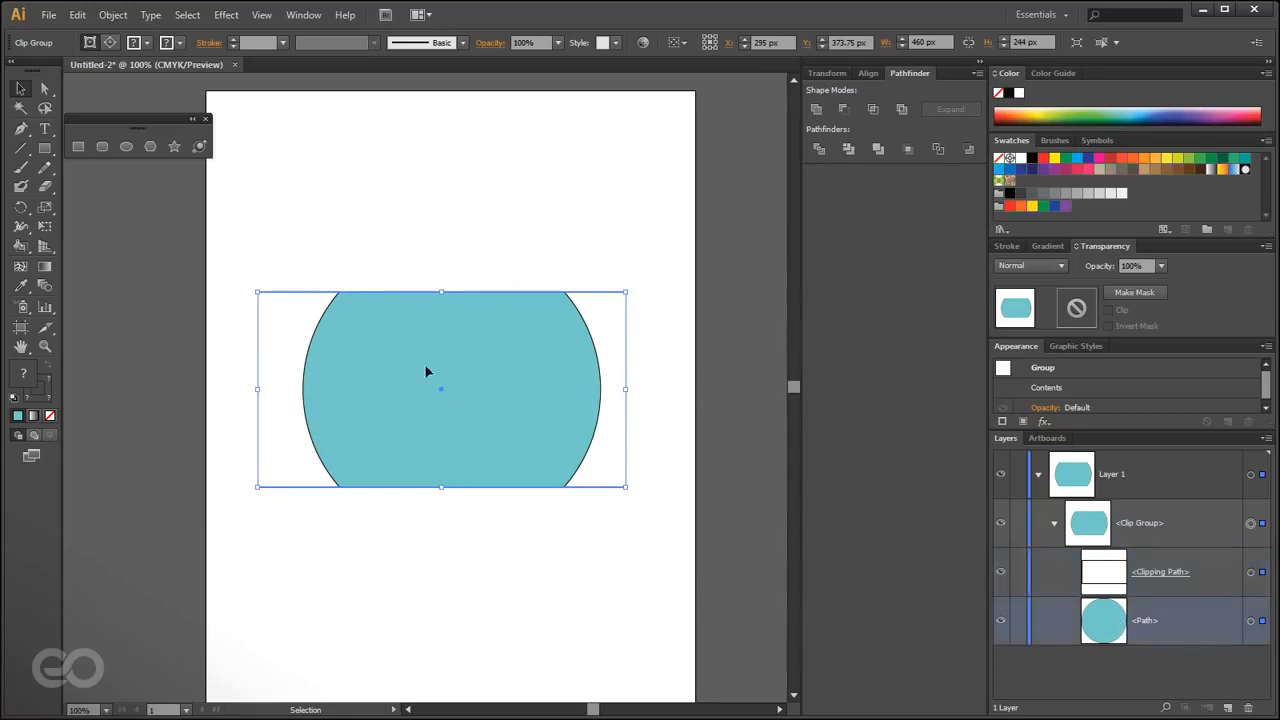
click(527, 575)
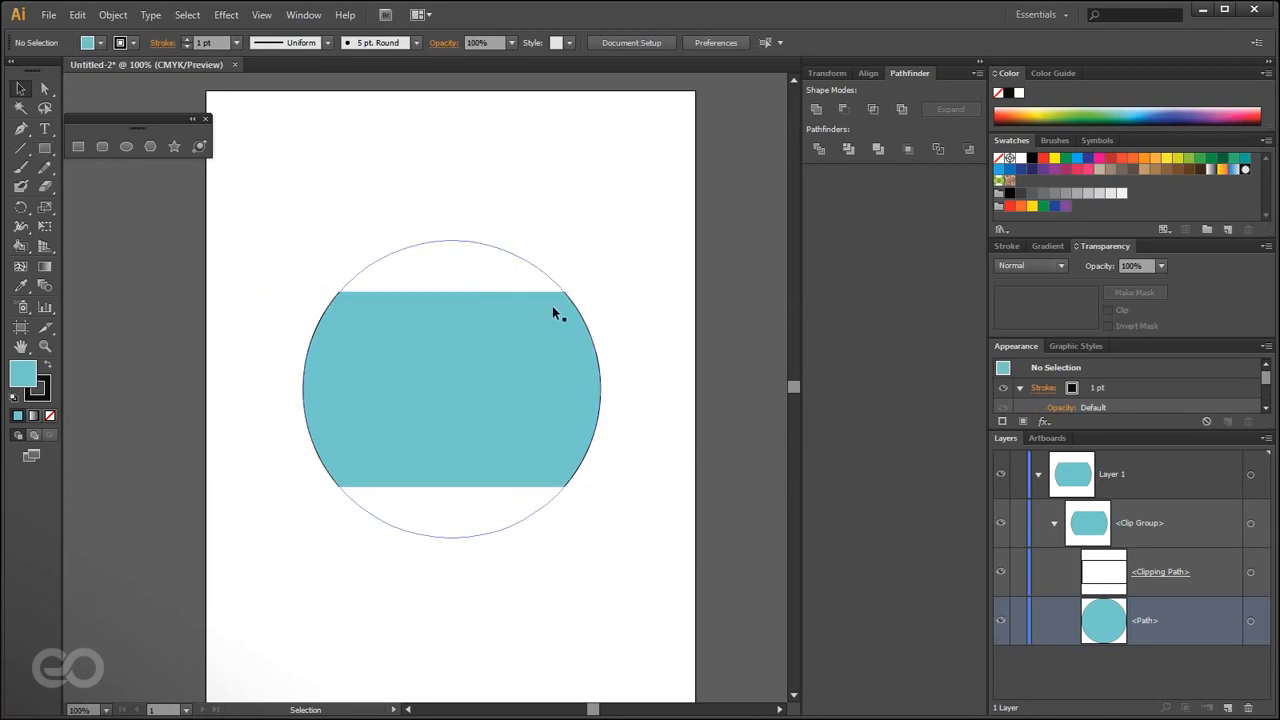
- Draw a rectangle about 192 by 207 px over the circle's upper-right part and place it inside the clip group below the clipping path
click(46, 149)
drag(471, 203, 626, 369)
key(v)
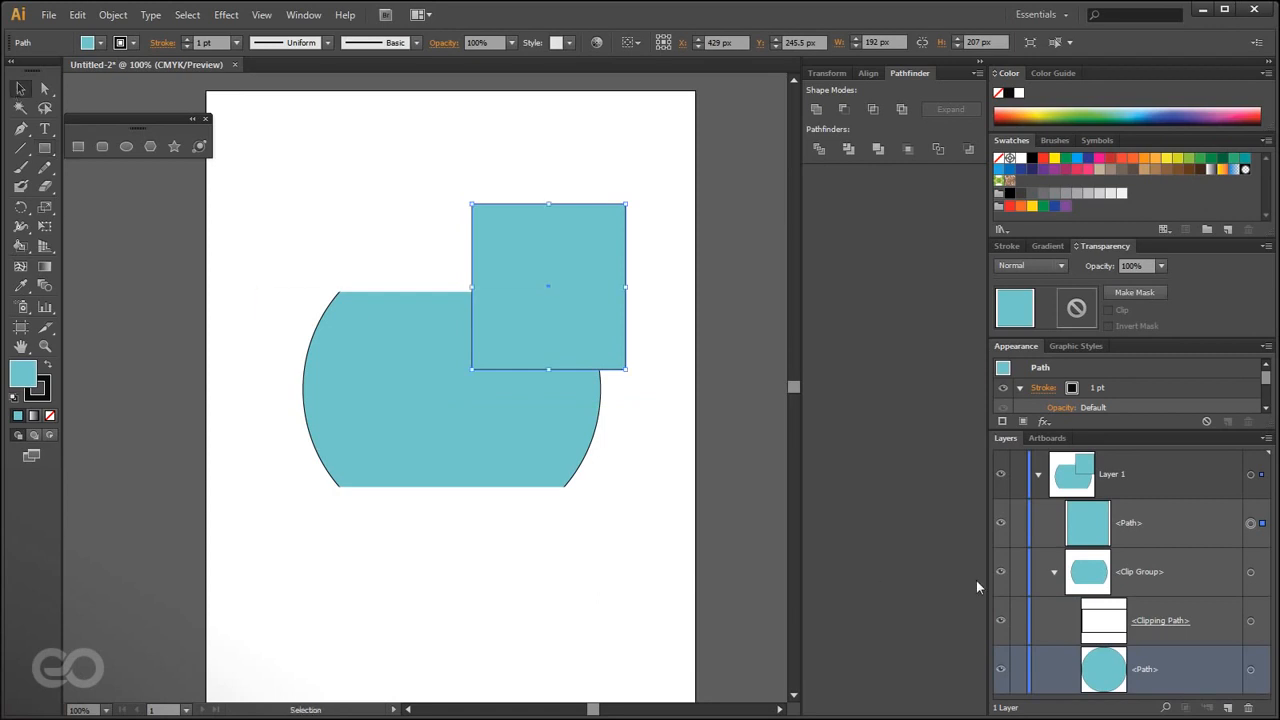
drag(1167, 516, 1173, 645)
click(644, 472)
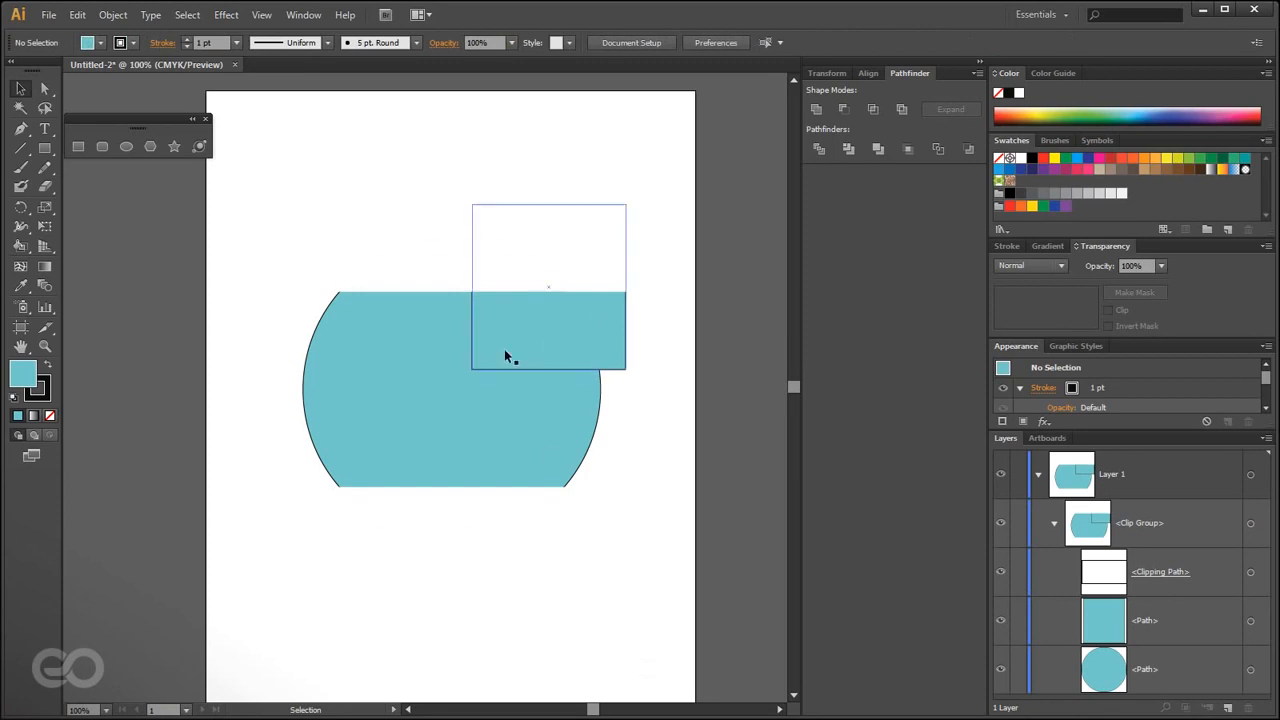
- Select and deselect the clip group to check how the mask crops both shapes
click(521, 418)
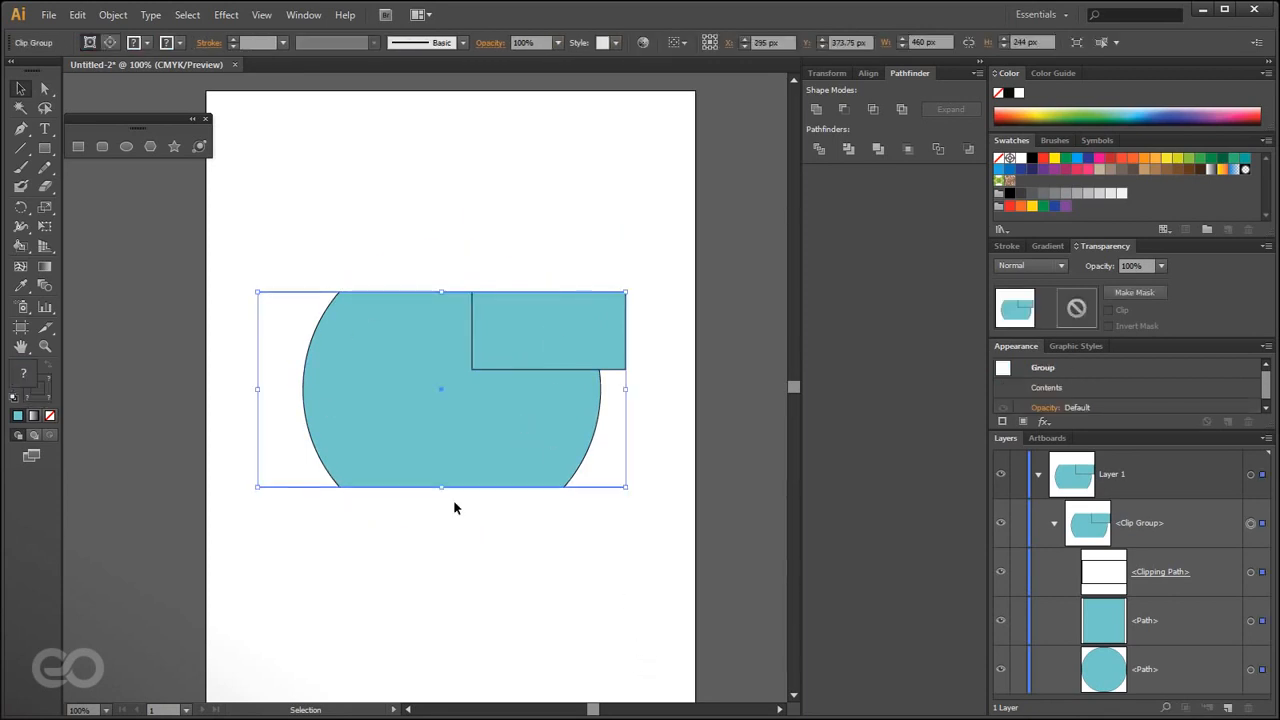
click(496, 620)
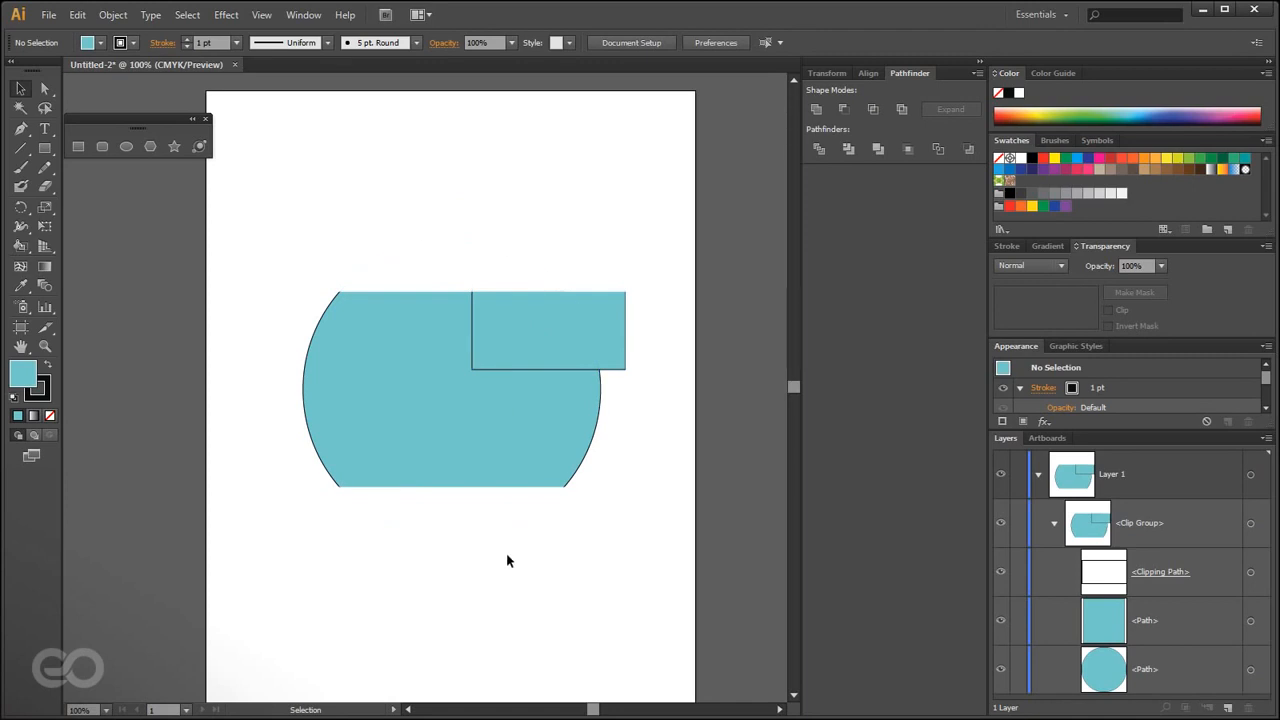
click(519, 405)
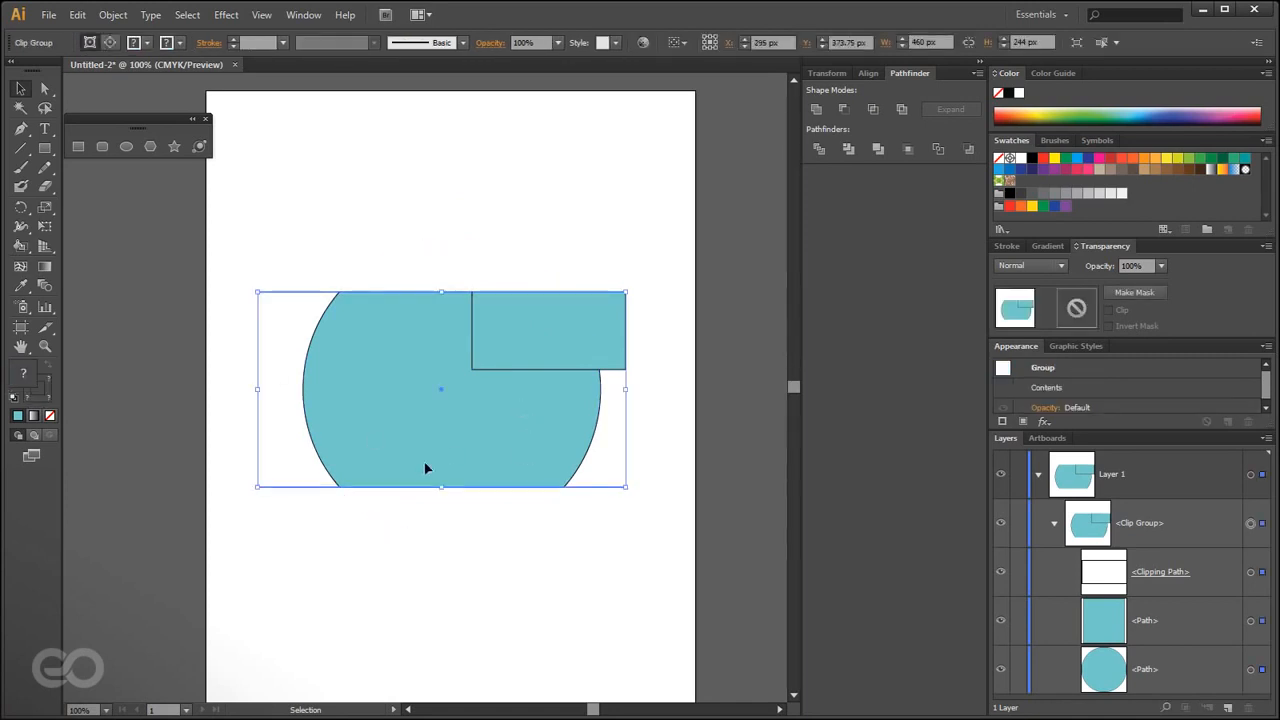
click(534, 571)
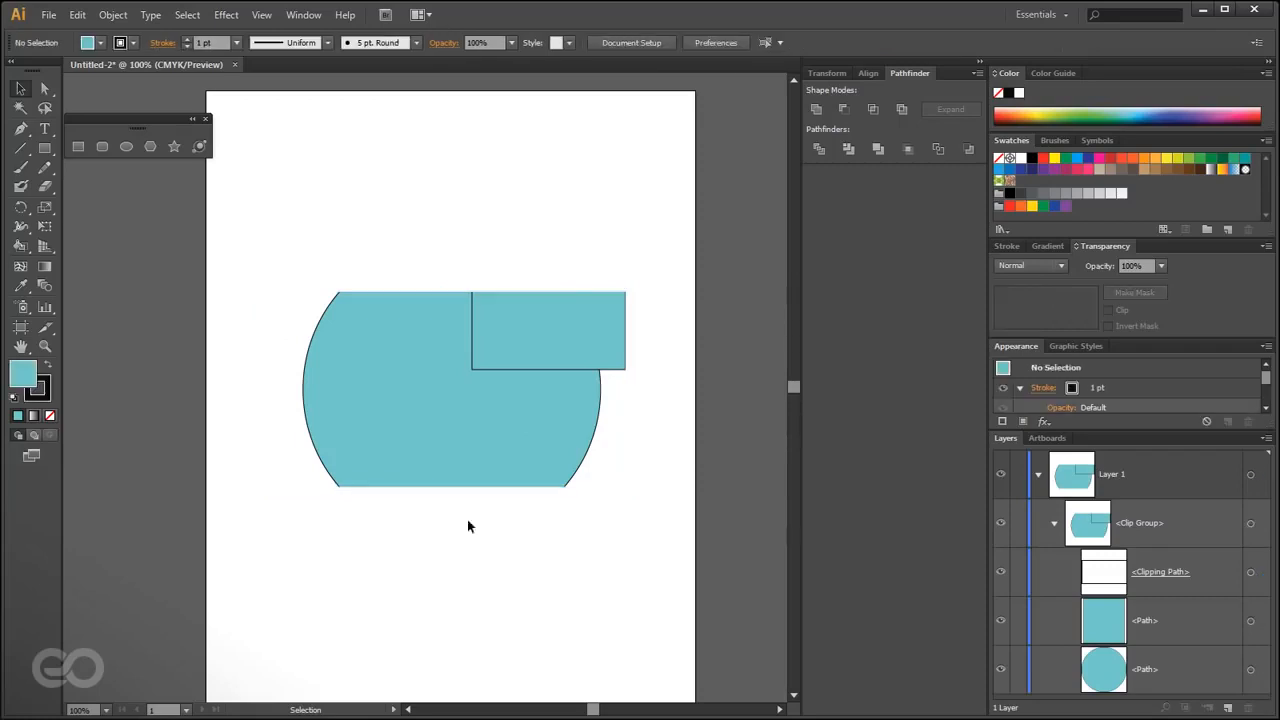
- Delete the clip group and draw a tall rectangle about 113 by 384 px, centred on the artboard
click(407, 380)
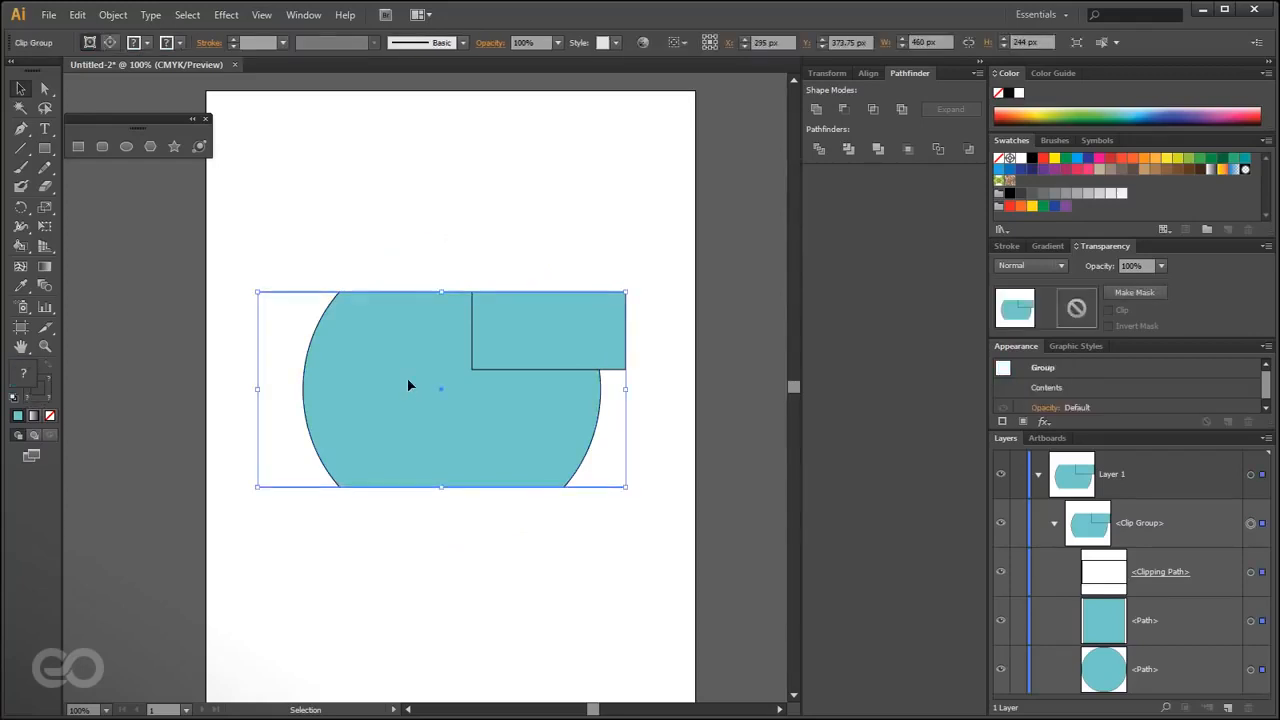
key(Delete)
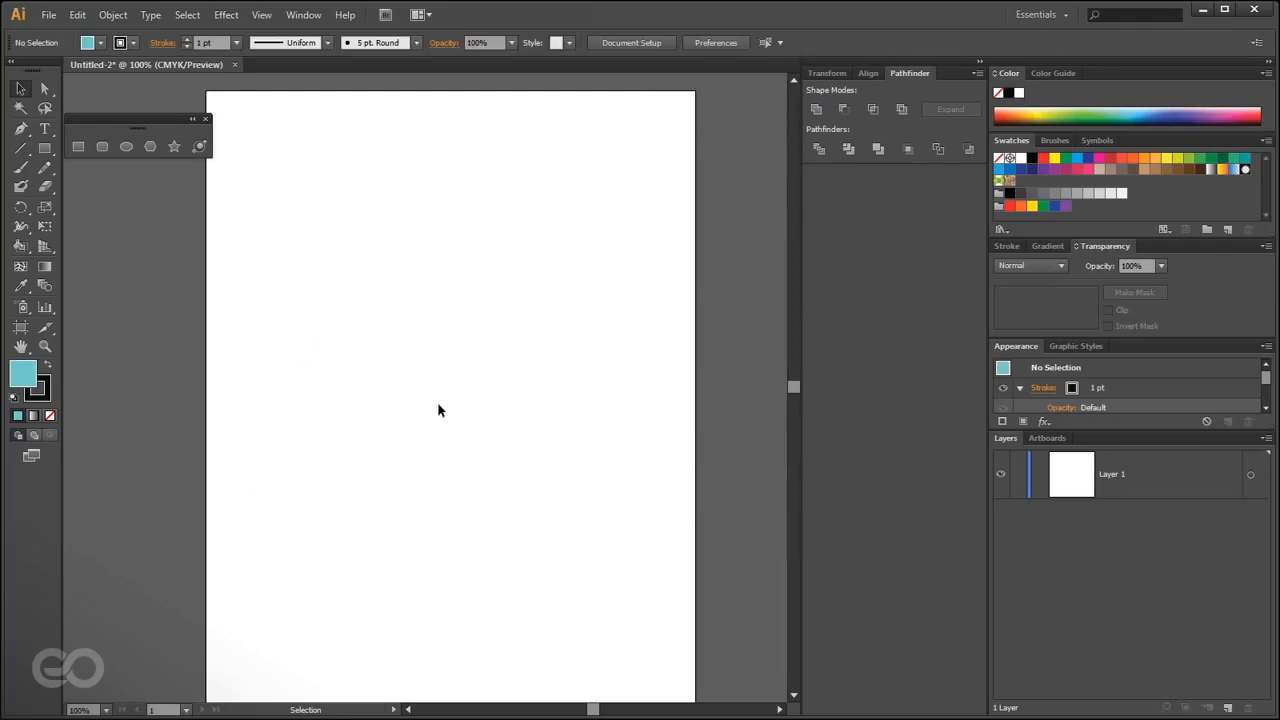
click(44, 148)
drag(314, 260, 405, 568)
click(20, 88)
click(537, 409)
drag(356, 451, 447, 444)
click(561, 531)
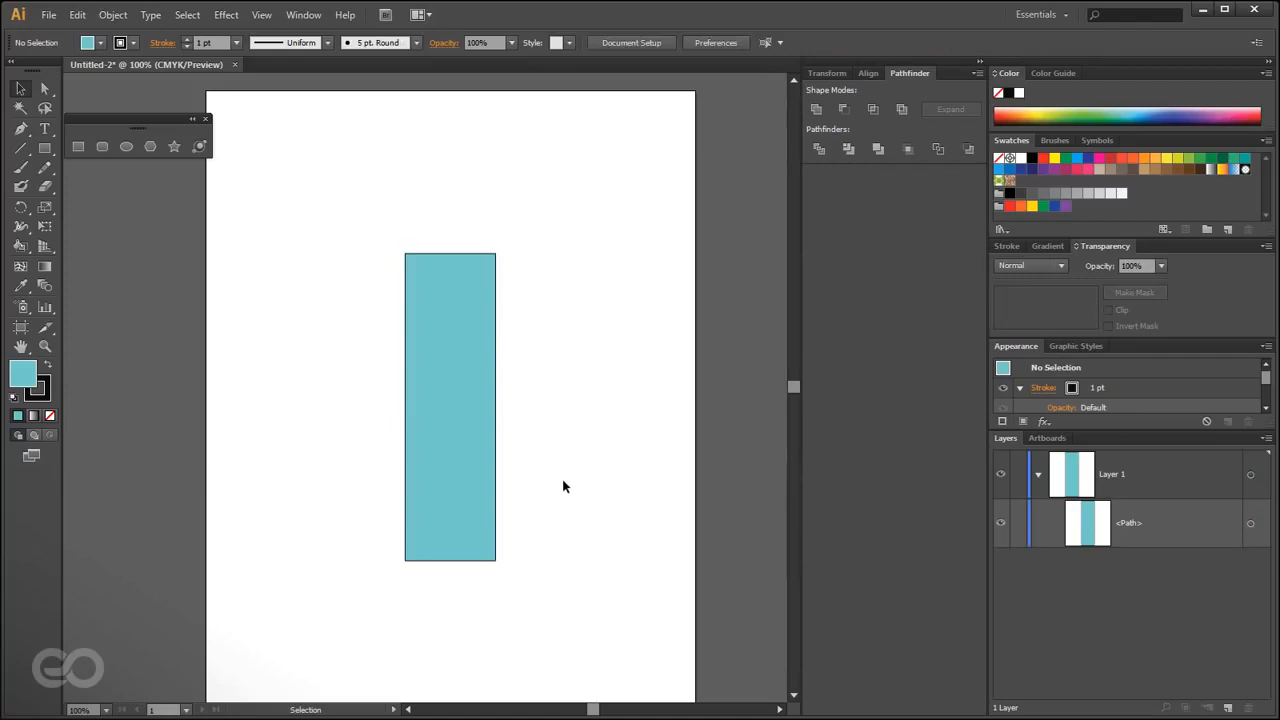
- Apply a Gaussian Blur effect with a 64-pixel radius to the rectangle
click(446, 268)
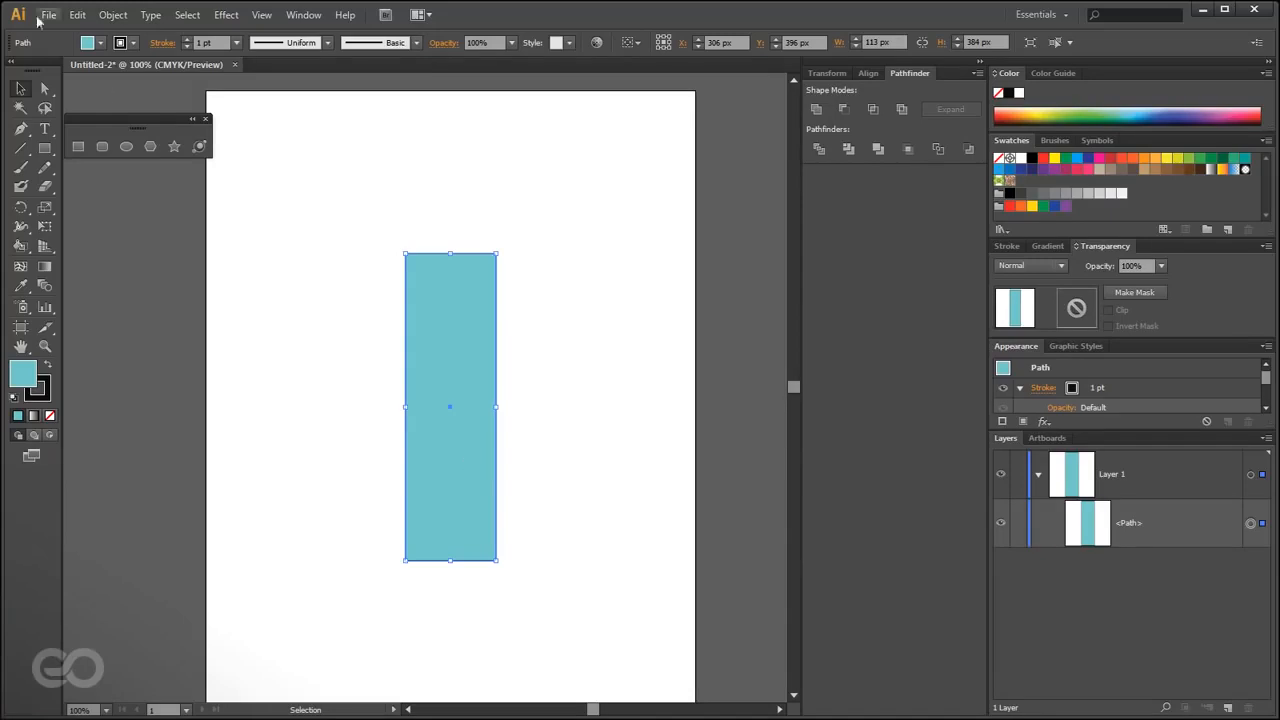
click(236, 18)
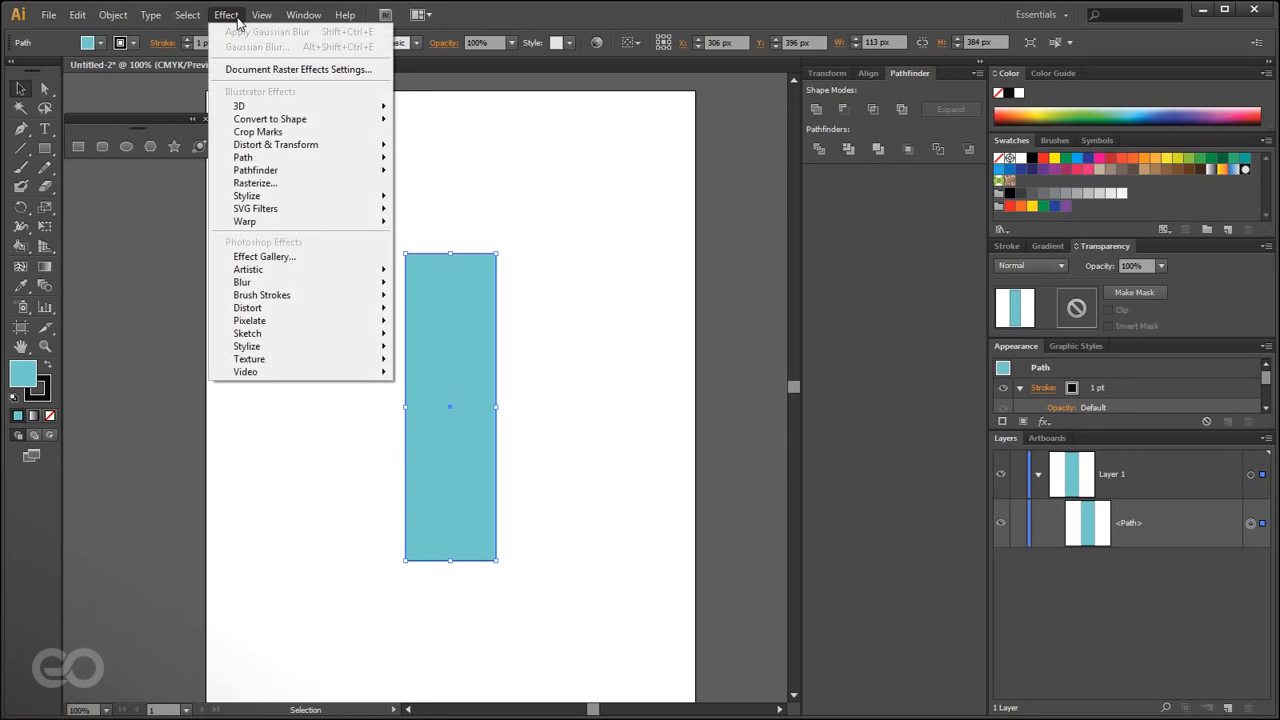
mouse_move(314, 288)
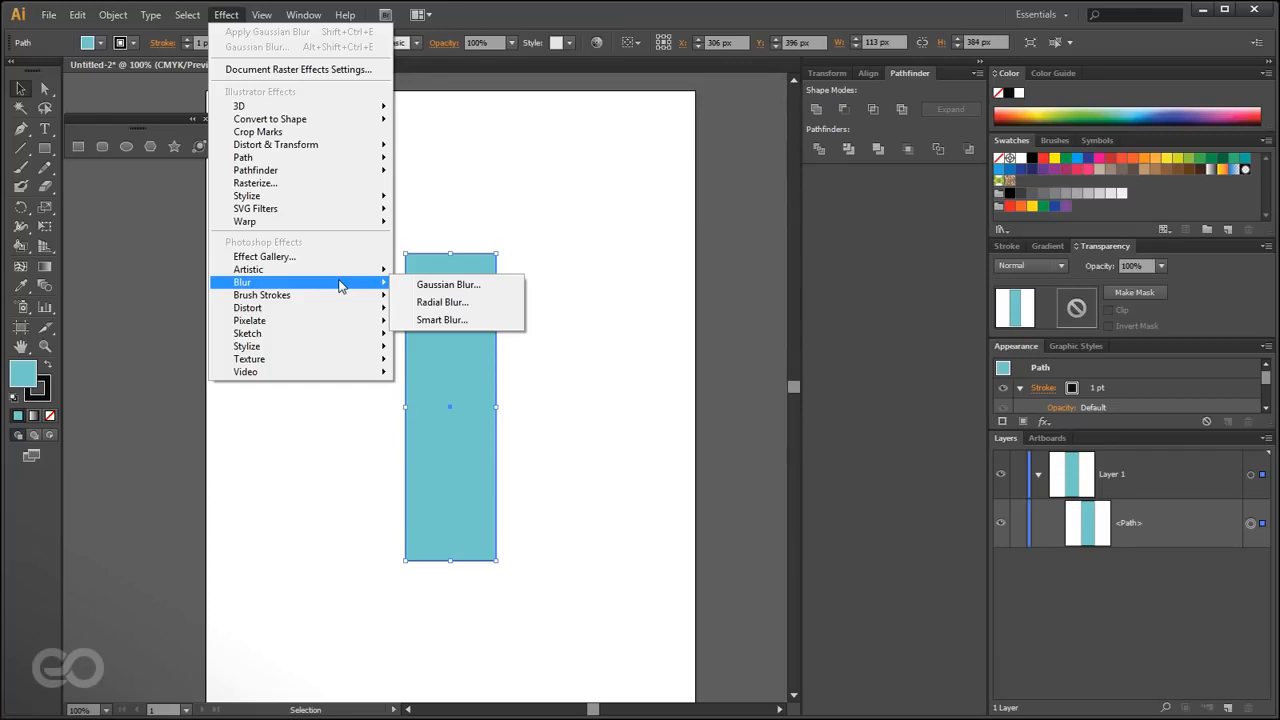
click(449, 289)
drag(628, 319, 671, 303)
click(607, 338)
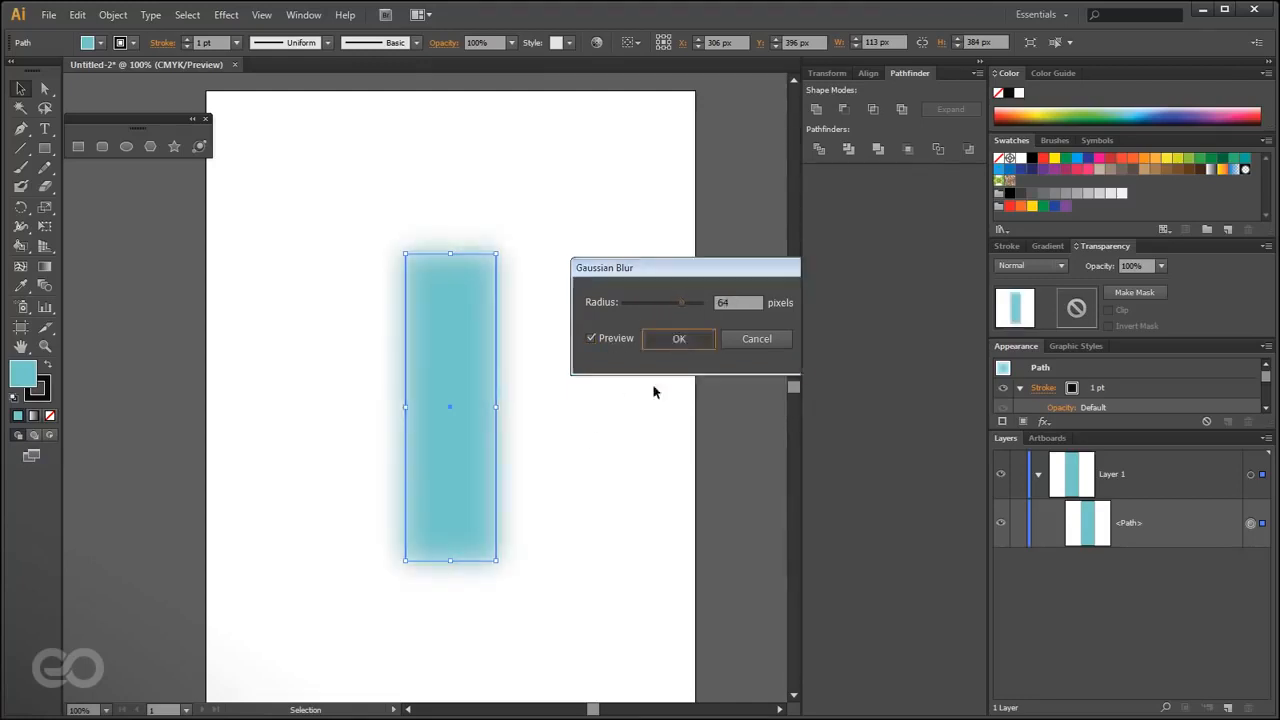
click(660, 338)
click(600, 517)
- Add an anchor point on the blurred rectangle's right edge and pull it outward about 147 px and up about 15 px
scroll(432, 401, up, 3)
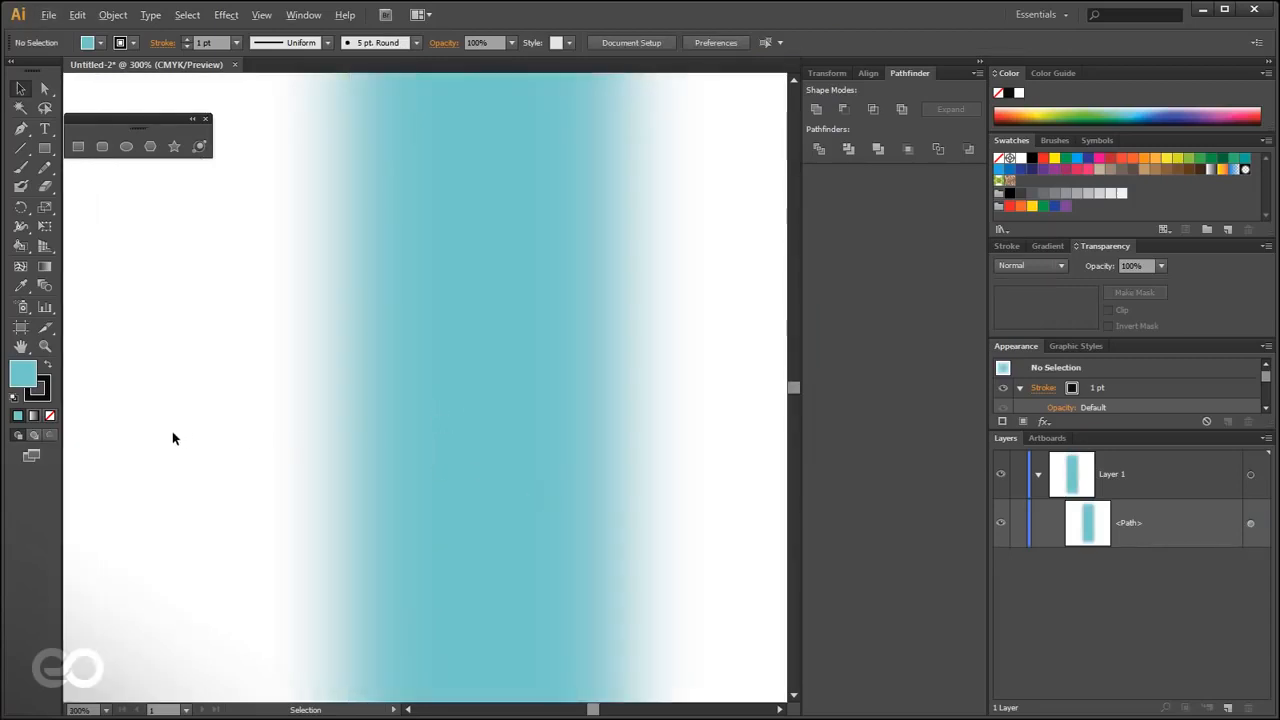
scroll(172, 431, down, 1)
click(349, 419)
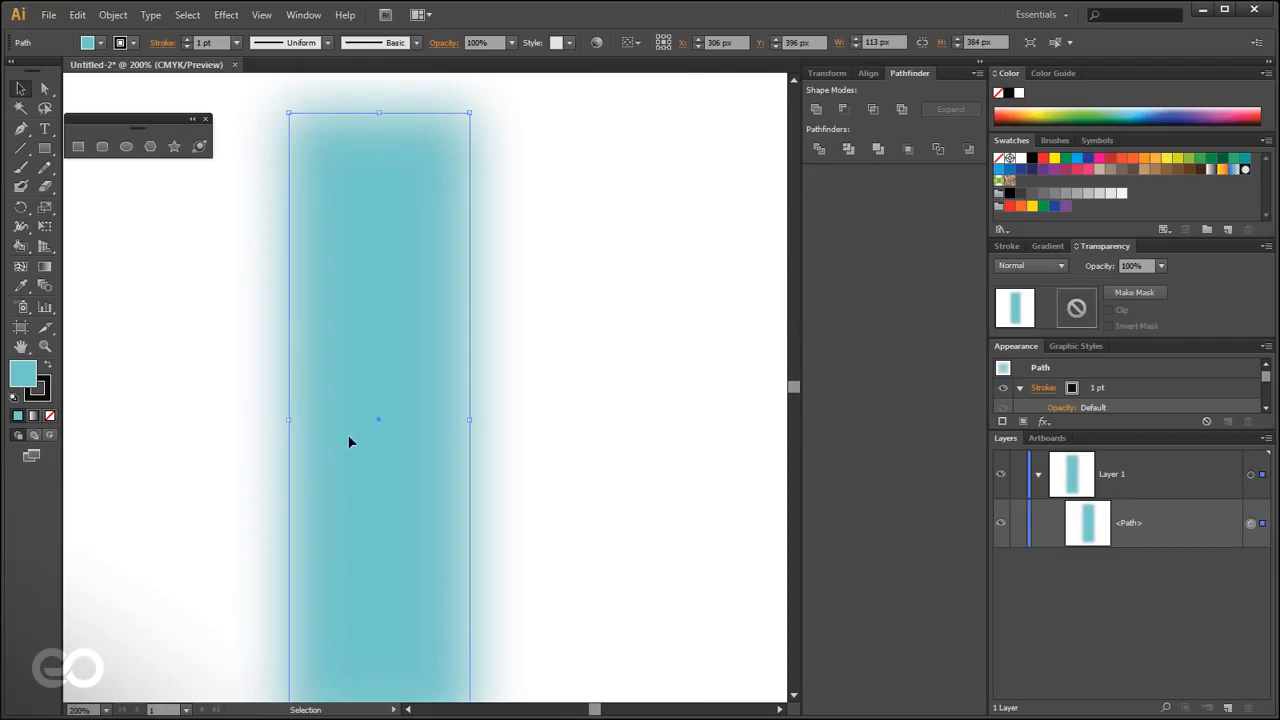
click(20, 128)
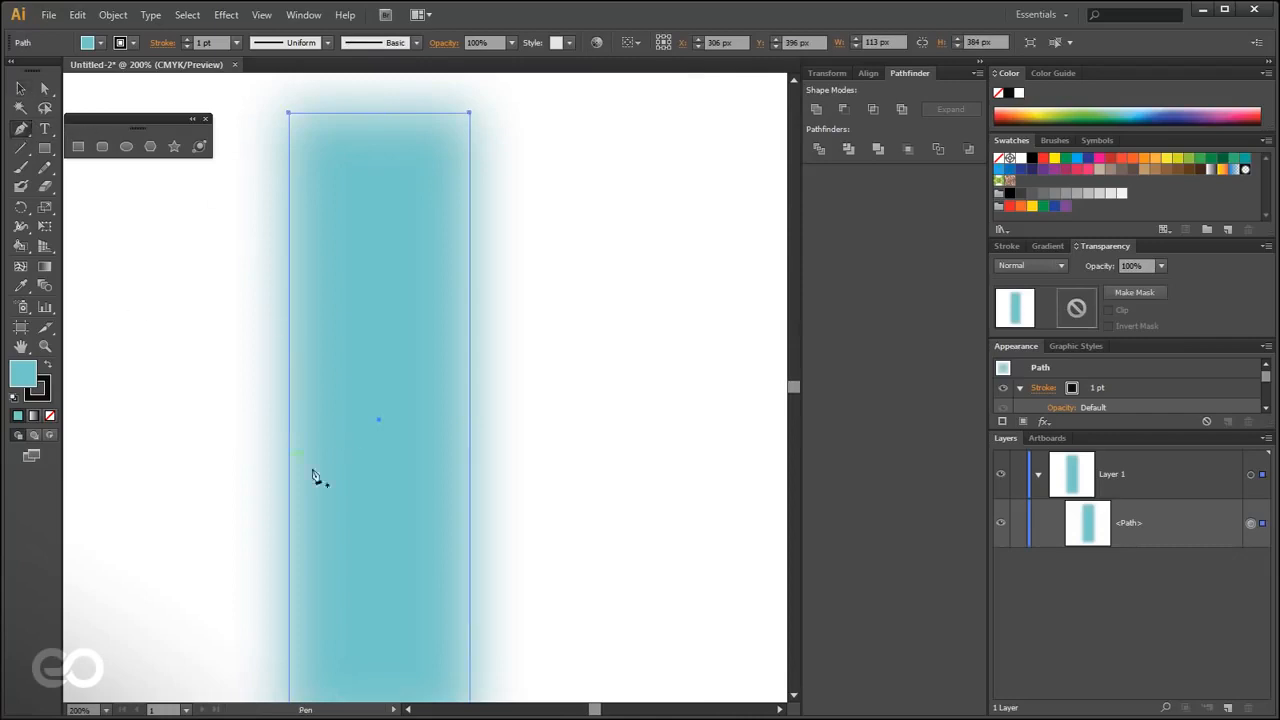
click(469, 391)
key(a)
drag(470, 391, 703, 367)
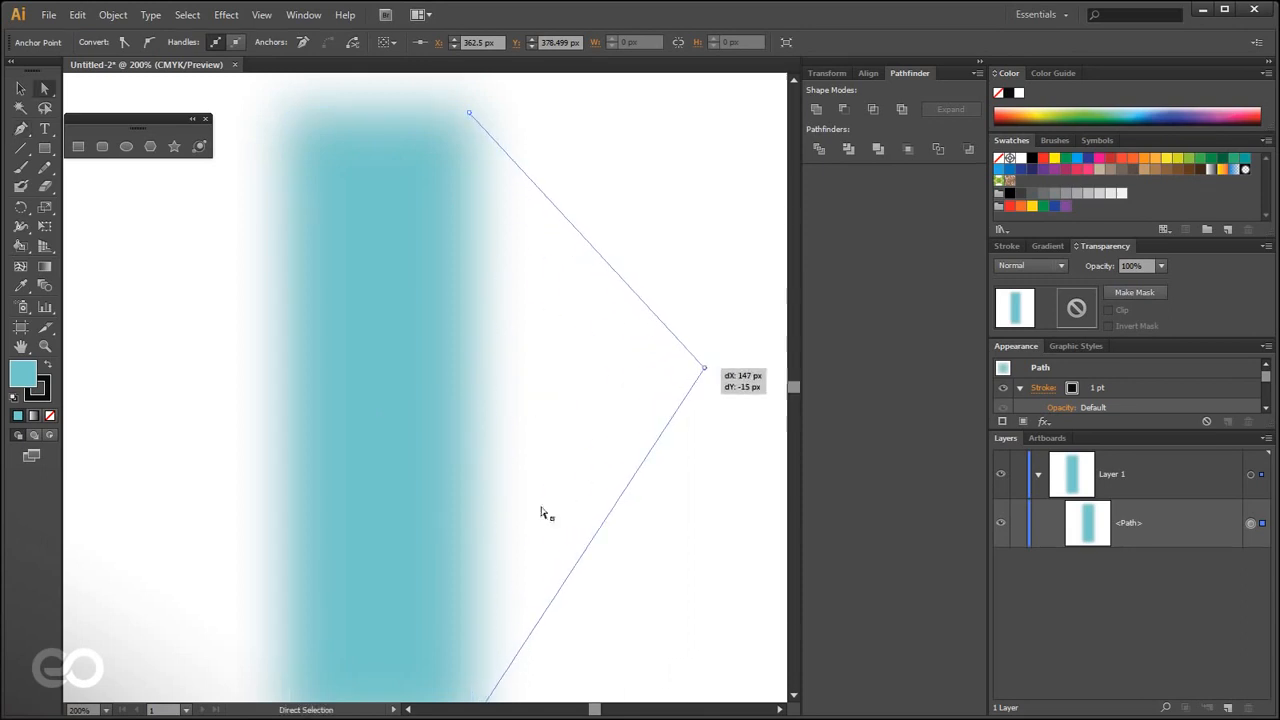
scroll(436, 406, down, 2)
scroll(446, 421, up, 1)
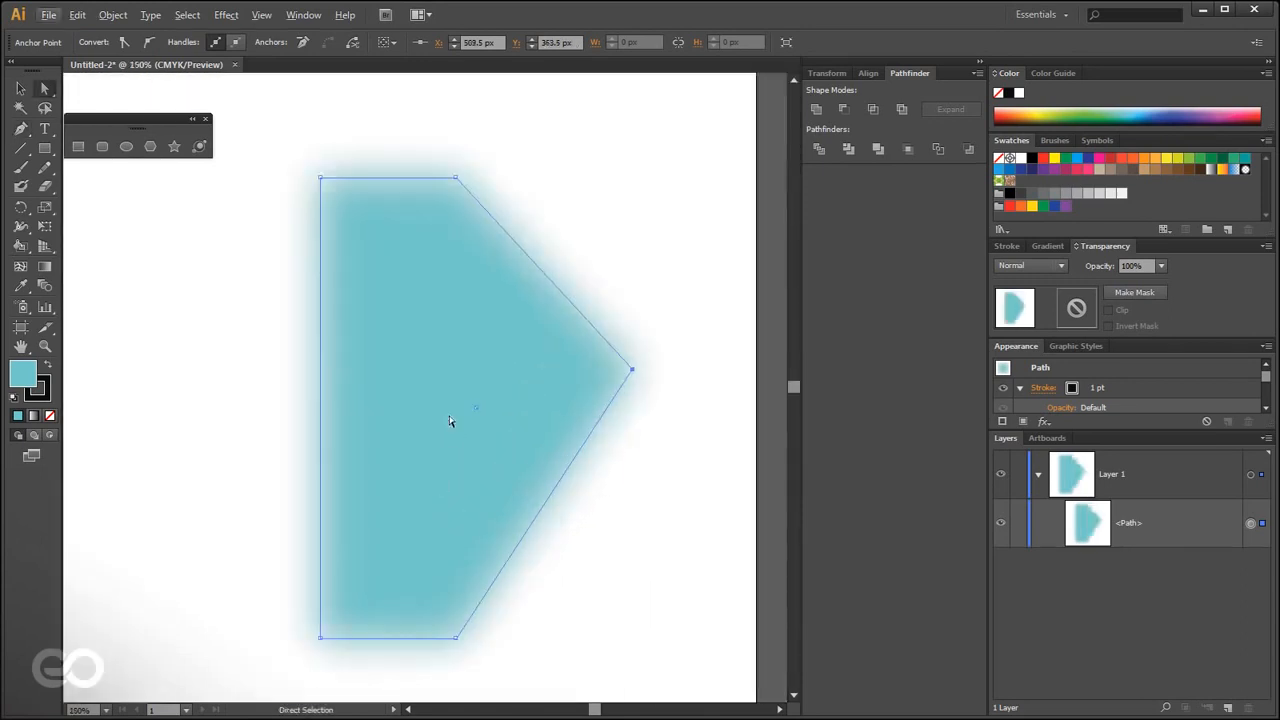
scroll(449, 416, down, 1)
key(v)
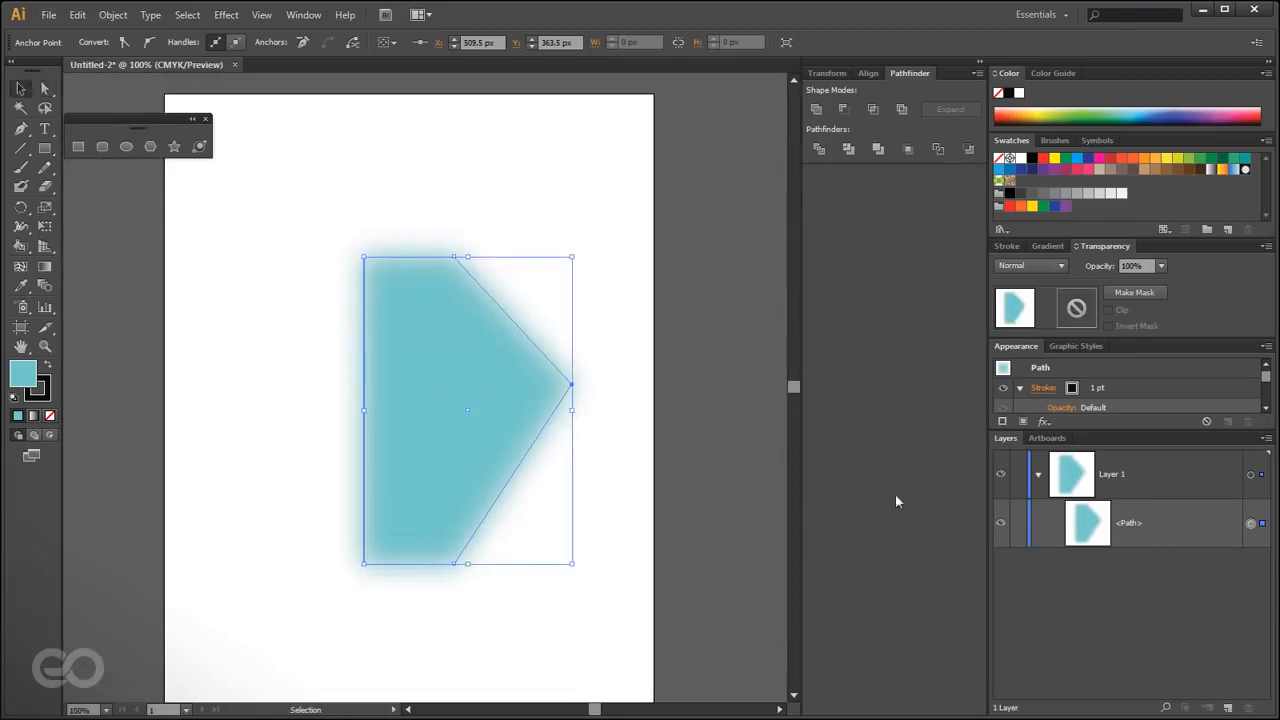
- Reopen the shape's Gaussian Blur from its appearance attributes and set the radius to 14.1 pixels
drag(1122, 430, 1122, 578)
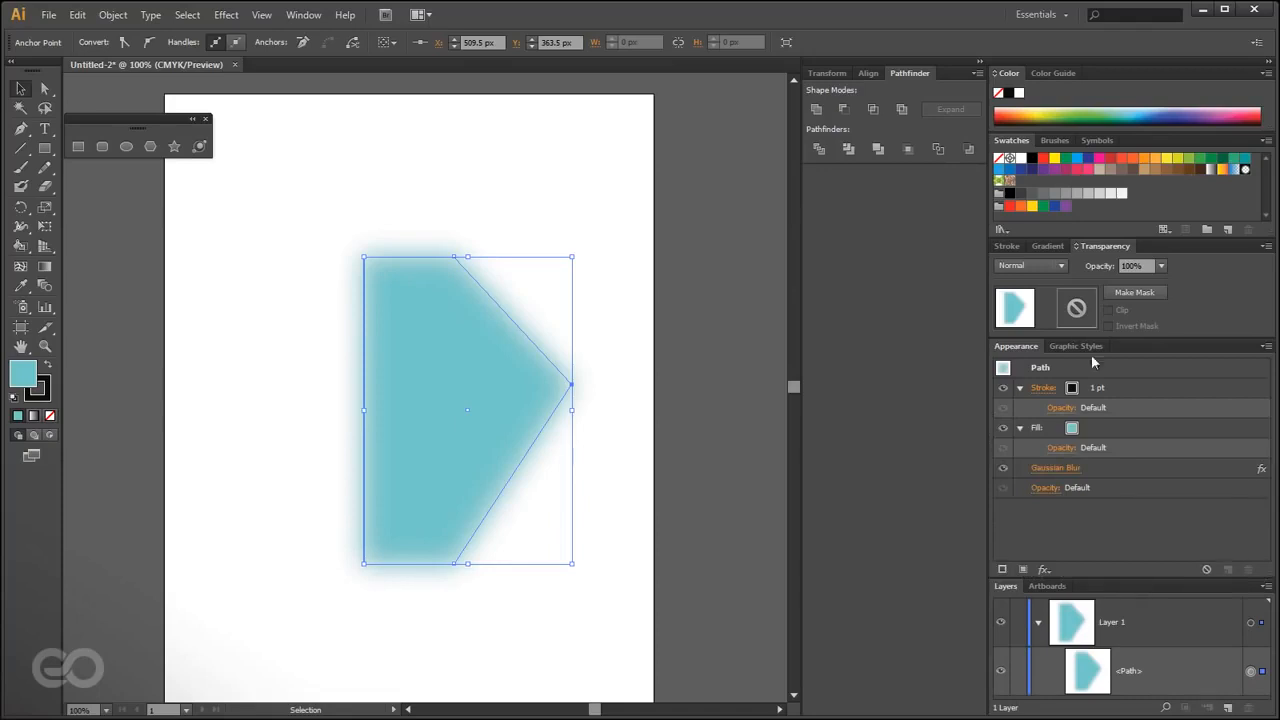
click(1060, 468)
click(662, 303)
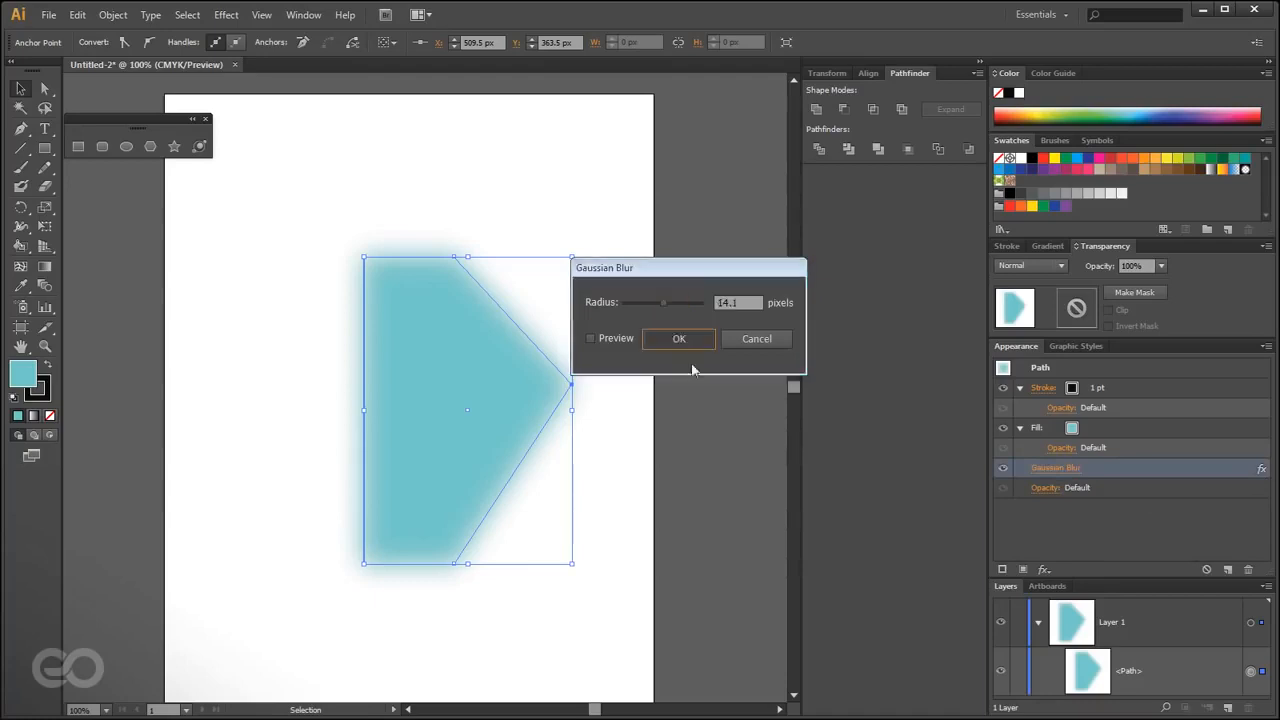
click(679, 338)
click(698, 466)
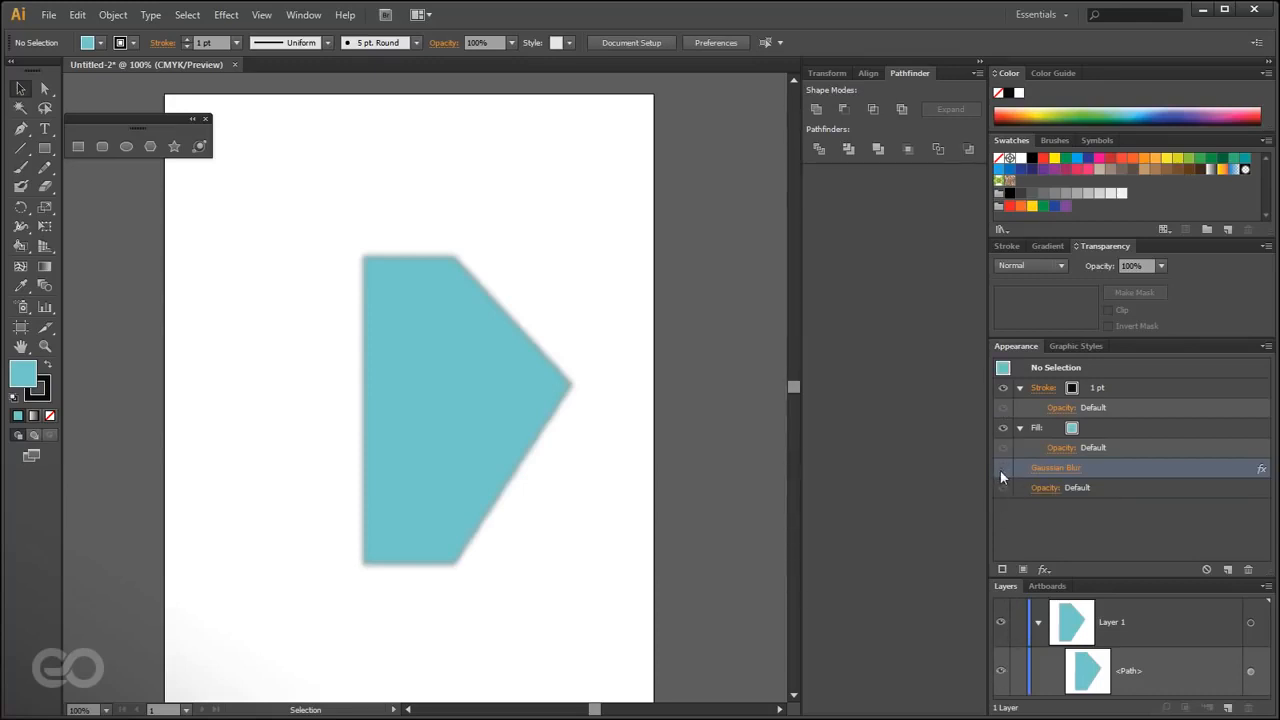
- Hide the Gaussian Blur effect on the teal five-sided shape, and toggle its fill off and back on
click(497, 406)
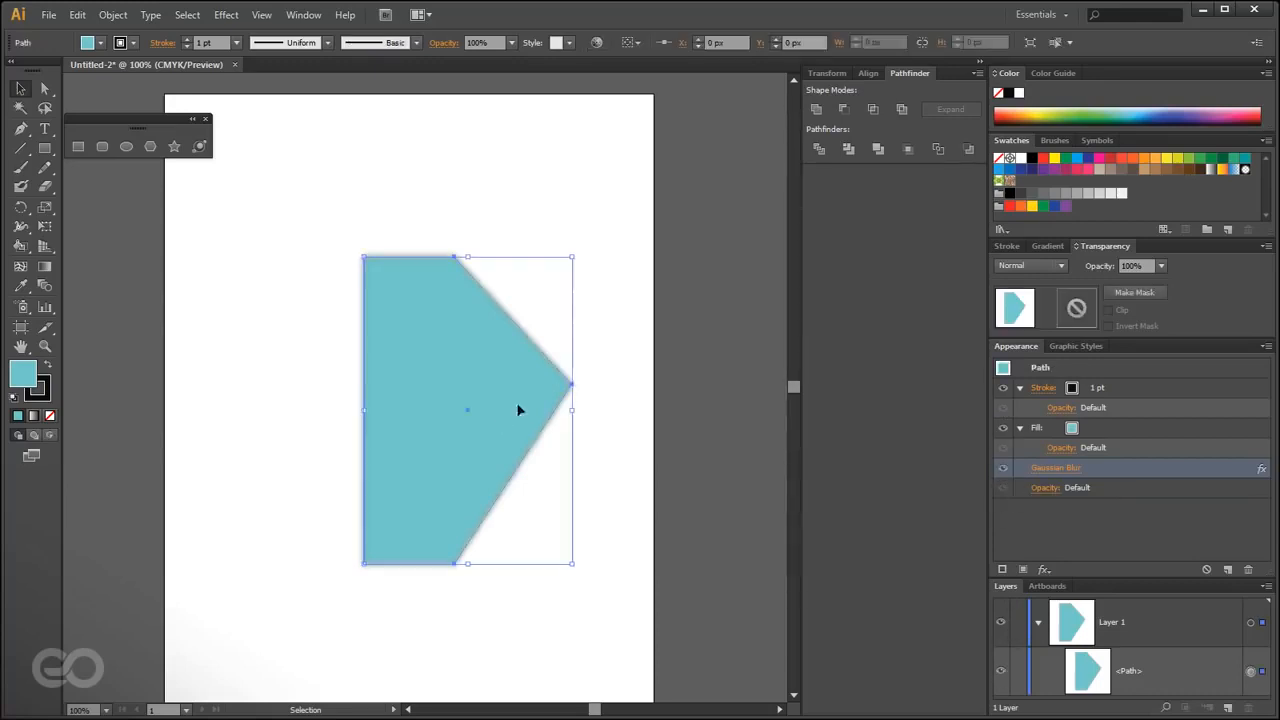
click(1004, 468)
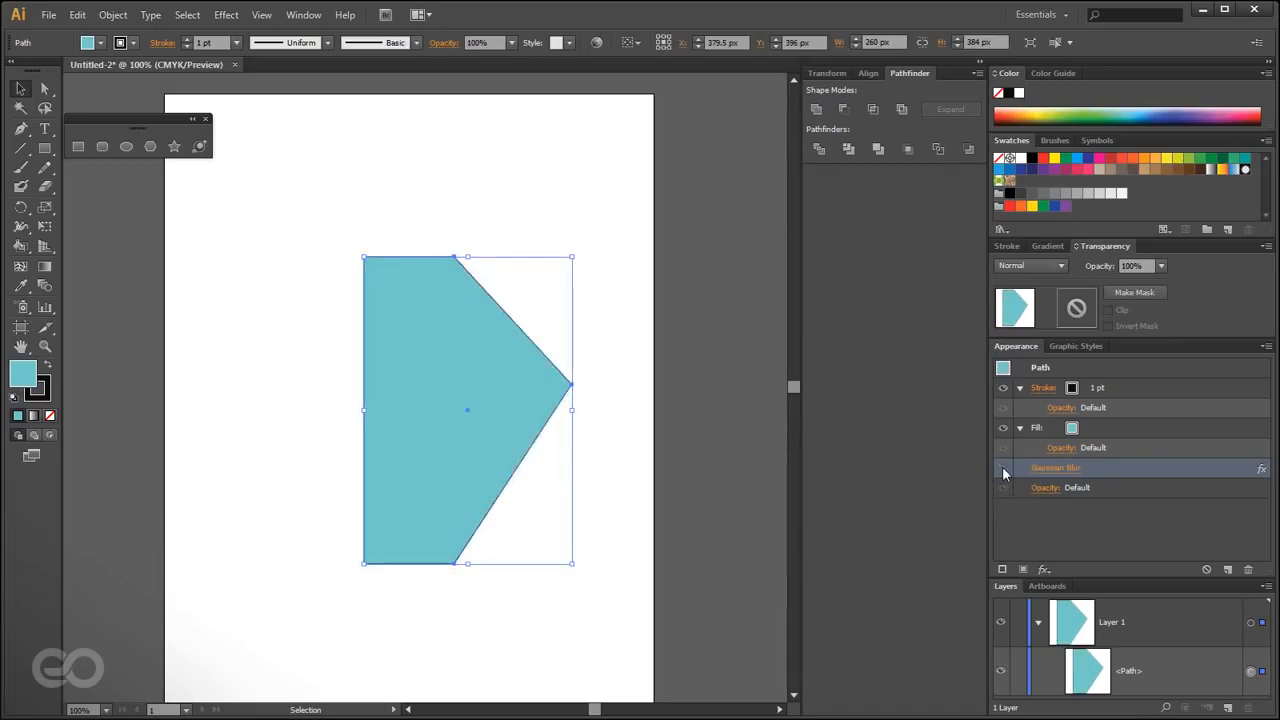
click(1003, 426)
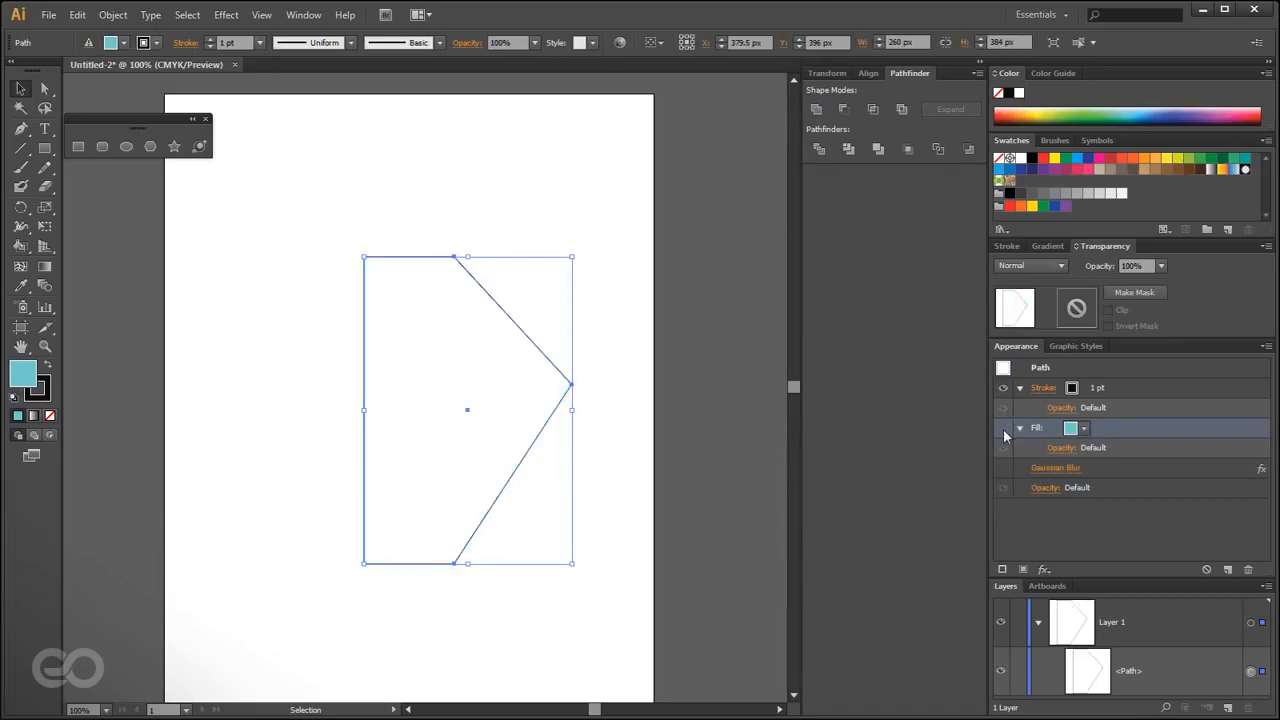
click(1003, 429)
click(589, 575)
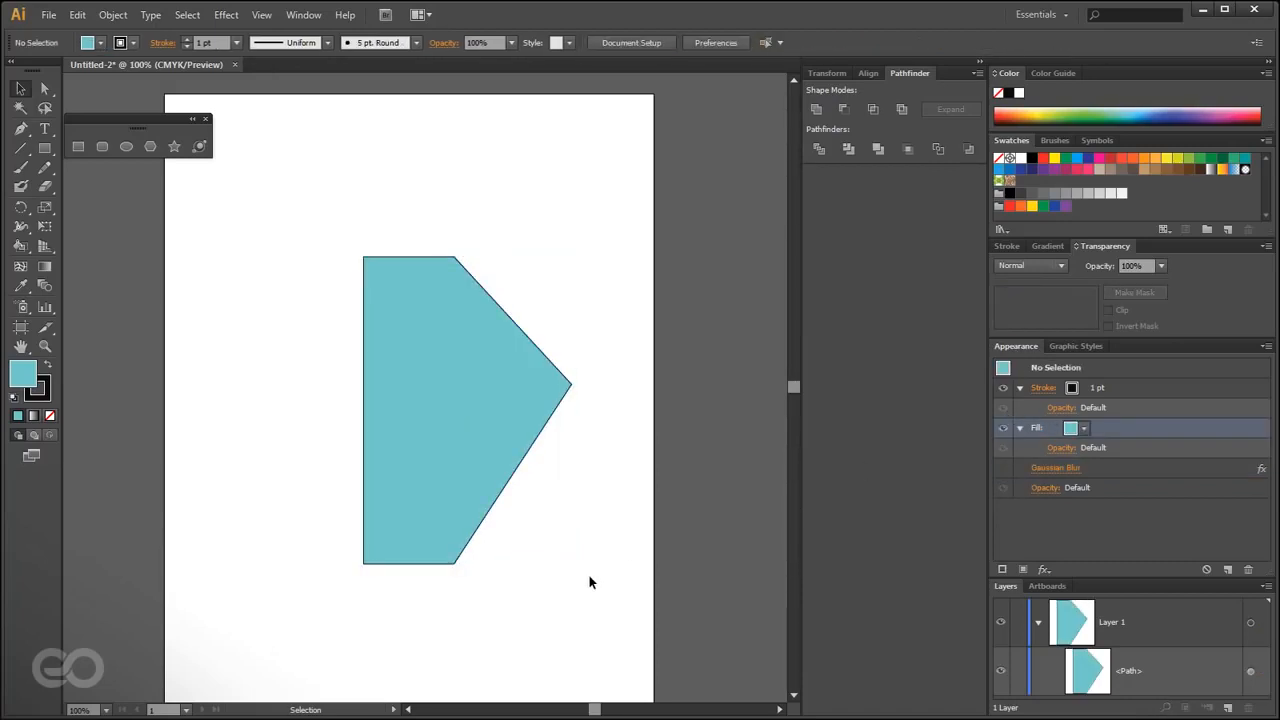
- Add a second fill to the five-sided shape and remove it again
click(417, 431)
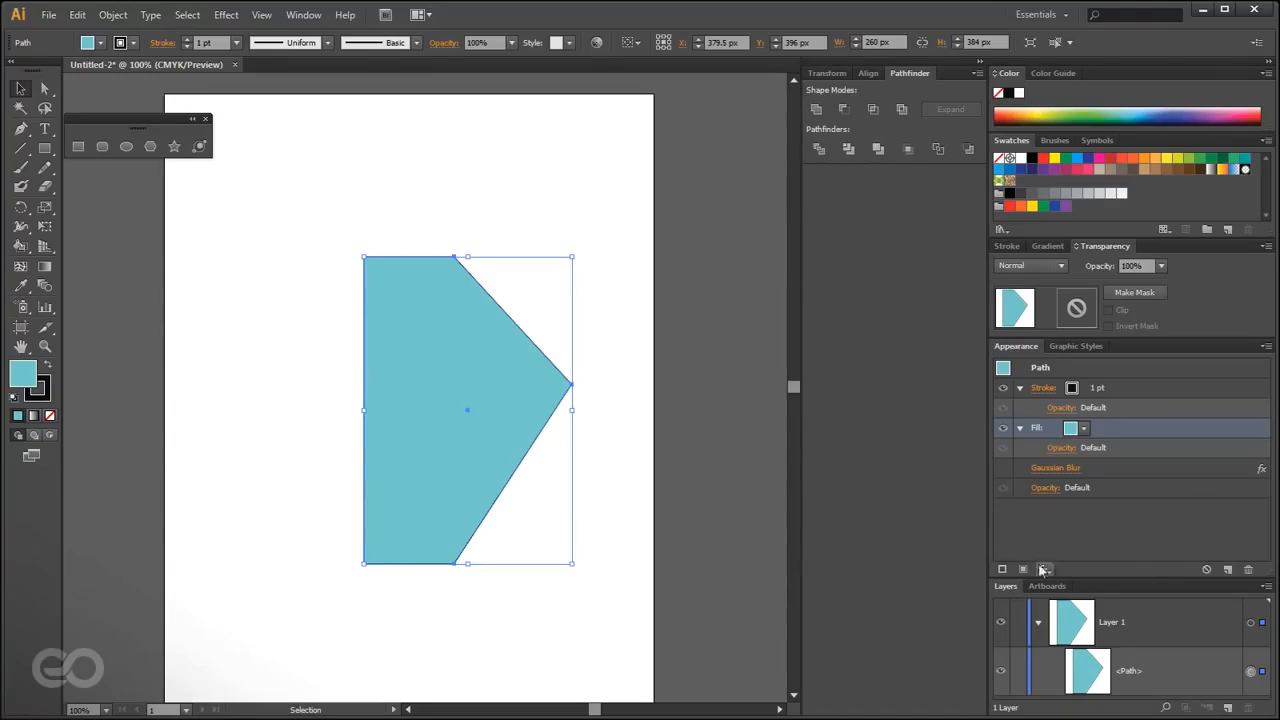
click(1003, 569)
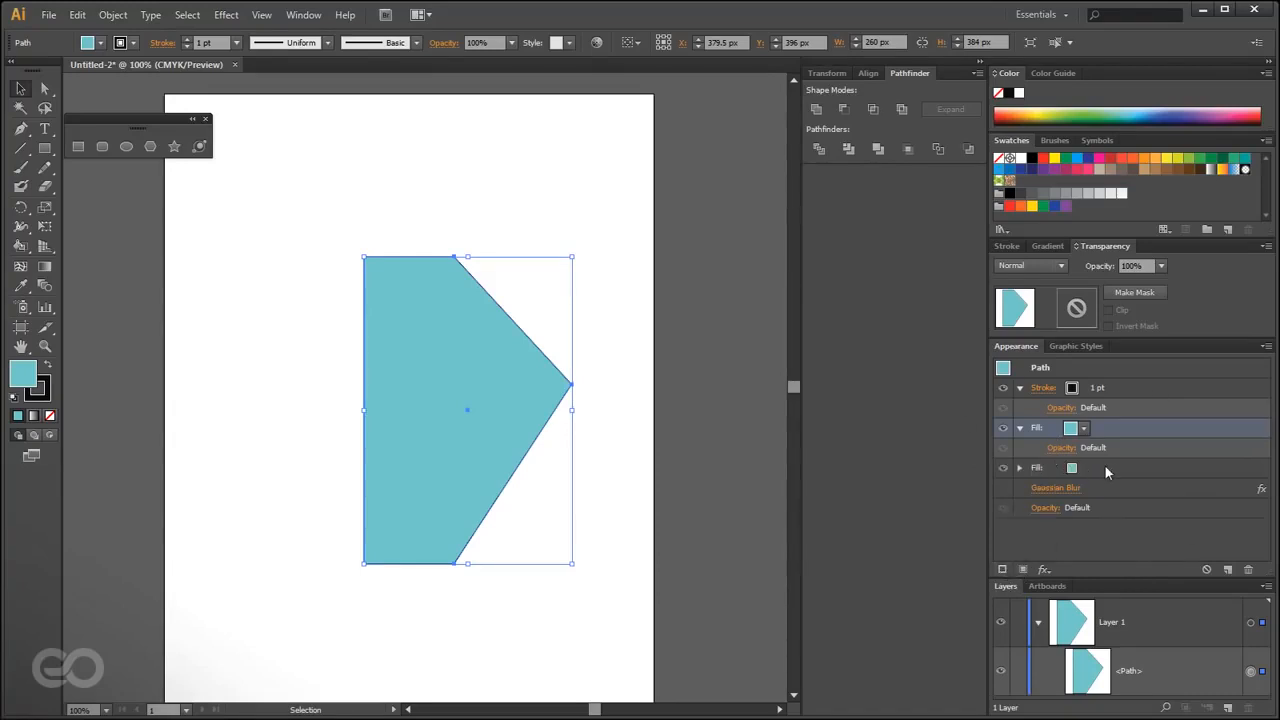
click(1103, 468)
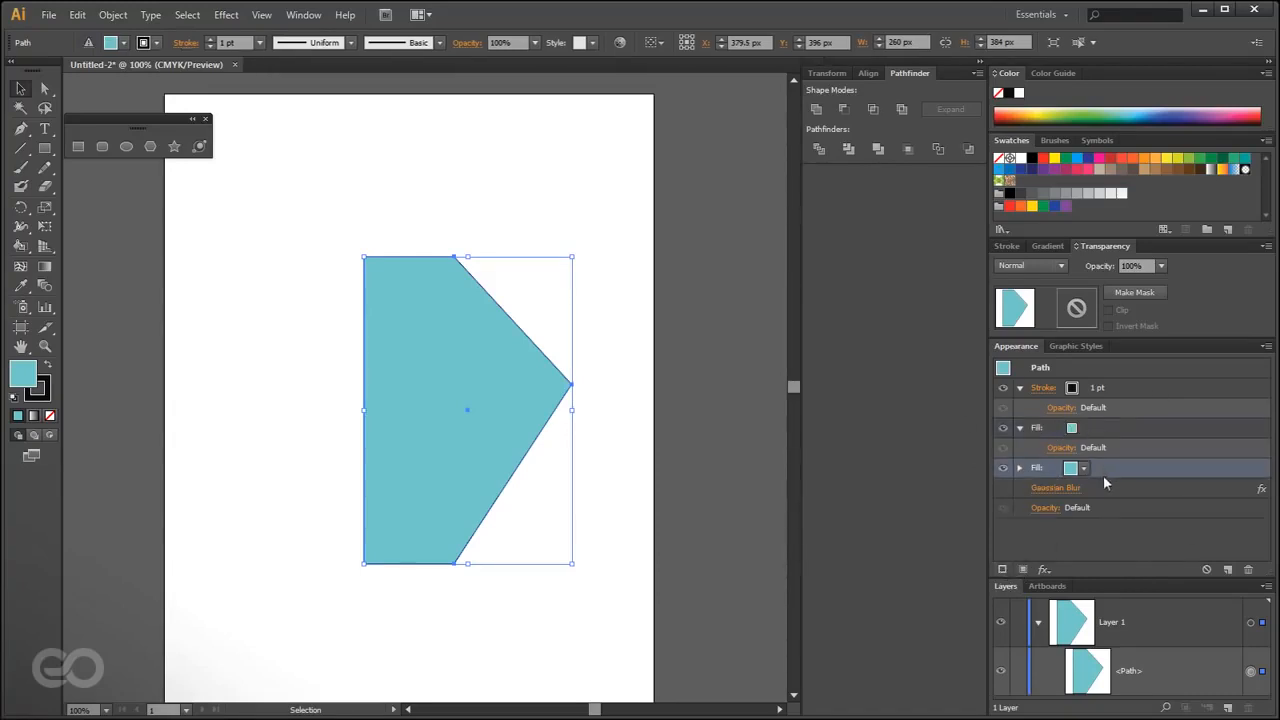
click(1248, 569)
- Delete the five-sided shape and draw a teal rectangle about 298 by 318 px on the artboard
click(640, 444)
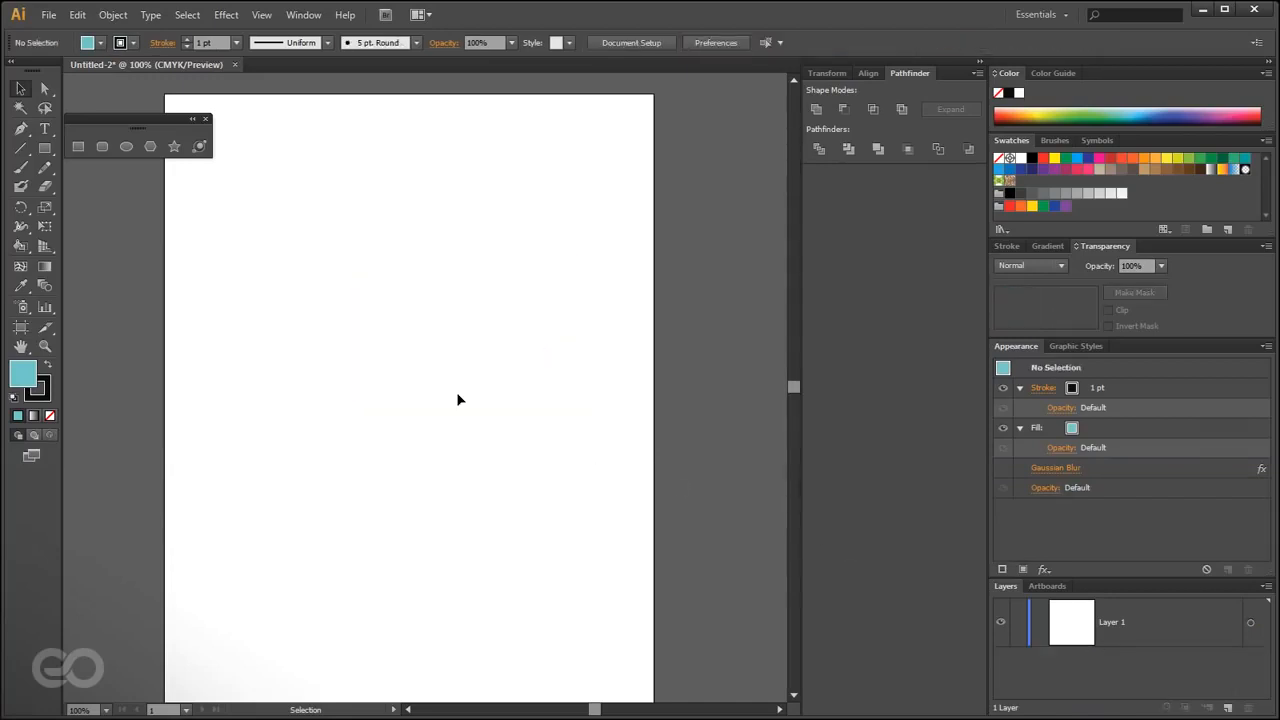
click(78, 146)
drag(290, 224, 529, 478)
key(v)
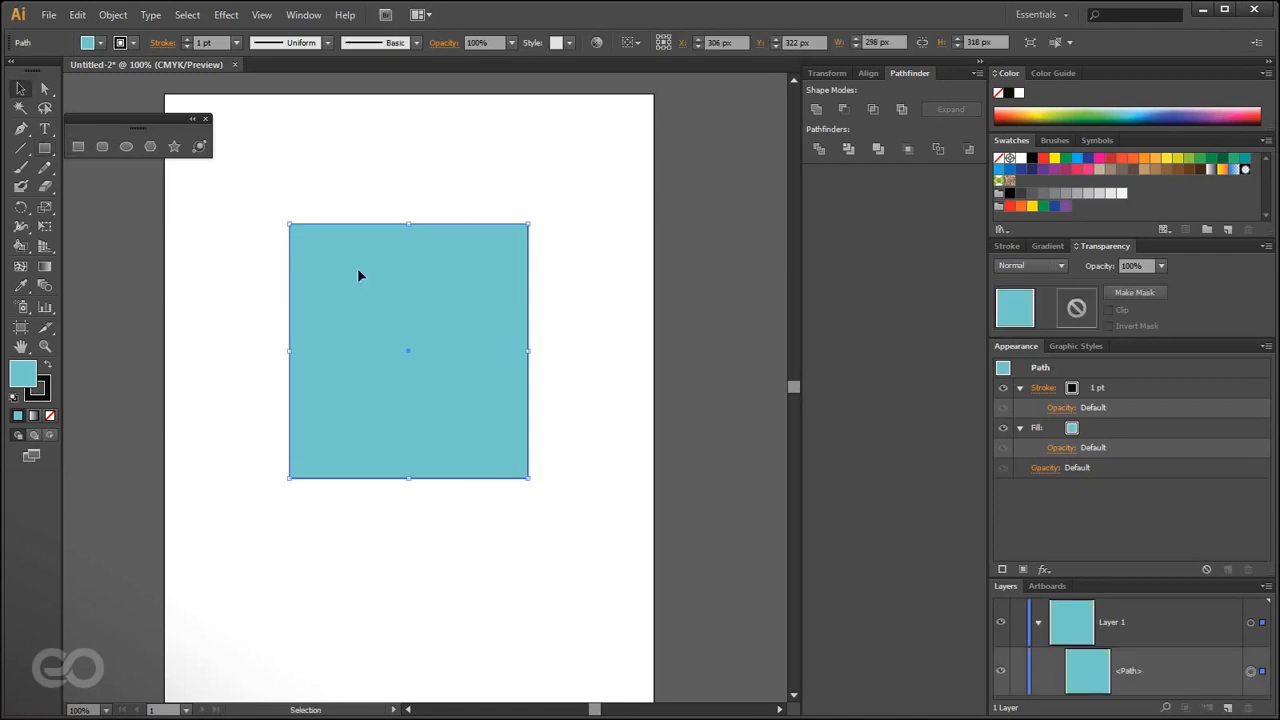
- Start a Drop Shadow effect on the rectangle with the preview on and the X offset set to 40 px
click(216, 16)
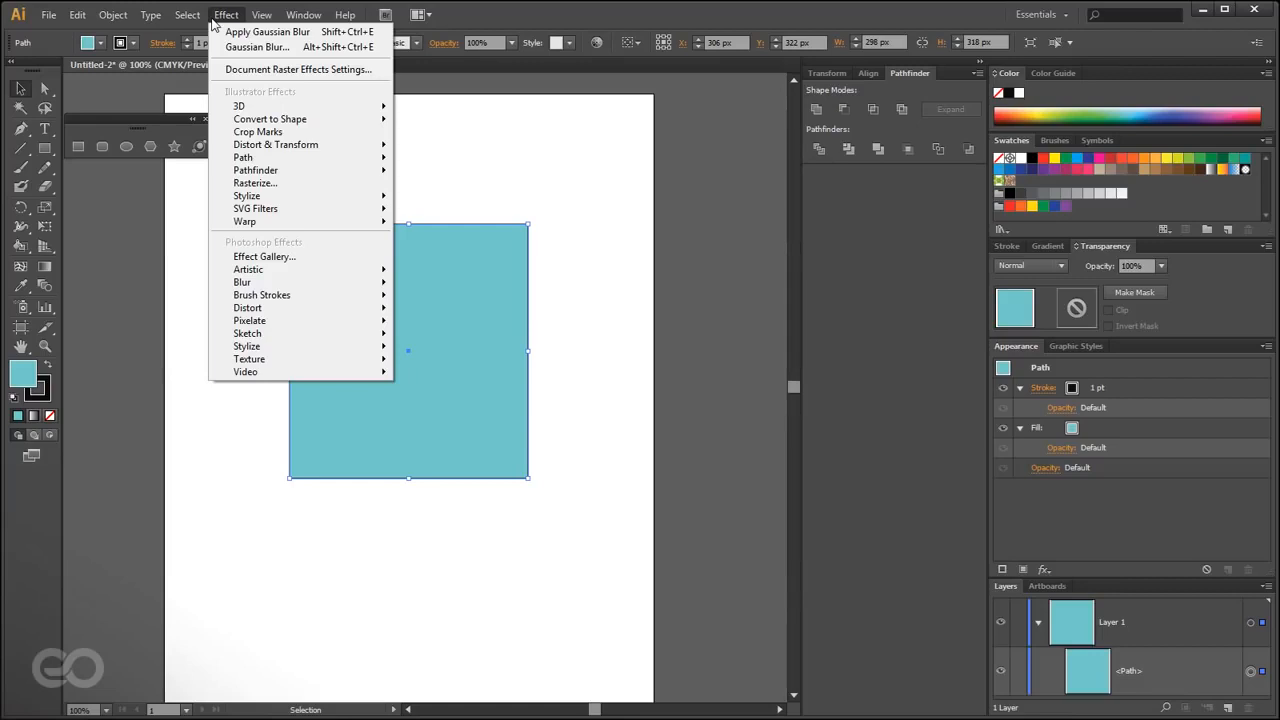
mouse_move(300, 195)
click(486, 197)
drag(590, 251, 798, 239)
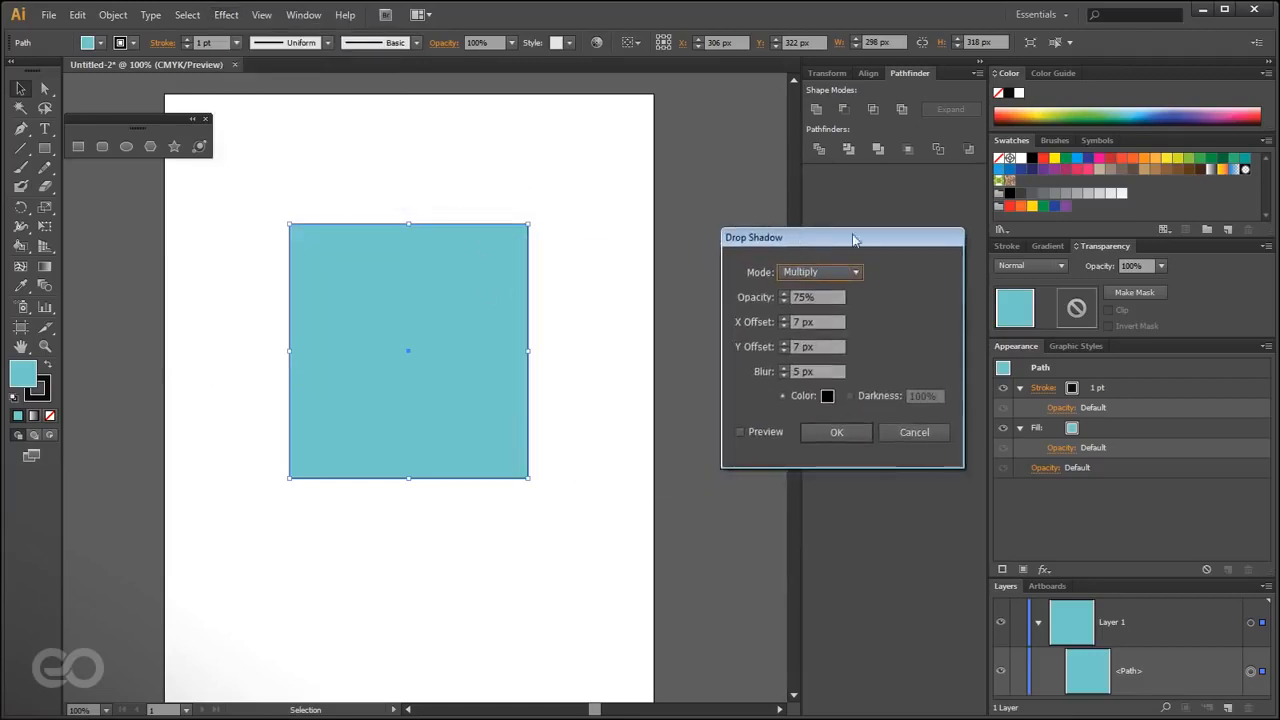
click(797, 322)
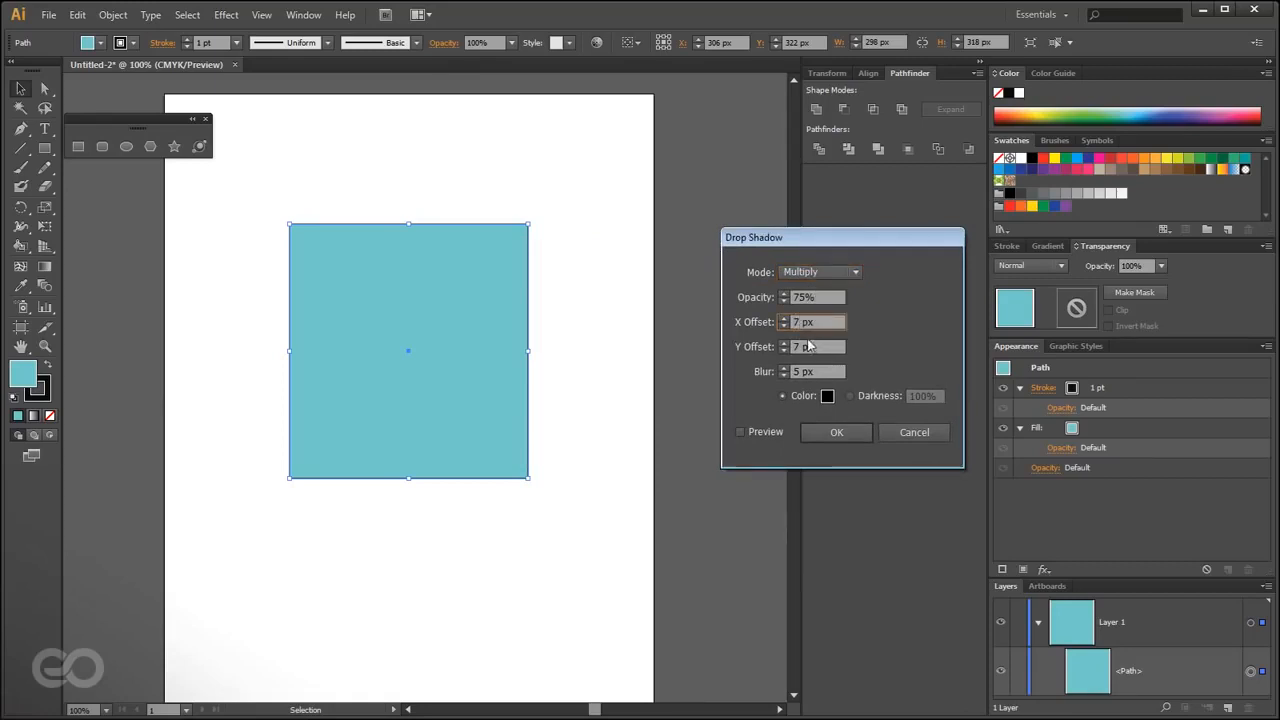
key(Up)
key(Up)
key(Up)
click(764, 431)
- Vary the shadow's X offset up and down, and bring it to 10 px
click(800, 322)
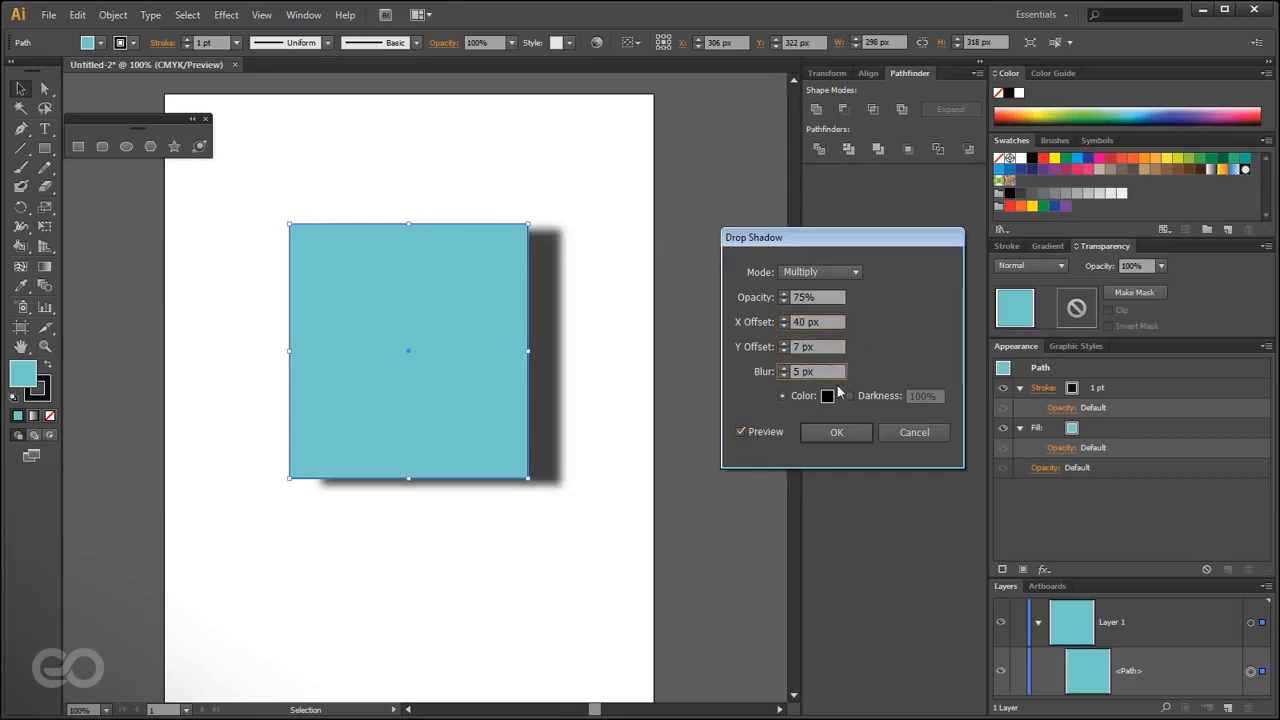
scroll(800, 323, down, 12)
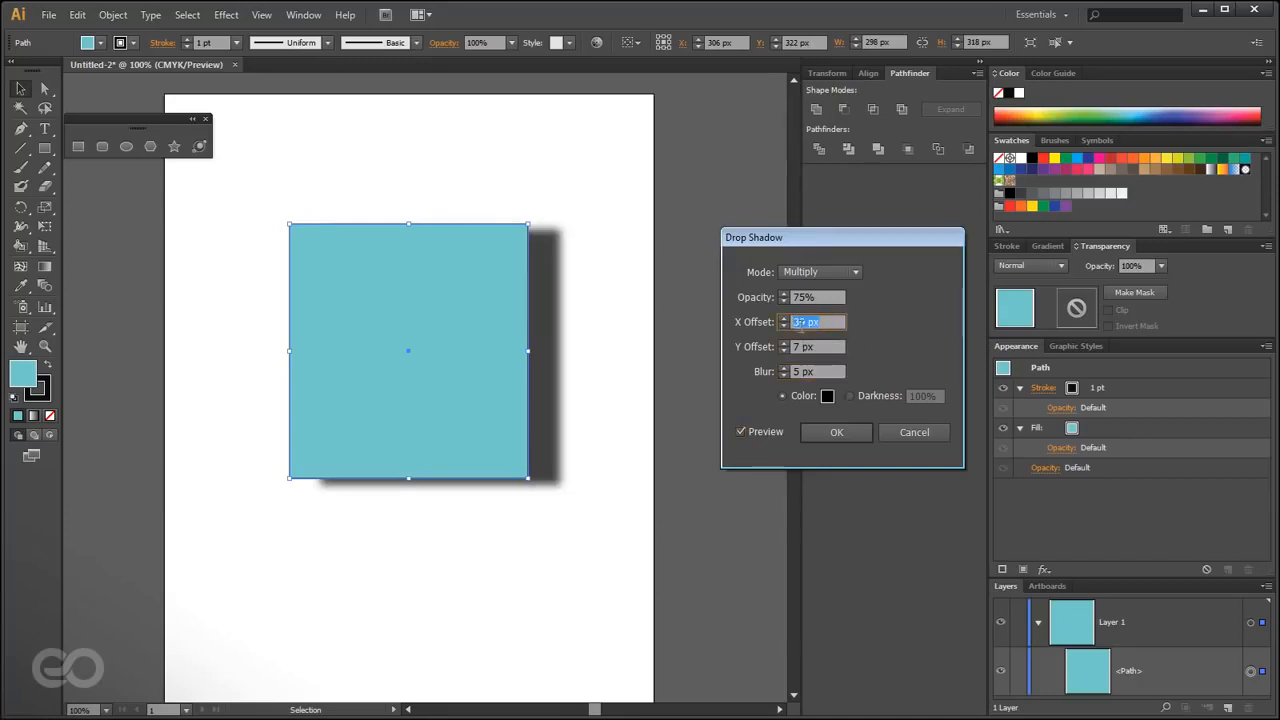
scroll(800, 322, up, 12)
scroll(801, 322, down, 10)
scroll(801, 322, down, 1)
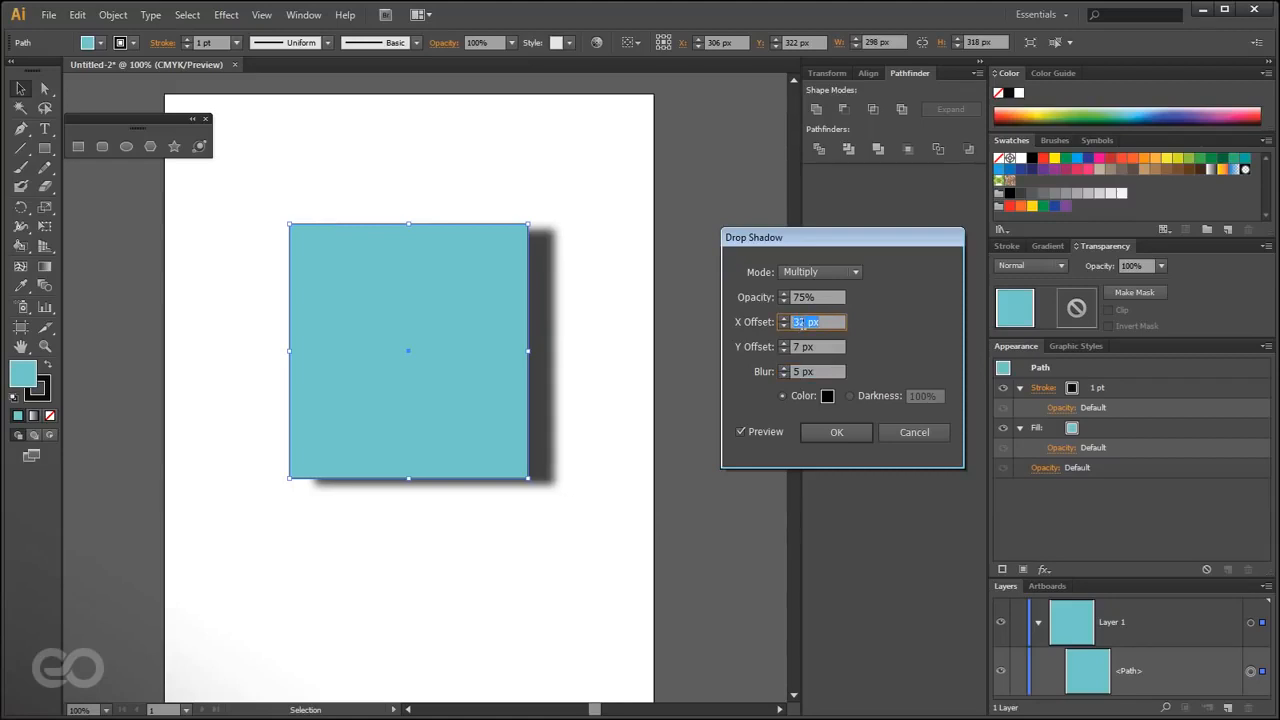
scroll(800, 323, down, 1)
scroll(800, 322, up, 10)
scroll(800, 322, down, 10)
scroll(801, 322, down, 20)
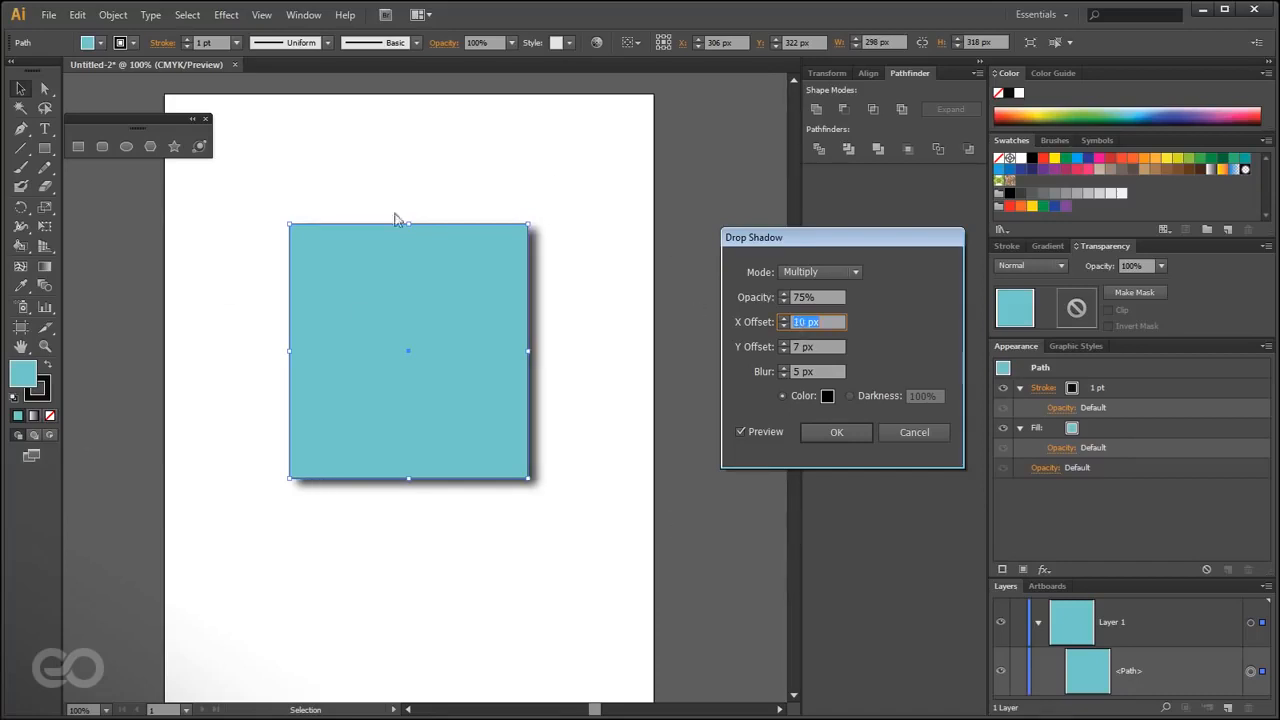
- Set the shadow's Y offset to 30 px and X offset to 50 px, apply the effect, and deselect the rectangle
click(800, 346)
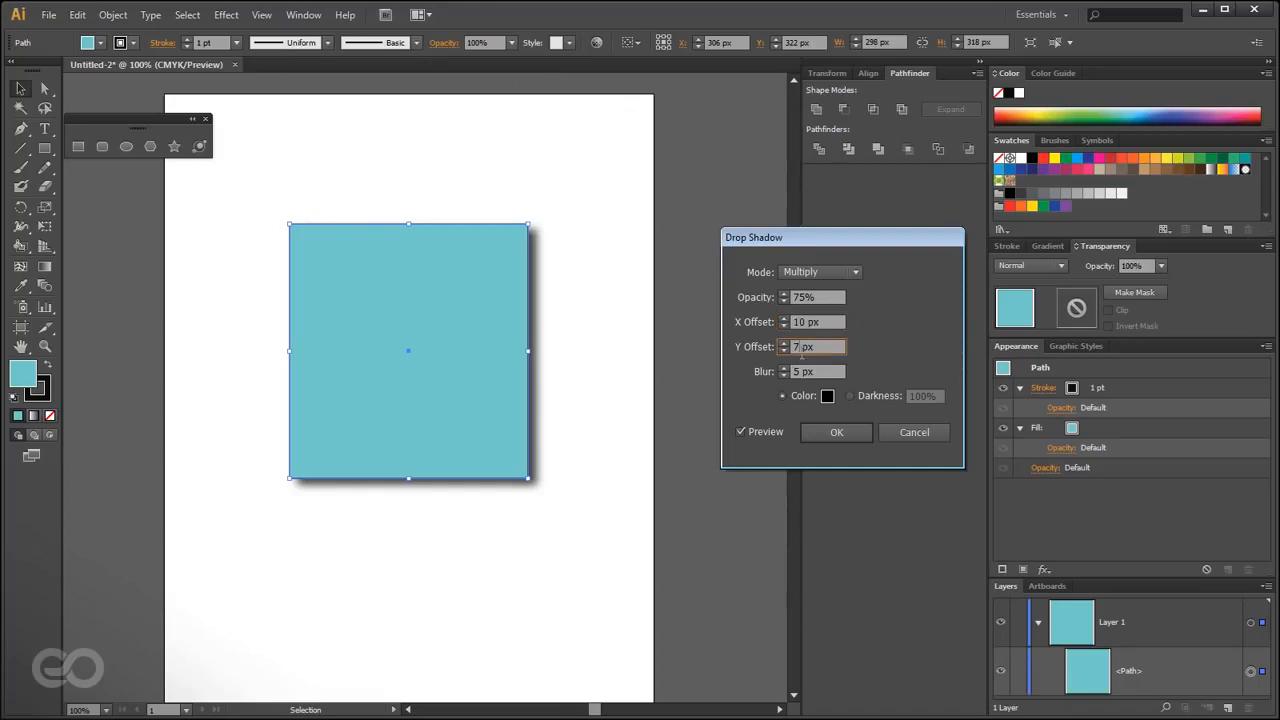
key(shift+Up)
key(shift+Up)
key(shift+Up)
click(804, 323)
key(shift+Up)
key(shift+Up)
key(shift+Up)
key(shift+Up)
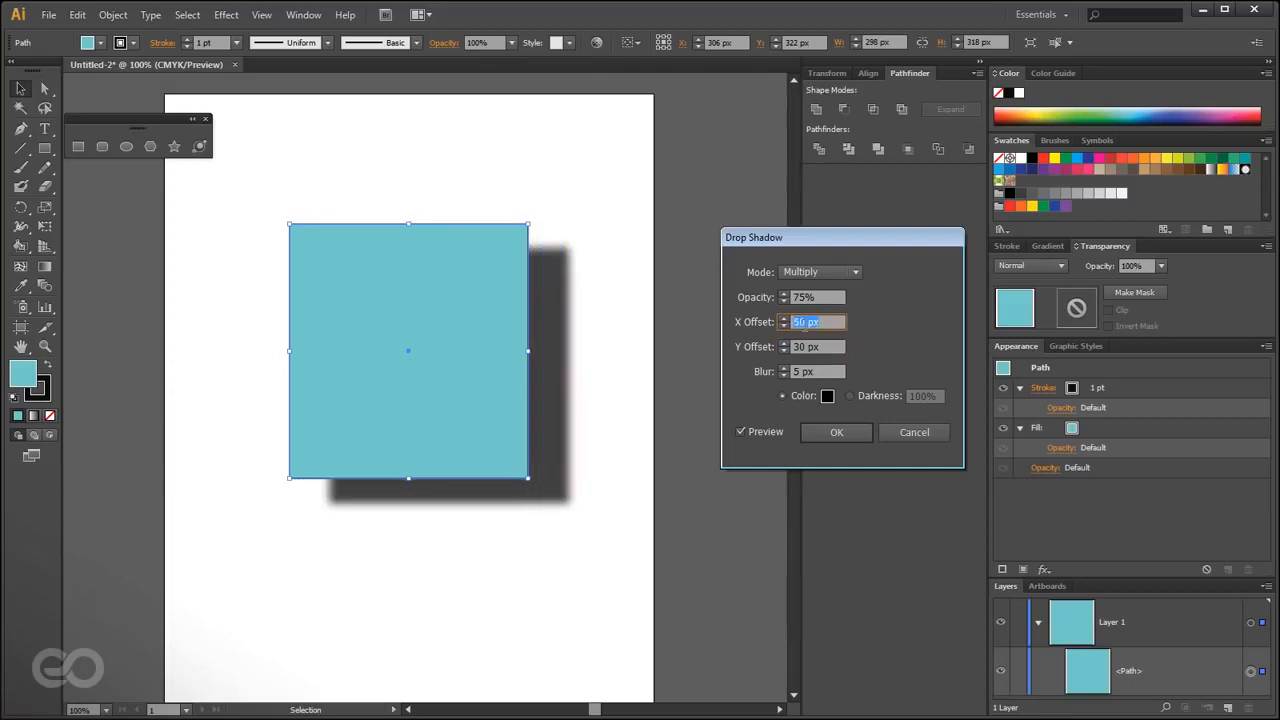
click(836, 440)
click(664, 545)
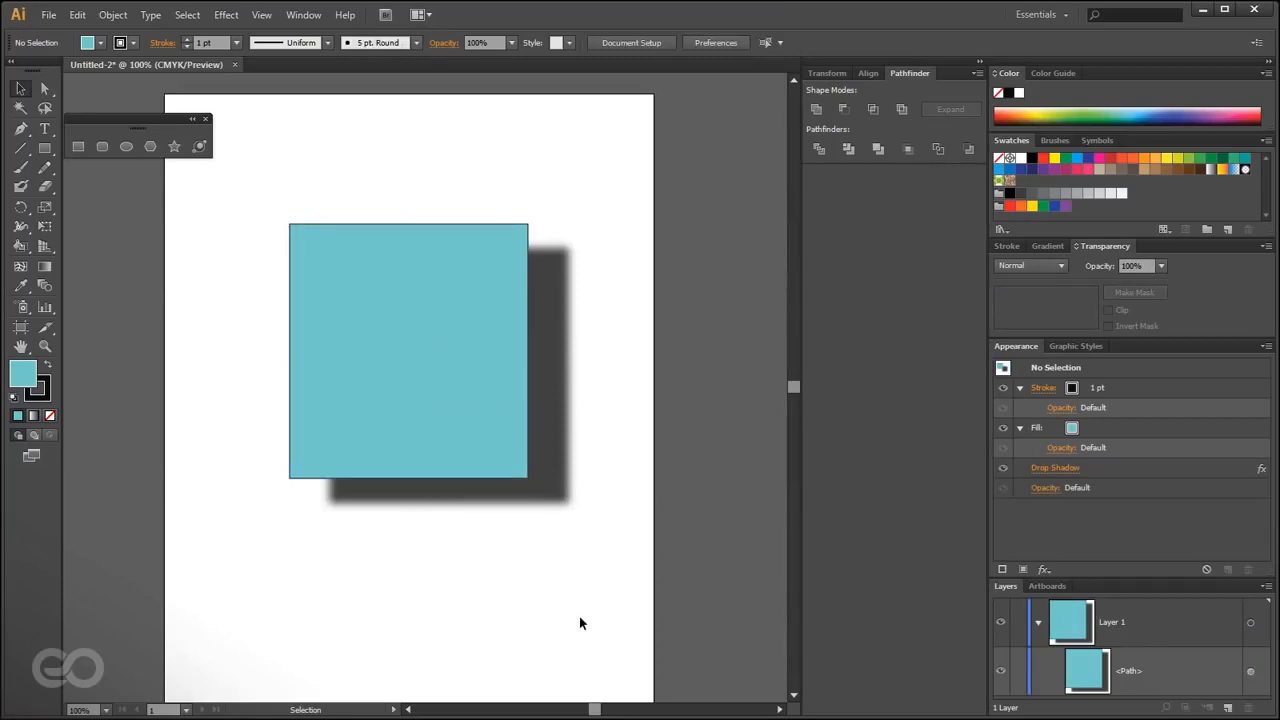
- Remove the Drop Shadow effect from the rectangle
click(508, 482)
click(1118, 469)
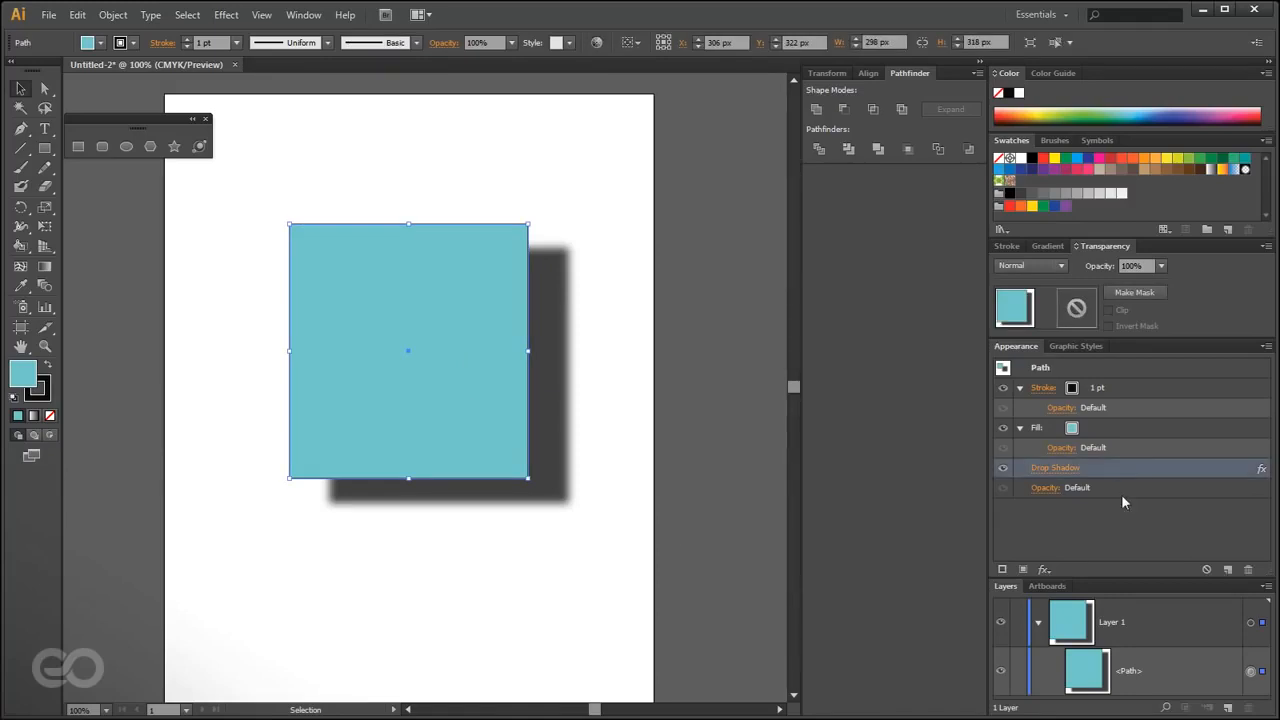
click(1248, 569)
- Apply a horizontal Flag warp effect to the rectangle with the bend reduced below 50%
click(226, 15)
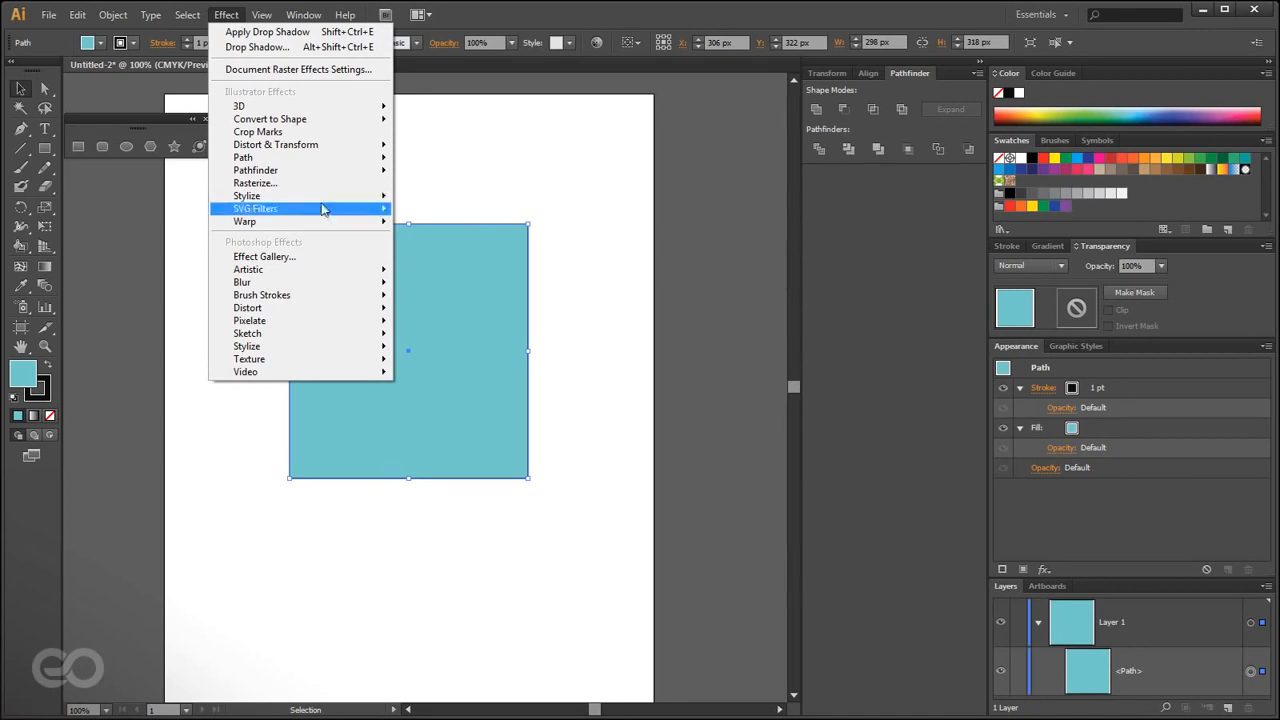
mouse_move(334, 221)
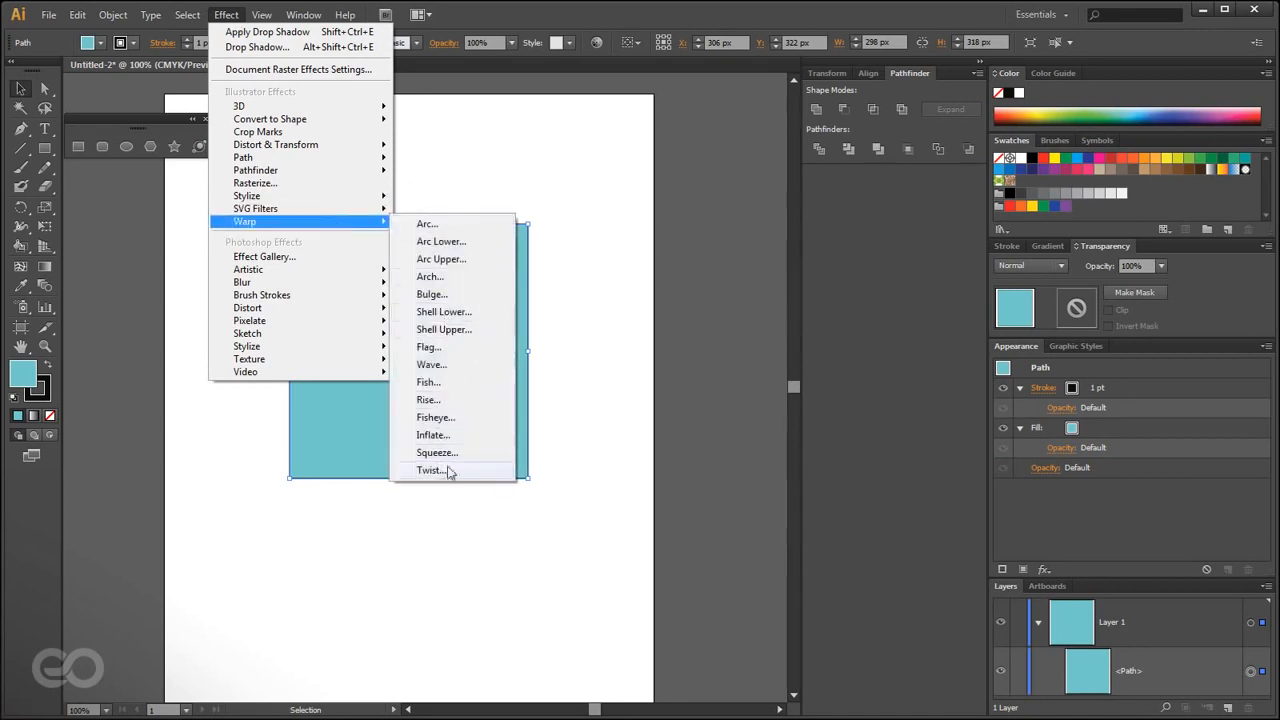
click(448, 352)
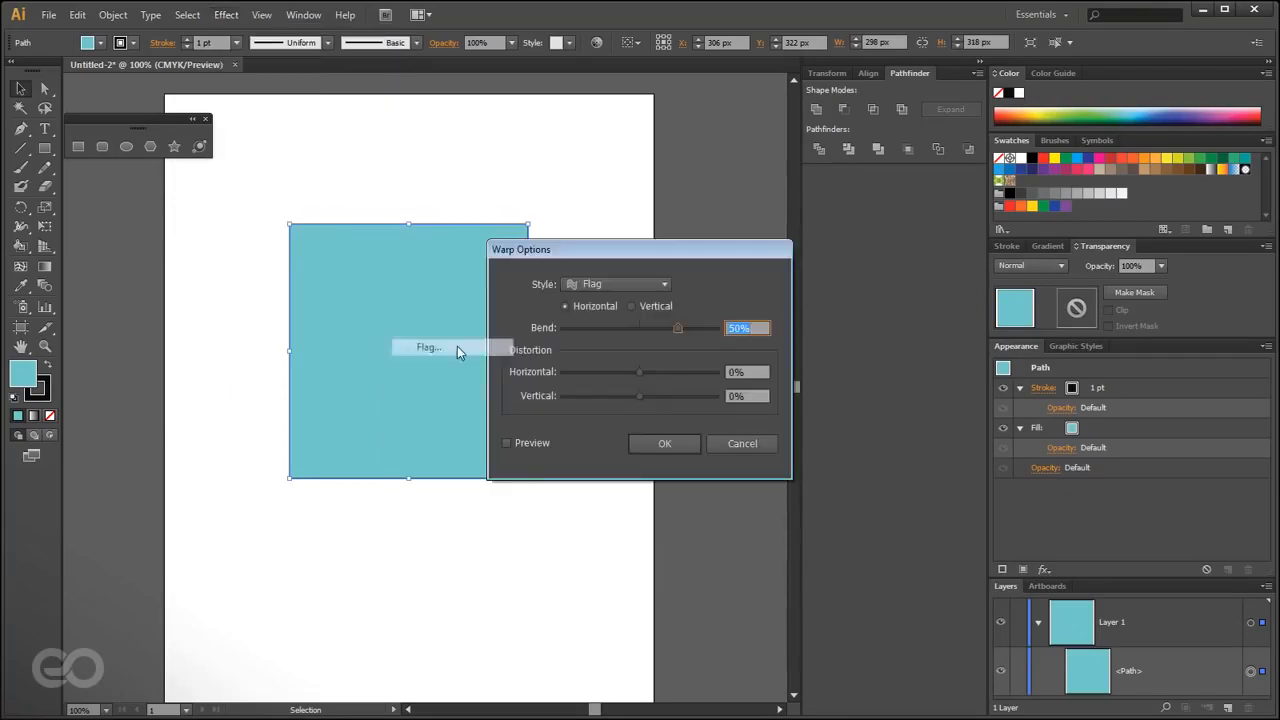
click(625, 431)
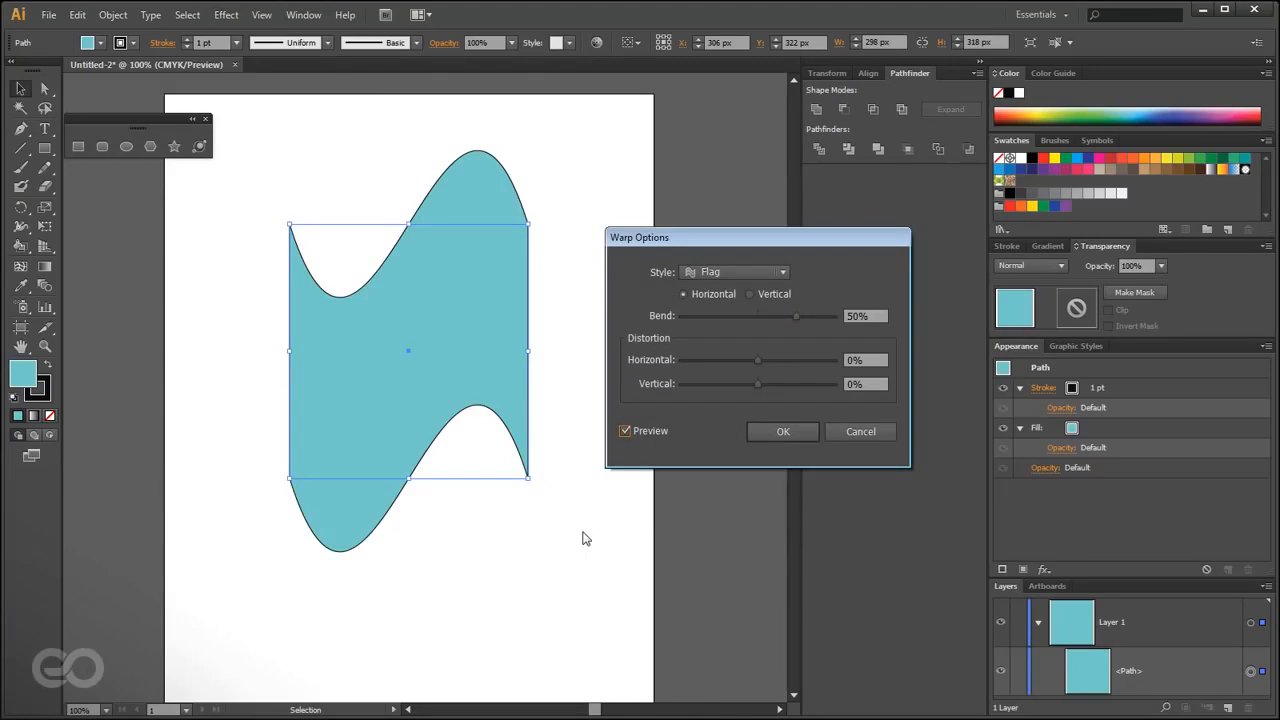
drag(796, 316, 773, 316)
click(774, 421)
click(476, 545)
- Add an anchor point on the warped rectangle's upper edge and move it into the shape to X 366 px, Y 284 px
click(403, 357)
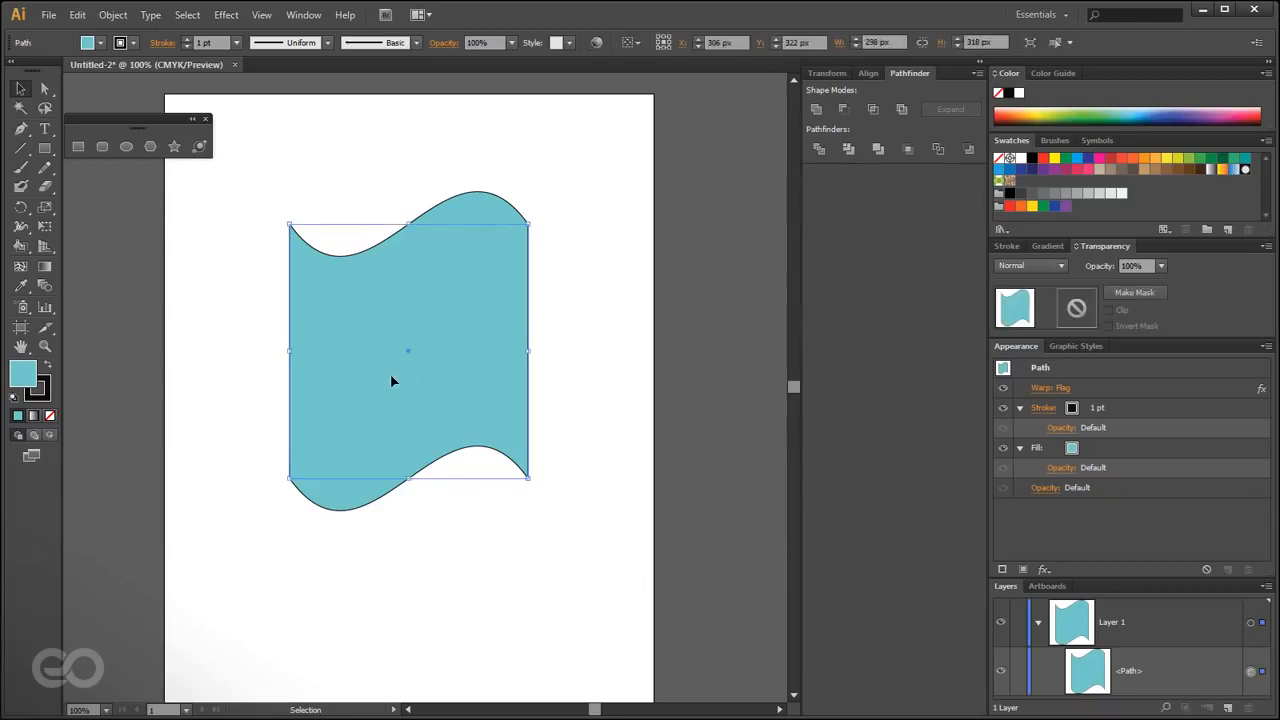
key(plus)
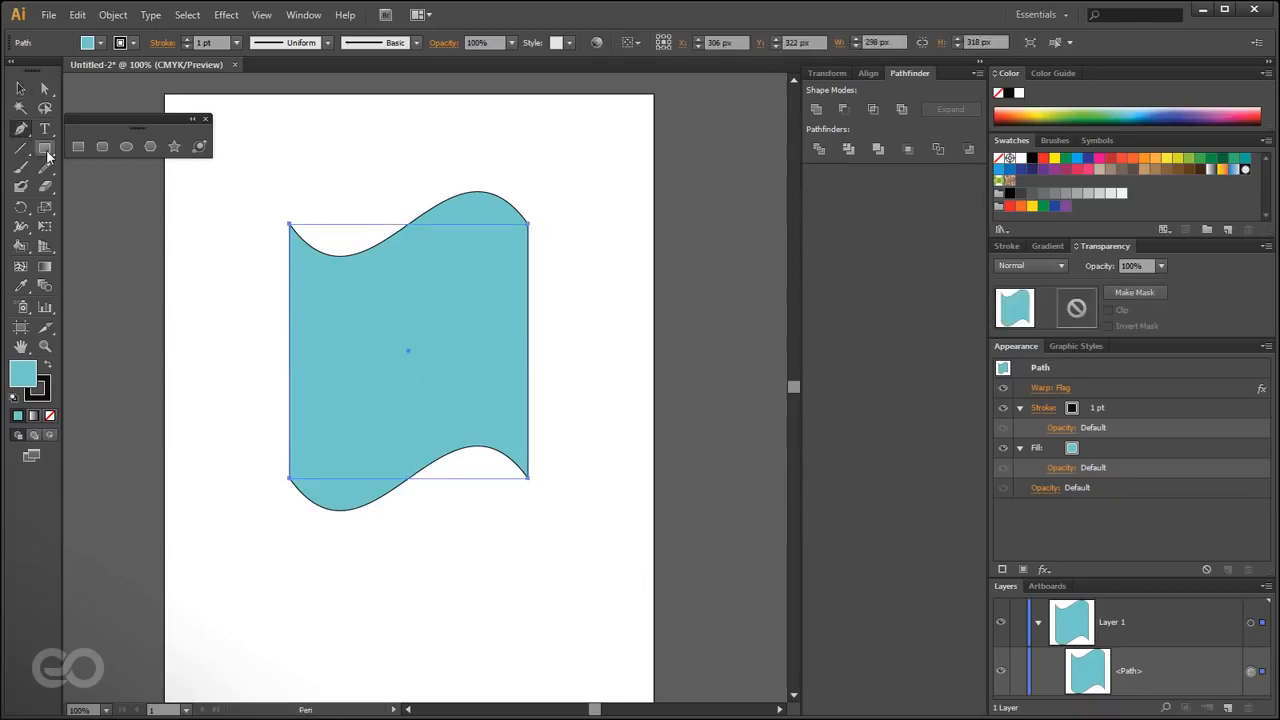
click(387, 228)
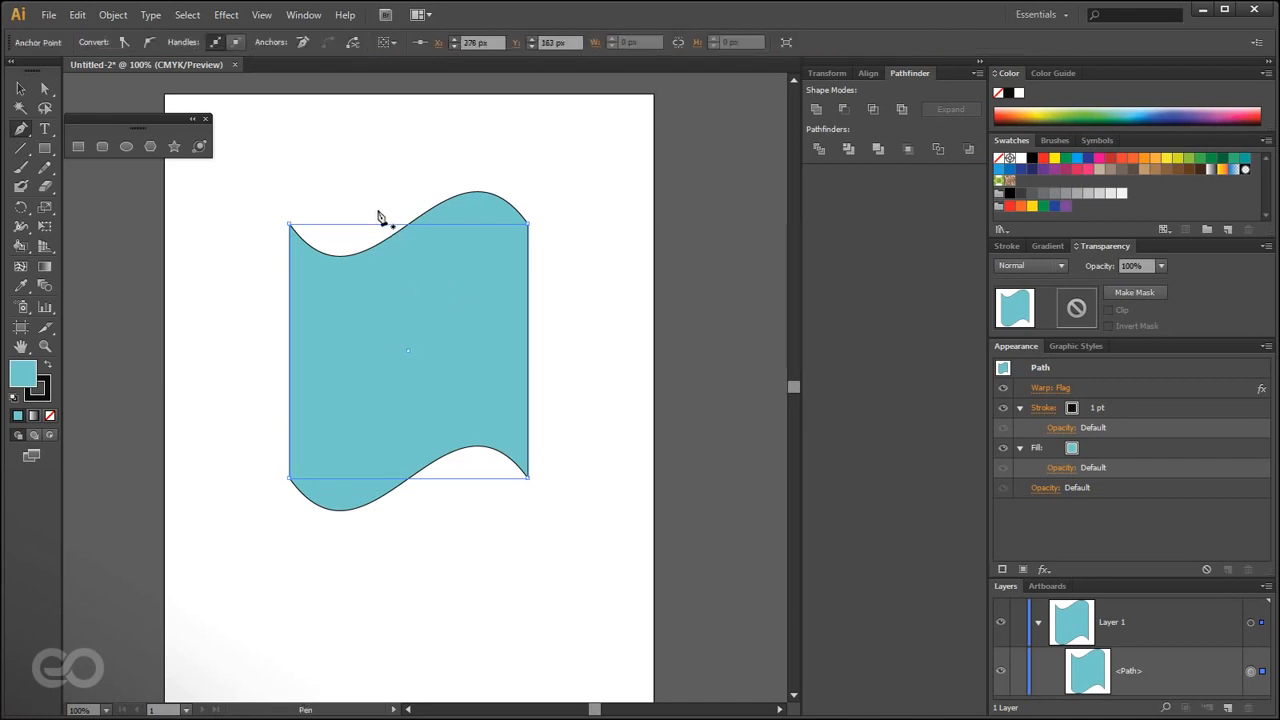
drag(385, 224, 457, 320)
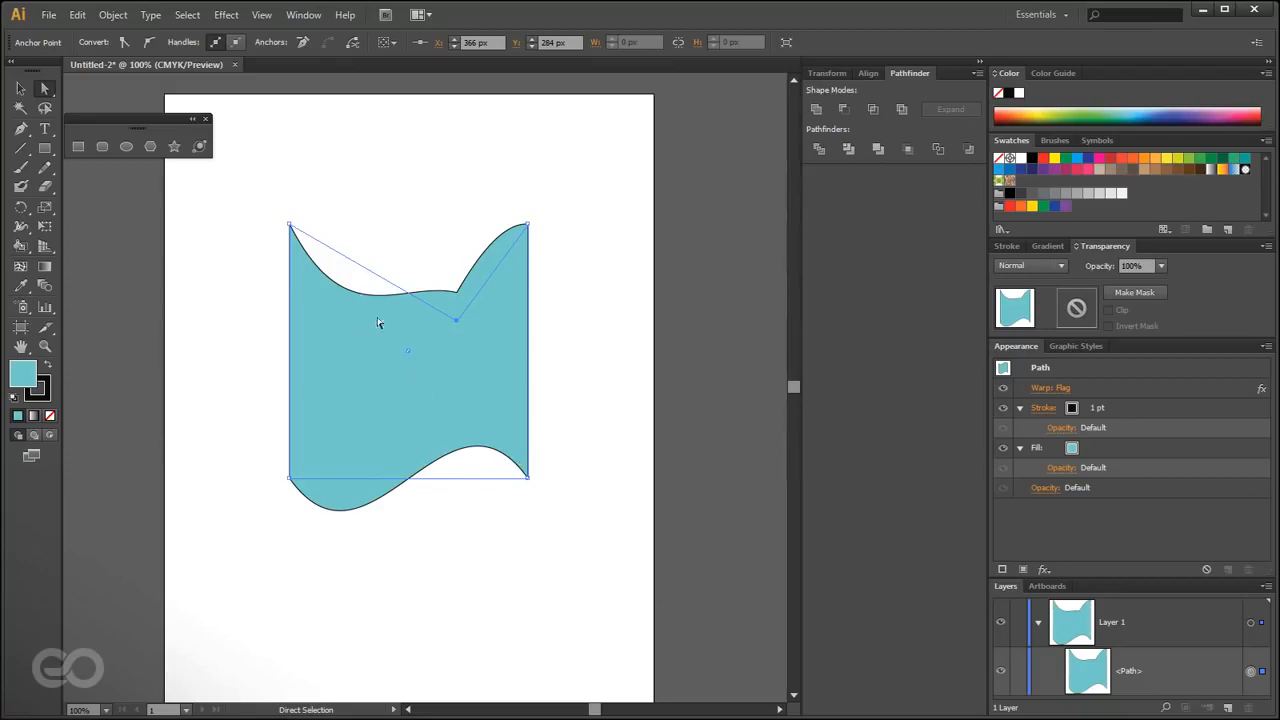
- Toggle the Flag warp's visibility off and on to compare the shape with and without the effect
click(24, 90)
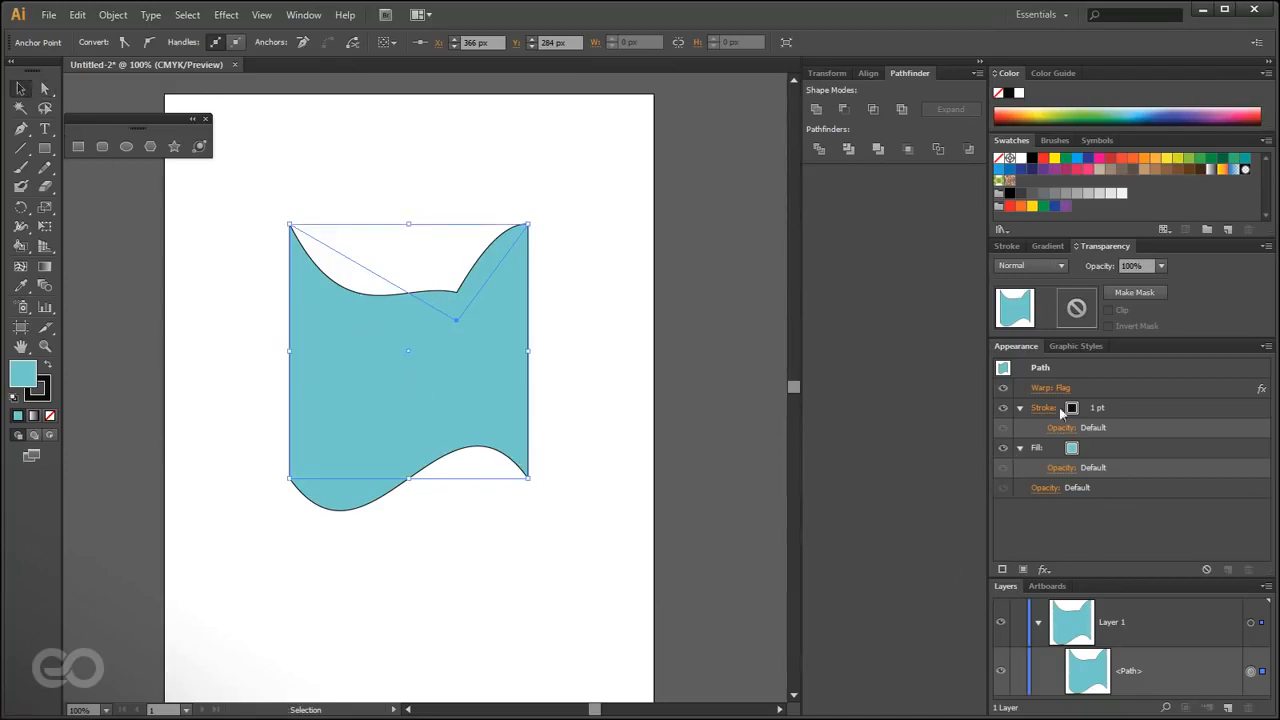
click(1002, 389)
click(1002, 389)
click(1003, 390)
click(1002, 389)
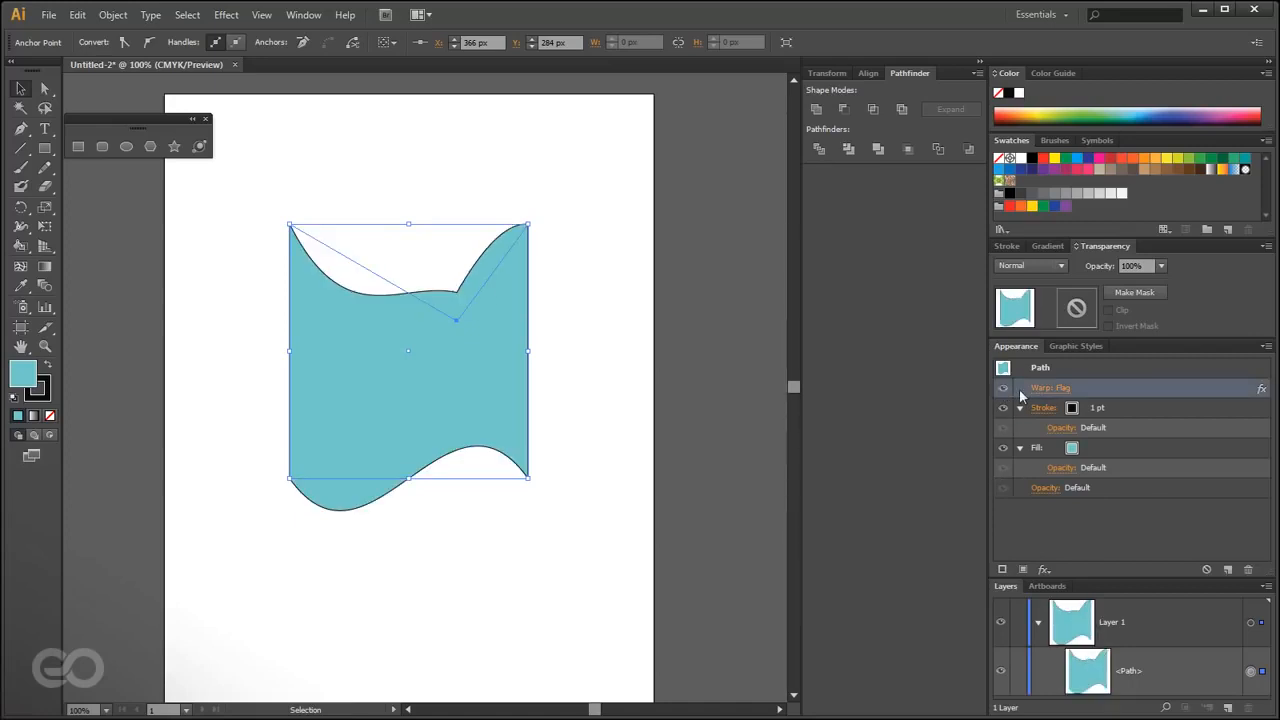
- Remove the Flag warp effect from the shape and delete the shape from the artboard
click(1248, 569)
click(626, 494)
click(467, 423)
key(Delete)
click(232, 17)
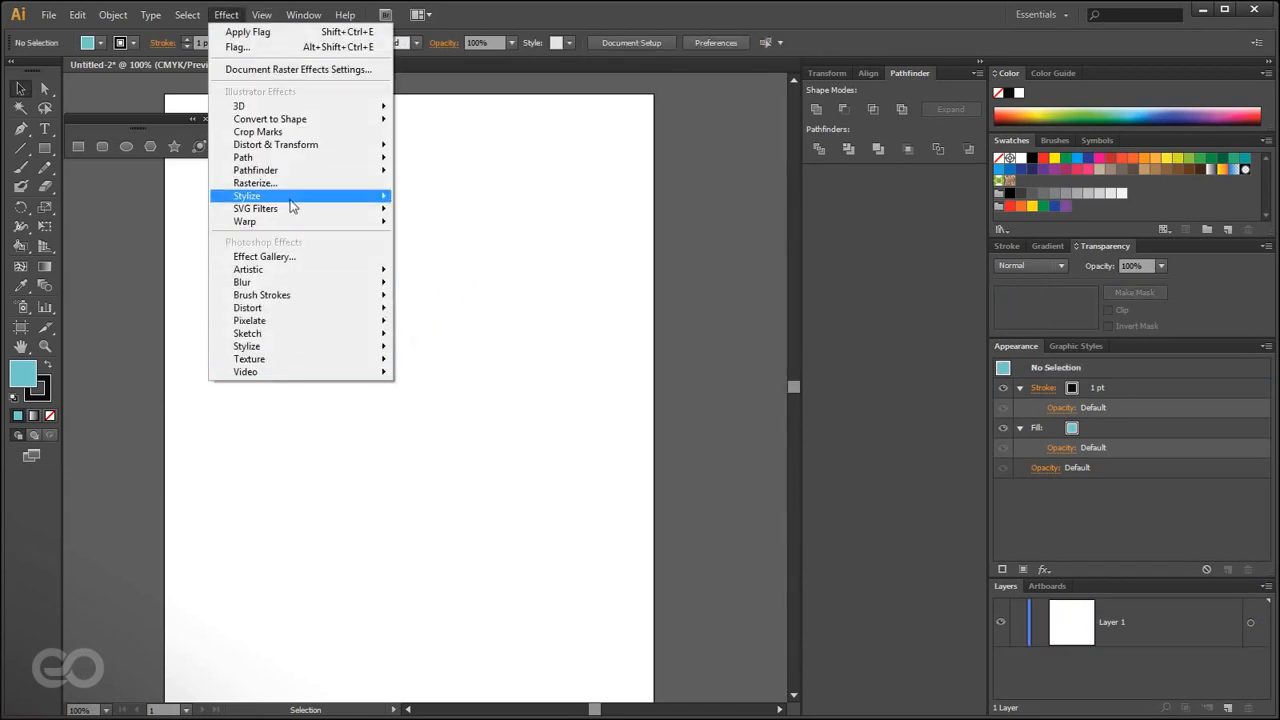
mouse_move(290, 197)
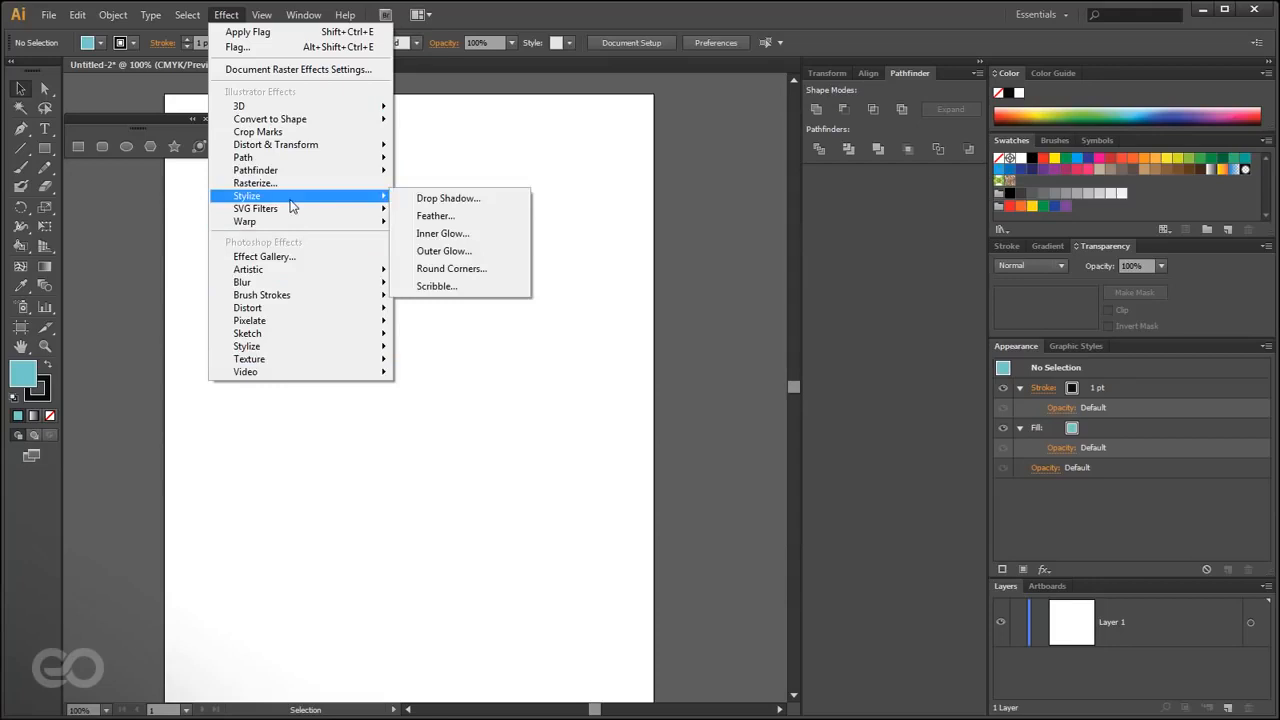
click(496, 451)
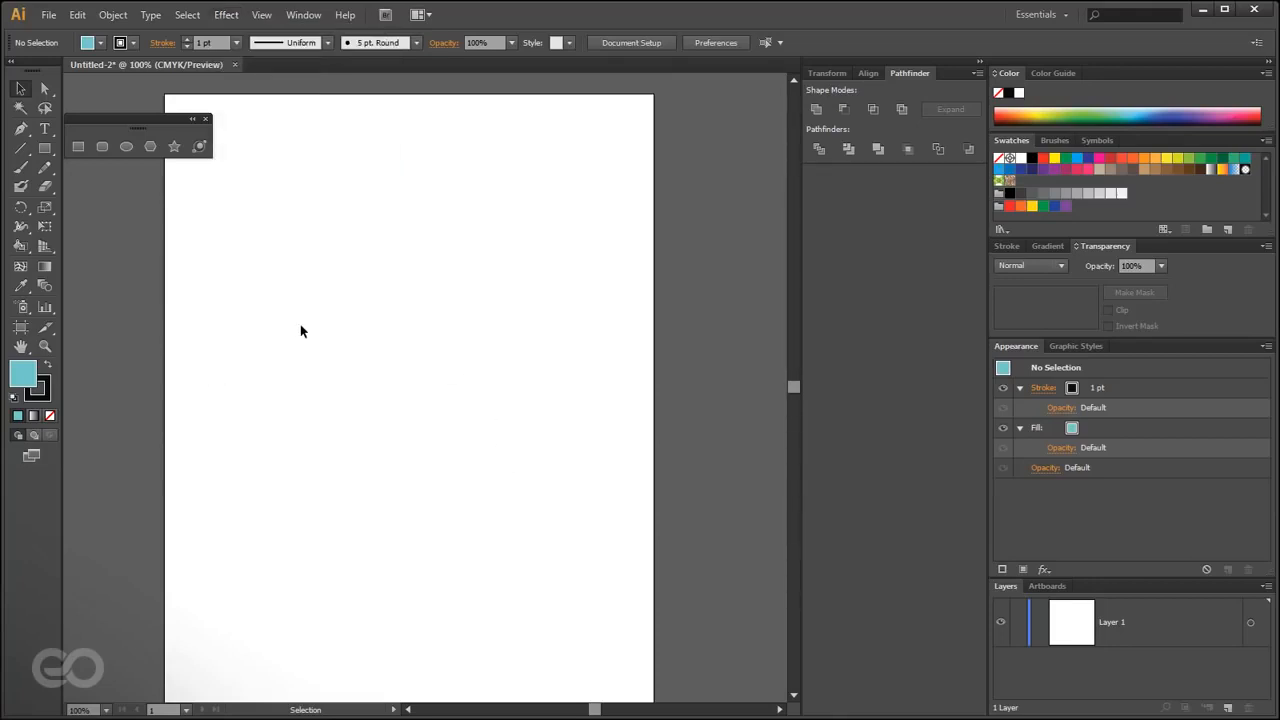
click(46, 16)
mouse_move(200, 345)
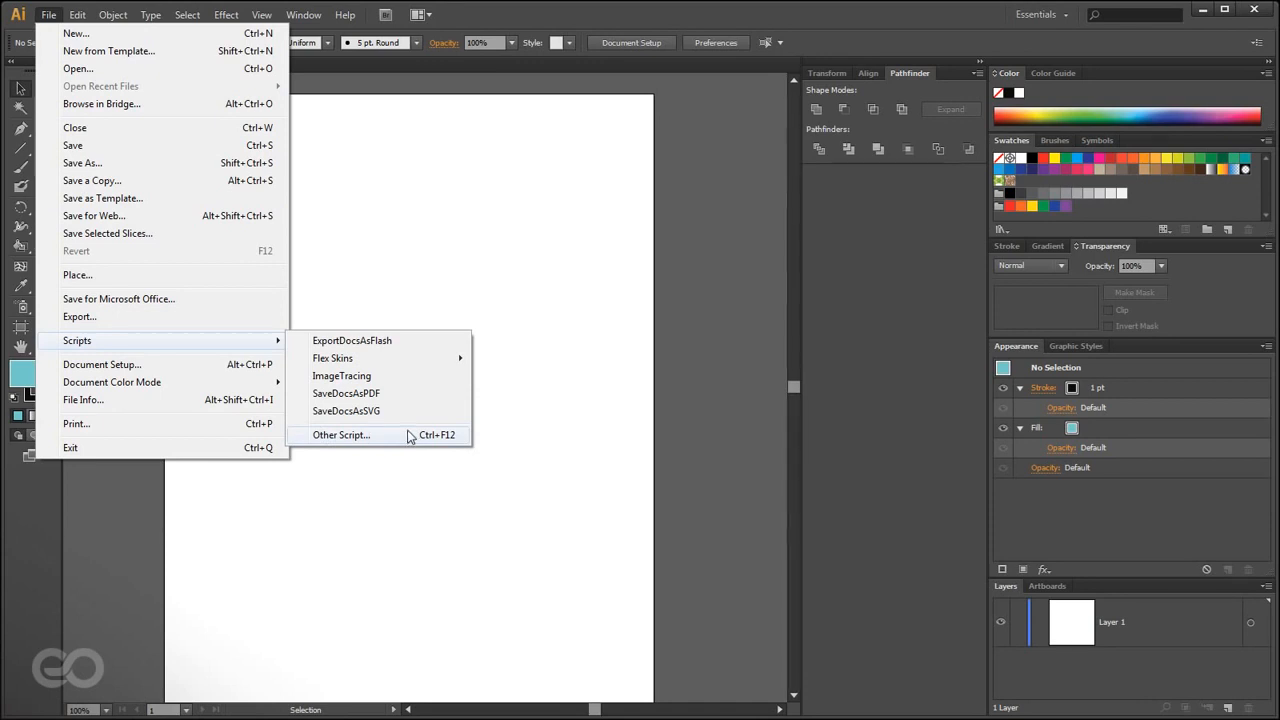
click(488, 518)
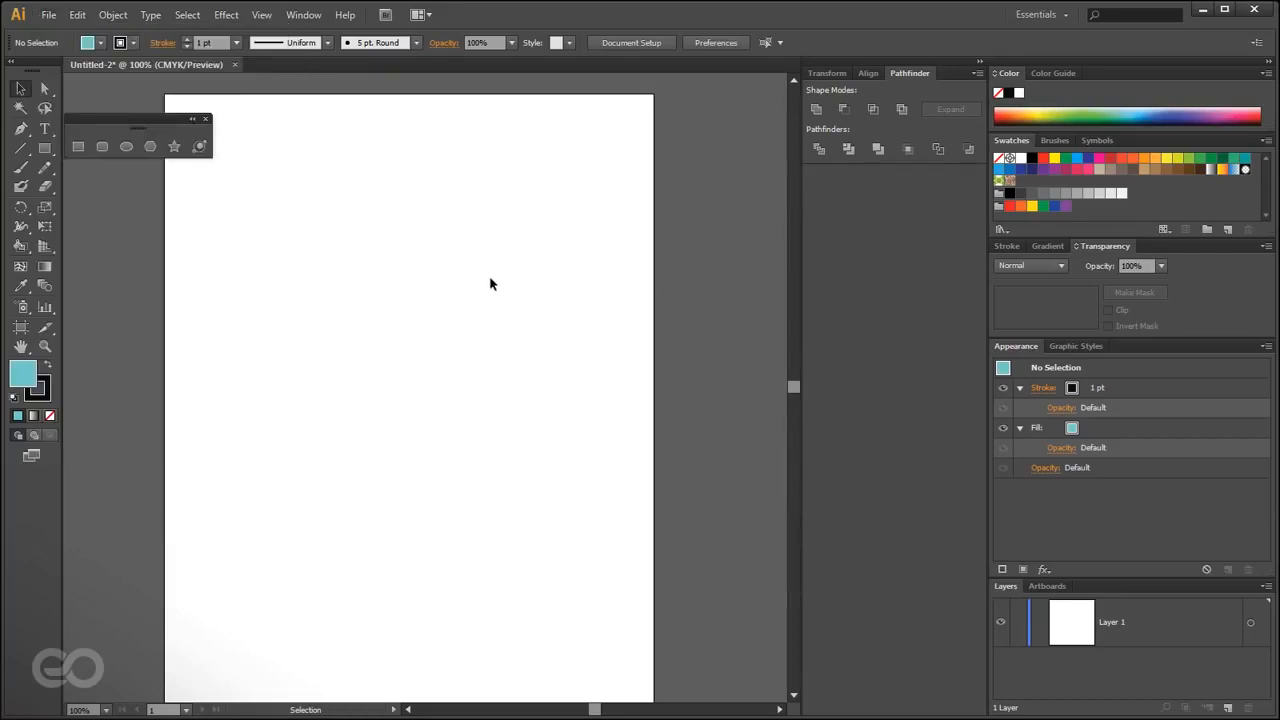
- Show the Actions panel, place it along the artboard's right edge and enlarge it to list all the default actions
click(308, 15)
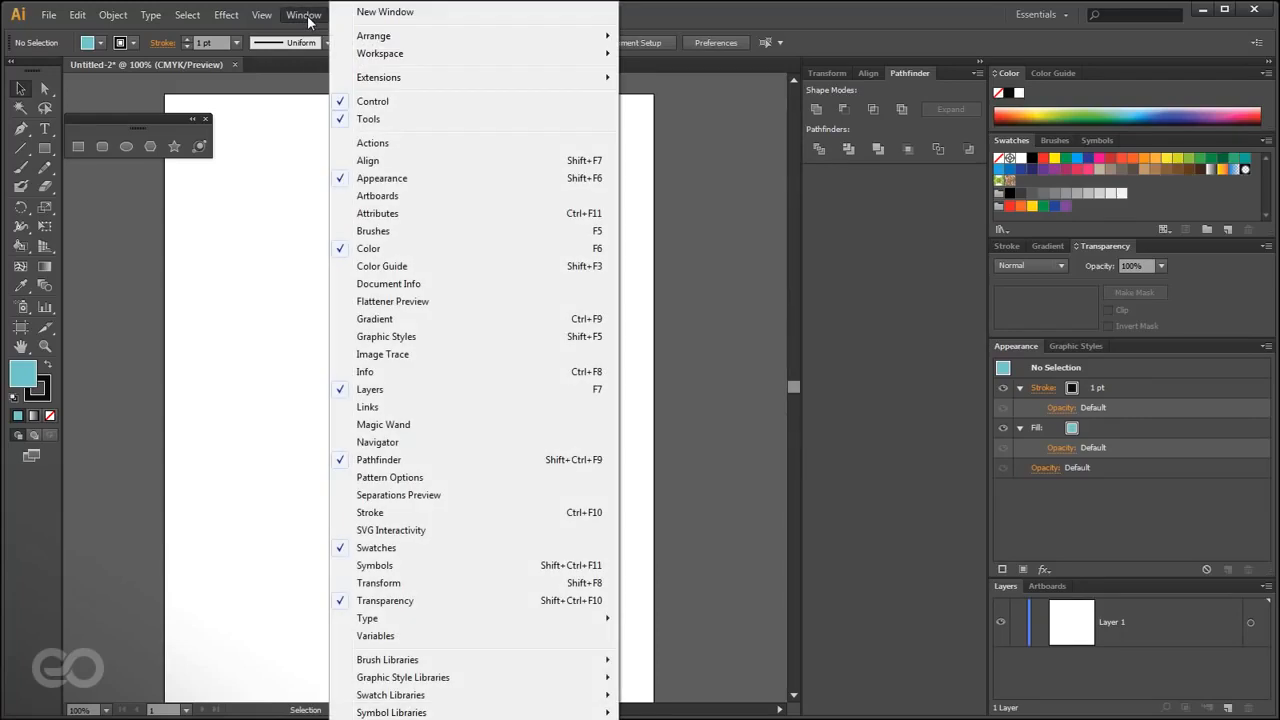
click(388, 143)
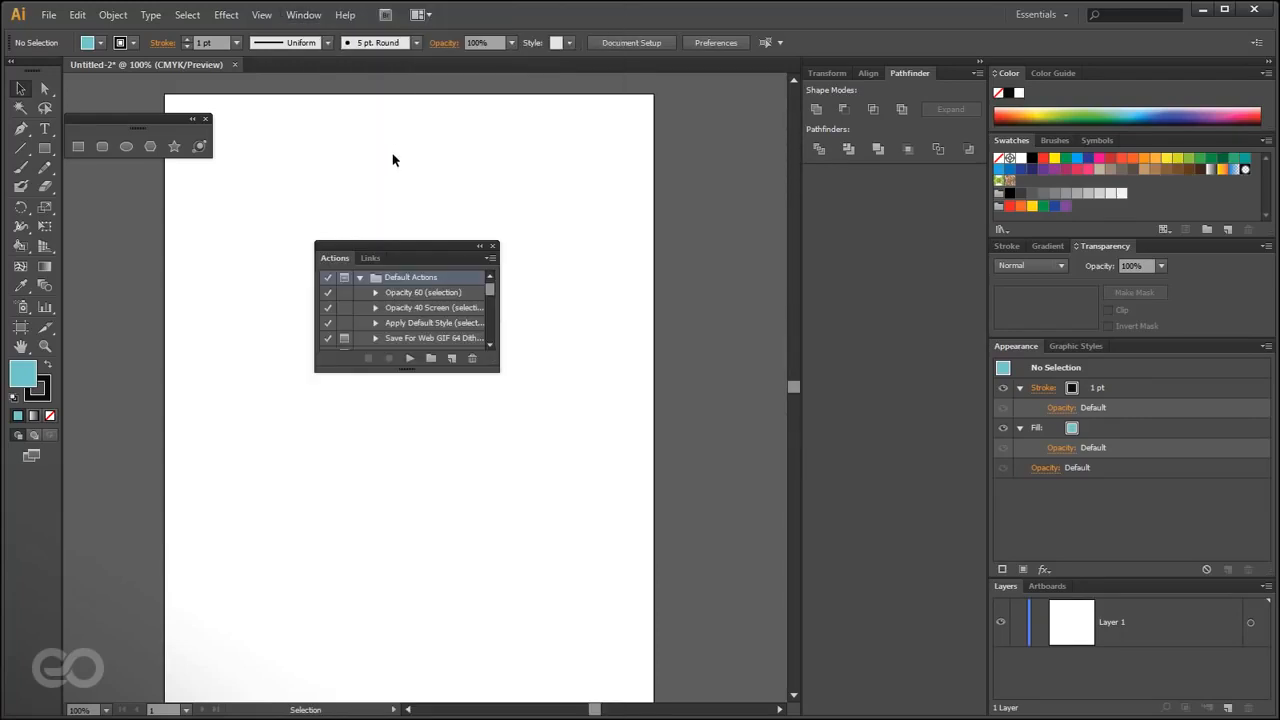
drag(425, 253, 688, 161)
drag(753, 266, 781, 538)
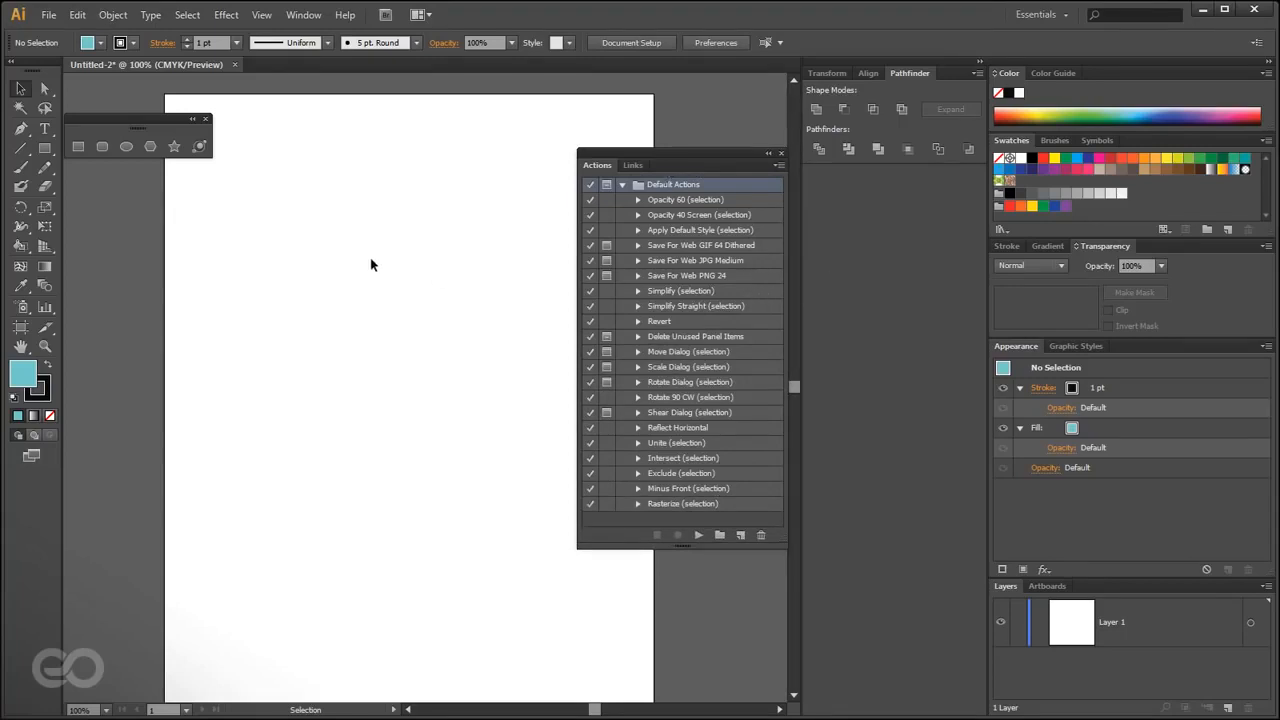
- Draw a teal rectangle about 318 × 347 px in the open area of the artboard
click(44, 148)
drag(245, 240, 500, 517)
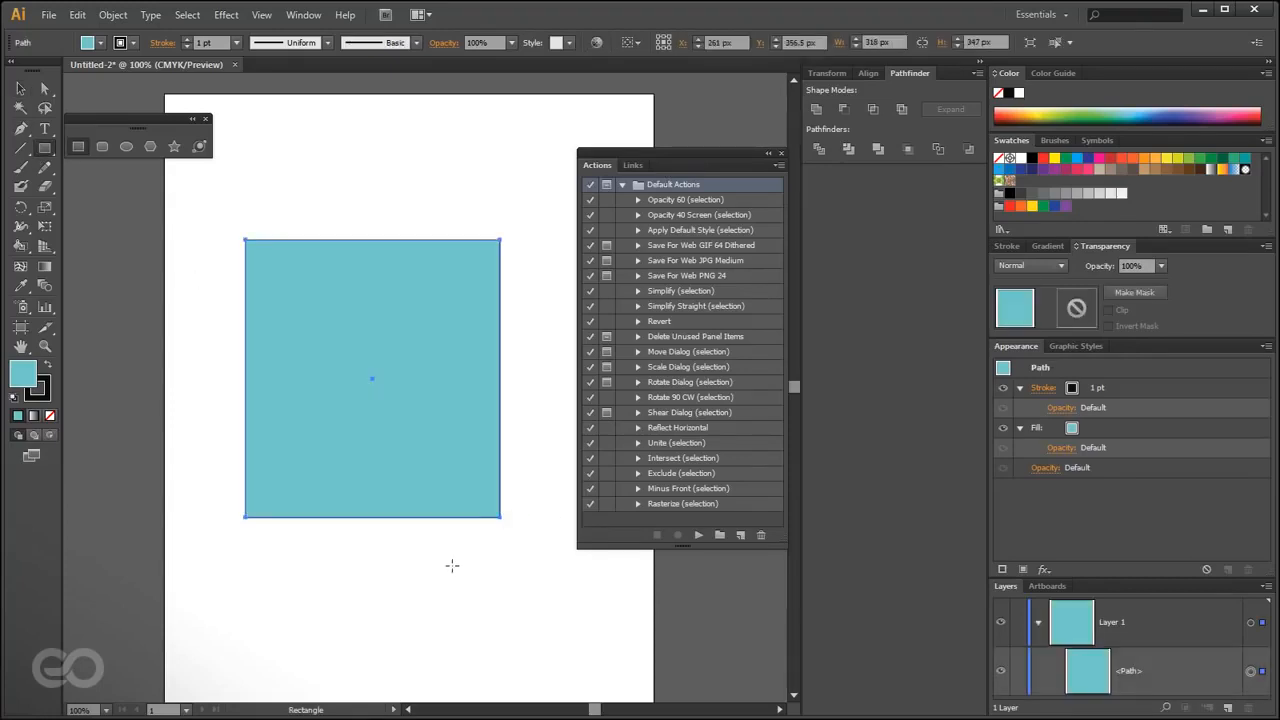
click(22, 89)
- Inspect the Opacity 60 action's settings, then play the Opacity 60 and Opacity 40 Screen actions on the rectangle
click(685, 200)
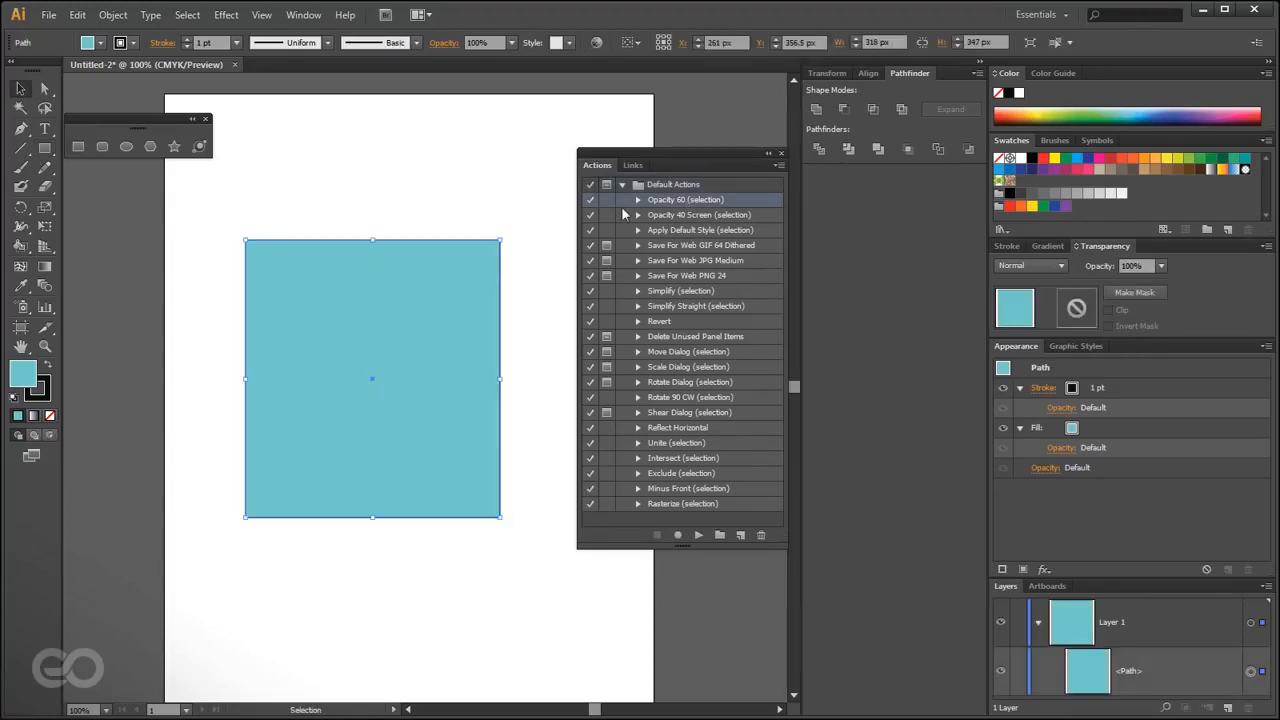
click(637, 199)
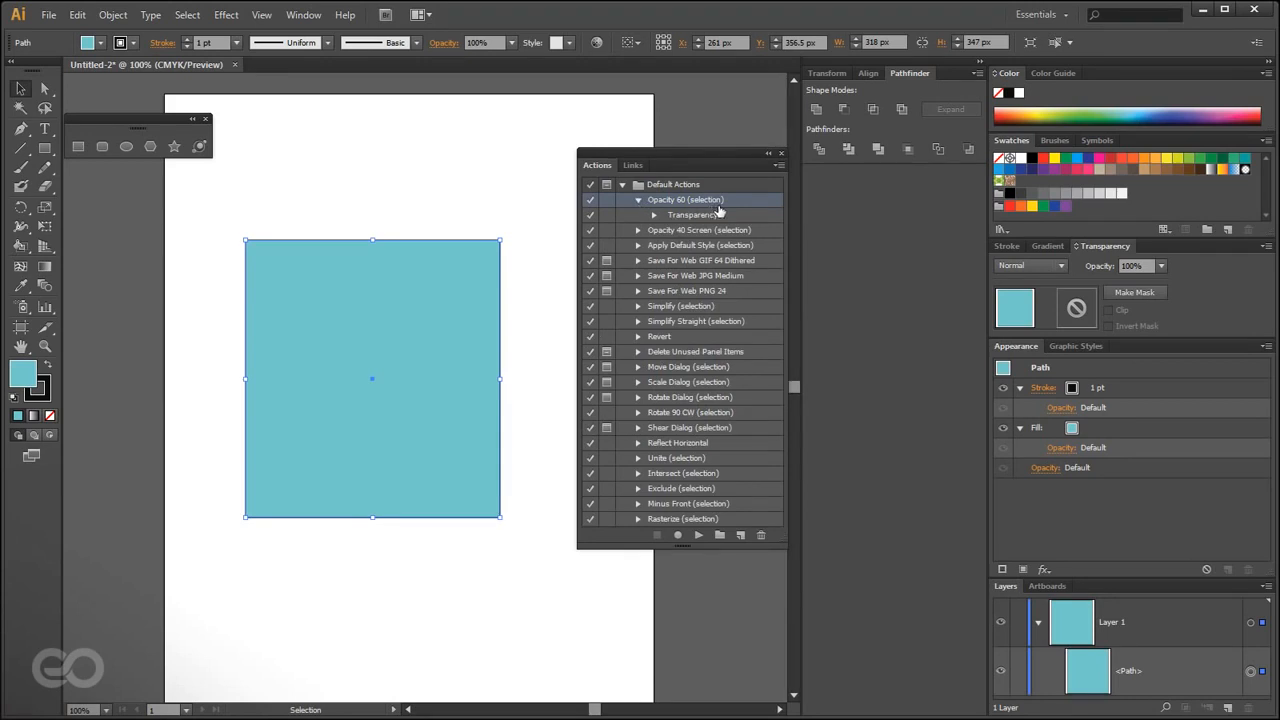
click(655, 216)
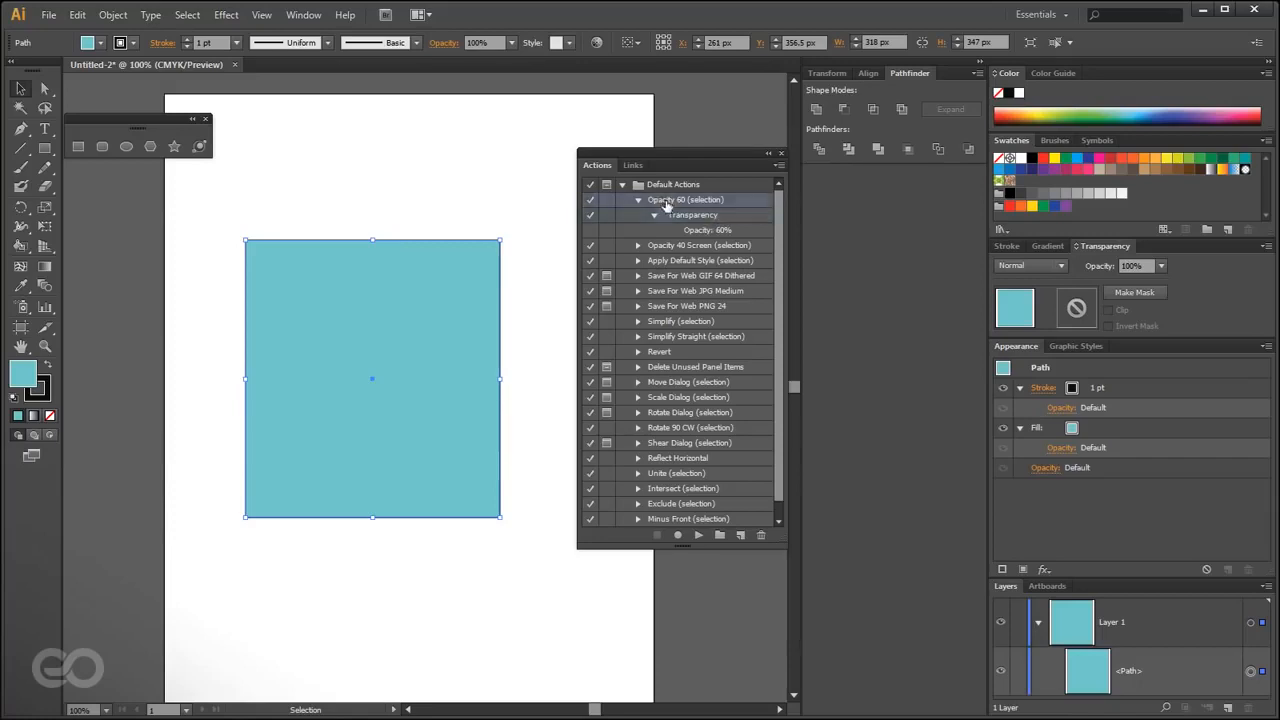
click(698, 535)
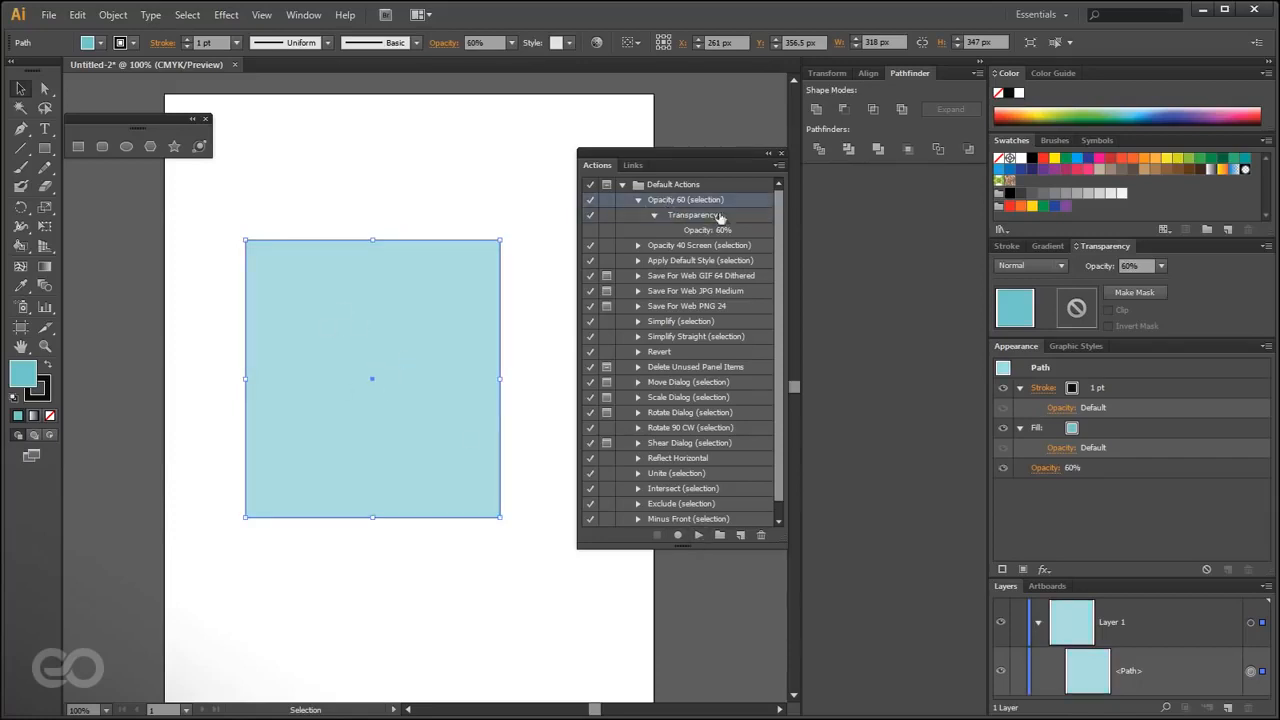
click(677, 250)
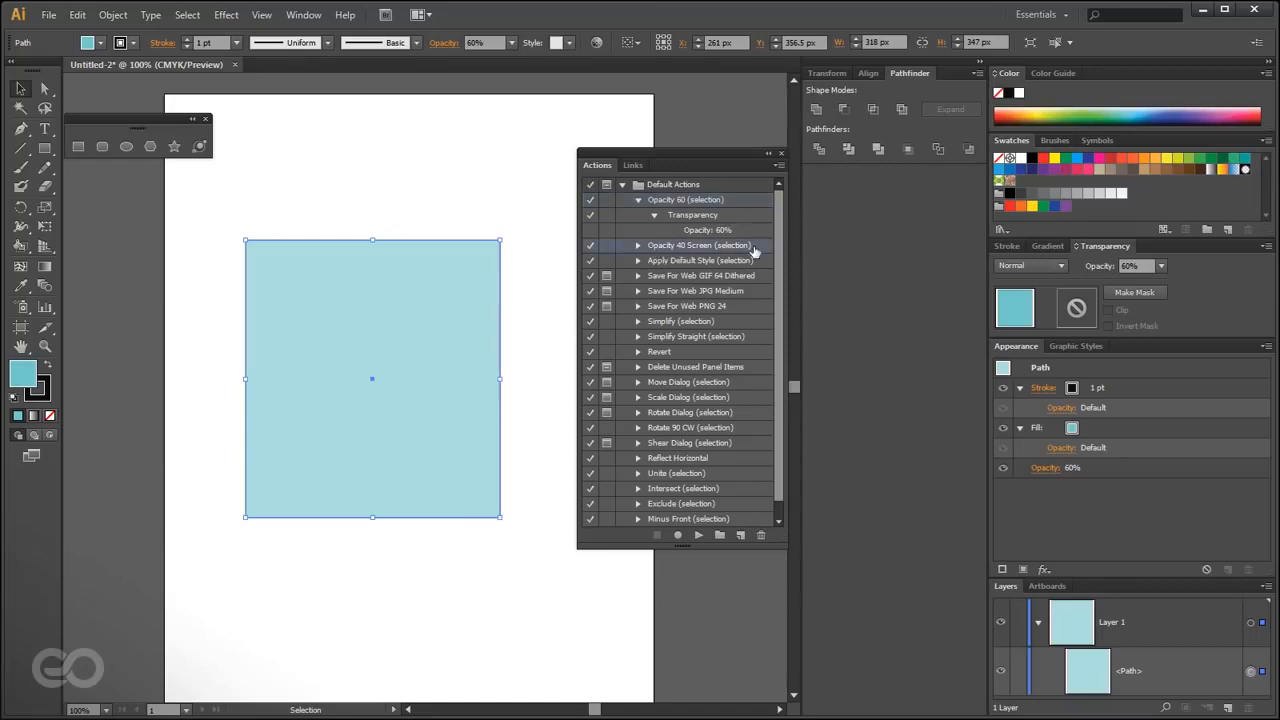
click(699, 536)
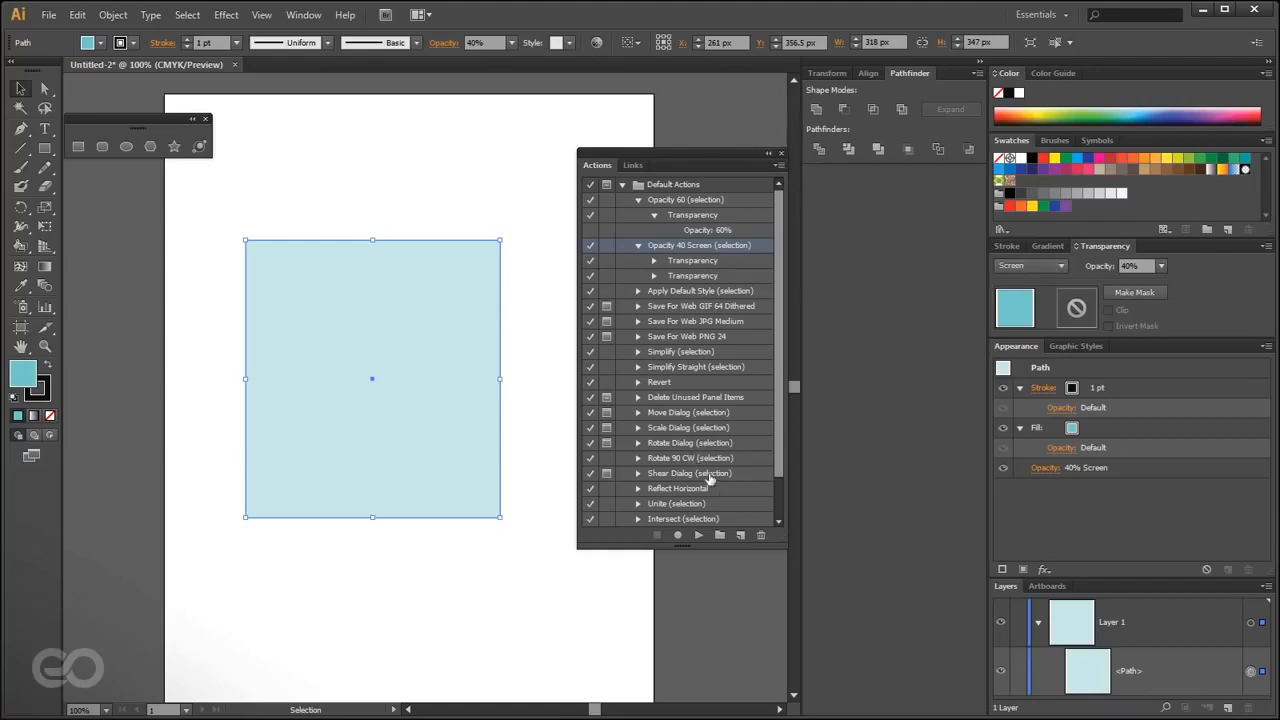
- Play the Reflect Horizontal action on the rectangle
scroll(710, 480, down, 1)
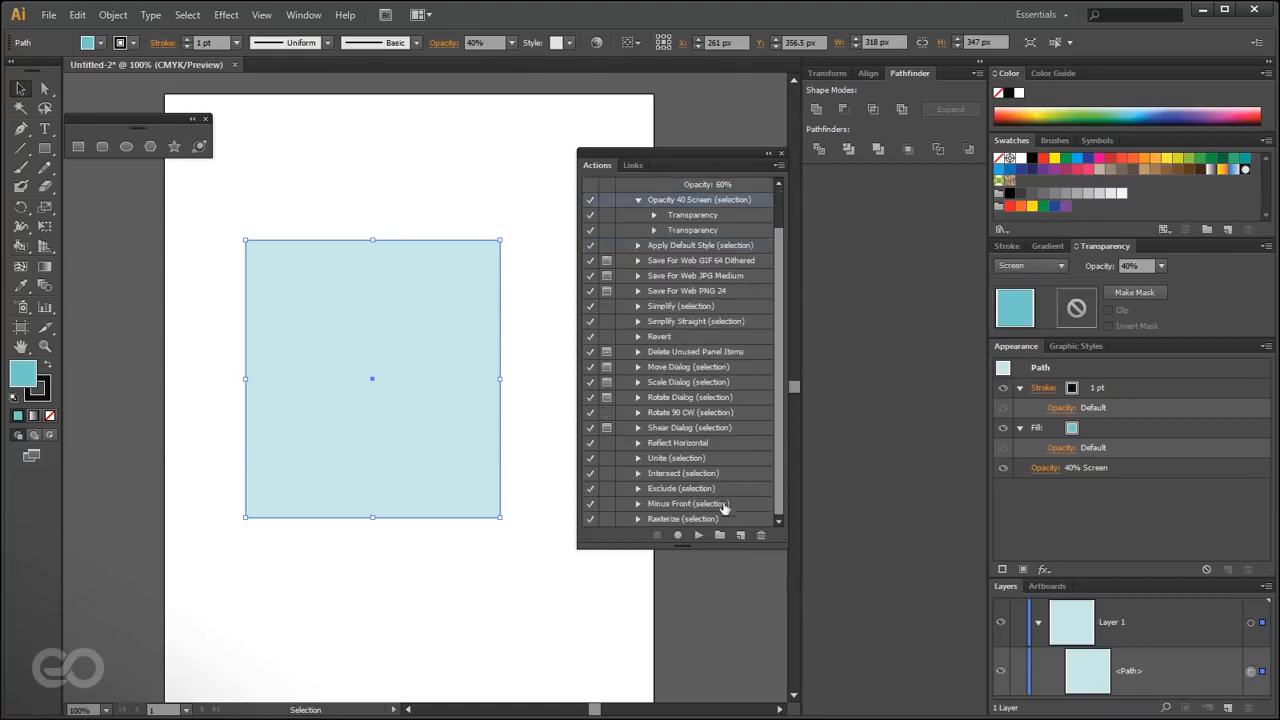
click(684, 443)
click(698, 536)
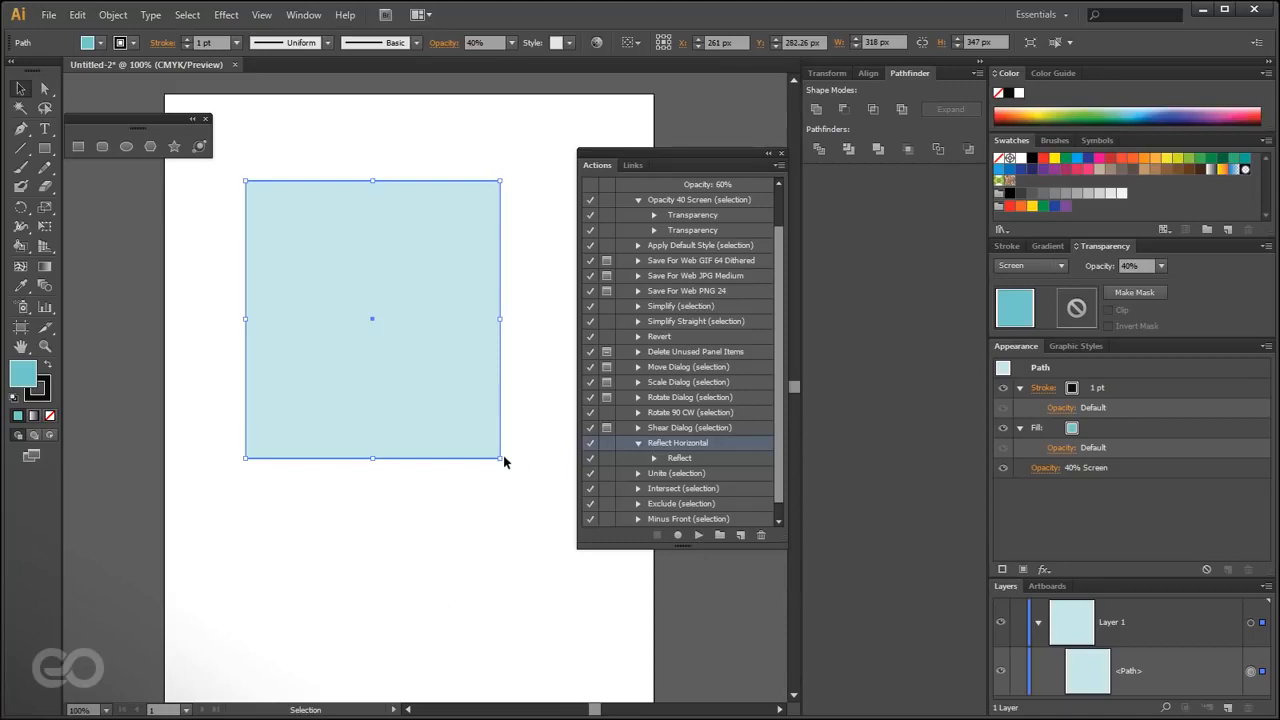
- Rotate the rectangle into a diamond about 469 × 471 px and play the Reflect Horizontal action again
drag(504, 466, 551, 337)
click(700, 534)
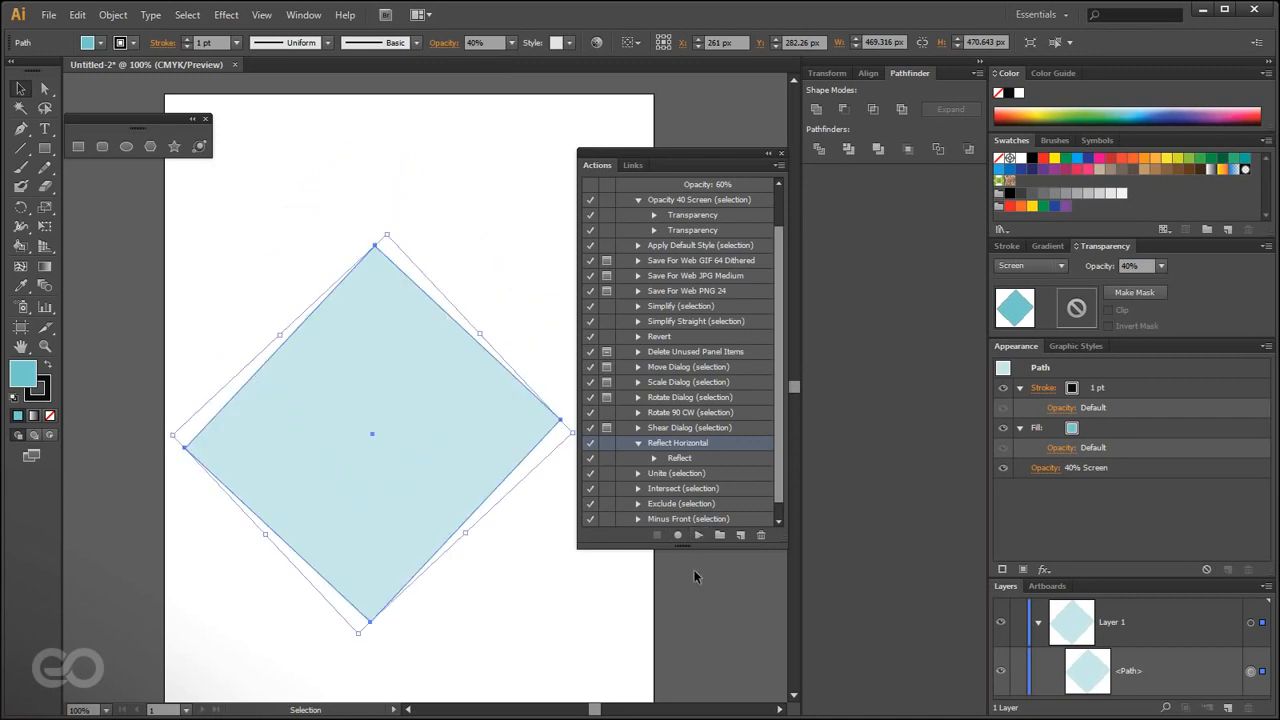
click(476, 620)
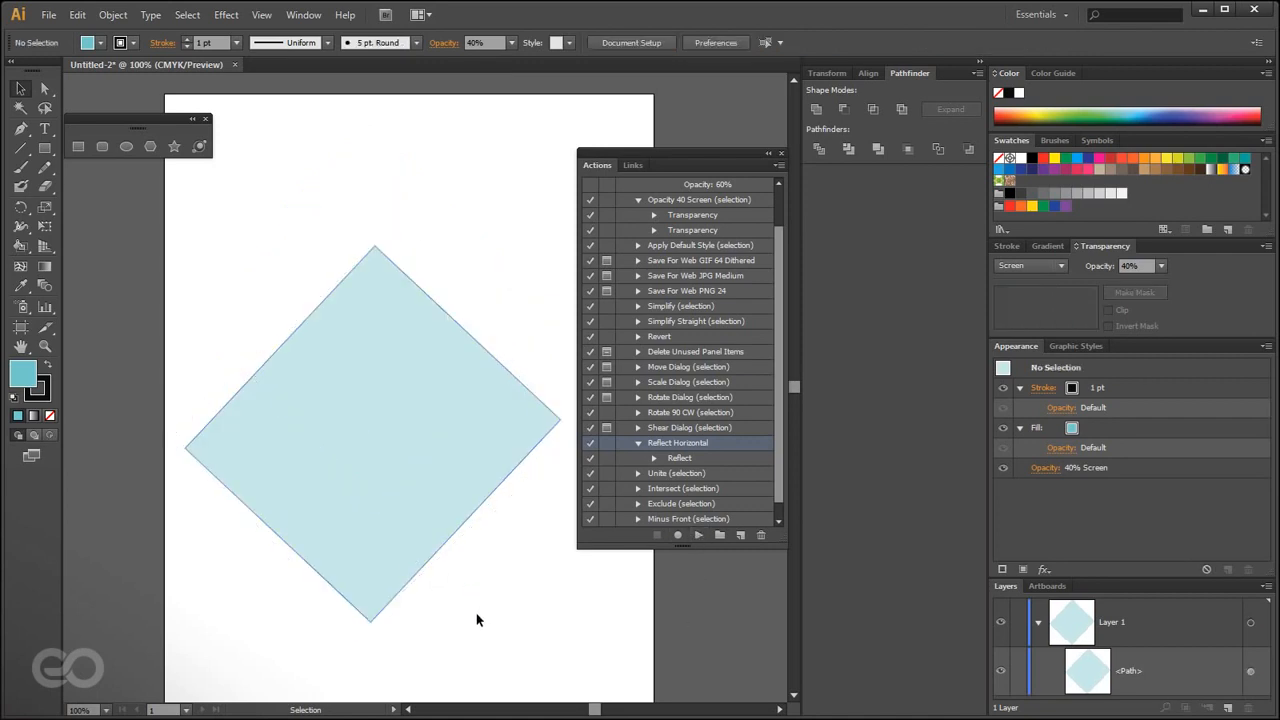
click(433, 513)
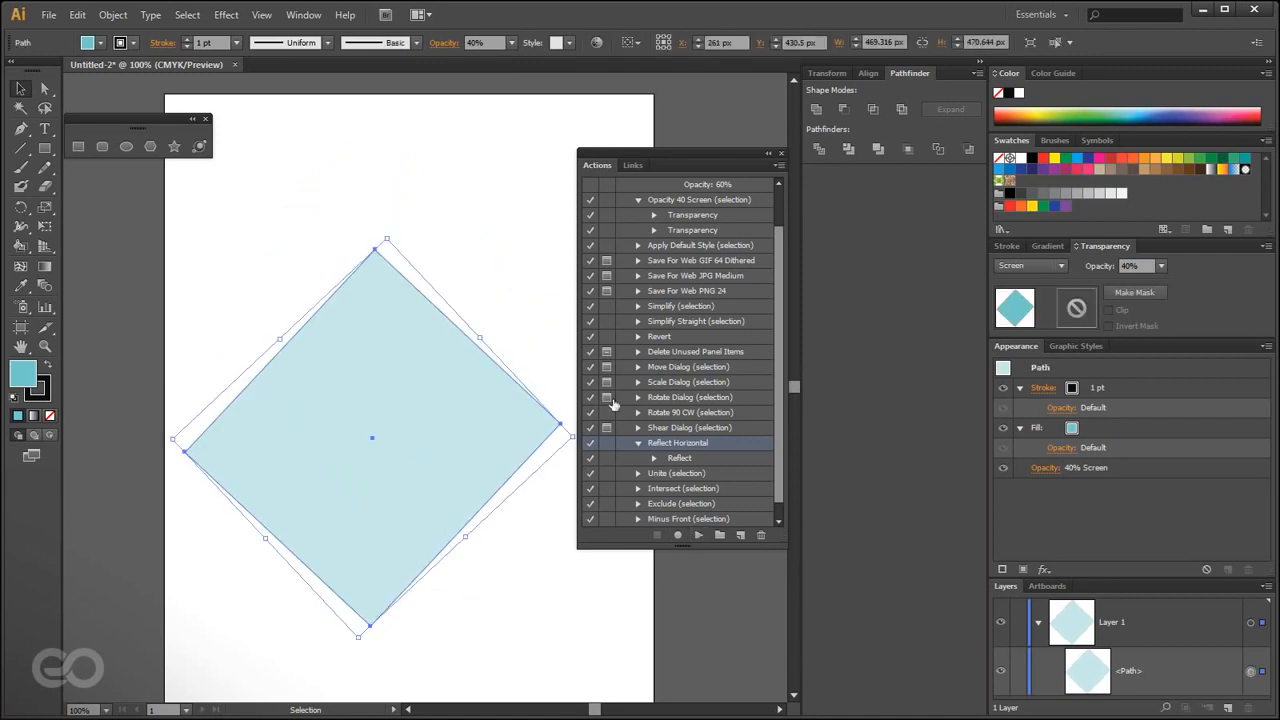
- Start recording into the Reflect Horizontal action and set the diamond's overall opacity to 100%
scroll(683, 491, up, 1)
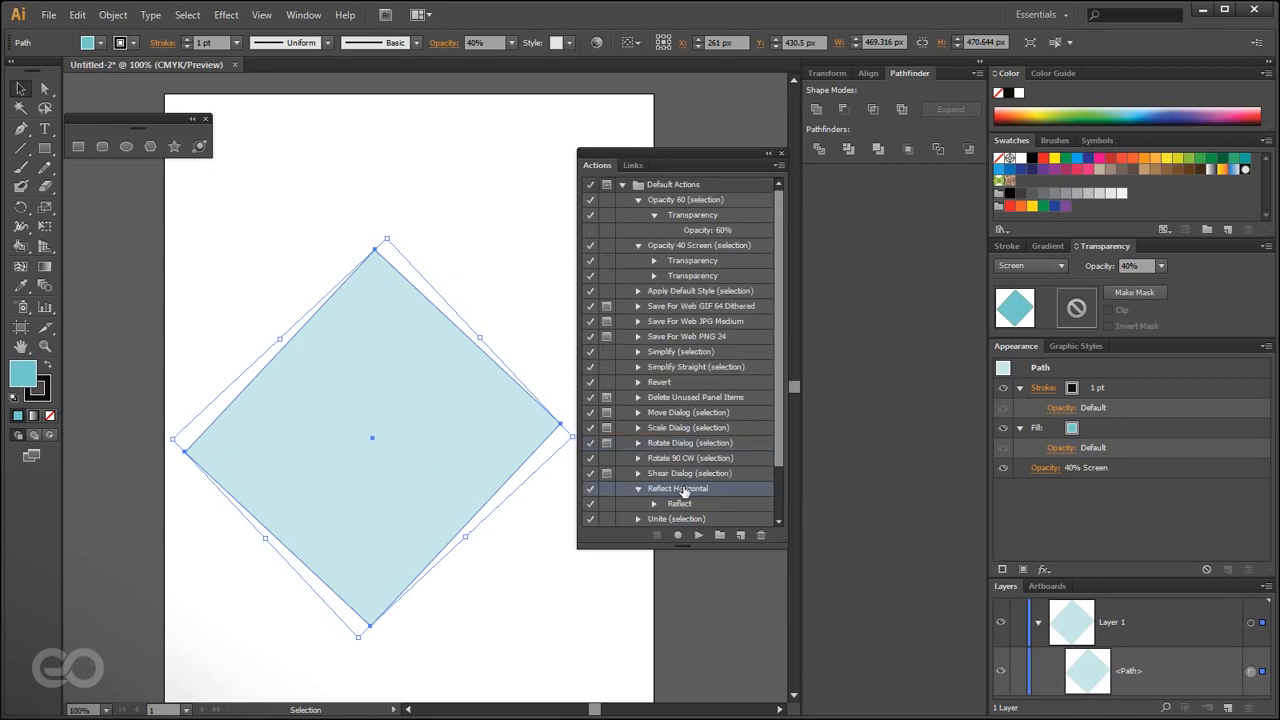
click(679, 536)
click(1042, 468)
click(1048, 498)
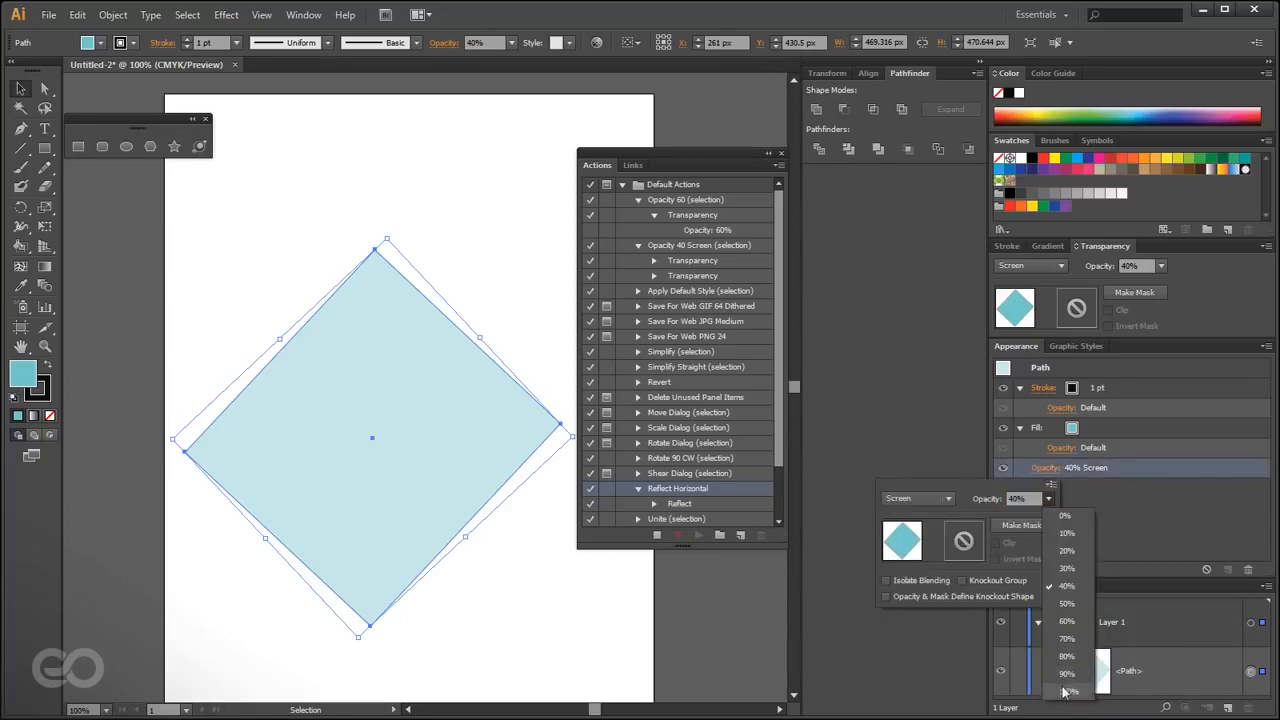
click(1066, 691)
click(1112, 503)
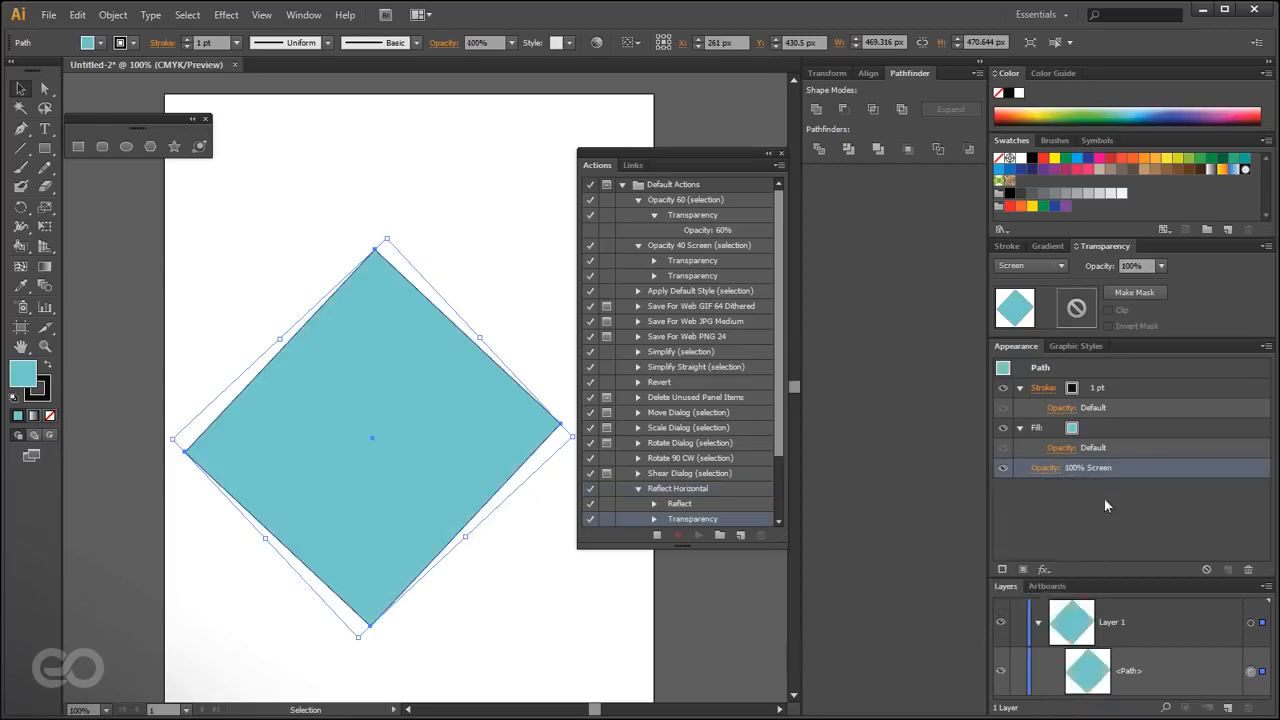
- Remove the diamond's stroke, change its fill to black, and end the action recording
click(1109, 387)
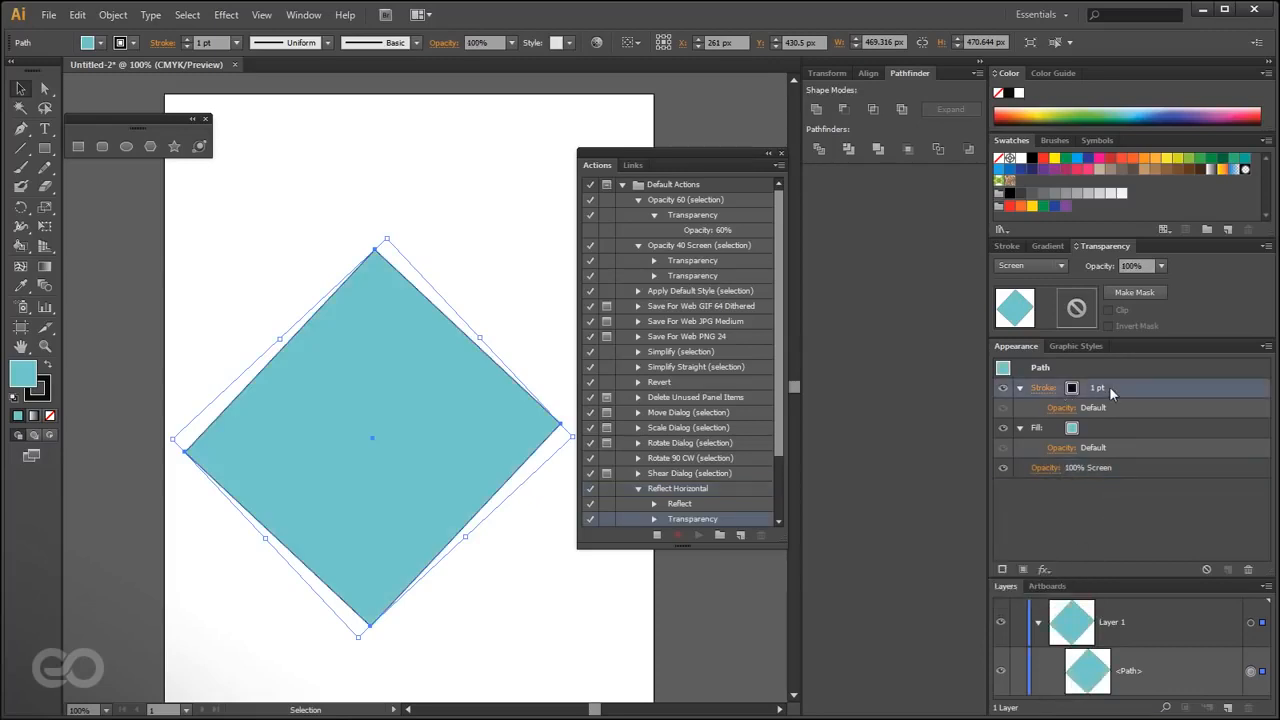
click(1250, 571)
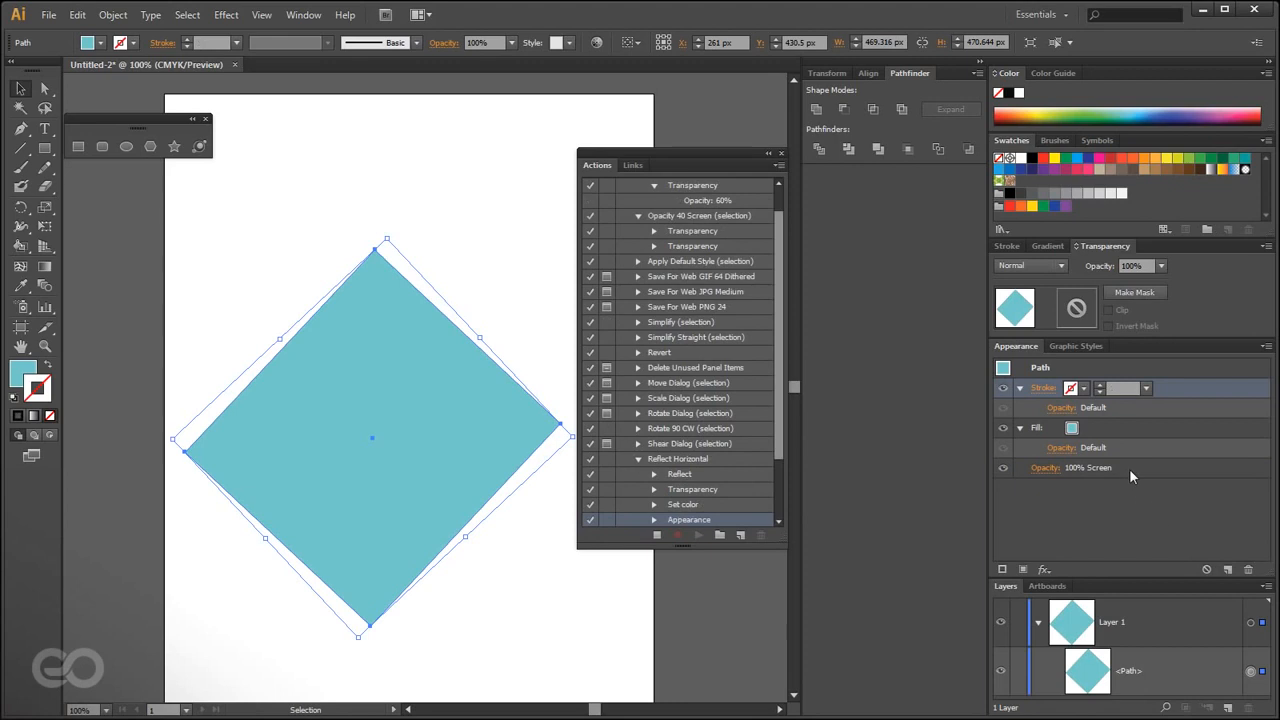
click(1106, 426)
click(1072, 428)
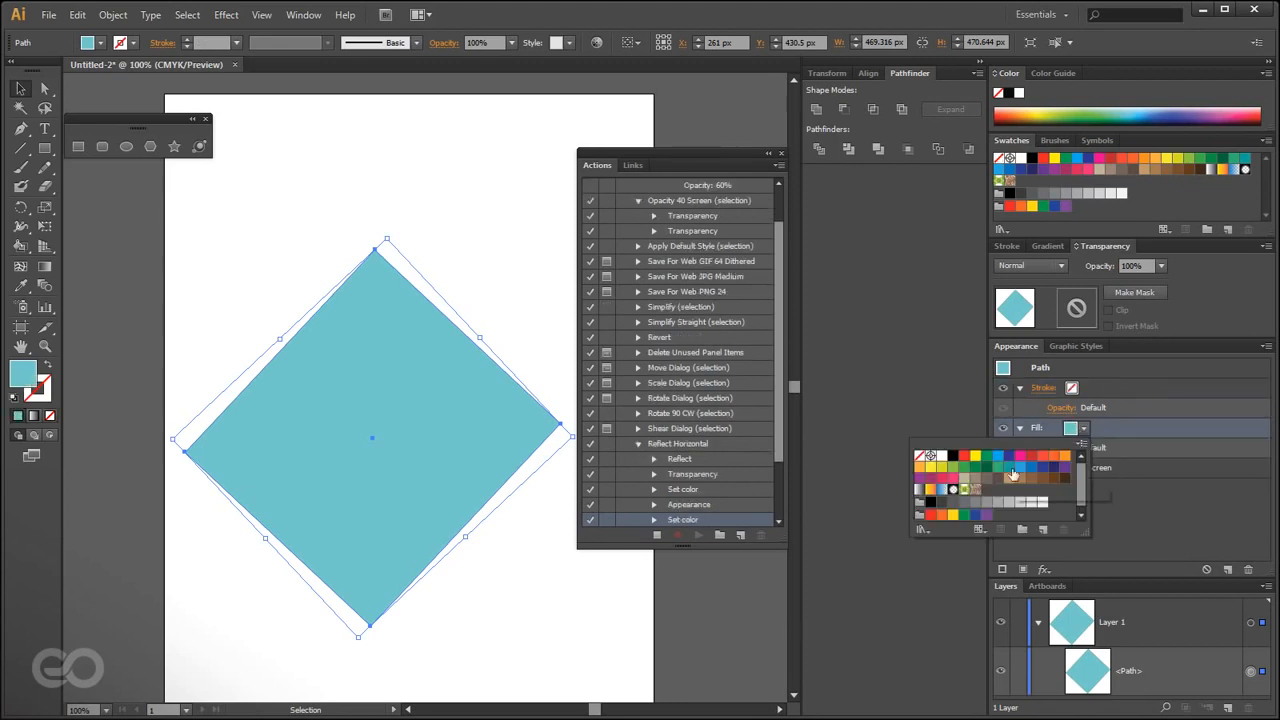
click(953, 456)
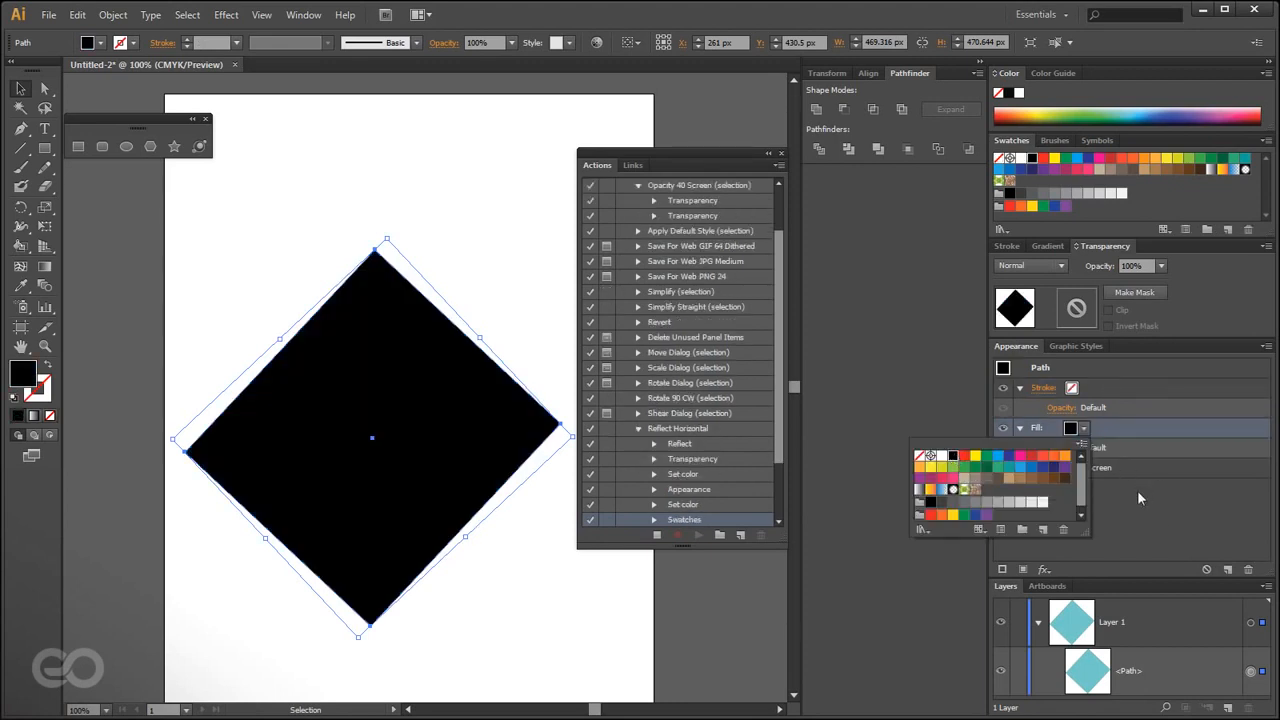
click(656, 536)
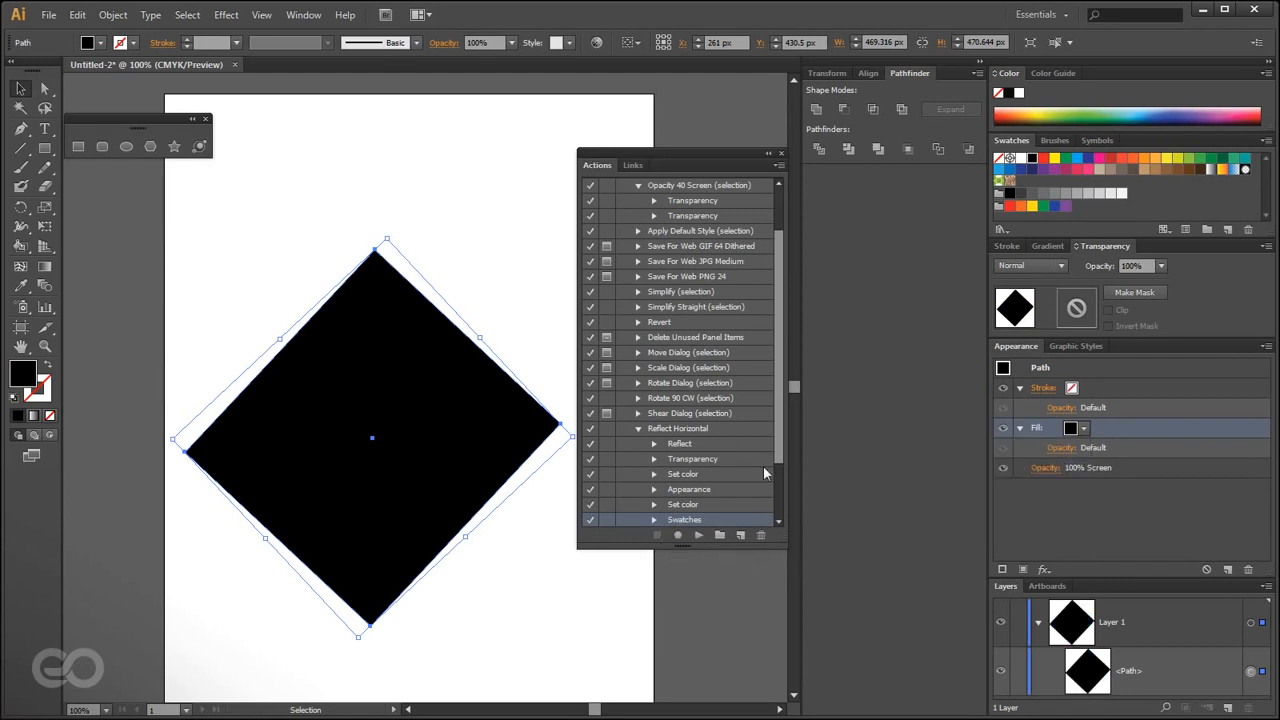
- Examine the details of each command in the Reflect Horizontal action: Reflect, Transparency, Set color, Appearance and Swatches
scroll(778, 446, down, 2)
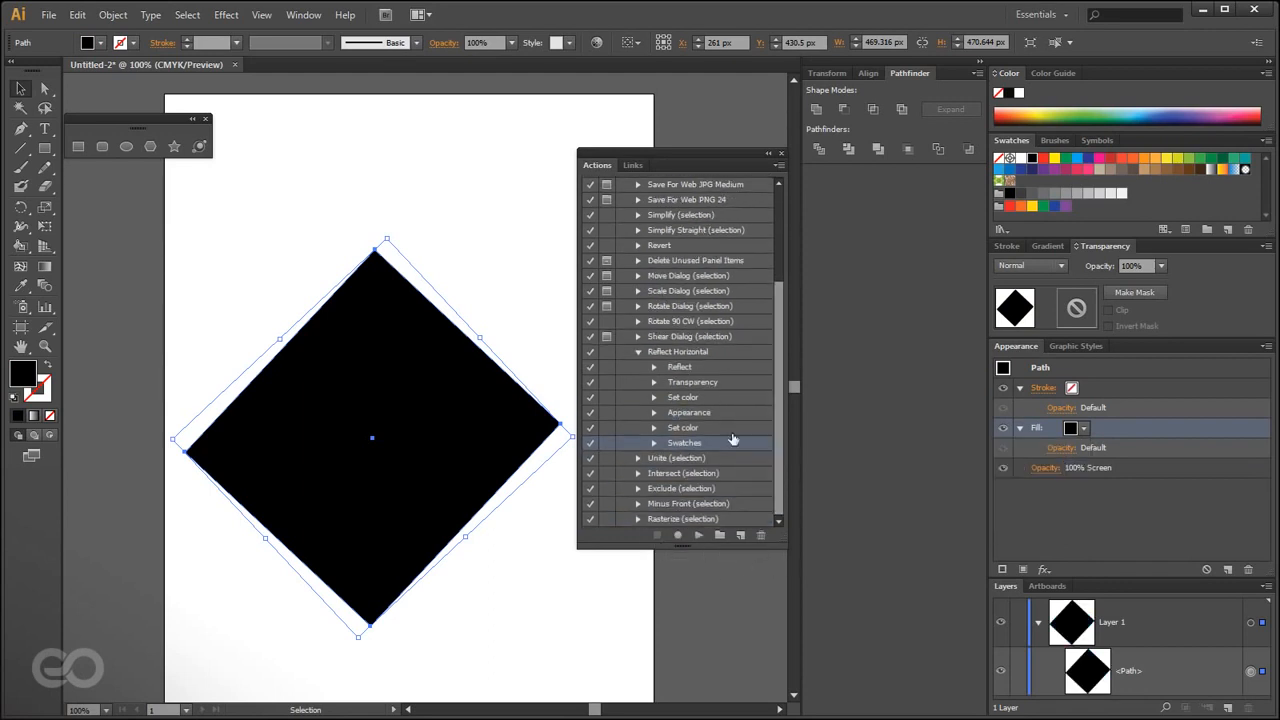
click(654, 367)
click(653, 366)
click(658, 356)
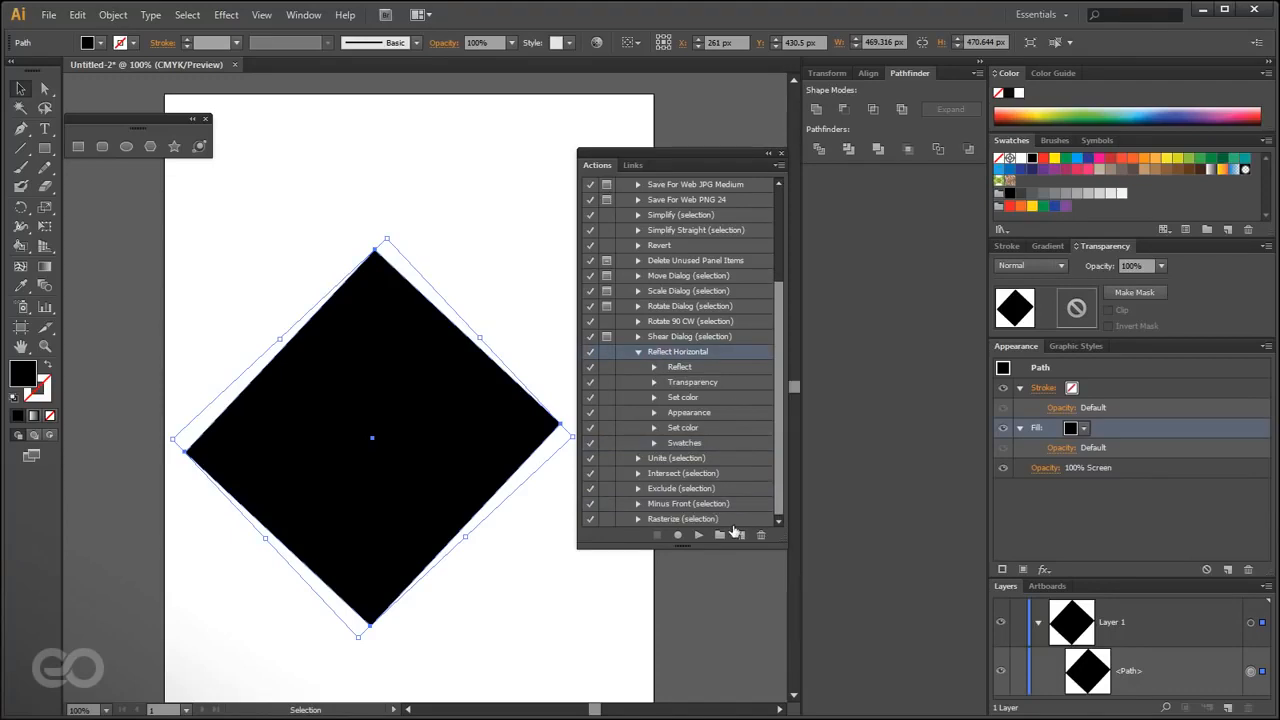
click(655, 368)
click(686, 381)
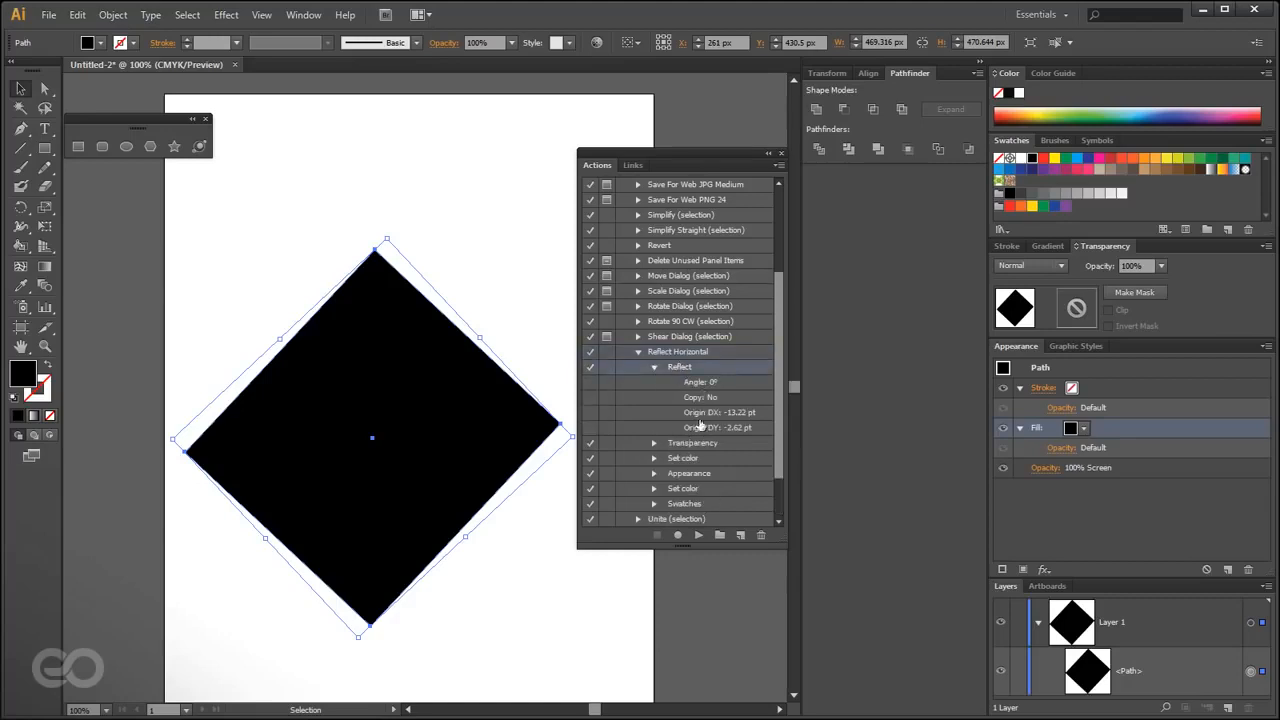
click(654, 367)
click(655, 382)
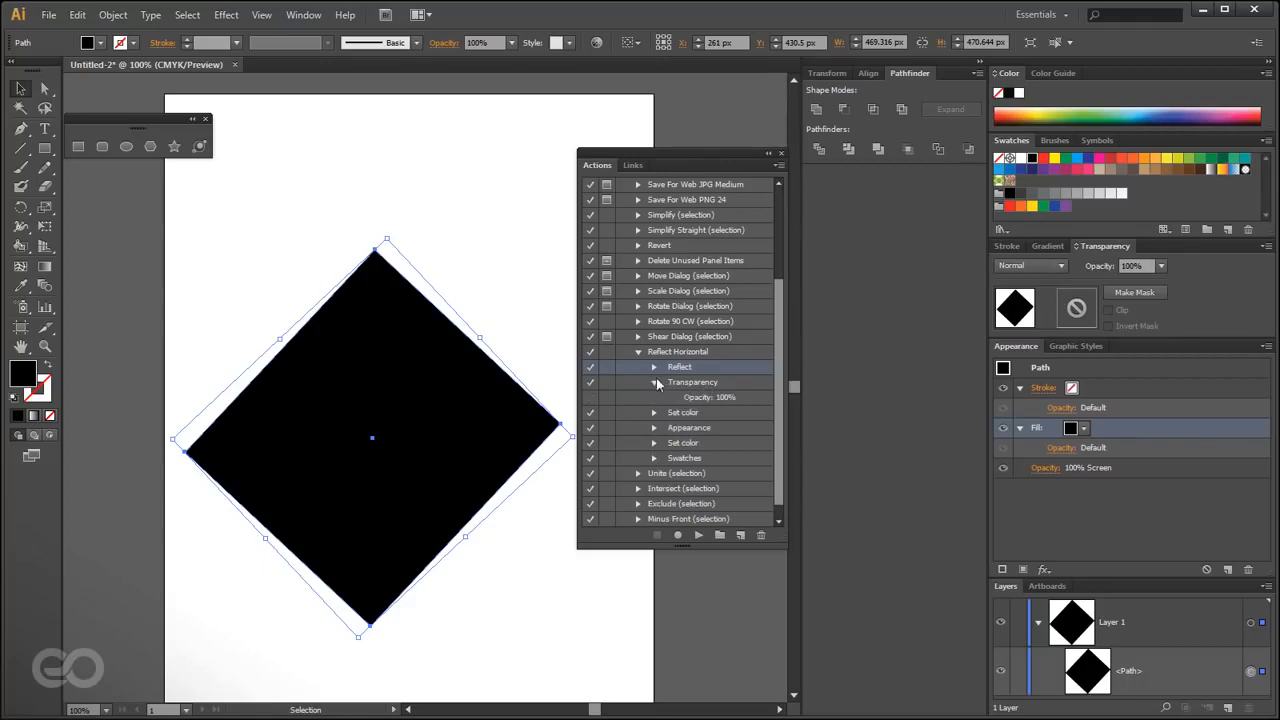
click(654, 382)
click(654, 397)
click(654, 398)
click(655, 412)
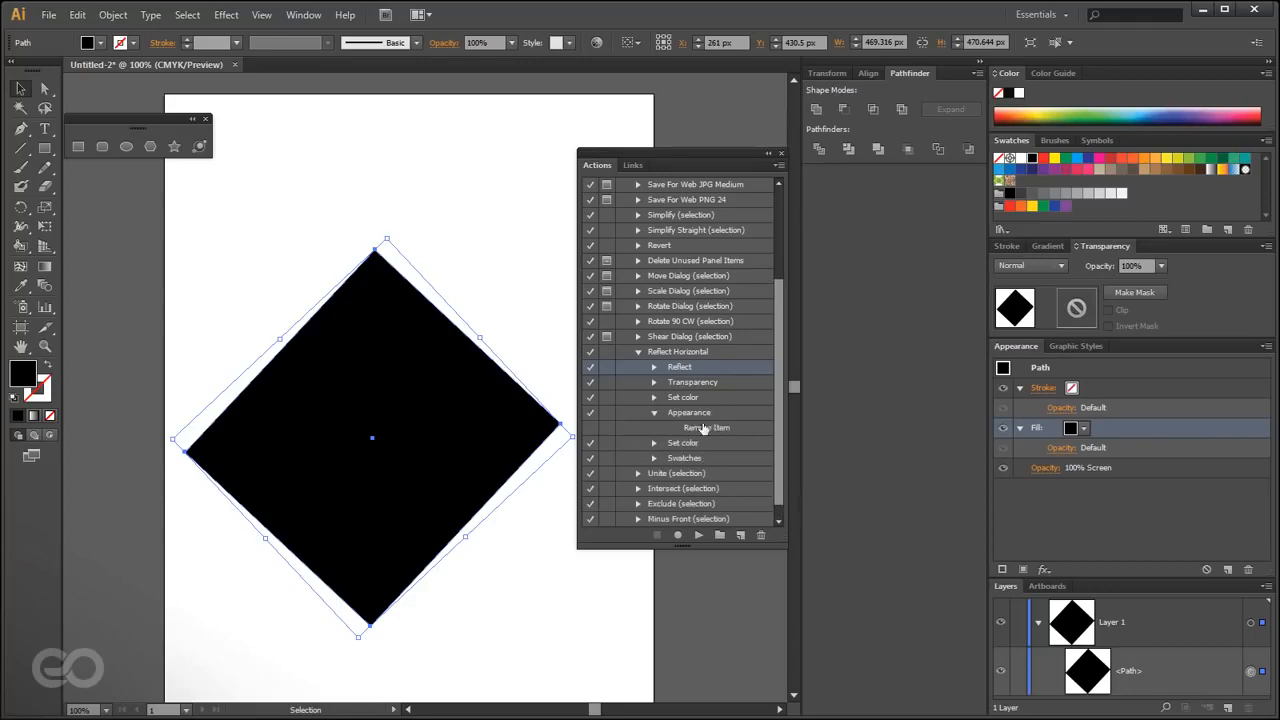
click(655, 413)
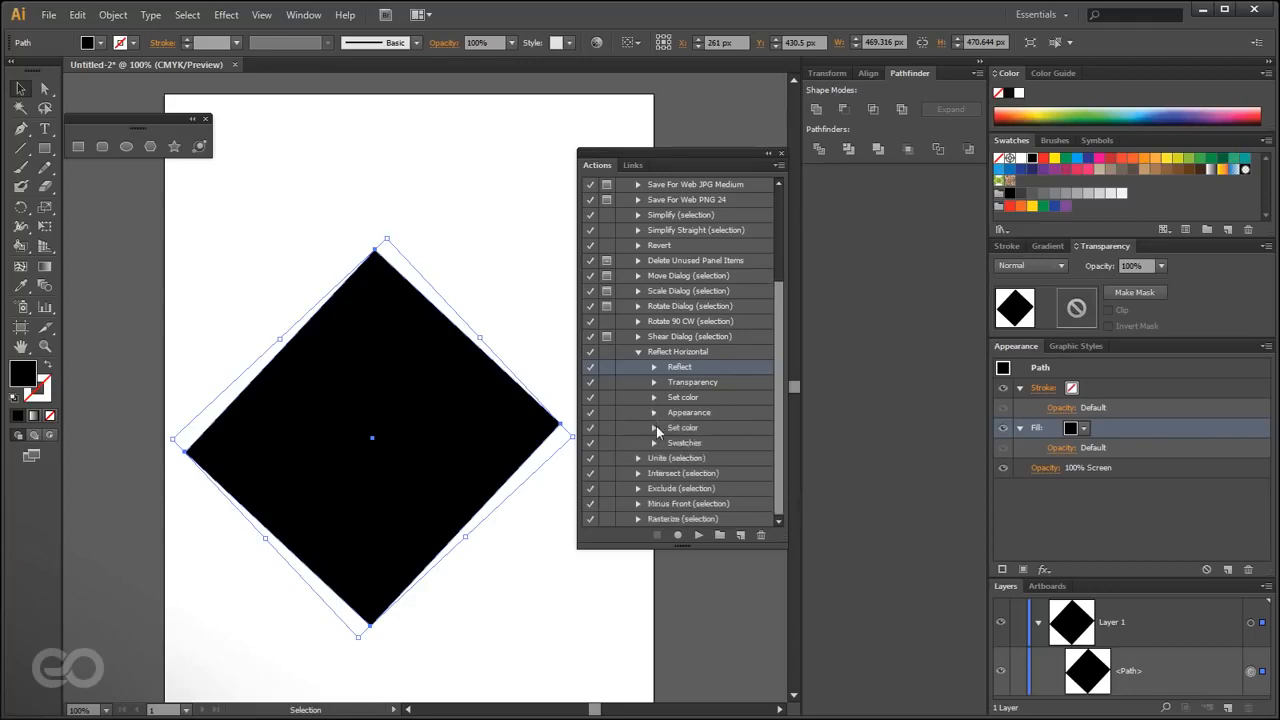
click(654, 427)
click(655, 428)
click(654, 443)
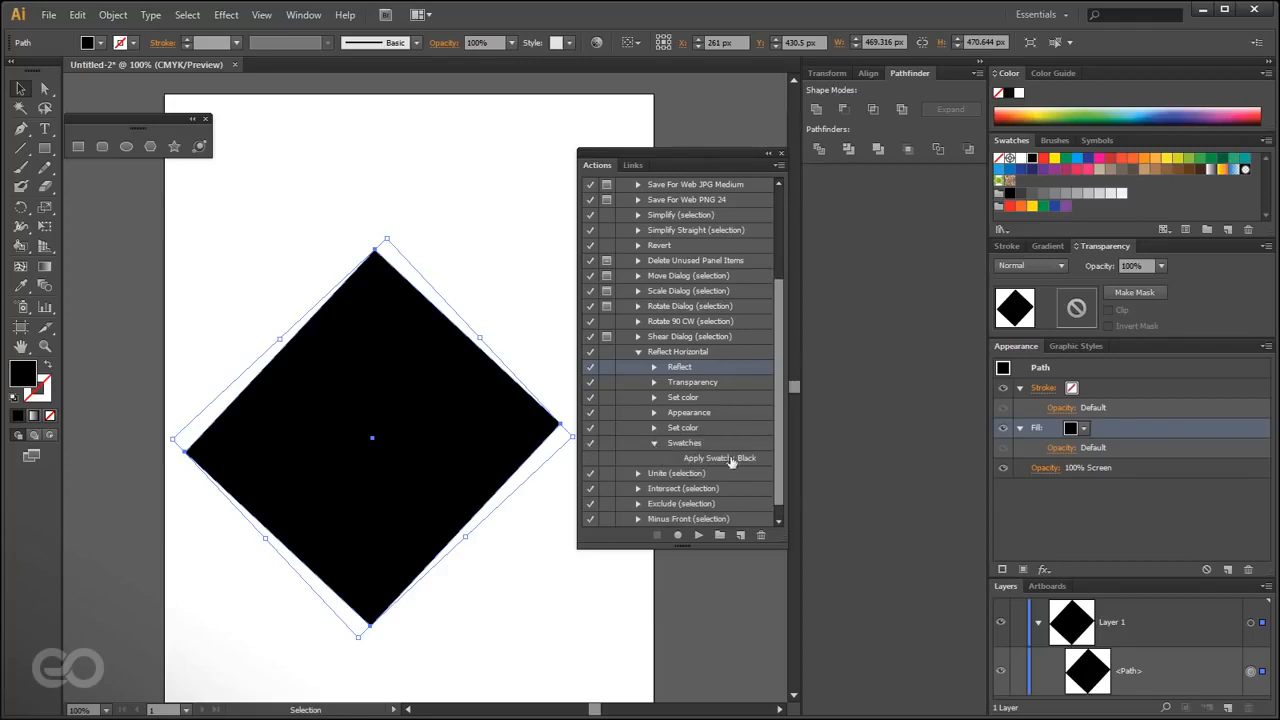
click(654, 443)
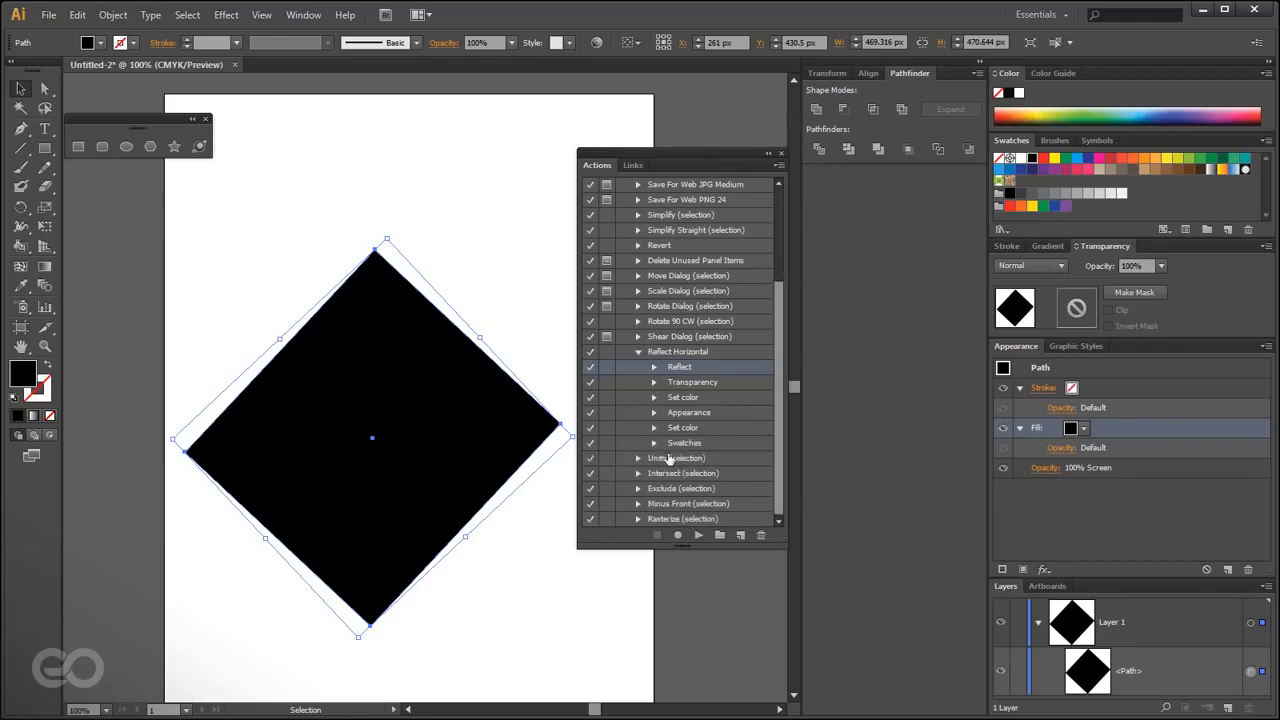
- Move the diamond to about X 0 px, Y 596.5 px, and draw a triangle about 200 × 173 px with the Star tool in the artboard's upper-left area
click(520, 585)
drag(431, 462, 222, 595)
key(m)
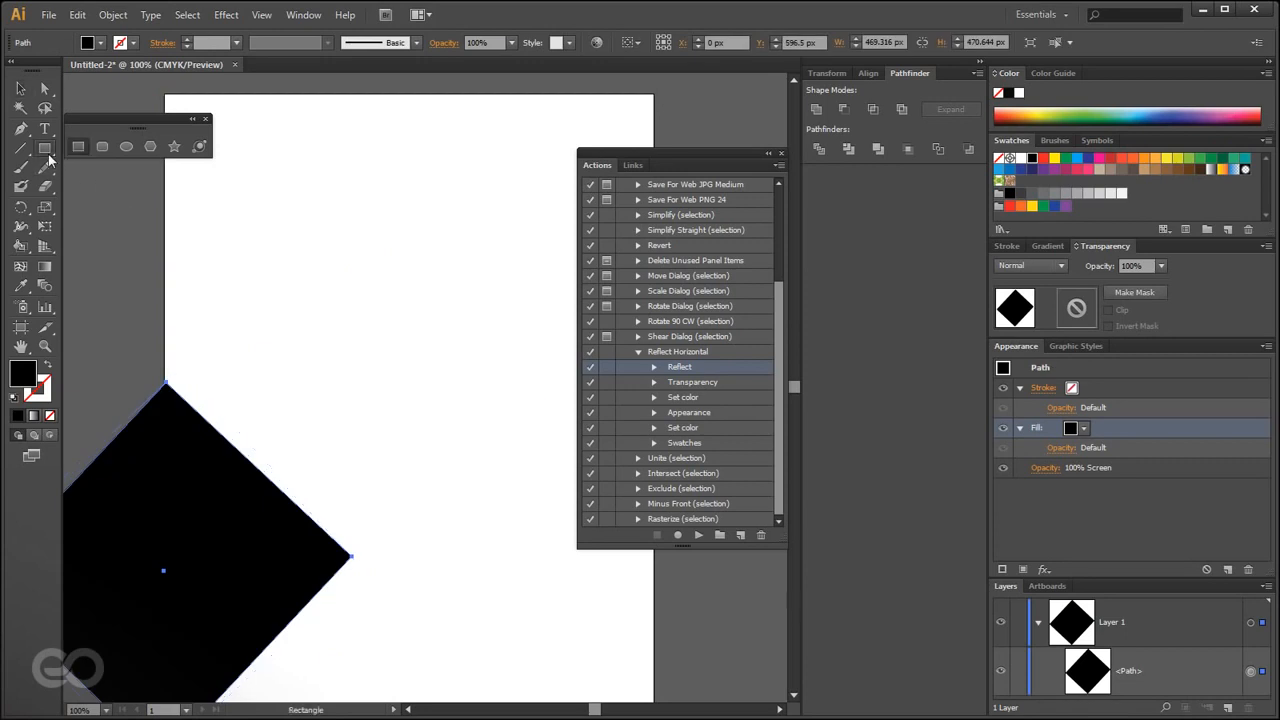
click(177, 150)
drag(266, 197, 358, 245)
key(v)
click(315, 208)
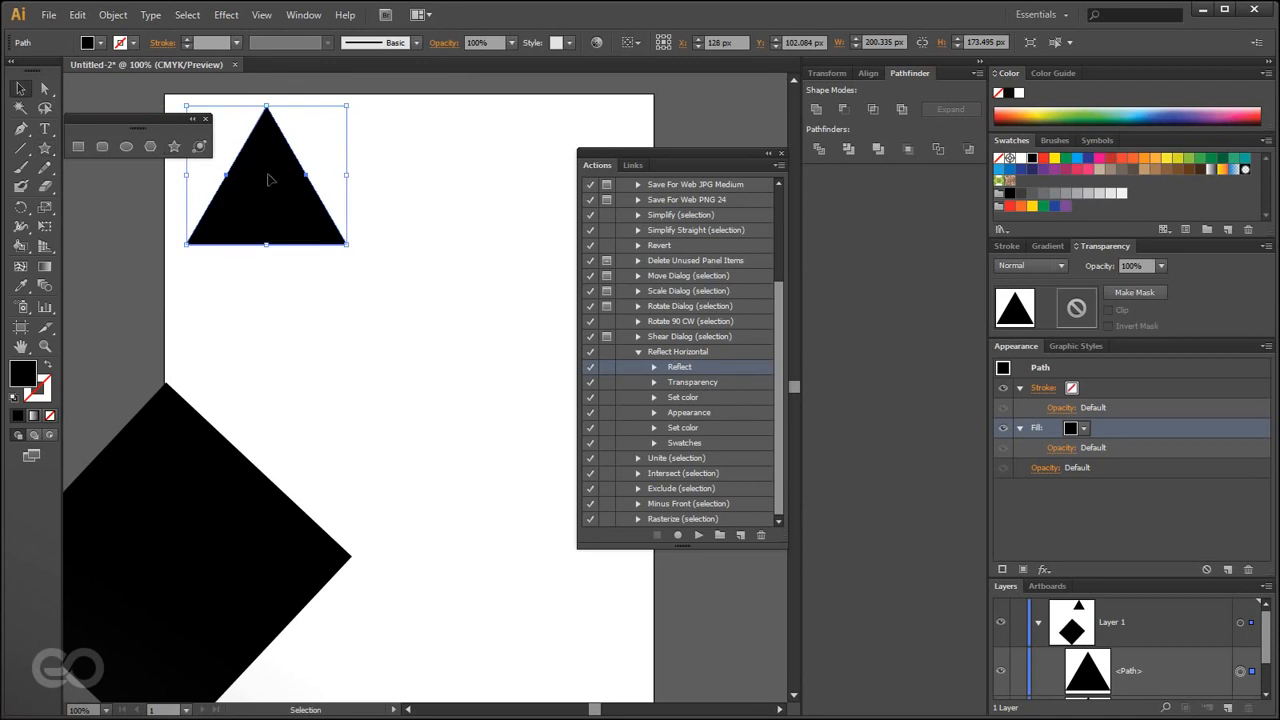
- Move and tilt the triangle so it sits at about X 235 px, Y 277 px, and give it a blue fill
drag(315, 208, 415, 340)
drag(454, 384, 438, 399)
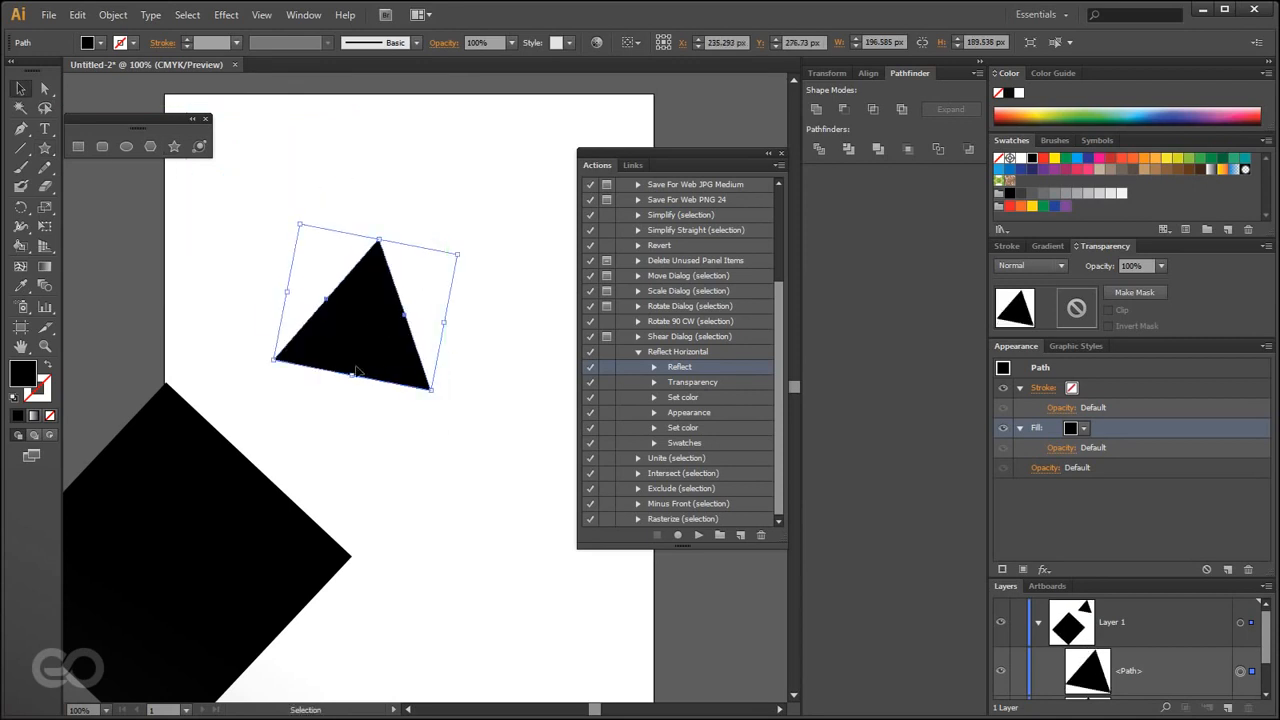
click(1167, 105)
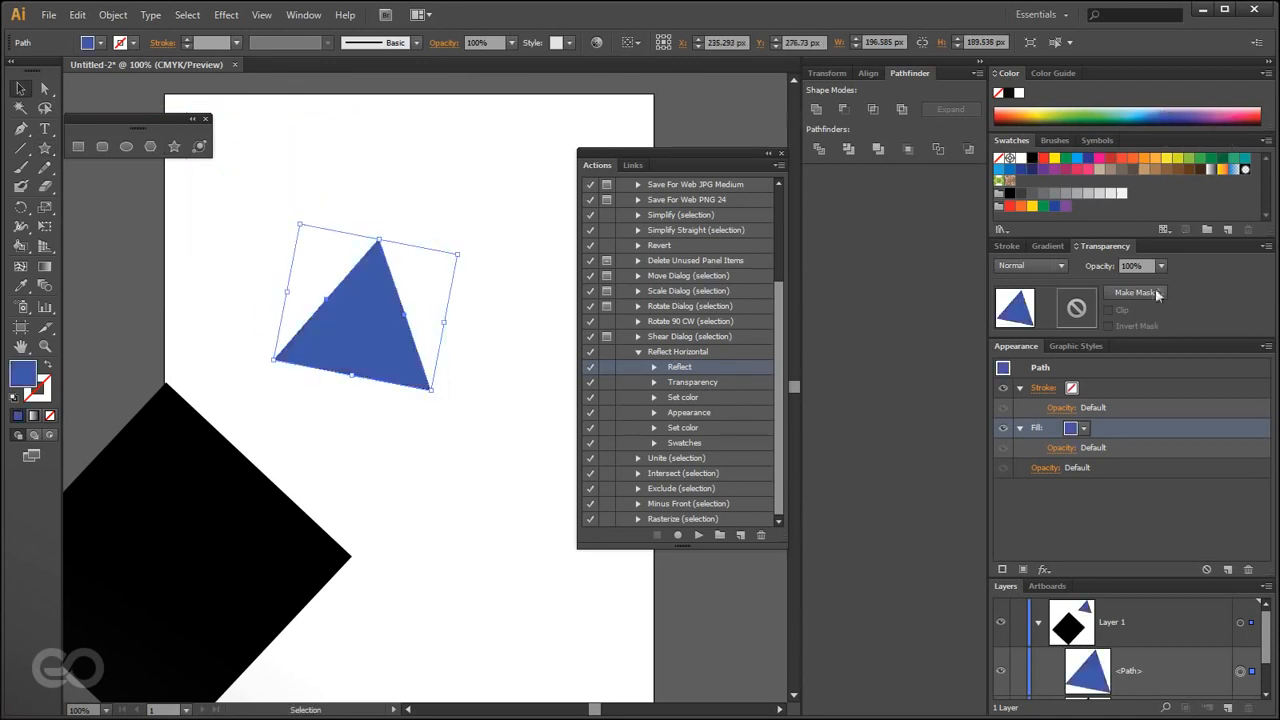
- Give the tilted blue triangle a yellow stroke with a weight of 20 pt
click(1147, 387)
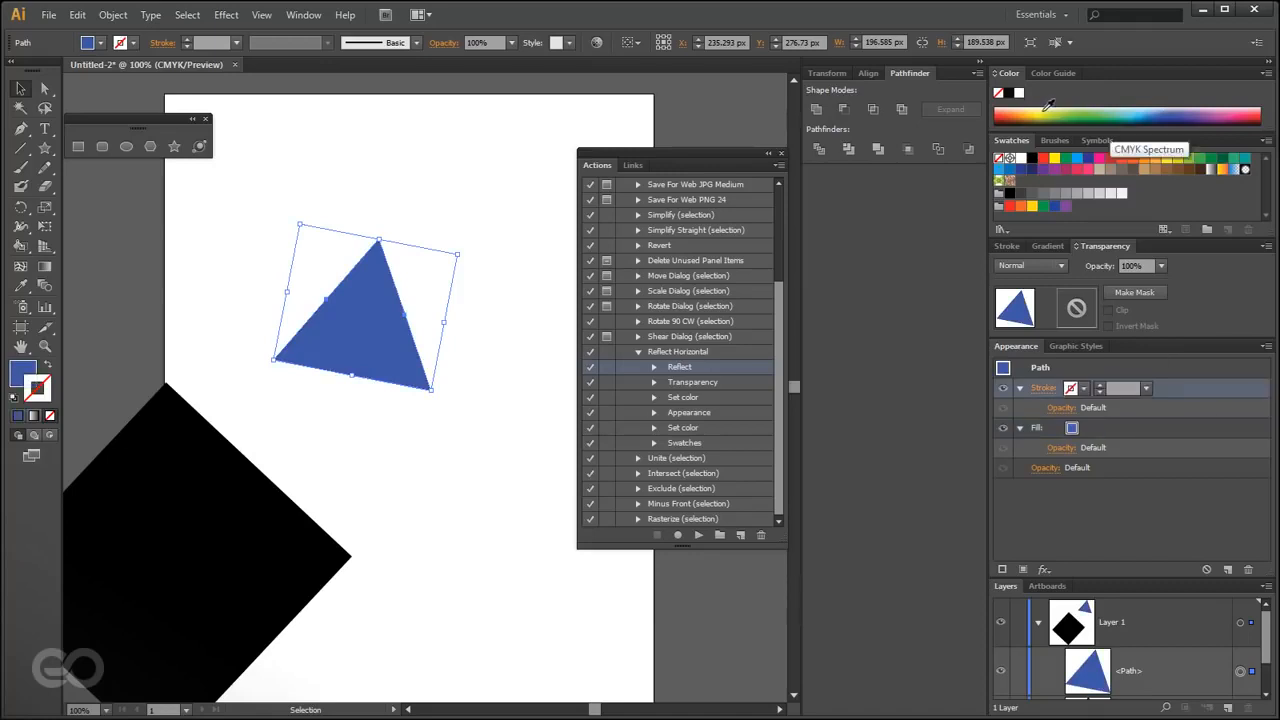
click(1146, 388)
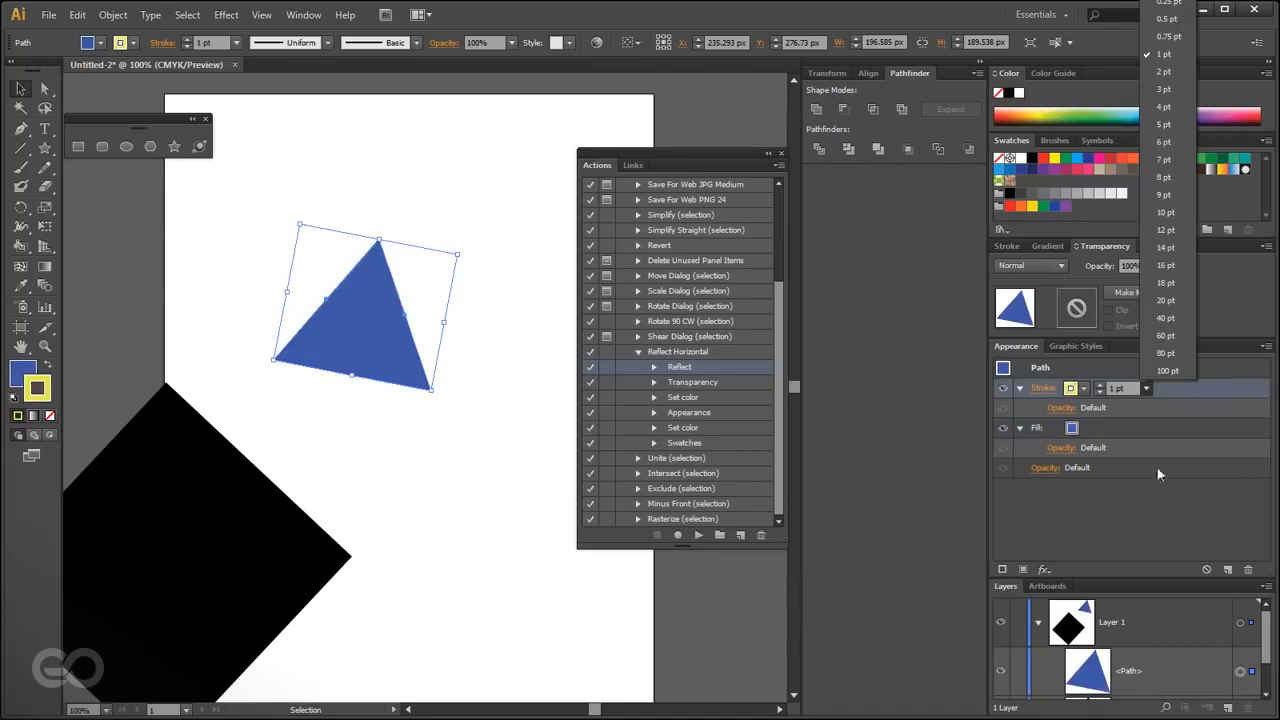
click(1170, 300)
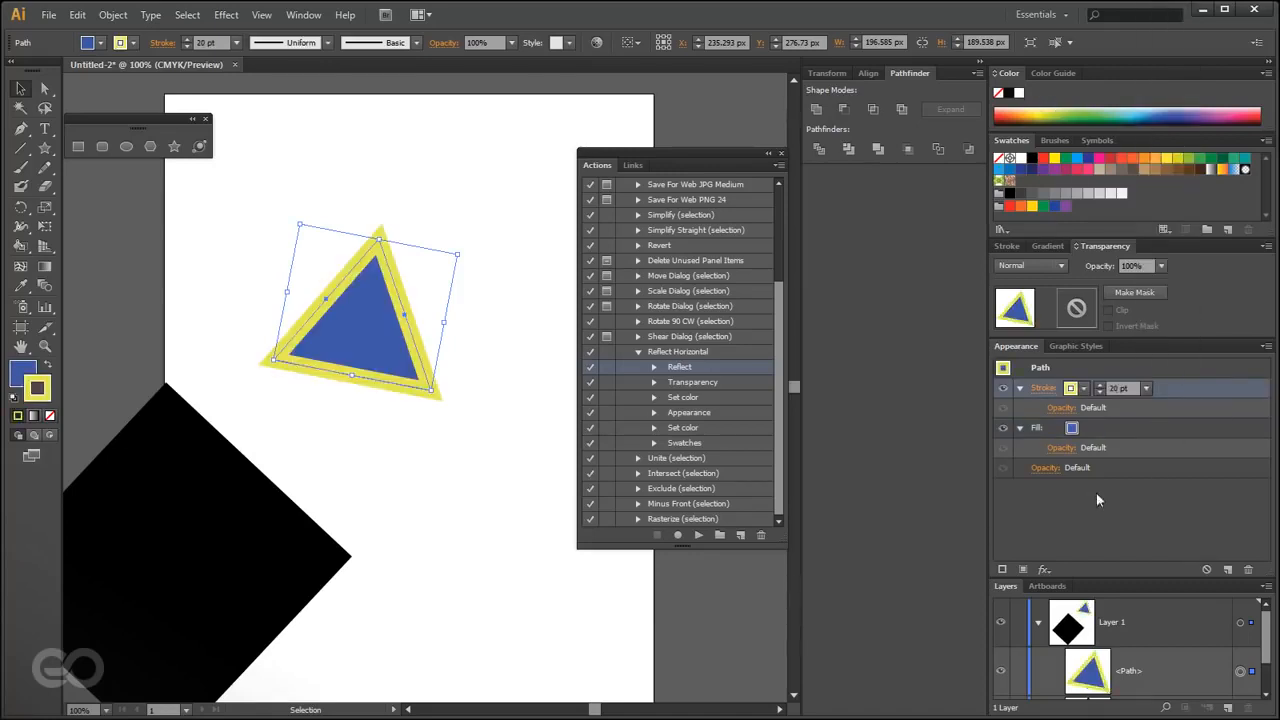
- Set the triangle's overall opacity to 30%
click(1074, 468)
click(1048, 467)
click(1048, 498)
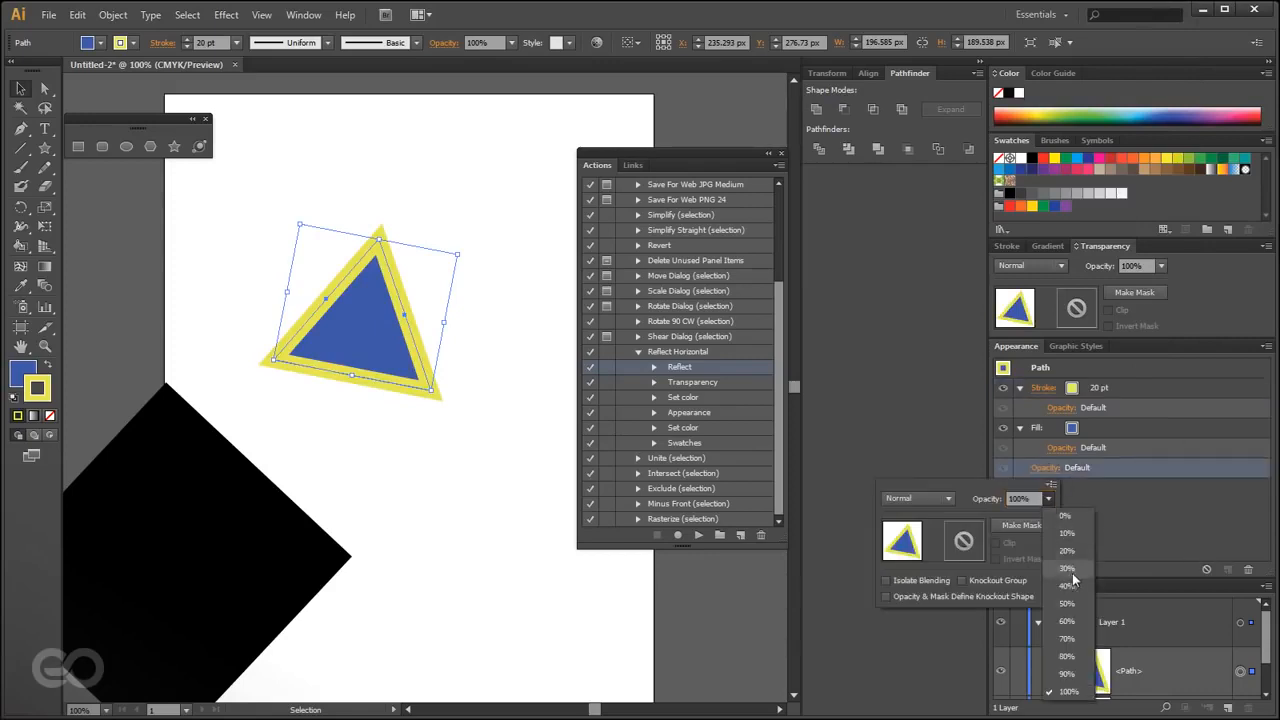
click(1067, 568)
click(1177, 541)
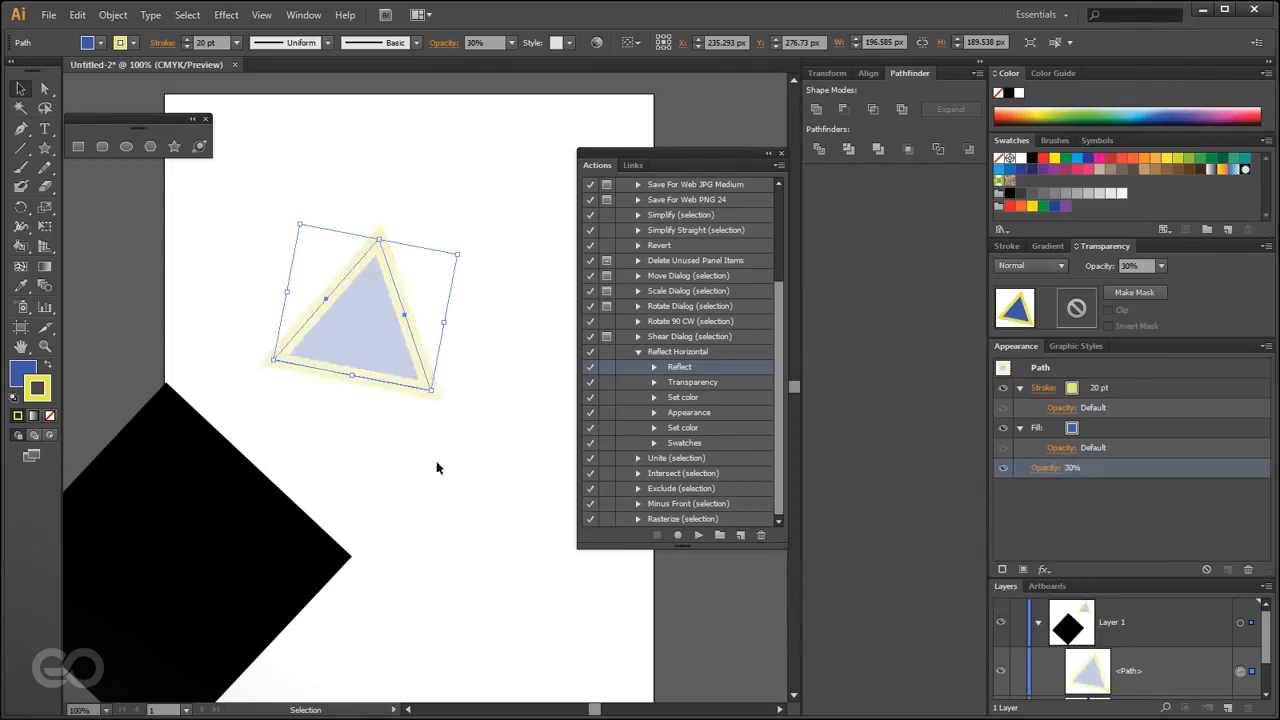
- Play the Reflect Horizontal action on the triangle and check the details of the action's Appearance command
click(686, 352)
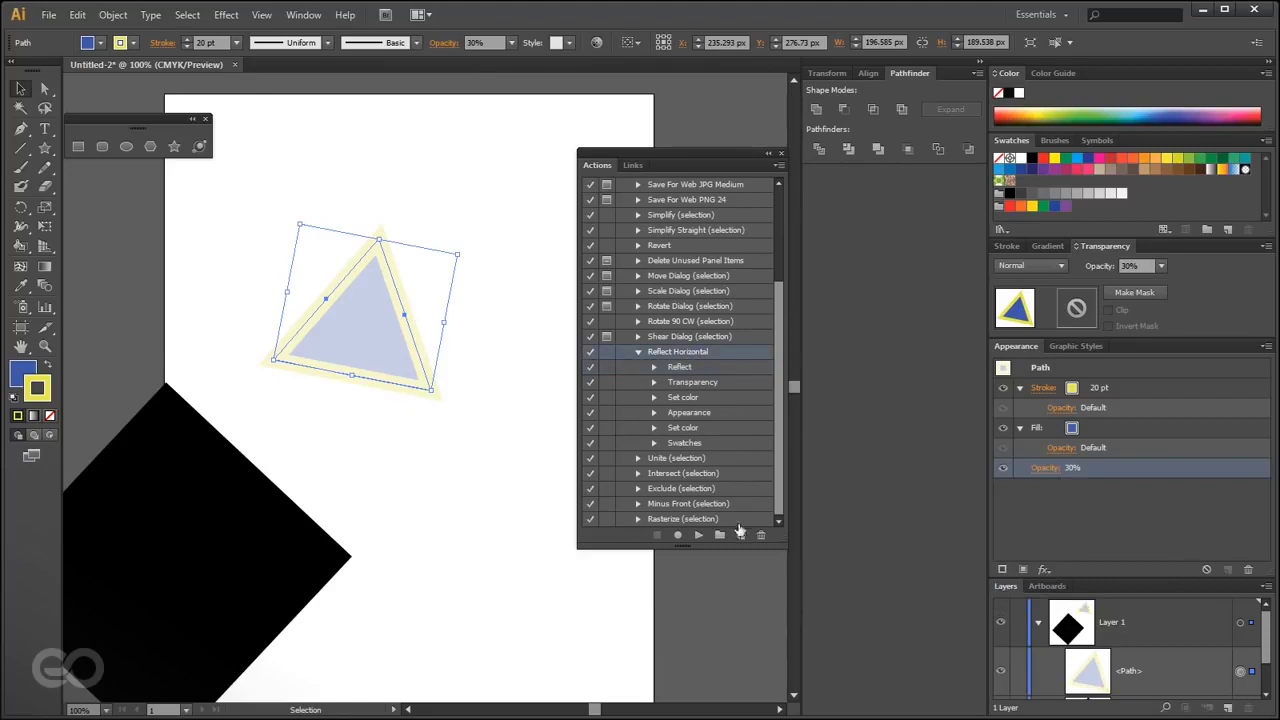
click(698, 535)
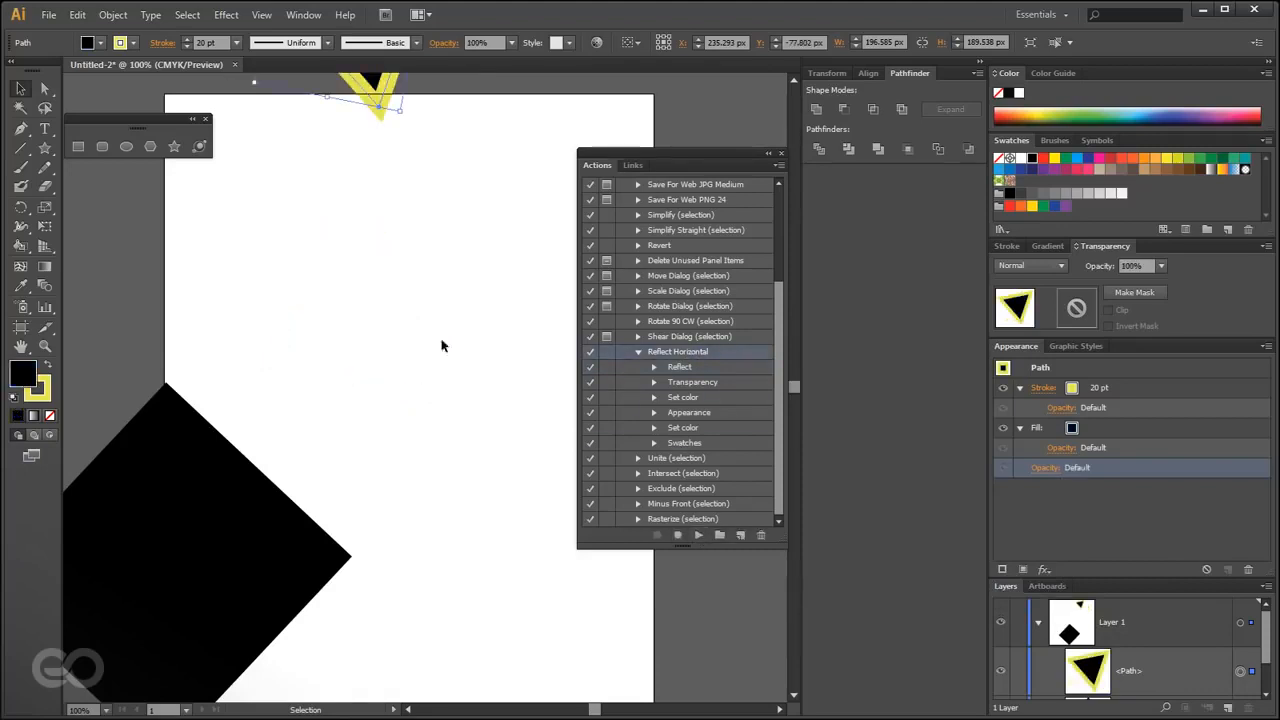
scroll(447, 514, down, 2)
scroll(398, 207, up, 3)
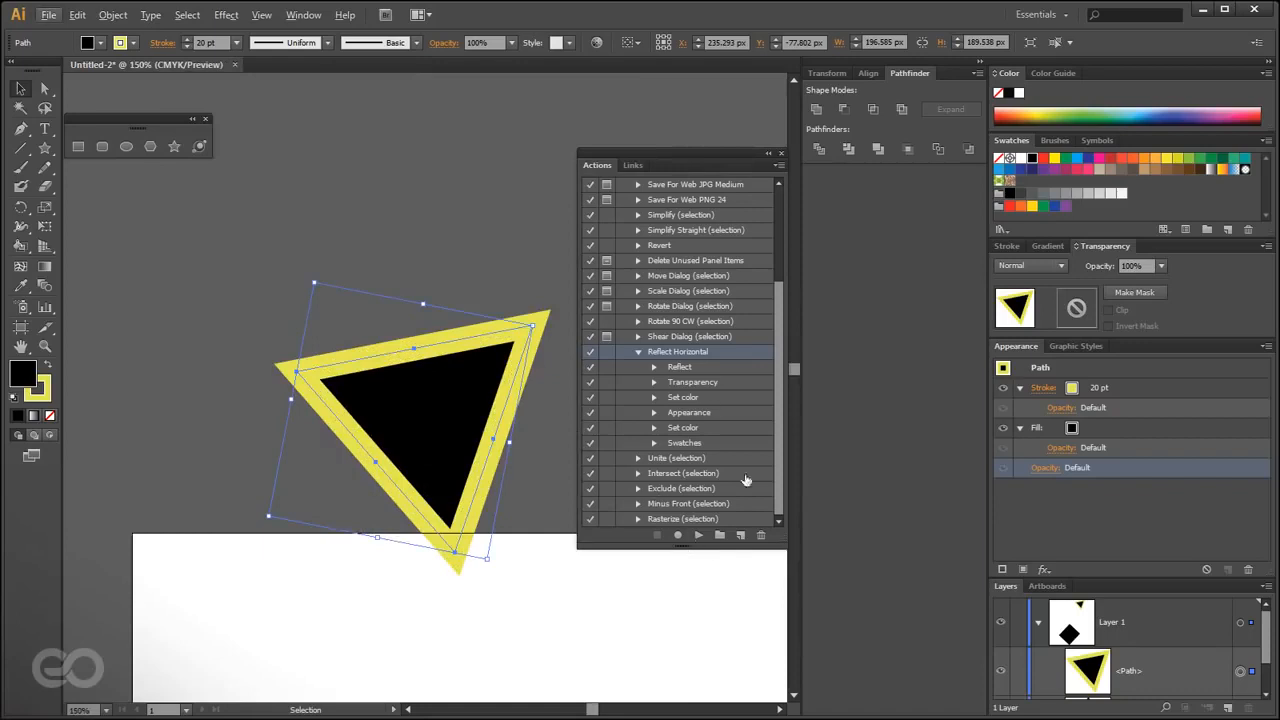
click(655, 411)
click(655, 413)
scroll(281, 279, down, 2)
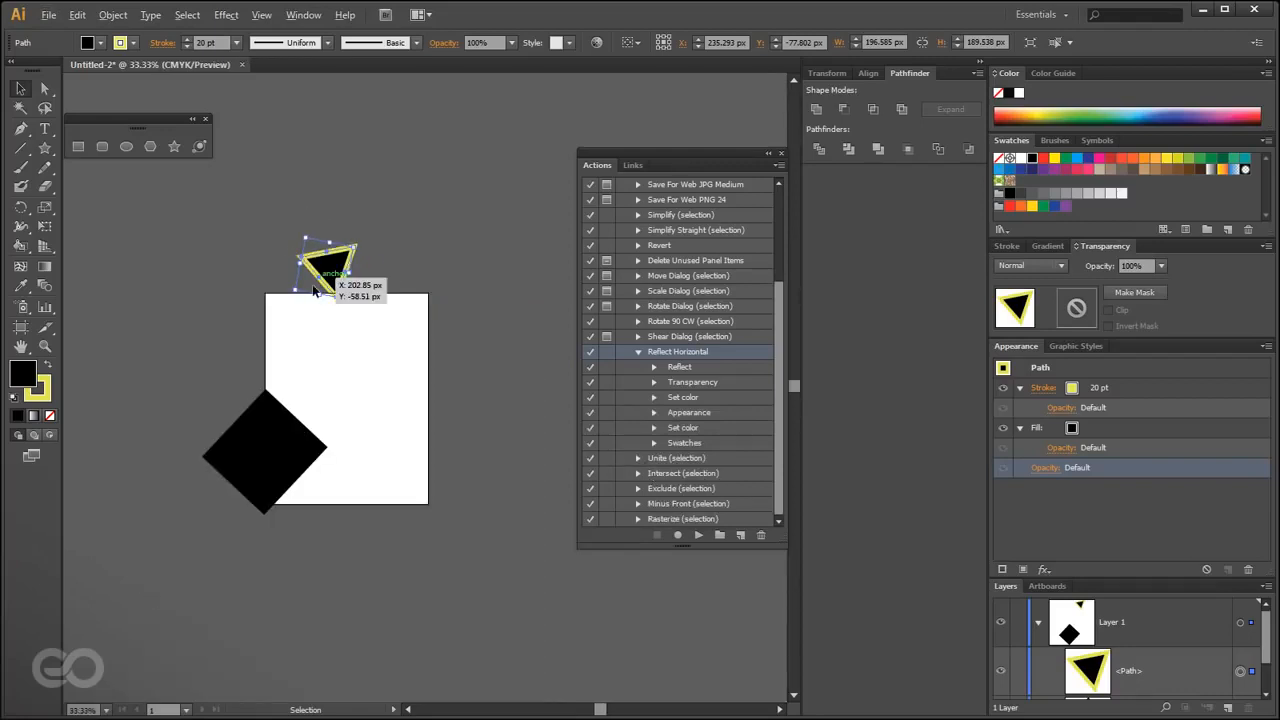
- Delete the triangle and the black diamond, and close the Actions panel
key(Delete)
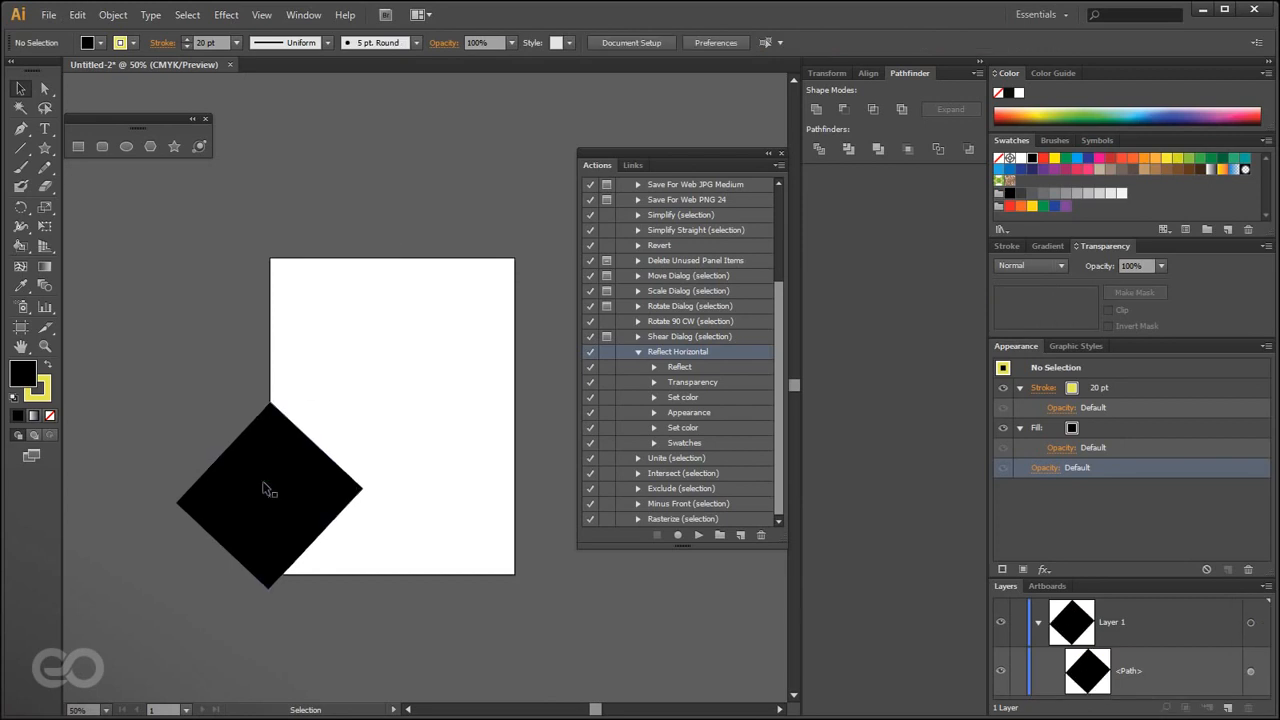
click(268, 491)
key(Delete)
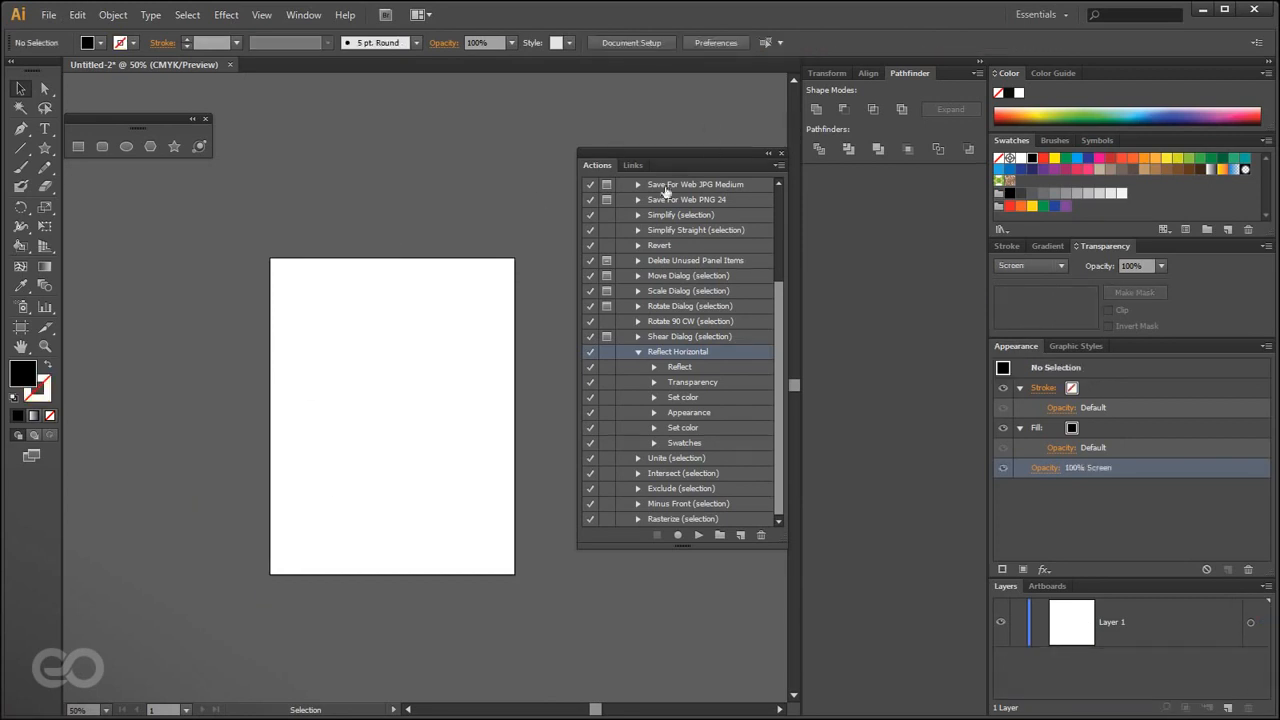
click(781, 154)
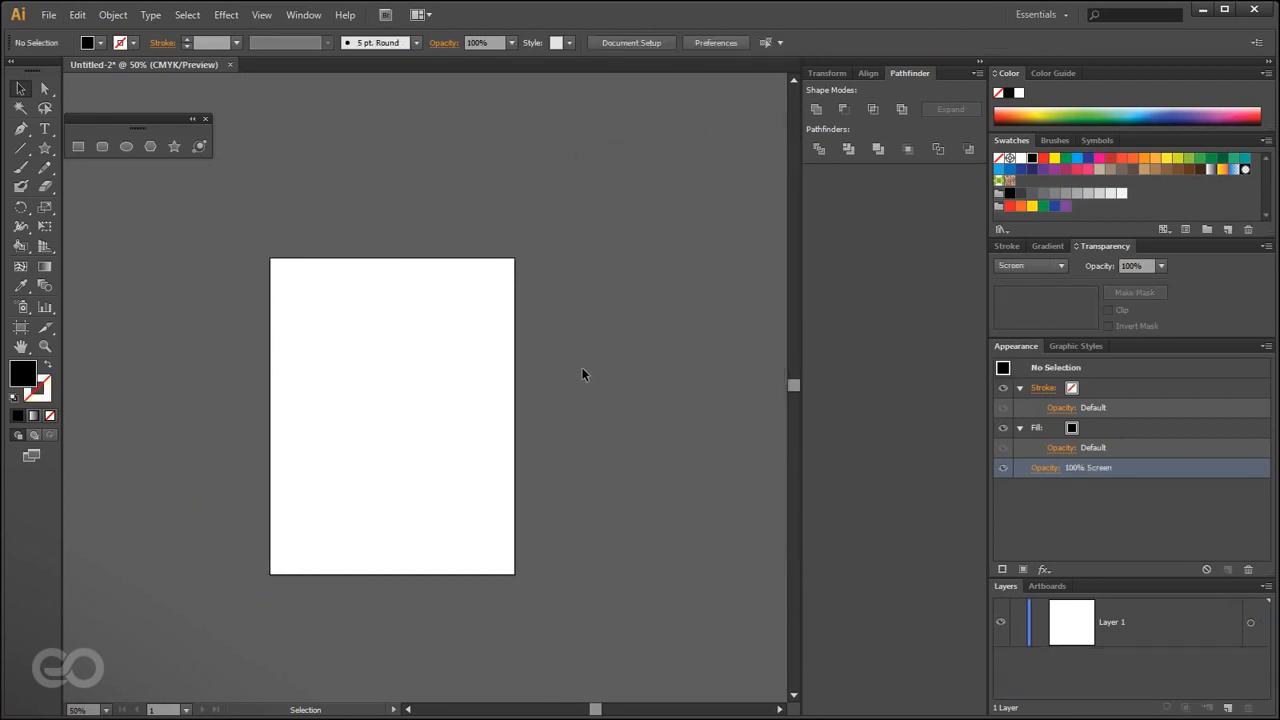
scroll(276, 446, up, 2)
scroll(283, 453, down, 1)
key(alt)
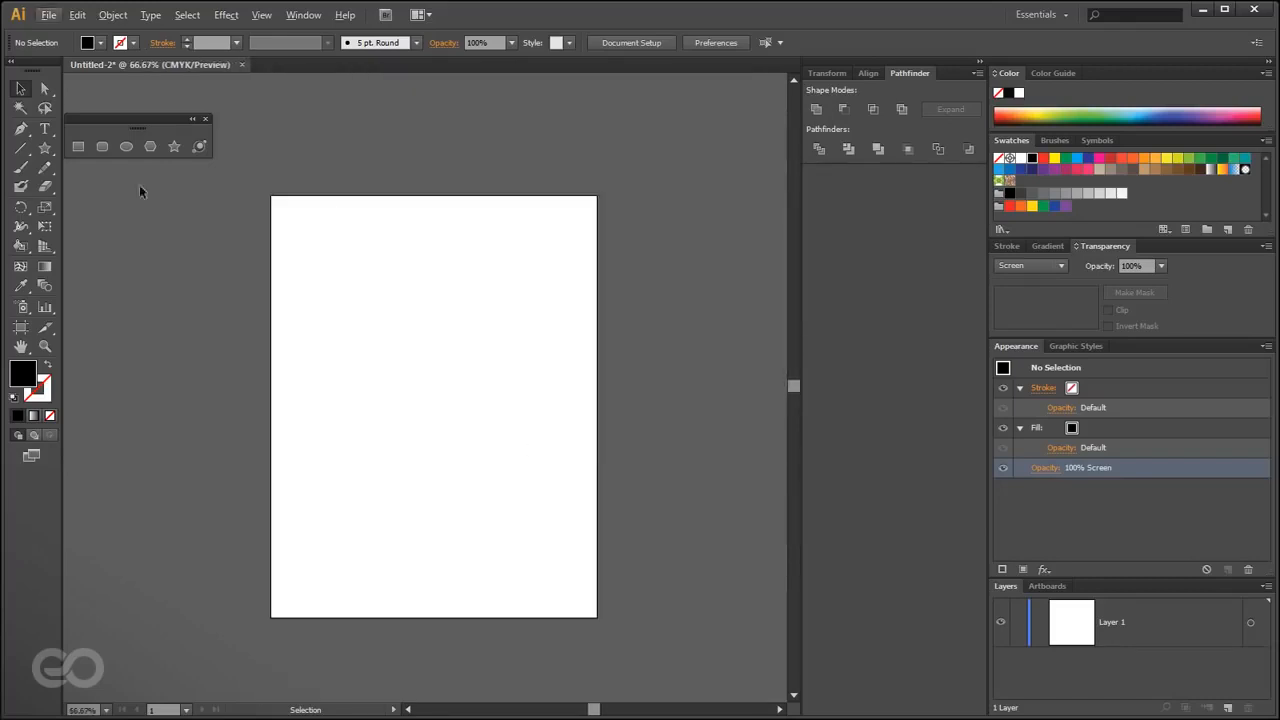
- Draw a closed, straight-sided four-point shape with the Pen tool in the artboard's upper half, and delete it
click(24, 129)
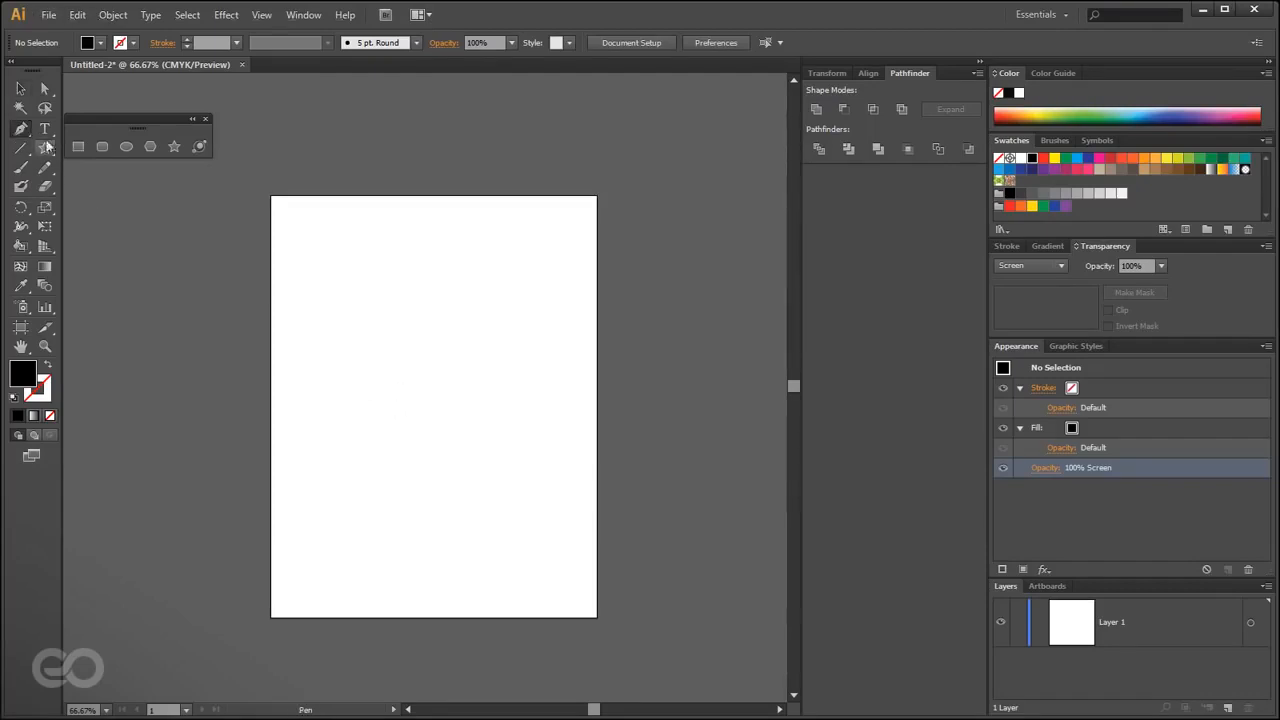
scroll(448, 375, up, 1)
scroll(430, 375, down, 1)
scroll(306, 364, up, 1)
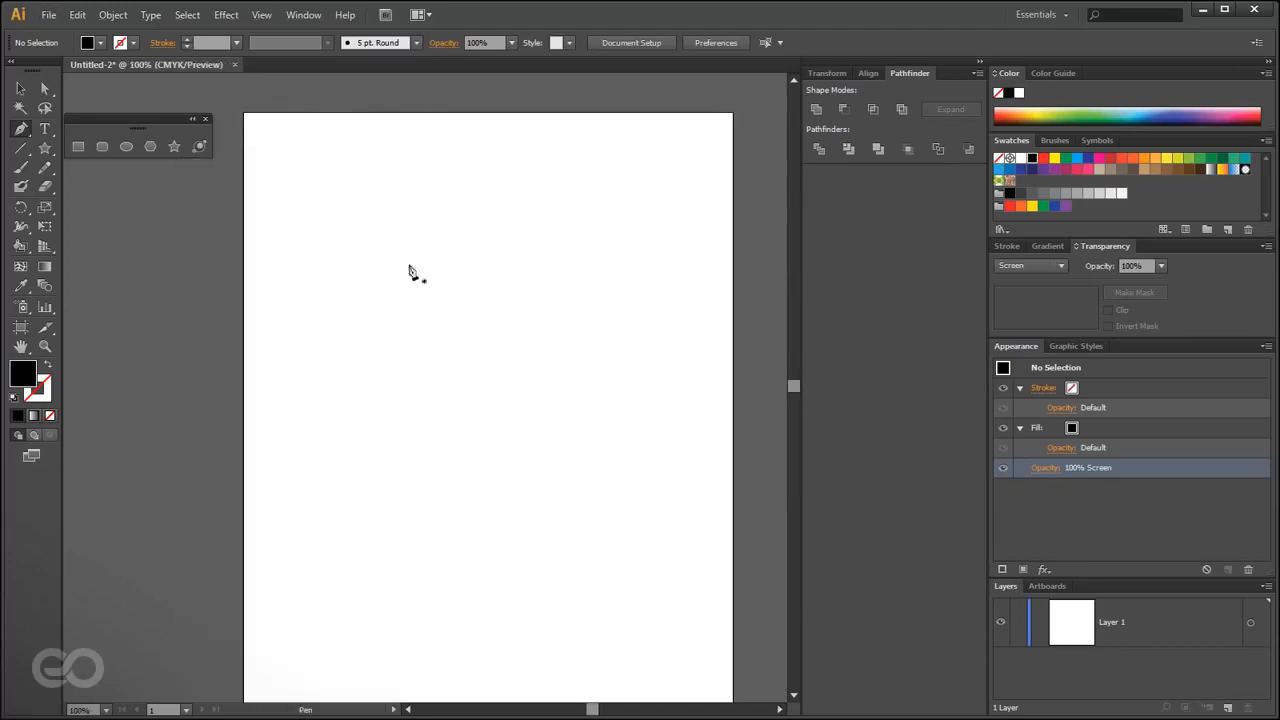
click(350, 242)
click(565, 325)
click(505, 470)
click(342, 430)
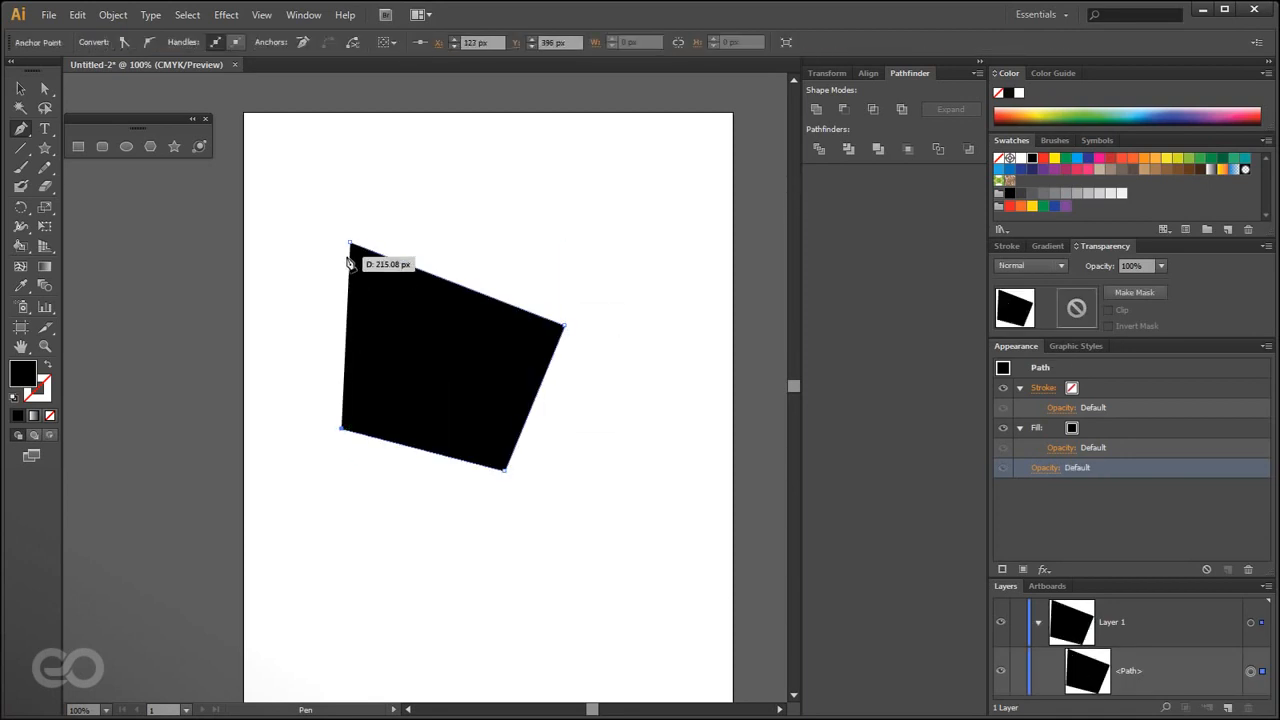
click(350, 243)
key(Delete)
click(20, 90)
key(Delete)
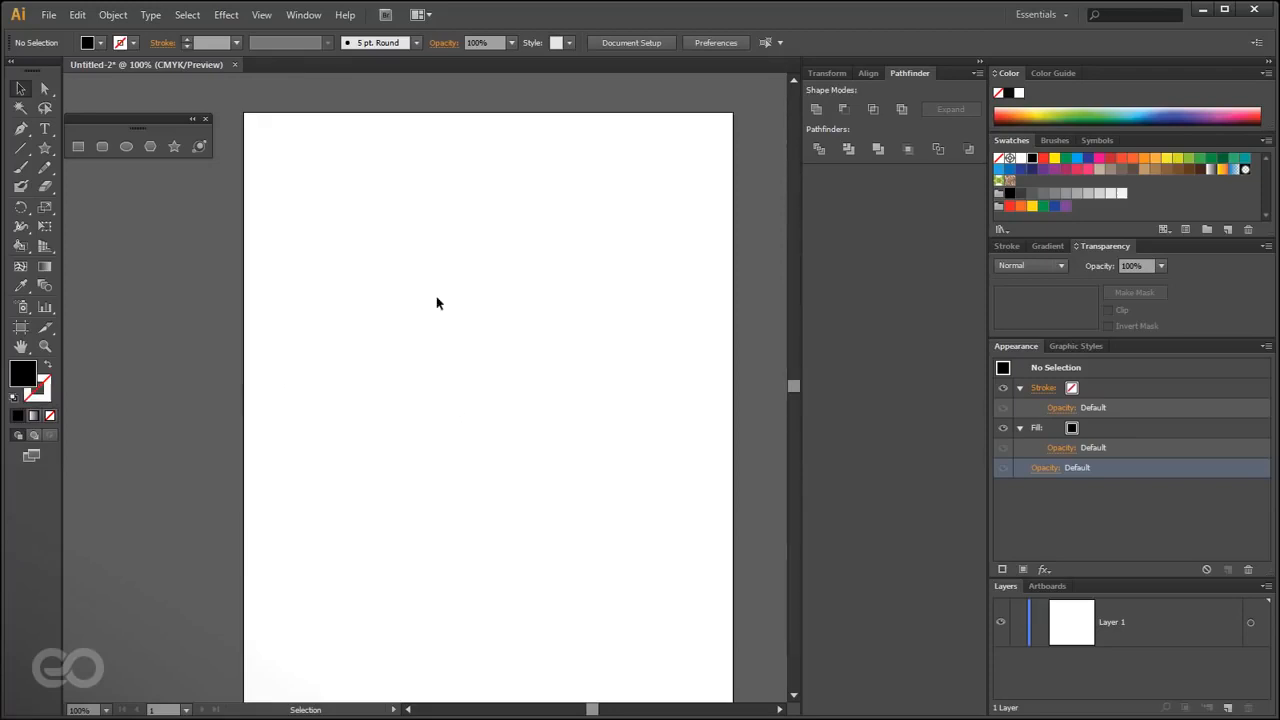
- Draw a closed, curved paisley-like shape with the Pen tool, with a hooked tip at its upper left and a rounded lower body
click(20, 128)
click(381, 281)
drag(477, 330, 517, 462)
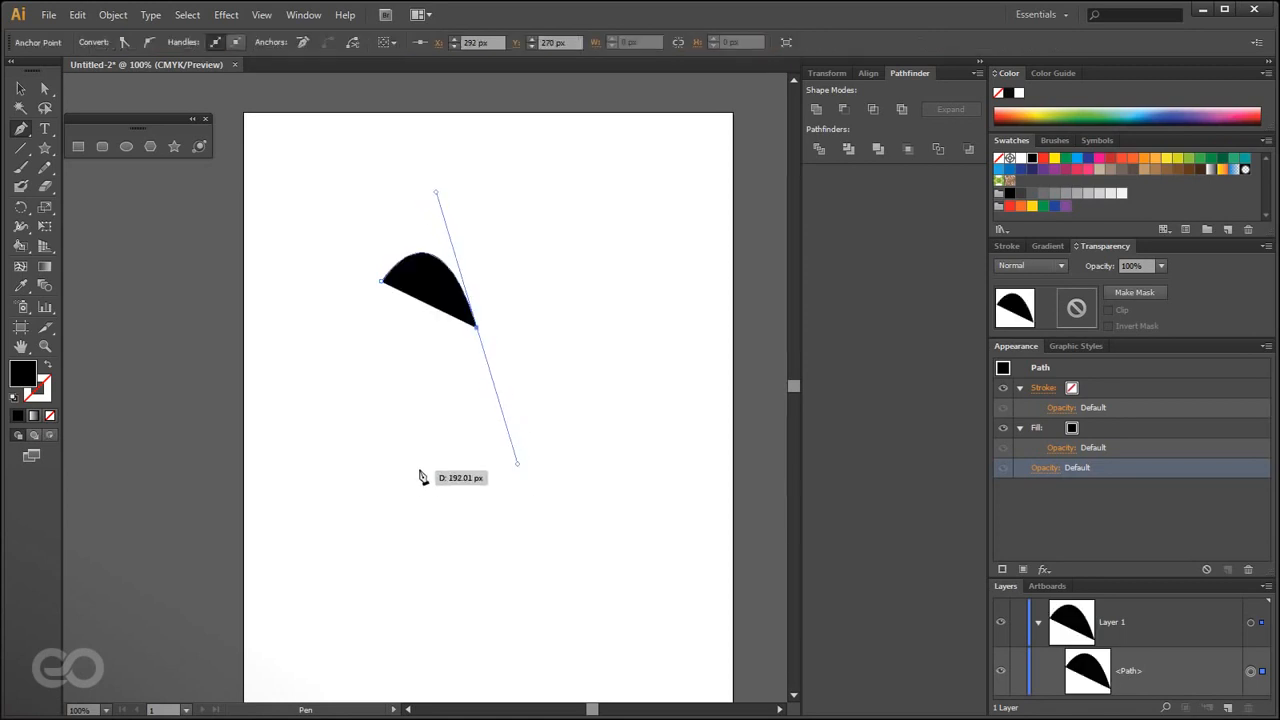
drag(437, 466, 398, 470)
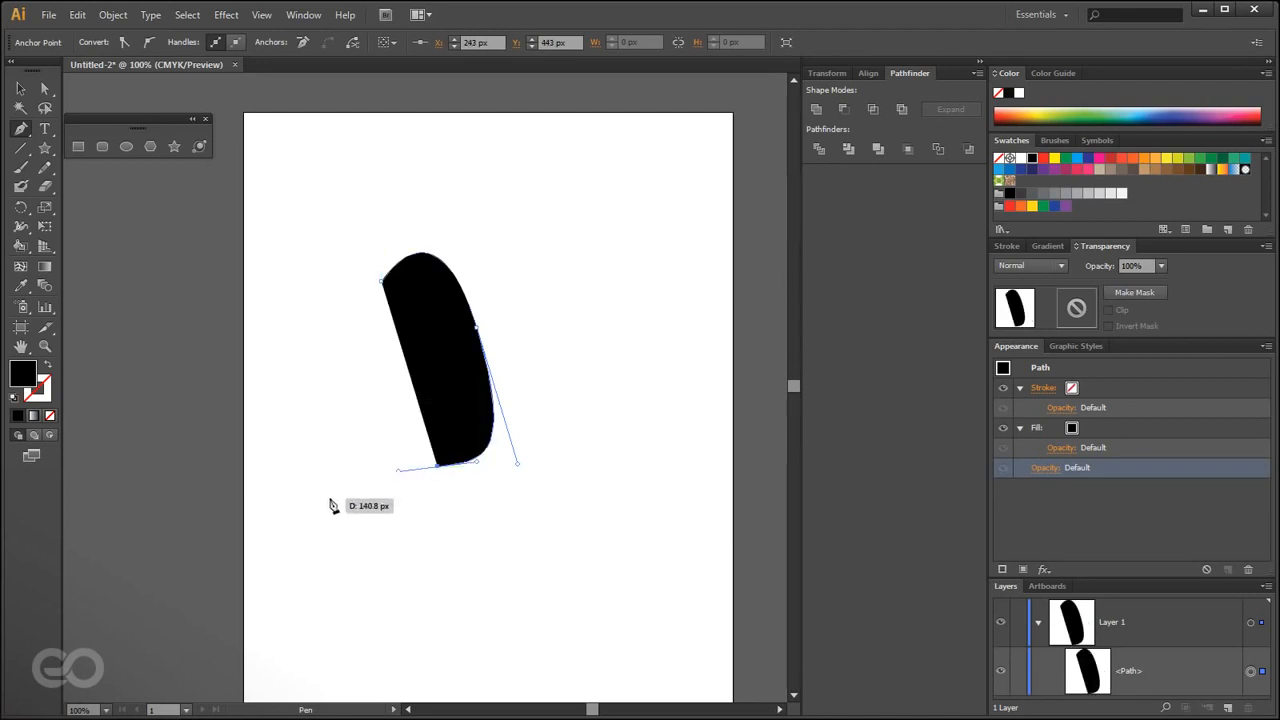
drag(323, 540, 329, 612)
drag(526, 603, 616, 516)
drag(603, 288, 568, 226)
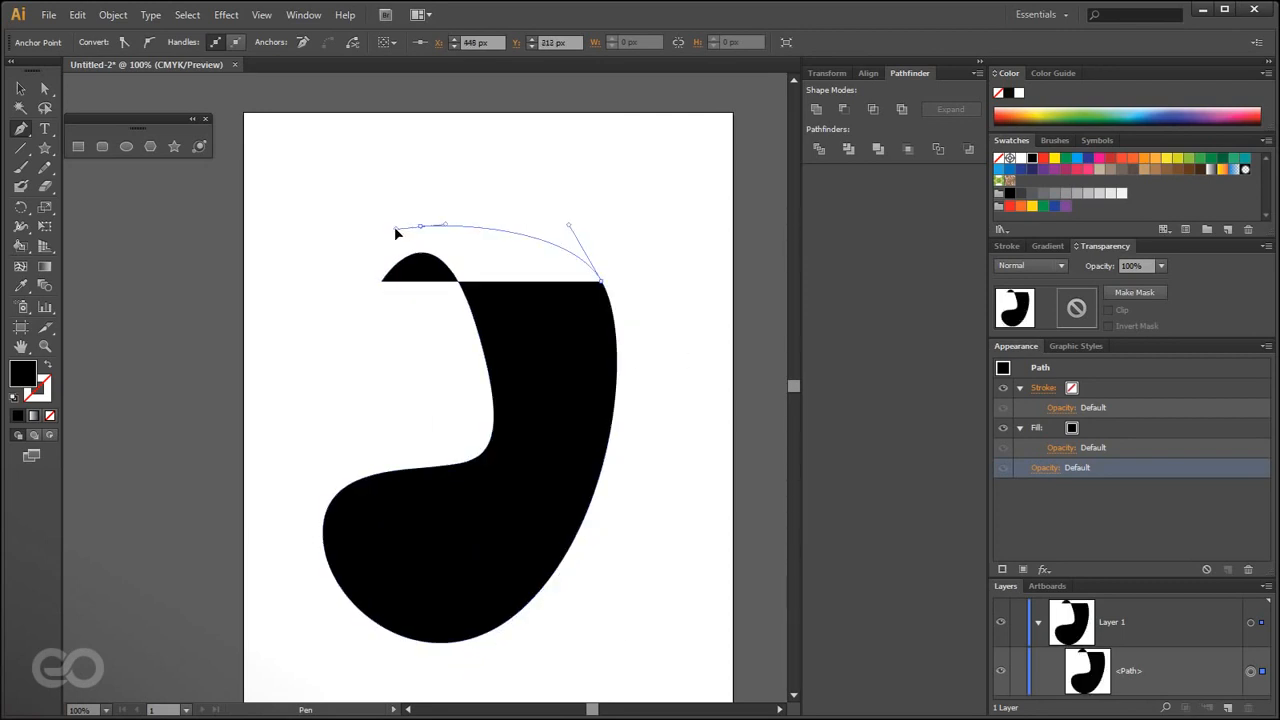
drag(395, 229, 395, 229)
drag(331, 313, 366, 375)
drag(394, 315, 383, 287)
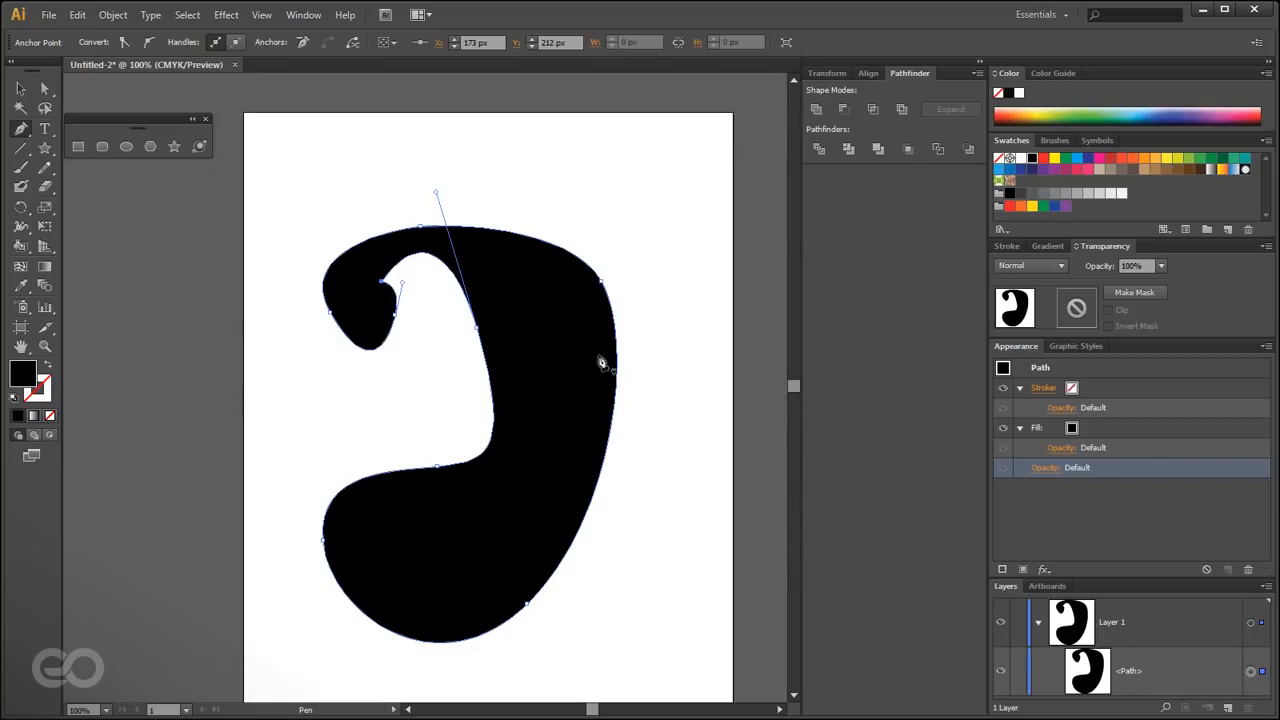
- Reshape the paisley's outer shoulder, inner waist and rounded lower body by moving their anchor points and handles with the Direct Selection tool
click(45, 90)
drag(598, 284, 509, 354)
drag(437, 478, 403, 465)
drag(517, 463, 488, 356)
drag(437, 429, 430, 443)
drag(535, 607, 537, 614)
drag(325, 547, 323, 587)
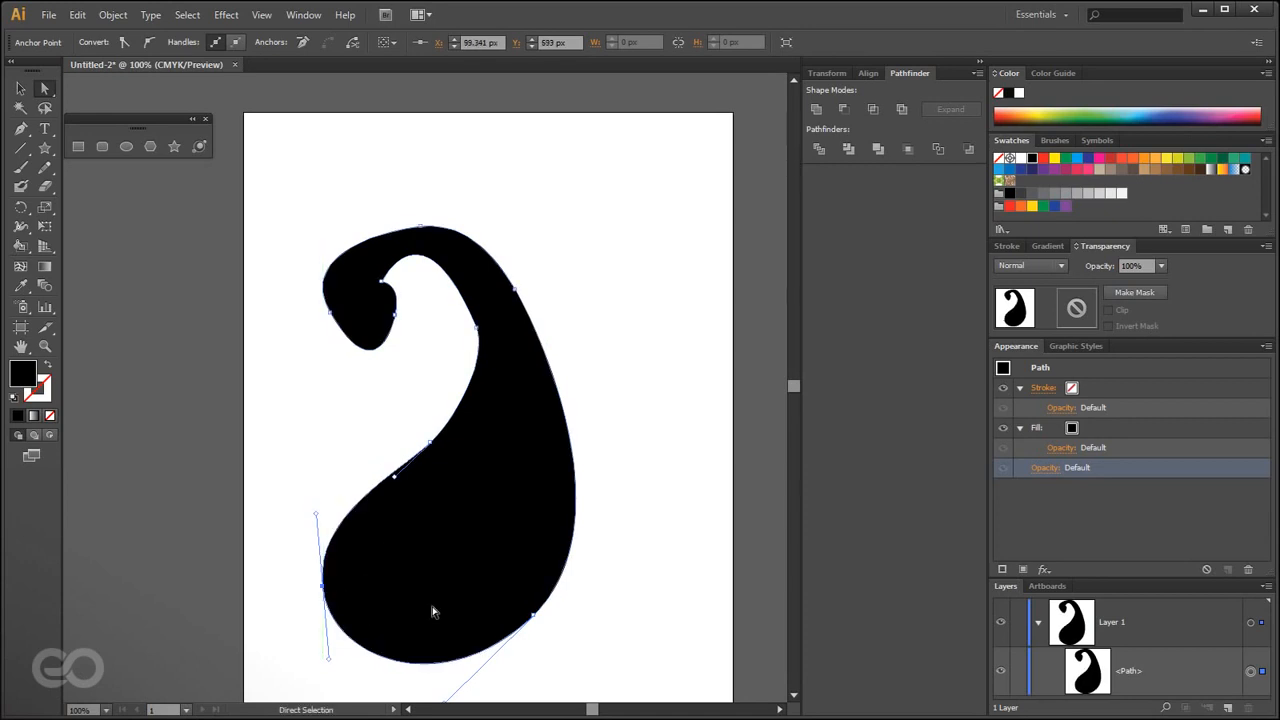
- Bulge the paisley's outer right edge outward and adjust the handle of the inner curve below the hook
drag(515, 289, 538, 269)
drag(571, 324, 617, 363)
drag(538, 269, 537, 277)
click(477, 328)
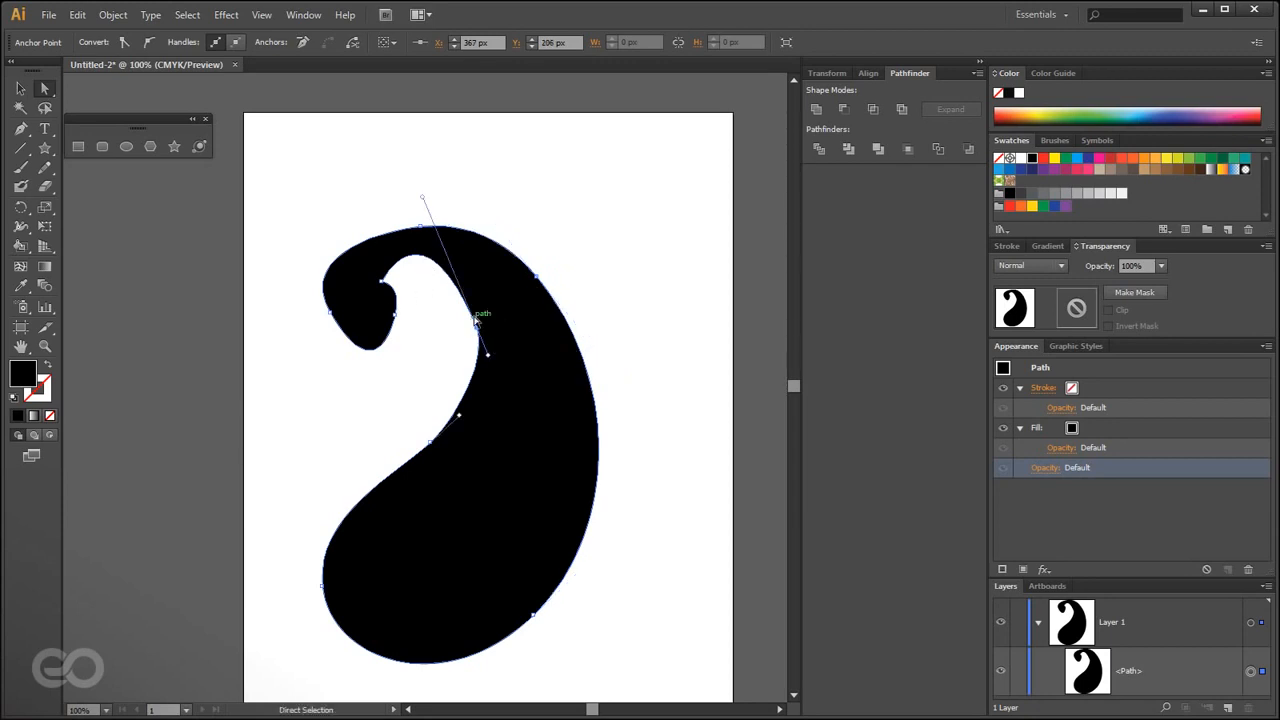
drag(420, 198, 378, 240)
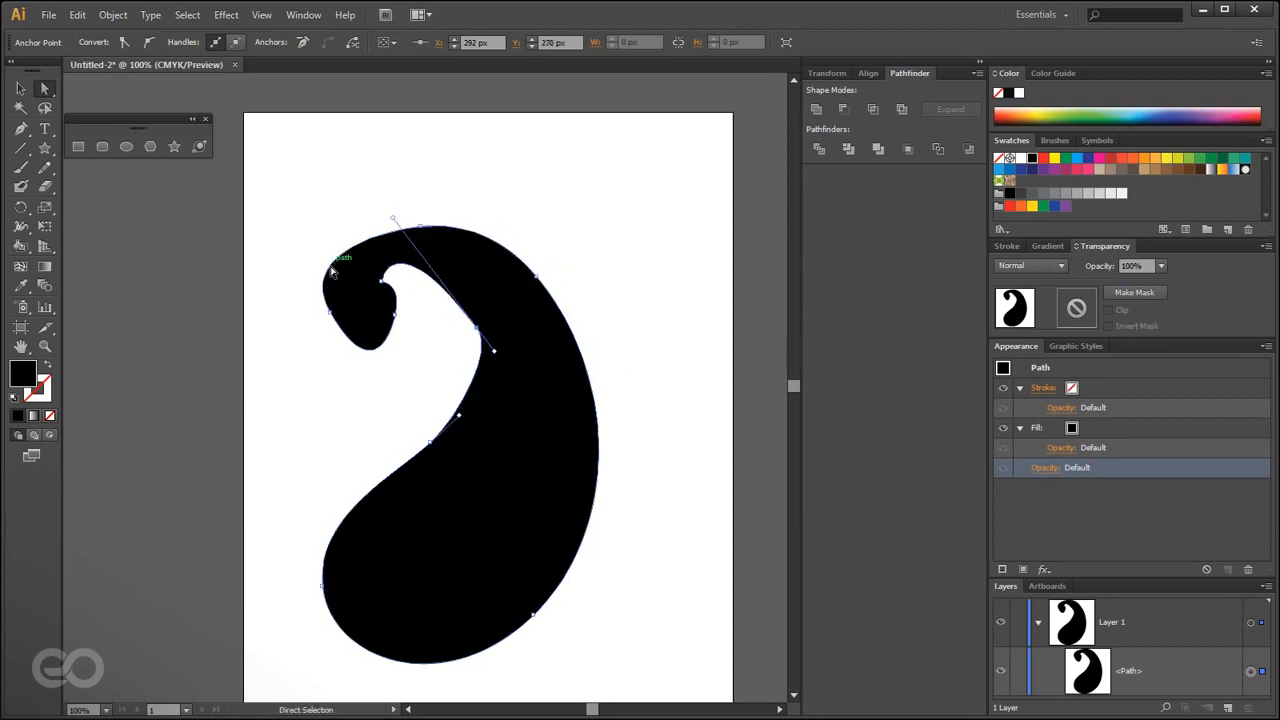
- Round out the paisley's hooked tip by adjusting its anchor points and handles, and deselect the shape
click(333, 316)
drag(297, 253, 322, 218)
drag(422, 235, 410, 201)
drag(476, 331, 500, 310)
drag(406, 199, 432, 201)
drag(387, 318, 396, 366)
click(420, 390)
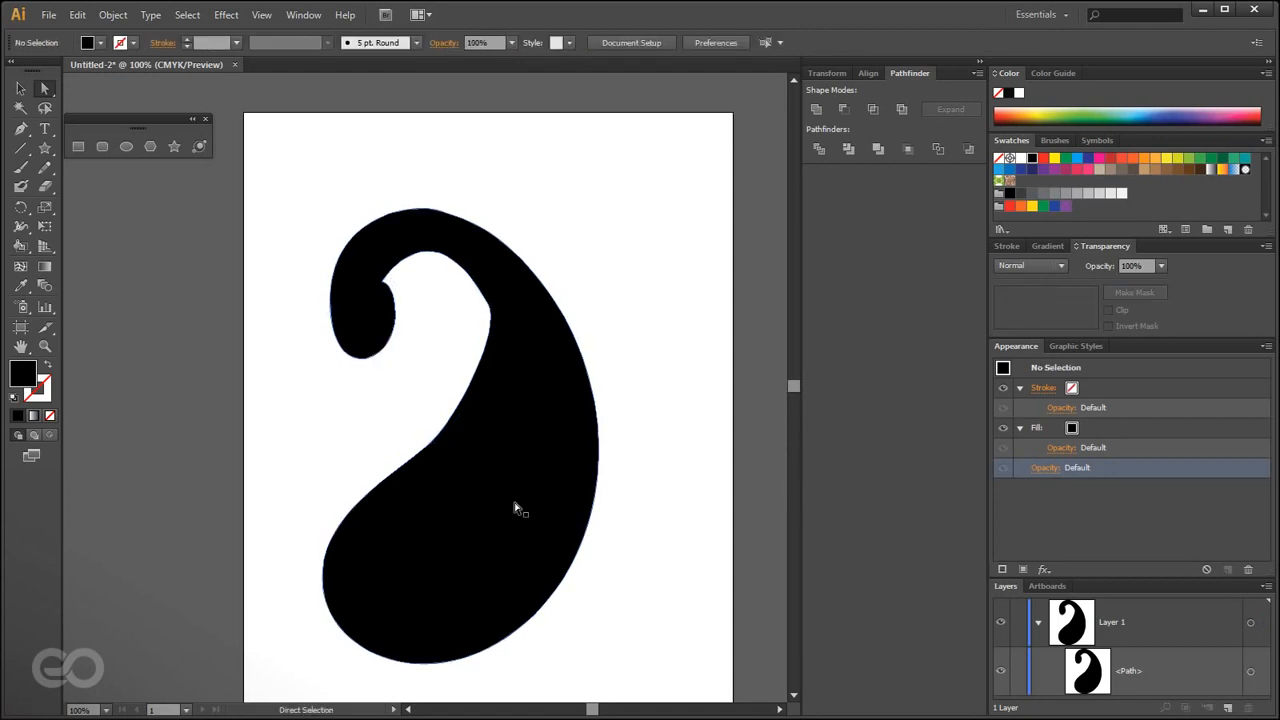
click(378, 600)
click(259, 546)
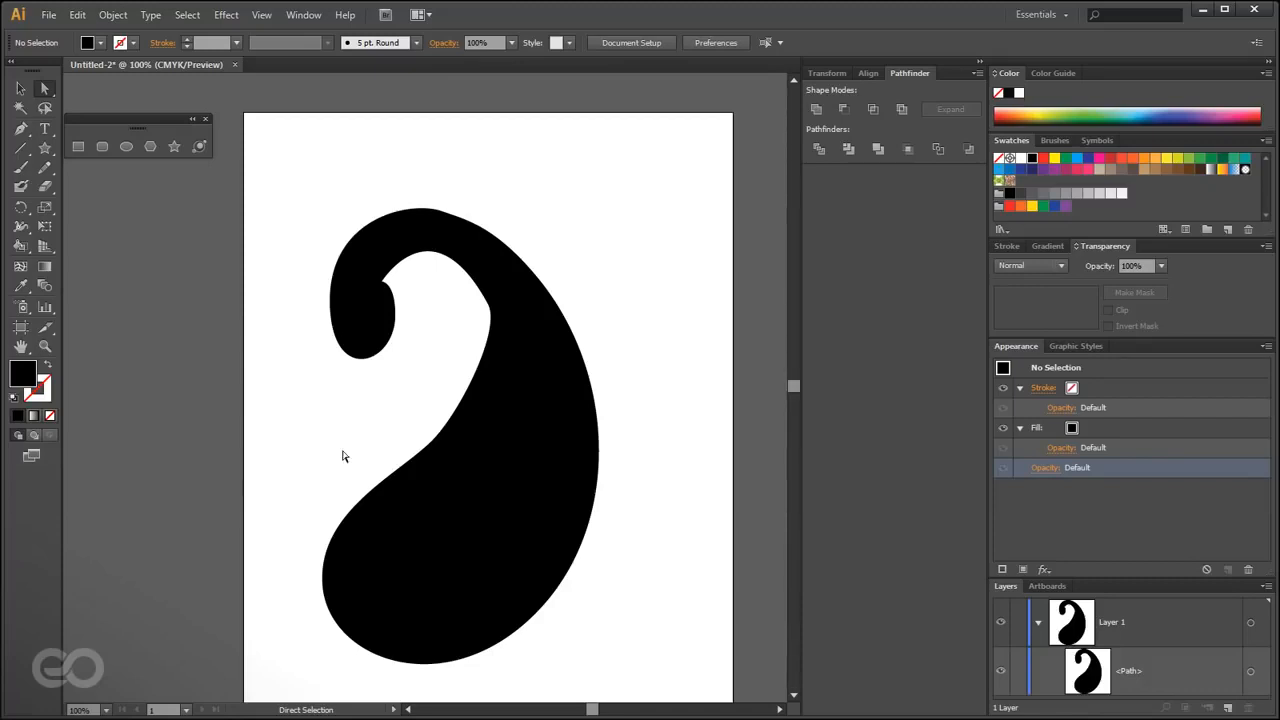
- Delete the whole paisley shape from the artboard
key(v)
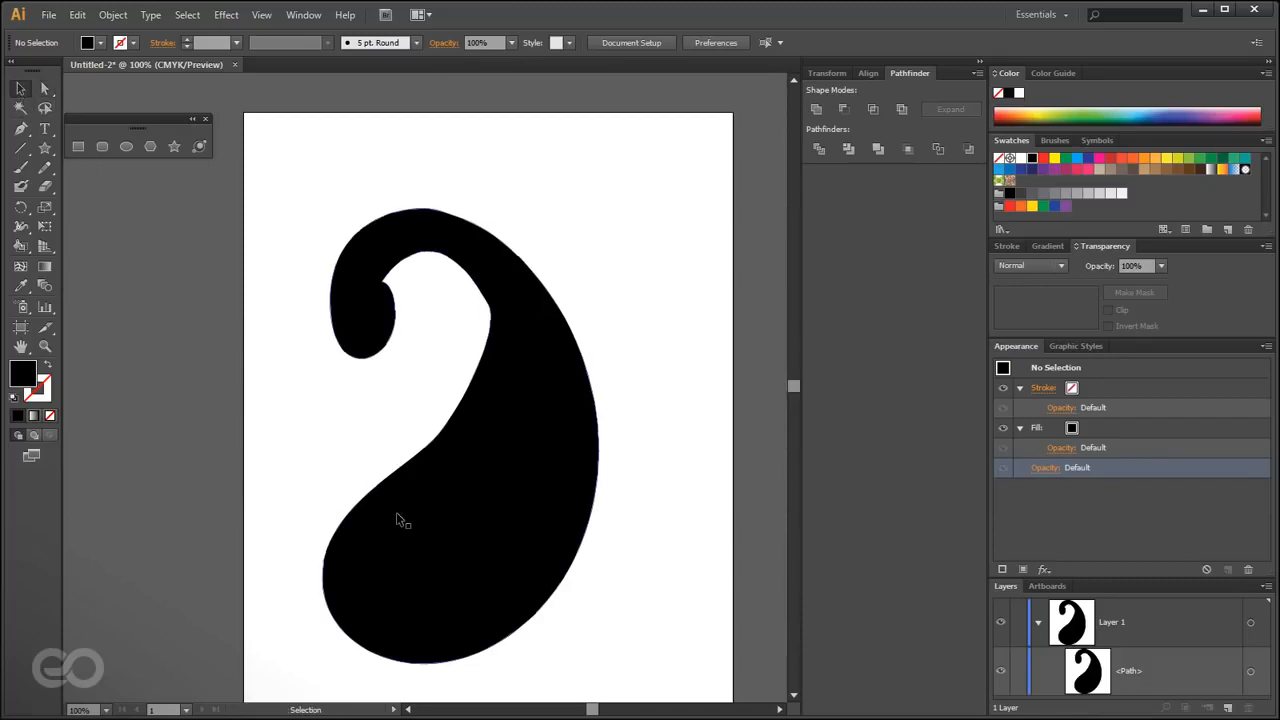
click(433, 588)
key(Delete)
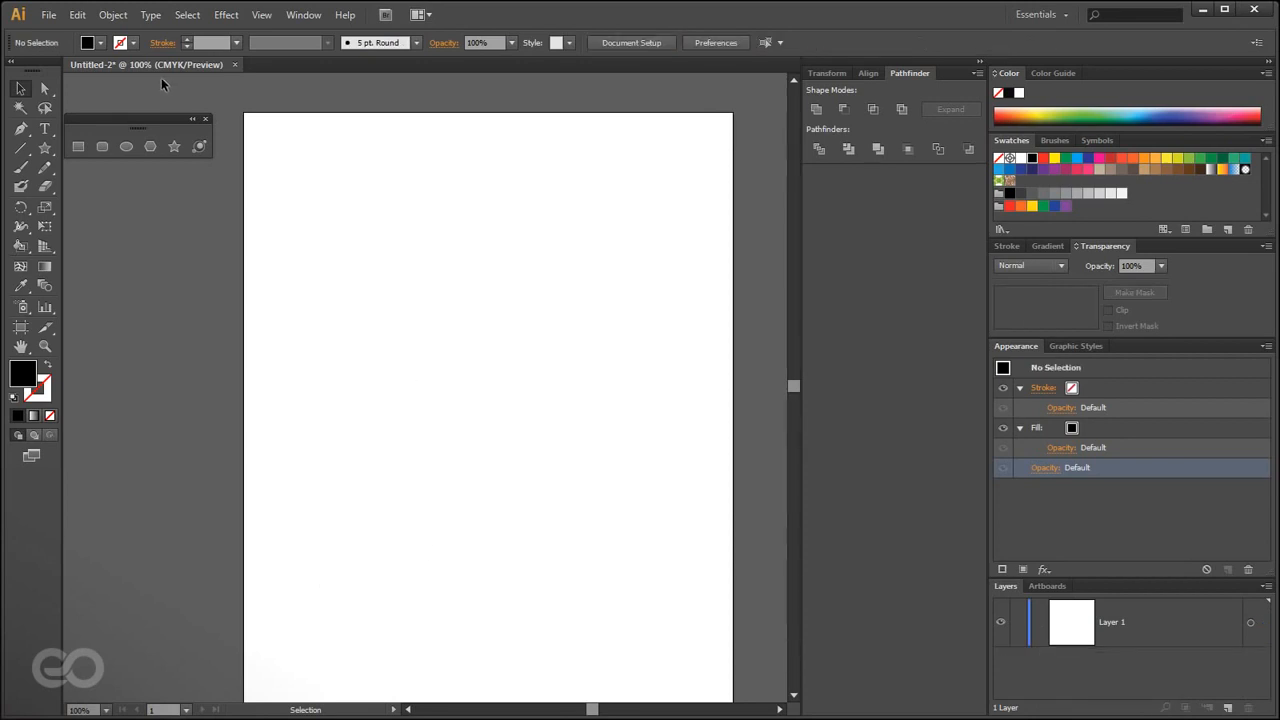
- Activate the Type, Pencil, Direct Selection and Star tools in turn, and set the status bar to show Current Tool
click(44, 130)
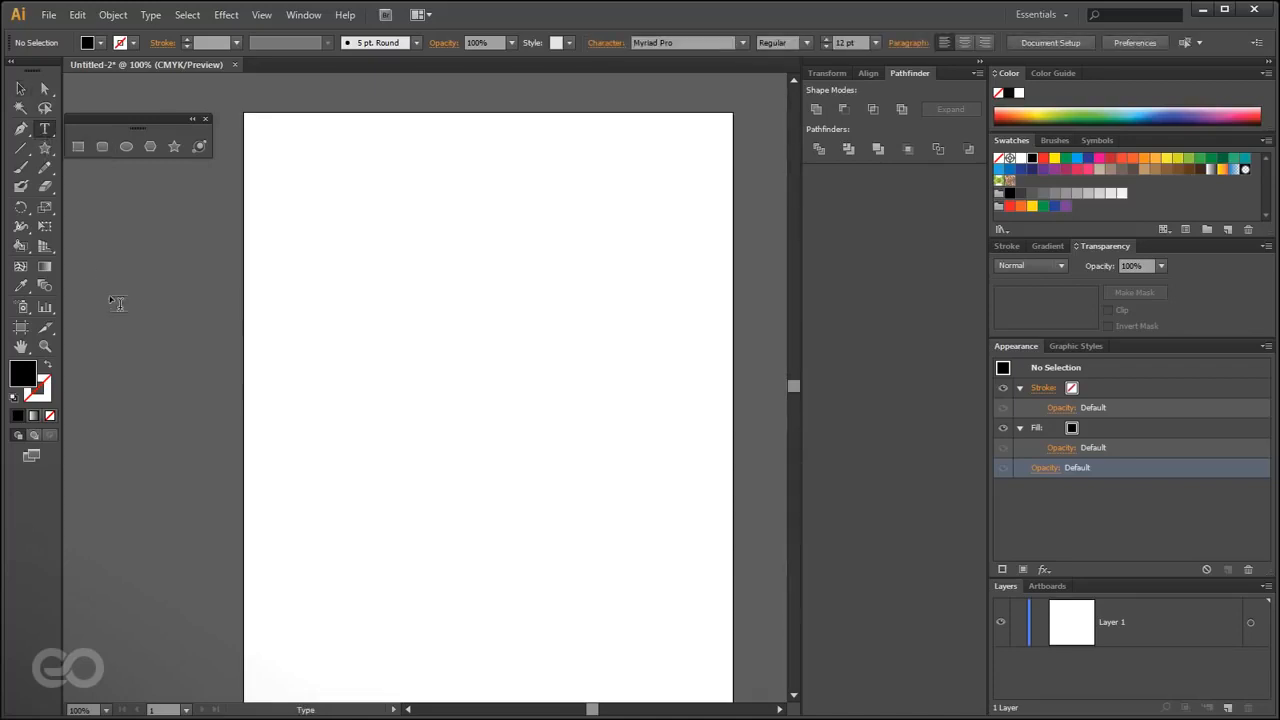
click(44, 166)
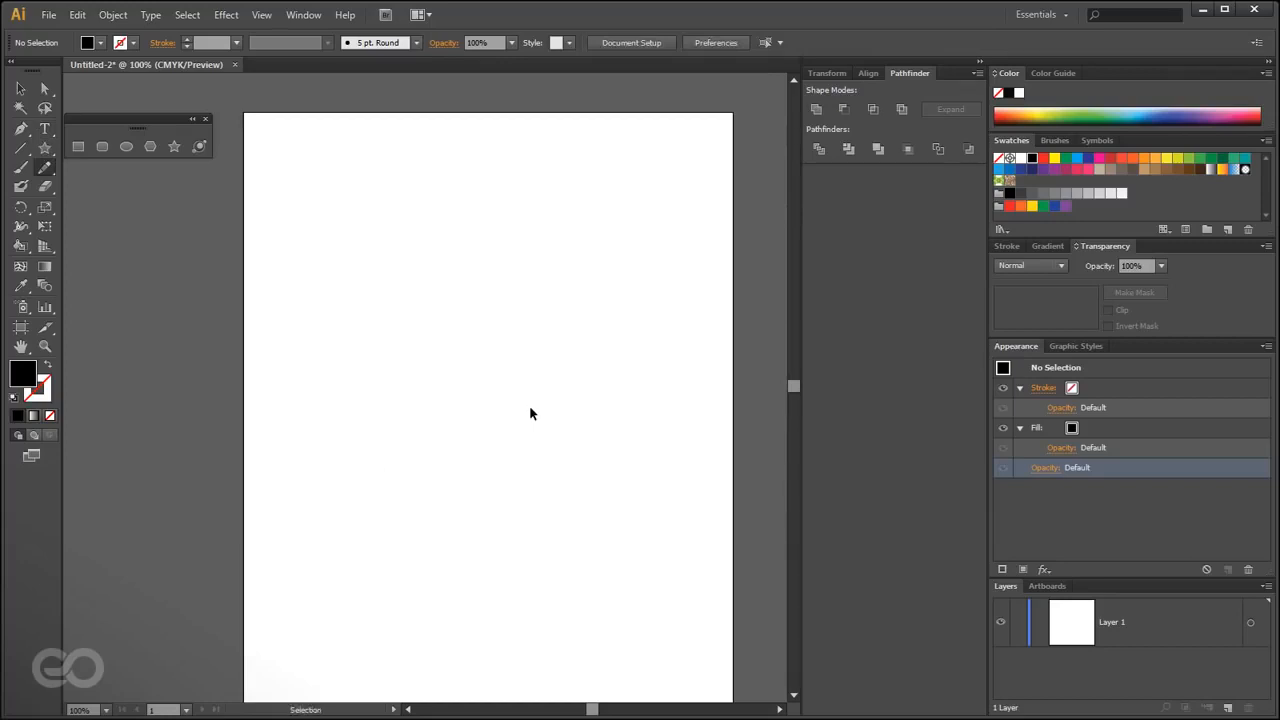
click(44, 88)
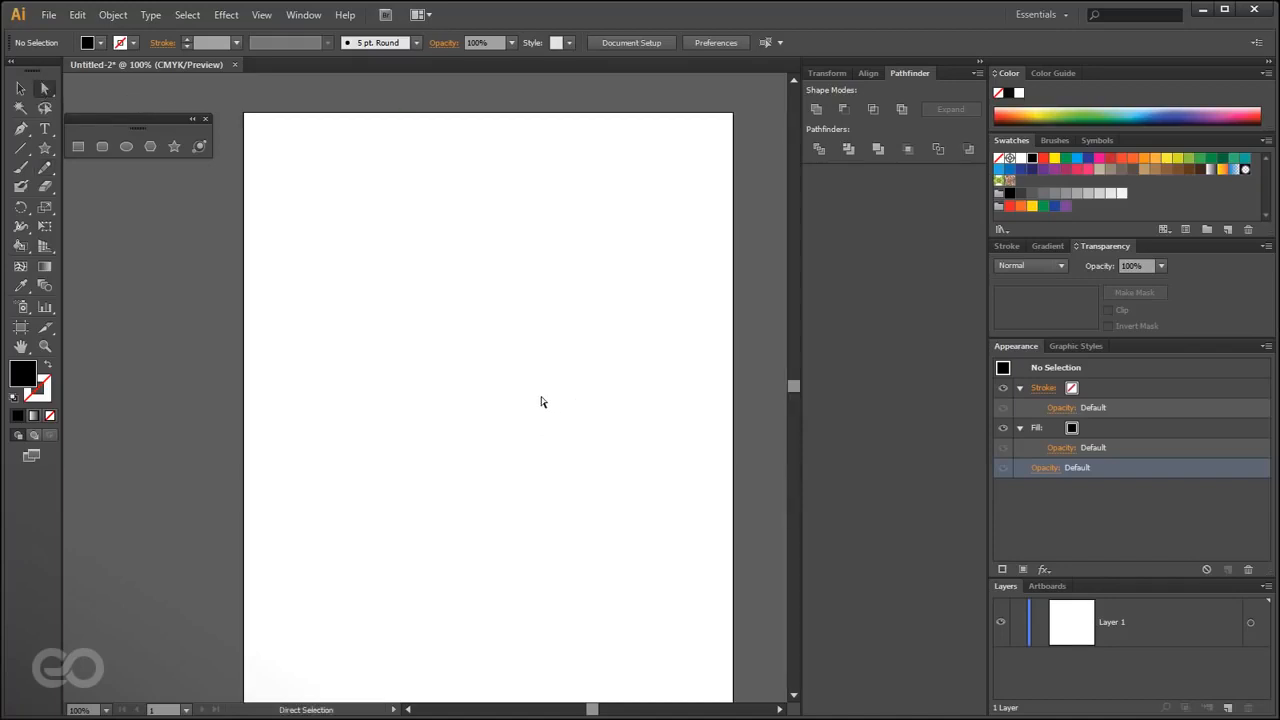
click(174, 146)
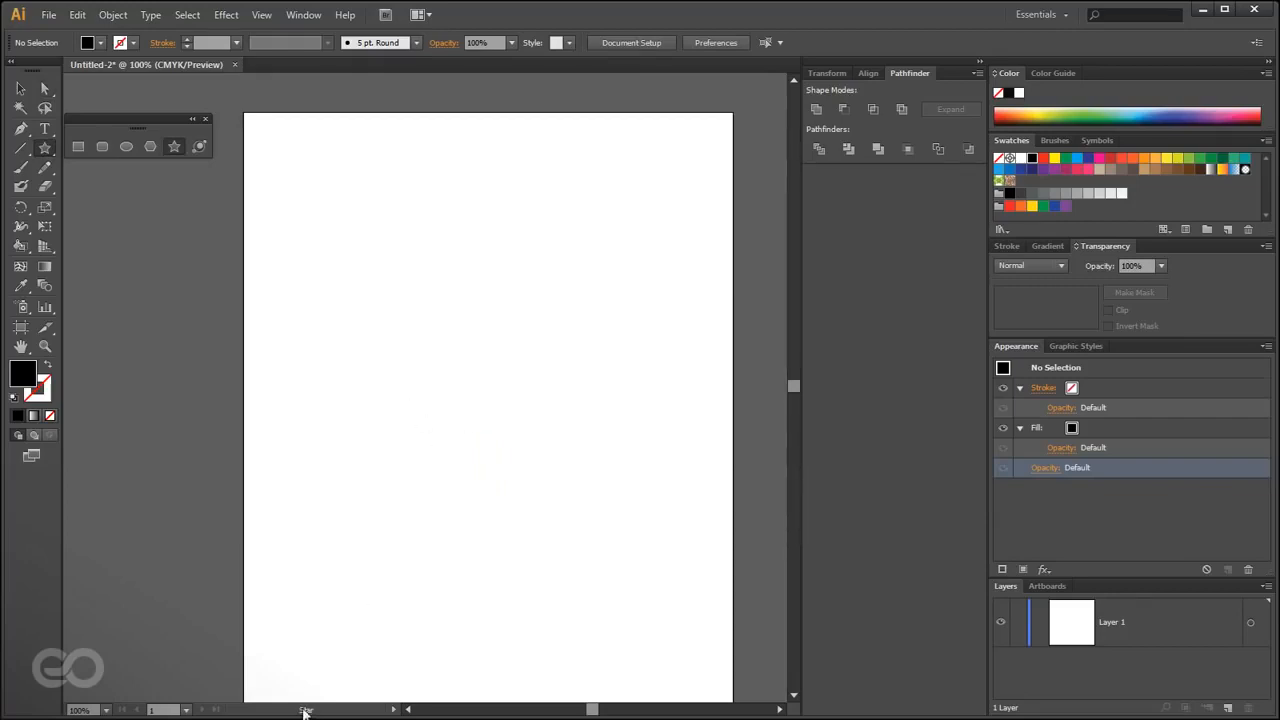
click(394, 710)
mouse_move(440, 690)
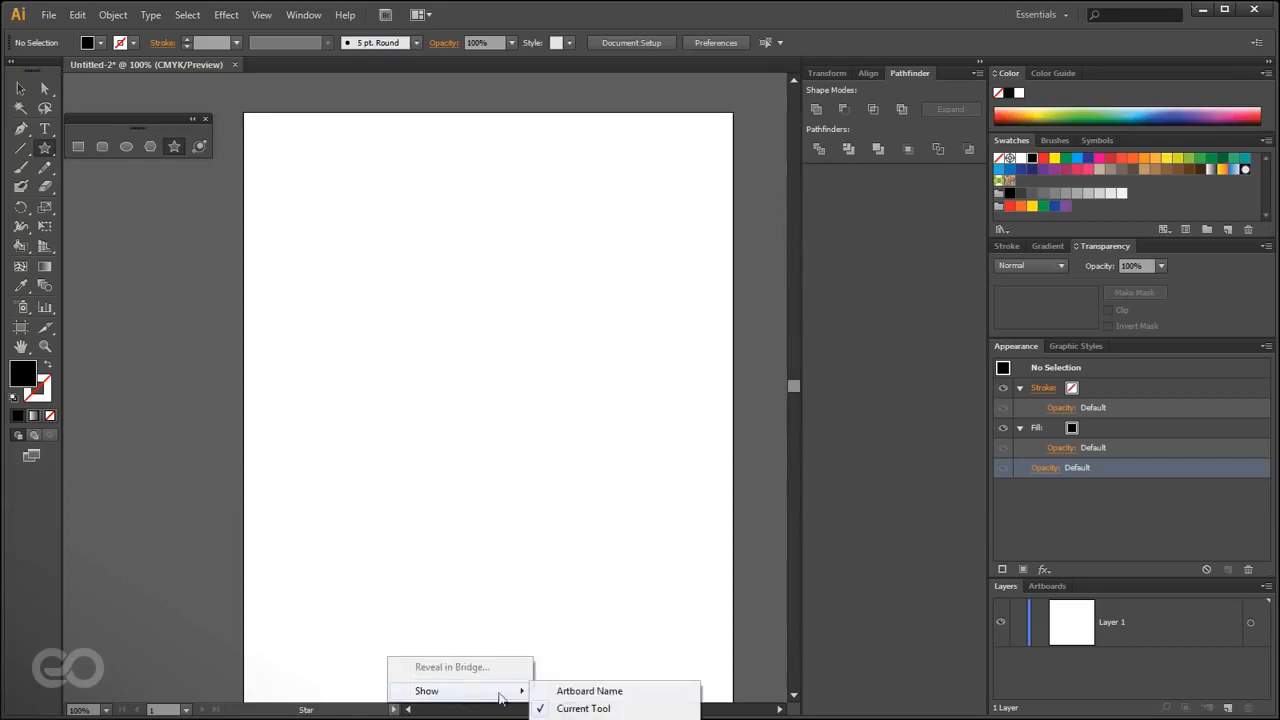
click(588, 709)
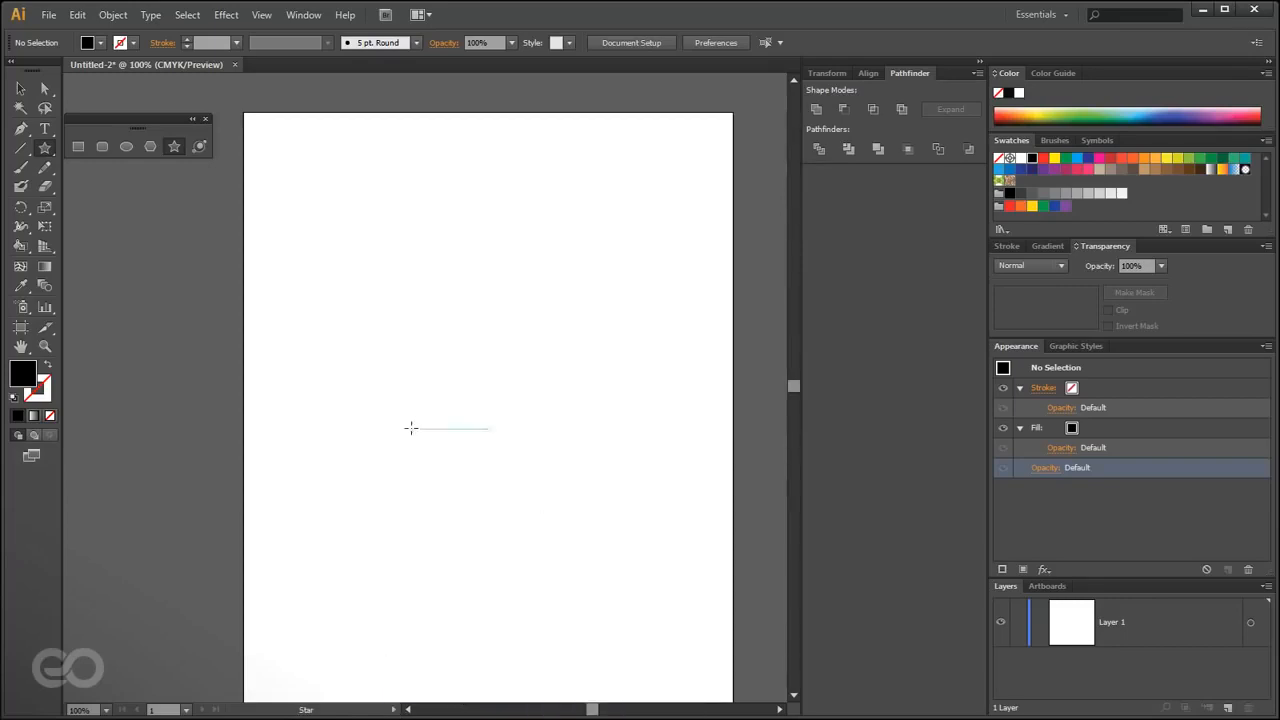
- Start a paisley outline with the Pen tool, placing smooth anchors near X 229 px, Y 171 px and X 320 px, Y 285 px
key(a)
key(ctrl)
click(19, 129)
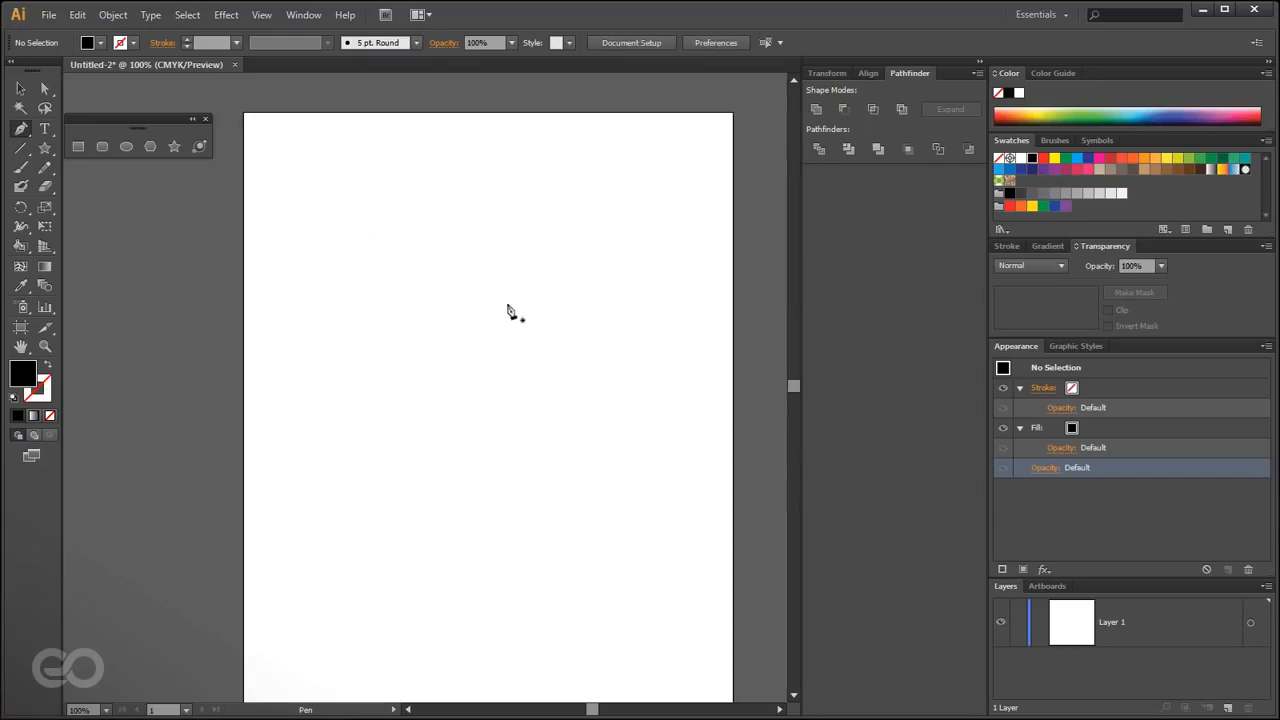
drag(426, 248, 483, 247)
drag(444, 255, 447, 249)
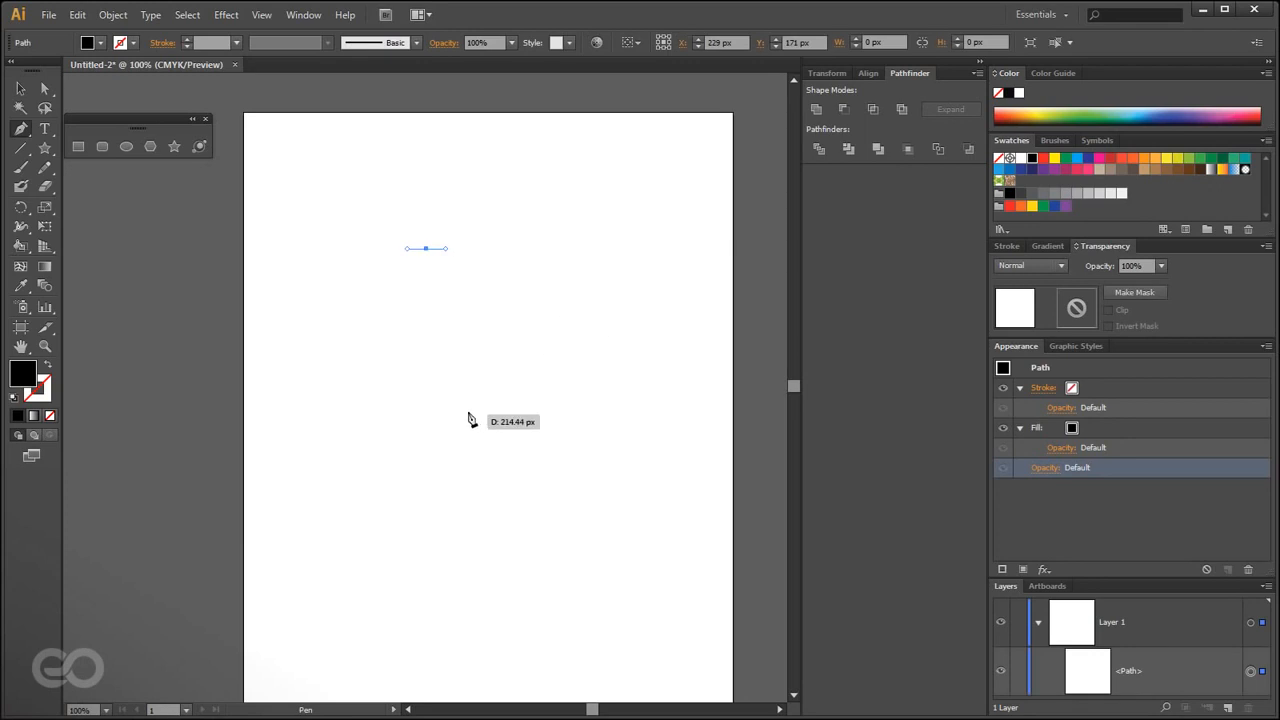
drag(499, 339, 497, 417)
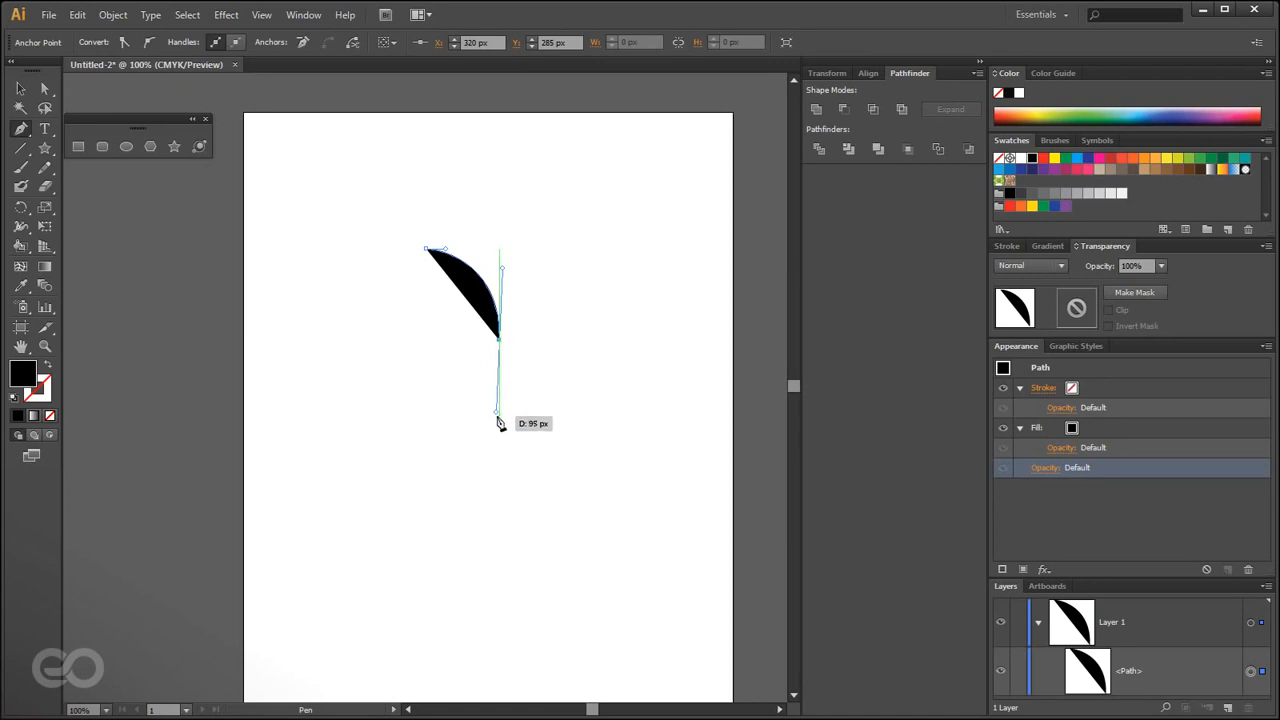
- Move the path's second anchor inward to about X 300 px and straighten and lengthen its handles vertically
drag(502, 345, 458, 414)
drag(500, 350, 501, 397)
key(ctrl)
mouse_move(501, 341)
mouse_down()
mouse_move(534, 346)
mouse_move(484, 340)
mouse_up()
mouse_move(485, 397)
mouse_down()
mouse_move(466, 403)
mouse_move(484, 419)
mouse_up()
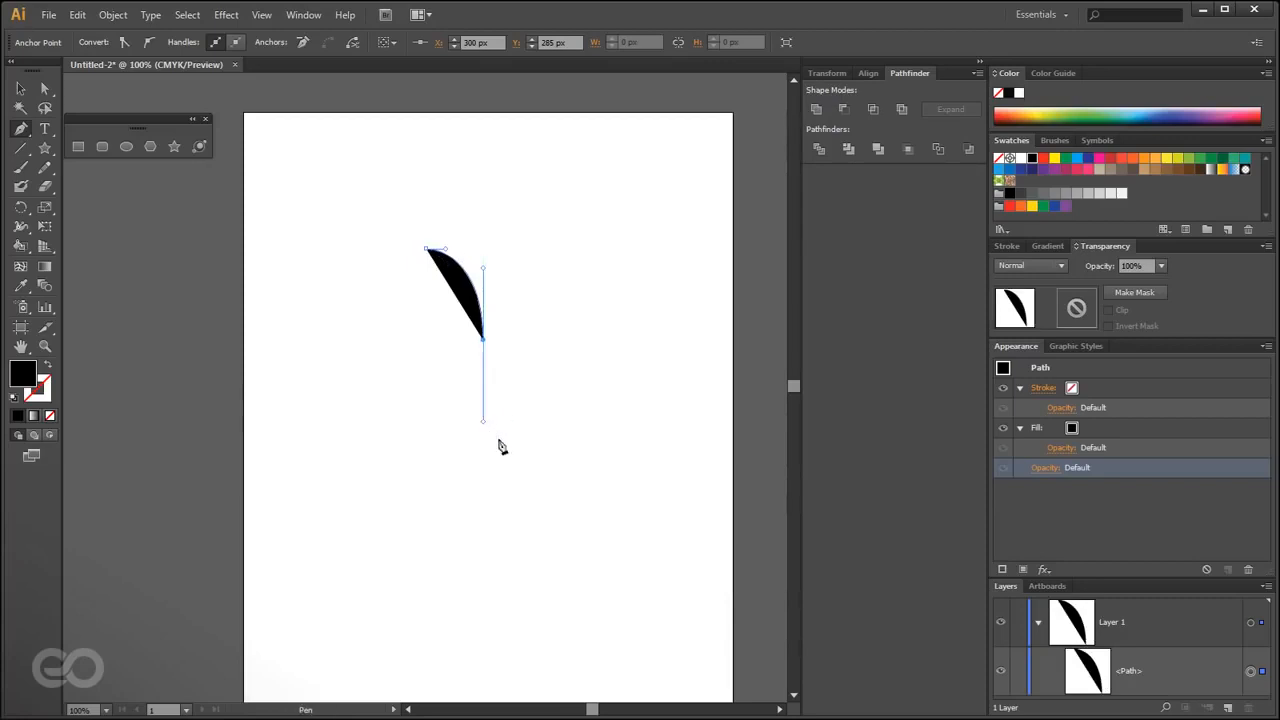
- Continue the path around the lower bulb, outer edge and hooked tip with smooth anchors, closing it into a filled paisley
drag(419, 446, 379, 461)
drag(483, 420, 481, 397)
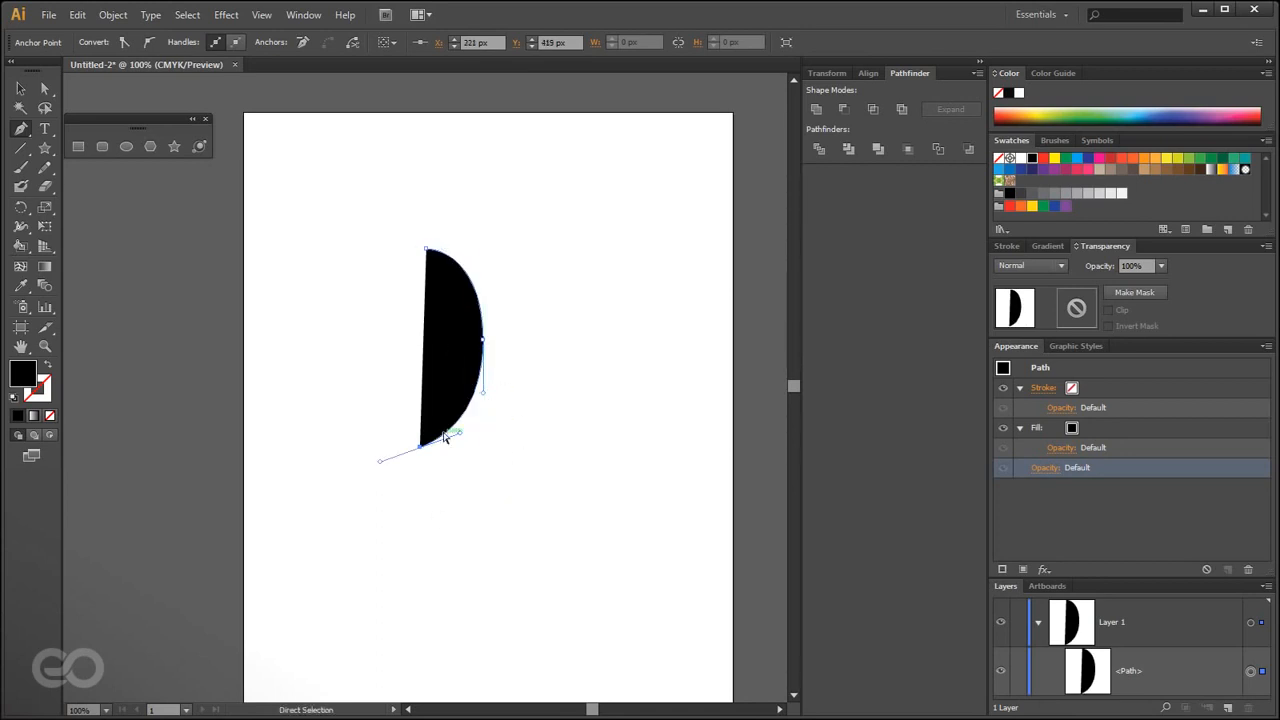
click(342, 567)
drag(343, 568, 376, 626)
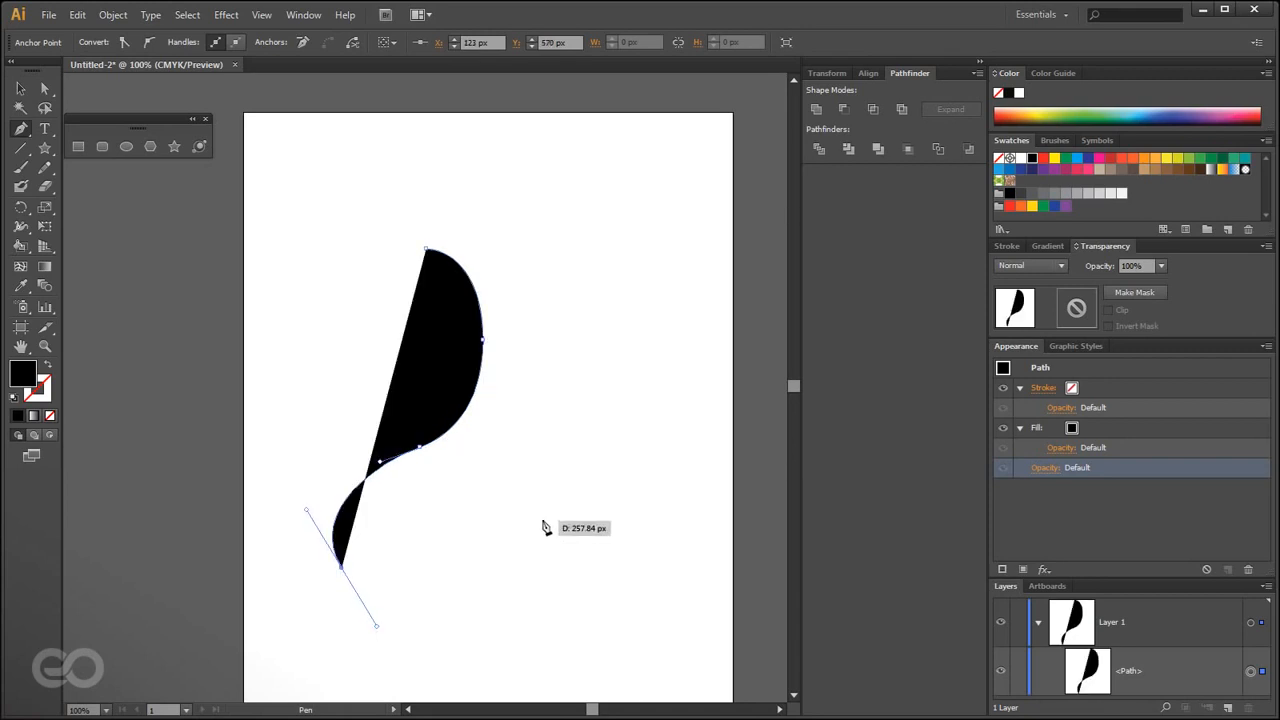
drag(527, 503, 555, 413)
drag(492, 263, 430, 267)
click(427, 249)
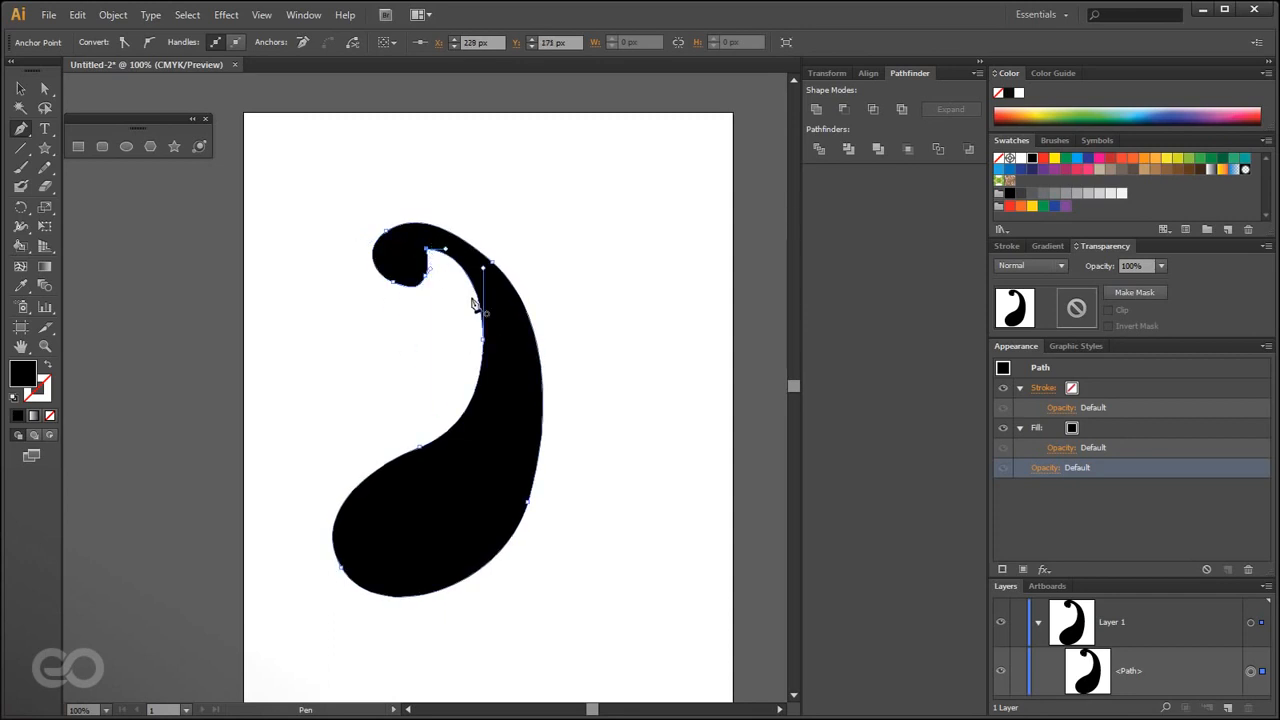
- Round out the paisley's hooked tip with the Direct Selection tool and deselect the shape
key(a)
mouse_move(394, 283)
mouse_down()
mouse_move(373, 281)
mouse_move(406, 296)
mouse_move(432, 277)
mouse_move(425, 266)
mouse_move(418, 279)
mouse_up()
click(414, 289)
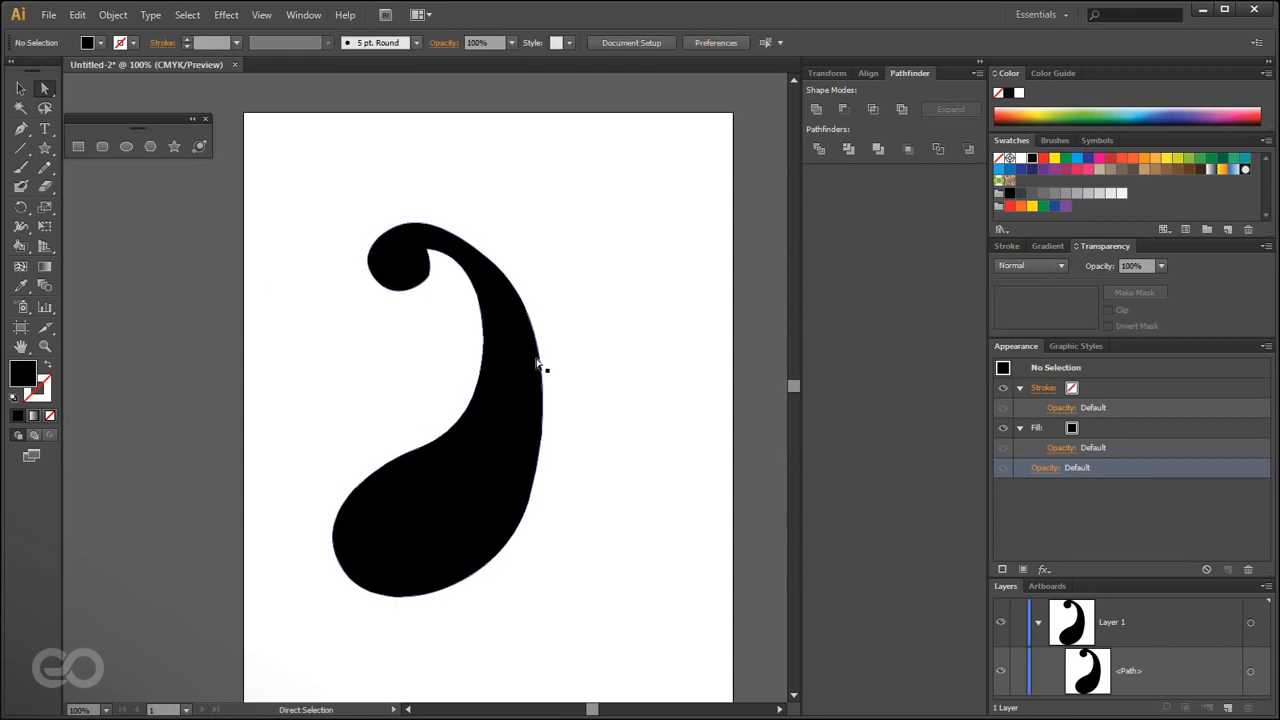
- Delete the paisley and draw a large closed freeform blob of smooth curves with the Pen tool
click(382, 517)
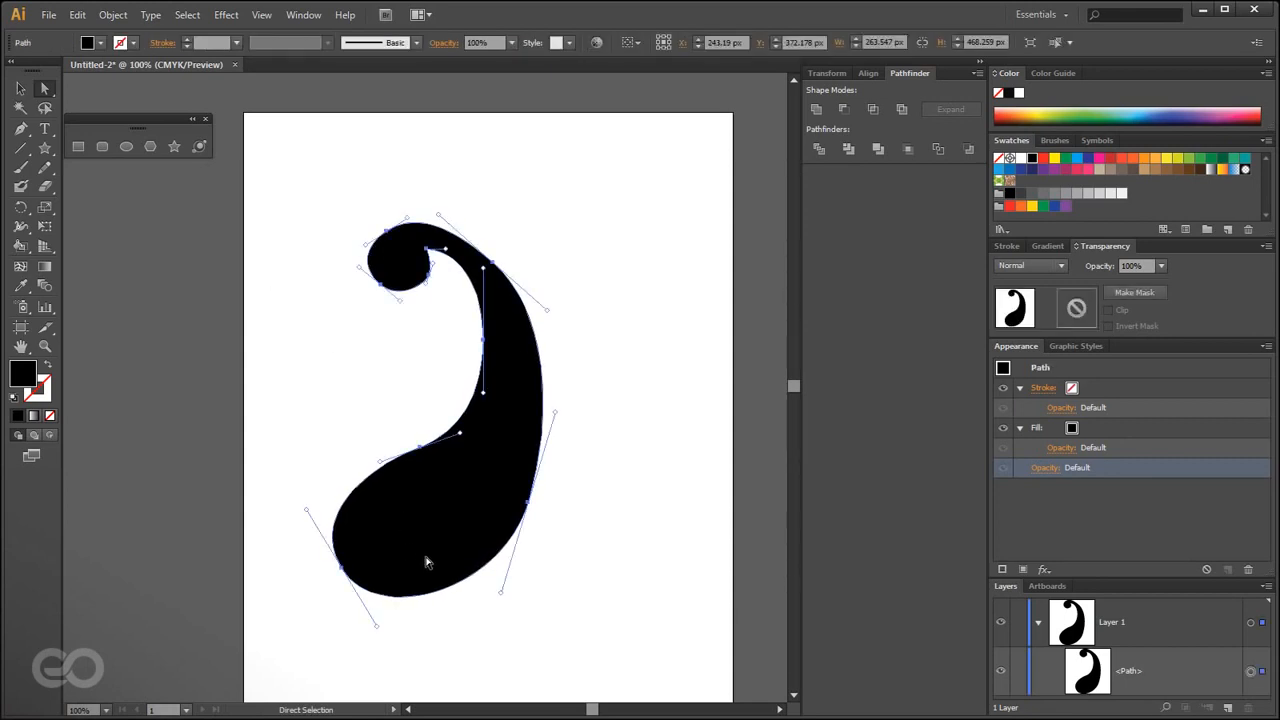
key(Delete)
click(21, 128)
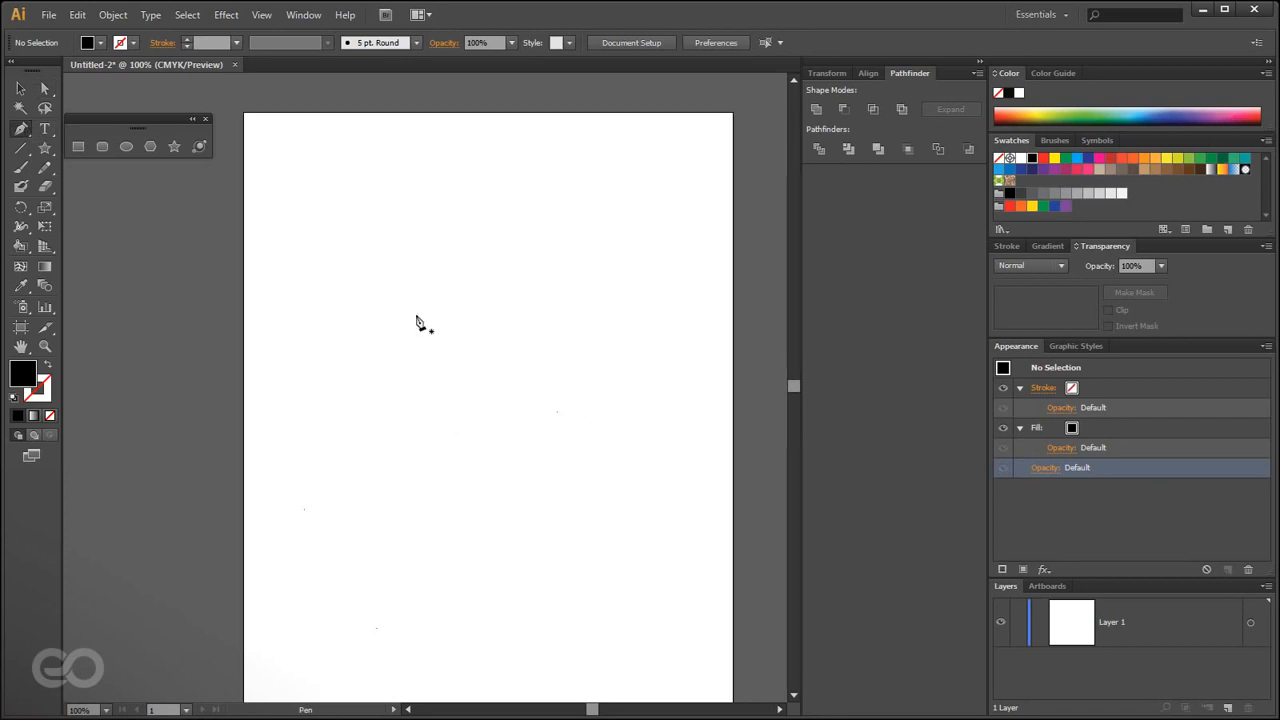
mouse_move(373, 301)
mouse_down()
mouse_move(349, 328)
mouse_move(336, 380)
mouse_up()
drag(394, 549, 529, 586)
drag(578, 502, 639, 342)
drag(600, 256, 439, 206)
drag(397, 197, 288, 227)
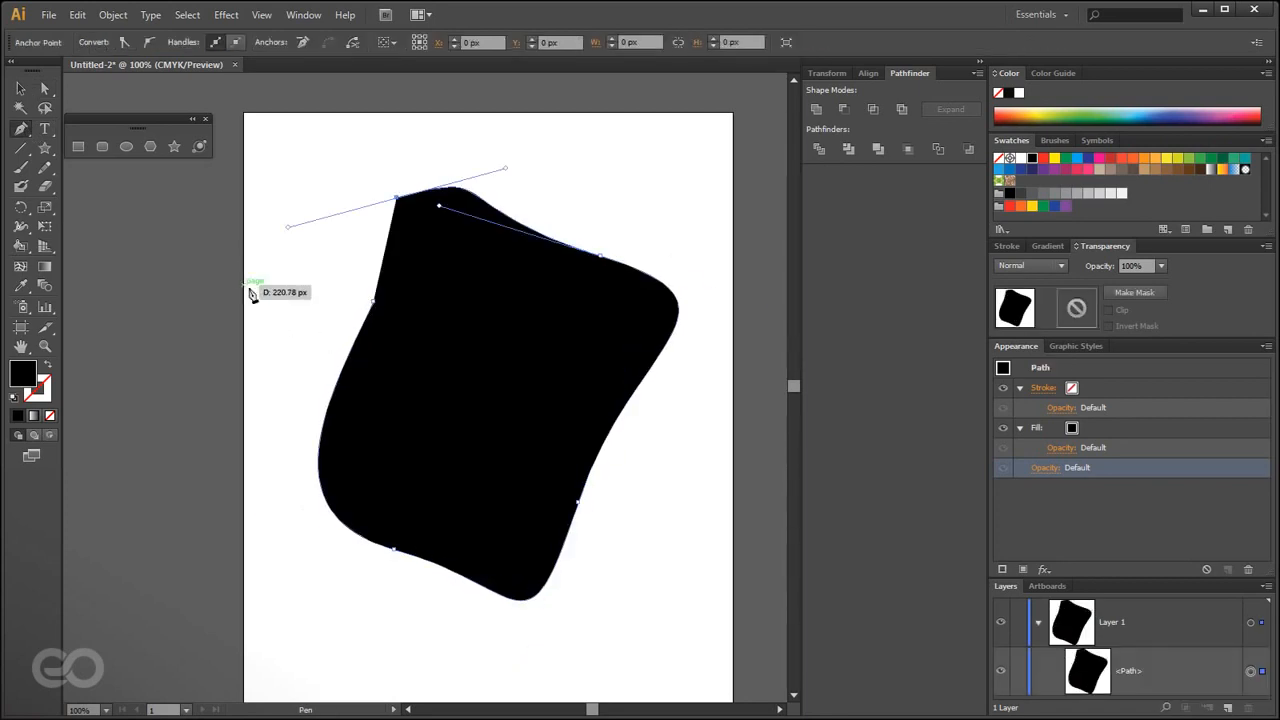
click(373, 301)
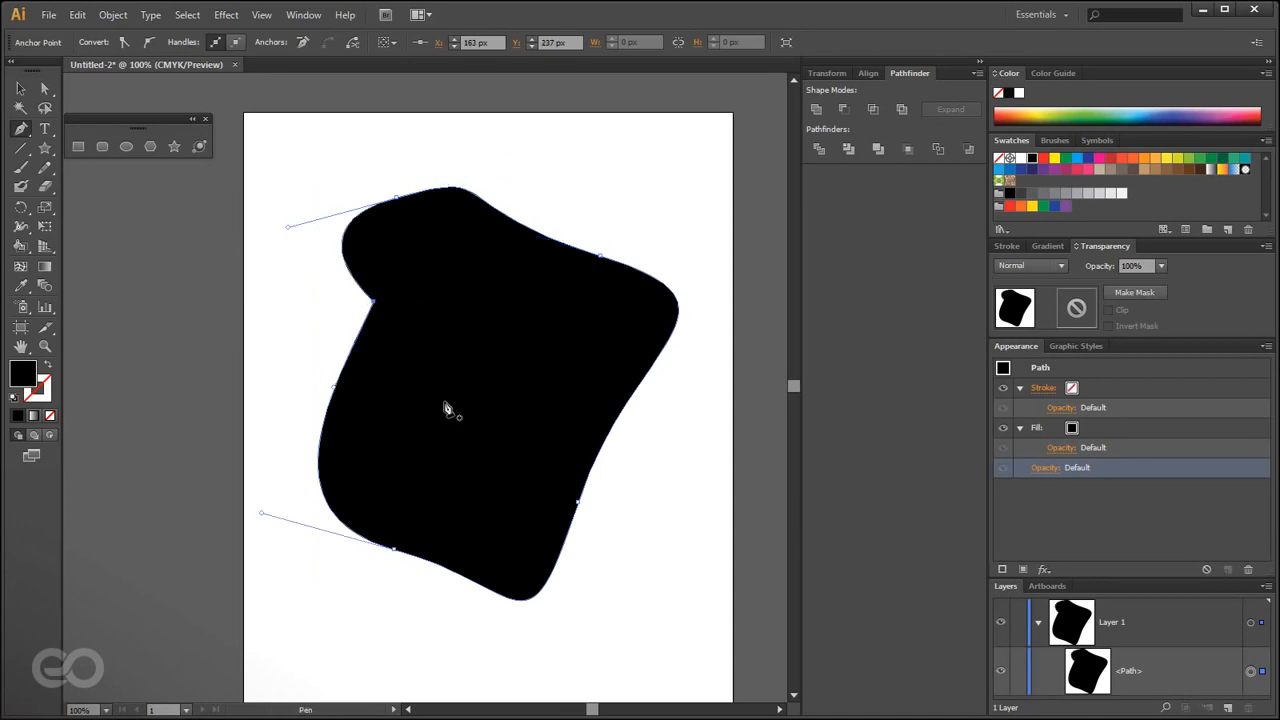
- Remove the anchor at the notch in the blob's left edge and add two new anchors along that edge
click(376, 306)
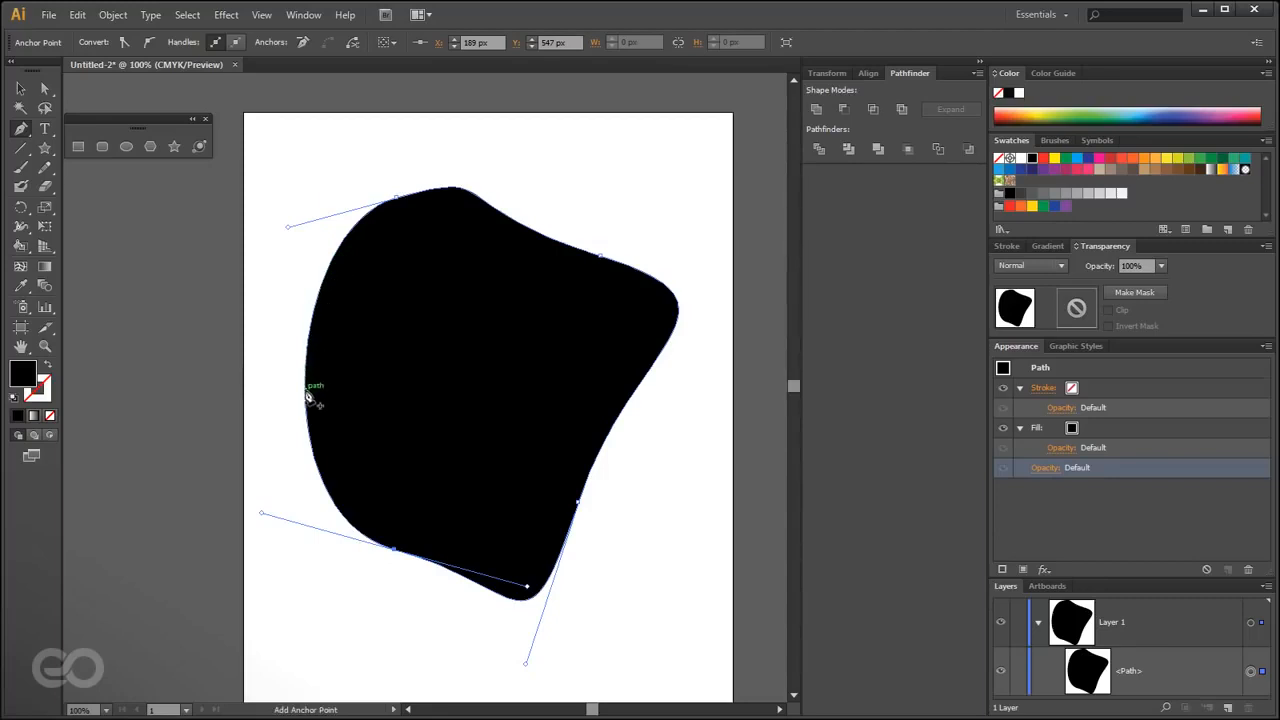
click(316, 314)
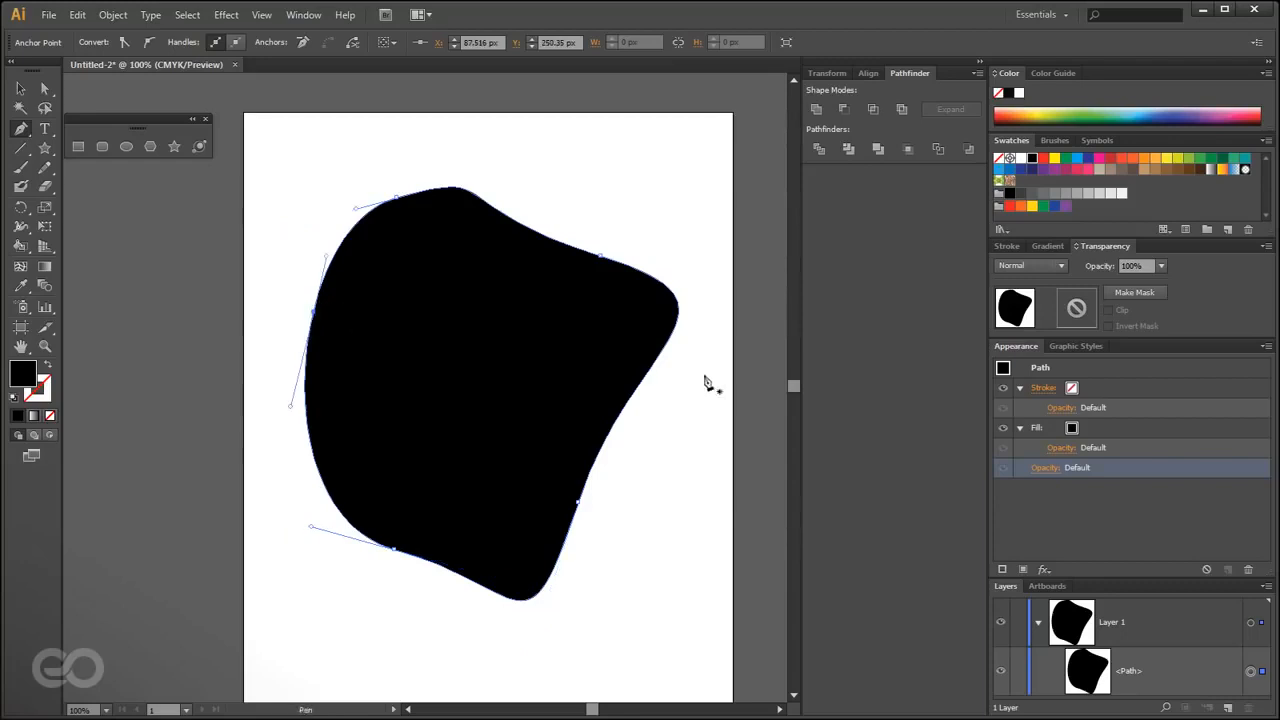
click(310, 435)
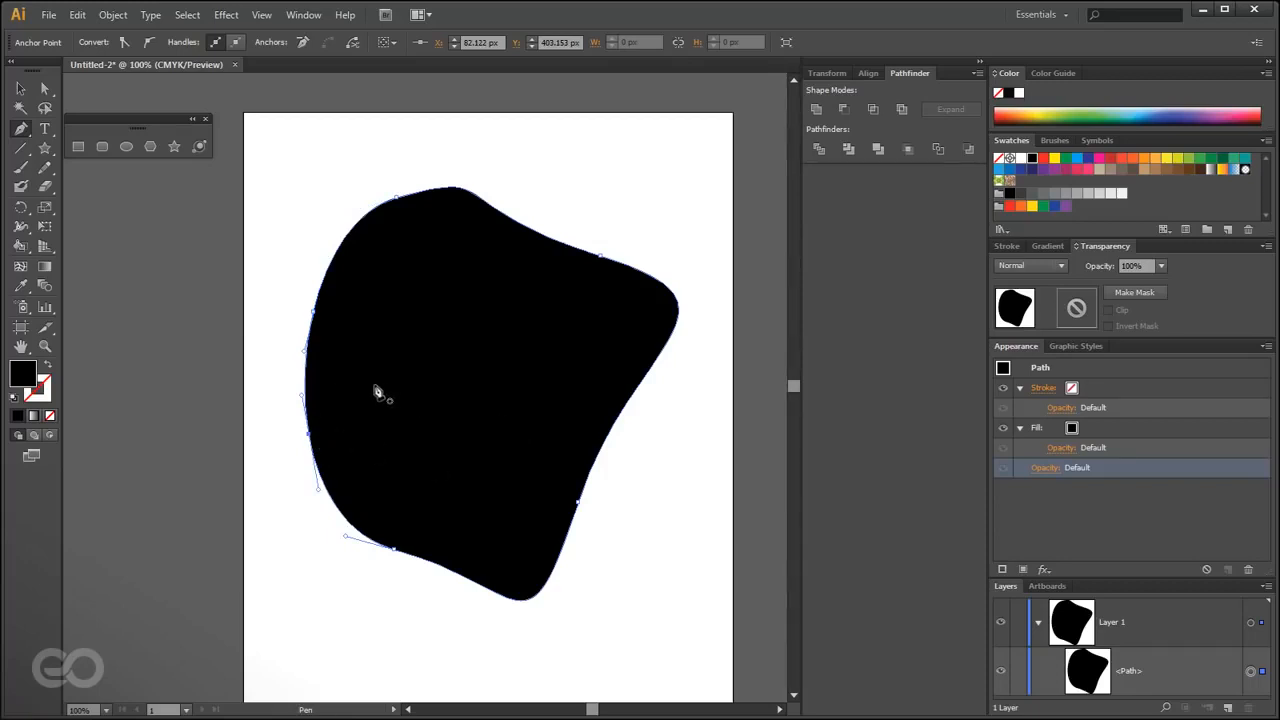
key(alt)
- Convert the blob's upper-left anchor to a corner point and back to a smooth point with the Convert Anchor Point tool
click(29, 132)
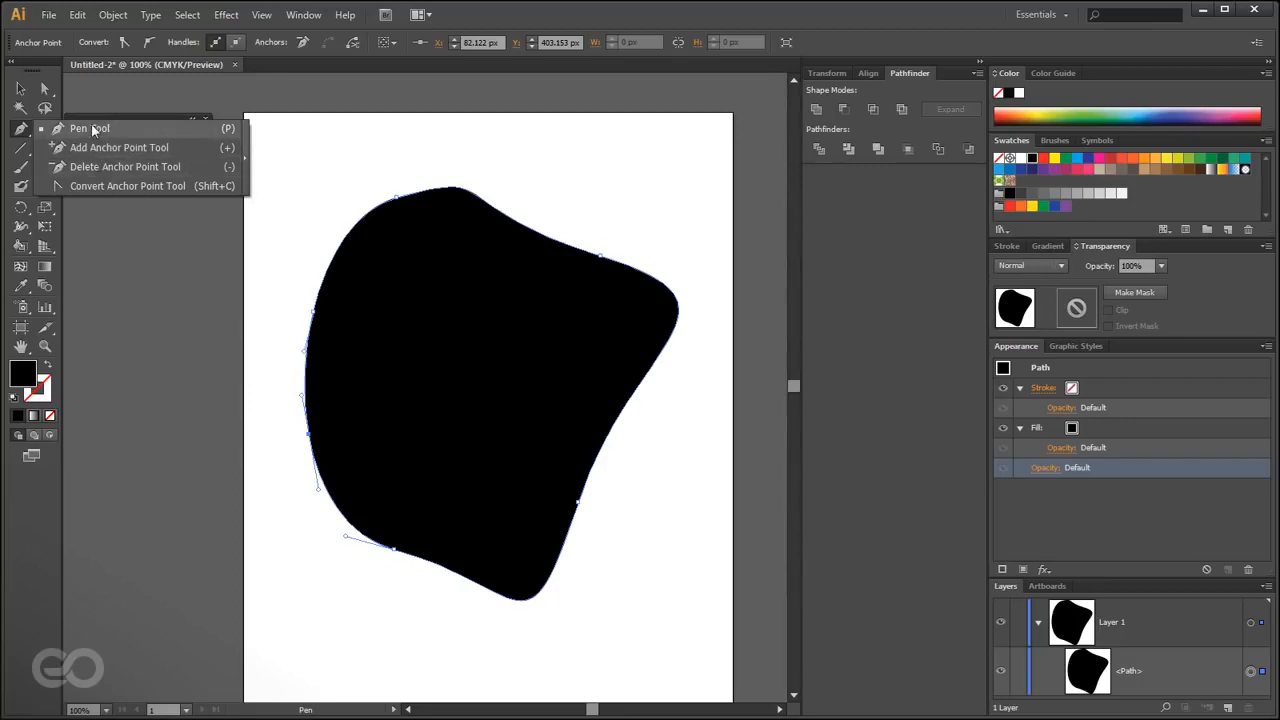
click(100, 186)
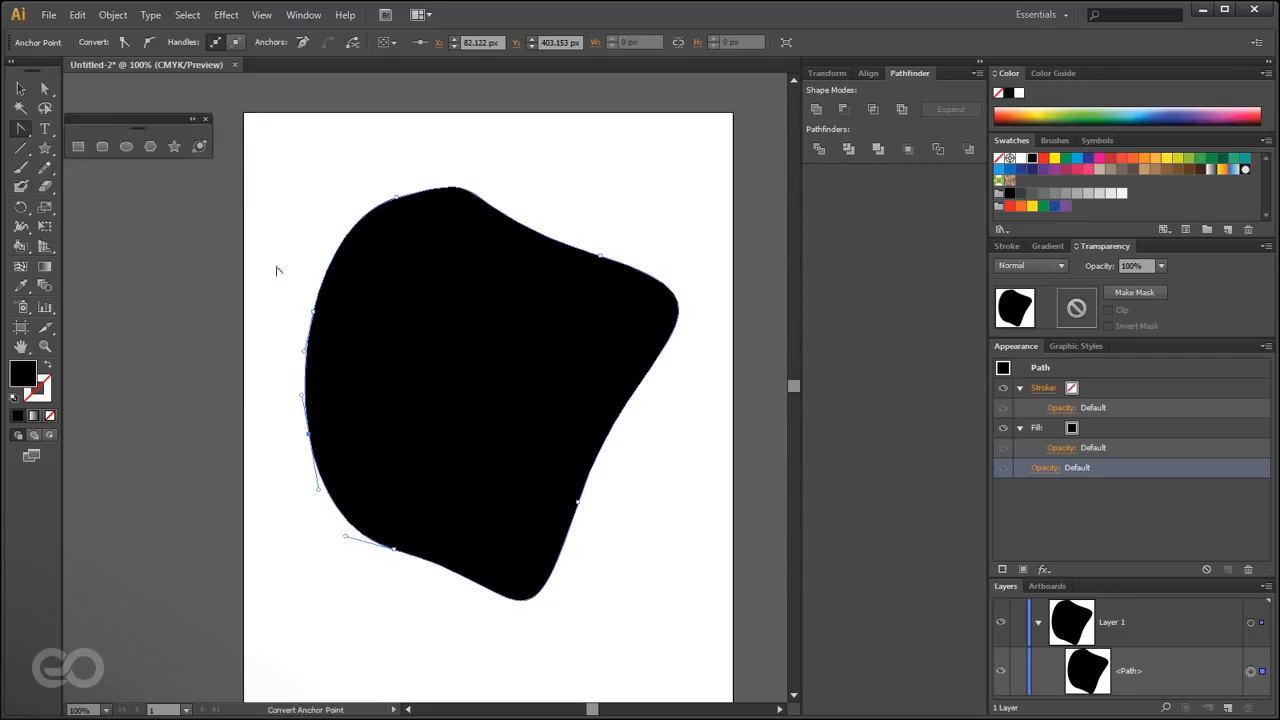
click(399, 198)
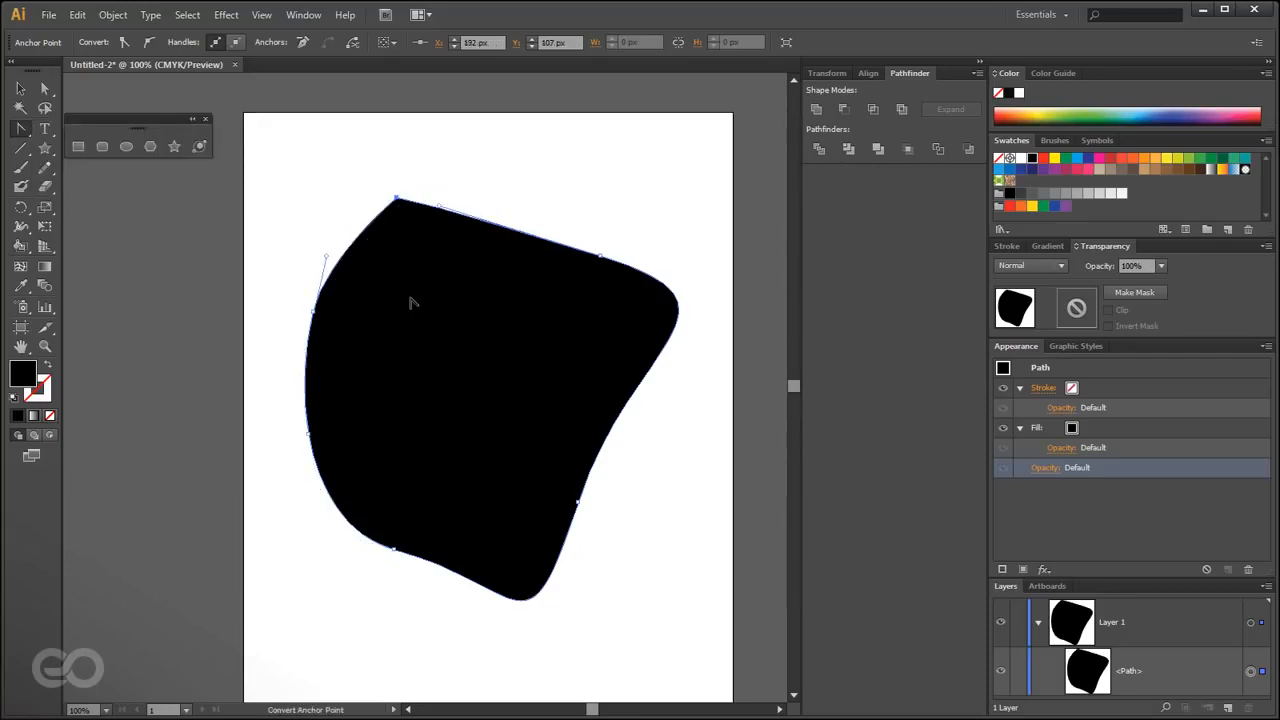
drag(398, 198, 336, 216)
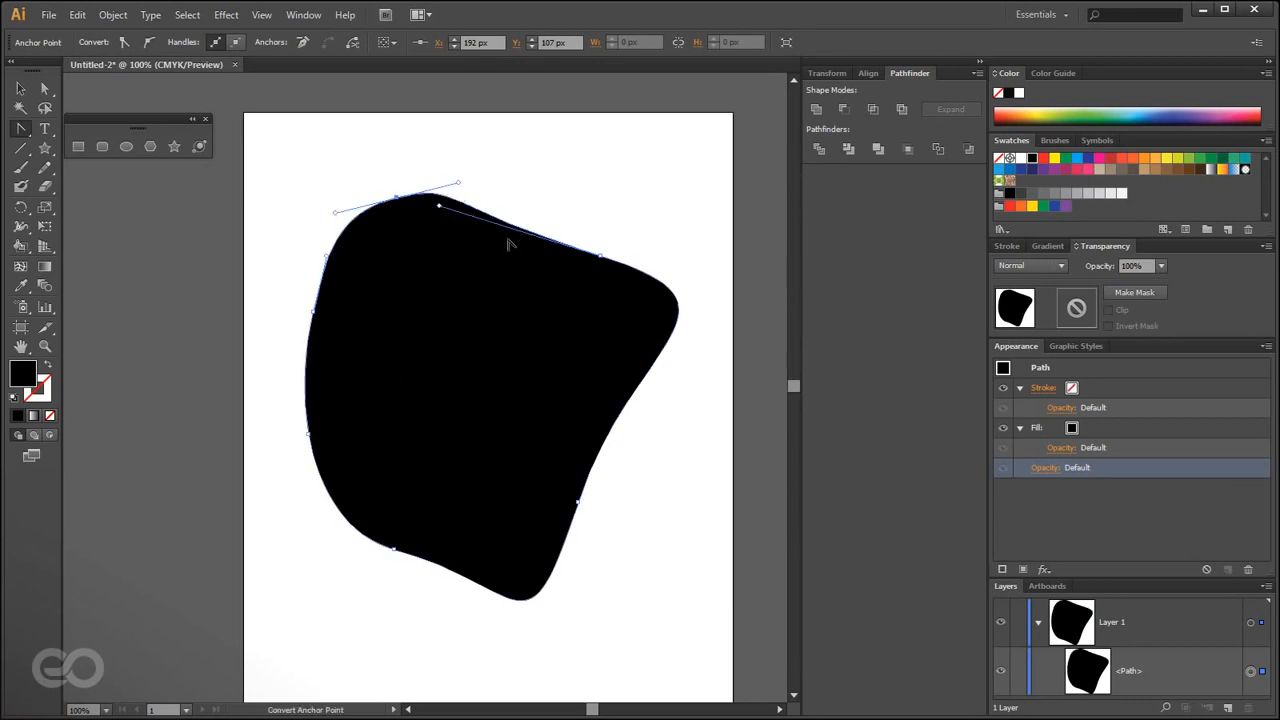
- Delete the whole blob shape from the artboard
click(21, 89)
click(205, 385)
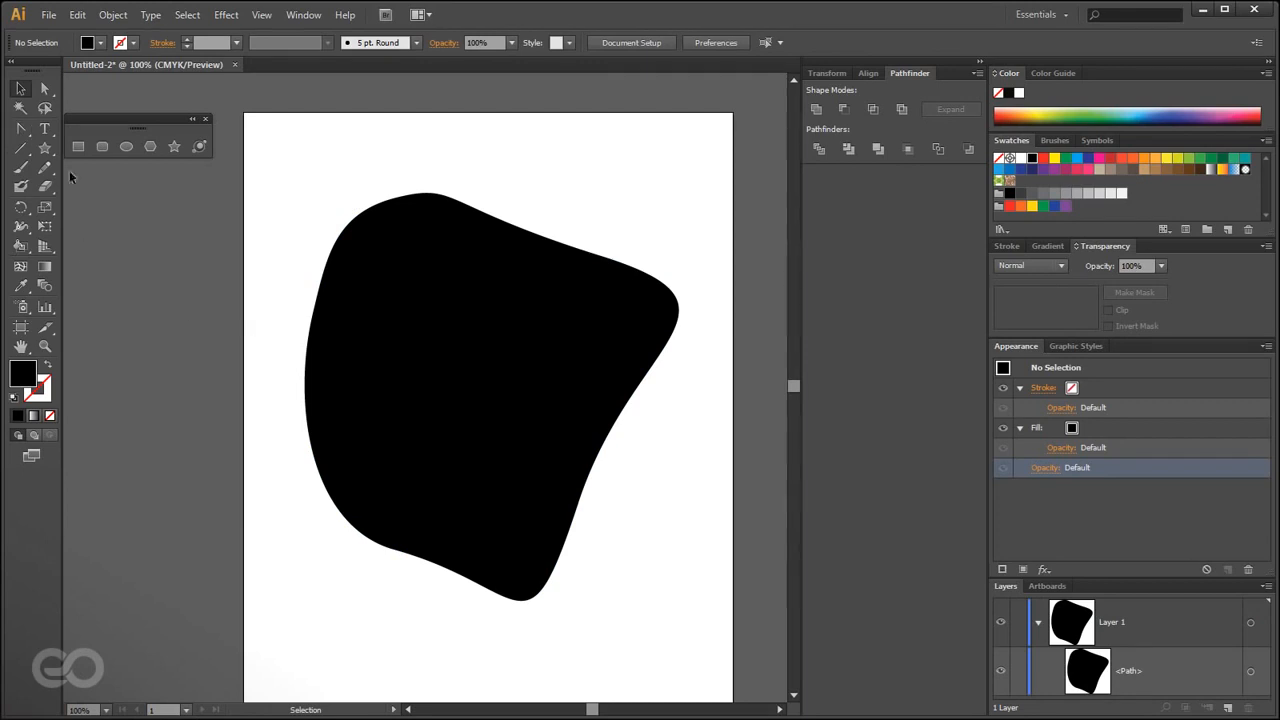
click(387, 381)
key(Delete)
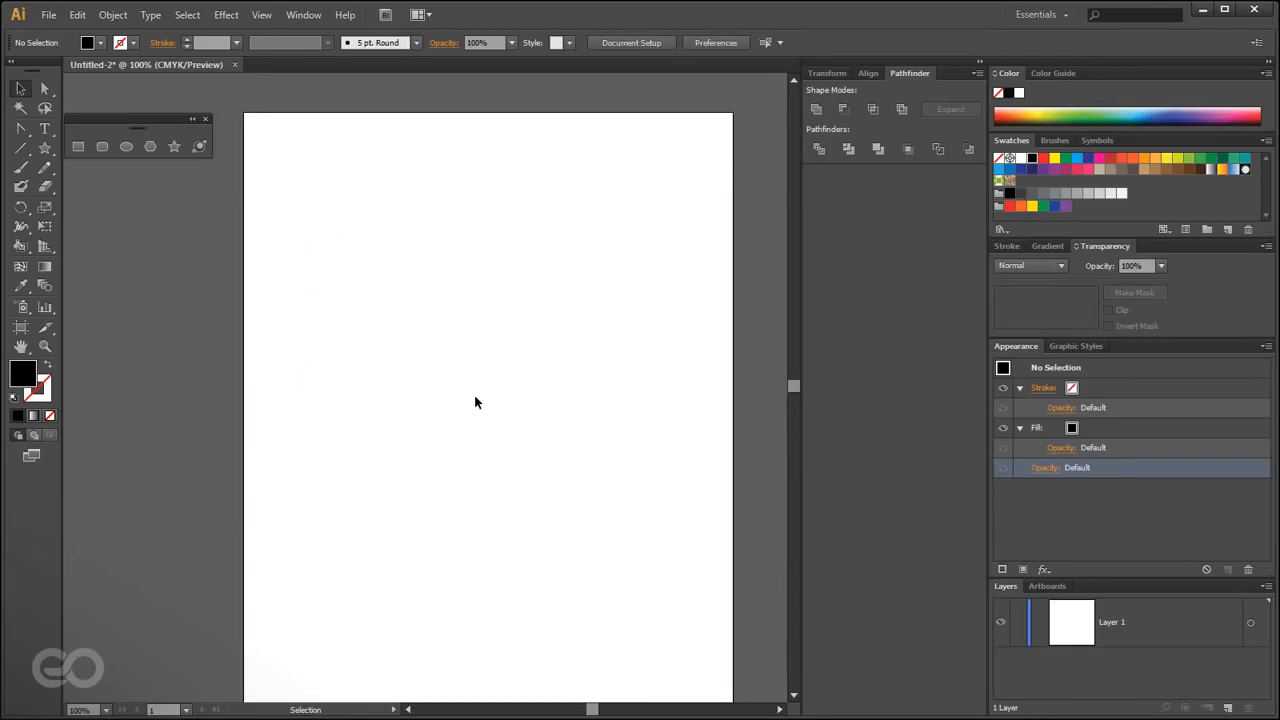
drag(21, 128, 103, 157)
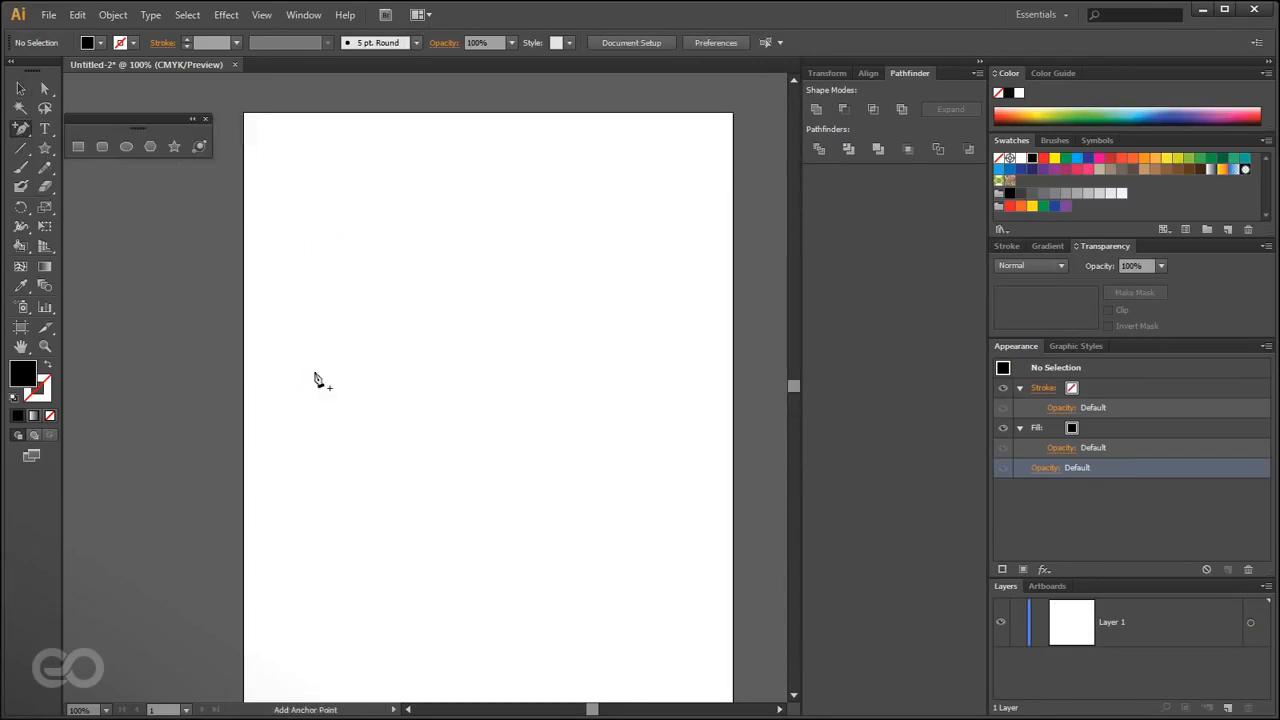
click(346, 466)
click(767, 388)
- Draw an open curved path about 163 px wide and 287 px high with the Pen tool, rising toward the upper right
drag(21, 128, 120, 128)
click(339, 612)
click(322, 462)
drag(455, 308, 517, 270)
- Remove the curved path's fill and give it a black 1 pt stroke
click(21, 88)
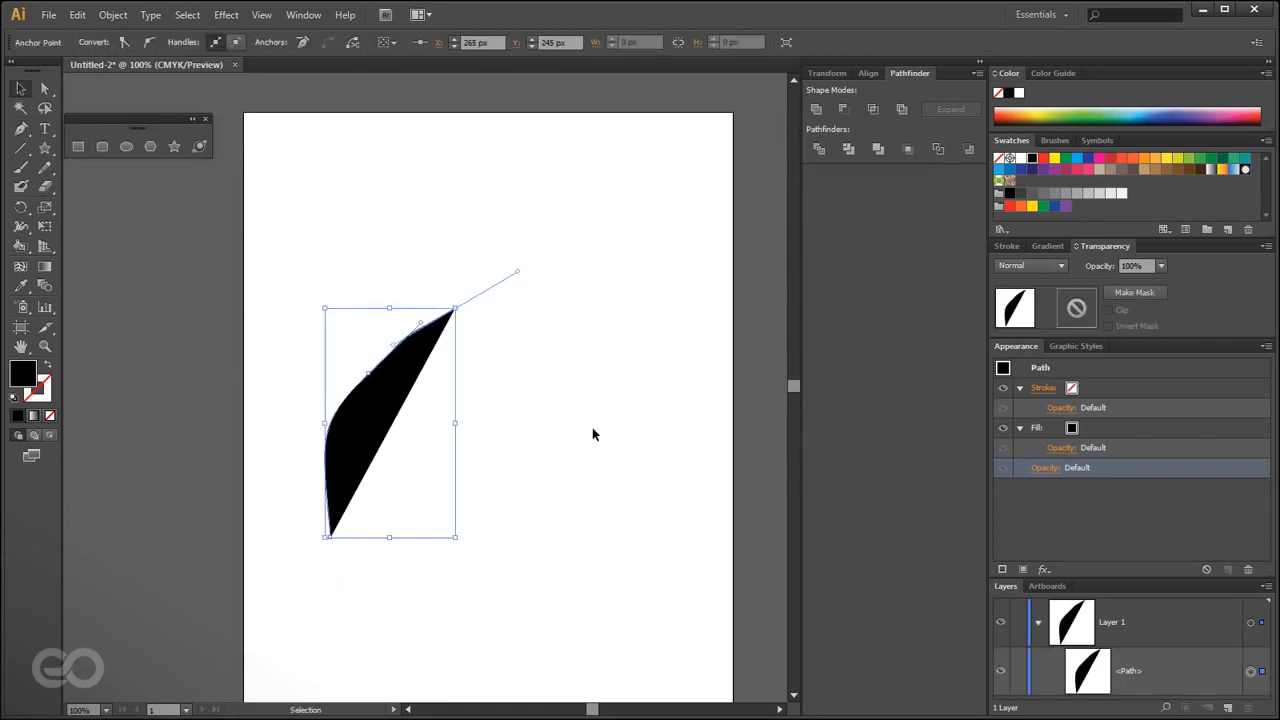
click(1147, 426)
click(1248, 569)
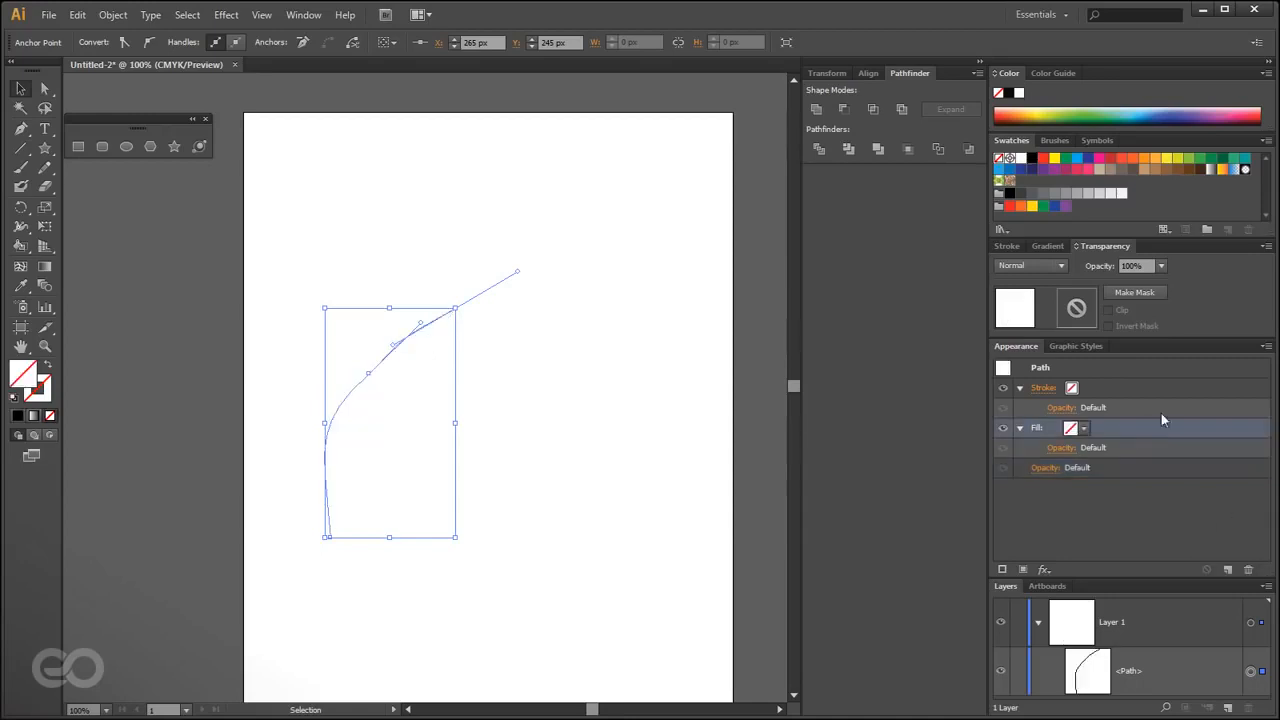
click(1153, 389)
click(1073, 388)
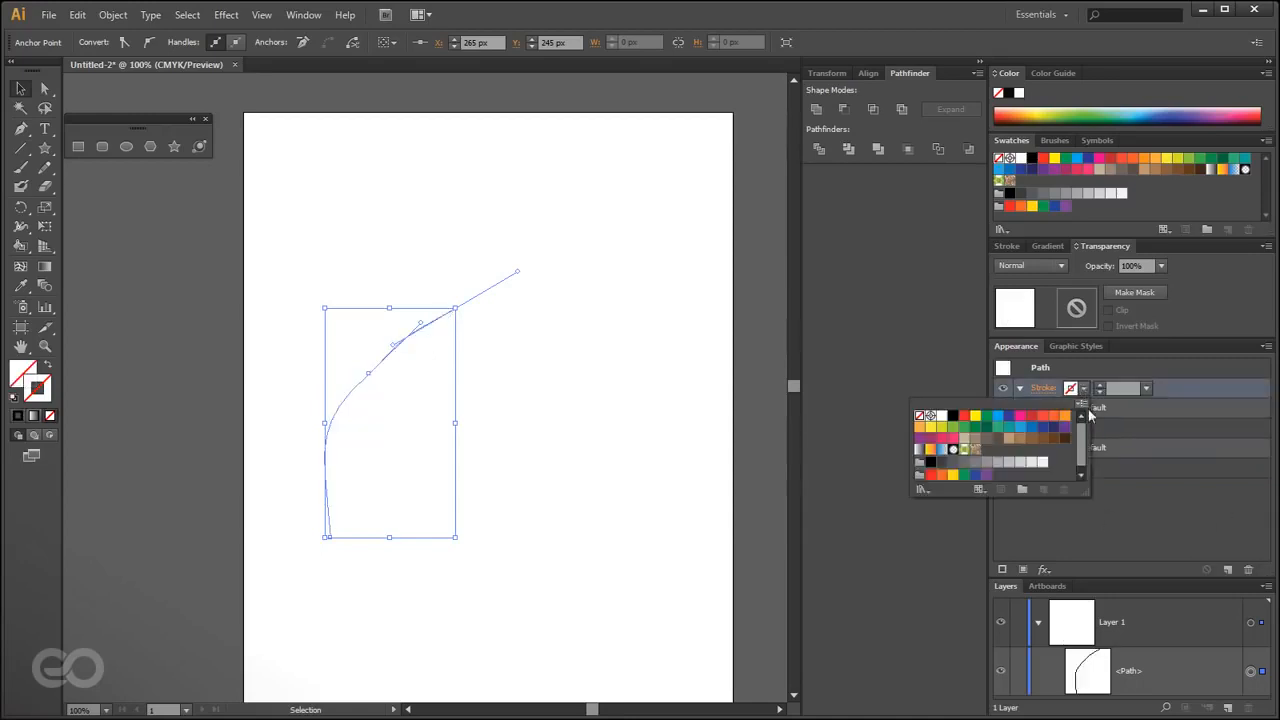
click(953, 416)
click(552, 556)
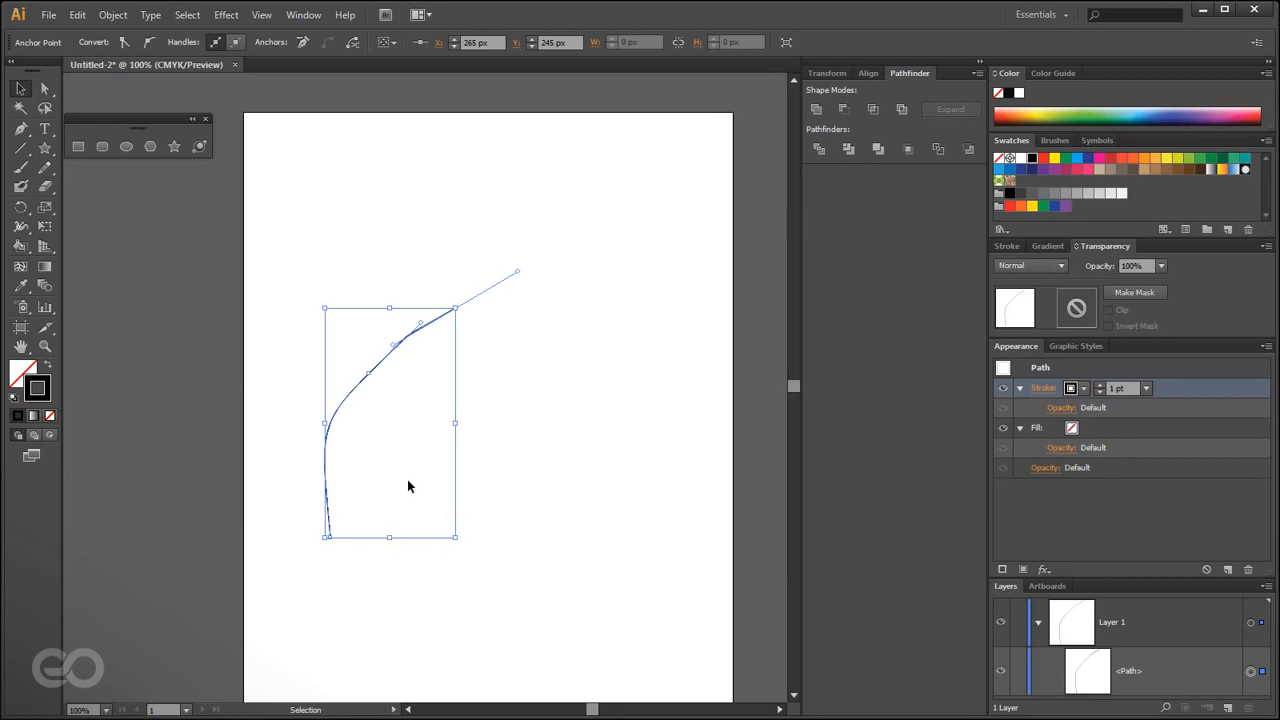
- Widen the curve's stroke at its middle anchor to about 31.78 pt with the Width tool
scroll(302, 431, up, 2)
click(266, 452)
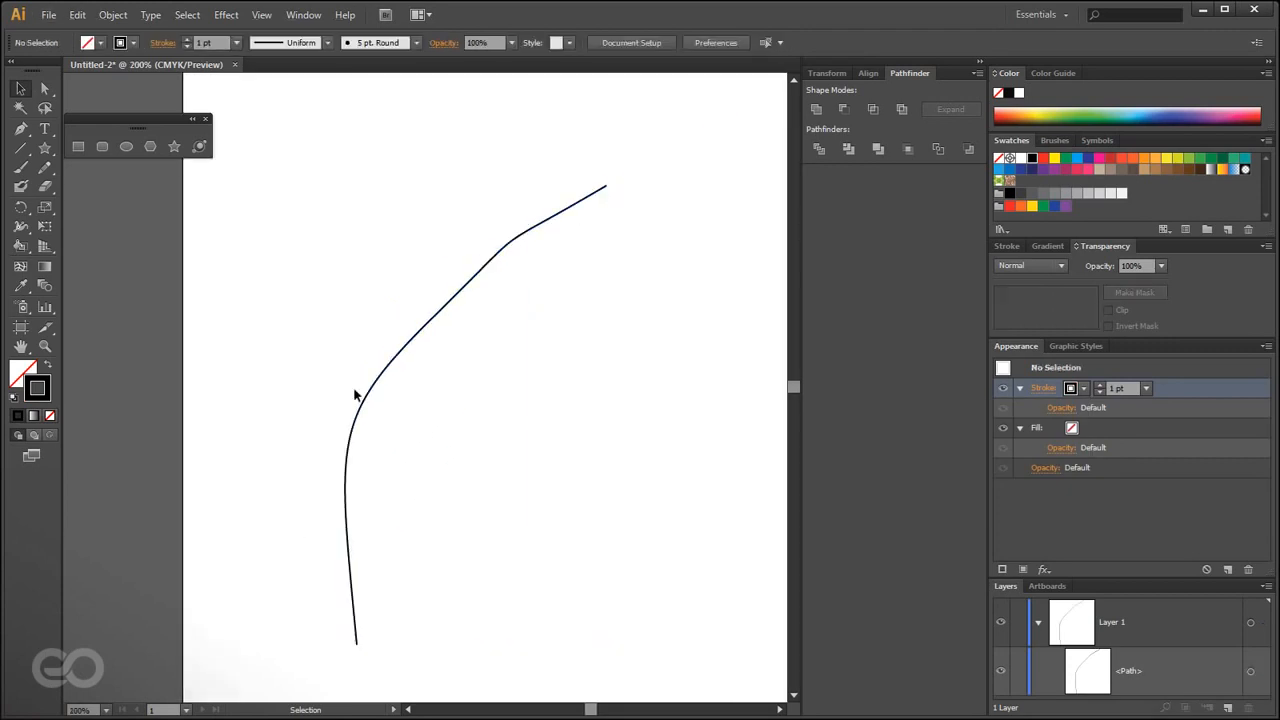
click(479, 277)
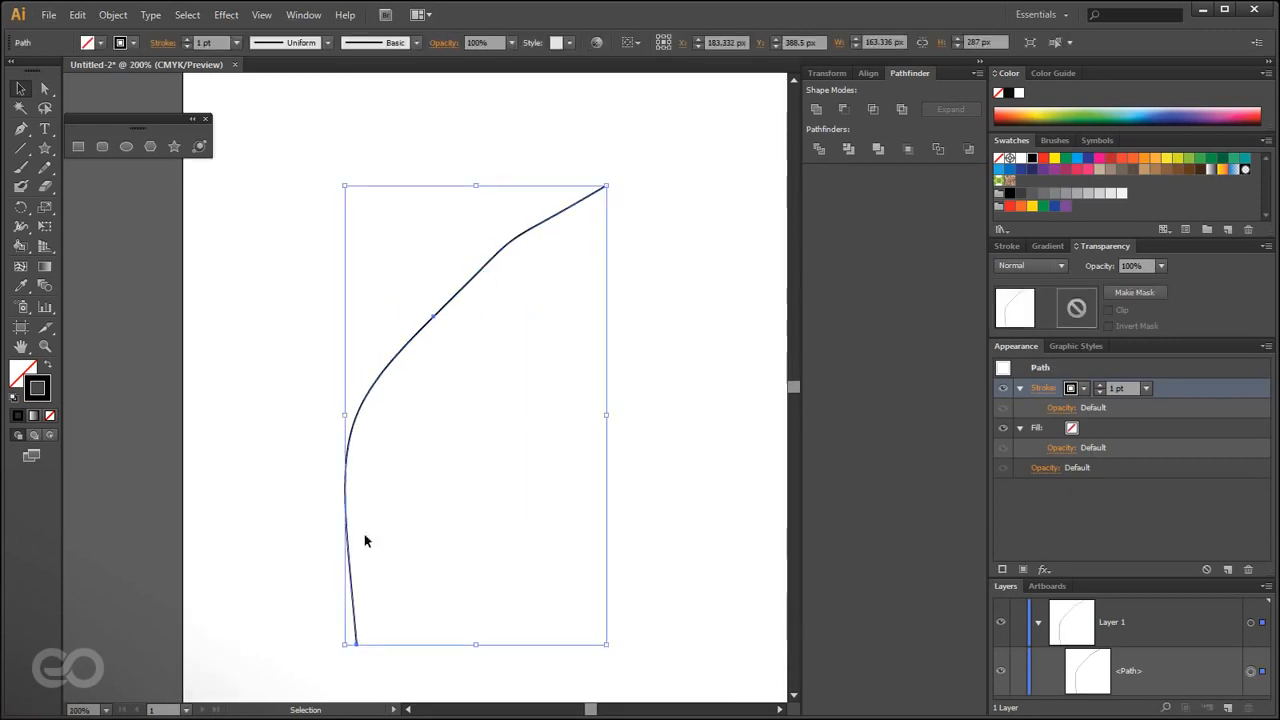
click(21, 226)
drag(433, 317, 453, 329)
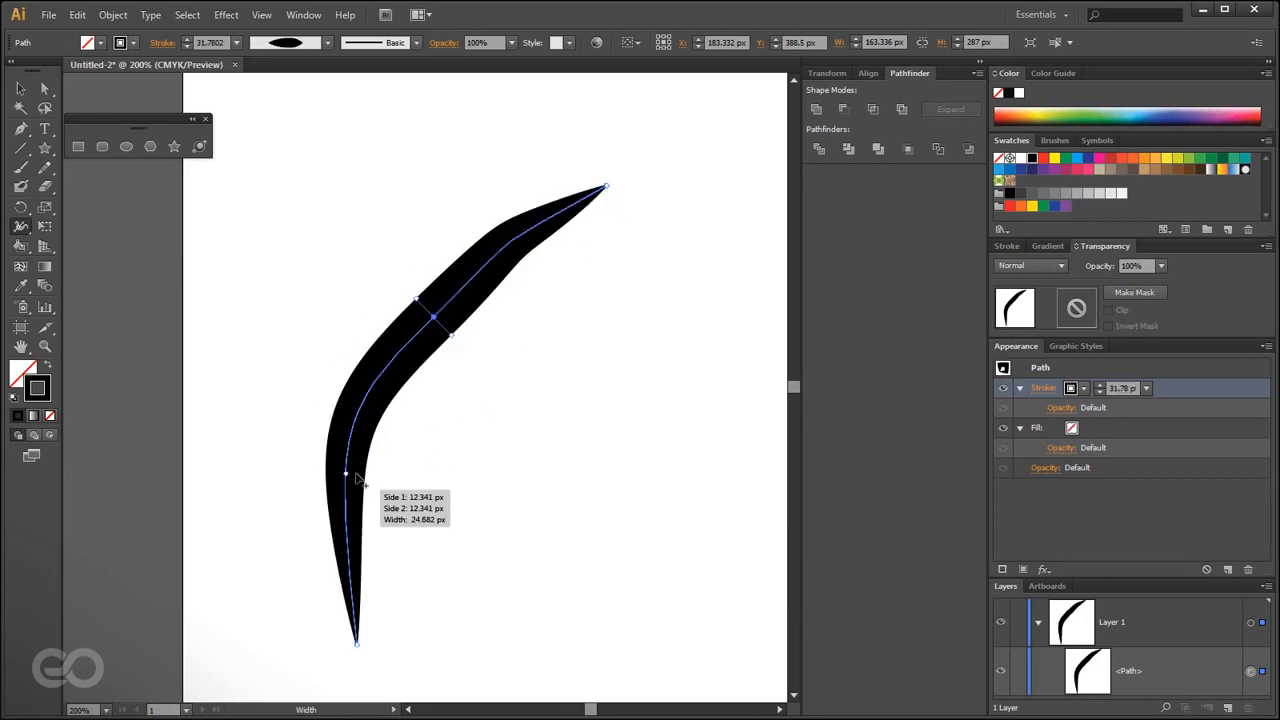
- Pinch the stroke to a thin width below and above the wide middle section, and deselect the path
mouse_move(346, 476)
mouse_down()
mouse_move(362, 477)
mouse_move(349, 481)
mouse_up()
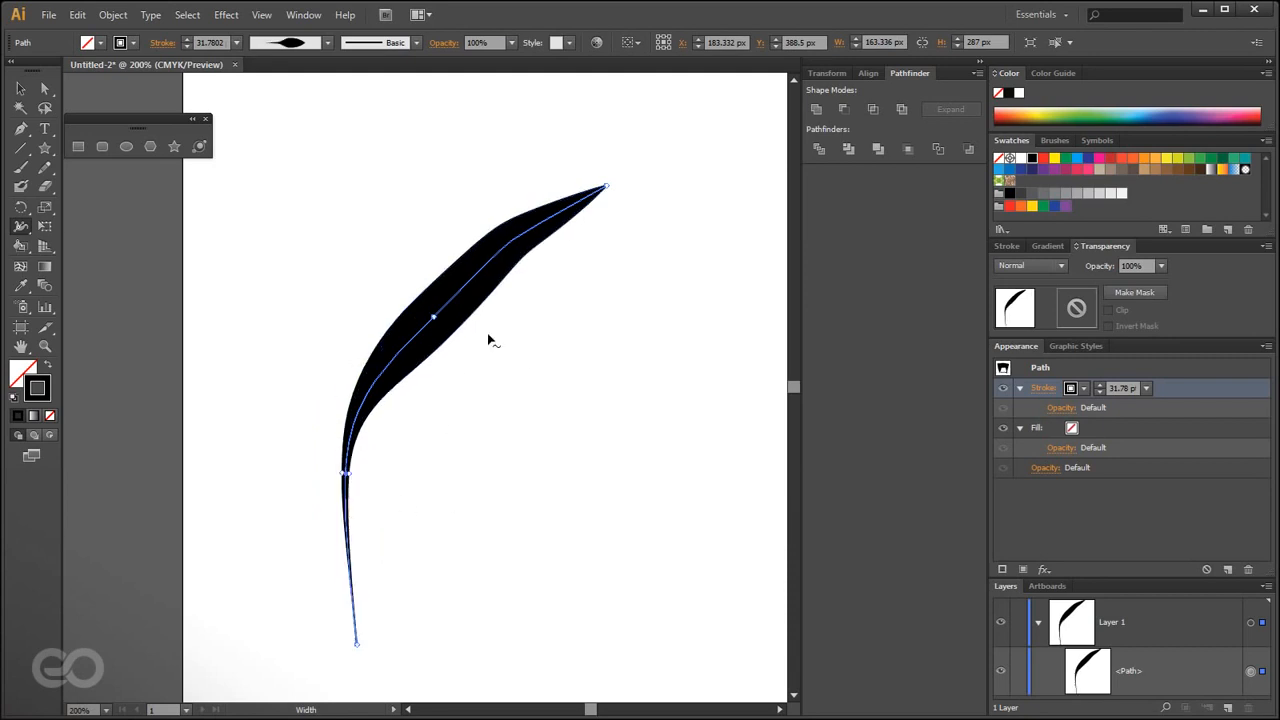
mouse_move(487, 264)
mouse_down()
mouse_move(502, 281)
mouse_move(486, 260)
mouse_up()
key(v)
click(209, 280)
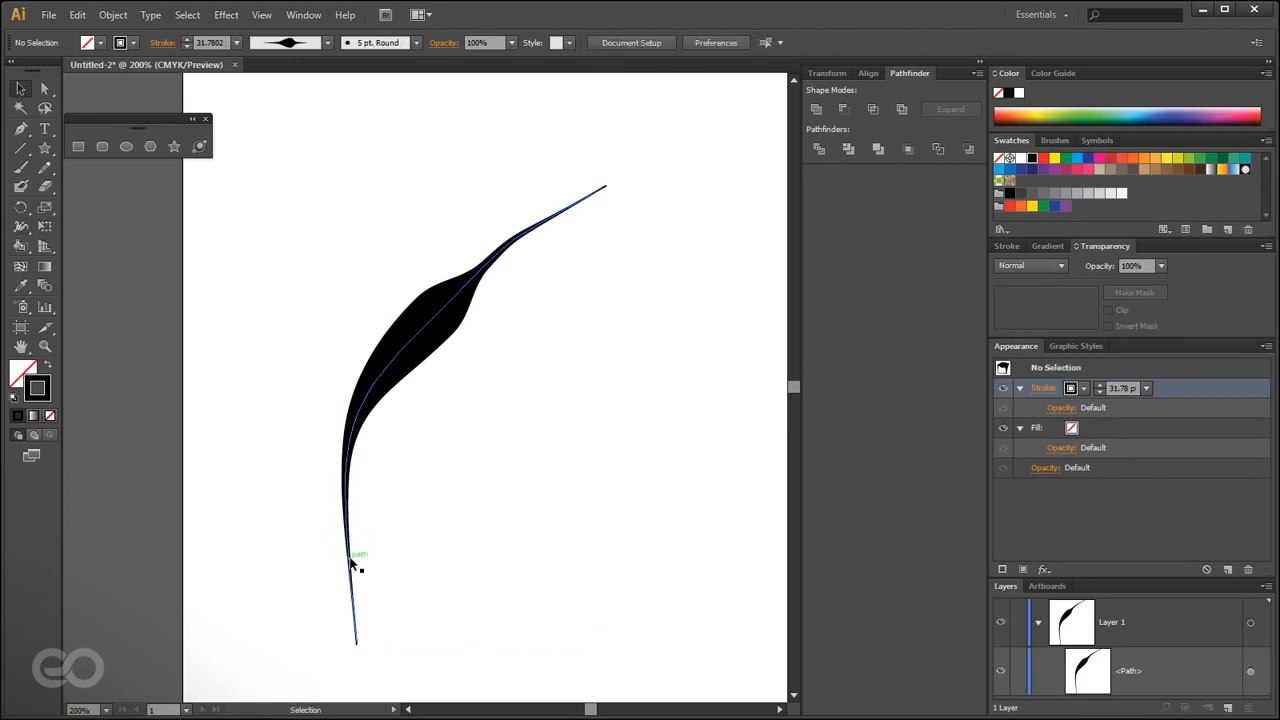
- Delete the variable-width curve from the artboard
scroll(343, 532, down, 1)
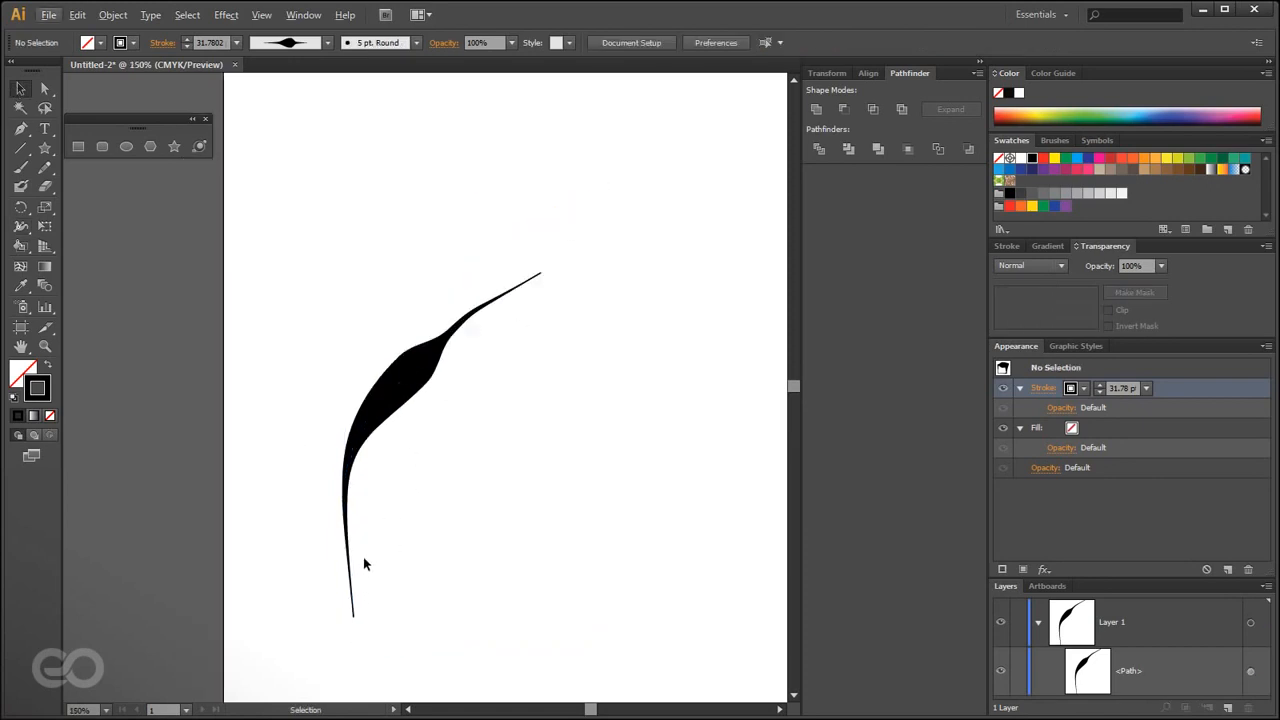
click(409, 373)
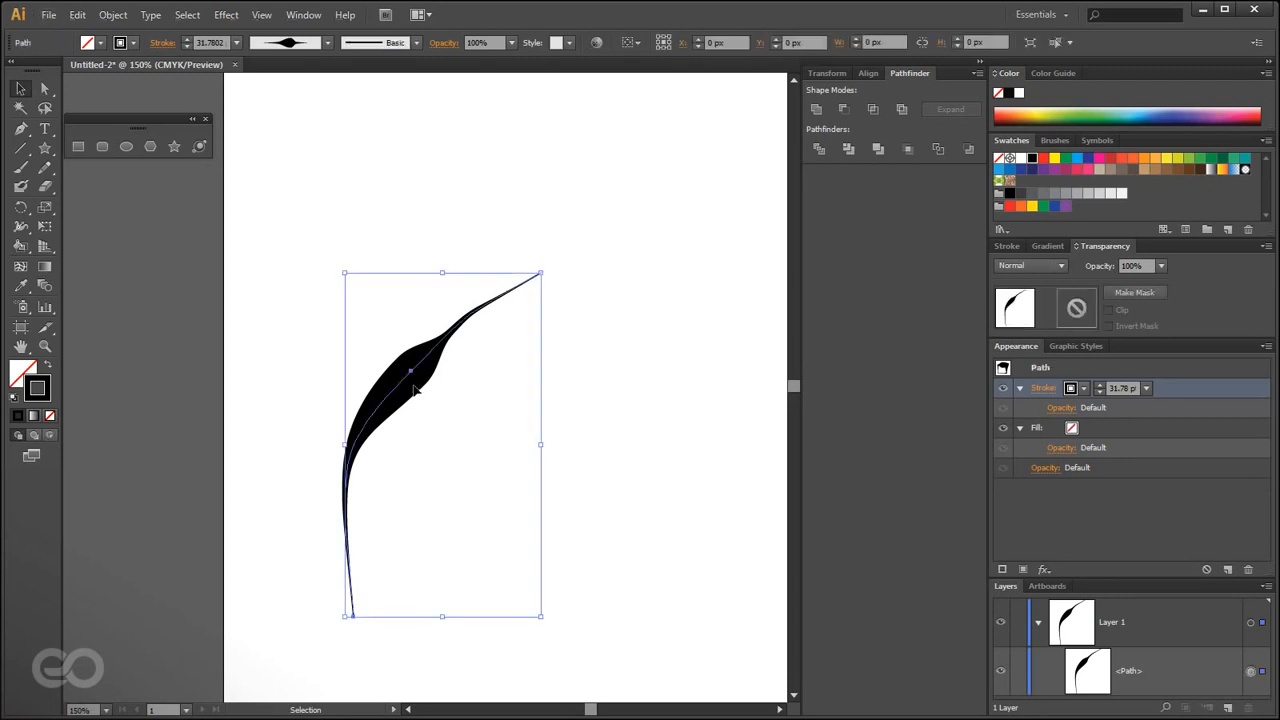
key(Delete)
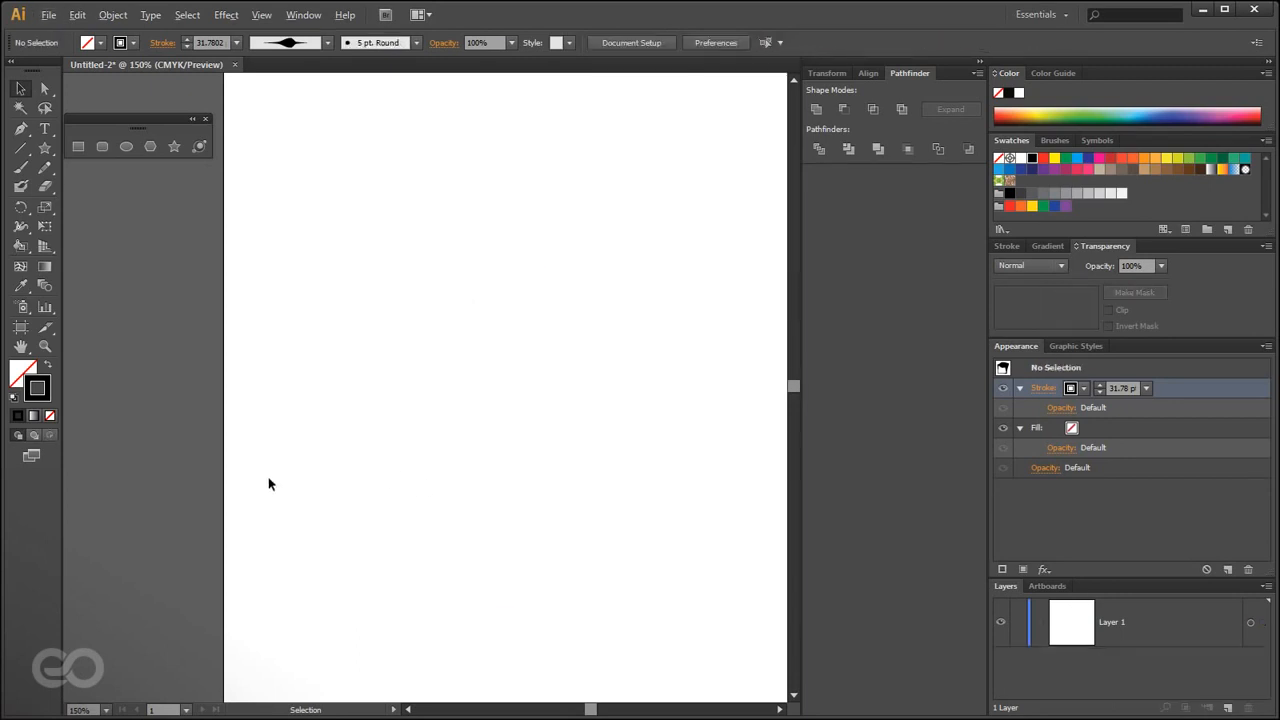
scroll(263, 483, down, 1)
drag(482, 574, 447, 503)
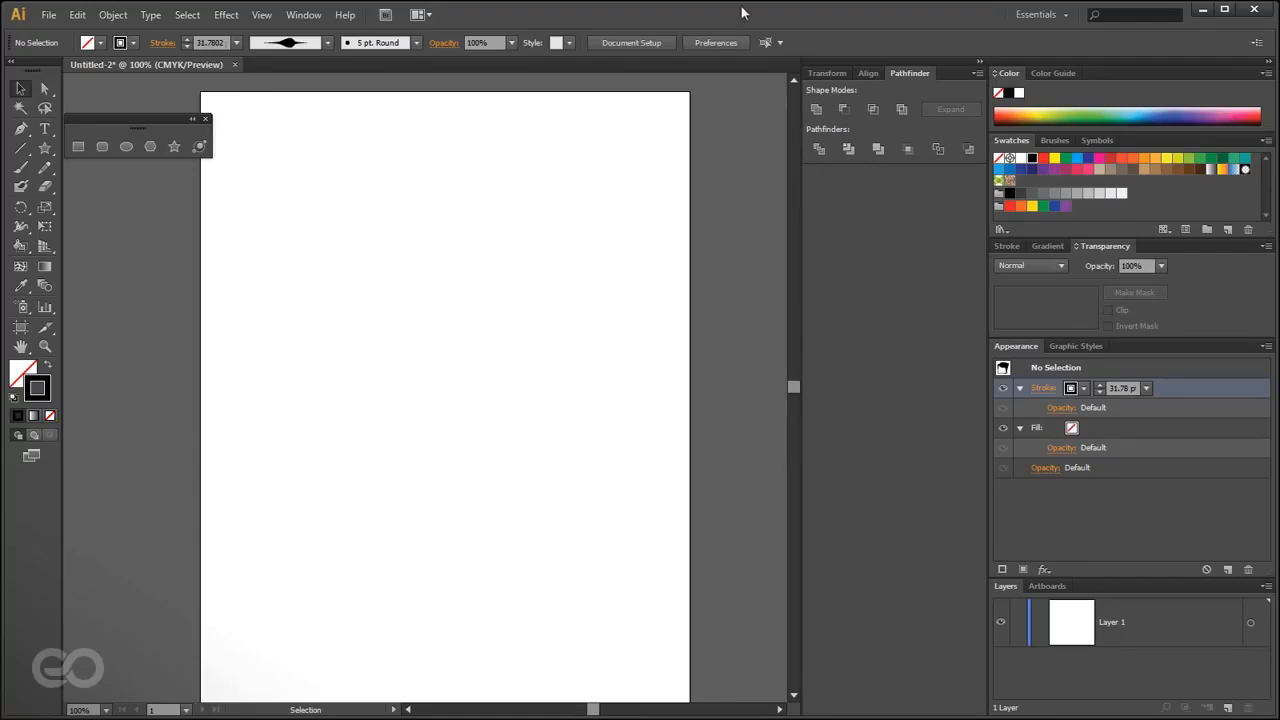
- Close the current document without saving its changes and start setting up a new document
click(234, 64)
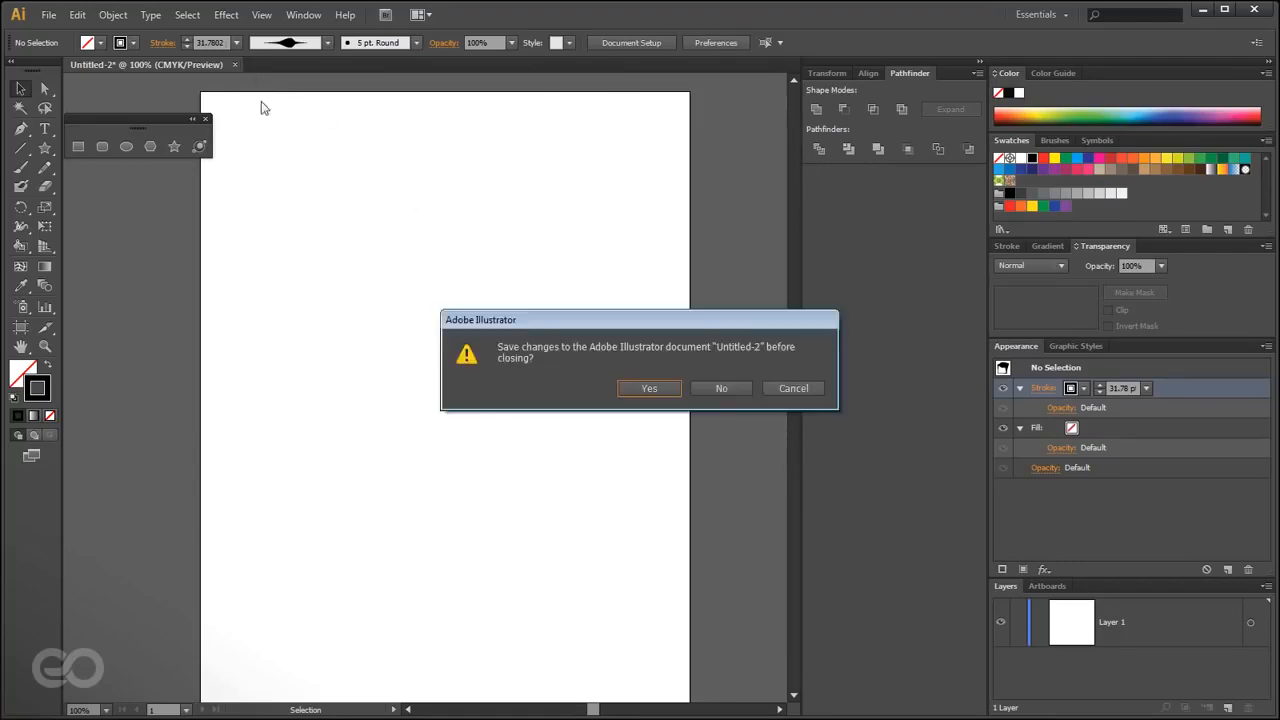
click(720, 389)
click(48, 15)
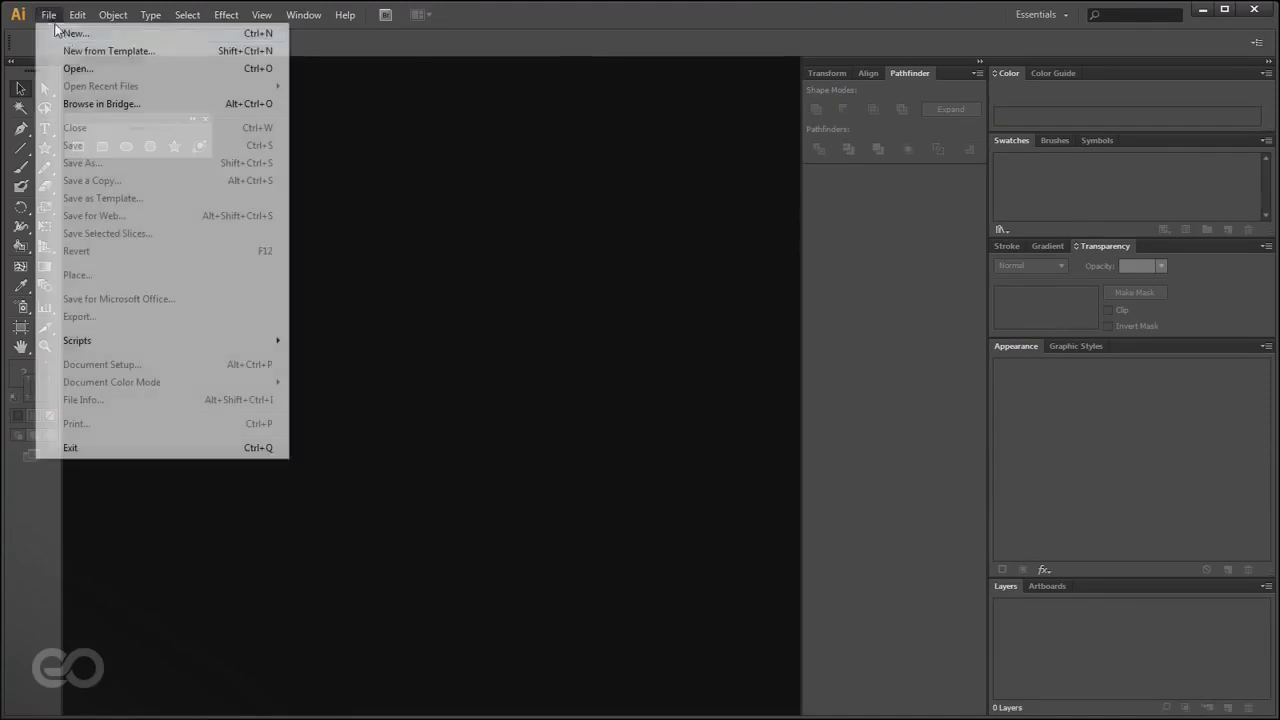
click(77, 33)
drag(626, 178, 480, 127)
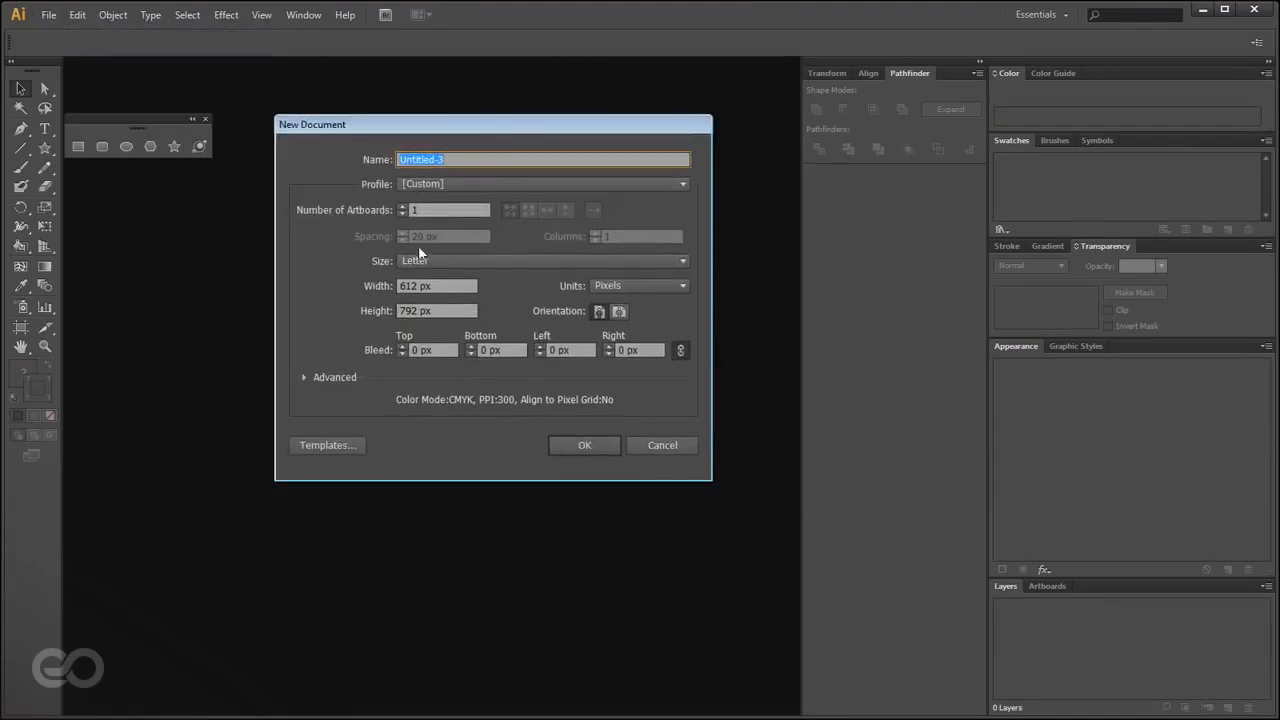
click(460, 163)
double_click(469, 159)
- Set the new document to the Print profile with A4 size and units in inches
click(433, 185)
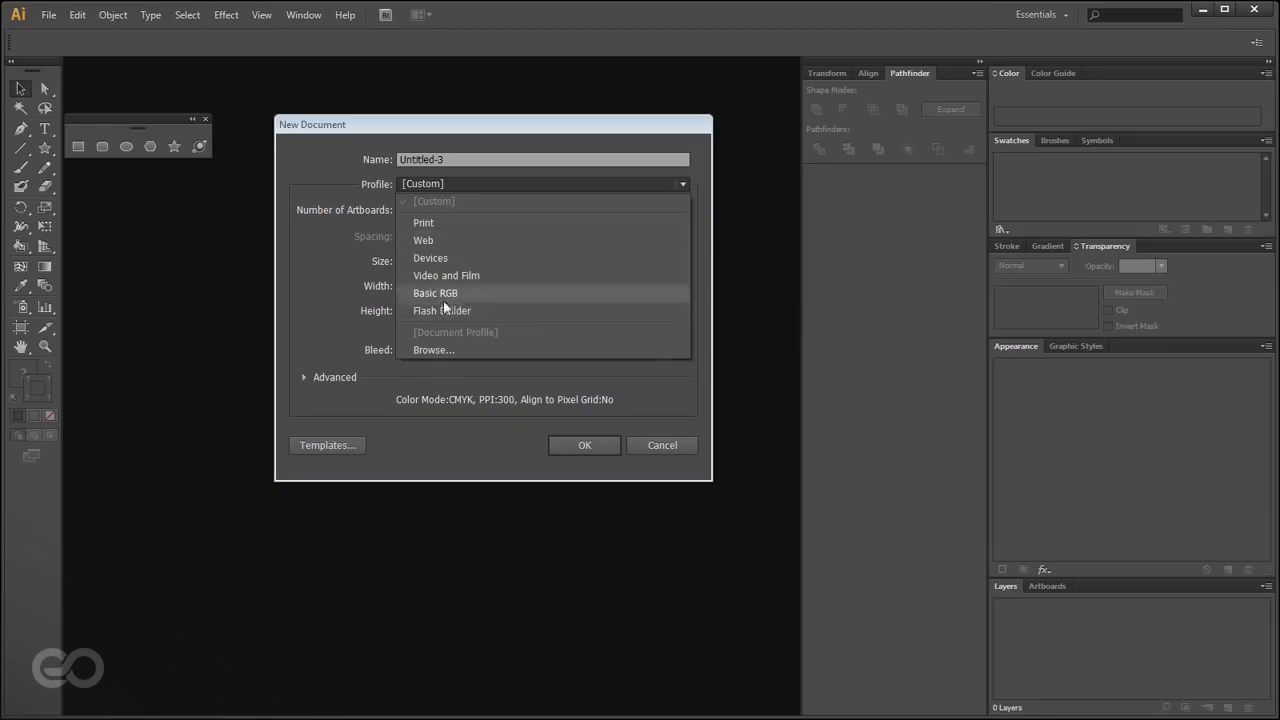
click(440, 224)
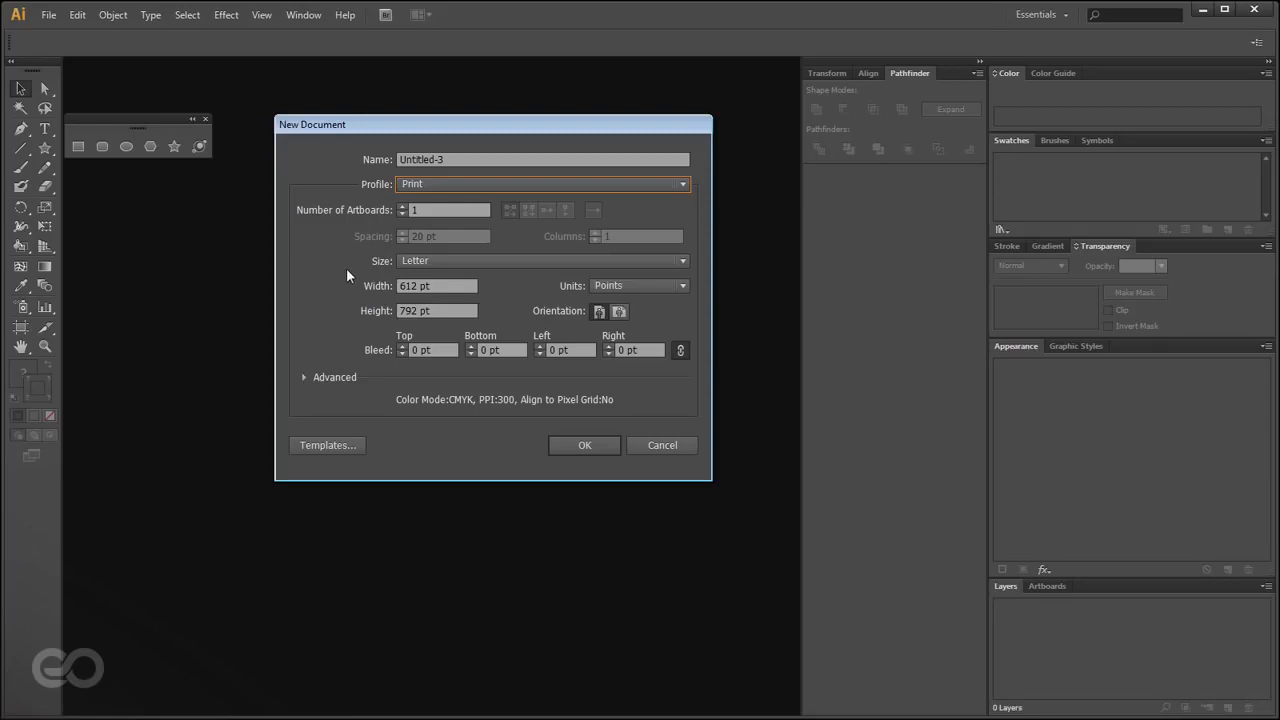
click(422, 260)
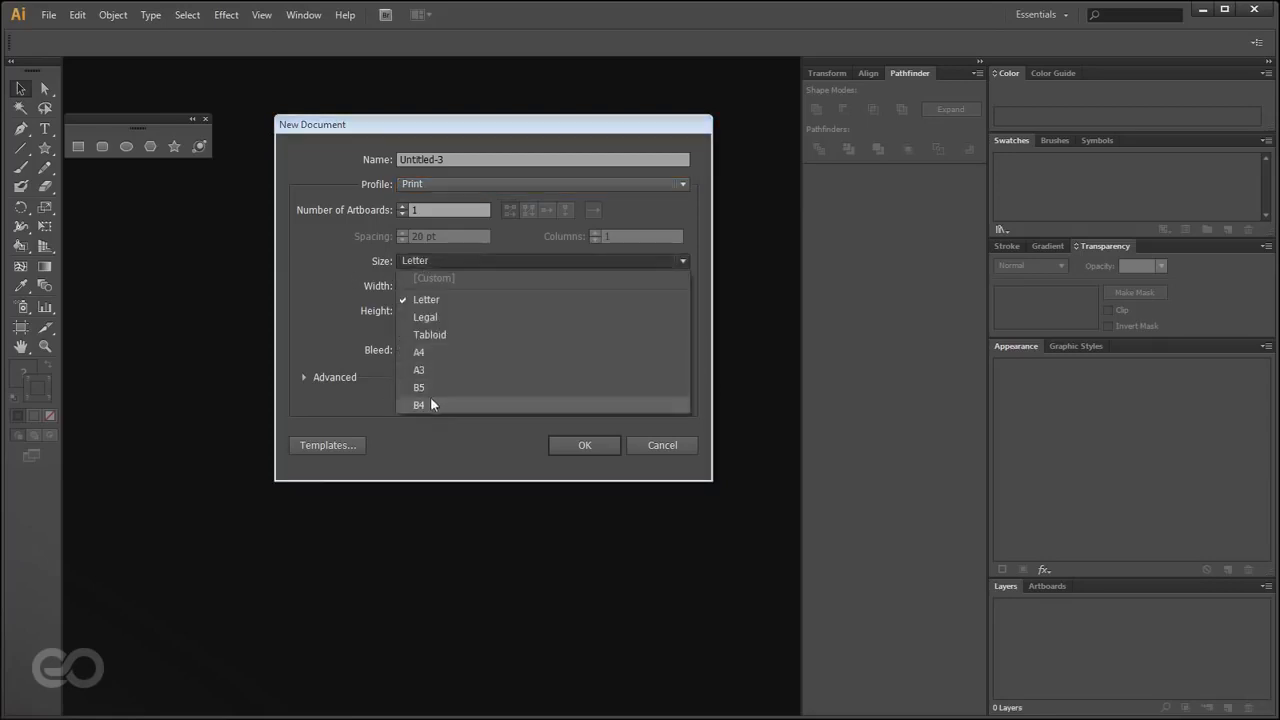
click(432, 353)
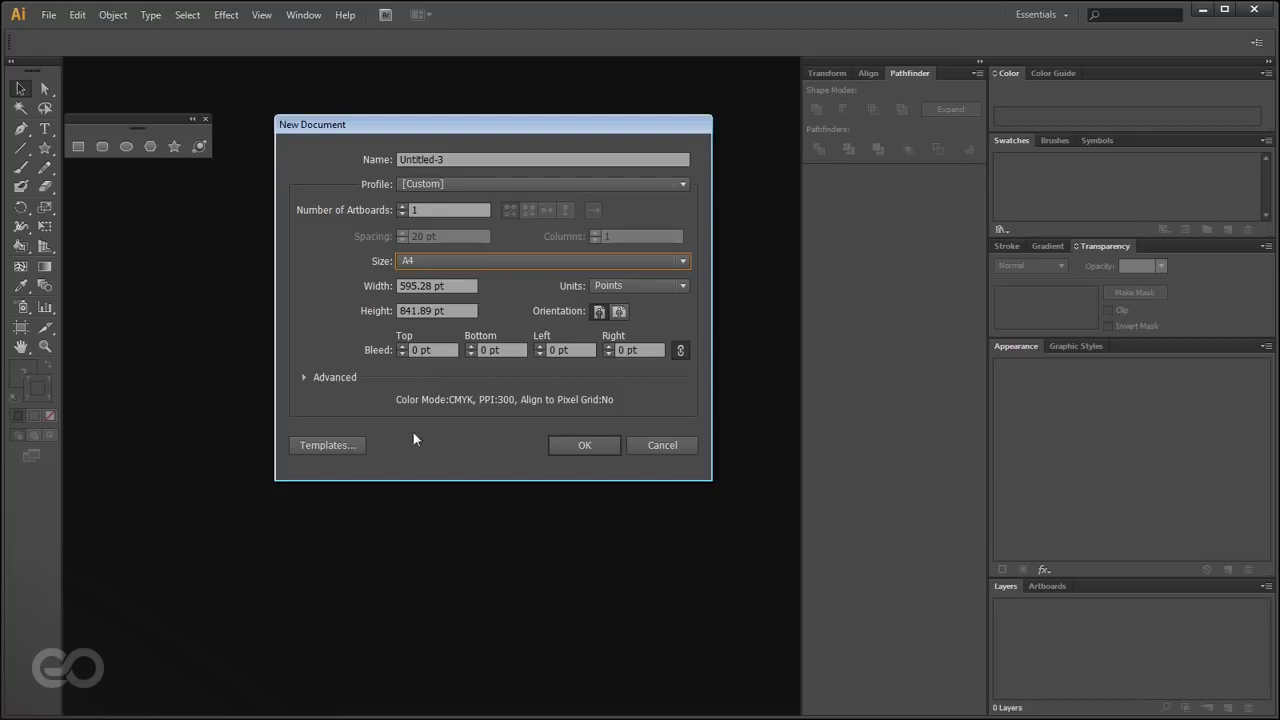
click(608, 286)
click(624, 341)
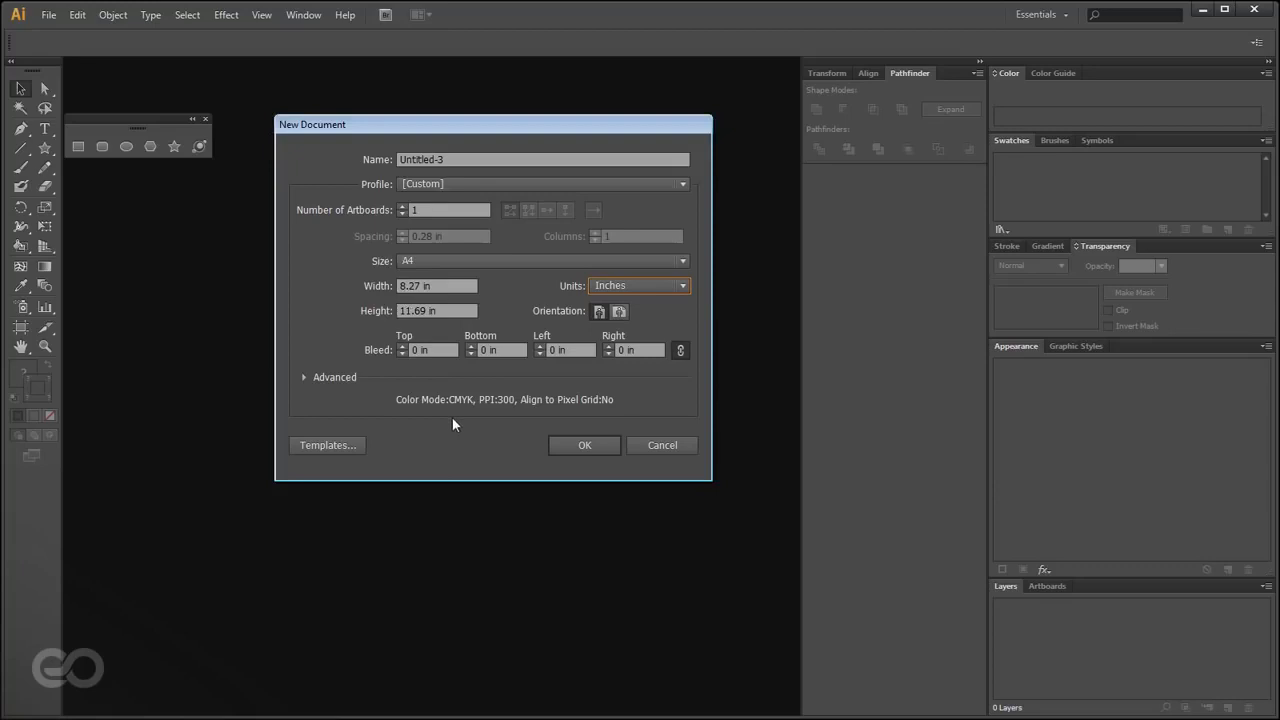
- Check the top, bottom, left and right bleed fields and expand the advanced document settings
click(437, 352)
click(503, 350)
click(590, 352)
click(645, 352)
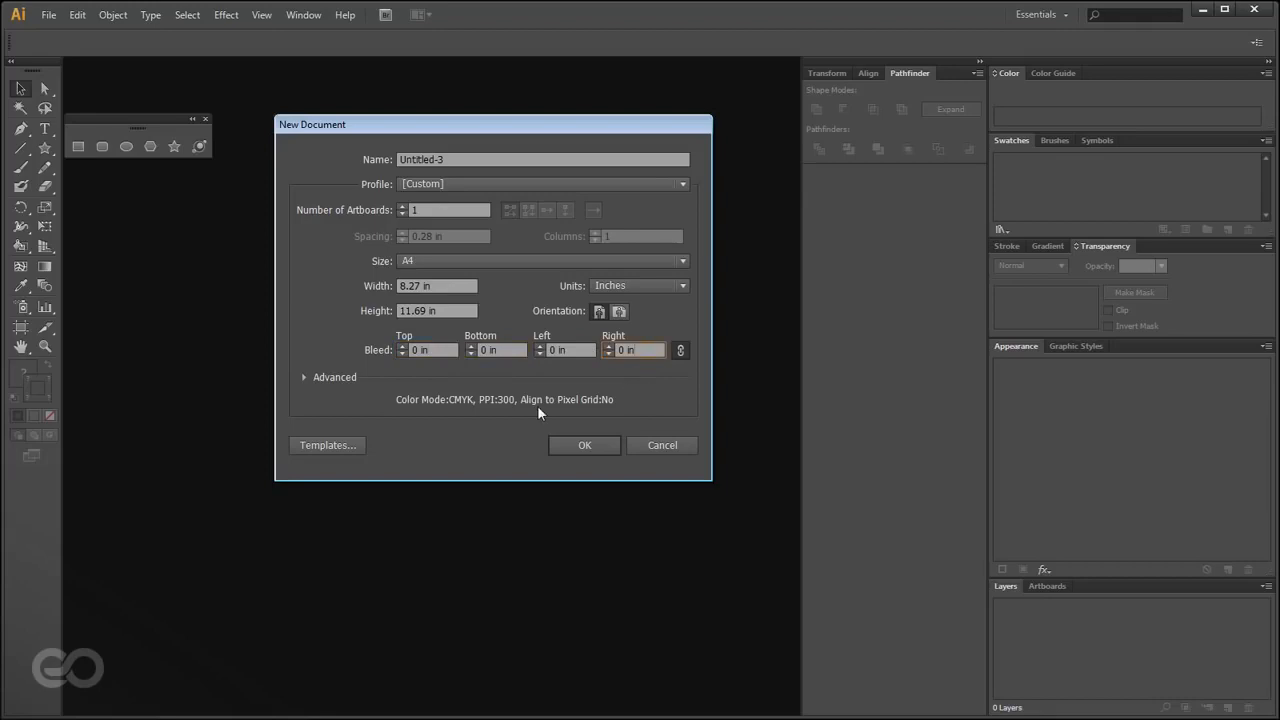
click(304, 378)
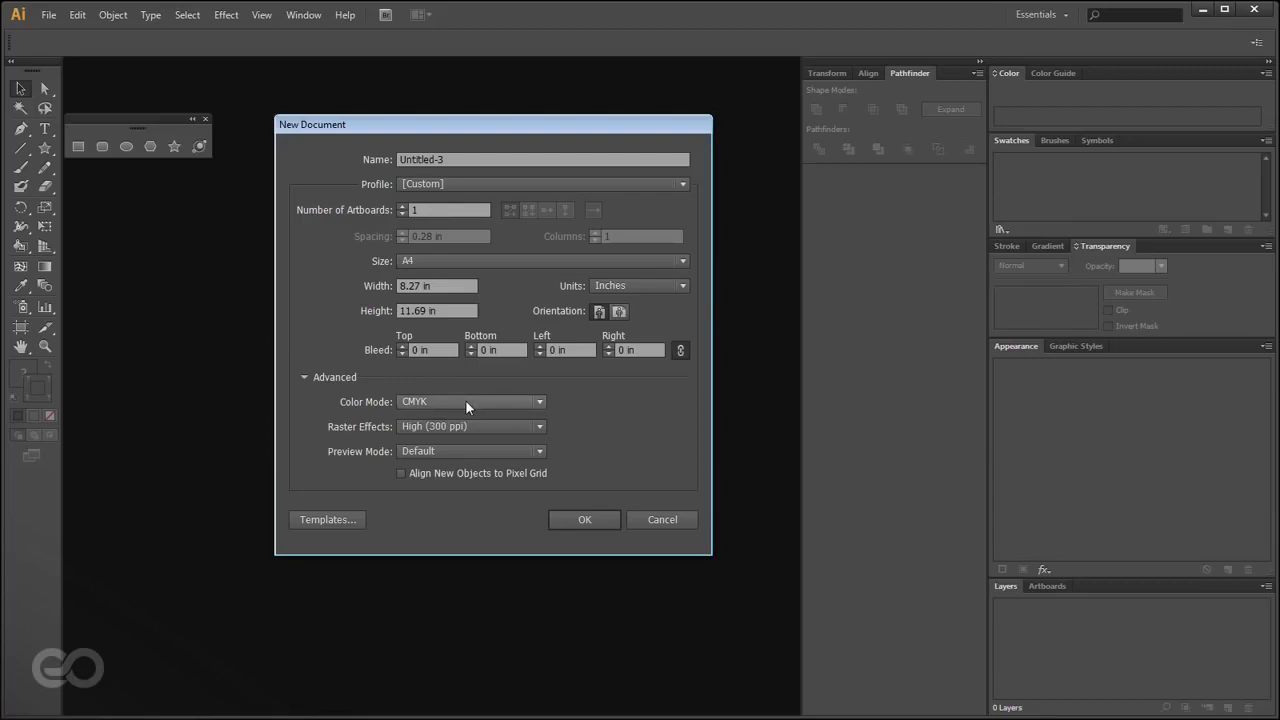
- Choose the Web profile and create the document at 960 x 560 px
click(456, 185)
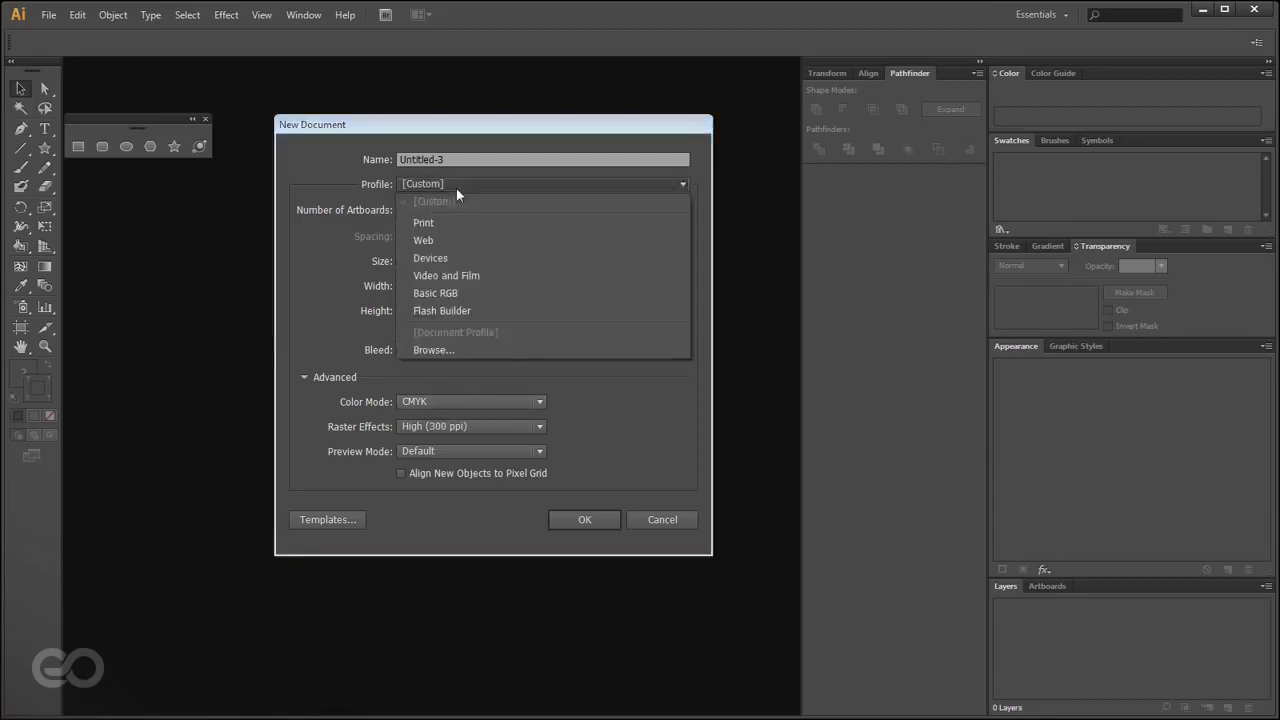
click(454, 242)
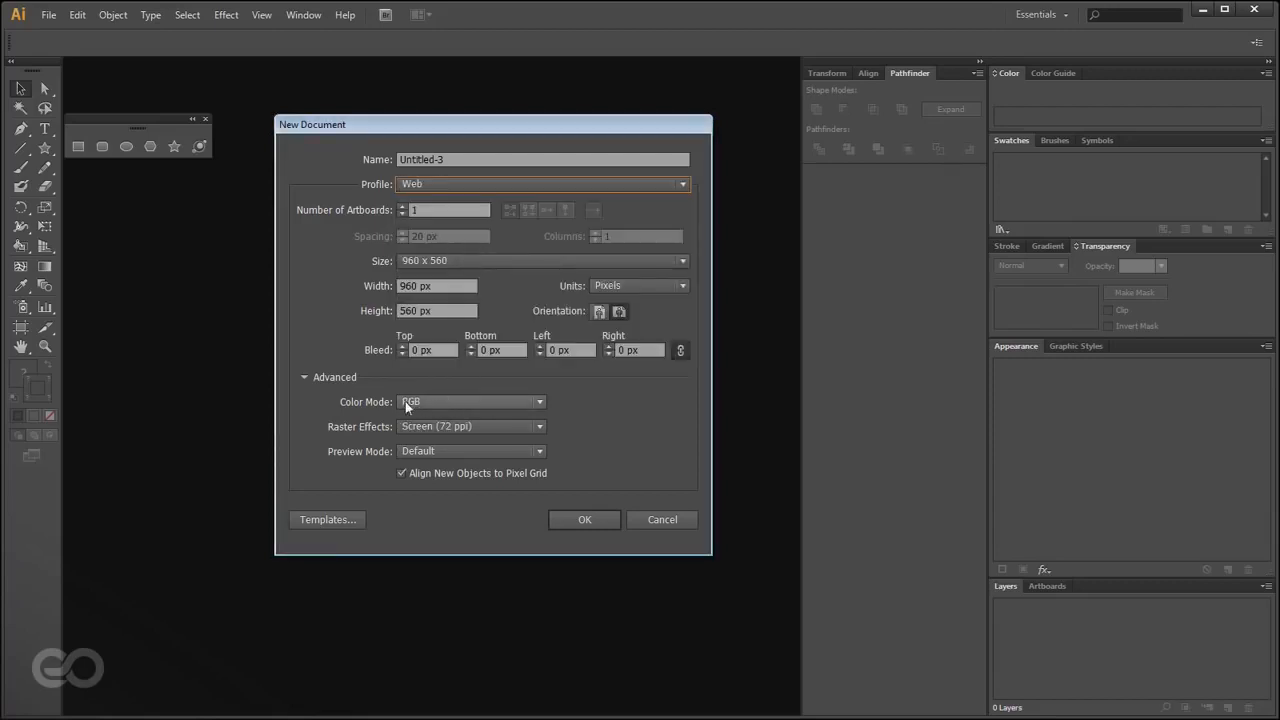
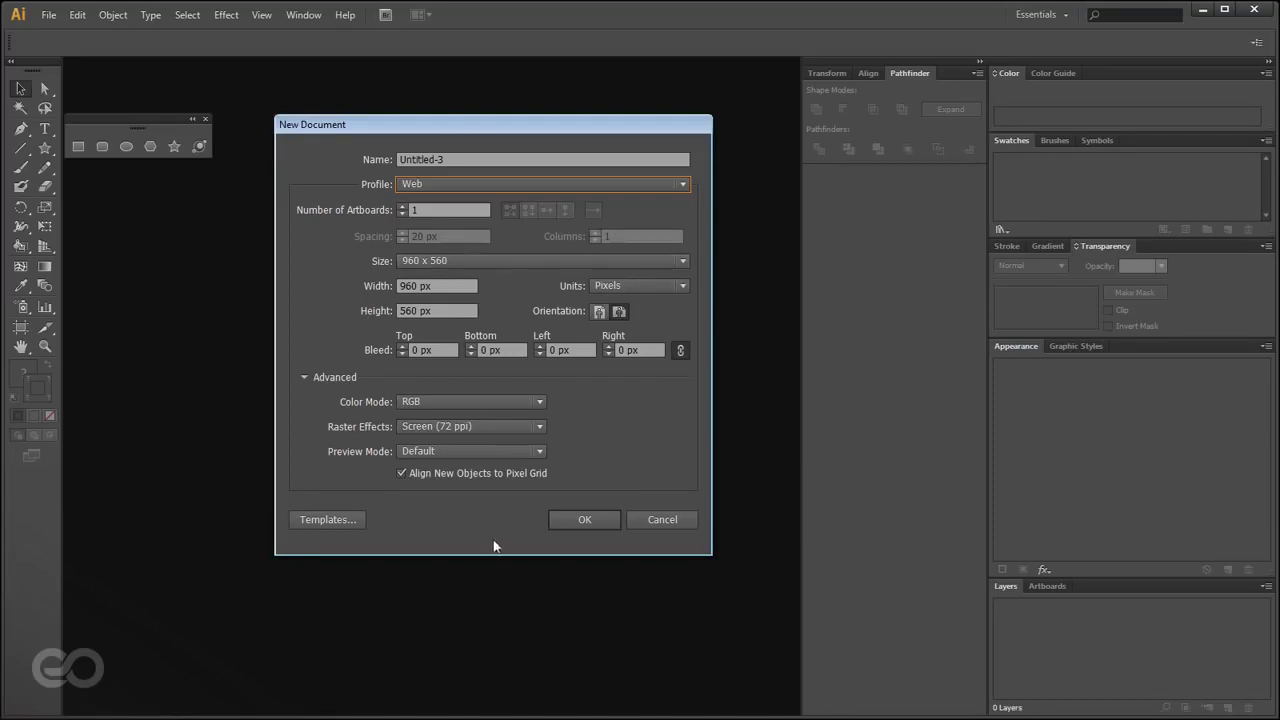
click(582, 521)
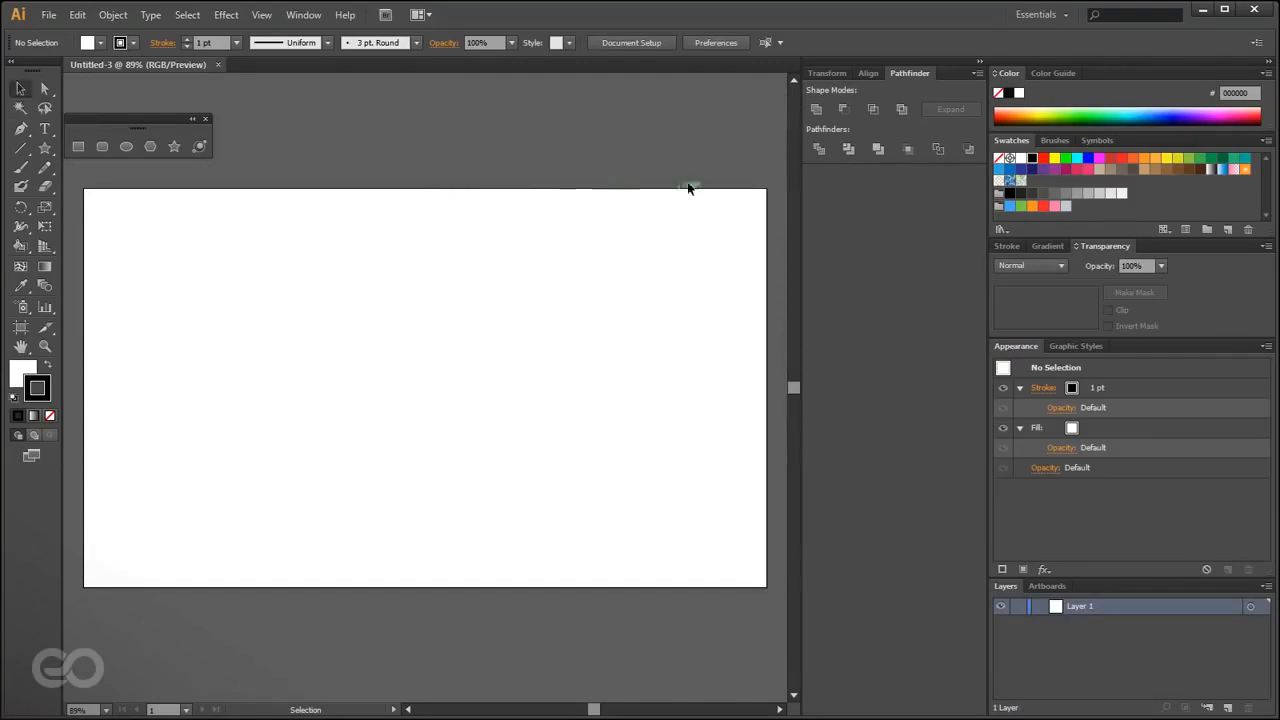
- Enter artboard editing from the document setup options
click(654, 41)
drag(676, 75, 514, 98)
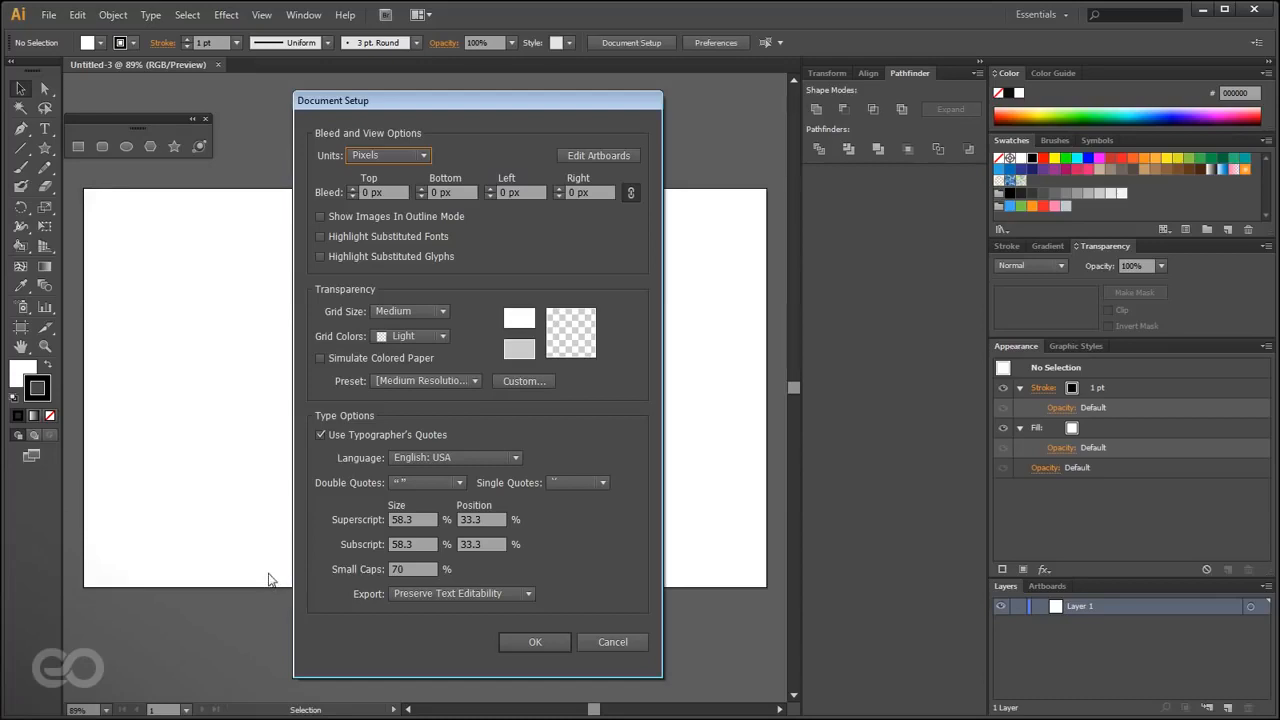
click(580, 155)
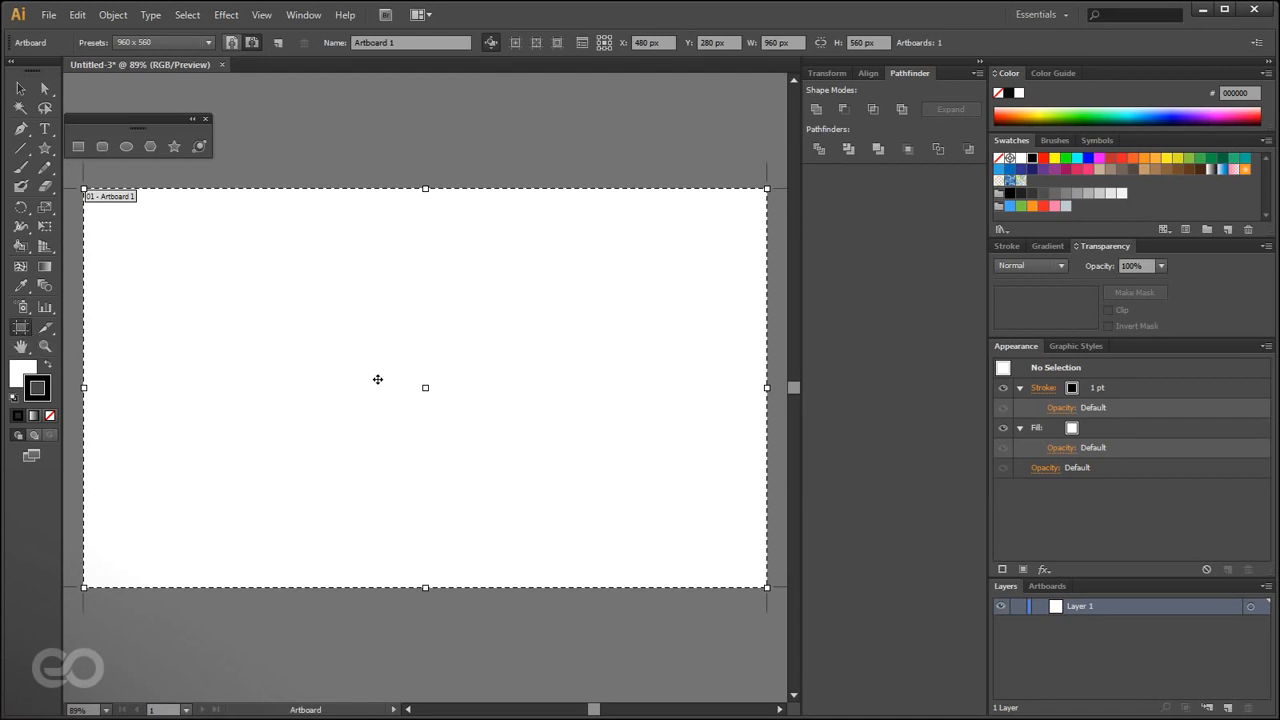
- Draw three artboards around the original: about 1525 x 1417 px to its right, a wide one below, about 984 x 1777 px to its left
scroll(410, 383, down, 6)
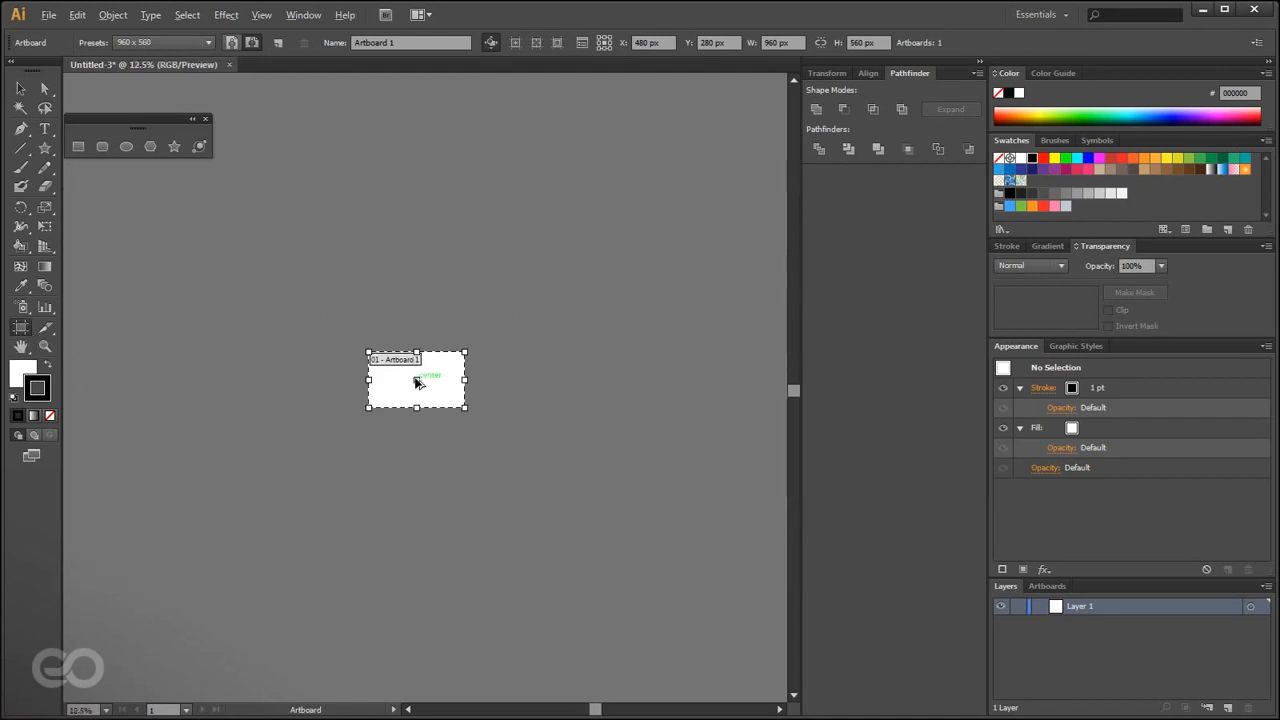
scroll(416, 381, down, 4)
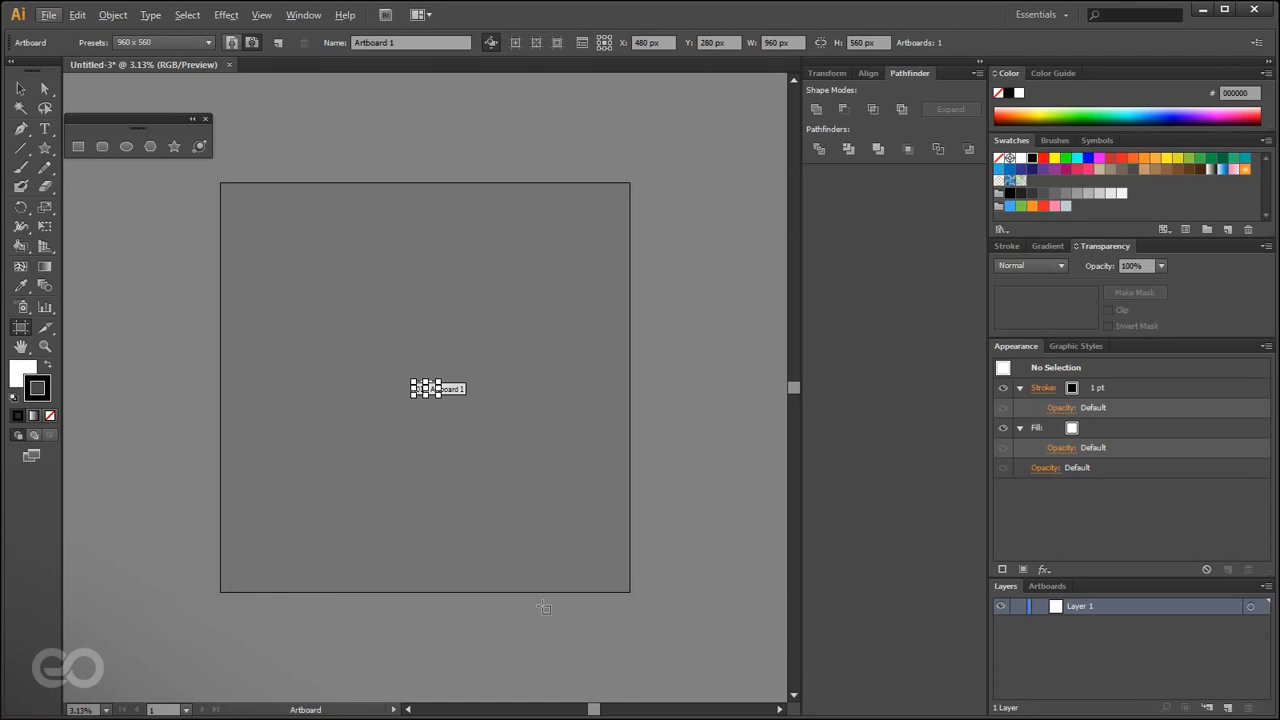
scroll(432, 392, up, 8)
scroll(417, 396, down, 8)
scroll(429, 412, up, 5)
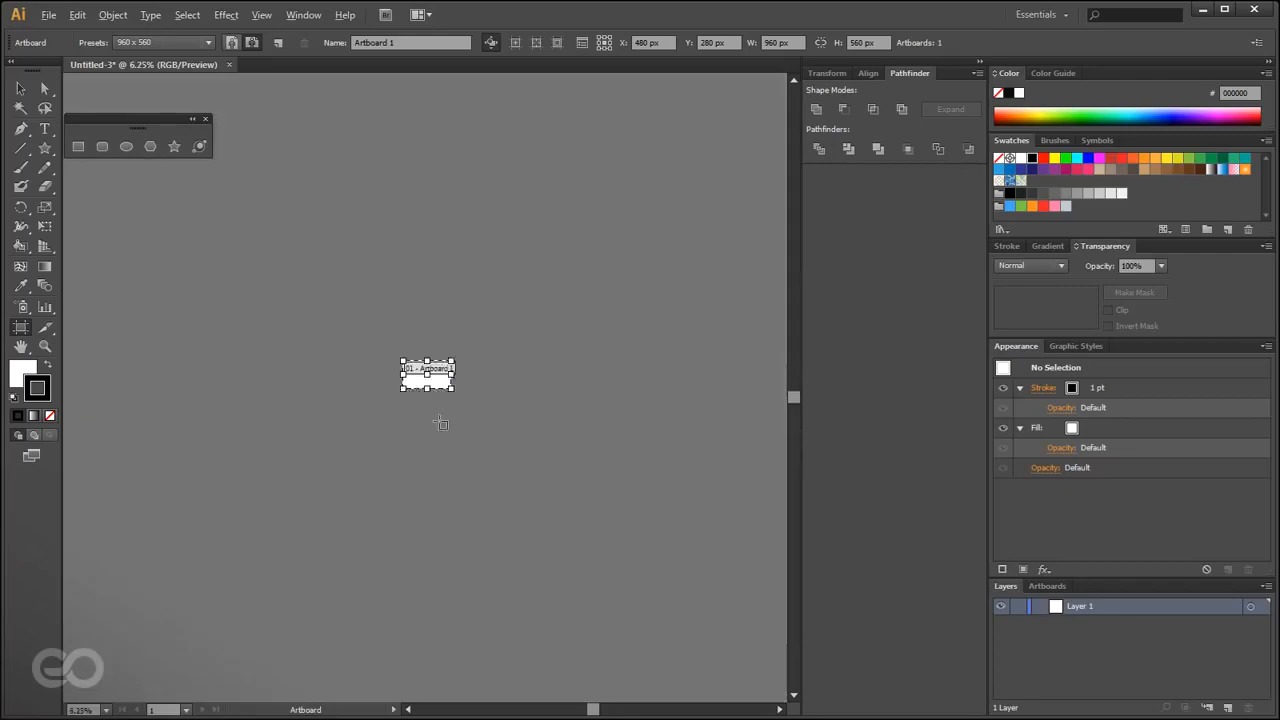
scroll(304, 499, down, 2)
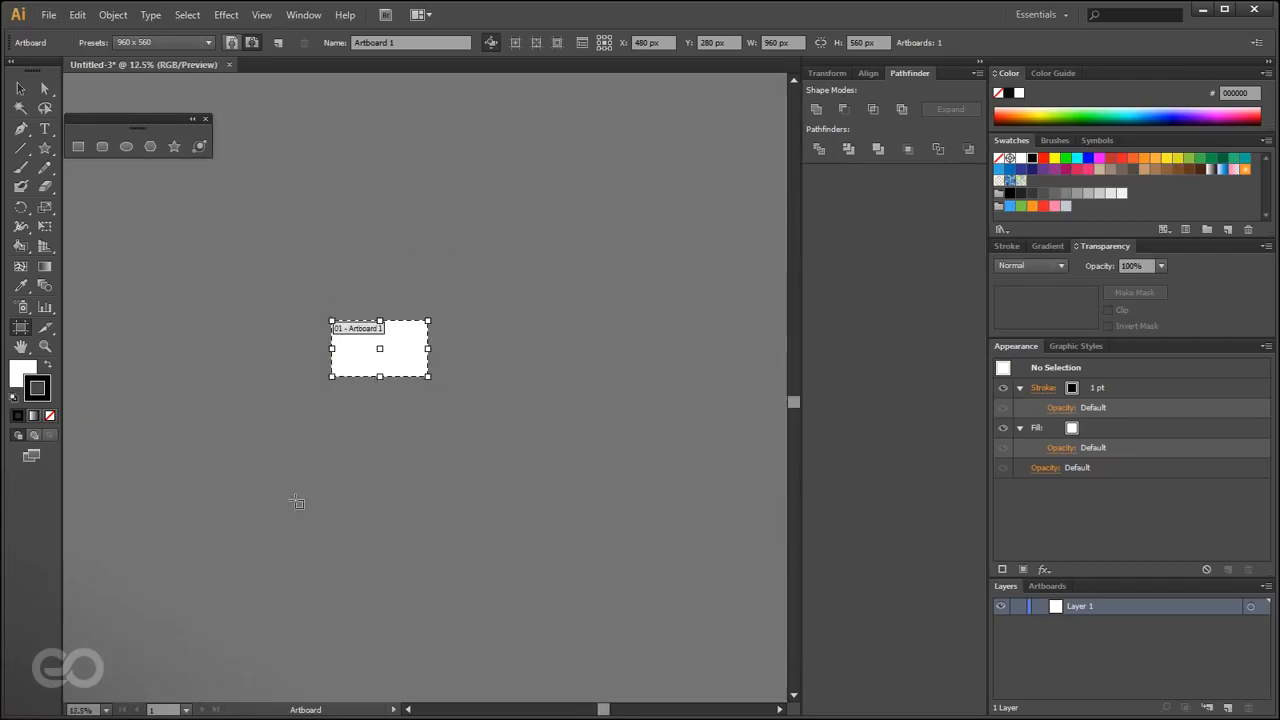
drag(488, 358, 589, 450)
drag(368, 531, 541, 641)
drag(108, 430, 175, 547)
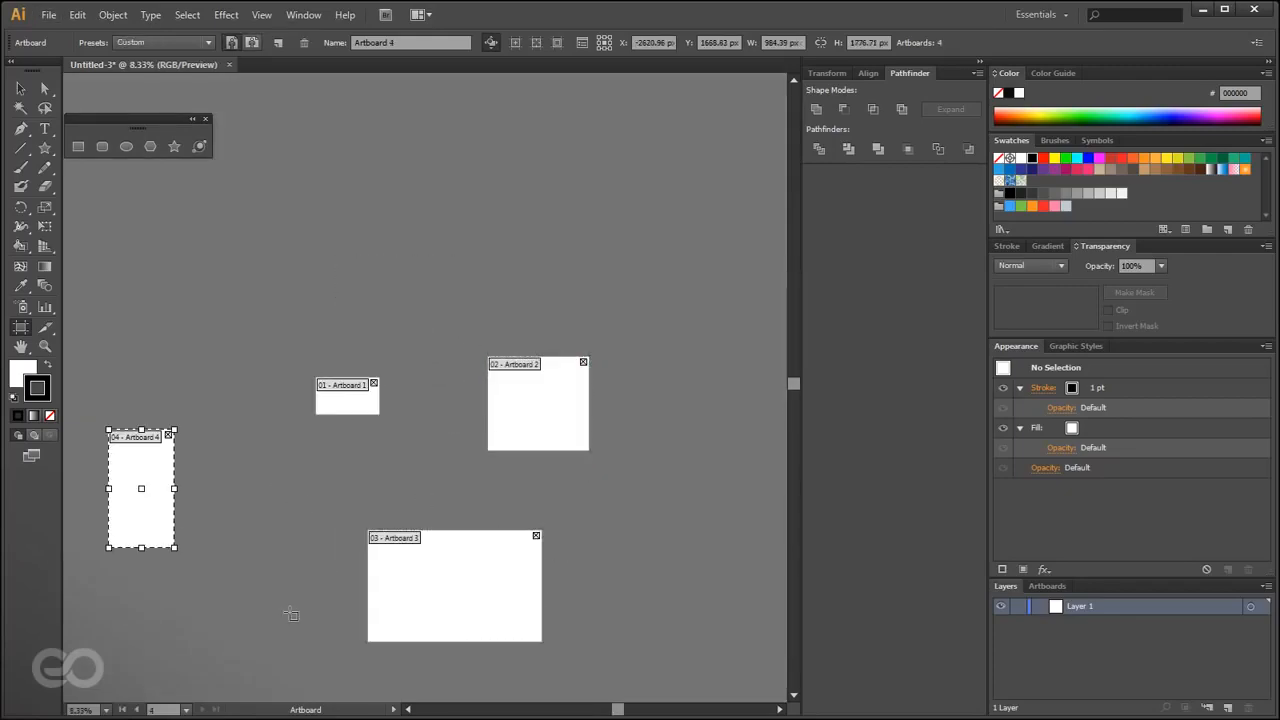
click(21, 88)
- View all four artboards within the whole canvas area, activating the first and fourth artboards in turn
scroll(318, 307, down, 3)
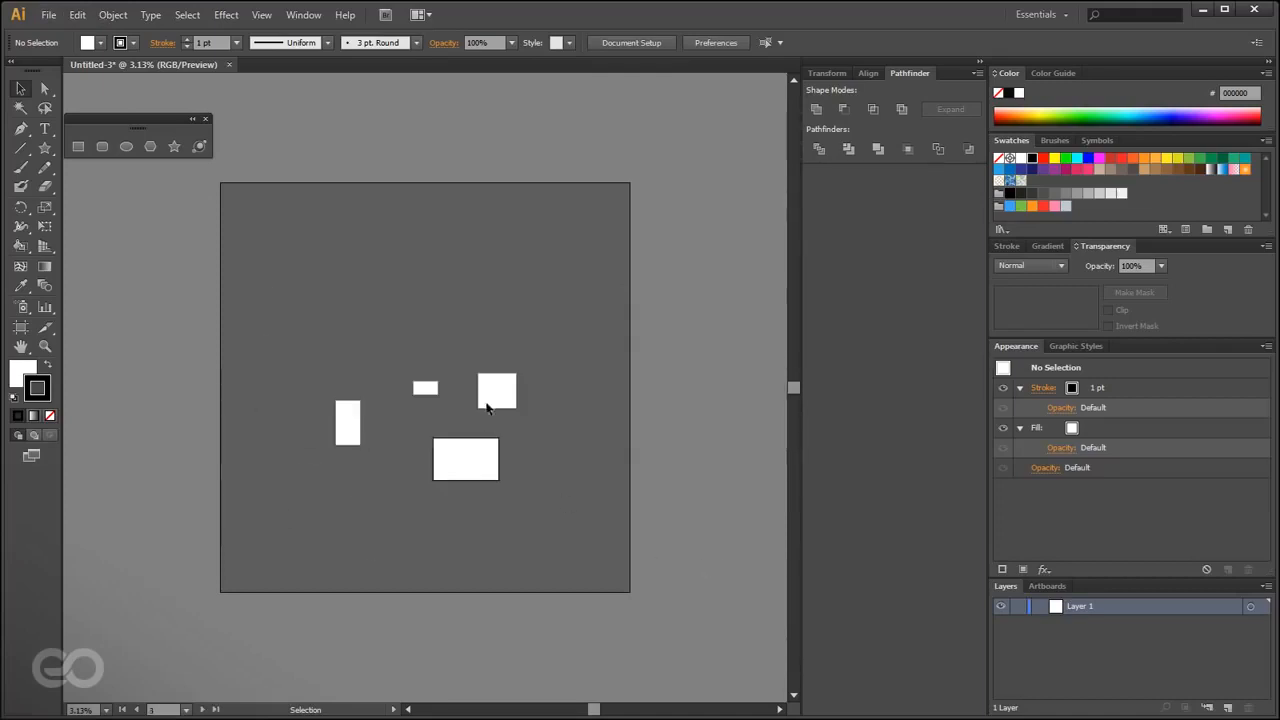
click(424, 388)
click(356, 424)
scroll(459, 454, up, 1)
scroll(459, 454, up, 1)
scroll(457, 456, down, 1)
key(alt)
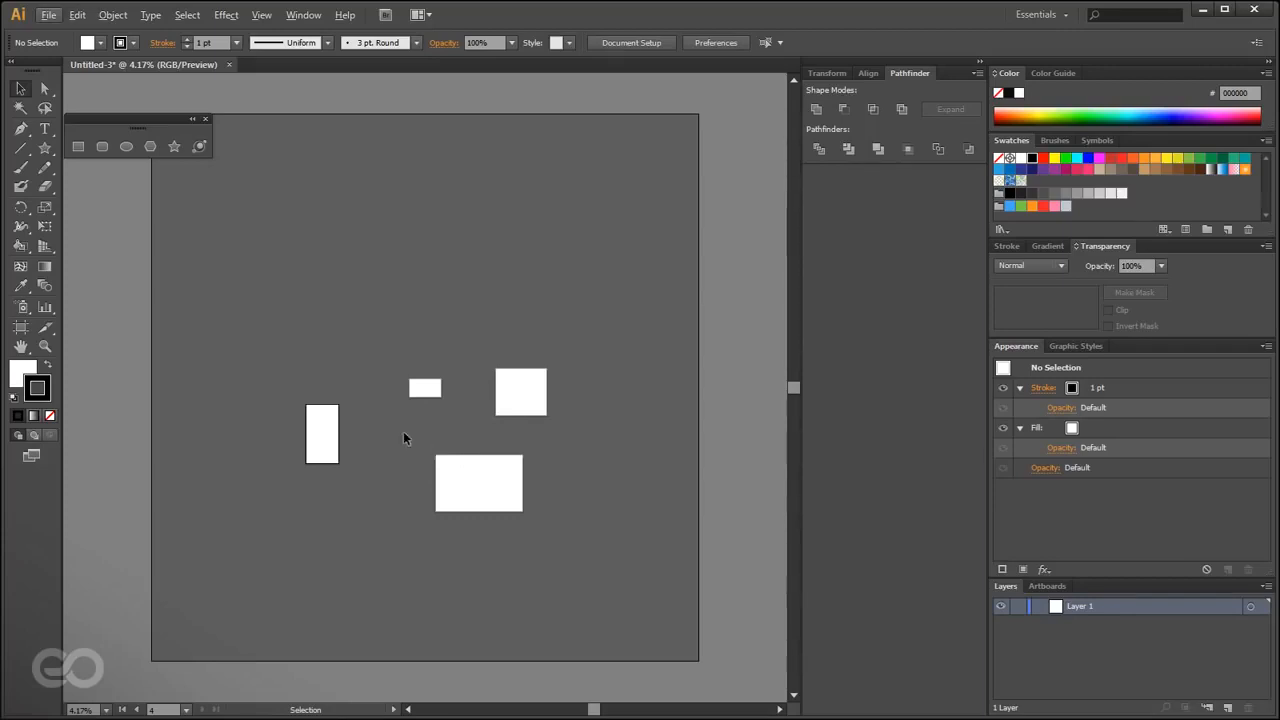
- Show the rulers and move the floating shape tools panel away from them
click(261, 14)
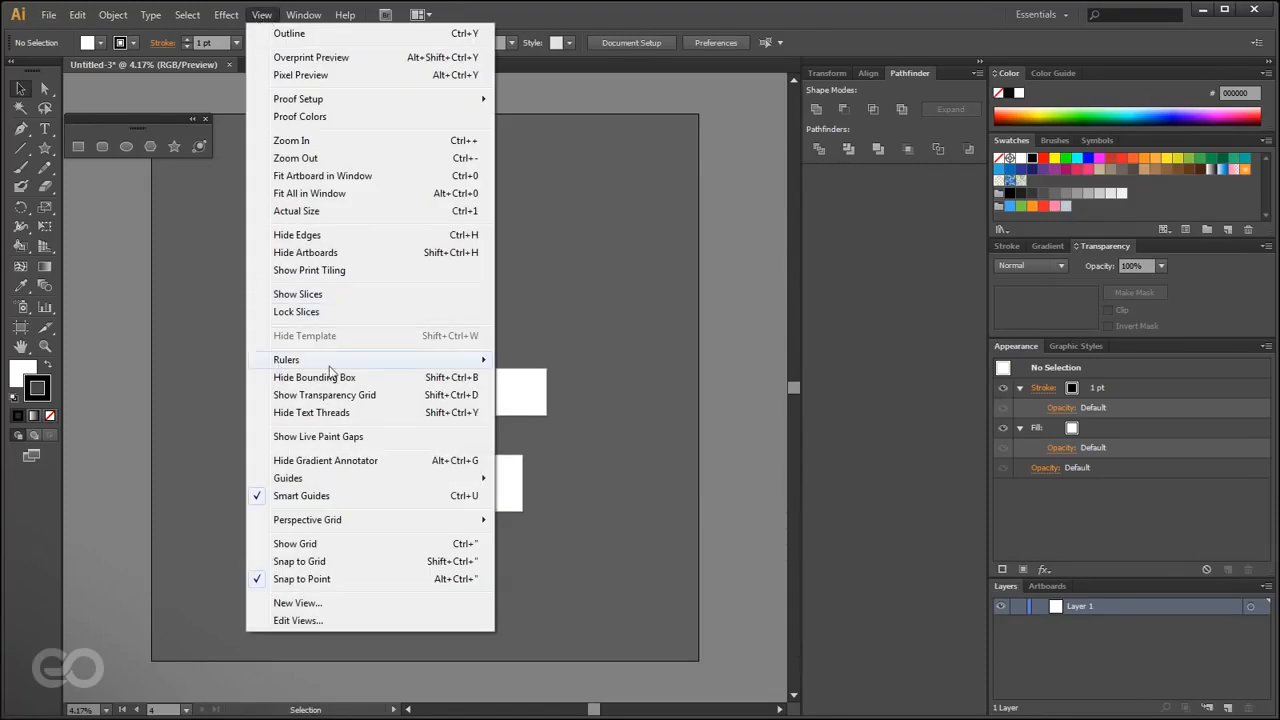
mouse_move(450, 361)
click(581, 358)
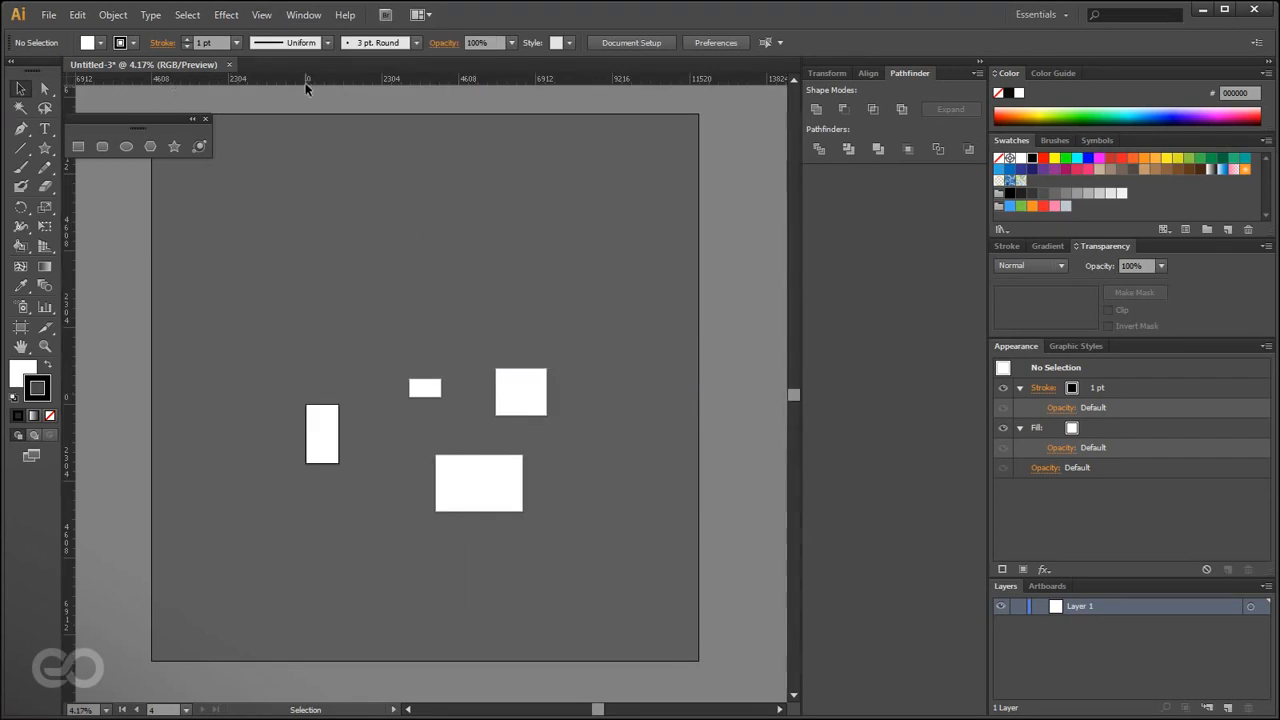
drag(122, 119, 607, 165)
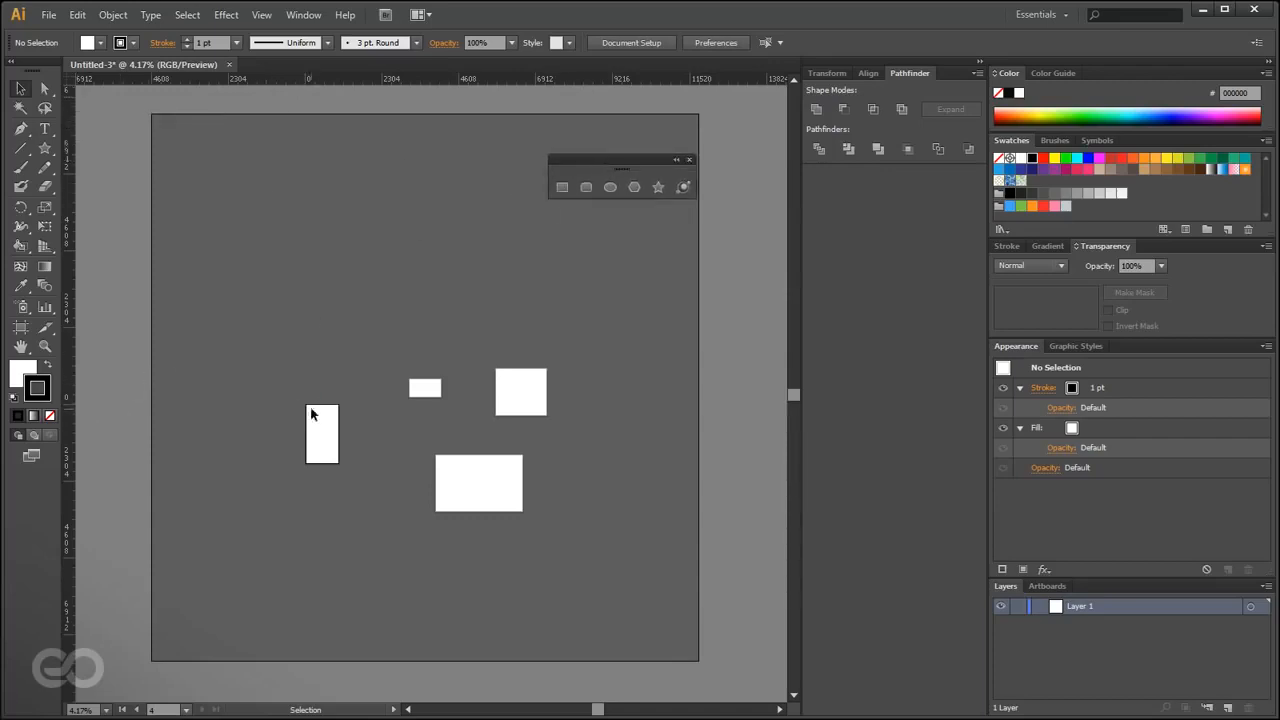
- Check the first artboard's ruler origin, and inspect the position and size of artboards 2, 3 and 4 with the Artboard tool
click(420, 386)
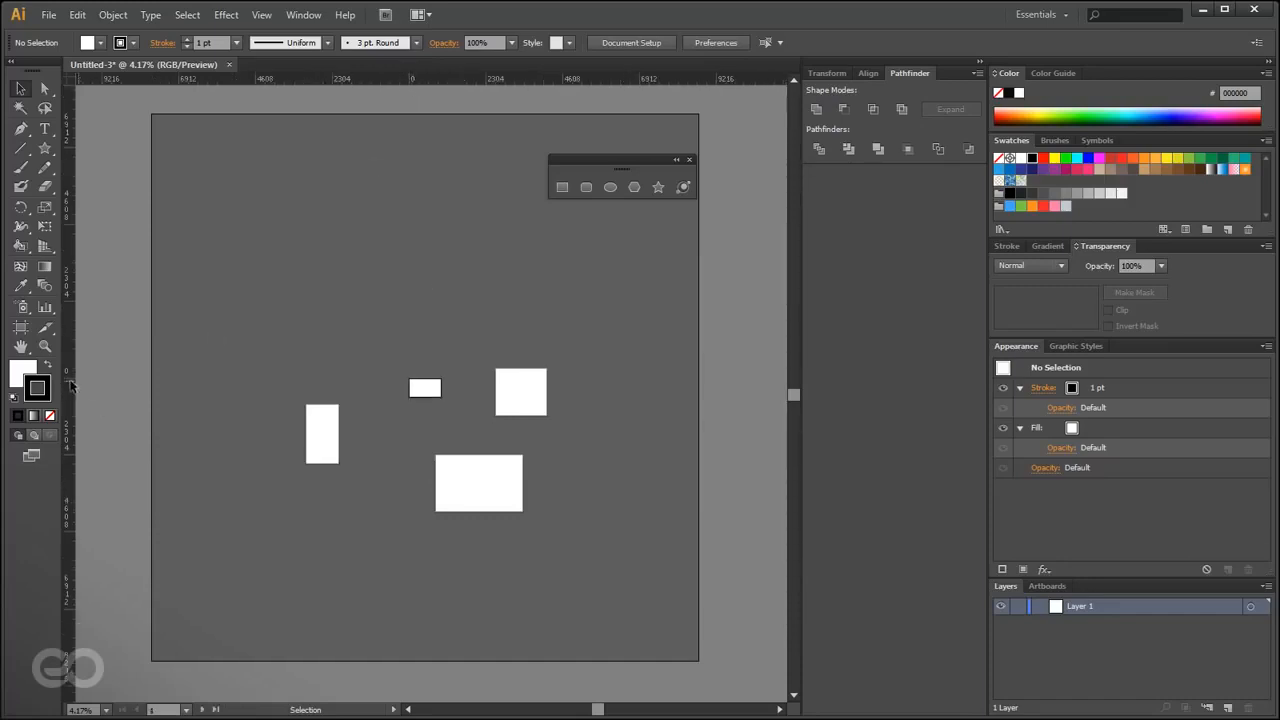
click(21, 330)
click(521, 398)
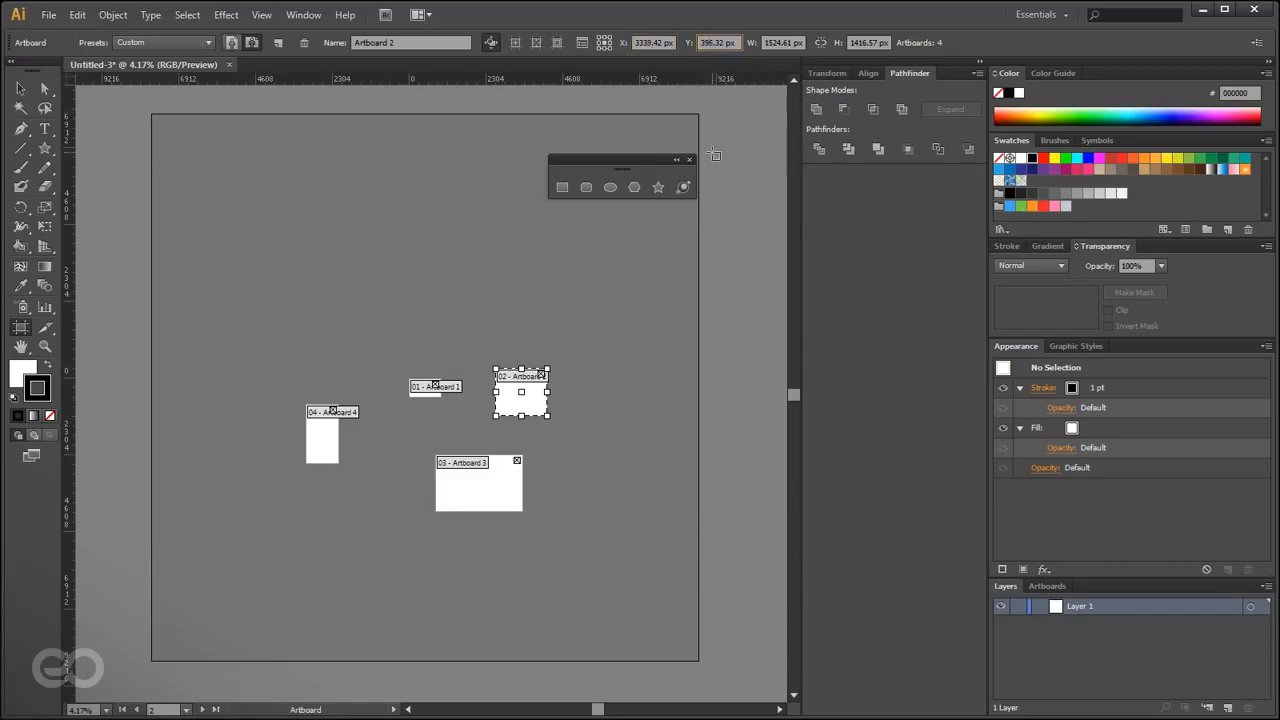
click(454, 487)
click(332, 460)
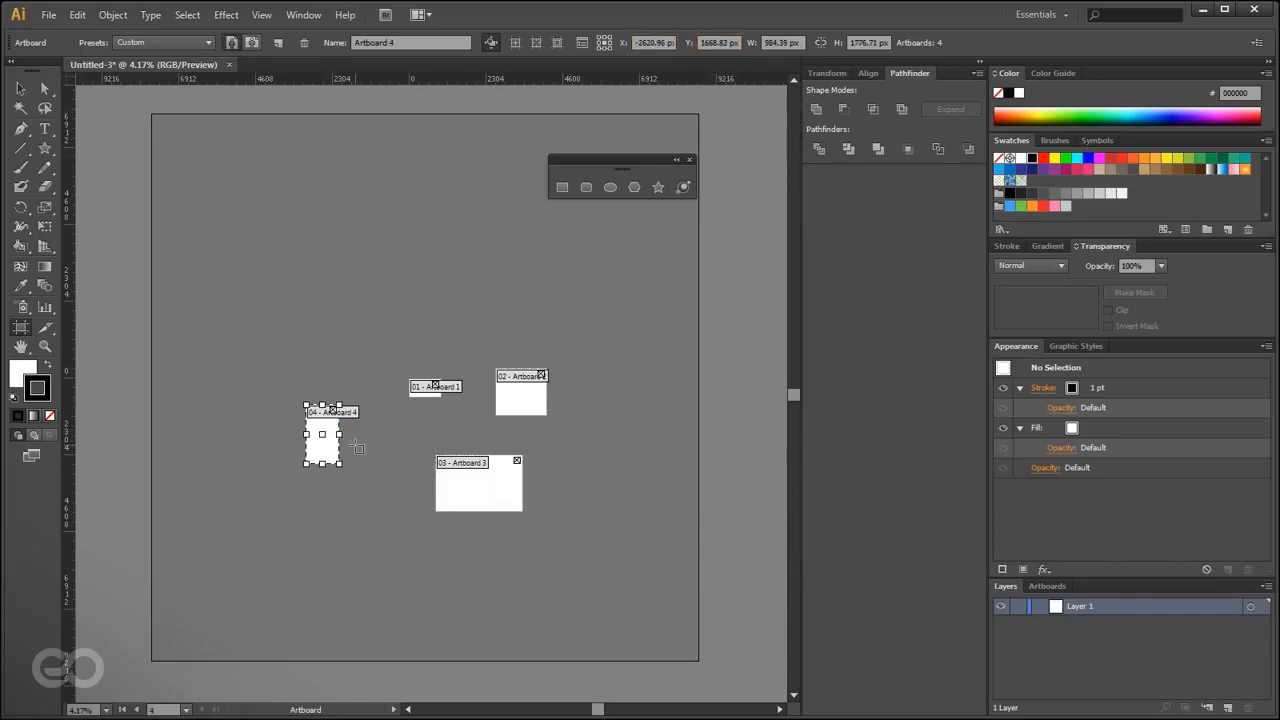
click(18, 90)
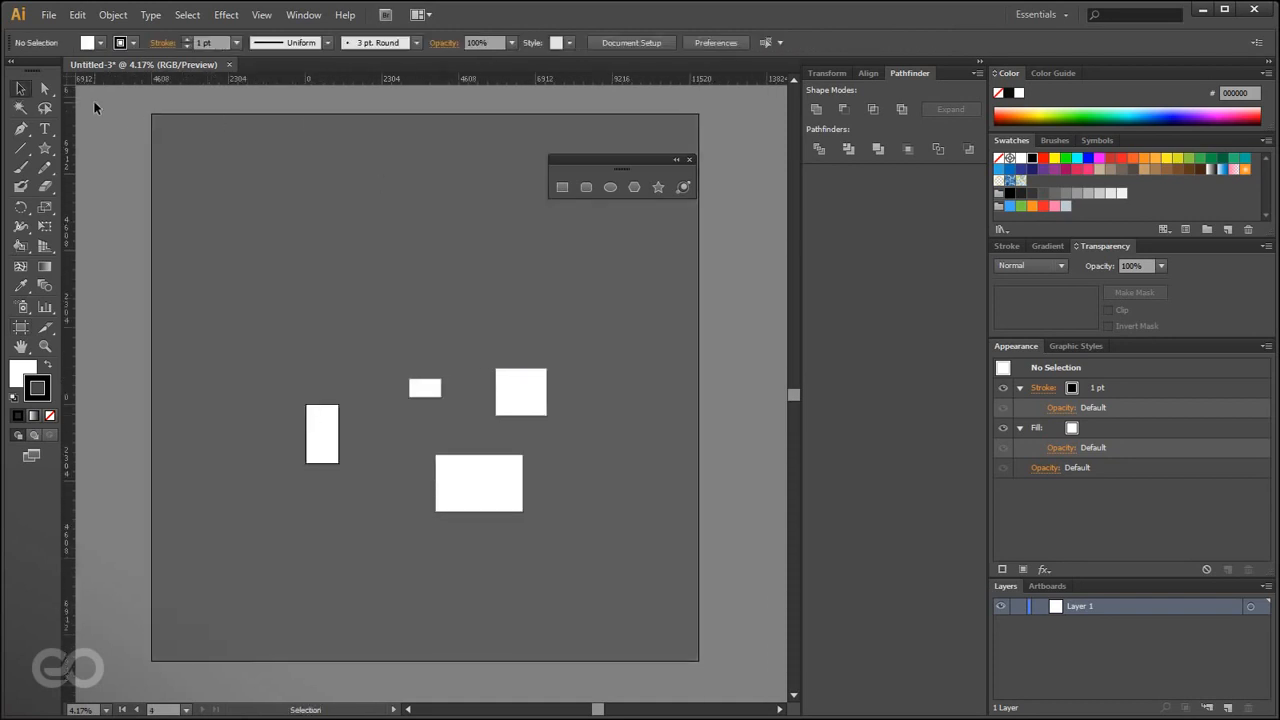
- Activate artboards 1, 2 and 3 in turn and examine where the ruler origin sits on the third
click(417, 393)
click(539, 391)
click(489, 486)
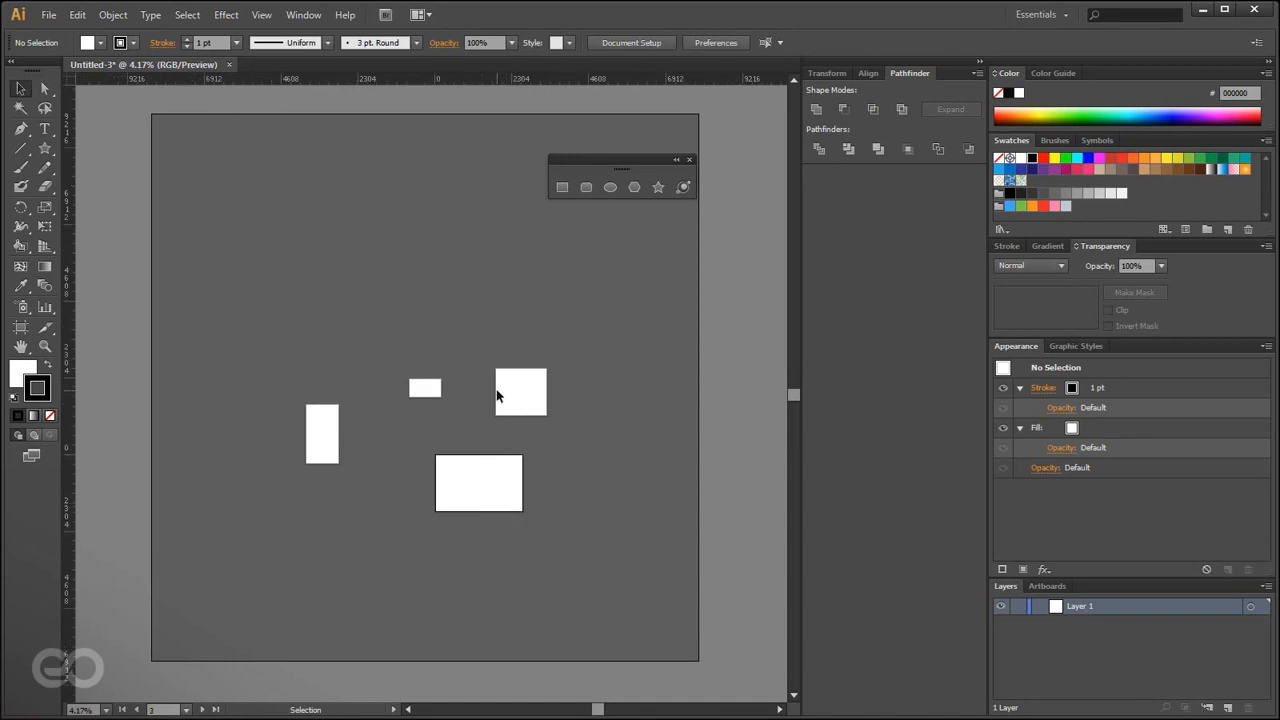
scroll(433, 470, up, 8)
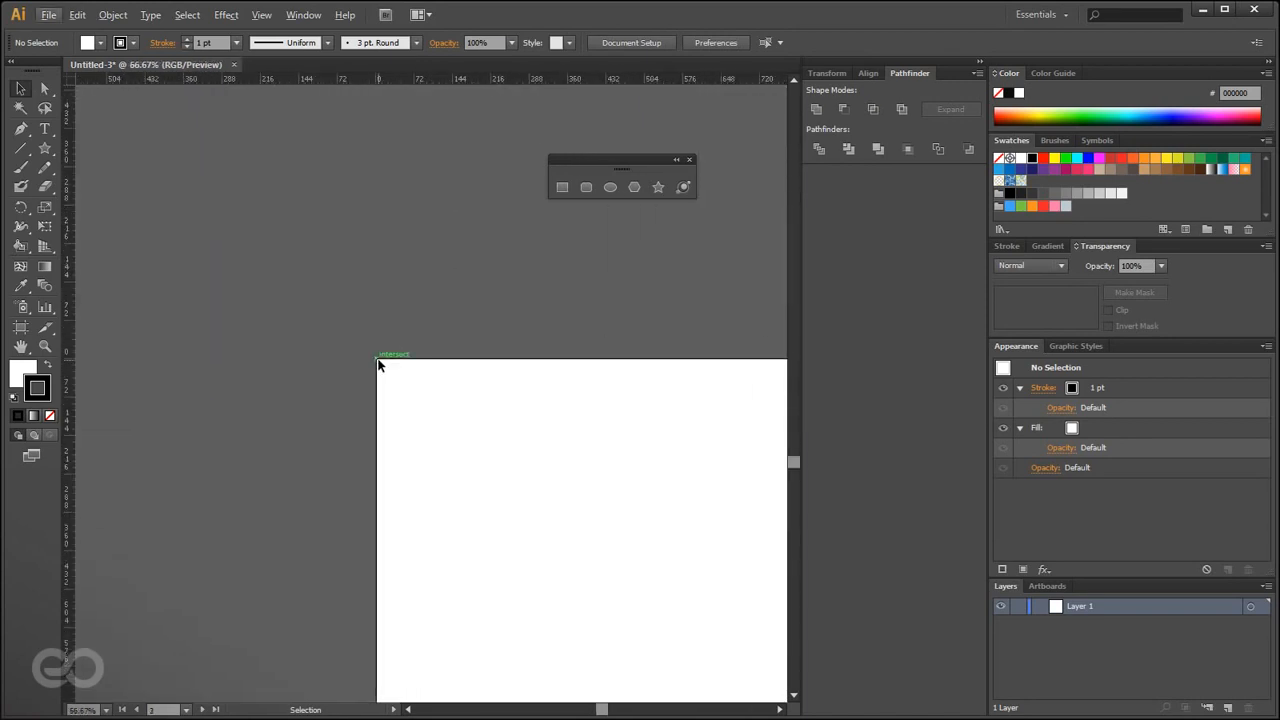
scroll(379, 387, down, 6)
scroll(379, 387, up, 3)
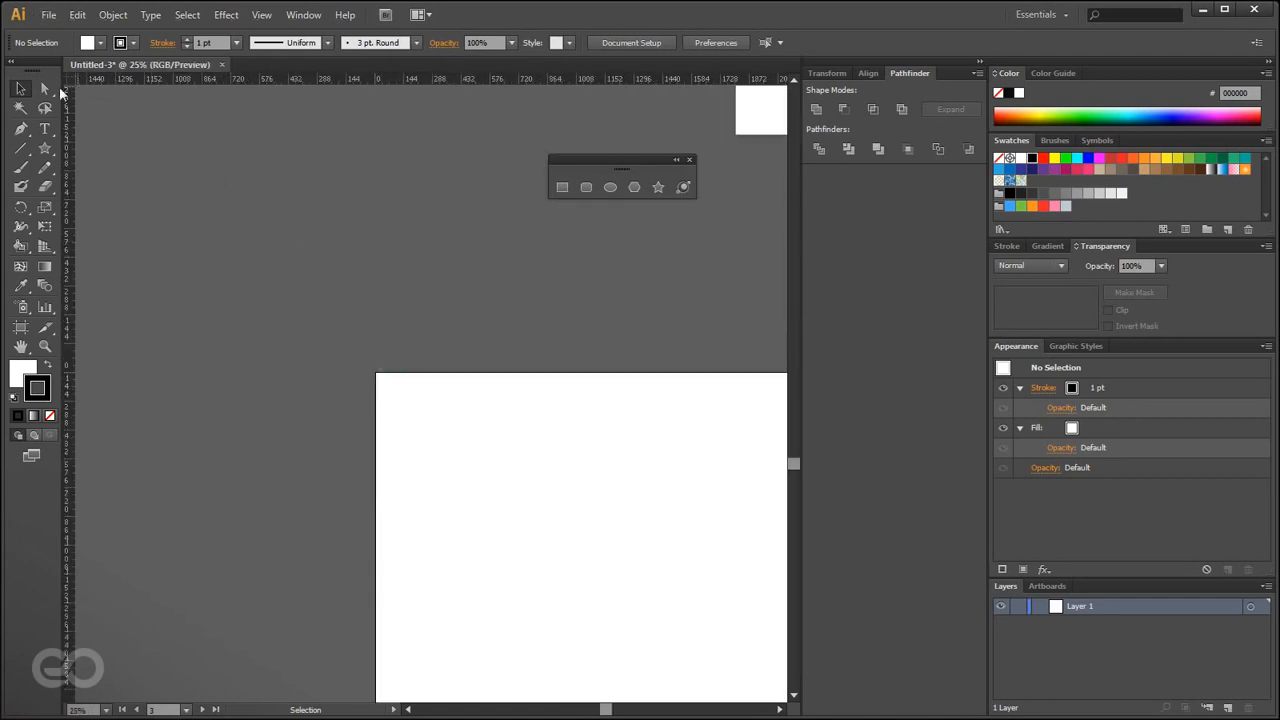
- Move the ruler origin to a point inside the third artboard, and activate the second artboard to compare its origin
drag(68, 82, 461, 537)
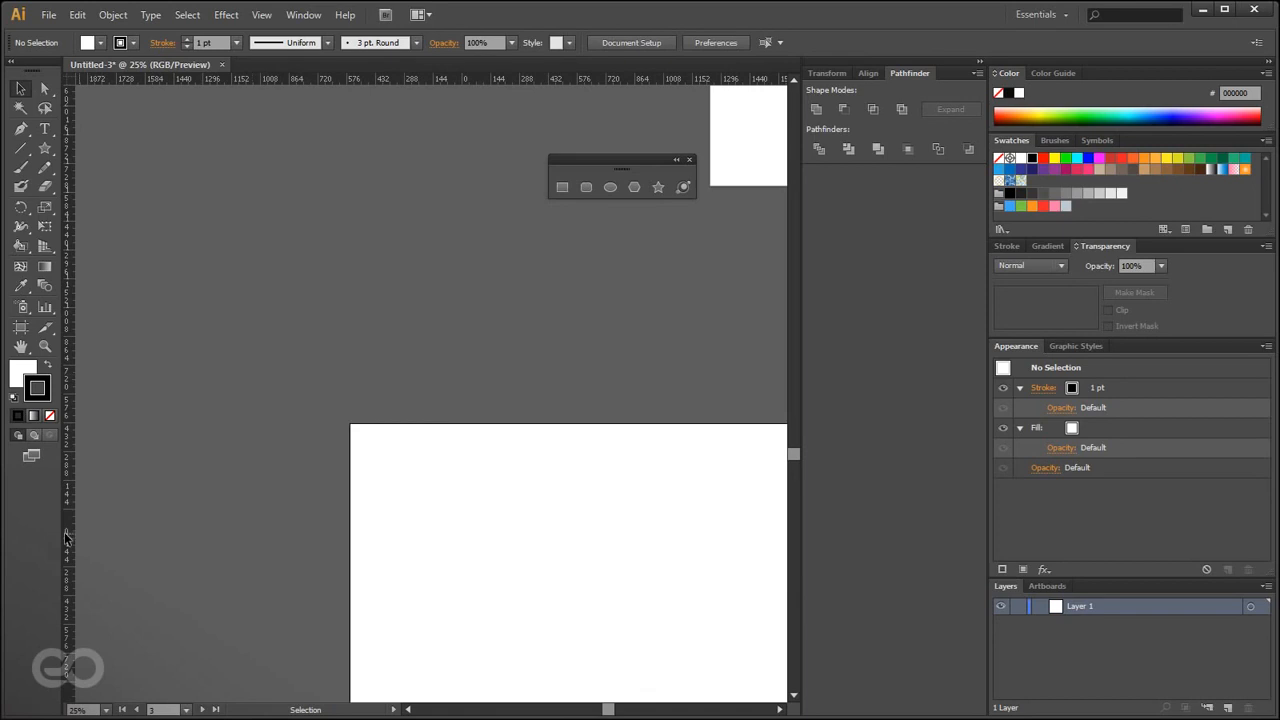
drag(70, 78, 443, 534)
scroll(255, 546, down, 4)
scroll(300, 516, up, 3)
click(662, 340)
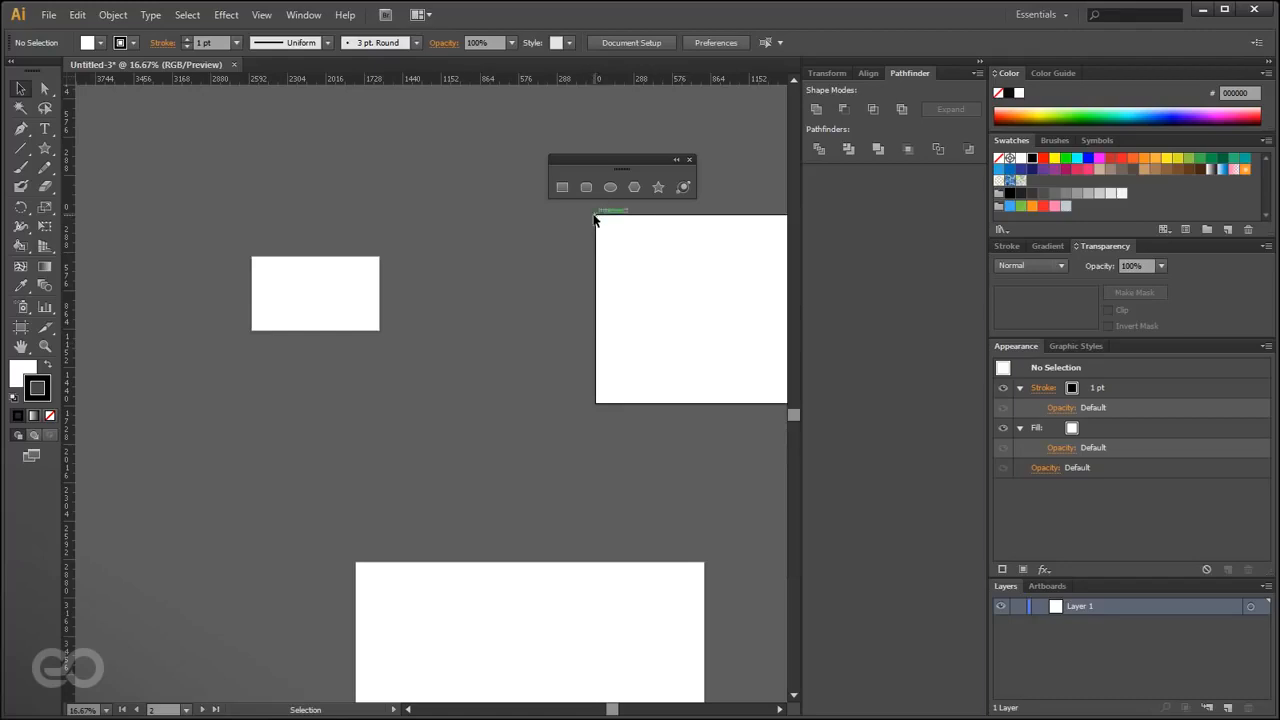
- Activate the fourth, first and second artboards in turn and compare where each ruler origin sits
scroll(321, 402, down, 1)
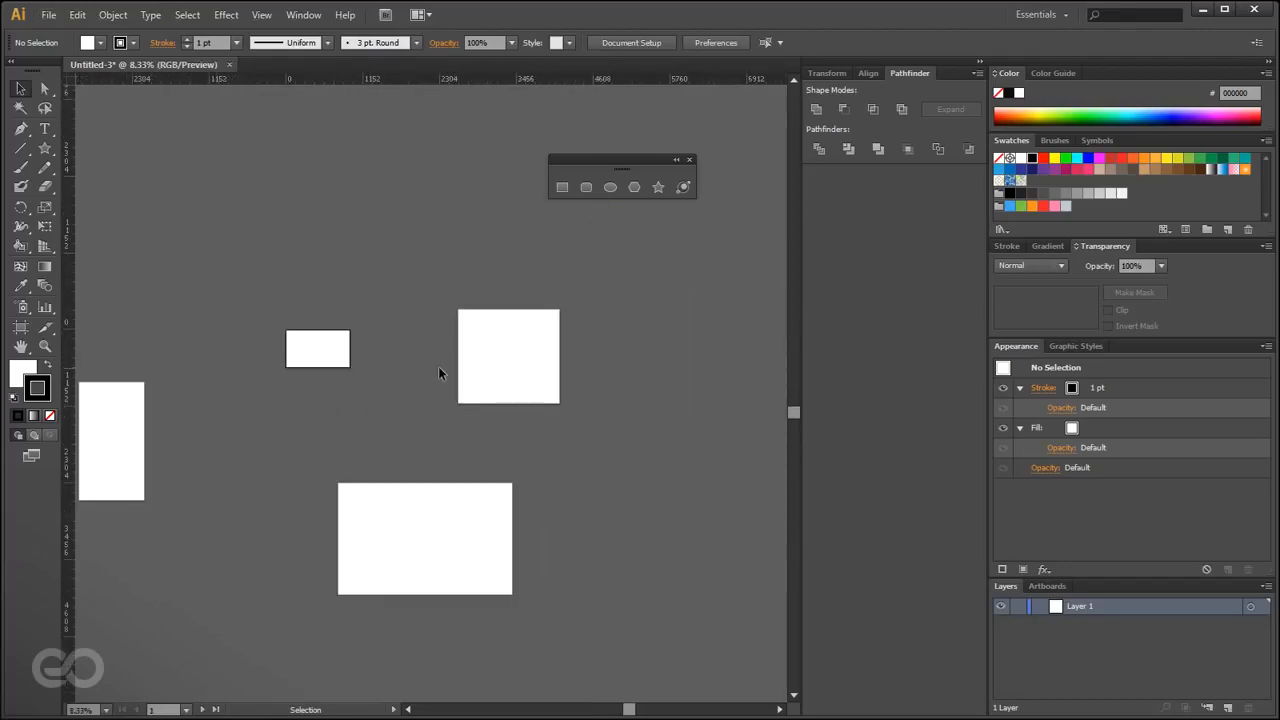
drag(240, 465, 370, 497)
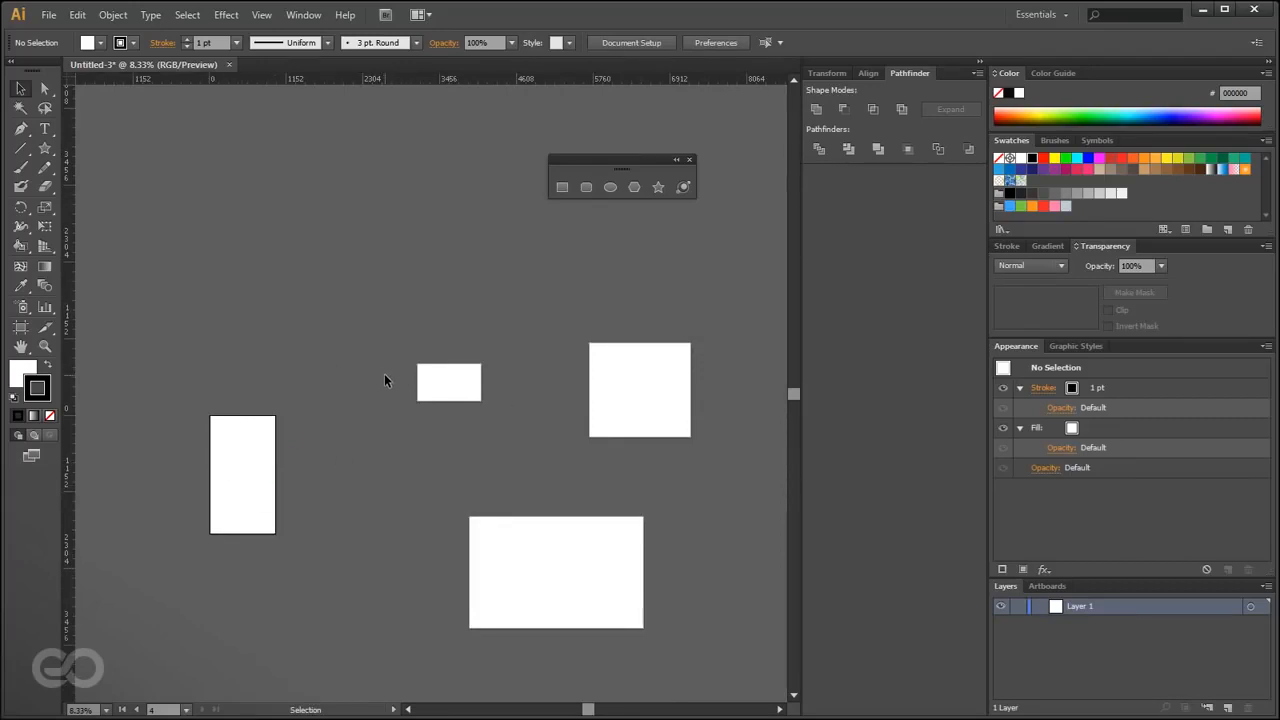
click(446, 387)
click(622, 400)
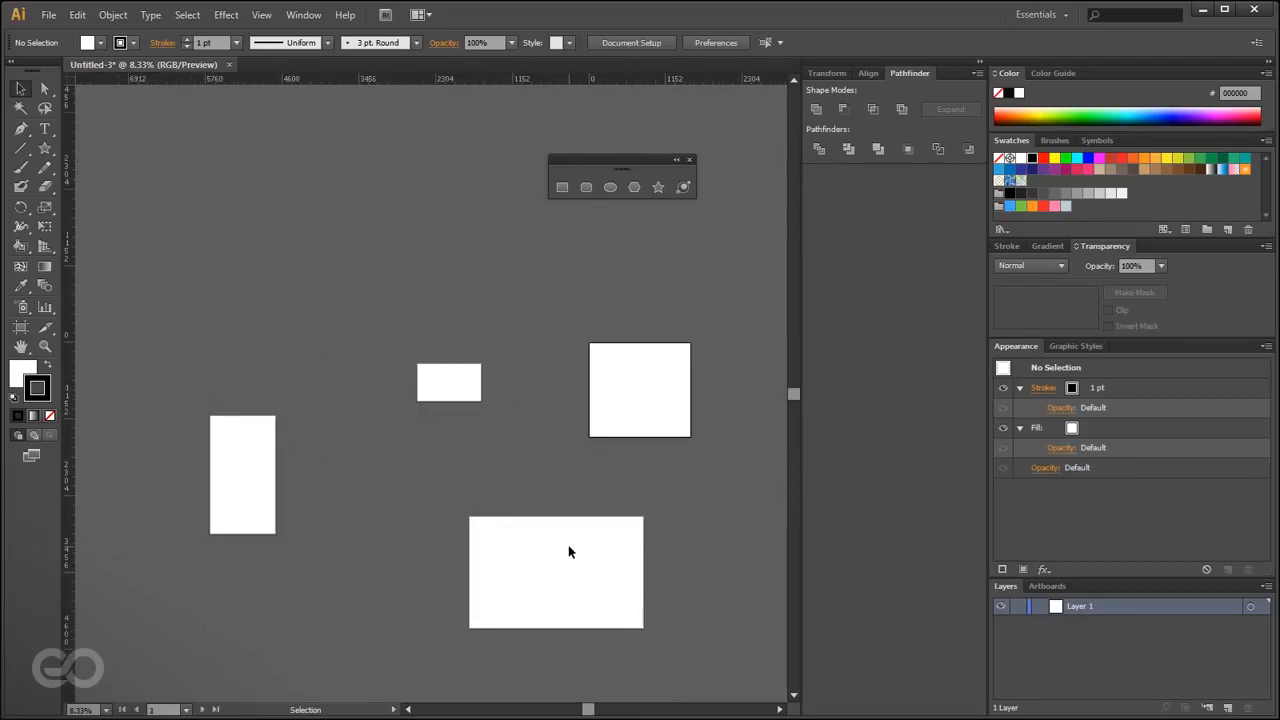
- Try global rulers with the origin moved to the empty area above the artboards, and return to artboard rulers
right_click(158, 74)
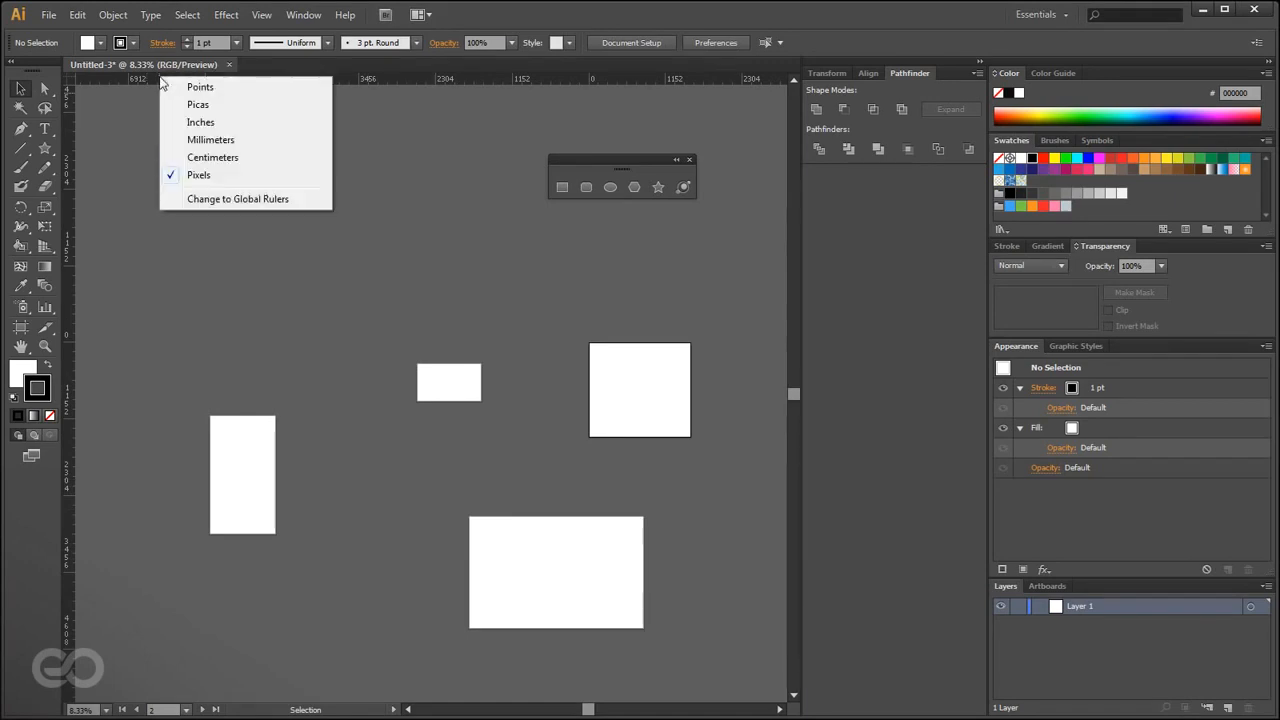
click(248, 199)
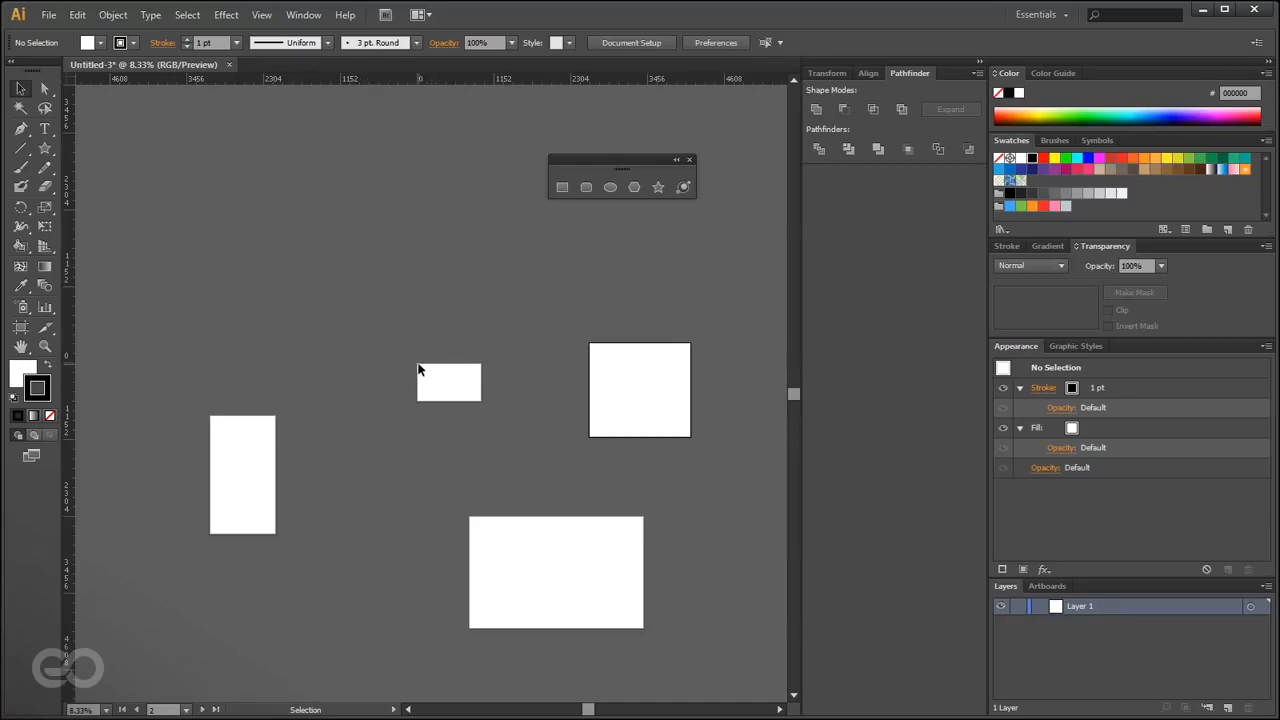
drag(68, 80, 219, 181)
right_click(271, 83)
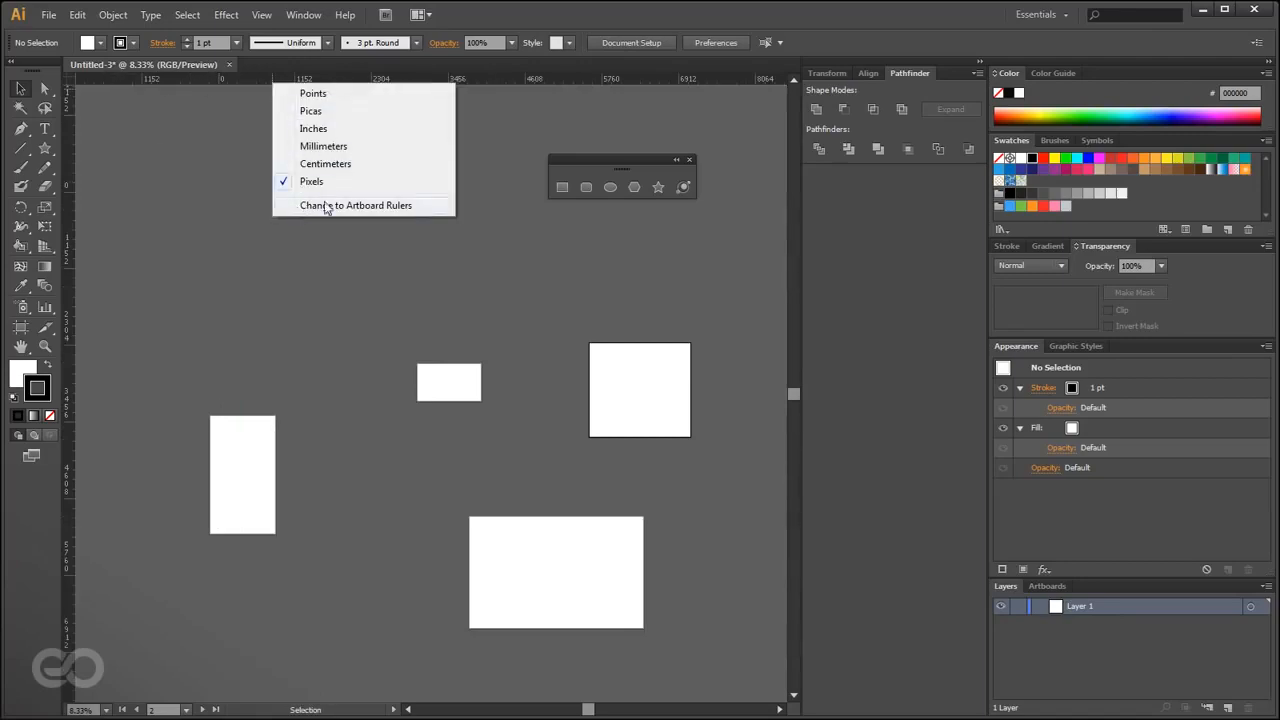
click(370, 206)
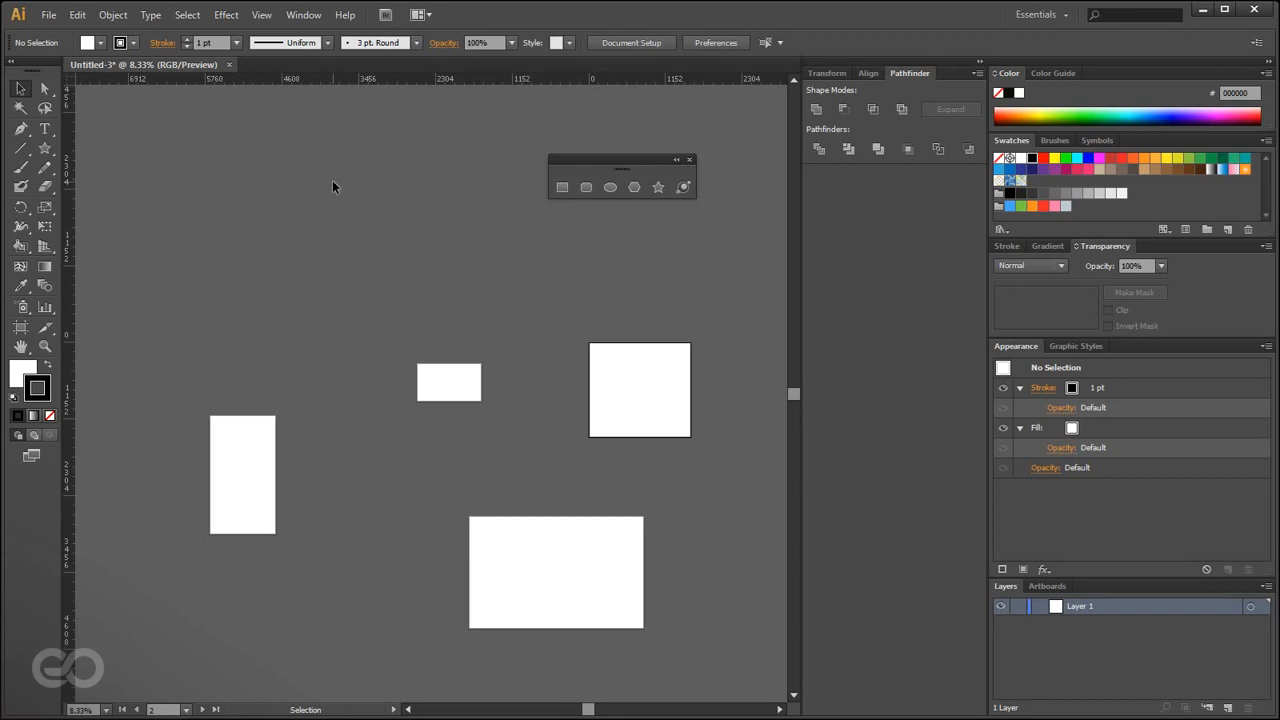
- Place a vertical guide near the left edge of the first artboard and a horizontal guide at about Y 239 px
alt+scroll(169, 406, down, 1)
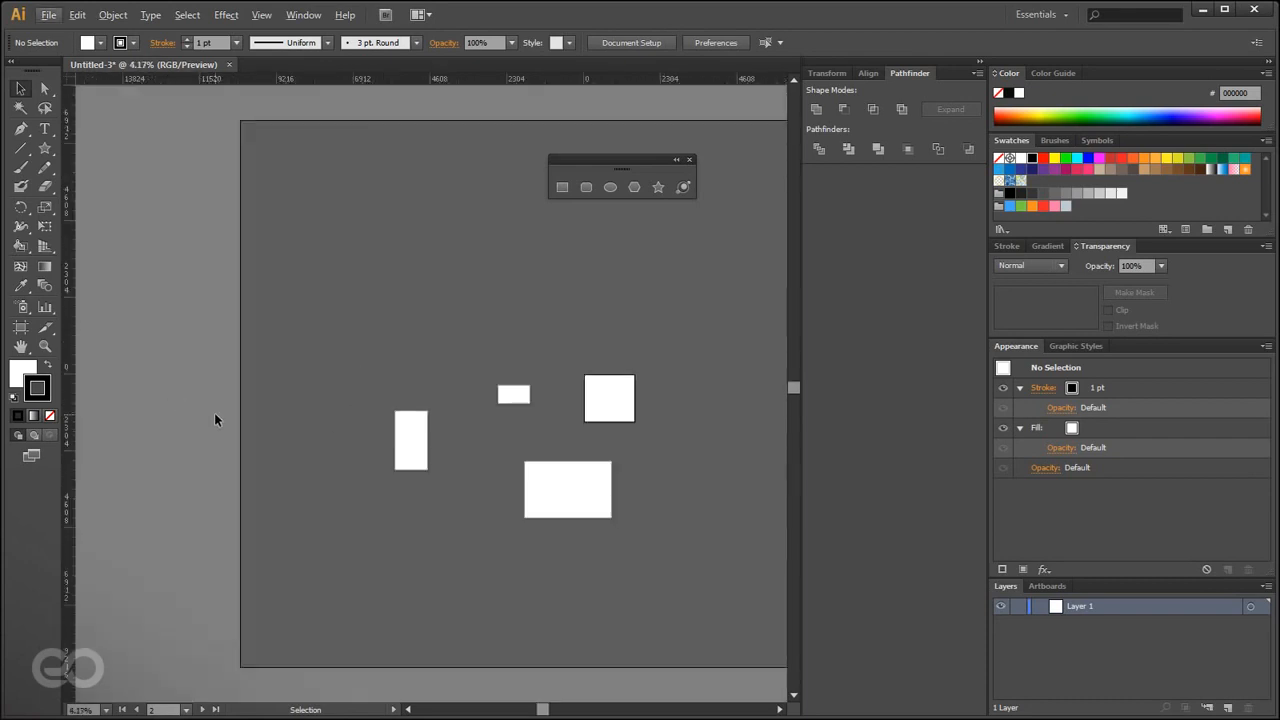
alt+scroll(600, 448, up, 1)
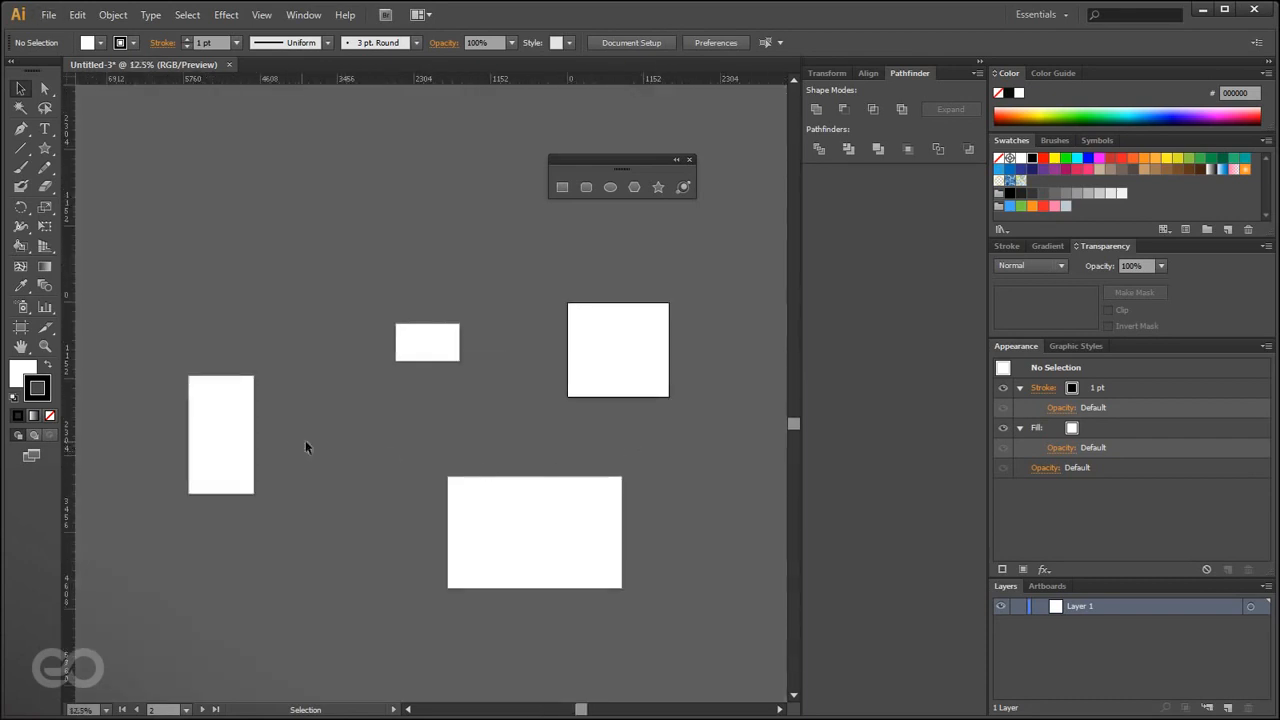
alt+scroll(290, 440, up, 1)
alt+scroll(196, 400, down, 1)
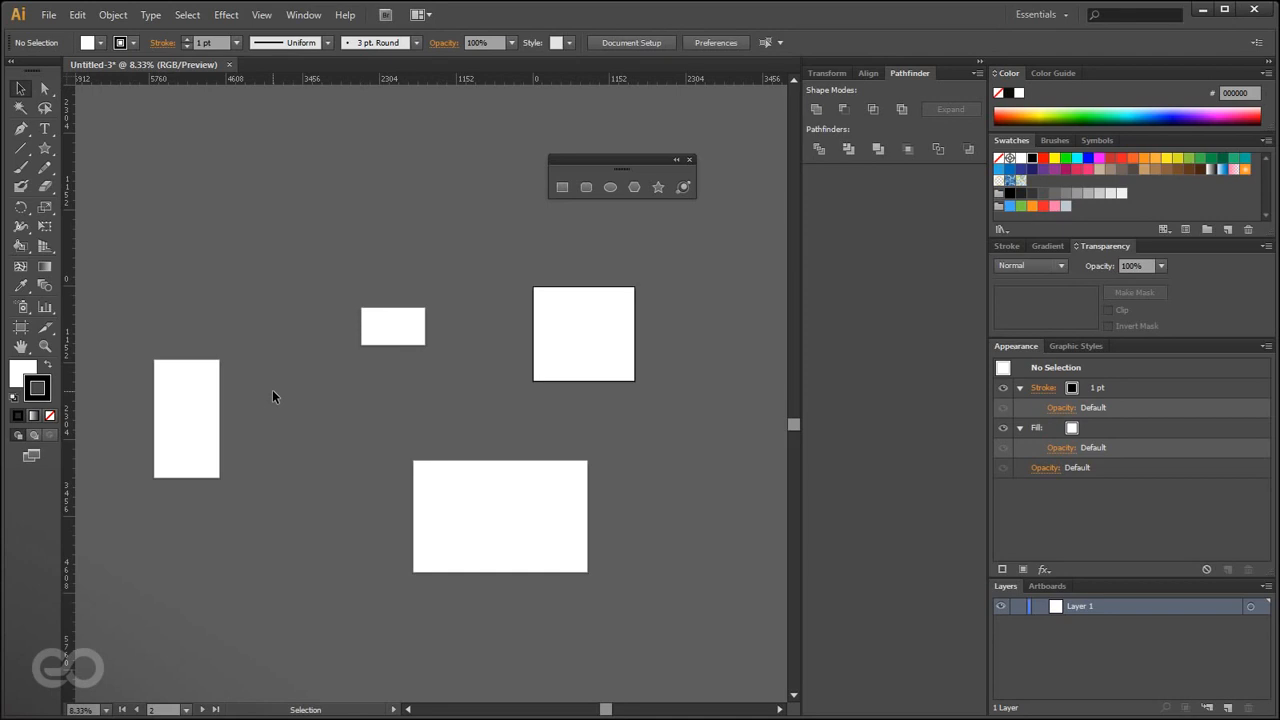
scroll(400, 318, up, 5)
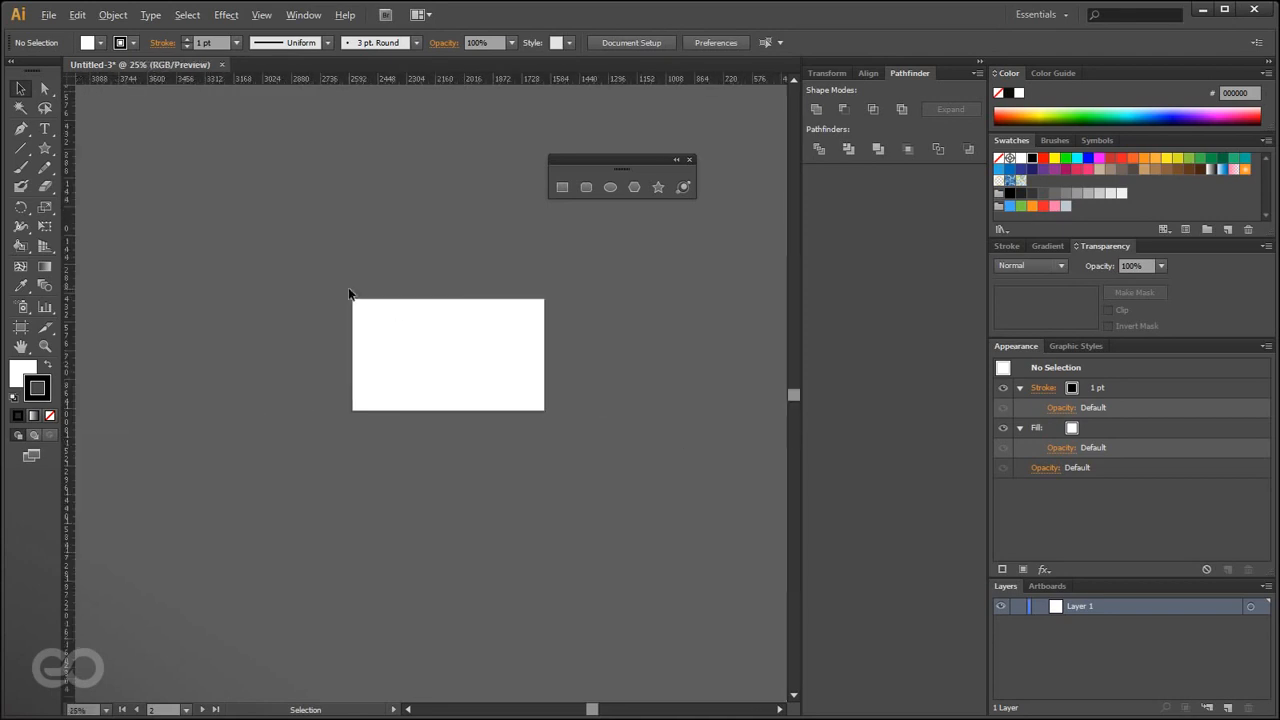
scroll(440, 338, up, 1)
scroll(265, 303, up, 1)
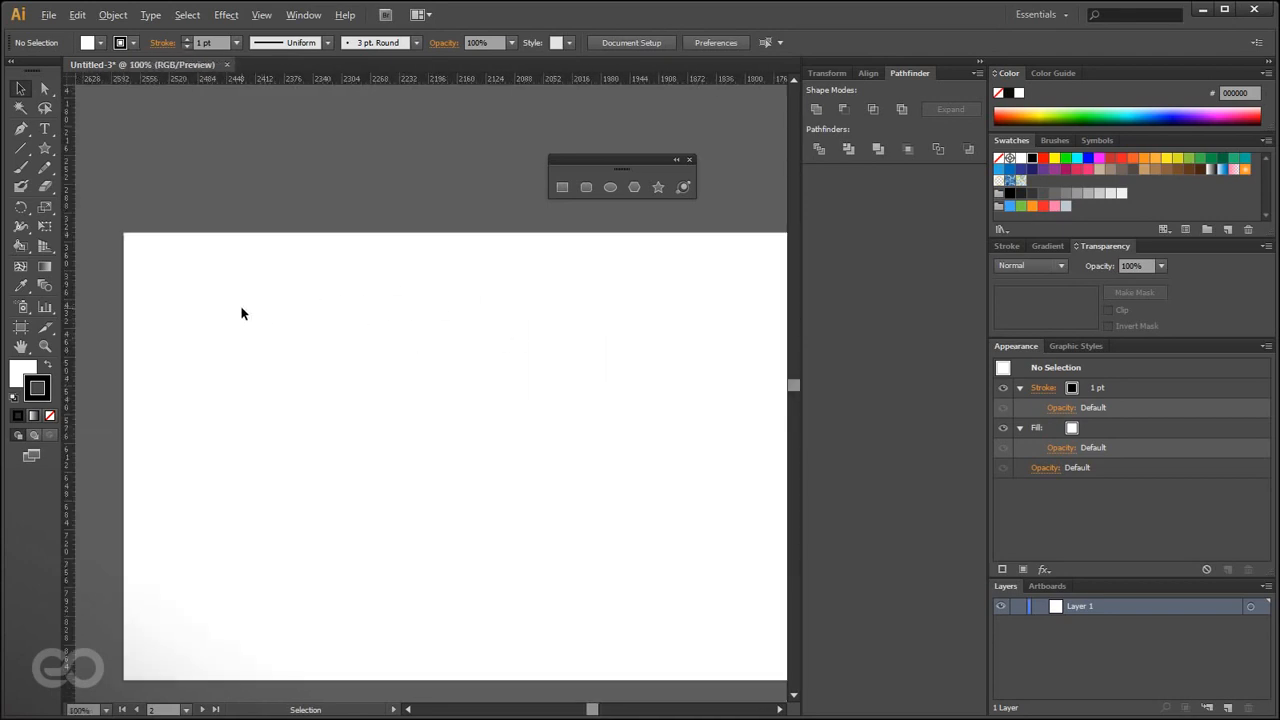
scroll(187, 305, down, 1)
key(alt)
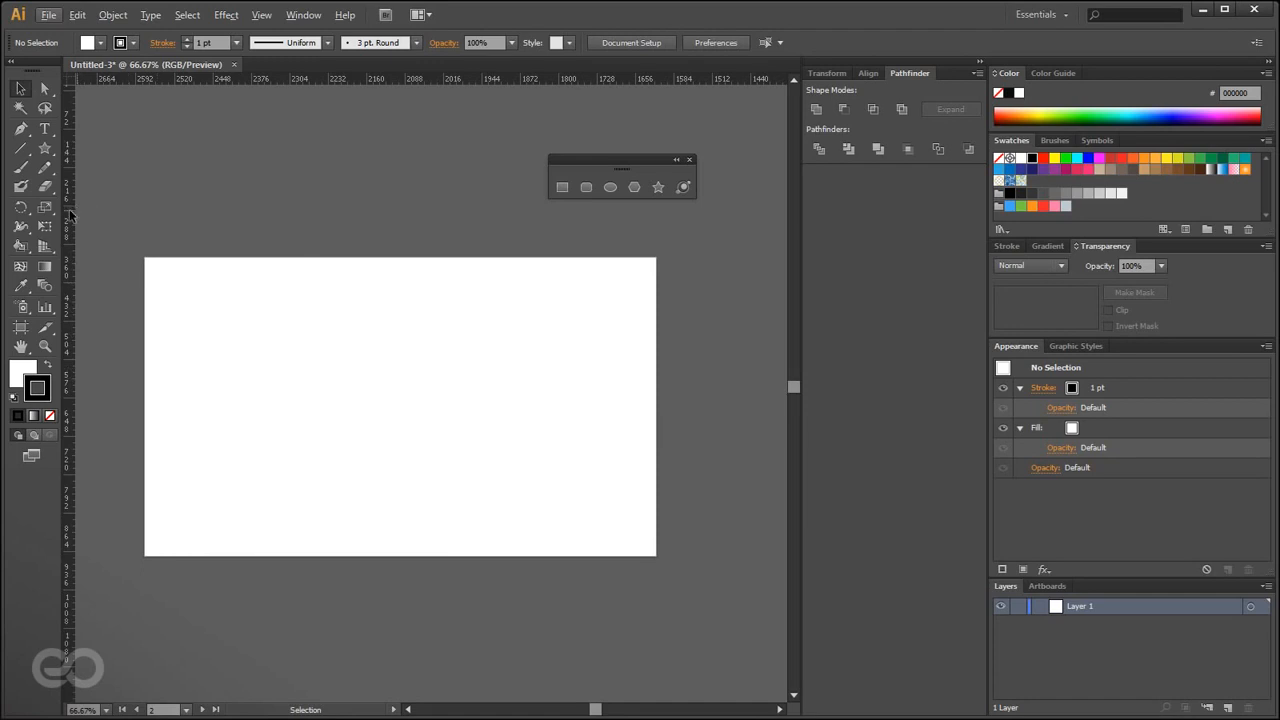
mouse_move(72, 215)
mouse_down()
mouse_move(437, 501)
mouse_move(200, 362)
mouse_move(183, 388)
mouse_move(209, 330)
mouse_up()
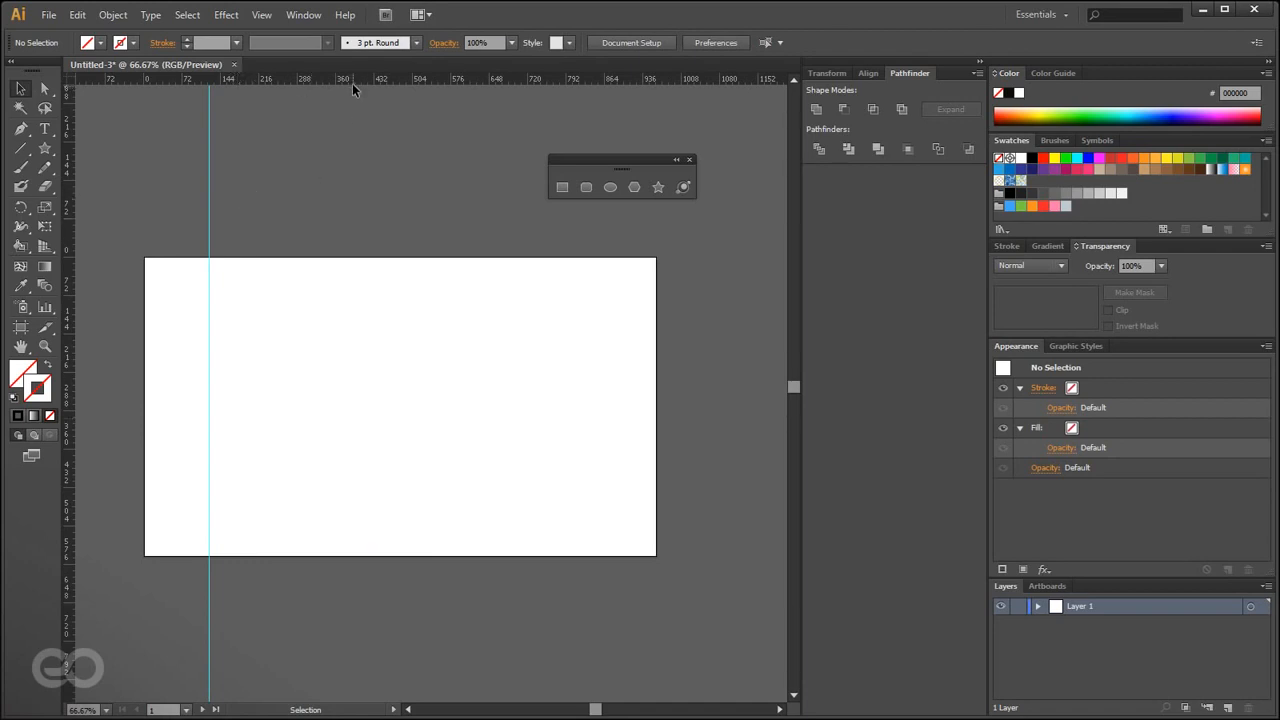
drag(352, 78, 372, 384)
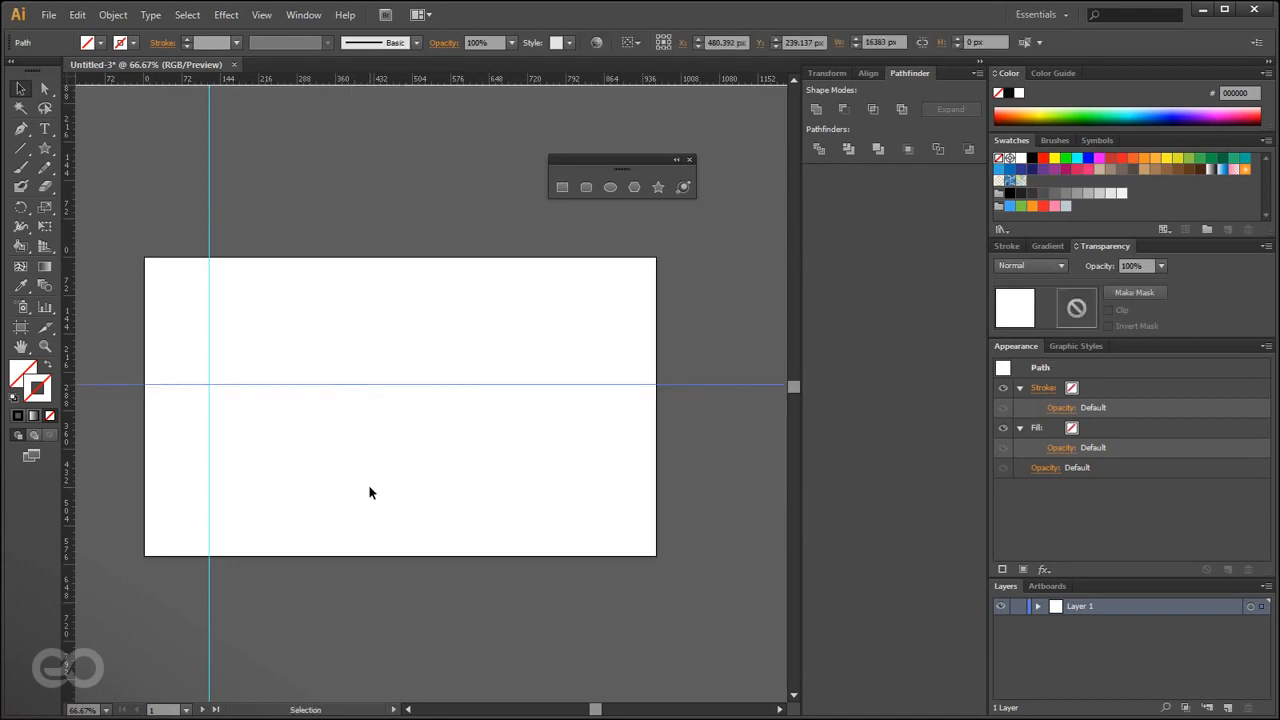
click(368, 484)
- Add guides at about X 416 px and Y 145 px, plus another vertical one near the artboard's left edge, flipped from horizontal during placement
drag(68, 413, 454, 454)
drag(487, 78, 502, 334)
drag(495, 83, 485, 465)
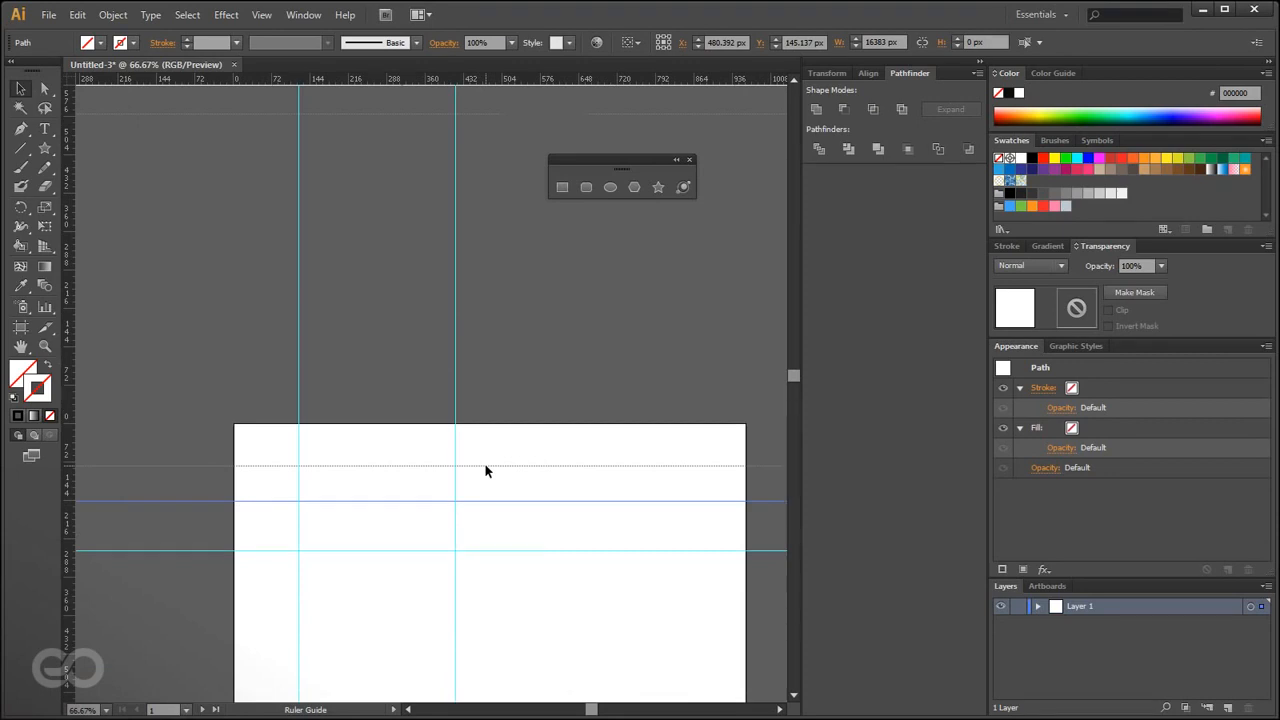
key(alt)
drag(485, 464, 258, 452)
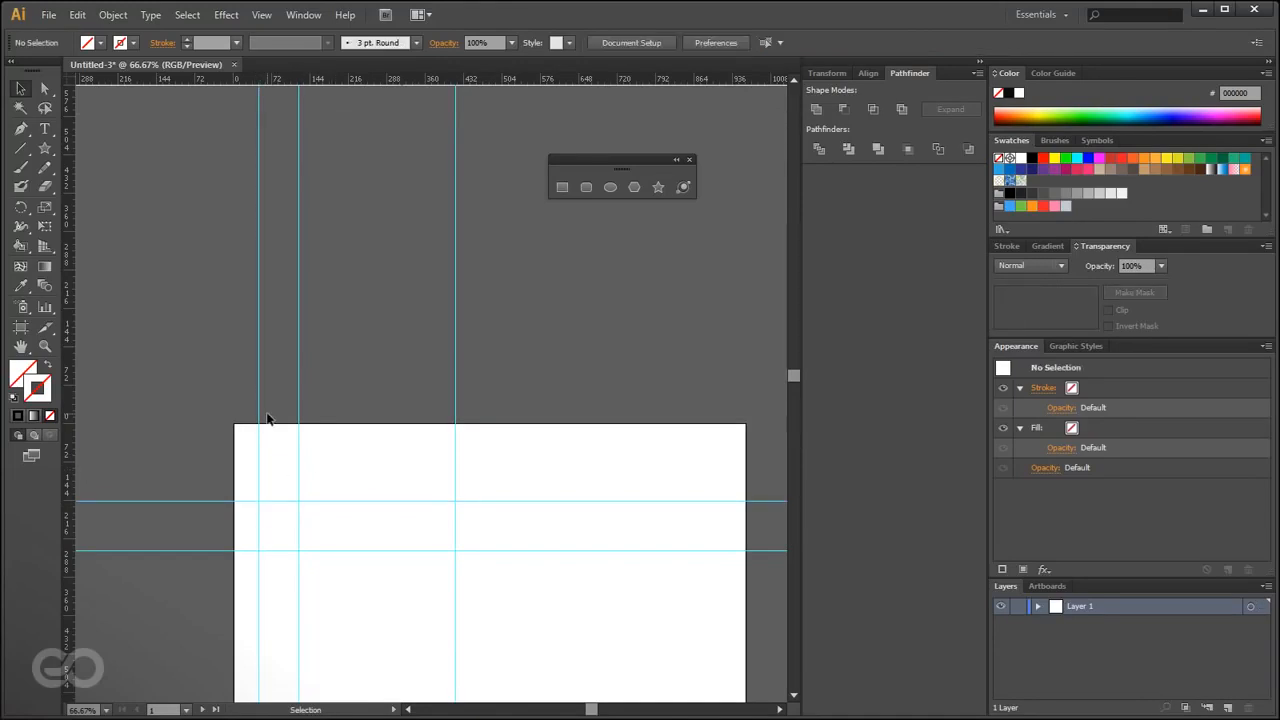
- Select the rightmost vertical guide to inspect its properties and clear the selection
key(space)
drag(465, 557, 406, 398)
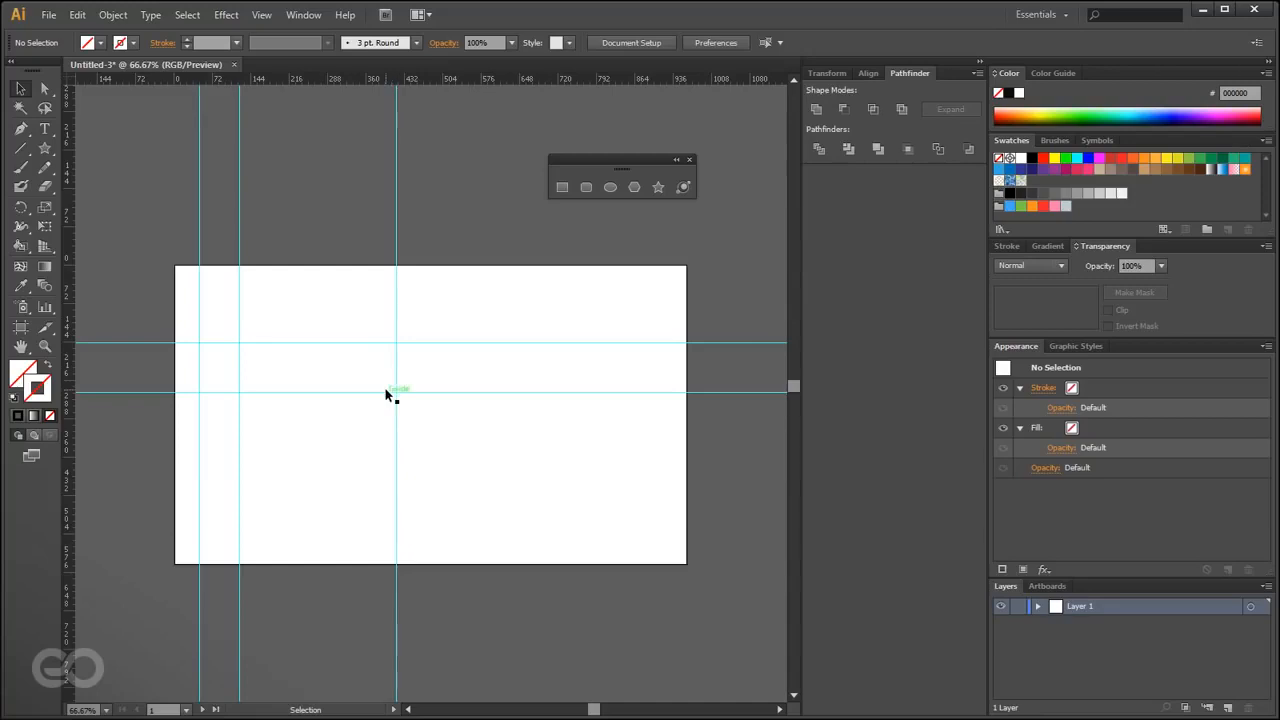
click(396, 172)
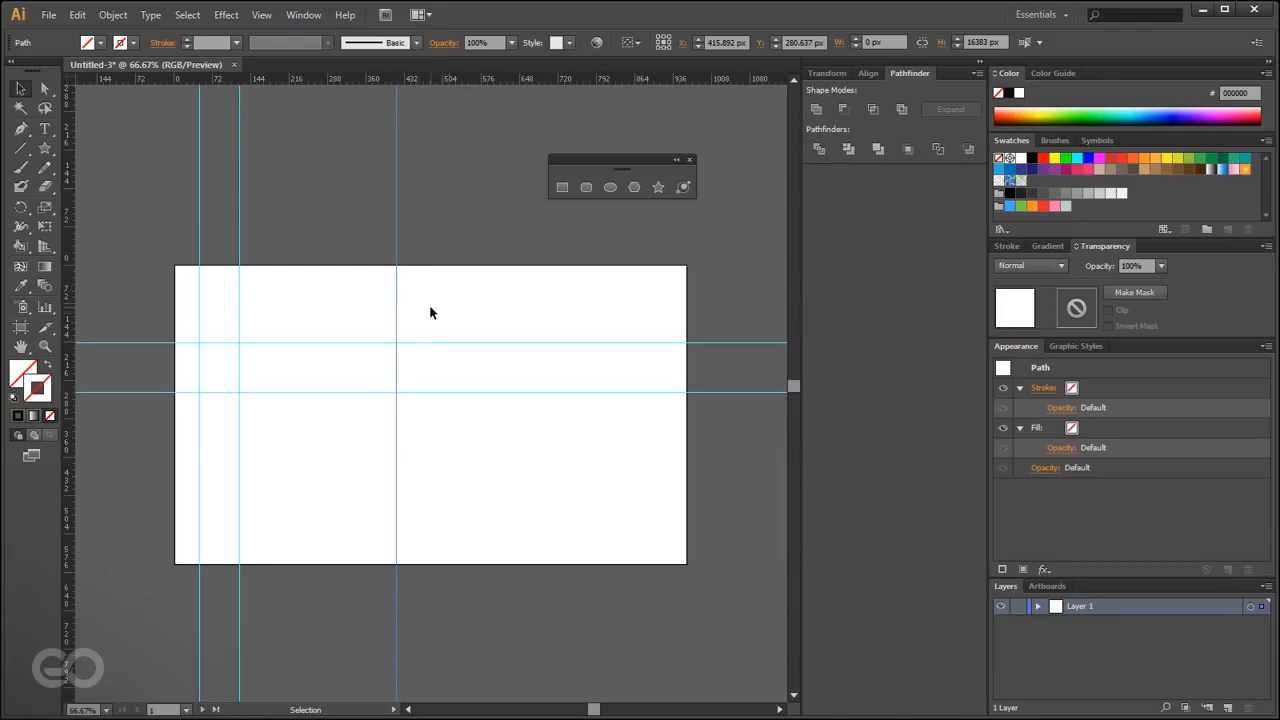
click(357, 320)
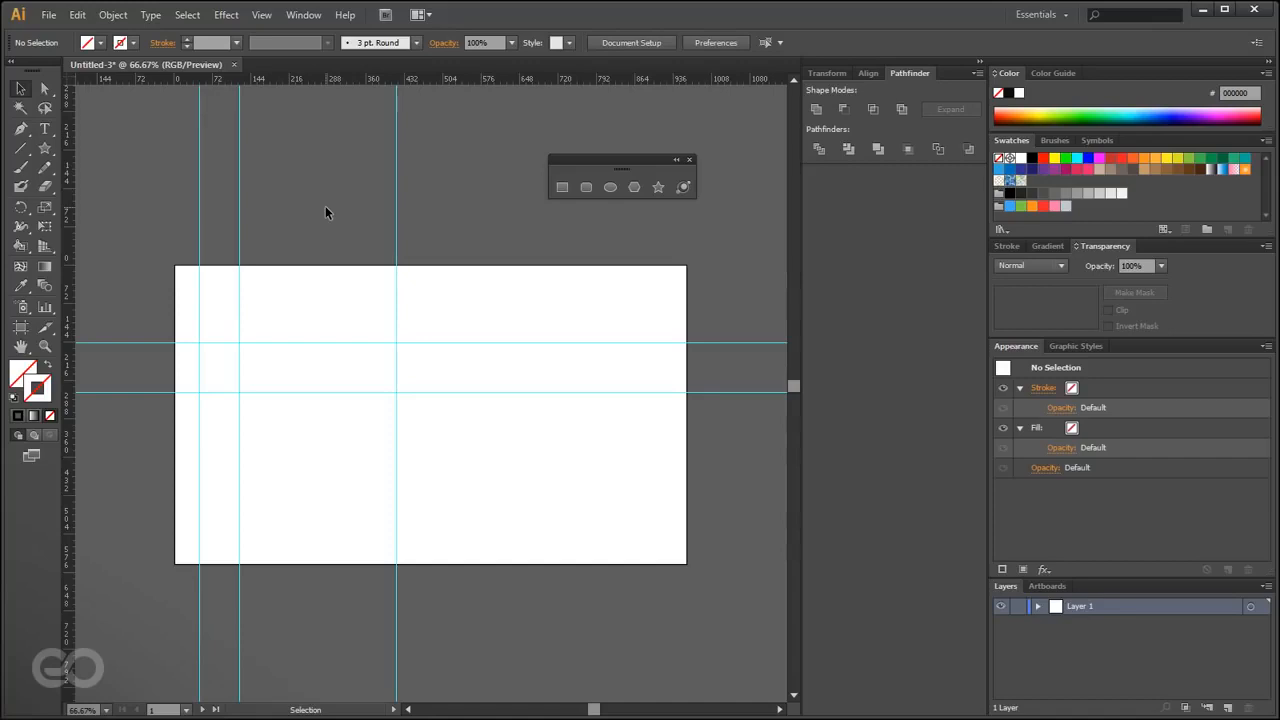
- Show the document grid and examine its spacing over the first artboard
click(261, 14)
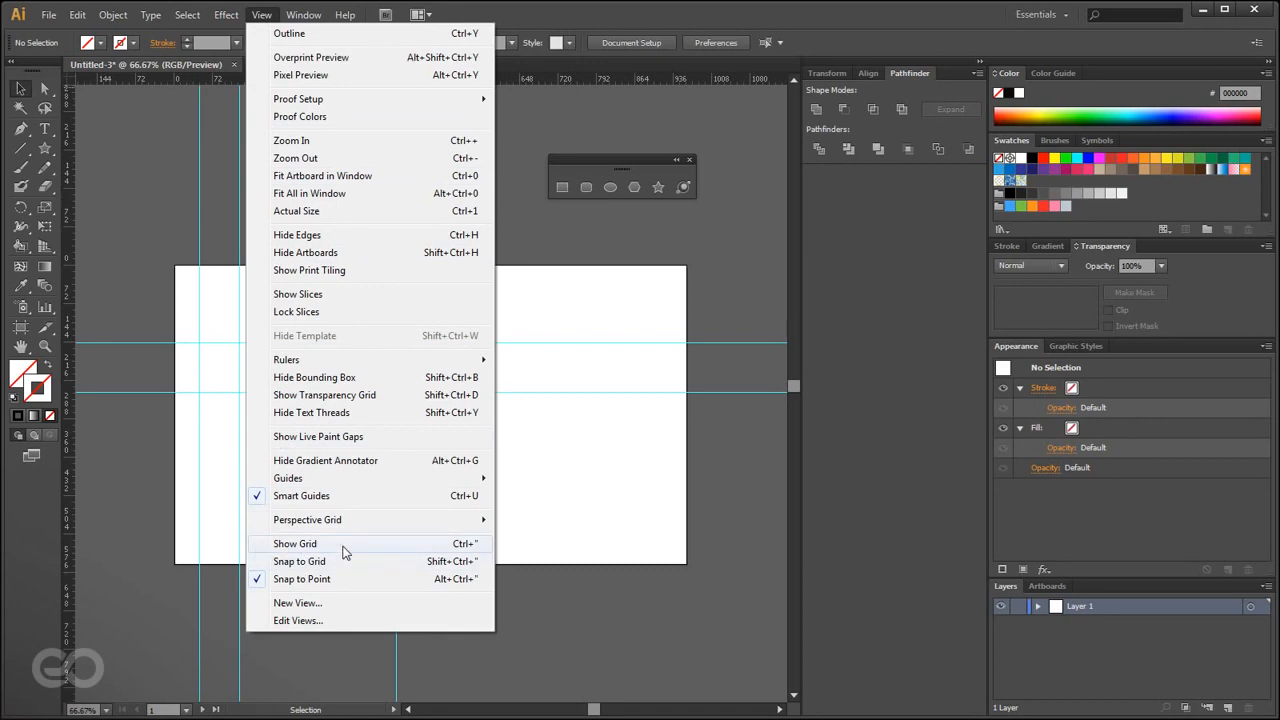
click(300, 543)
scroll(281, 404, down, 5)
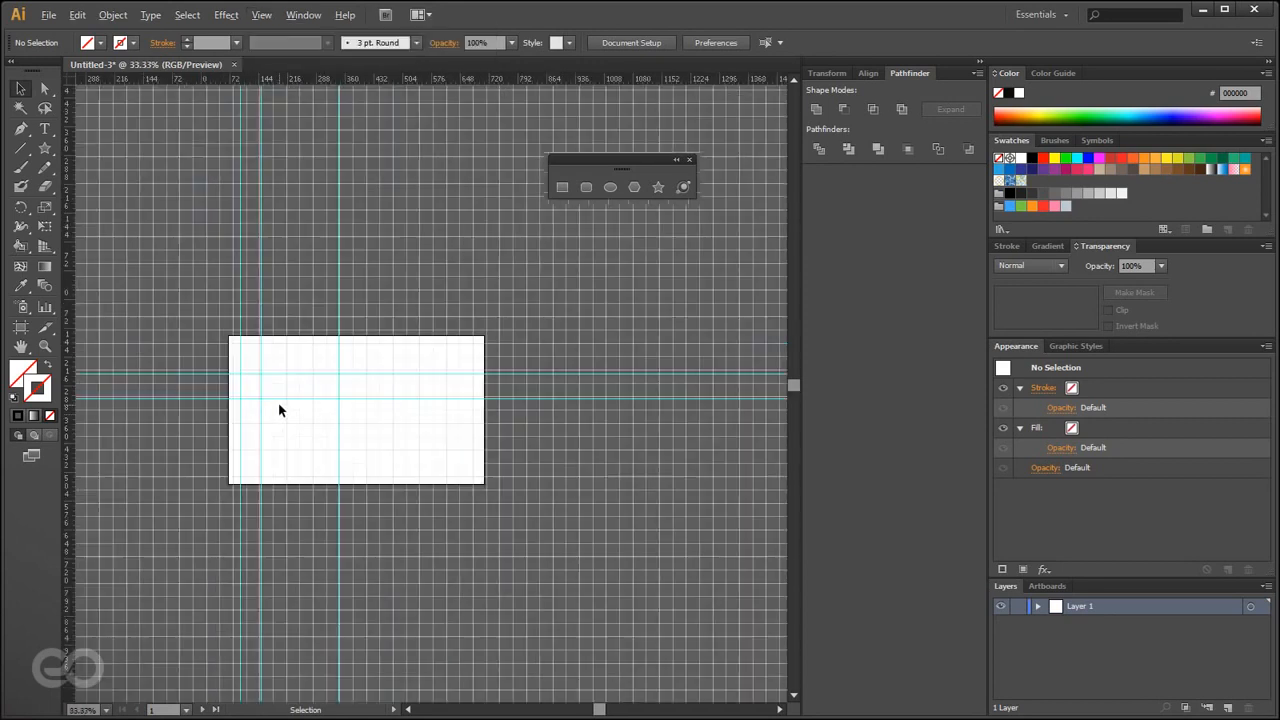
scroll(283, 406, up, 6)
key(alt)
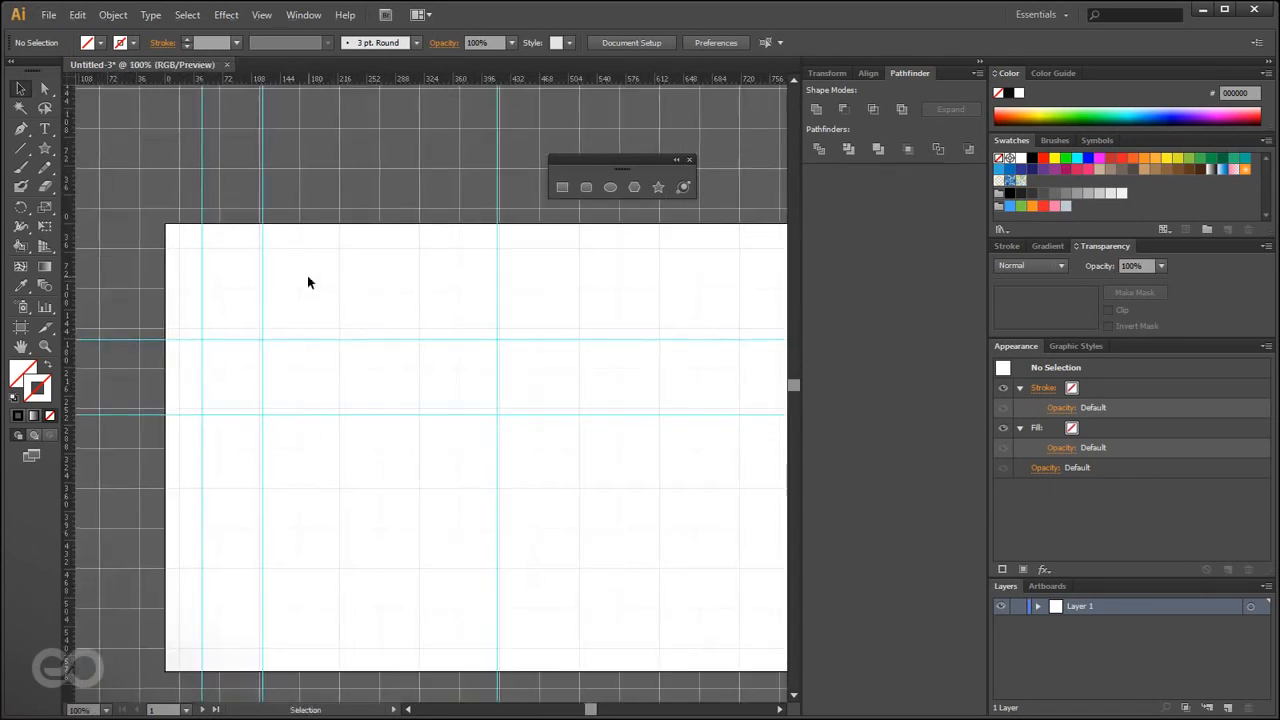
- Activate the Pen tool and turn on Snap to Grid
click(21, 128)
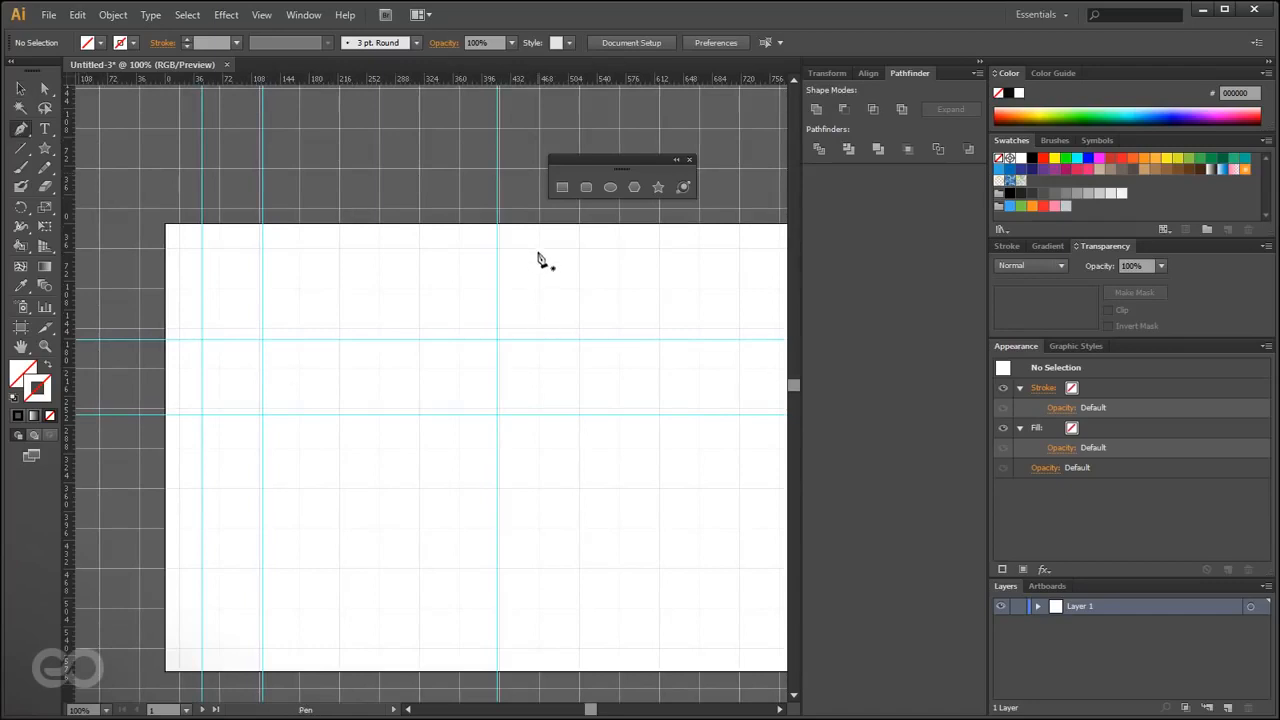
click(261, 14)
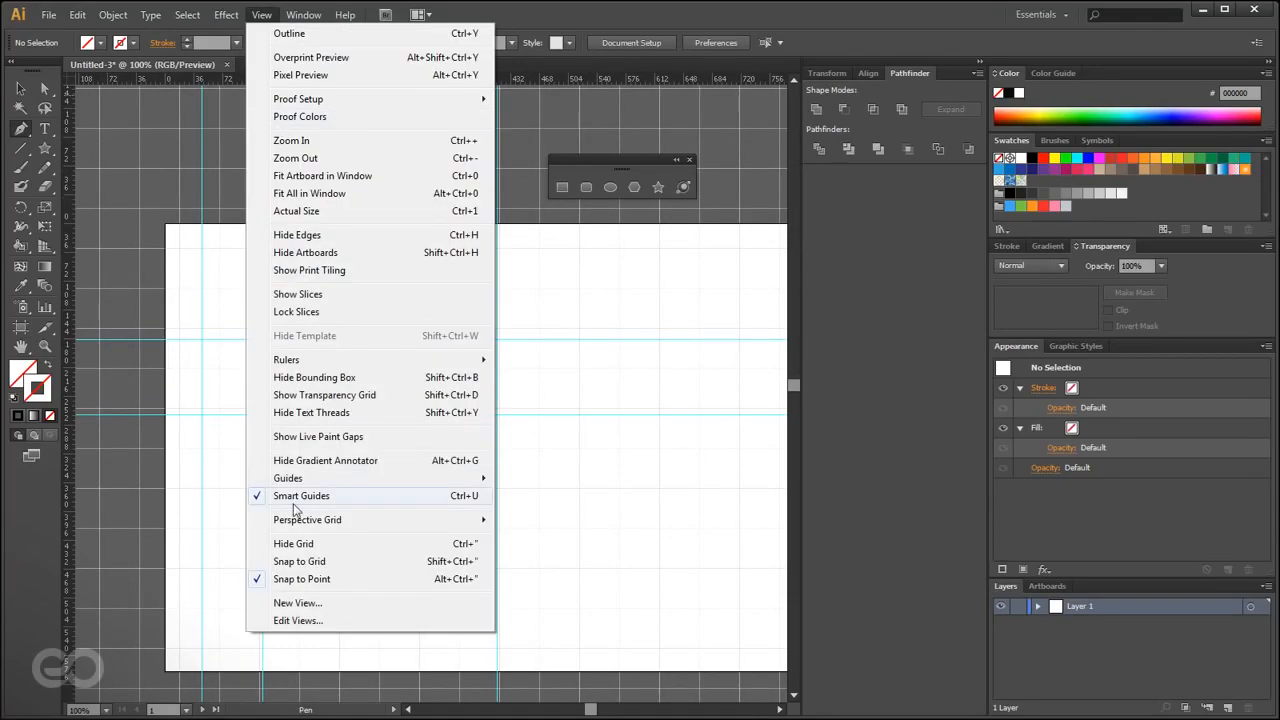
click(284, 562)
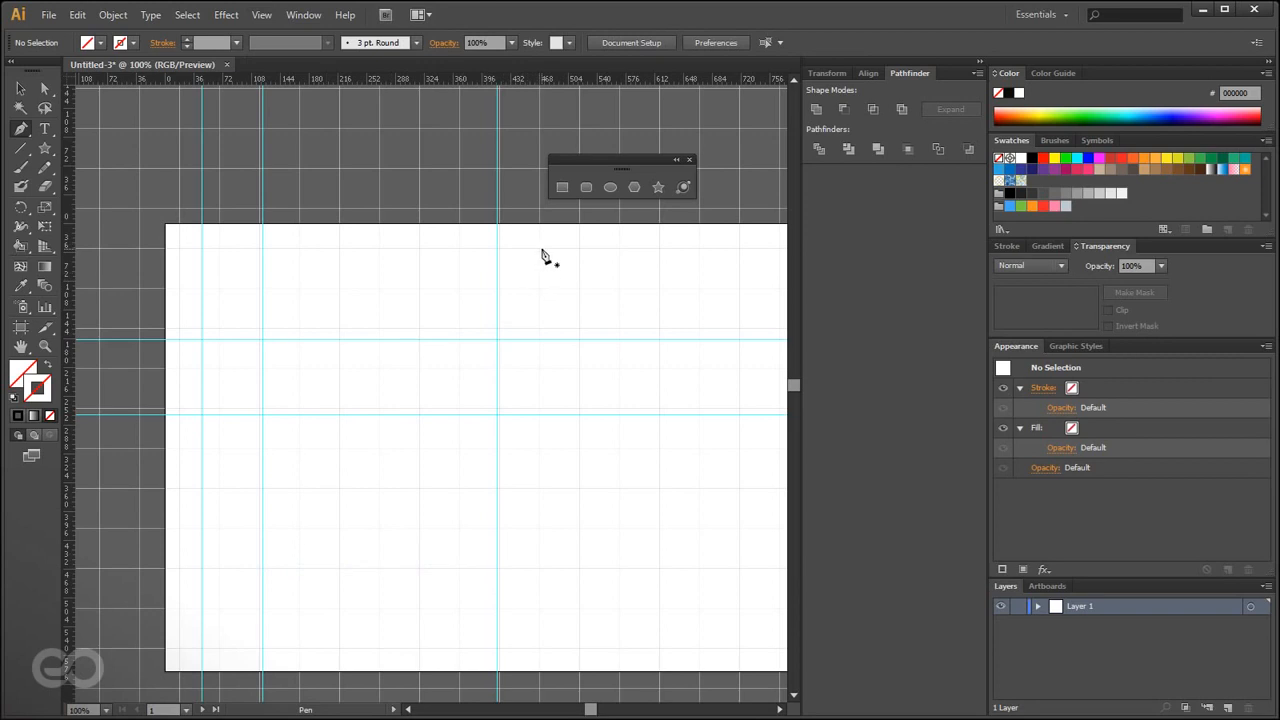
- Draw a closed straight-sided path of about 200 × 100 px with a notched upper edge, snapping its points to the grid
click(539, 247)
click(579, 287)
click(619, 287)
click(659, 247)
click(699, 287)
click(699, 327)
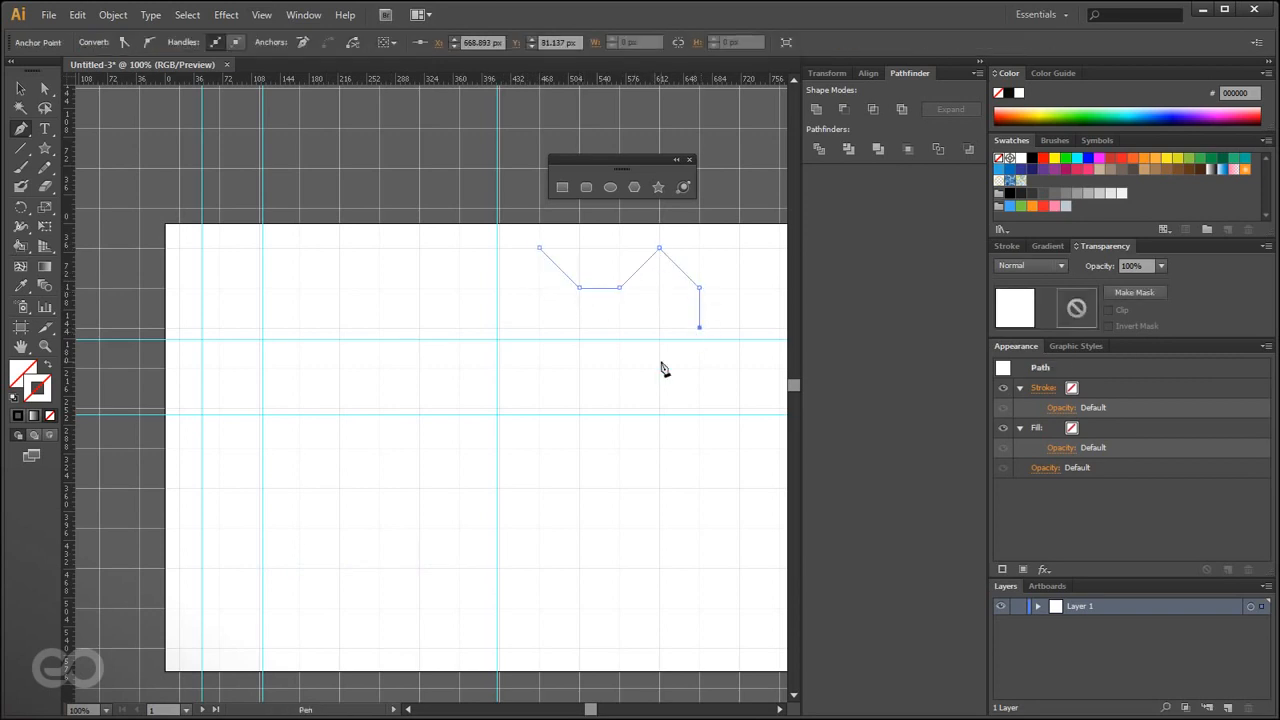
click(579, 327)
click(539, 327)
click(539, 247)
- Delete the grid-snapped test path from the artboard
key(v)
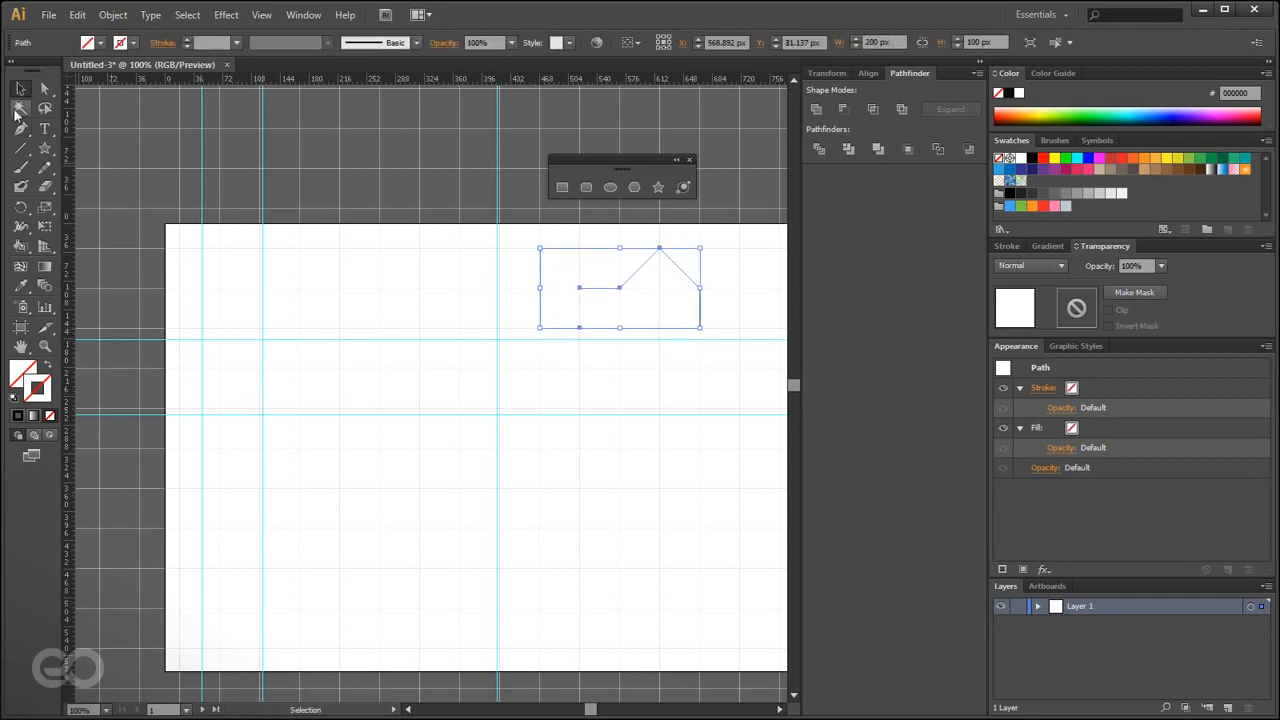
click(280, 123)
click(621, 325)
key(Delete)
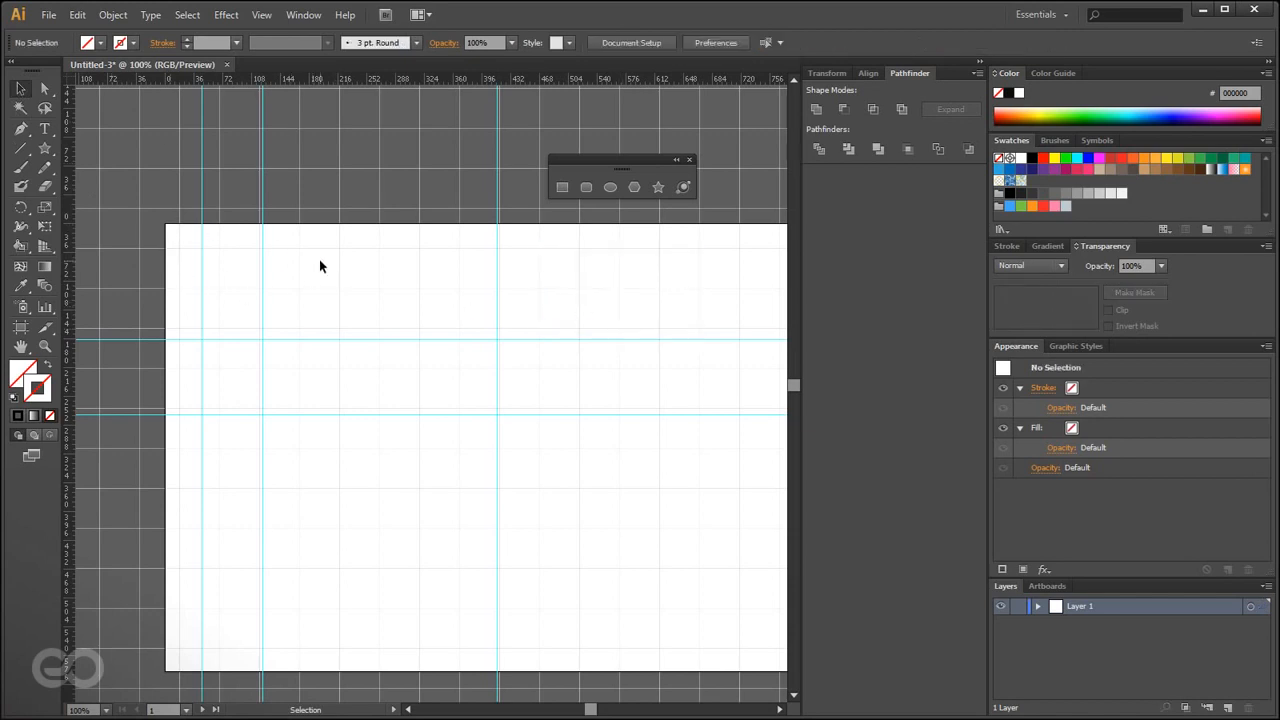
- Set the grid subdivisions to 0 in the Guides & Grid preferences, with a gridline every 100 px
click(77, 14)
mouse_move(315, 505)
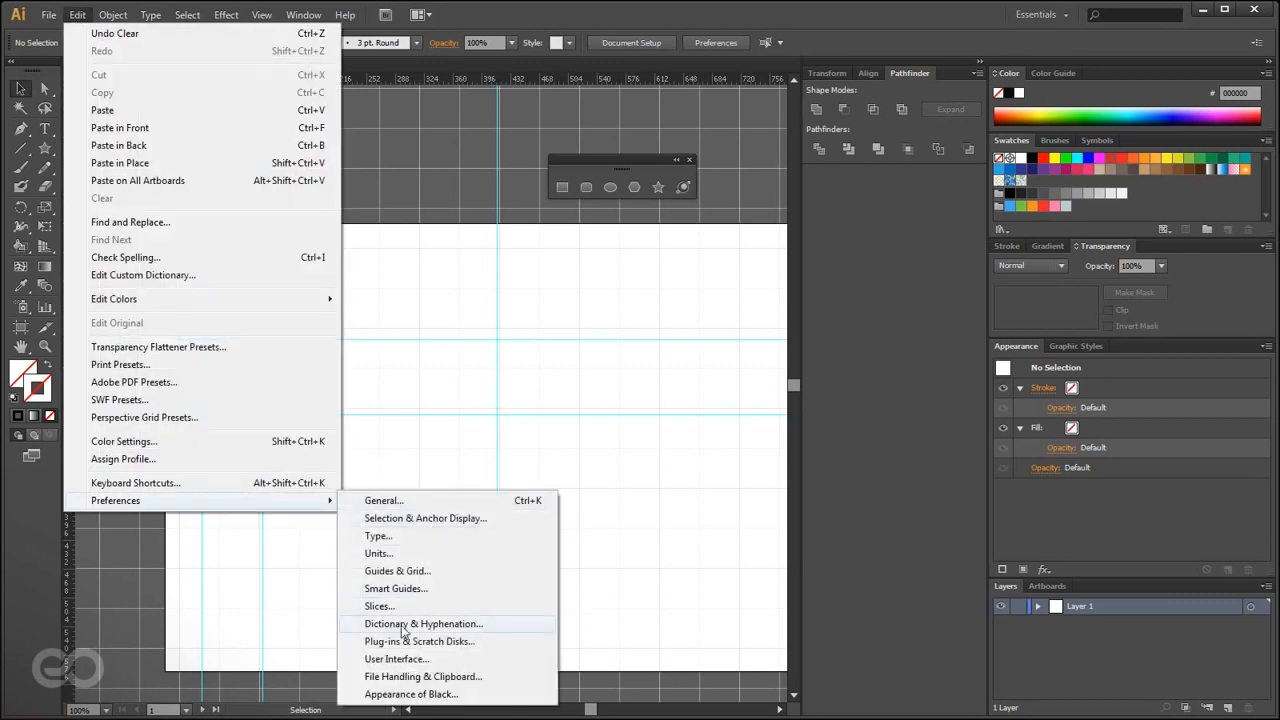
click(461, 570)
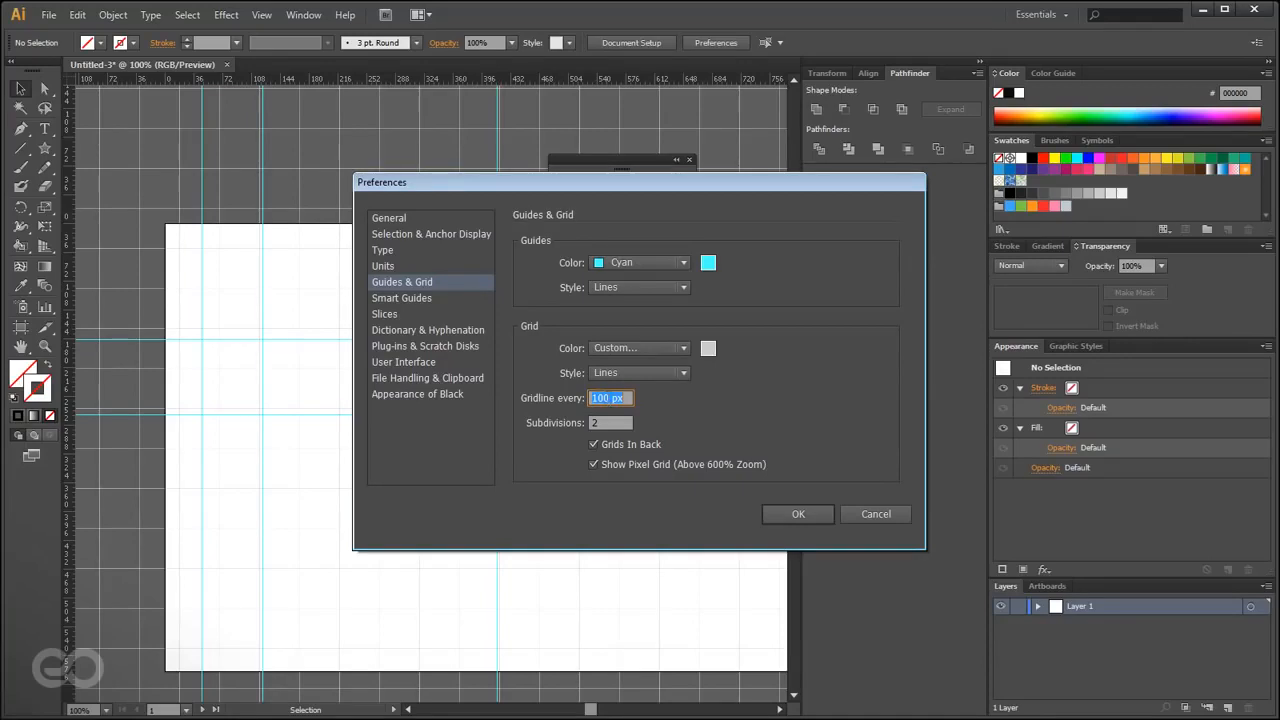
click(608, 397)
key(Tab)
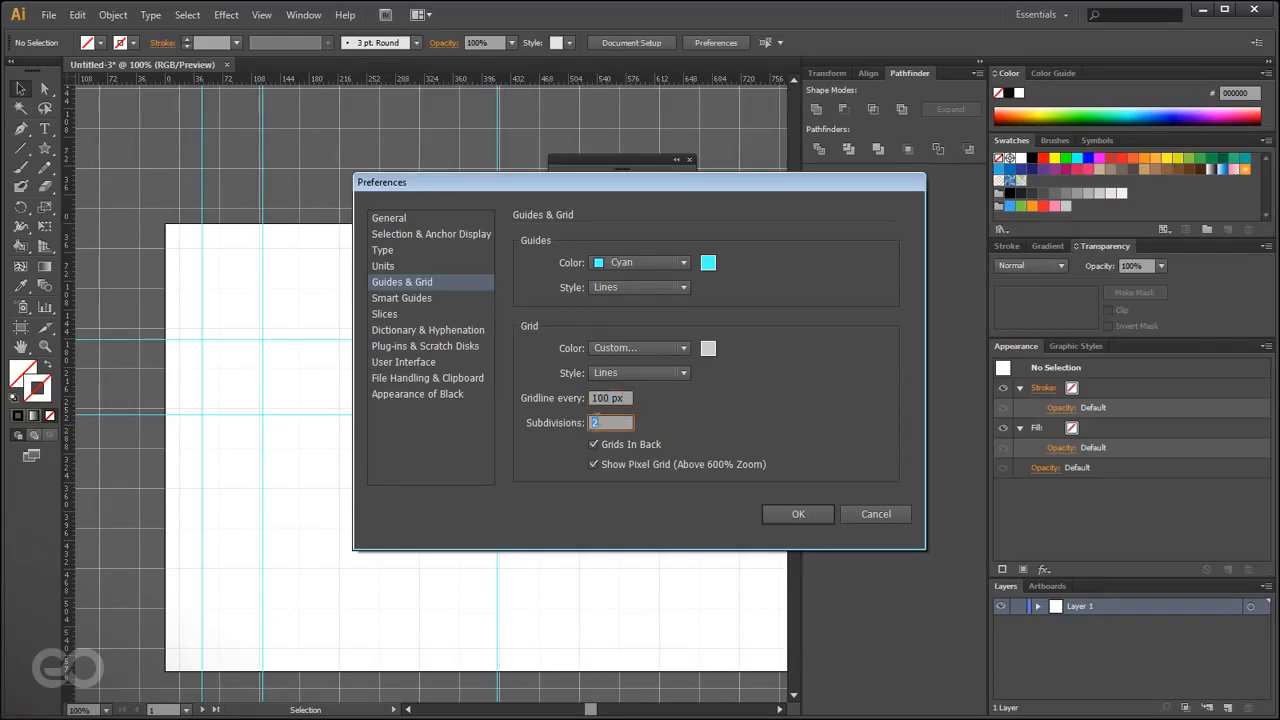
text(0)
click(798, 514)
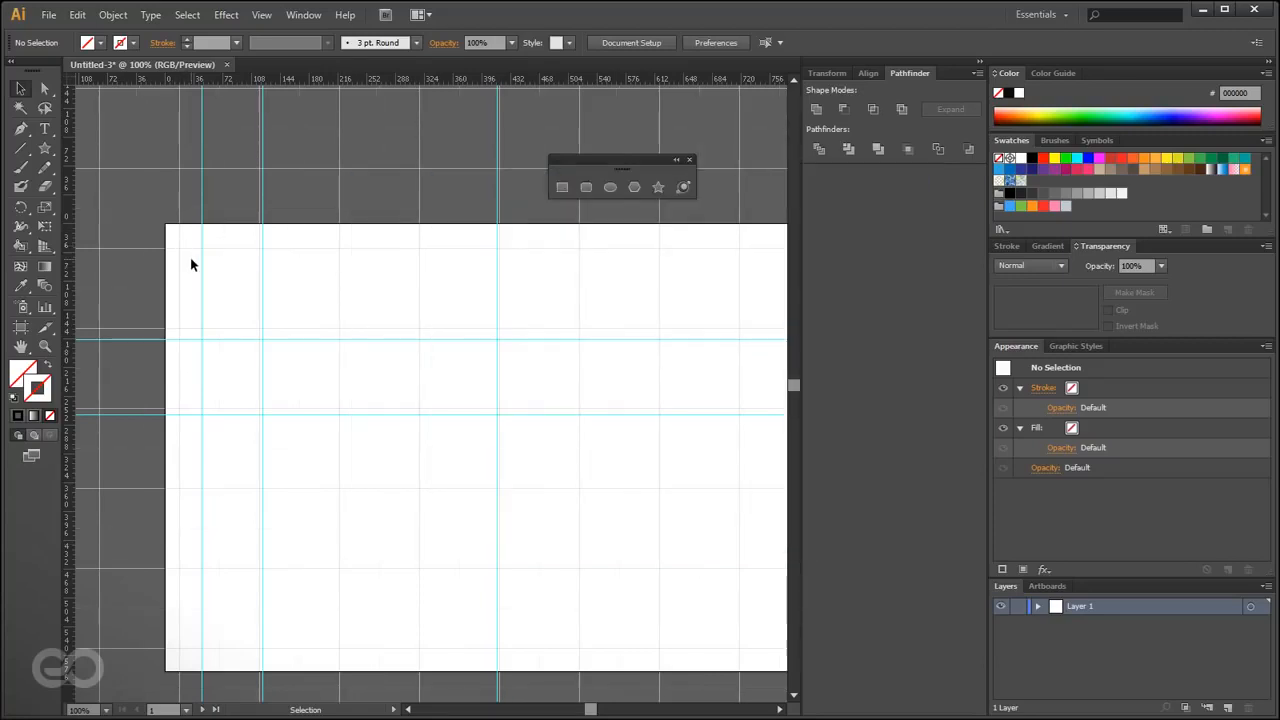
- Place the ruler origin on the upper-left corner of the first artboard
scroll(117, 178, up, 3)
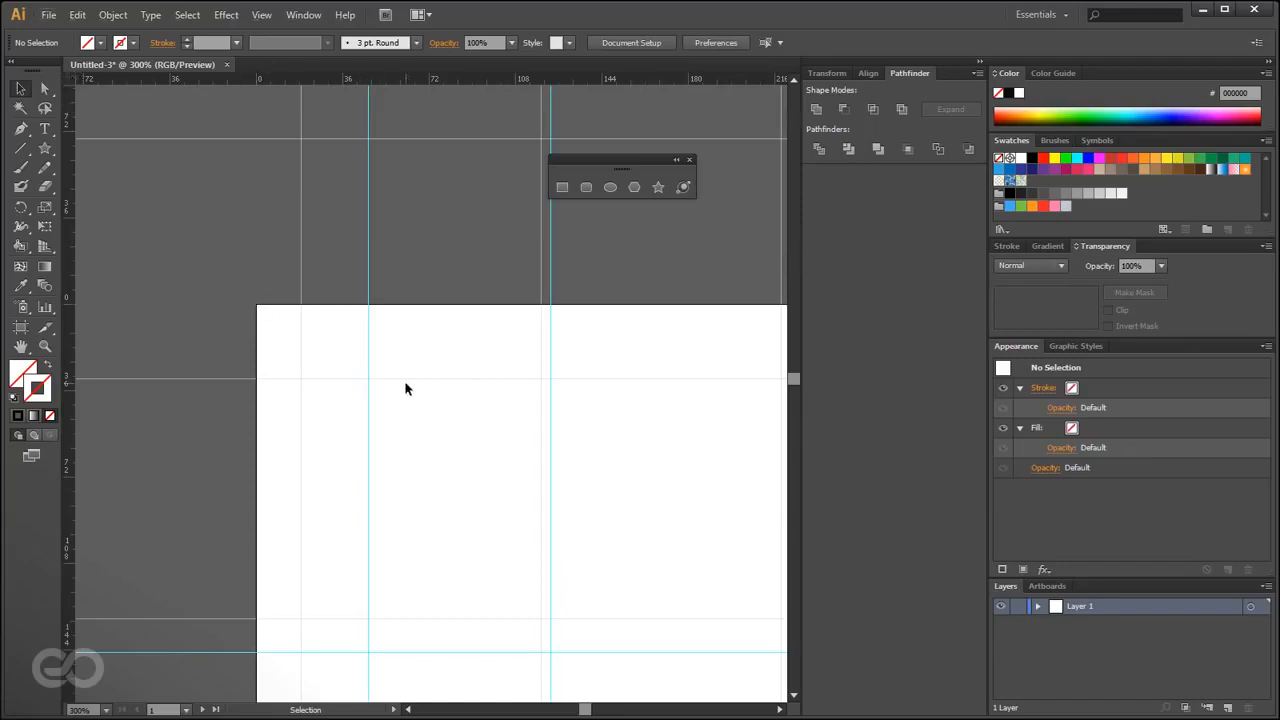
drag(68, 78, 258, 305)
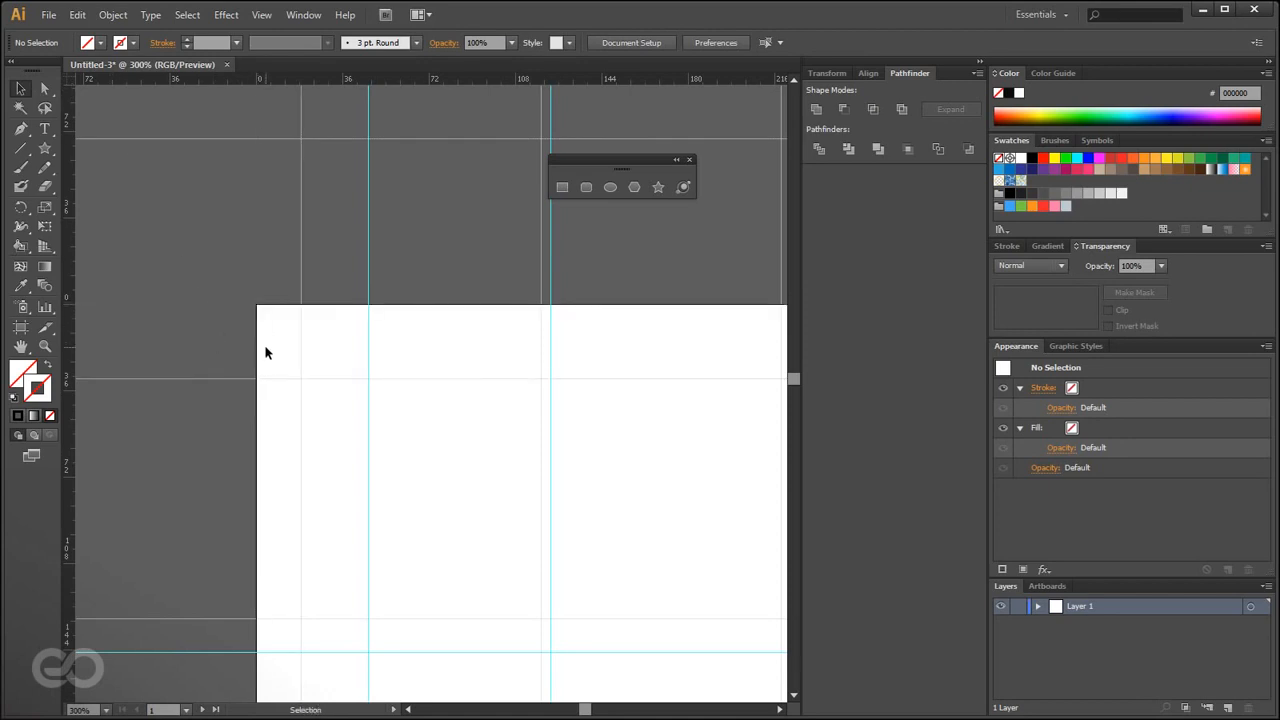
- Switch to global rulers and place their origin on the upper-left corner of the artboard
right_click(271, 78)
click(305, 198)
drag(70, 79, 258, 305)
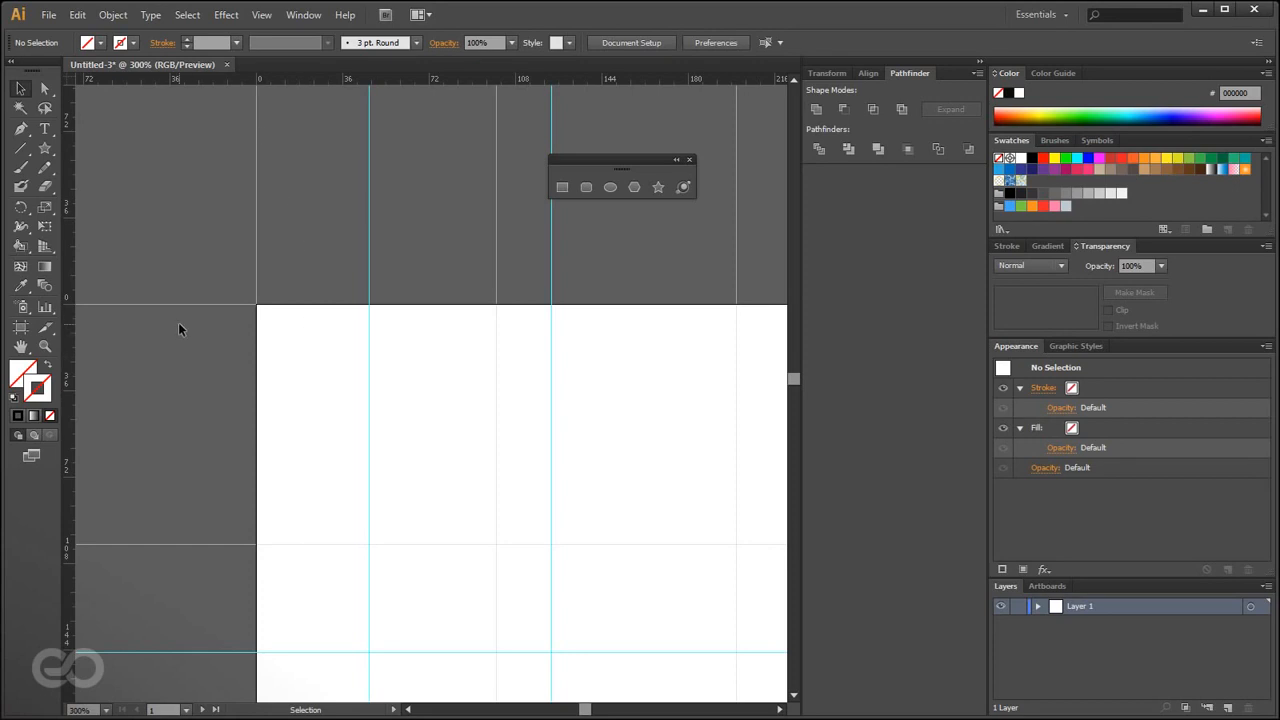
- Examine at high magnification how the gridlines line up with the ruler increments, and return to an overview of the artboard
scroll(174, 311, down, 1)
scroll(326, 143, up, 3)
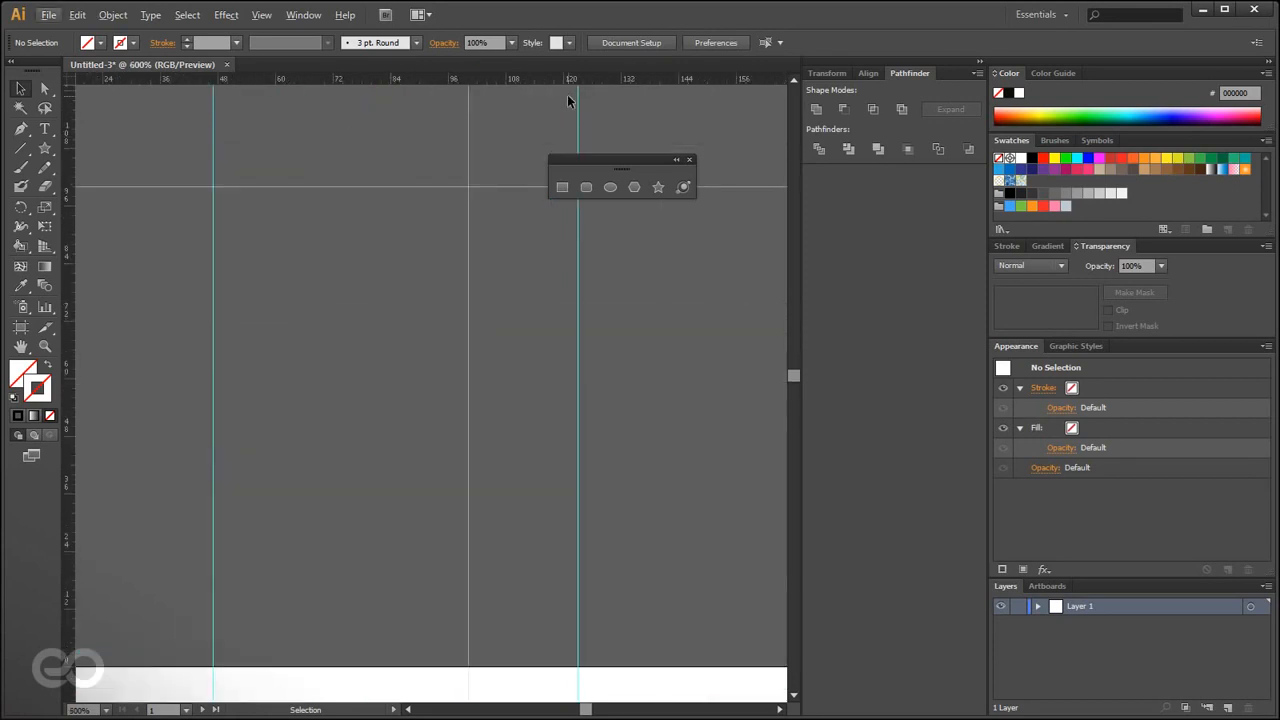
scroll(394, 314, down, 3)
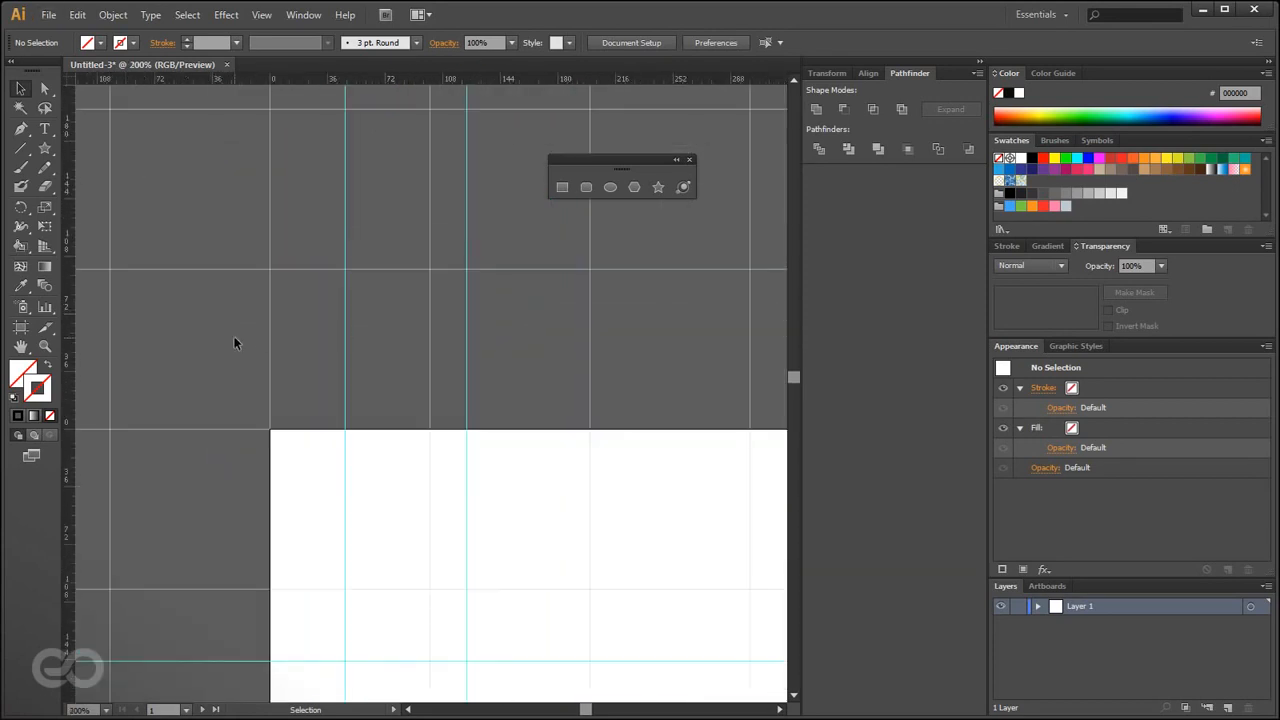
scroll(246, 200, up, 1)
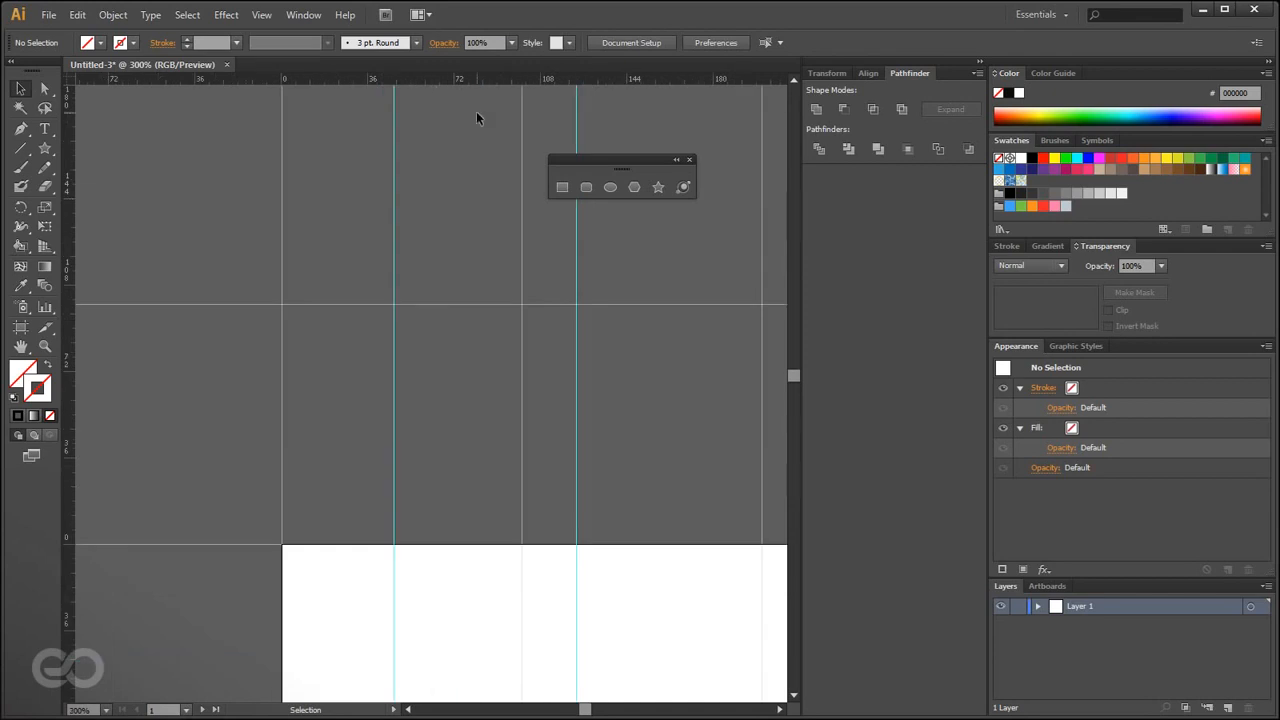
scroll(527, 95, up, 5)
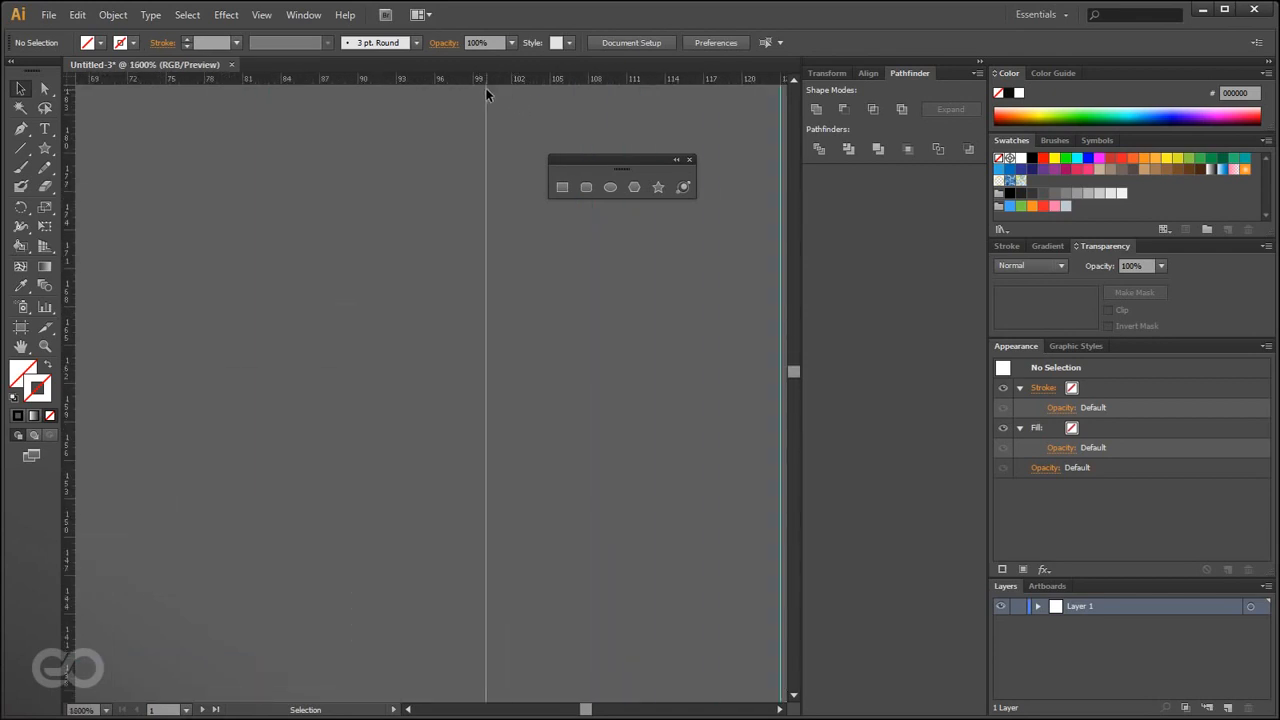
scroll(466, 200, down, 10)
scroll(171, 209, up, 2)
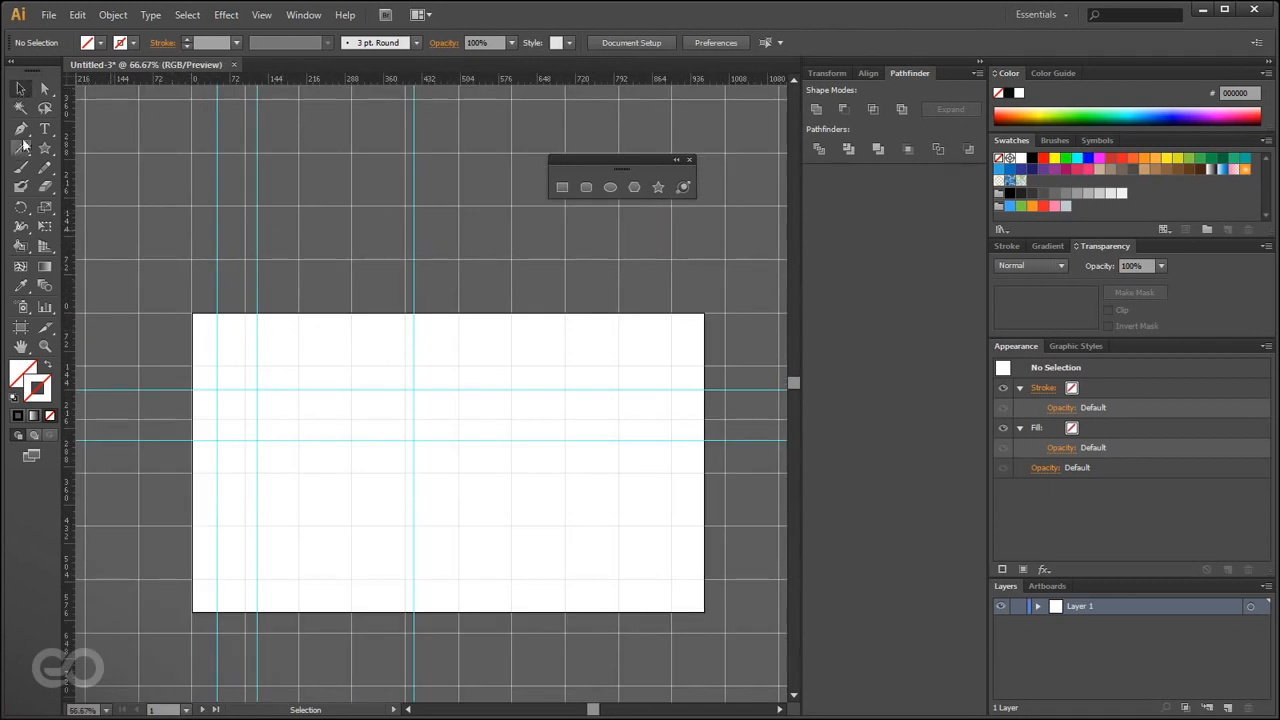
- Draw a 200 × 200 px circle snapped to the grid with the Ellipse tool, and delete it
drag(46, 160, 97, 187)
drag(462, 366, 559, 461)
key(v)
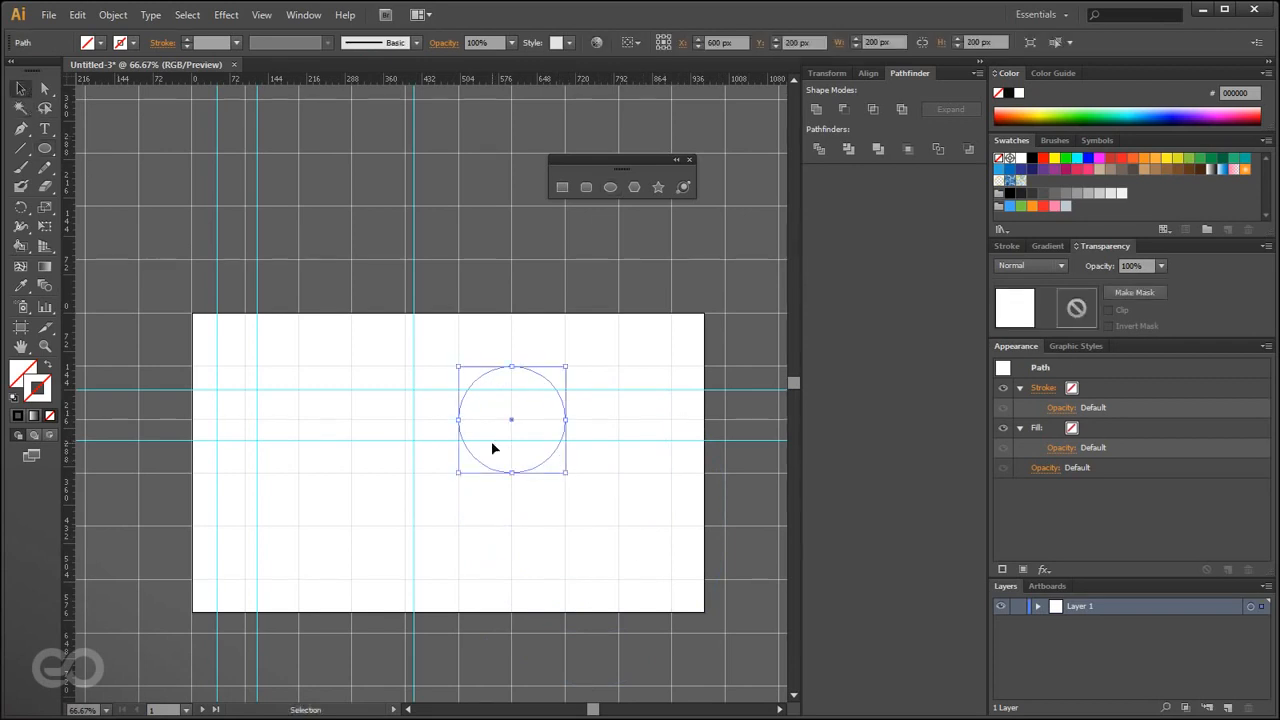
key(Delete)
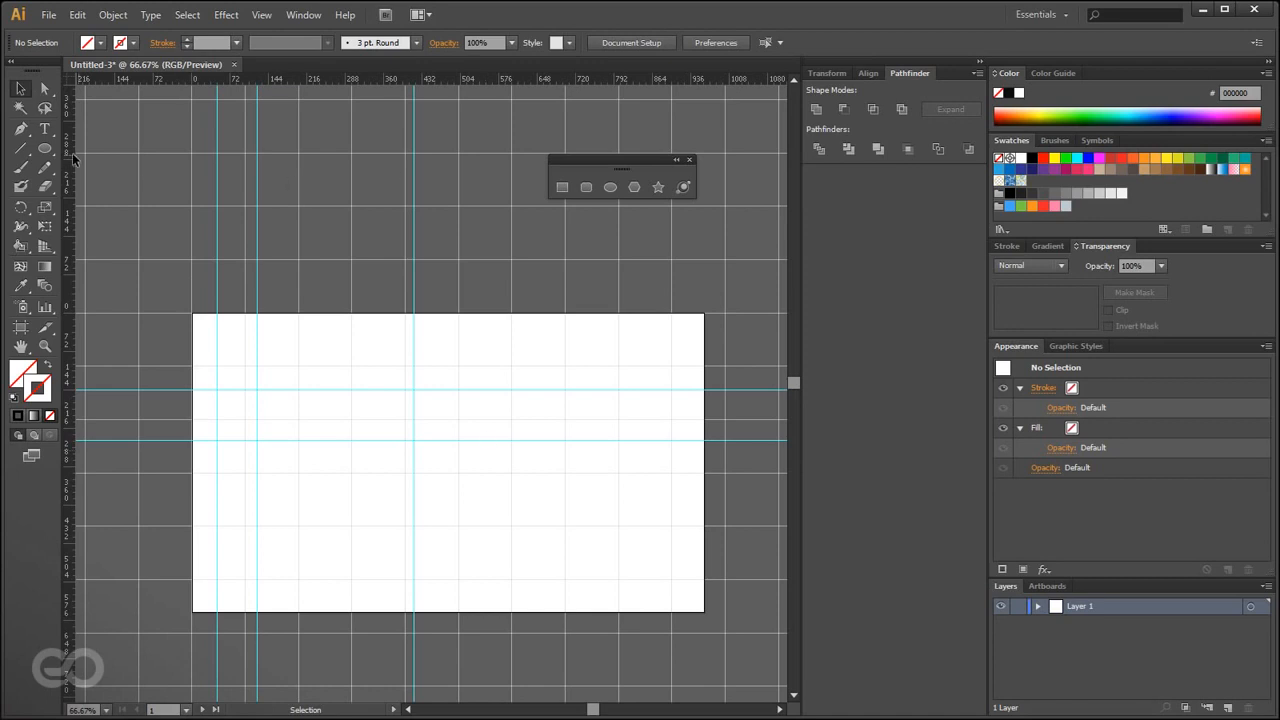
- Review the colour mode and profile choices for a new document without creating one, and the measurement units offered for the rulers
click(48, 15)
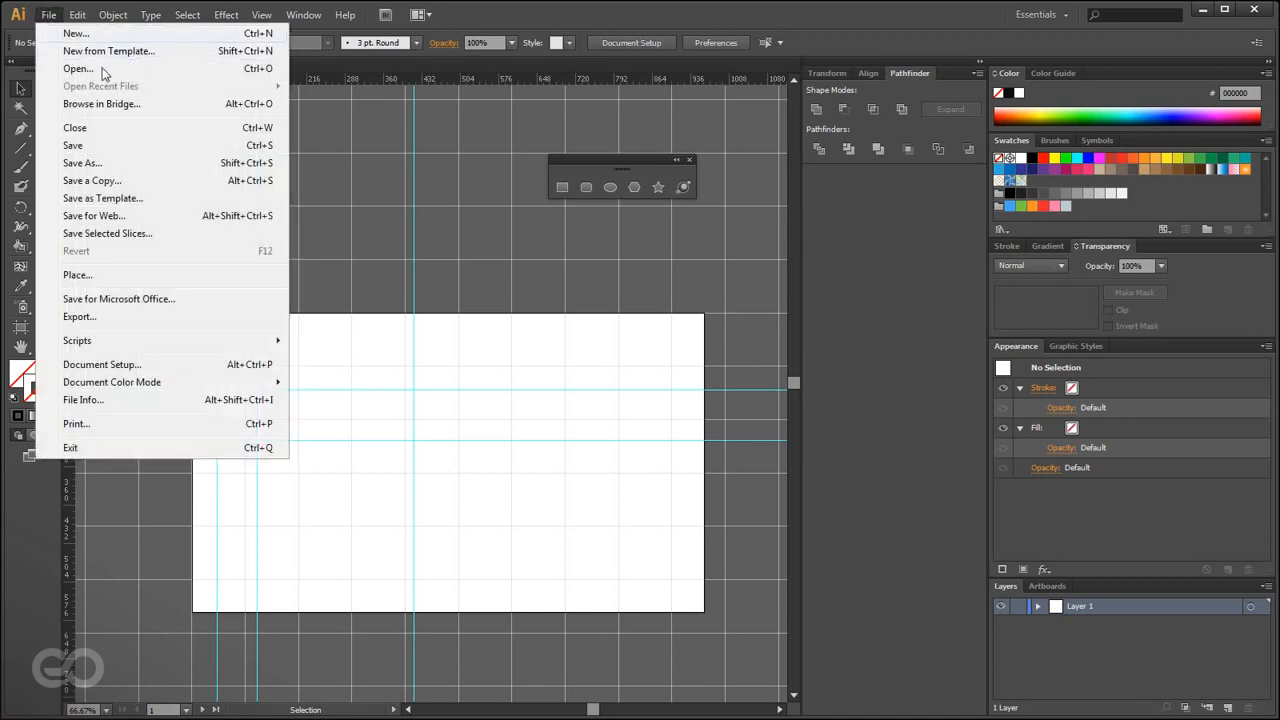
click(82, 33)
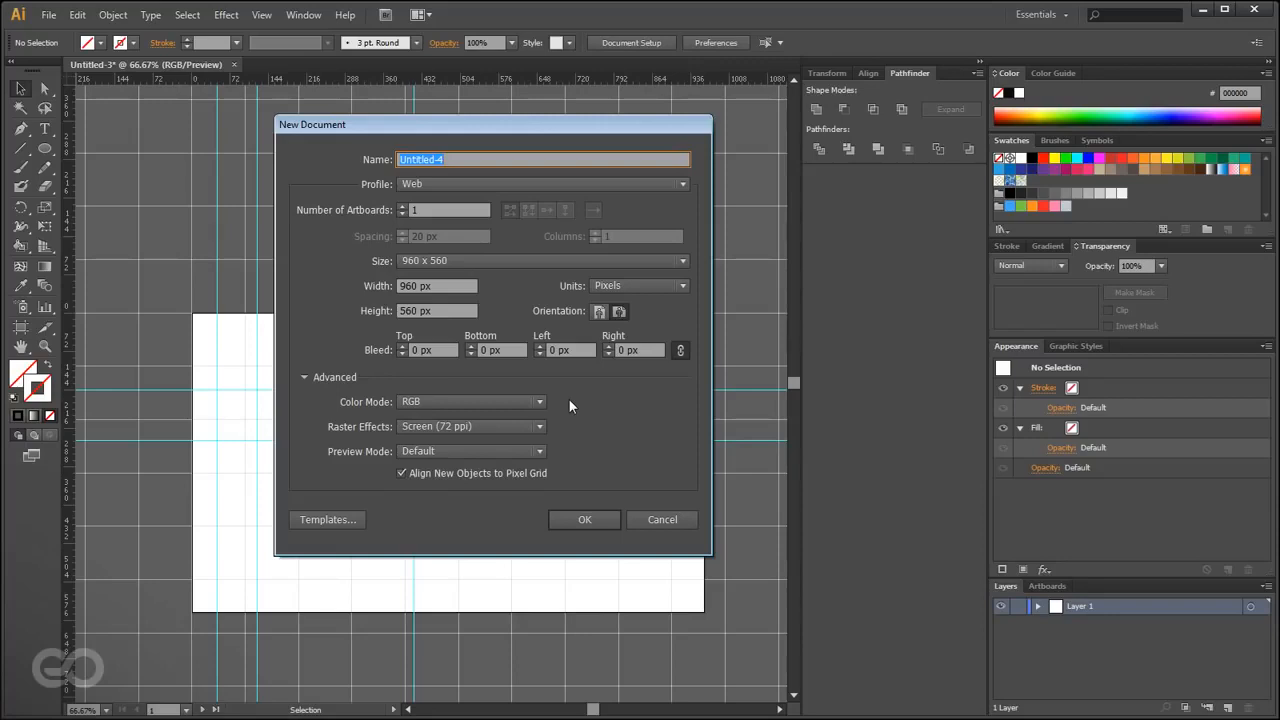
click(419, 401)
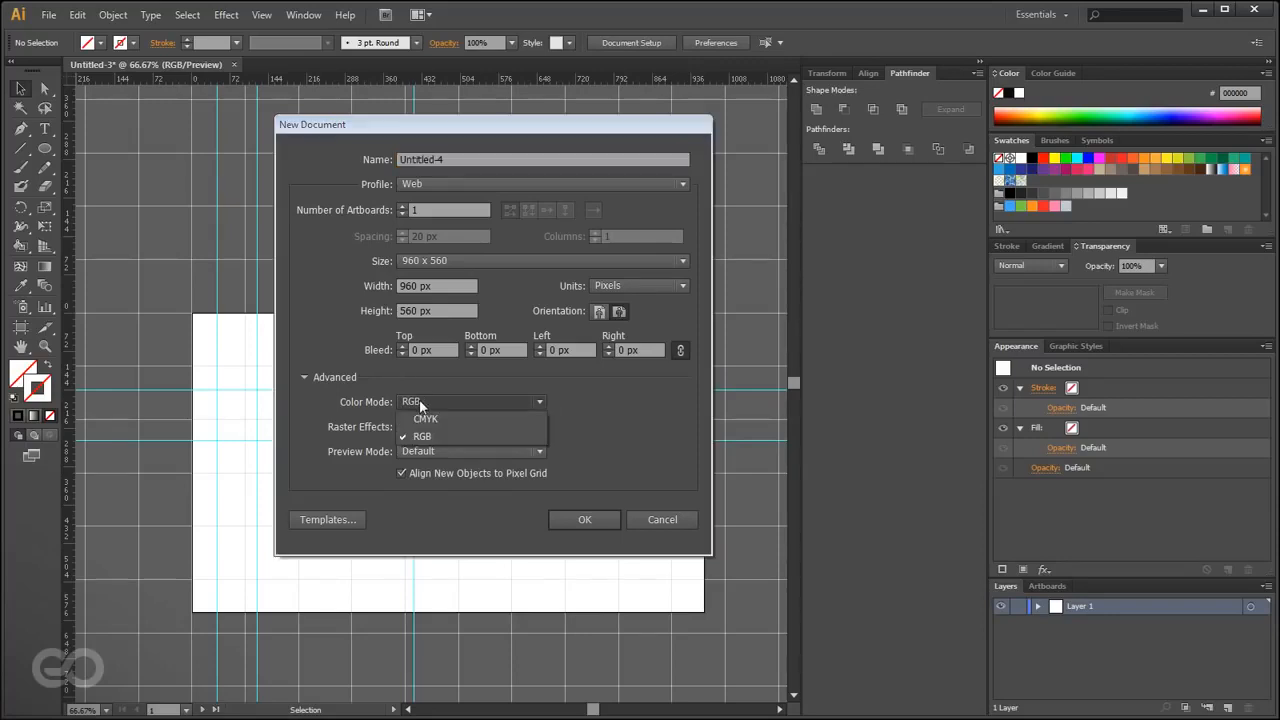
click(425, 436)
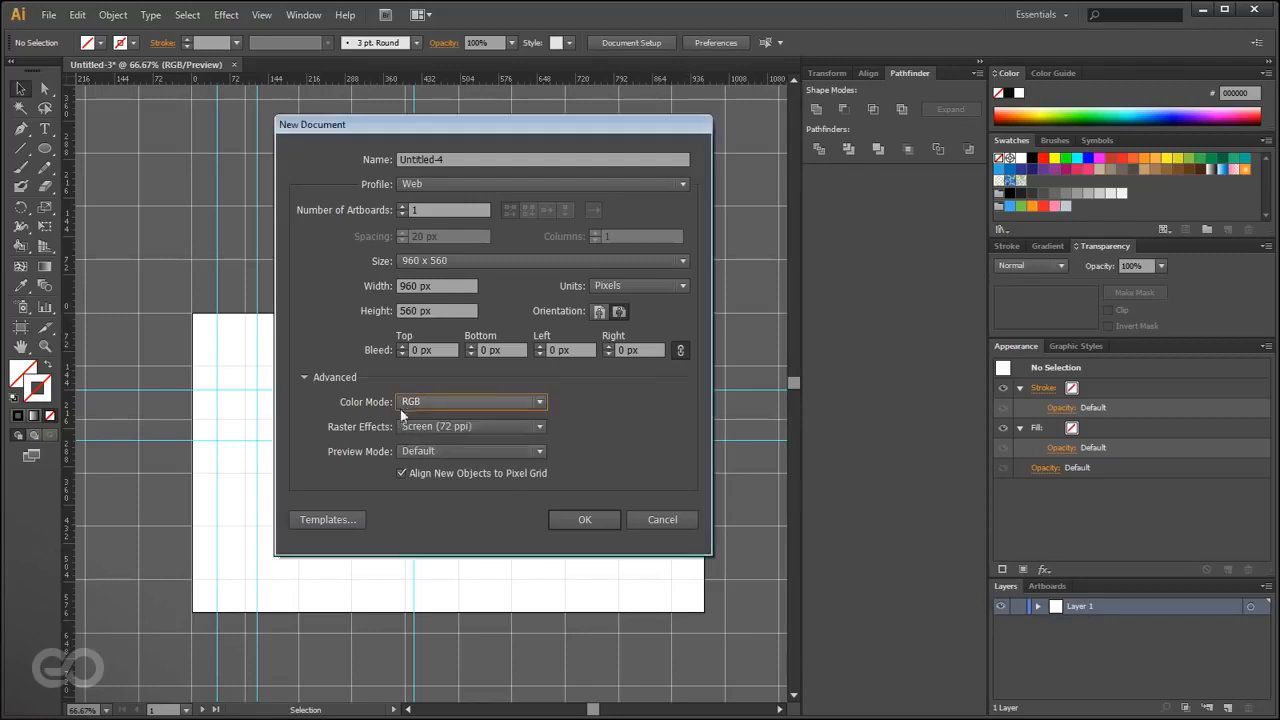
click(409, 403)
click(499, 385)
click(420, 182)
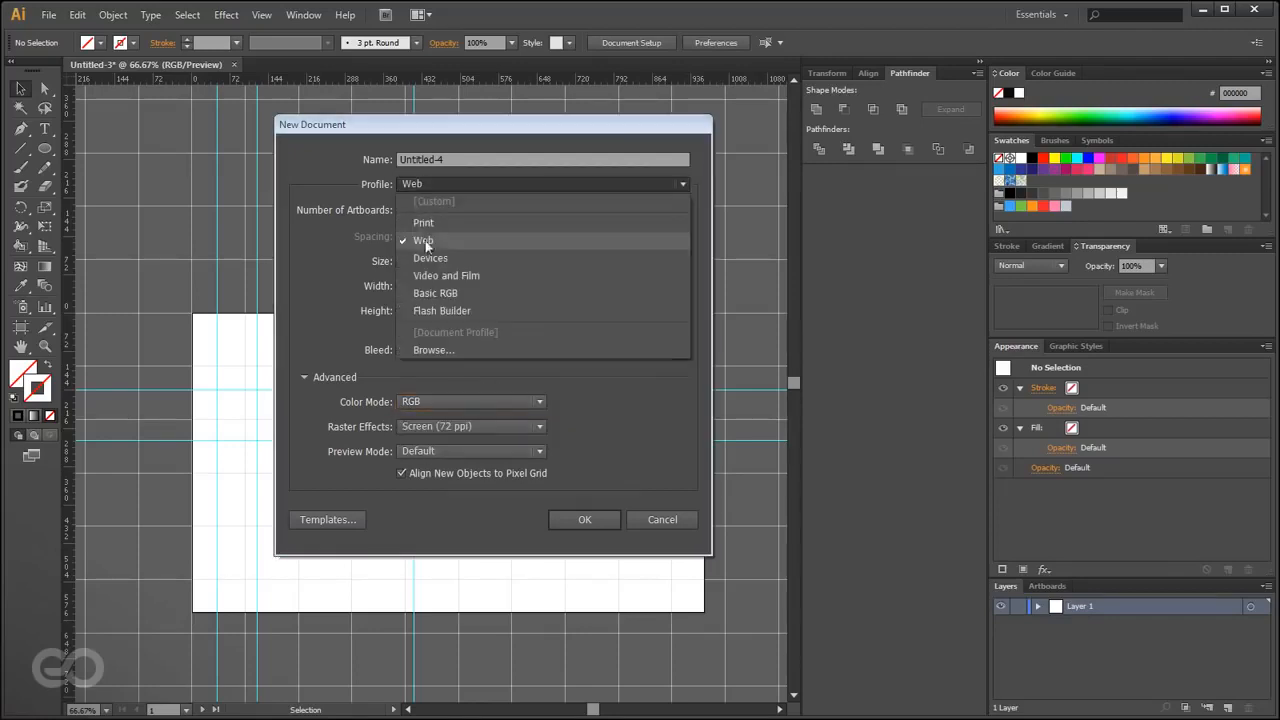
click(356, 348)
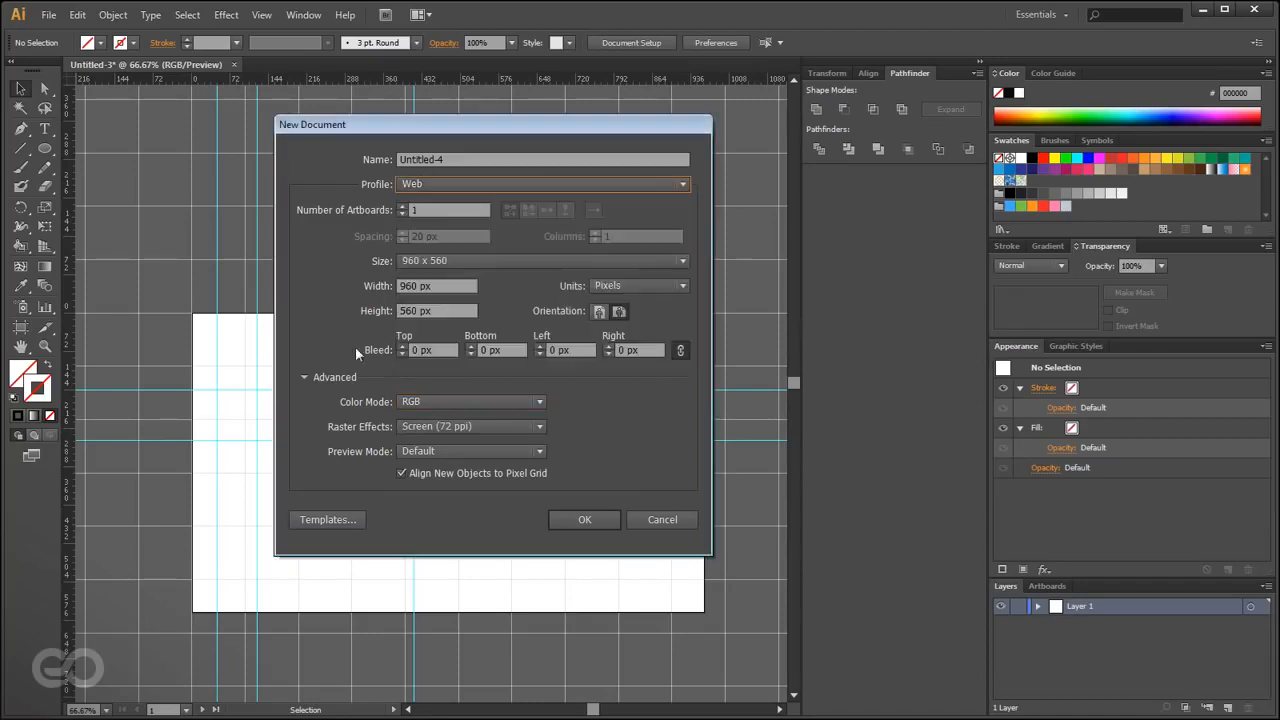
click(663, 521)
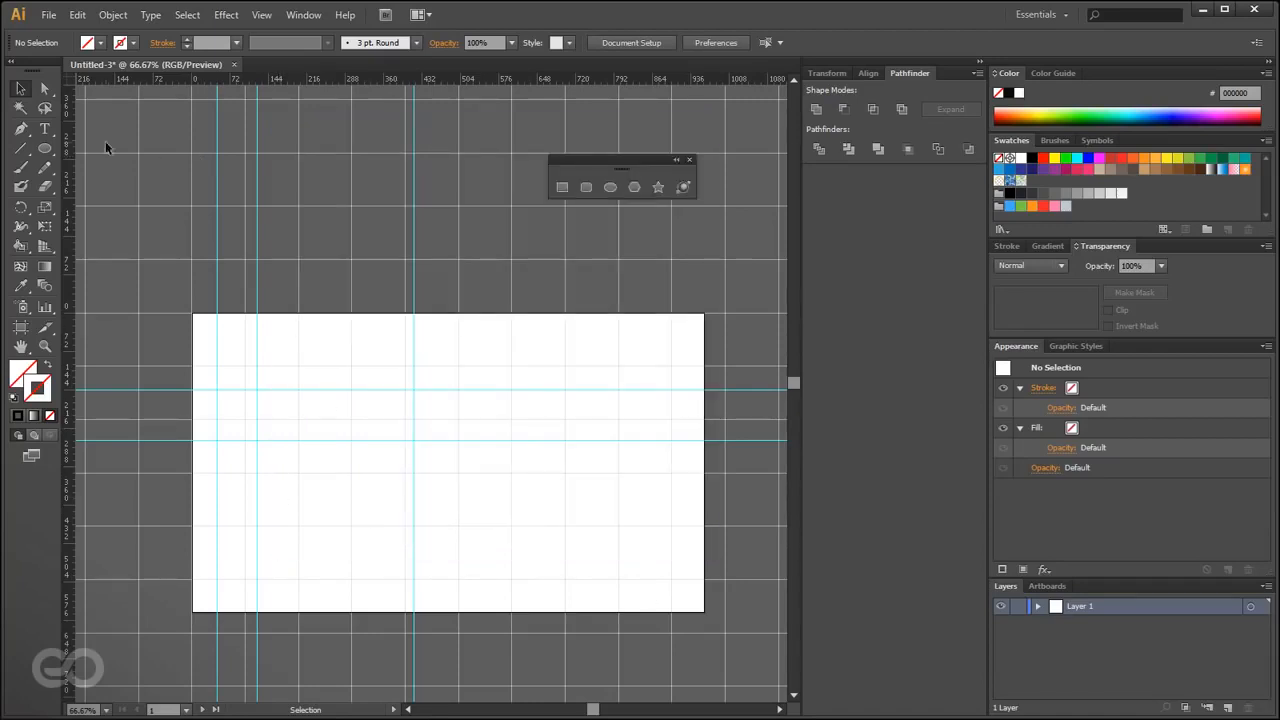
right_click(175, 82)
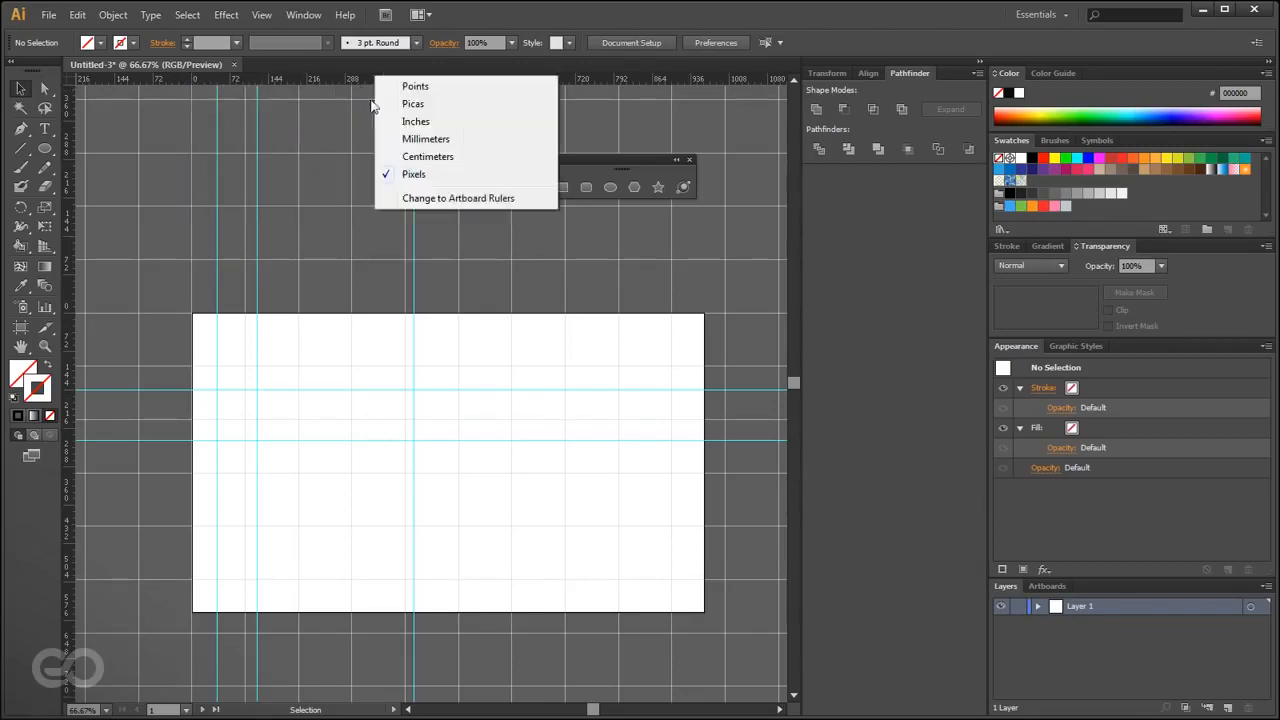
click(296, 323)
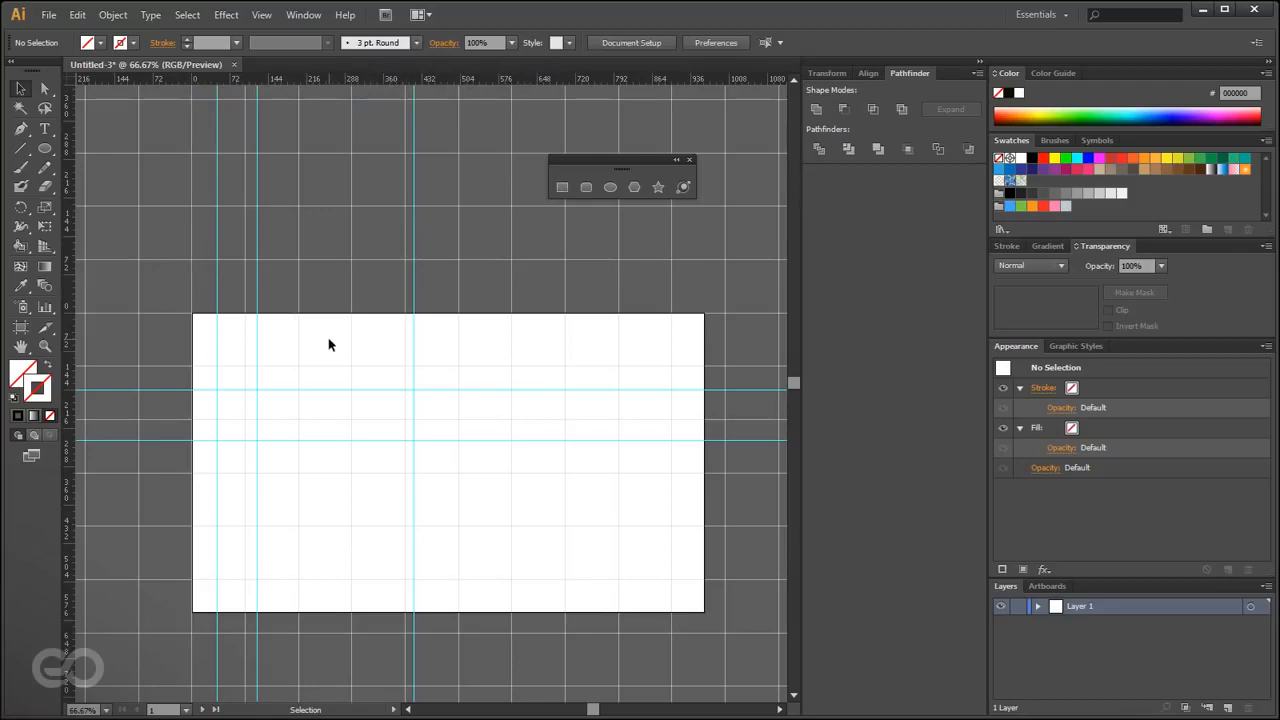
- Draw a closed curved path with four smooth anchor points snapped to the grid, using the Pen tool
click(47, 90)
click(21, 128)
drag(350, 365, 298, 418)
drag(404, 525, 565, 525)
drag(565, 472, 565, 365)
drag(512, 312, 405, 366)
drag(351, 366, 318, 440)
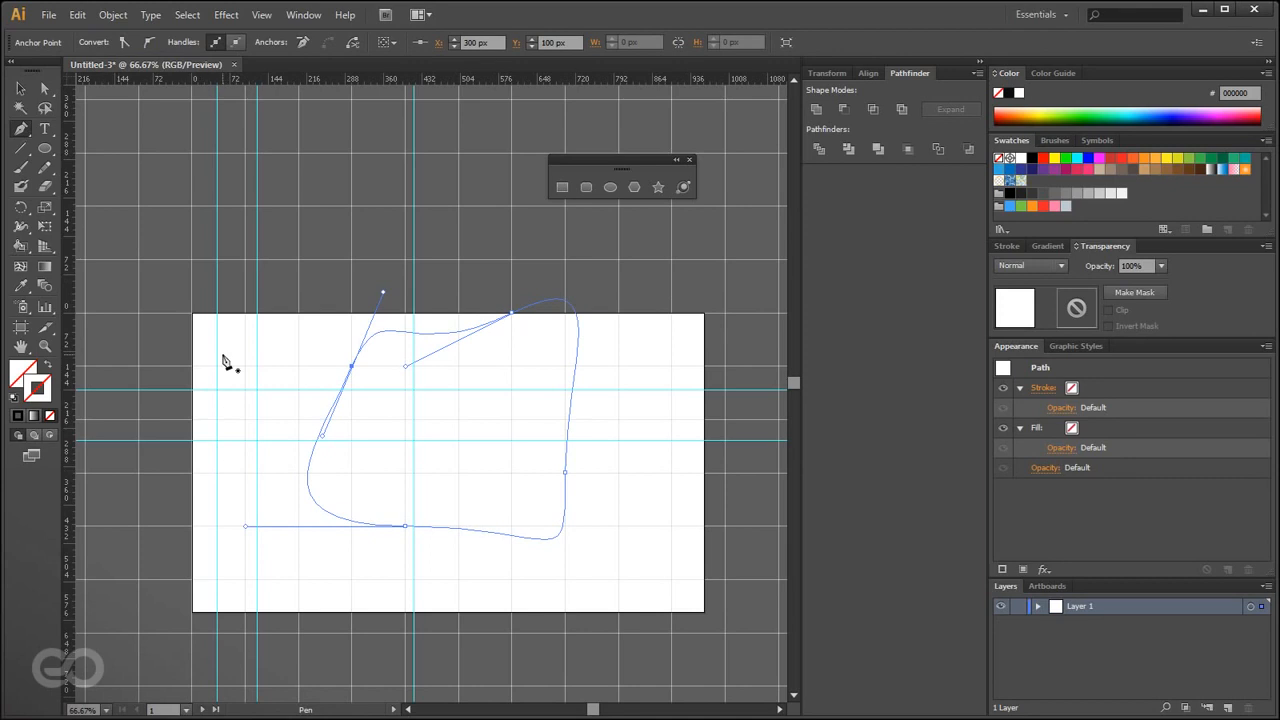
- Draw a closed path about 200 px wide between its corner points and 300 px high, snapped to the grid, with a curved left side
drag(196, 418, 195, 418)
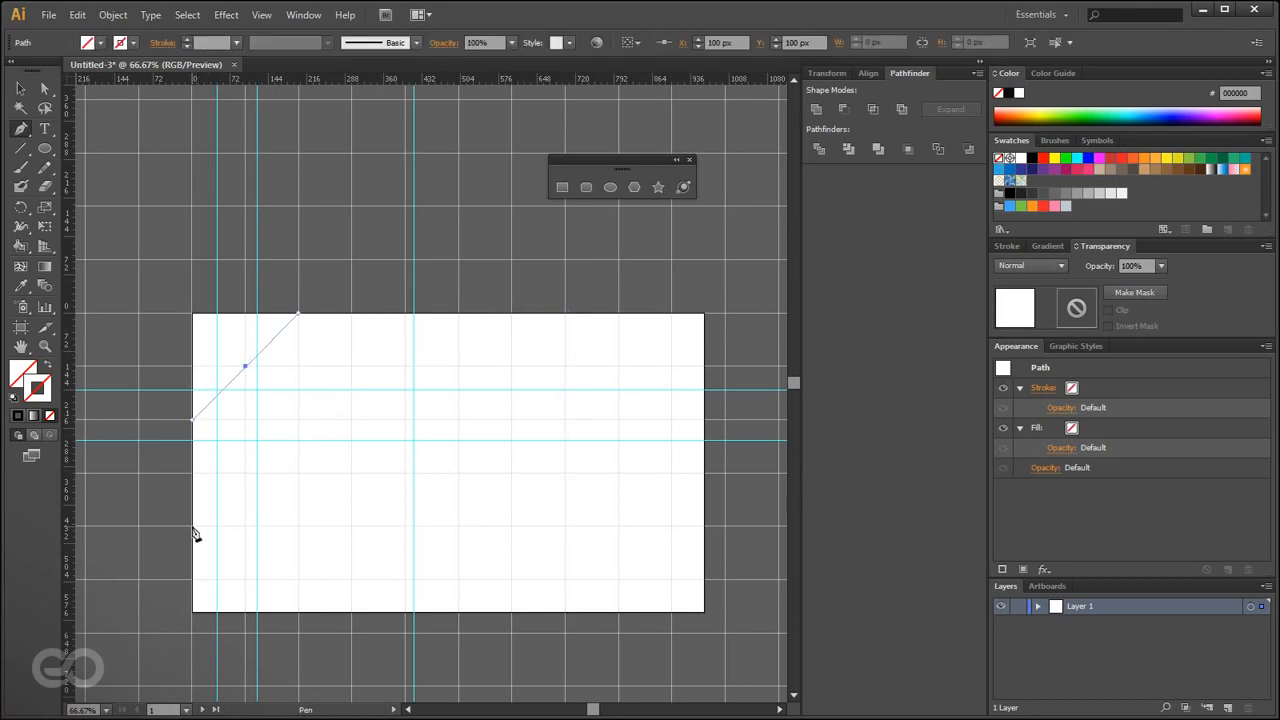
click(245, 525)
click(351, 525)
click(351, 366)
click(245, 366)
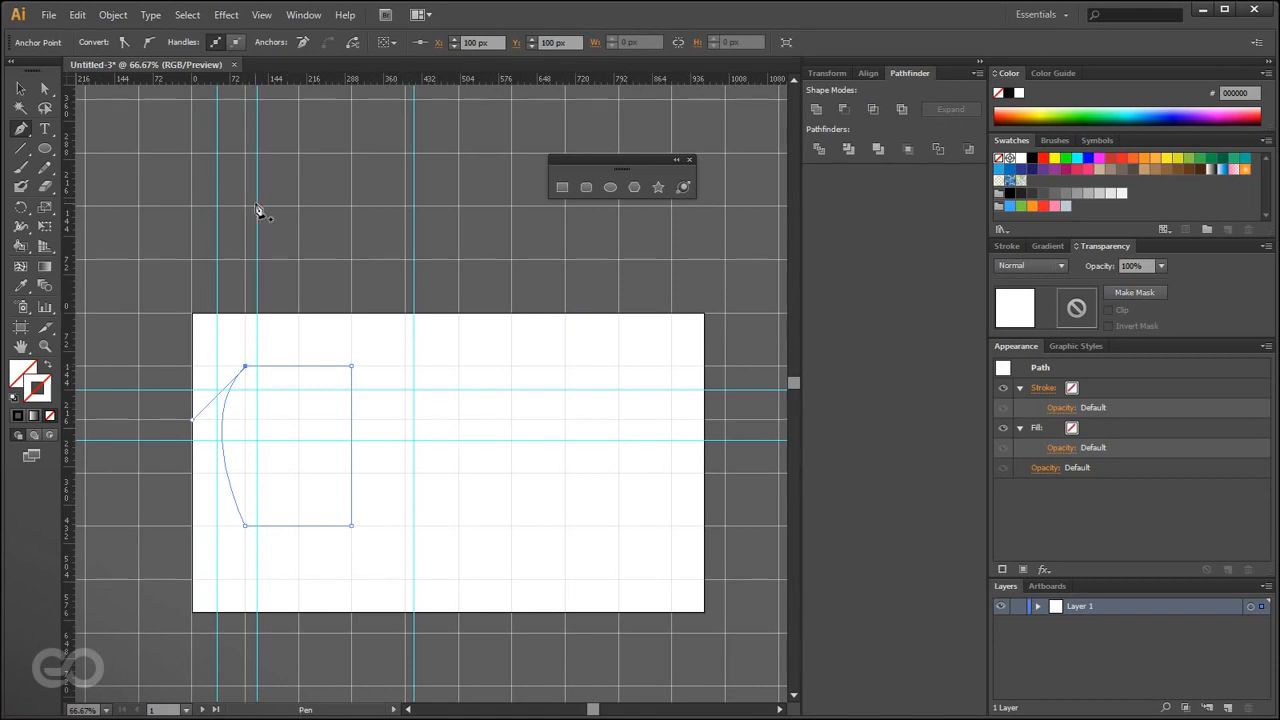
- Move the path's upper-right anchor point to X 400 px, Y 0 px, and remove its upper-left anchor point
key(a)
key(p)
key(ctrl)
drag(349, 368, 404, 313)
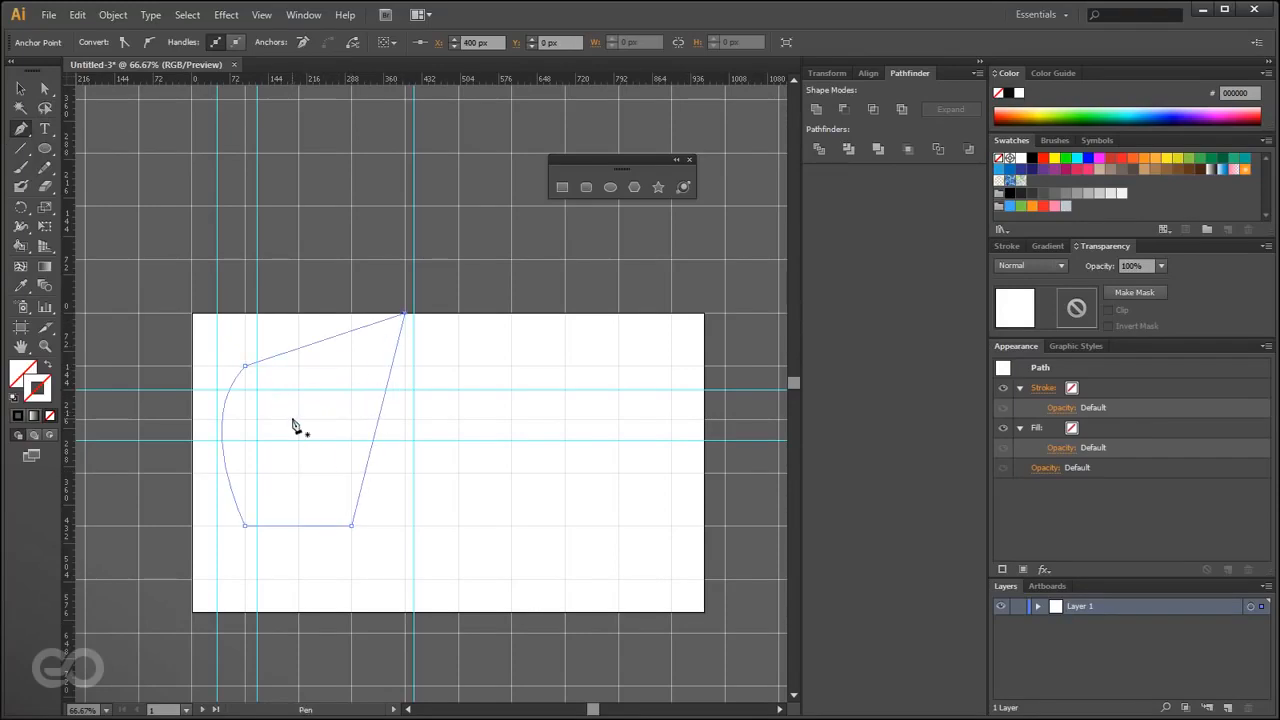
click(246, 368)
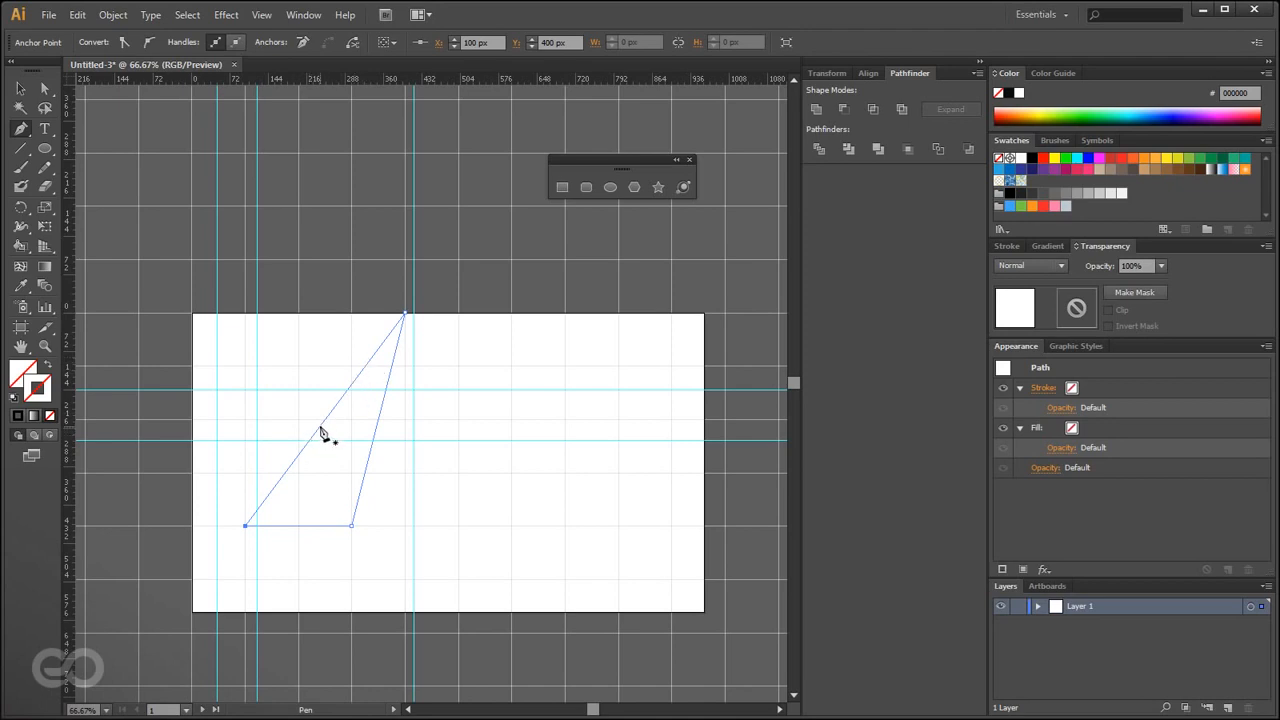
click(378, 416)
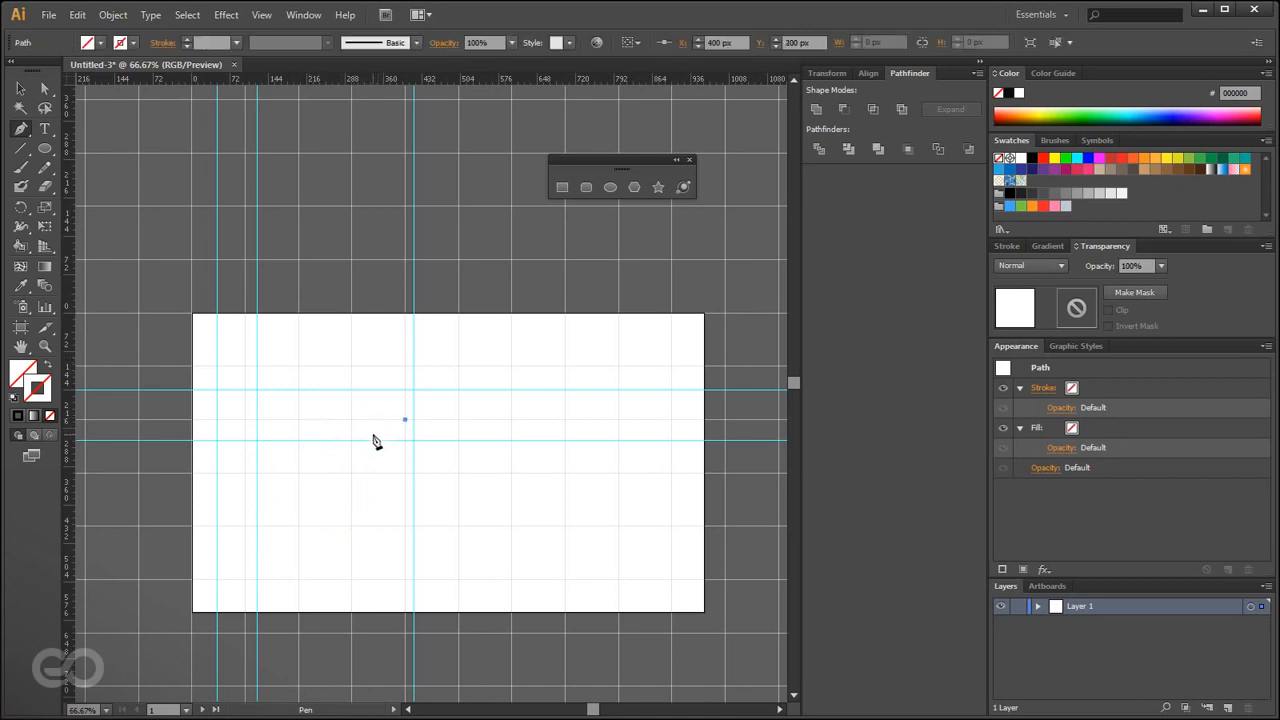
key(ctrl+z)
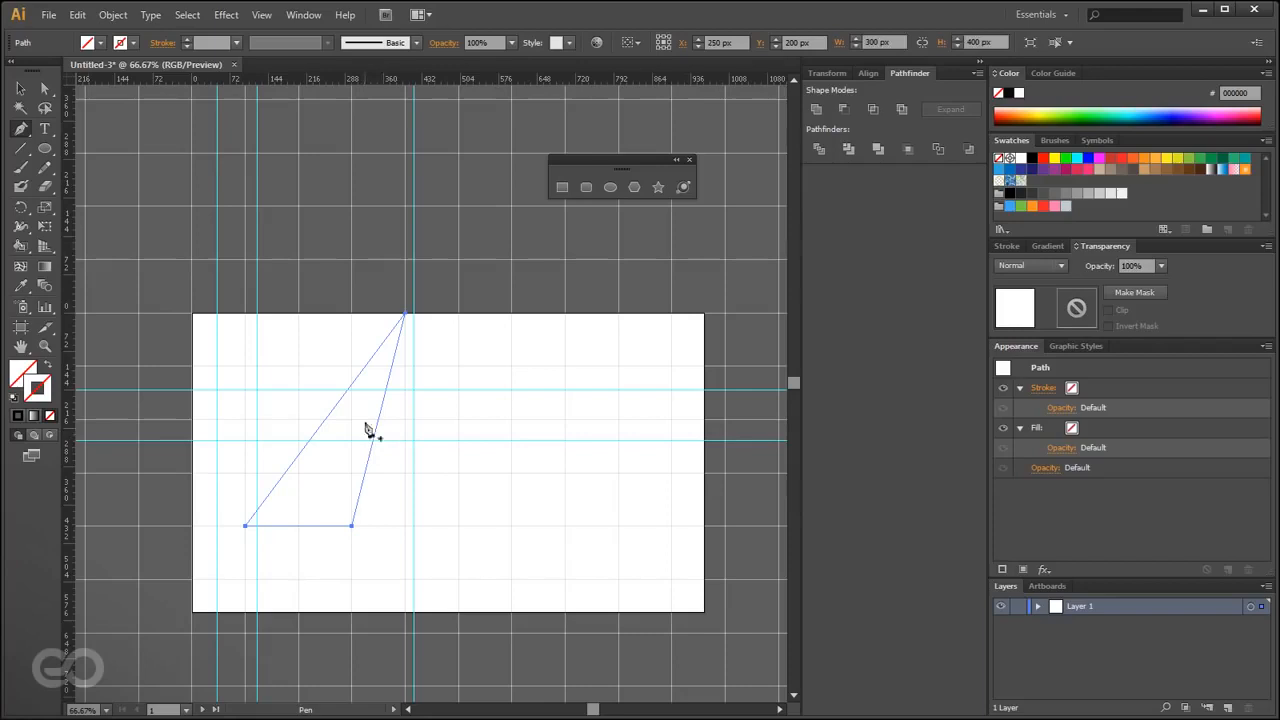
- Look over the Pen tool's anchor point variants and turn off Snap to Grid
click(20, 128)
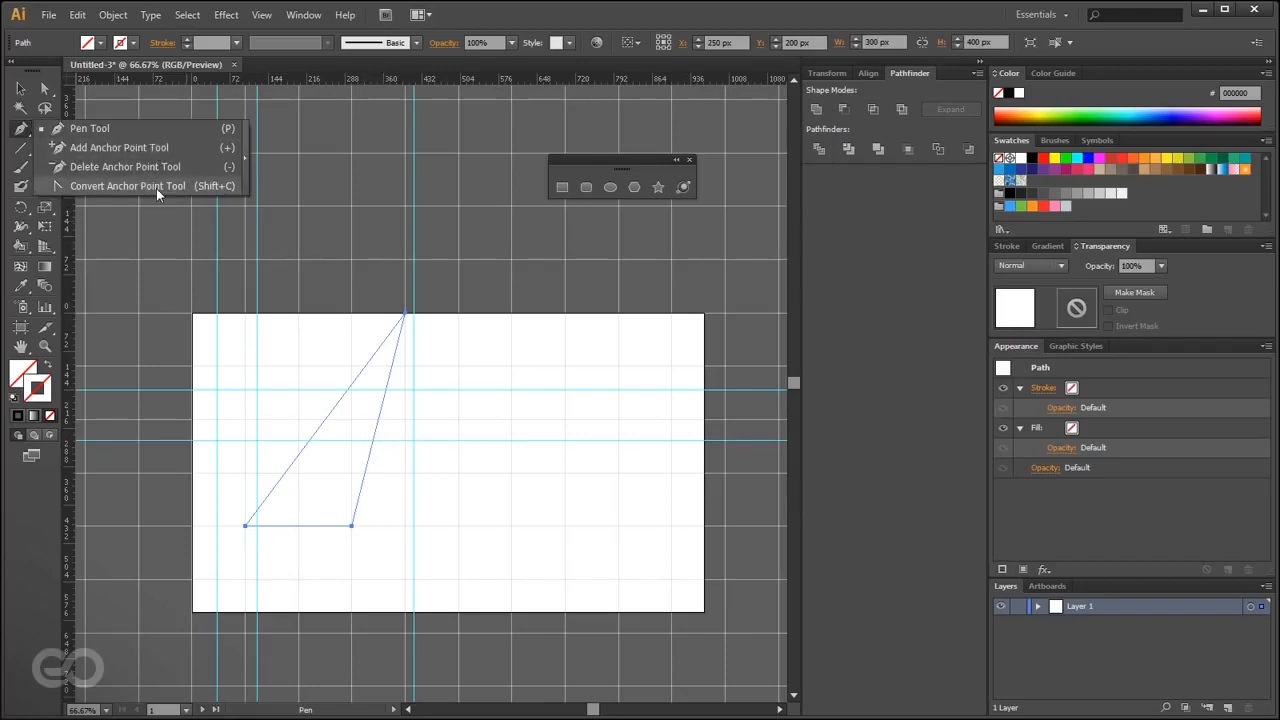
key(alt)
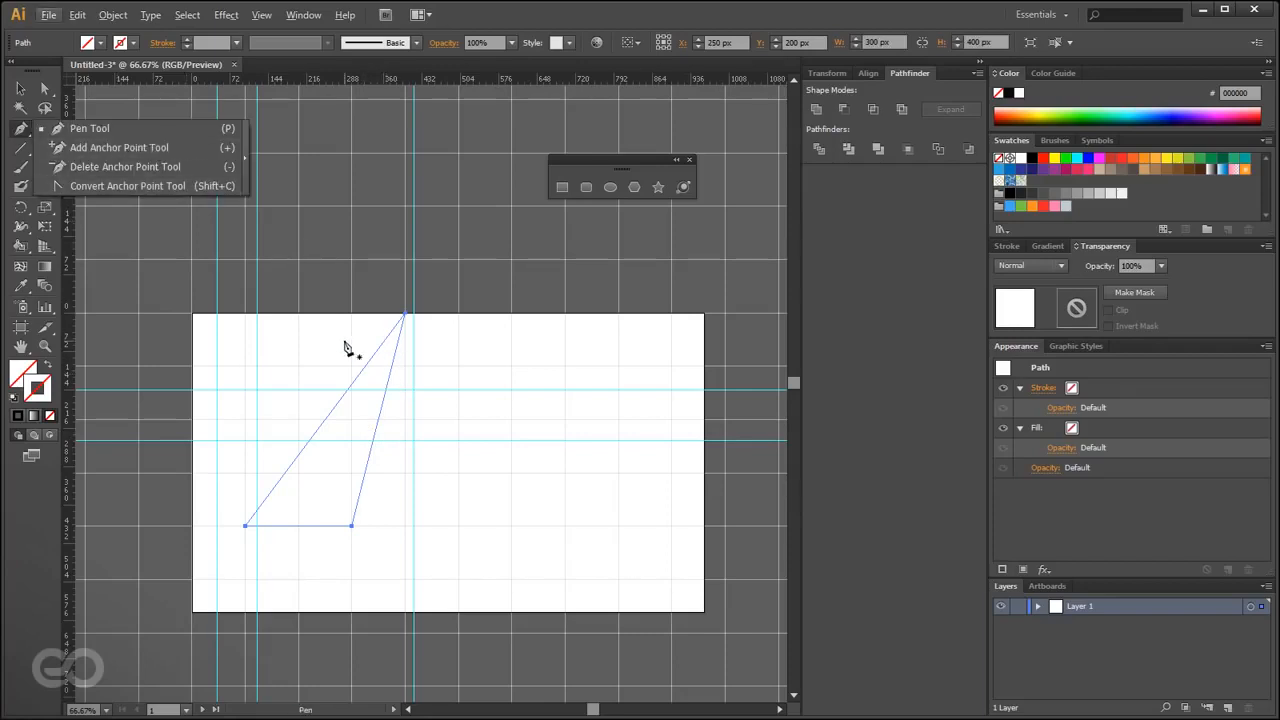
key(alt)
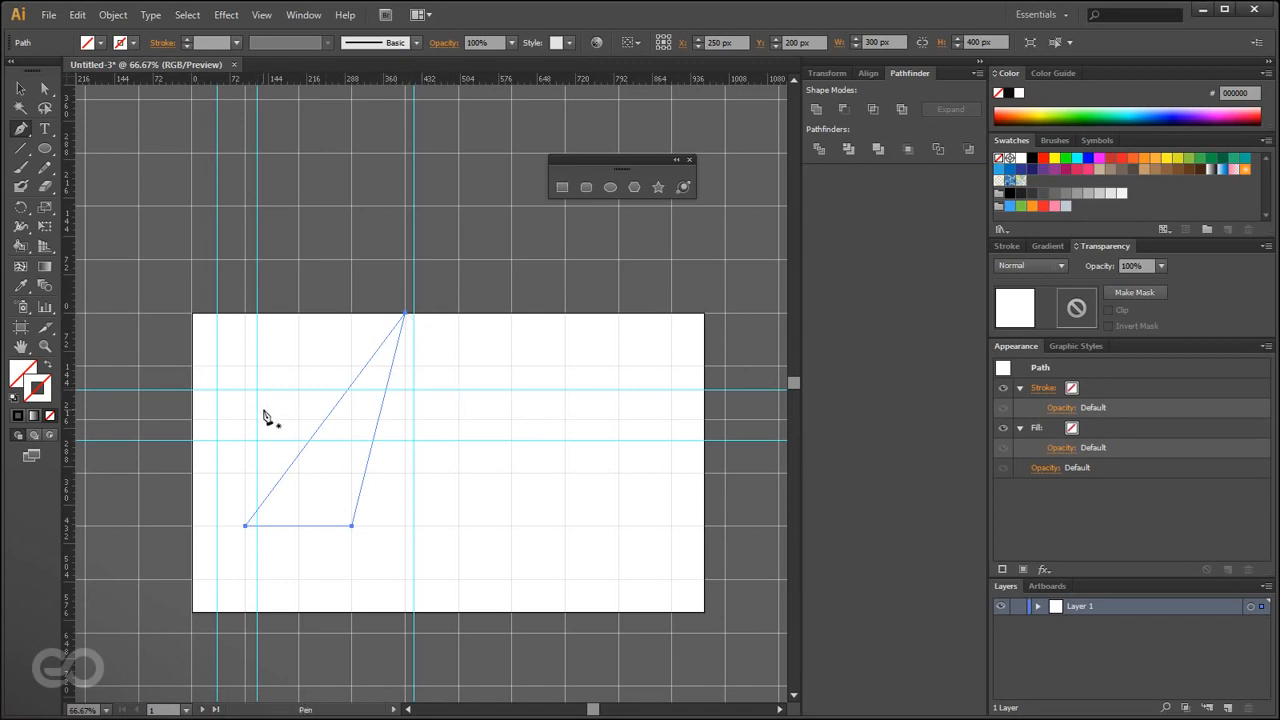
key(ctrl)
click(265, 18)
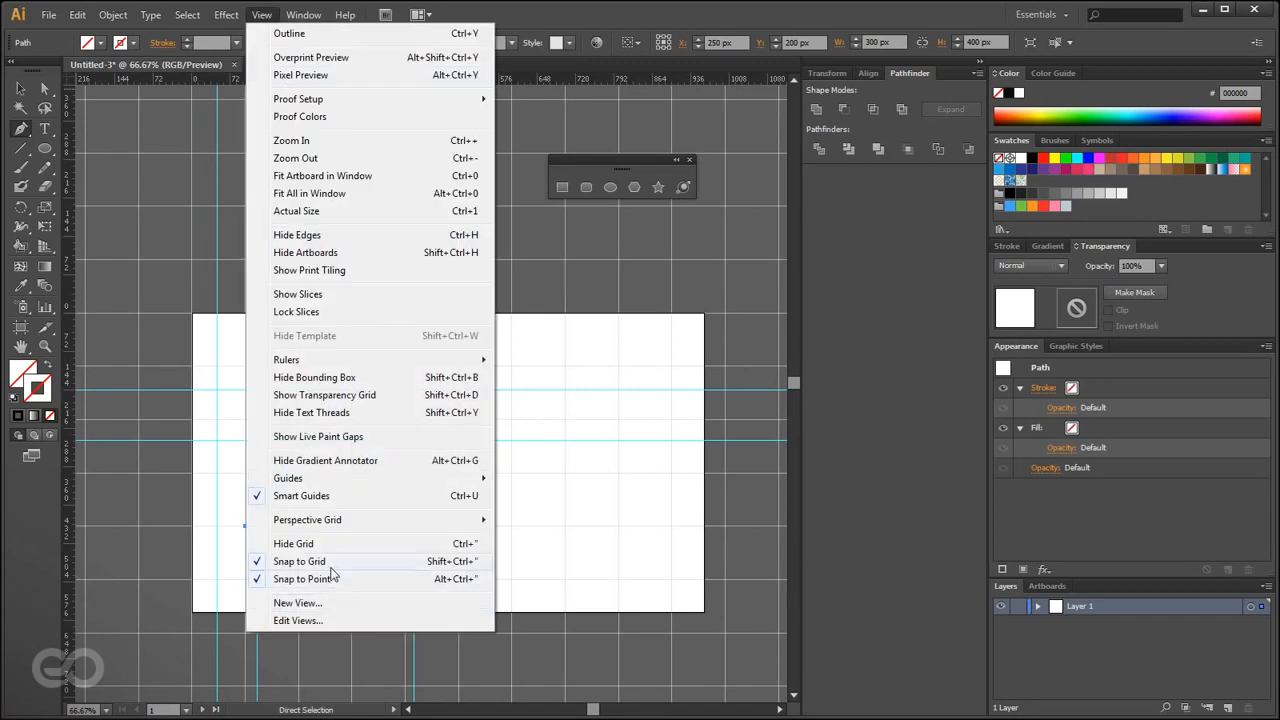
click(331, 575)
- Convert the triangle's top anchor point into a smooth point, pulling its handles out towards the lower right and upper left
key(alt)
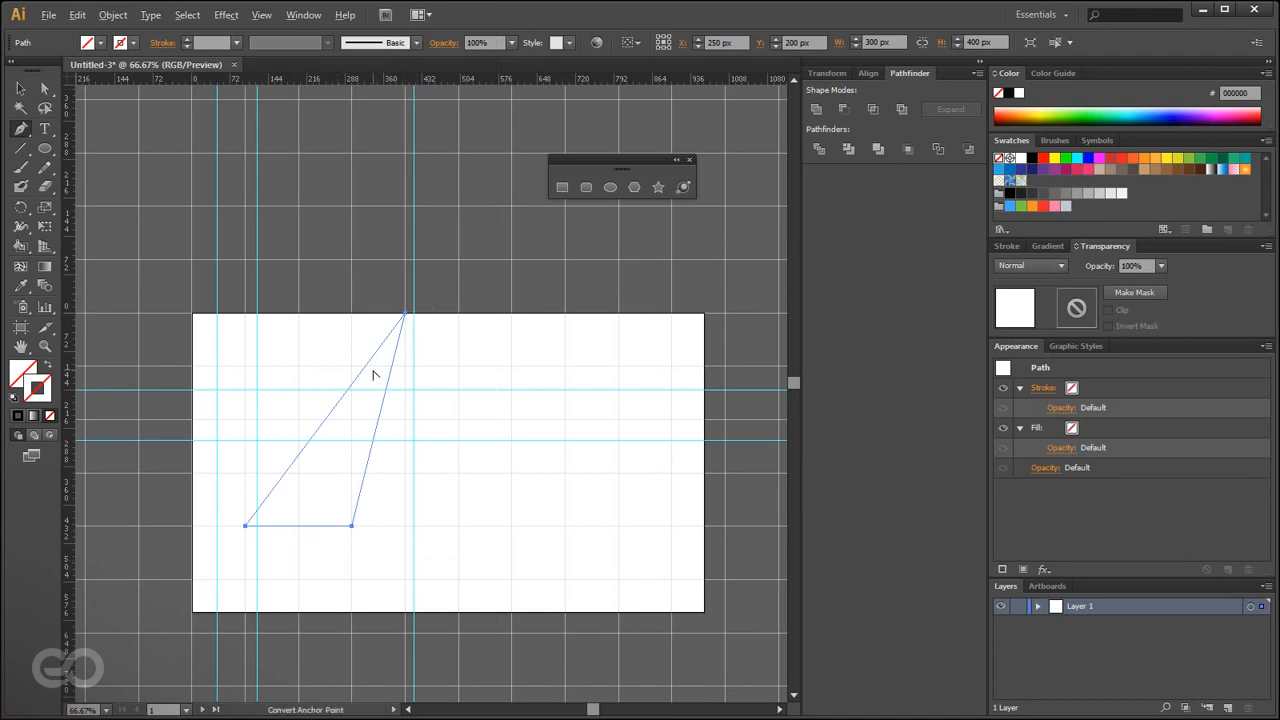
drag(405, 313, 522, 368)
click(21, 89)
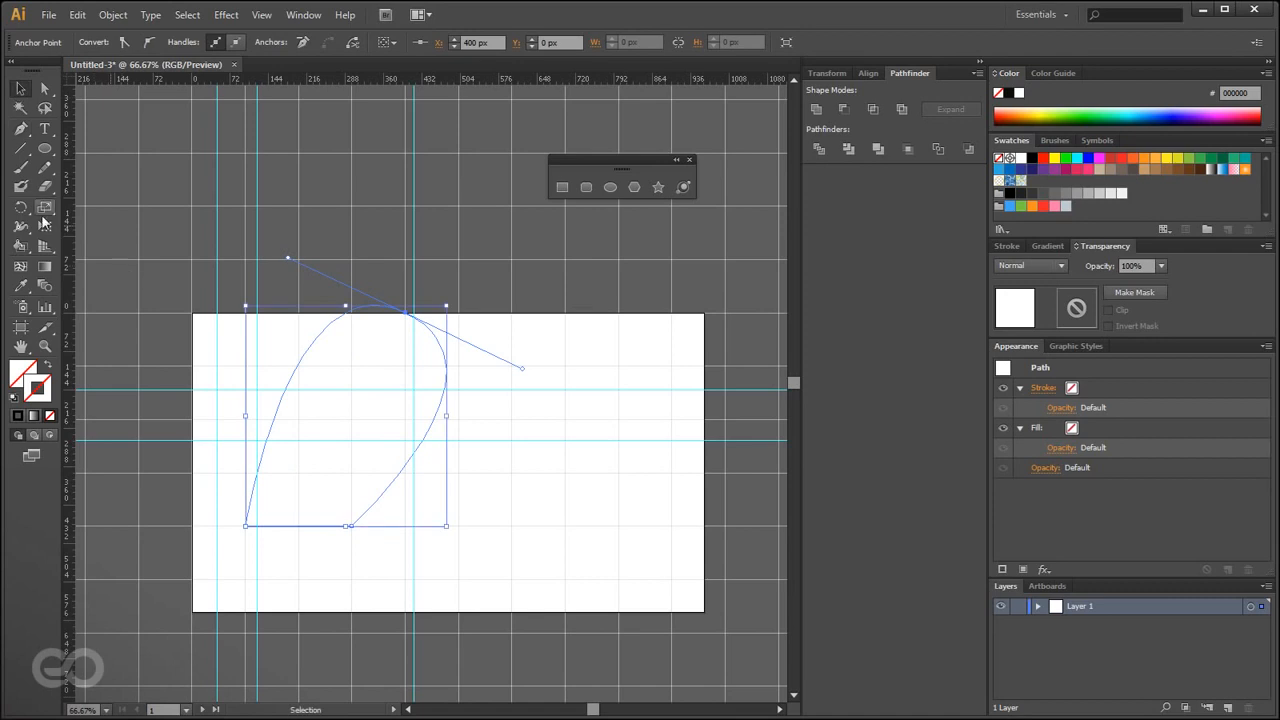
- Draw a freely placed circle about 124 px in diameter on the artboard, and delete it
click(45, 149)
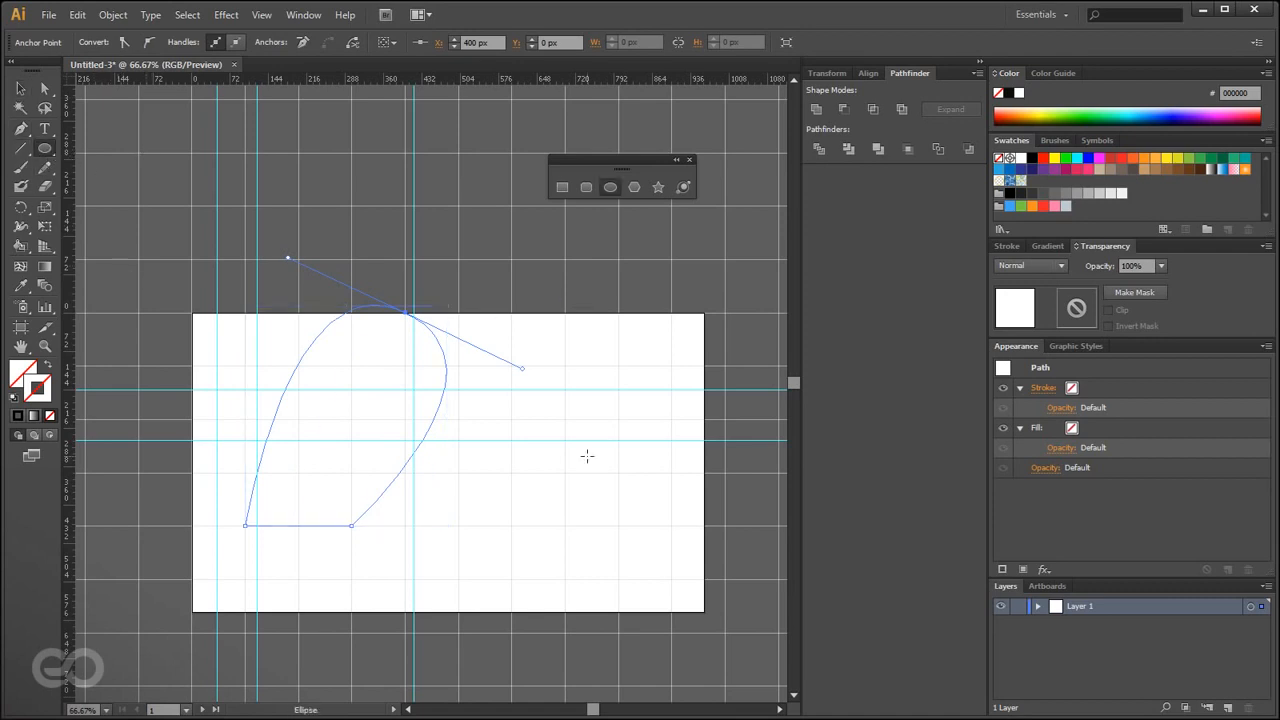
drag(509, 419, 561, 486)
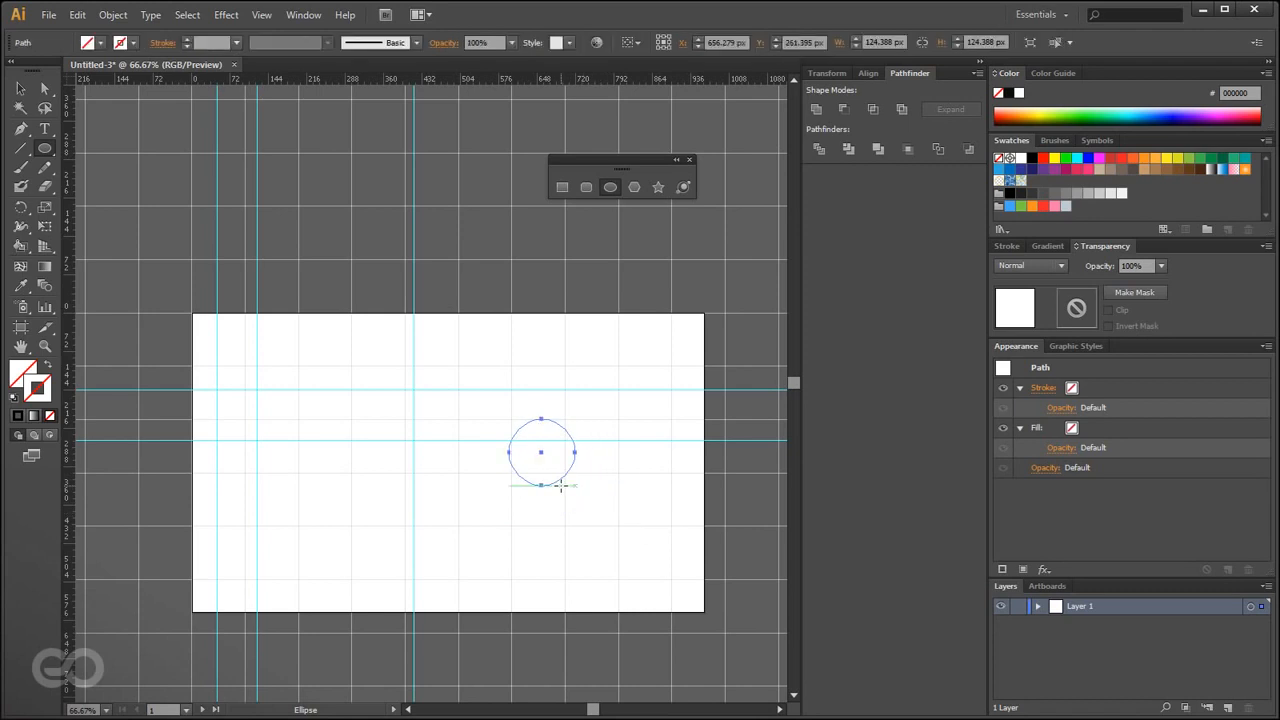
key(Delete)
- Draw a circle about 285 px in diameter outward from its centre near the artboard's upper edge; try another of about 447 px and undo it
drag(544, 370, 621, 446)
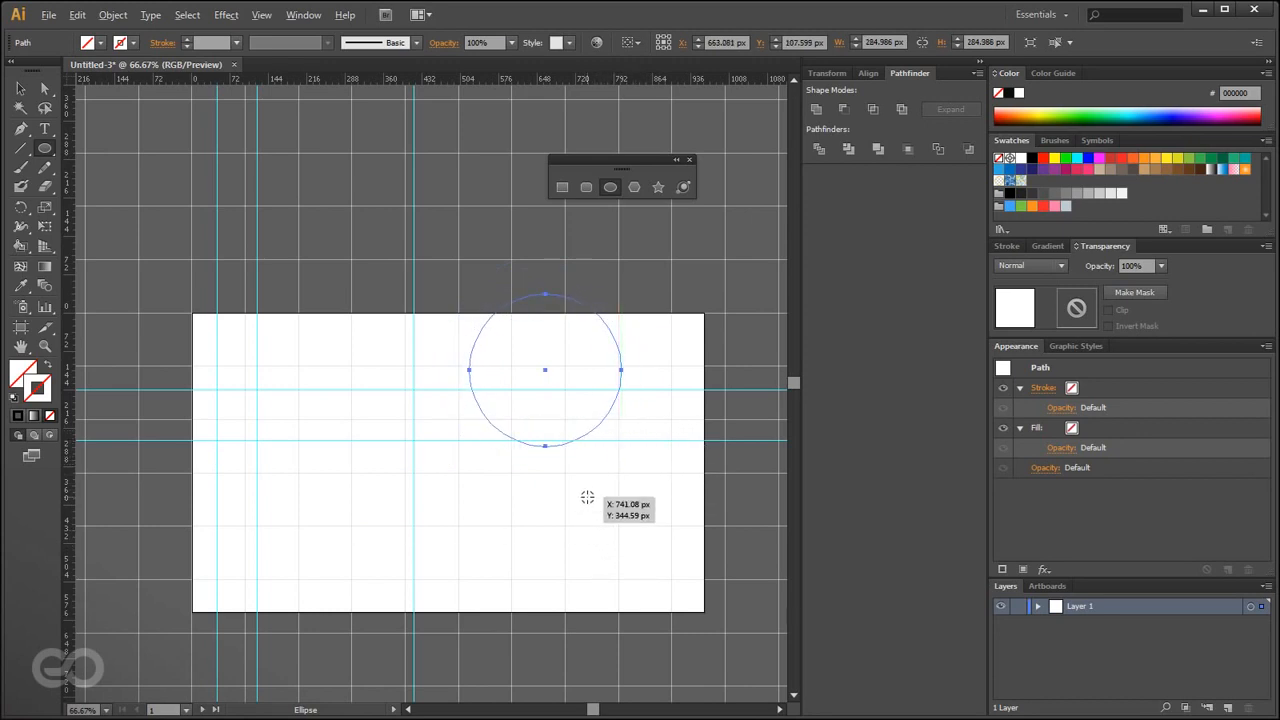
drag(584, 477, 655, 592)
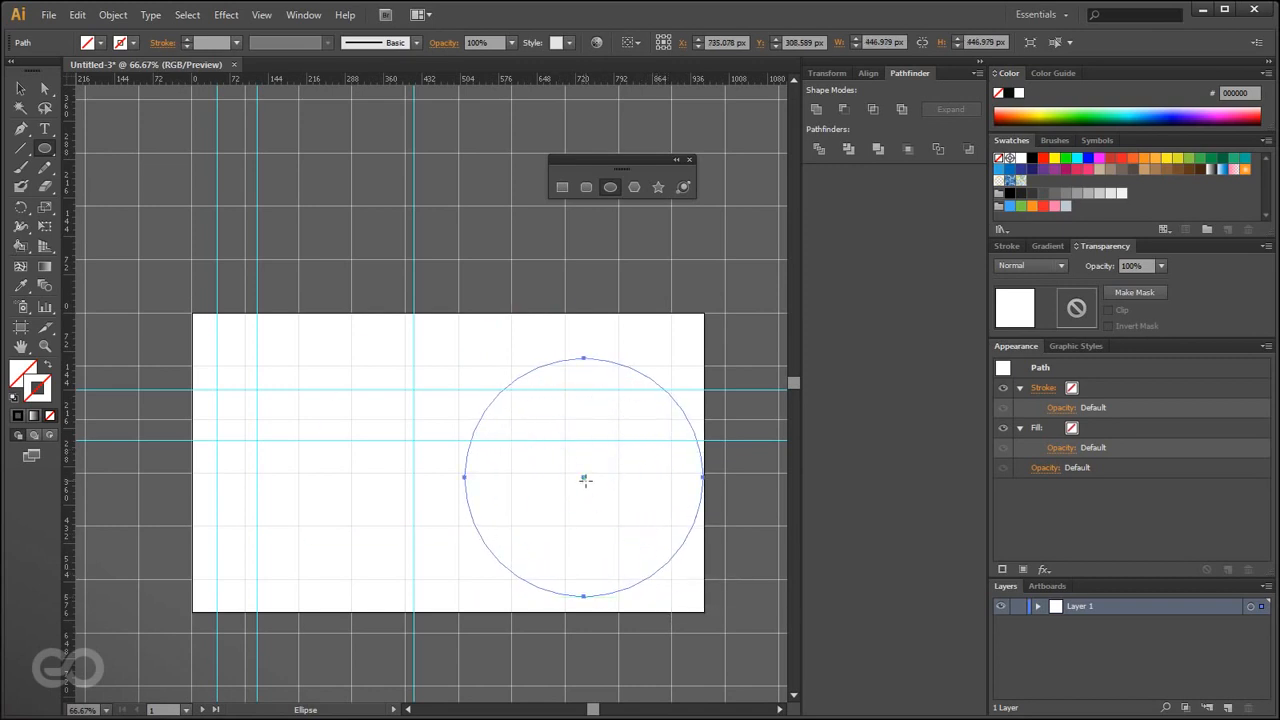
key(ctrl+z)
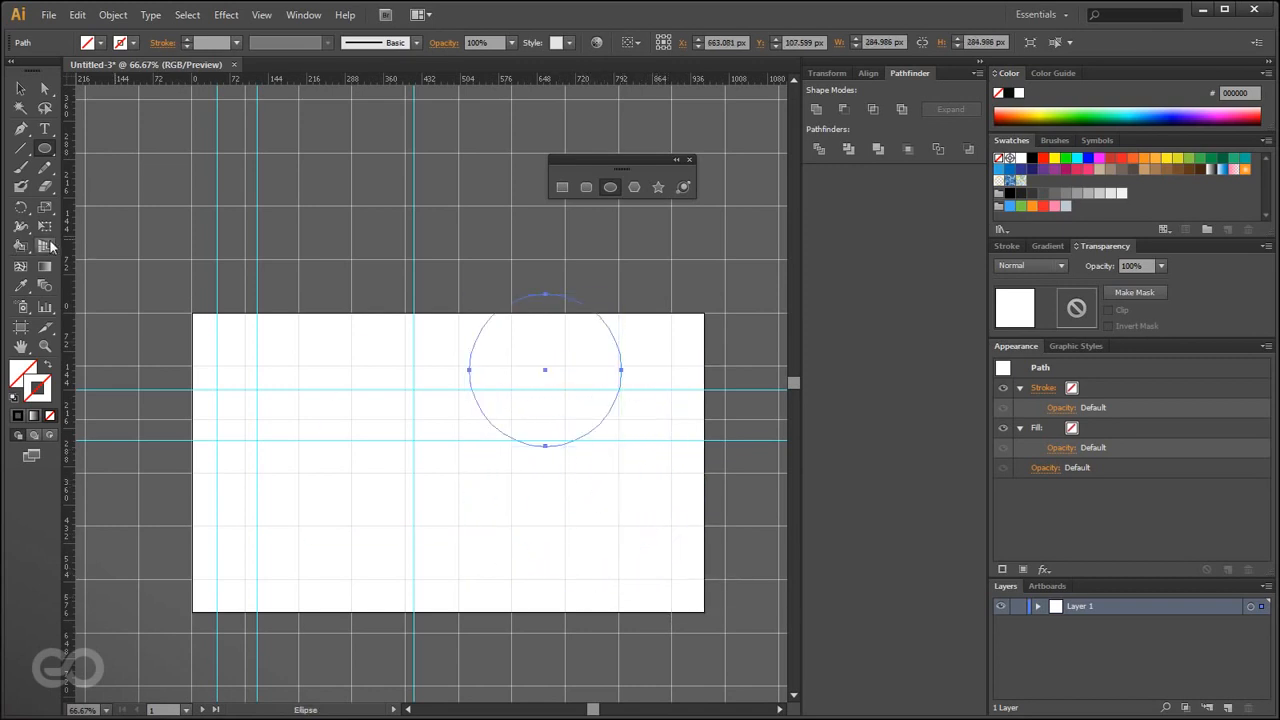
- Try a freehand Pencil path and a curving Blob Brush stroke on the artboard, and undo them
click(46, 167)
drag(648, 535, 490, 540)
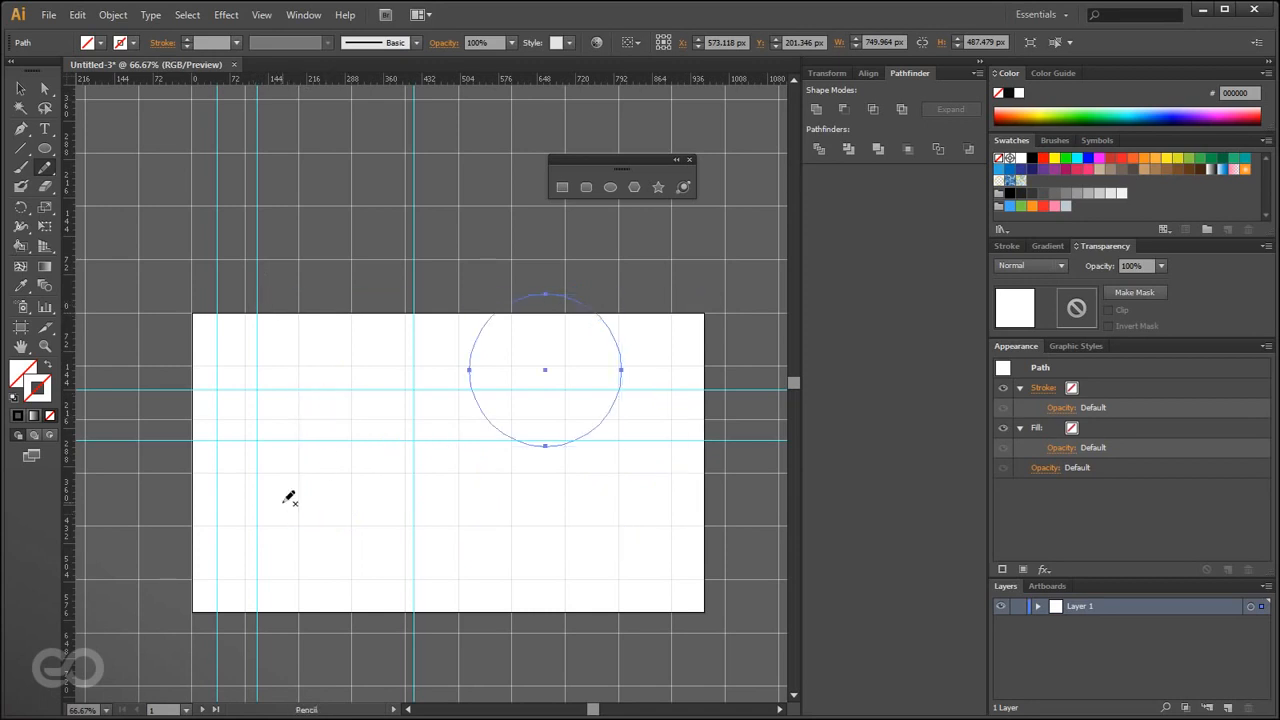
click(20, 186)
mouse_move(305, 523)
mouse_down()
mouse_move(474, 429)
mouse_move(278, 336)
mouse_up()
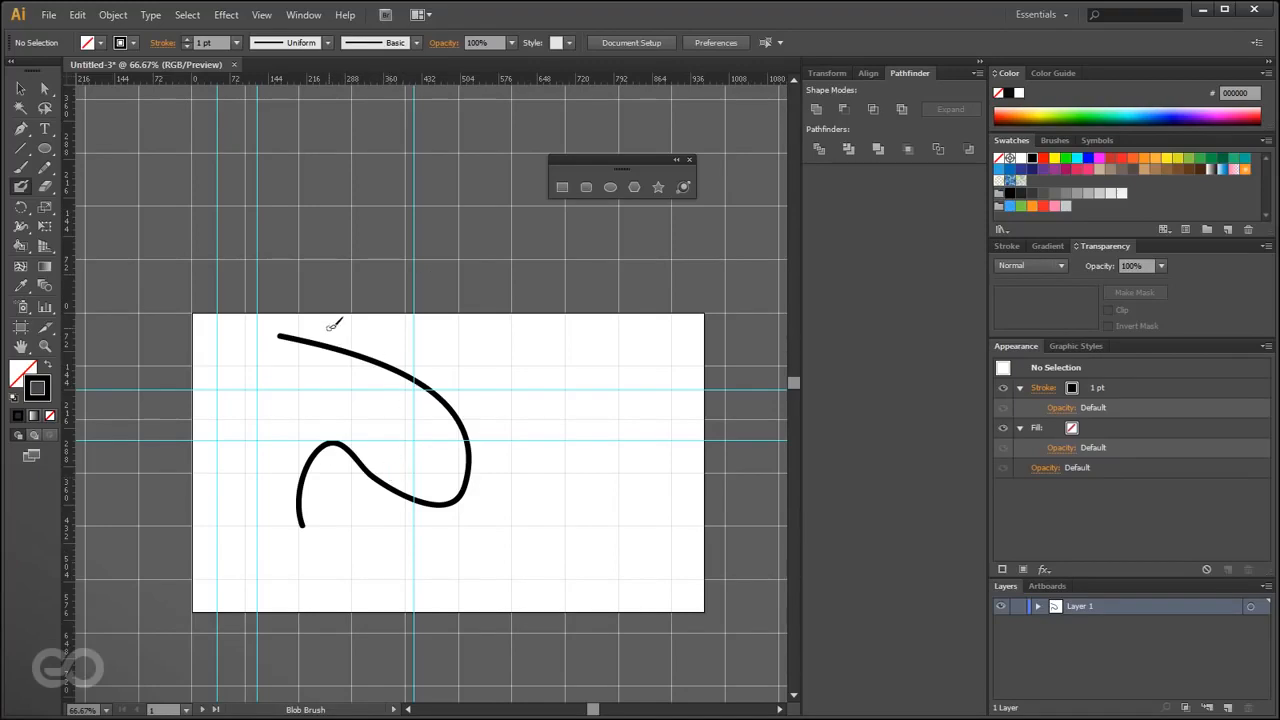
key(ctrl+z)
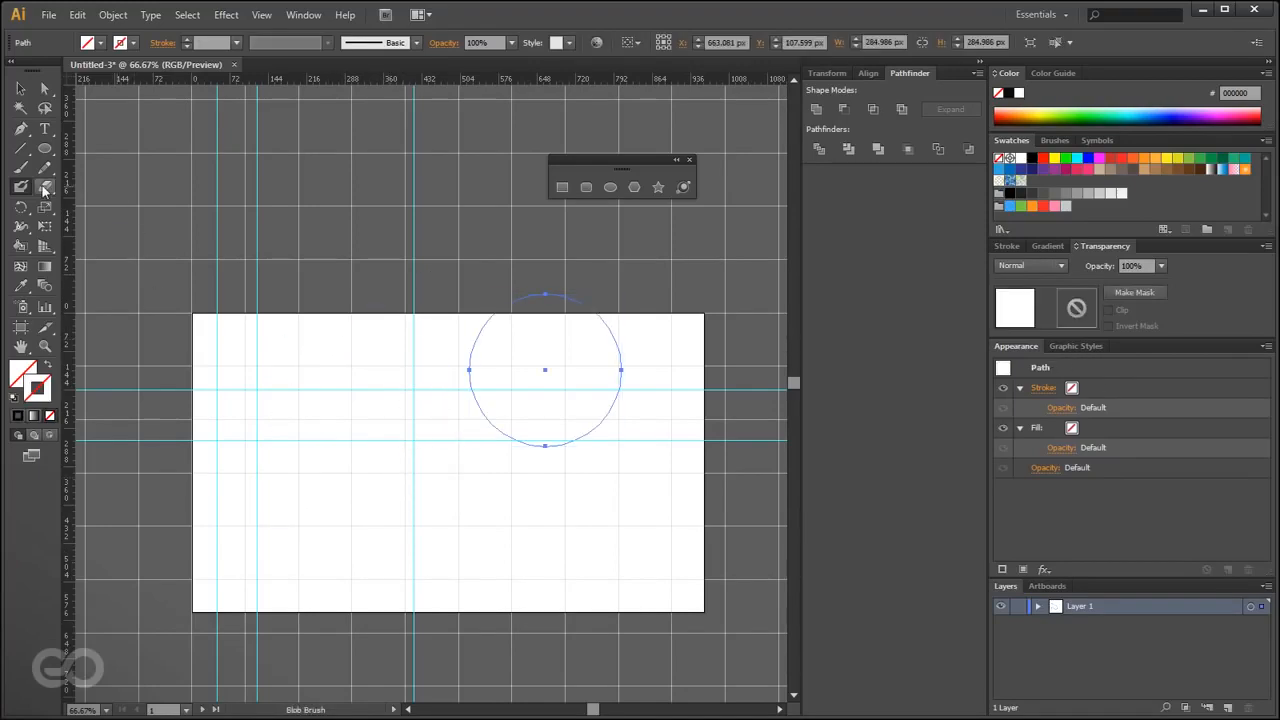
- Give the circle an orange F15A24 stroke and a magenta FF00FF fill from the swatches
key(v)
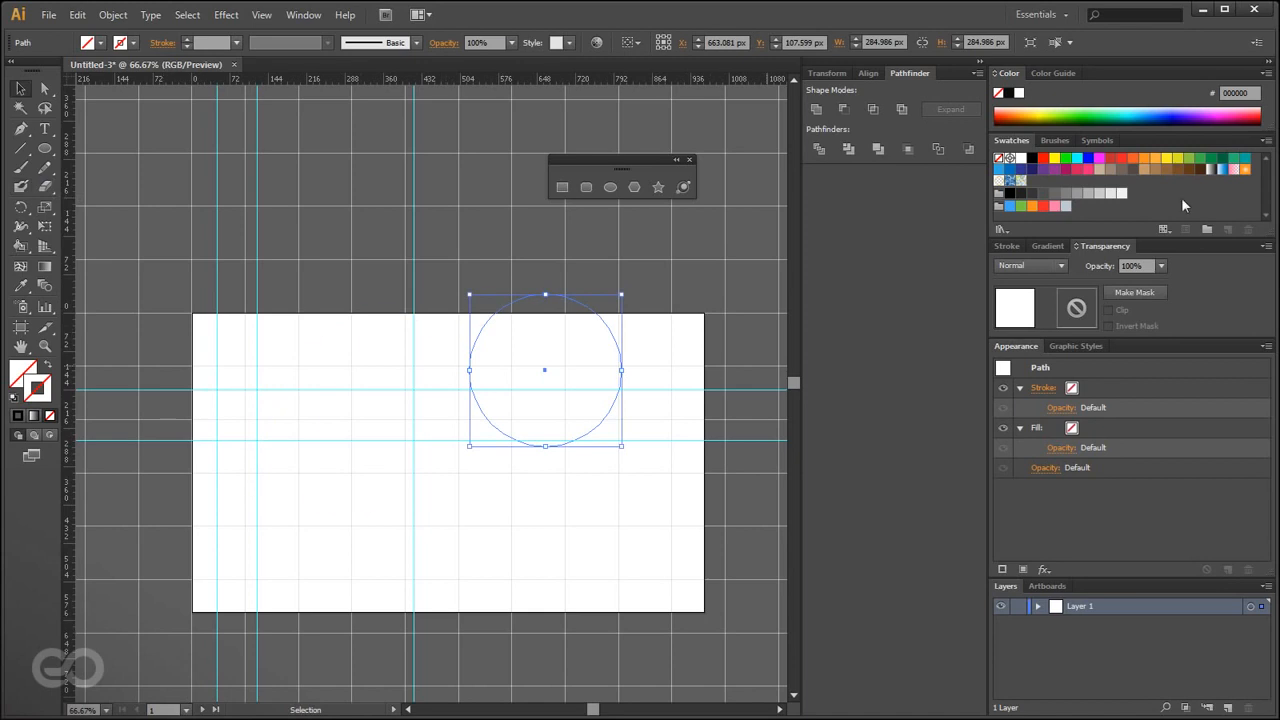
click(1135, 159)
click(268, 473)
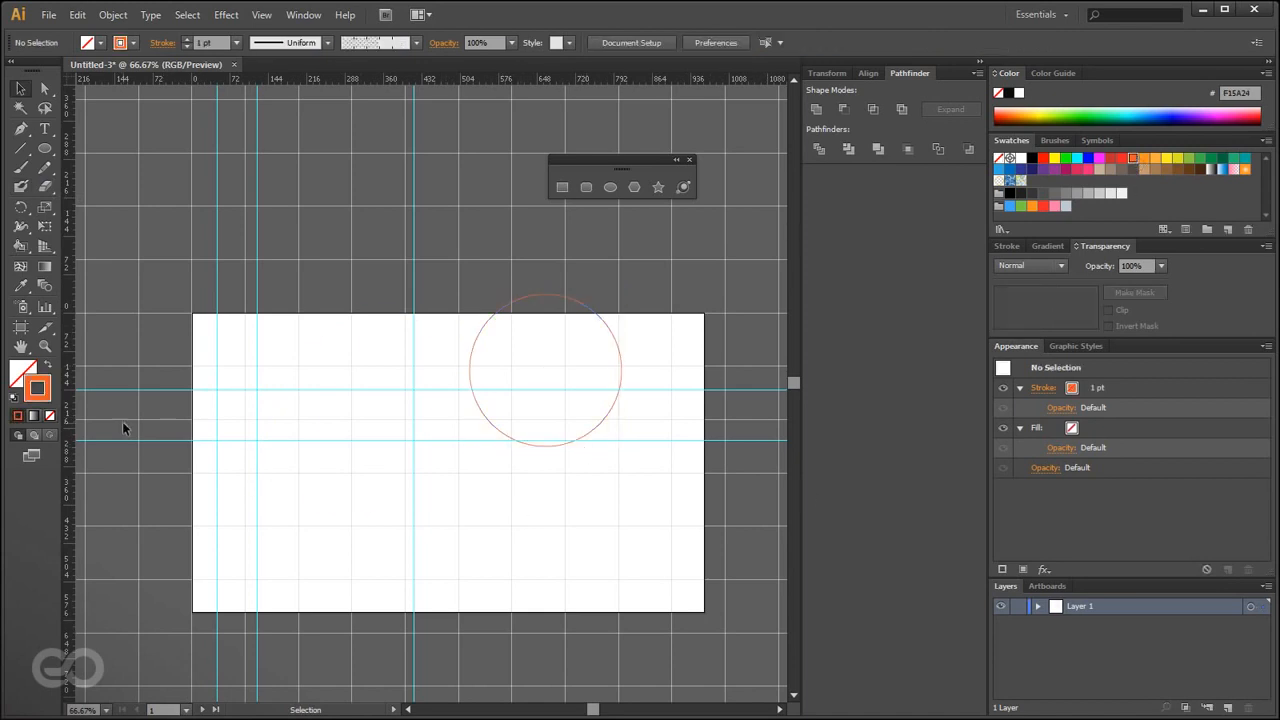
key(x)
click(596, 427)
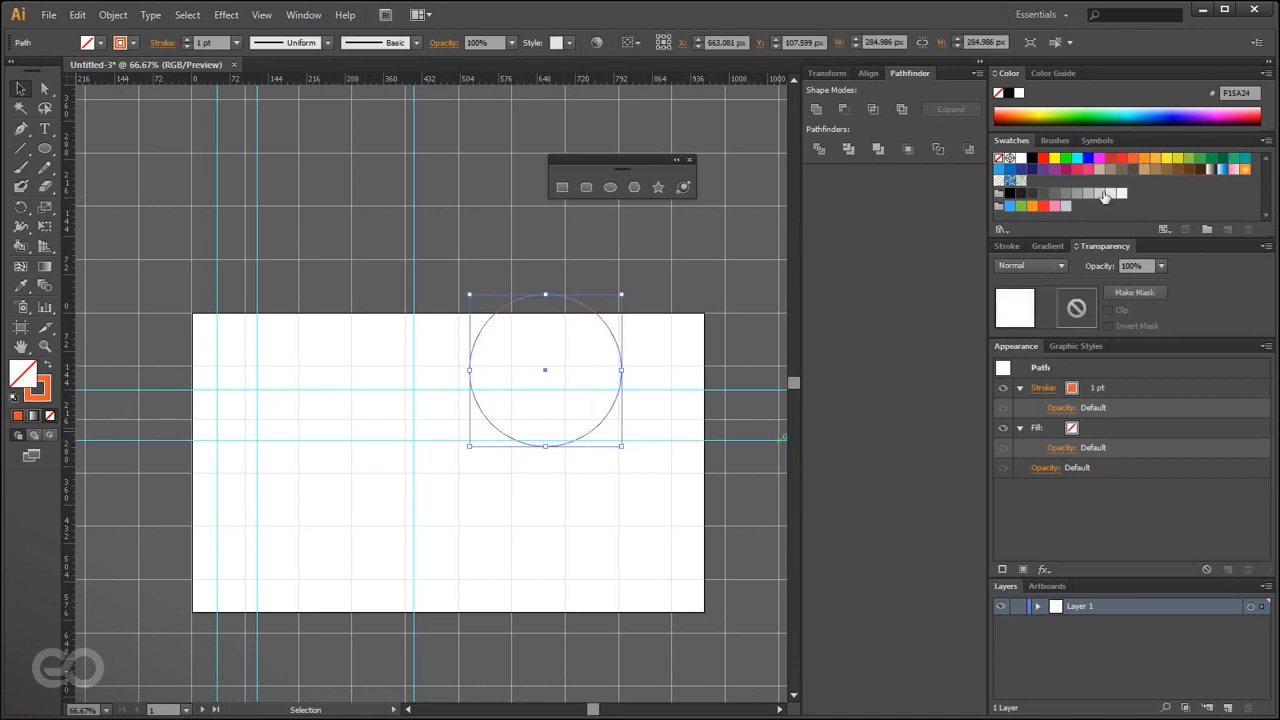
click(1099, 158)
click(457, 592)
click(536, 367)
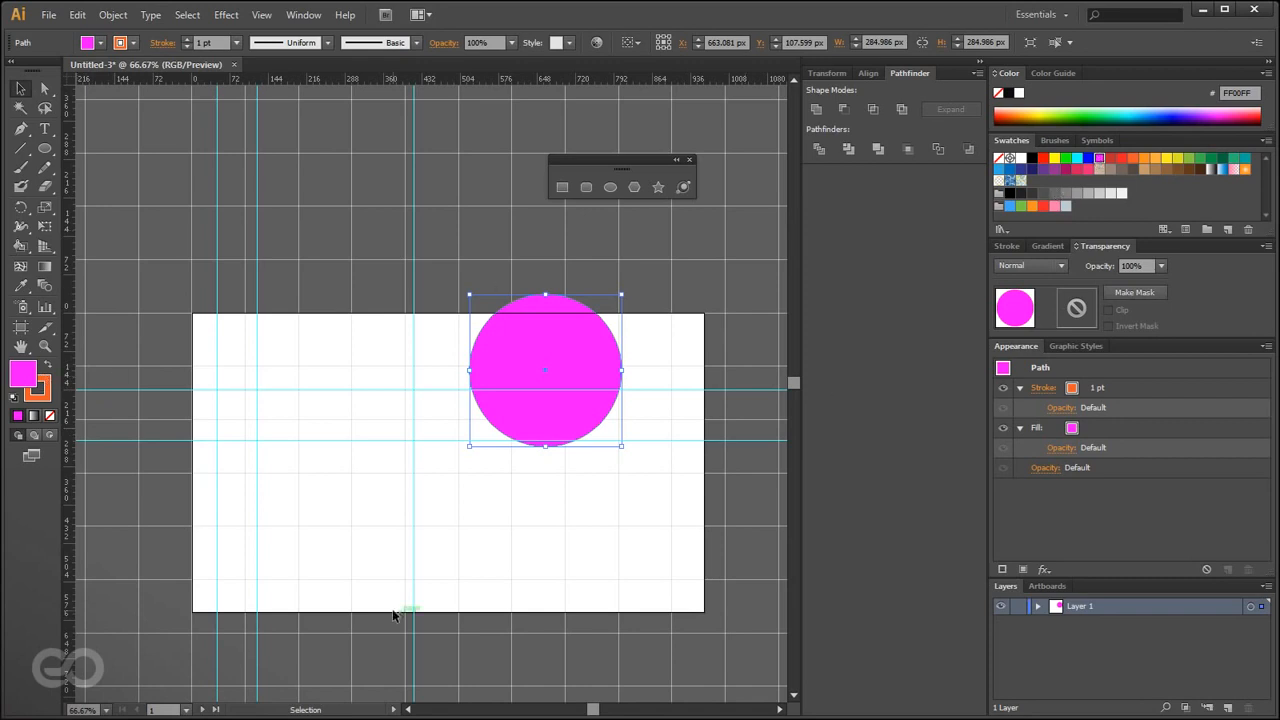
- Erase a curved strip running down through the left part of the magenta circle, cutting it into two pieces
click(45, 188)
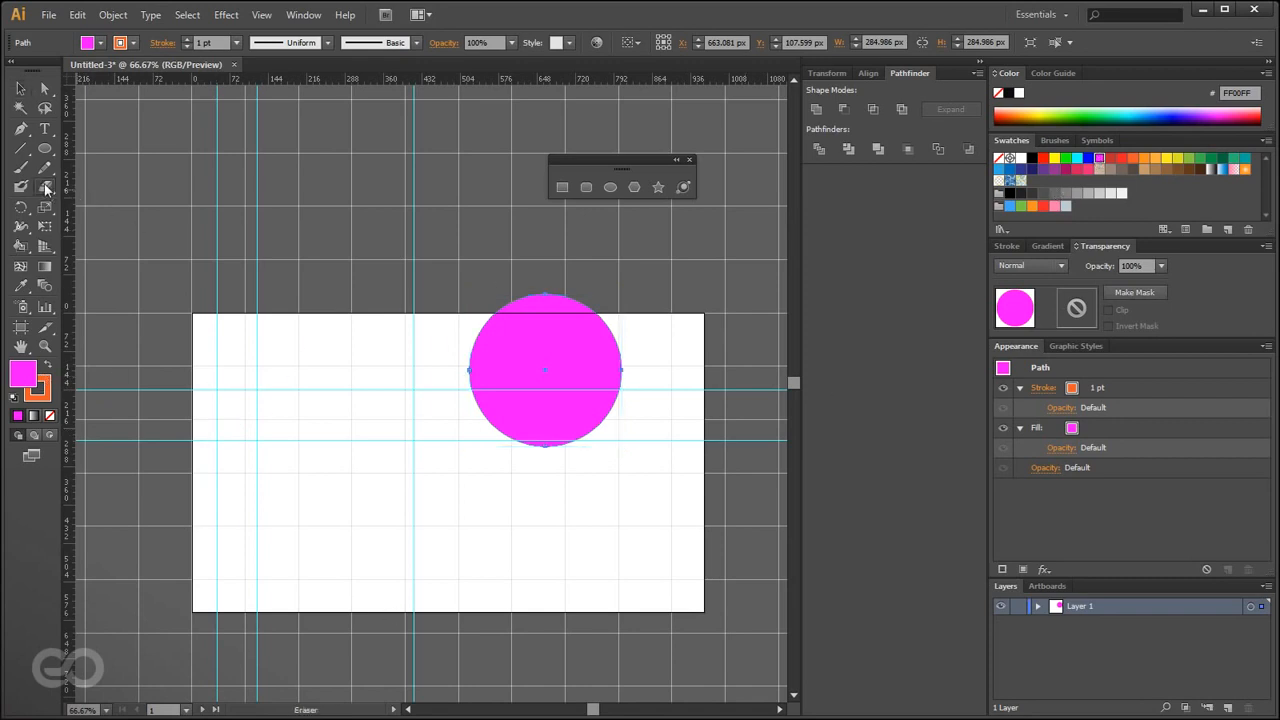
mouse_move(465, 322)
mouse_down()
mouse_move(508, 345)
mouse_move(523, 389)
mouse_move(507, 445)
mouse_up()
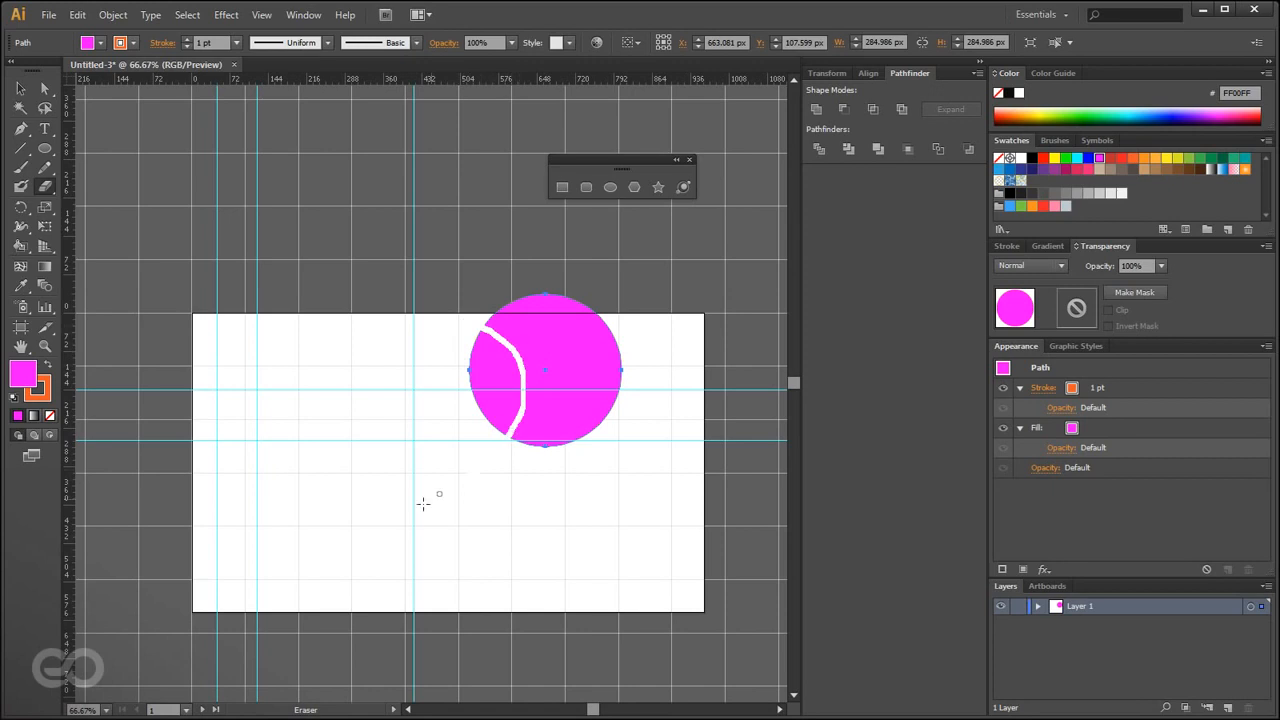
scroll(578, 312, up, 2)
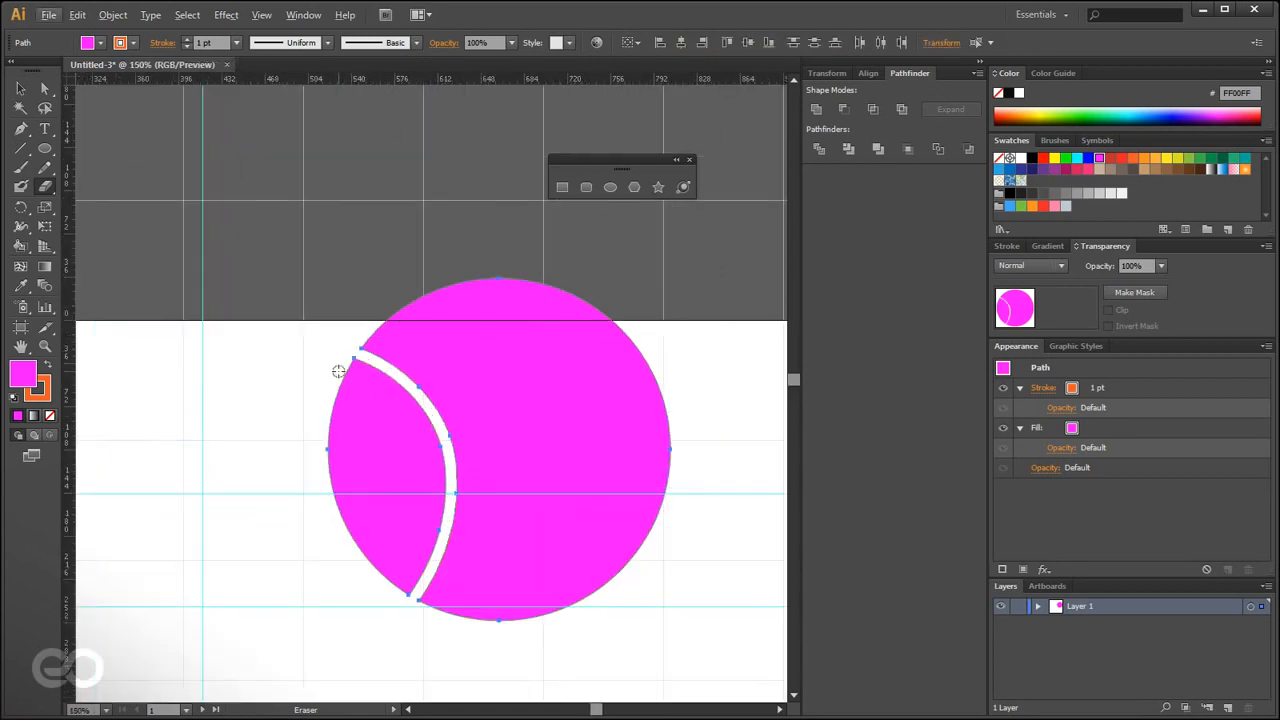
click(20, 88)
scroll(365, 262, down, 1)
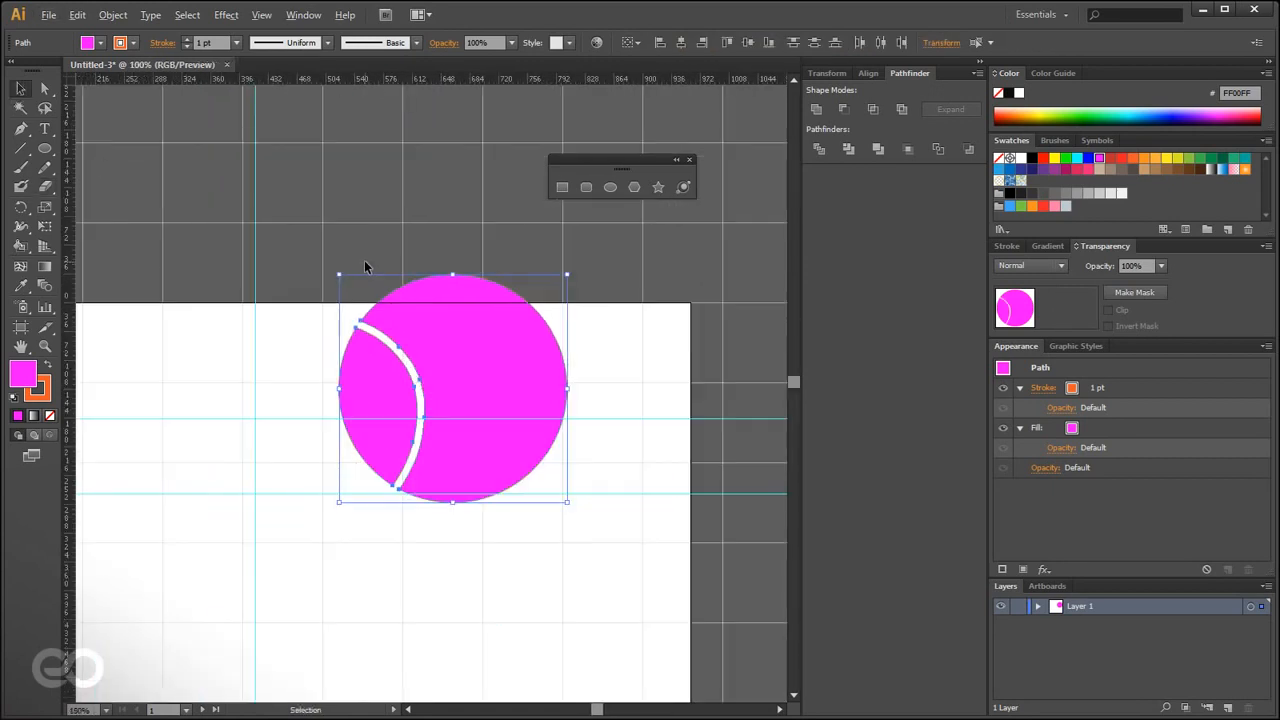
- Paint a hooked and a wavy freehand stroke with the Circles brush beside and below the magenta circle, and look over the brush definitions
click(19, 168)
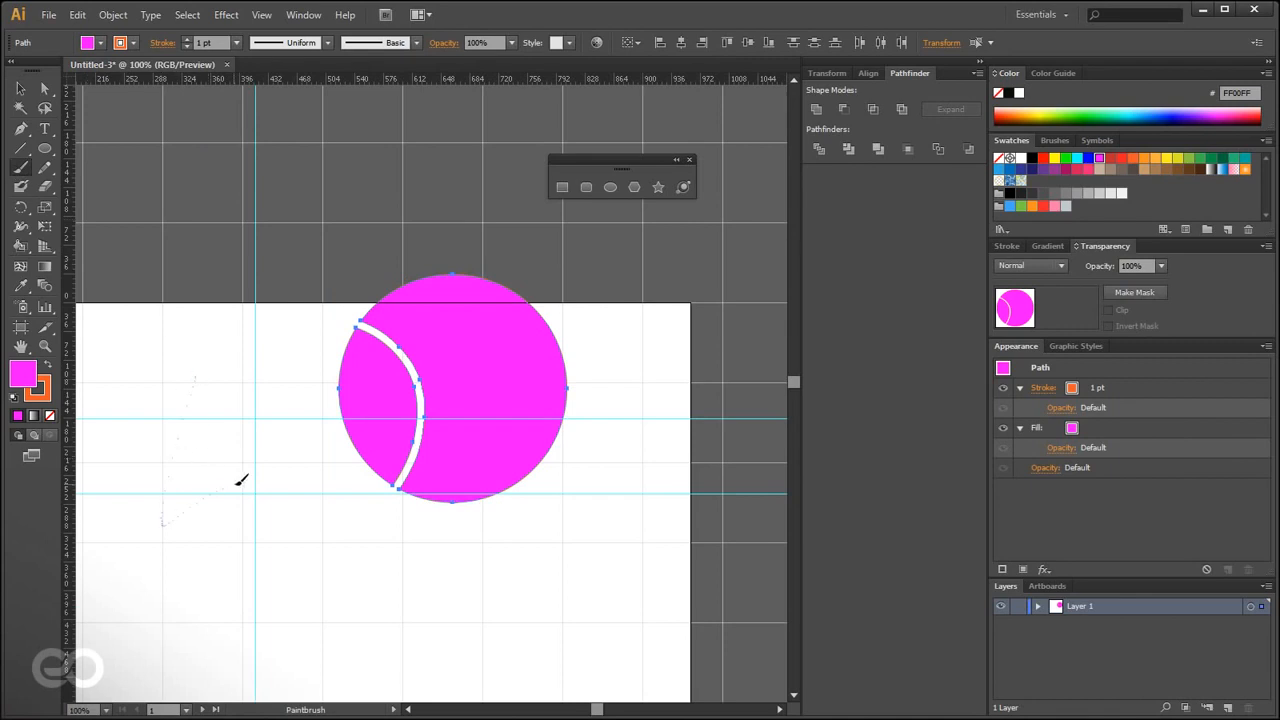
drag(240, 480, 233, 482)
drag(306, 525, 538, 532)
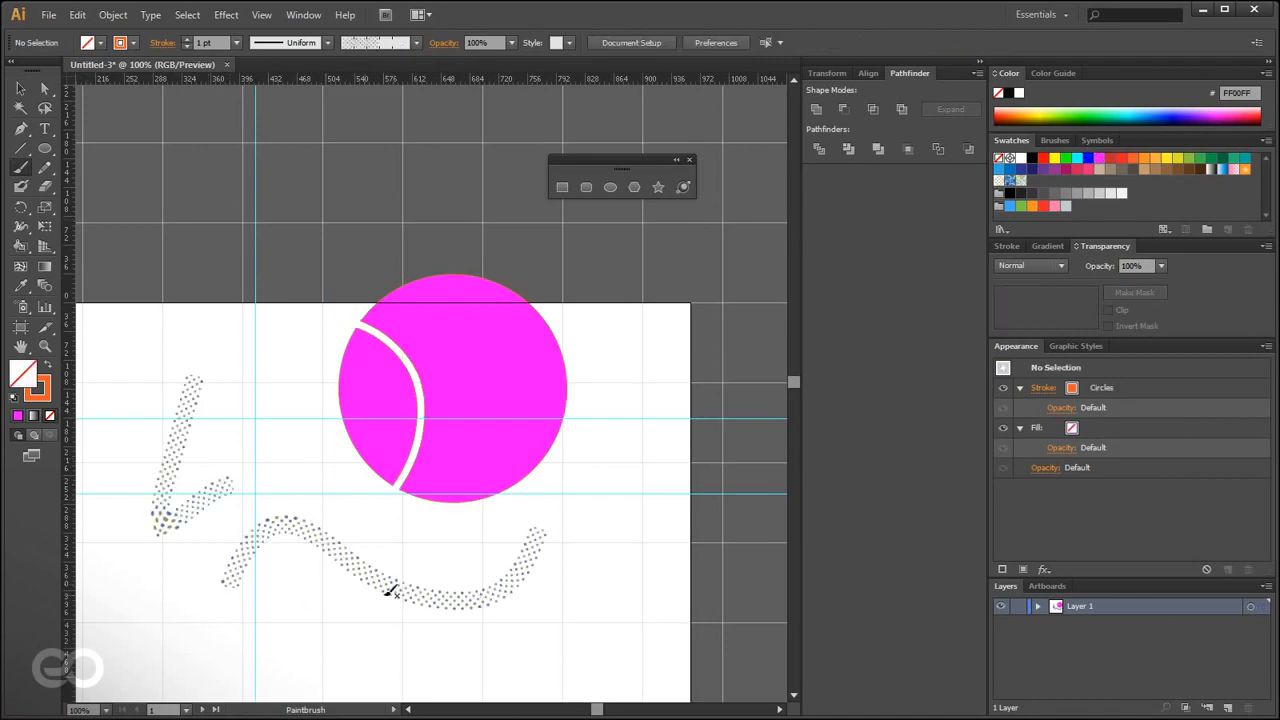
click(416, 42)
scroll(361, 124, up, 2)
scroll(360, 122, down, 2)
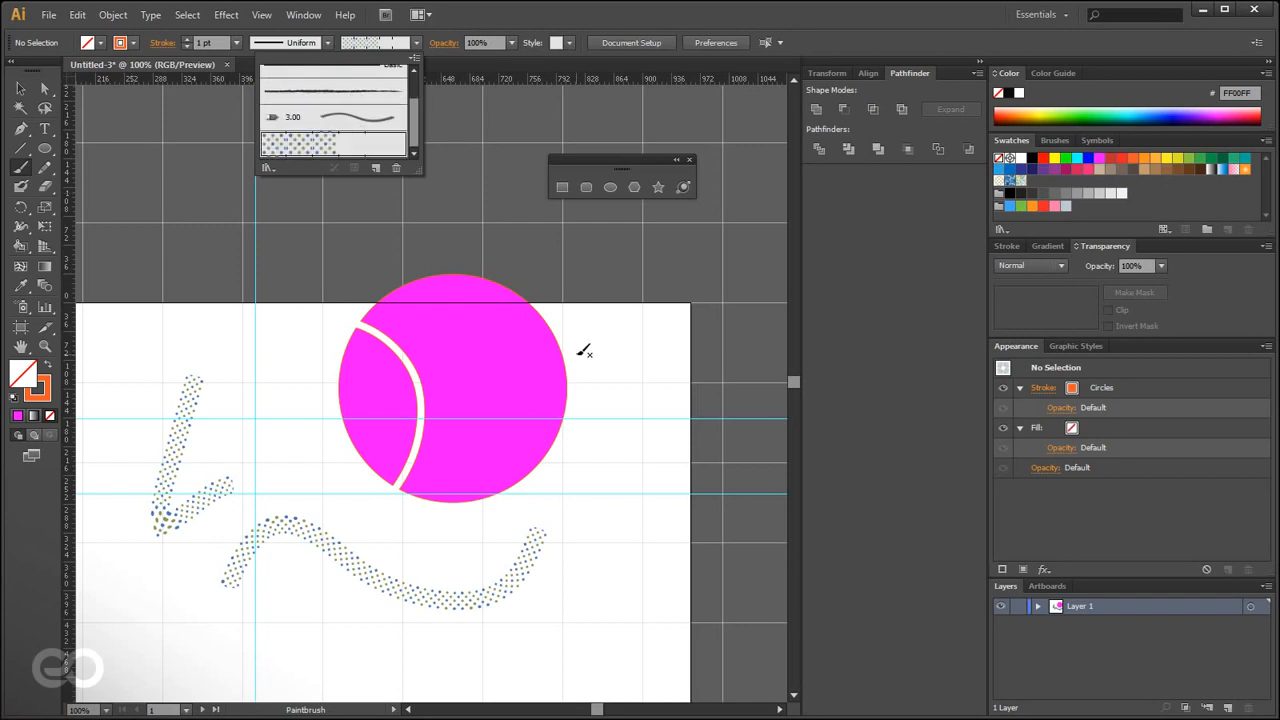
click(22, 90)
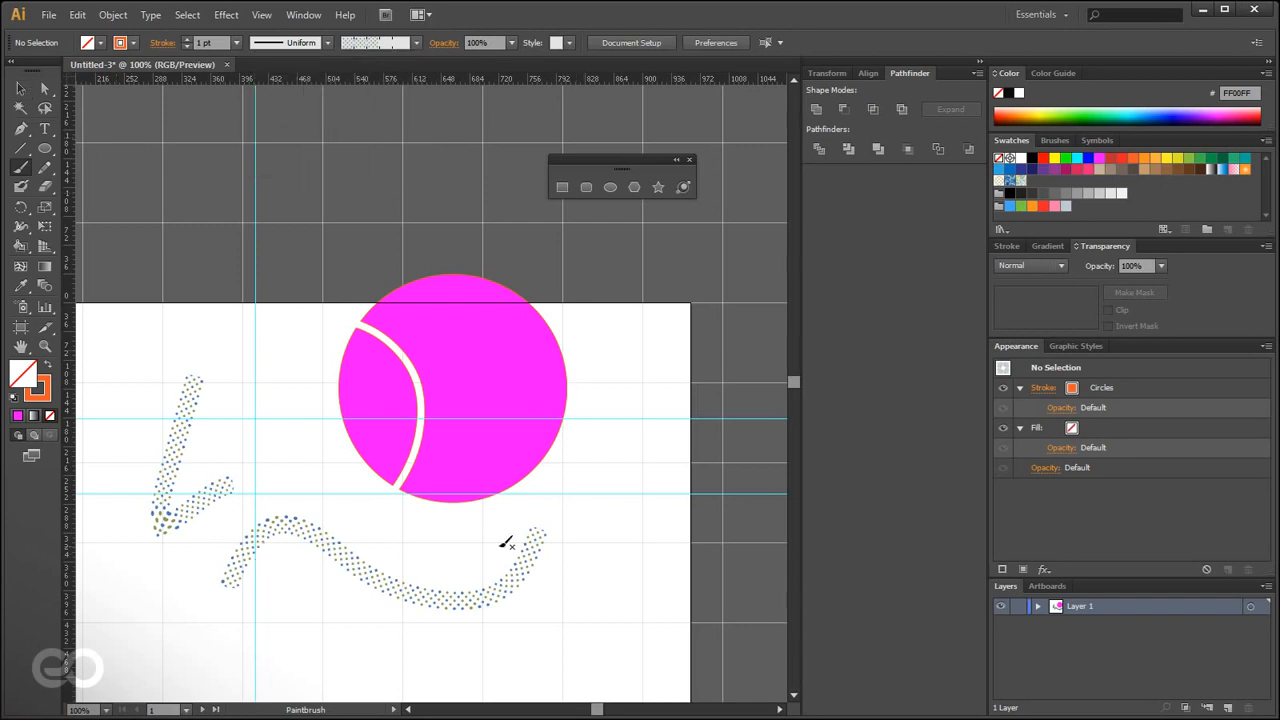
- Switch to the Painting workspace and look over the available brush library categories
click(1064, 15)
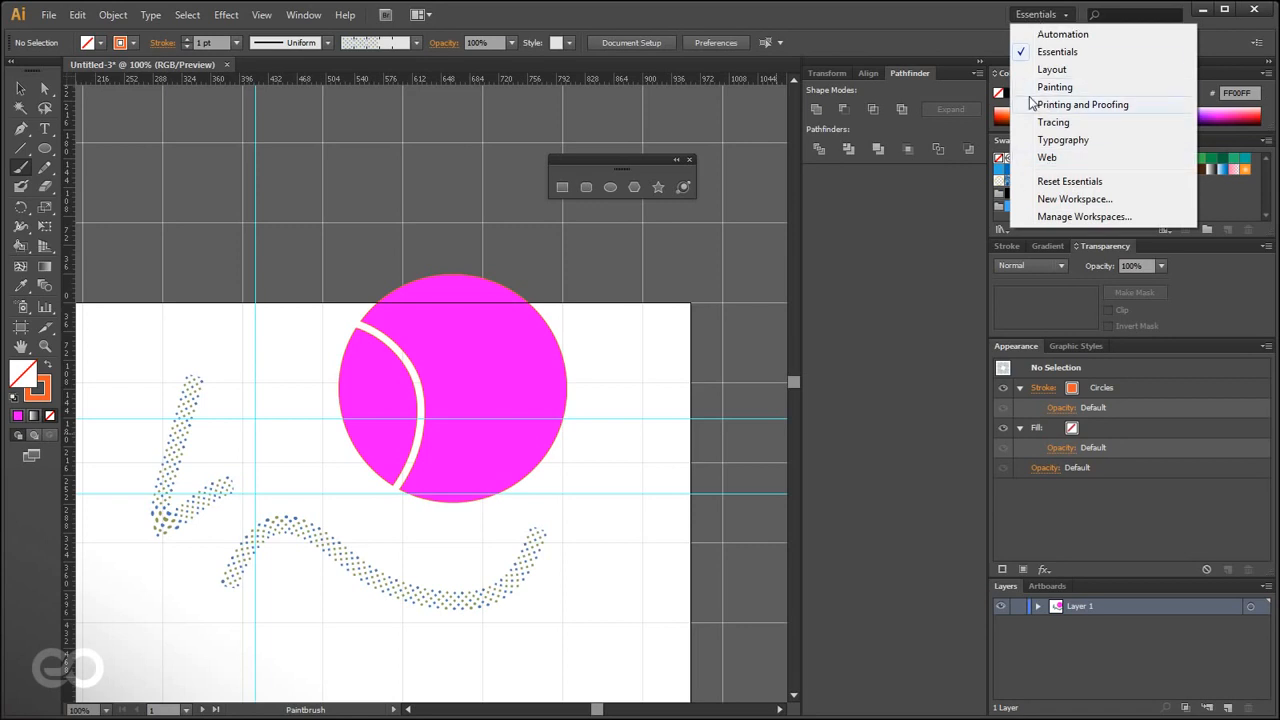
click(1055, 87)
mouse_move(1266, 513)
mouse_down()
mouse_move(1265, 493)
mouse_move(1261, 549)
mouse_up()
click(1266, 423)
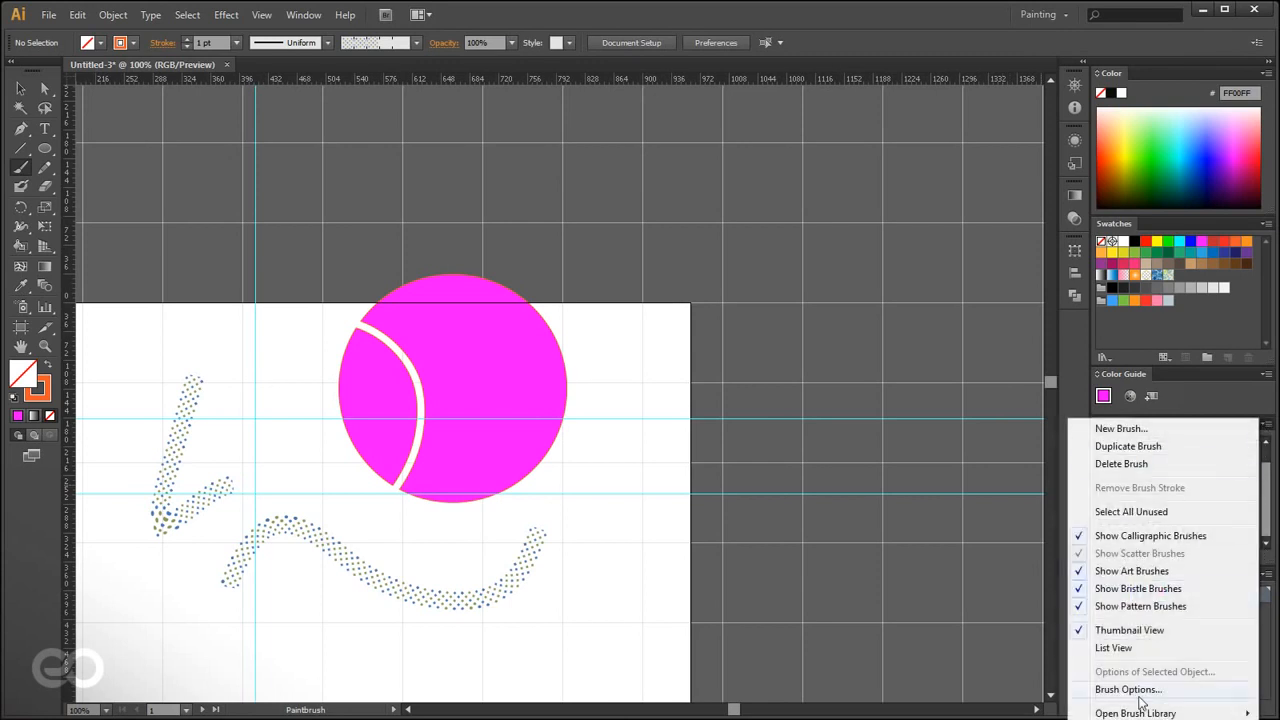
mouse_move(1127, 714)
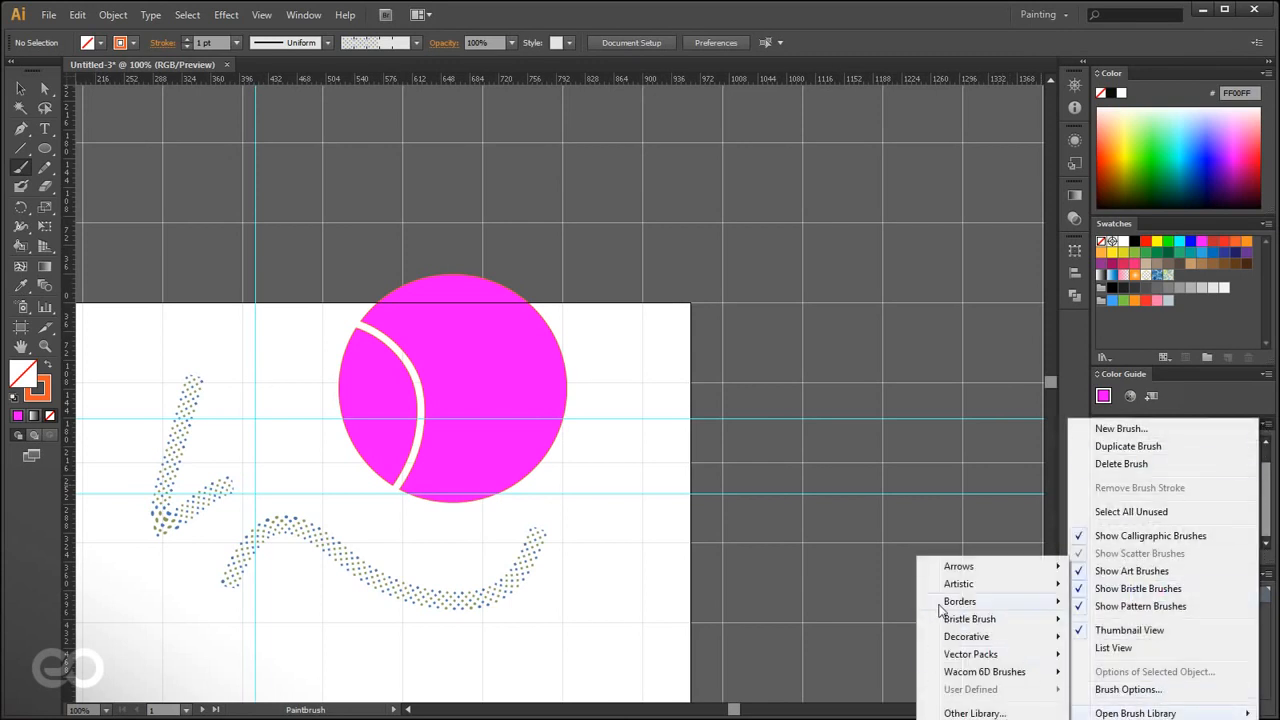
click(632, 464)
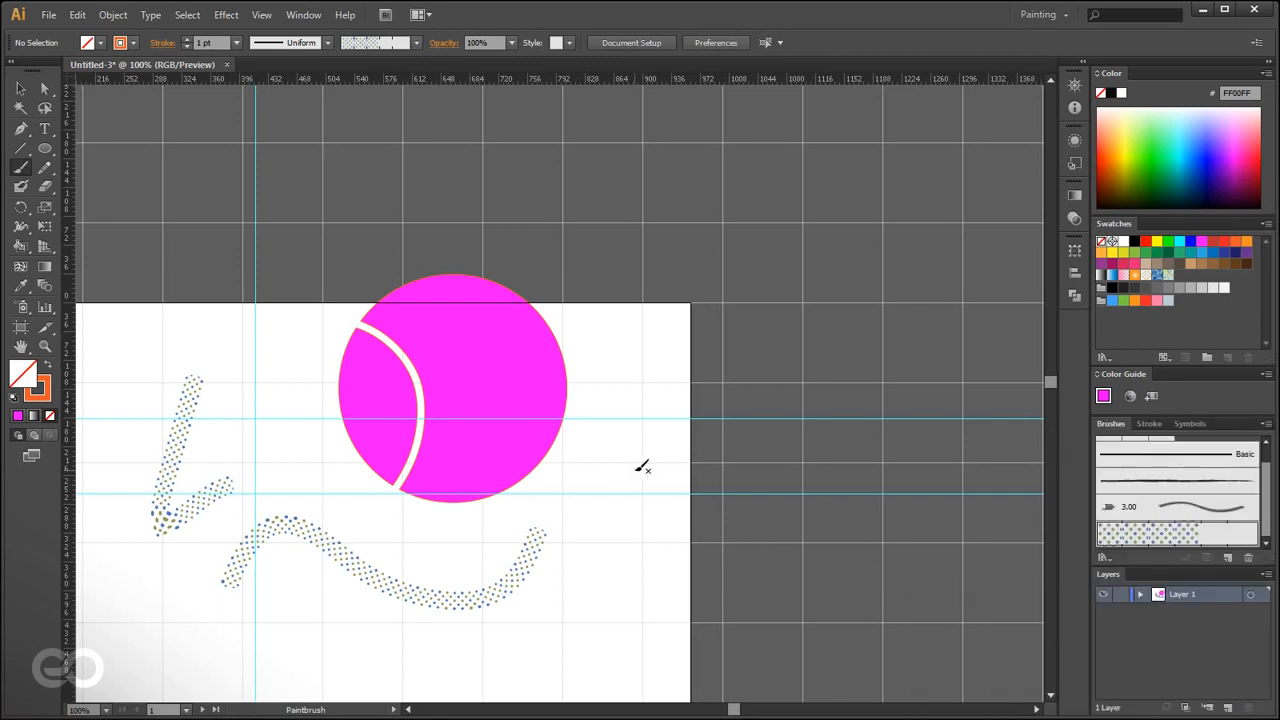
- Try a long Circles brush stroke curving around the magenta circle, undo it, and look over the Line Segment tool's variants
drag(266, 628, 548, 306)
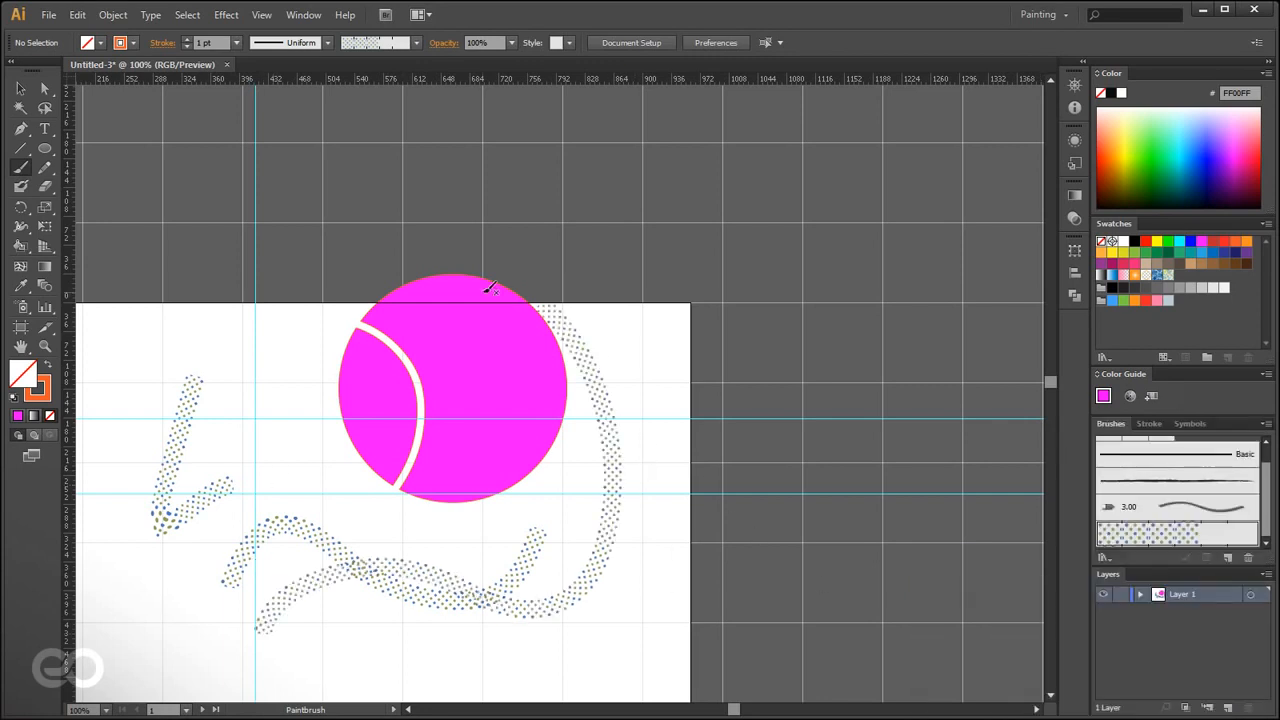
key(ctrl+z)
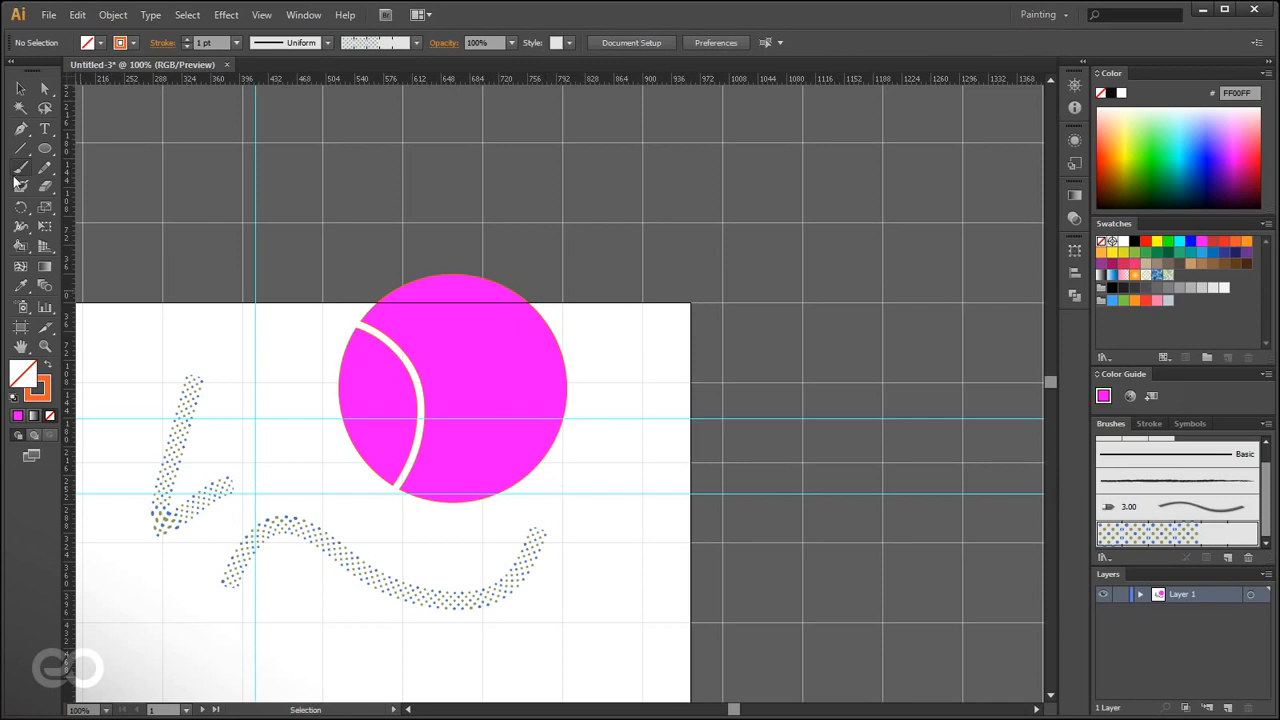
click(18, 150)
click(20, 156)
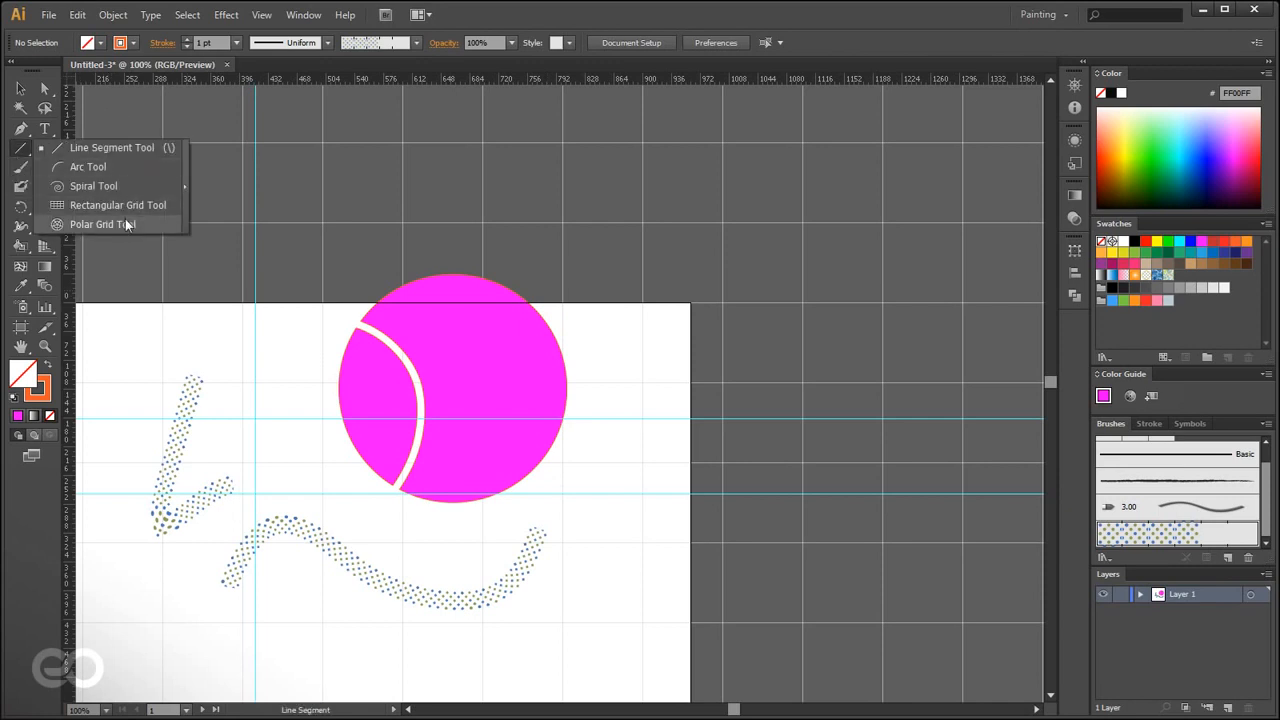
key(v)
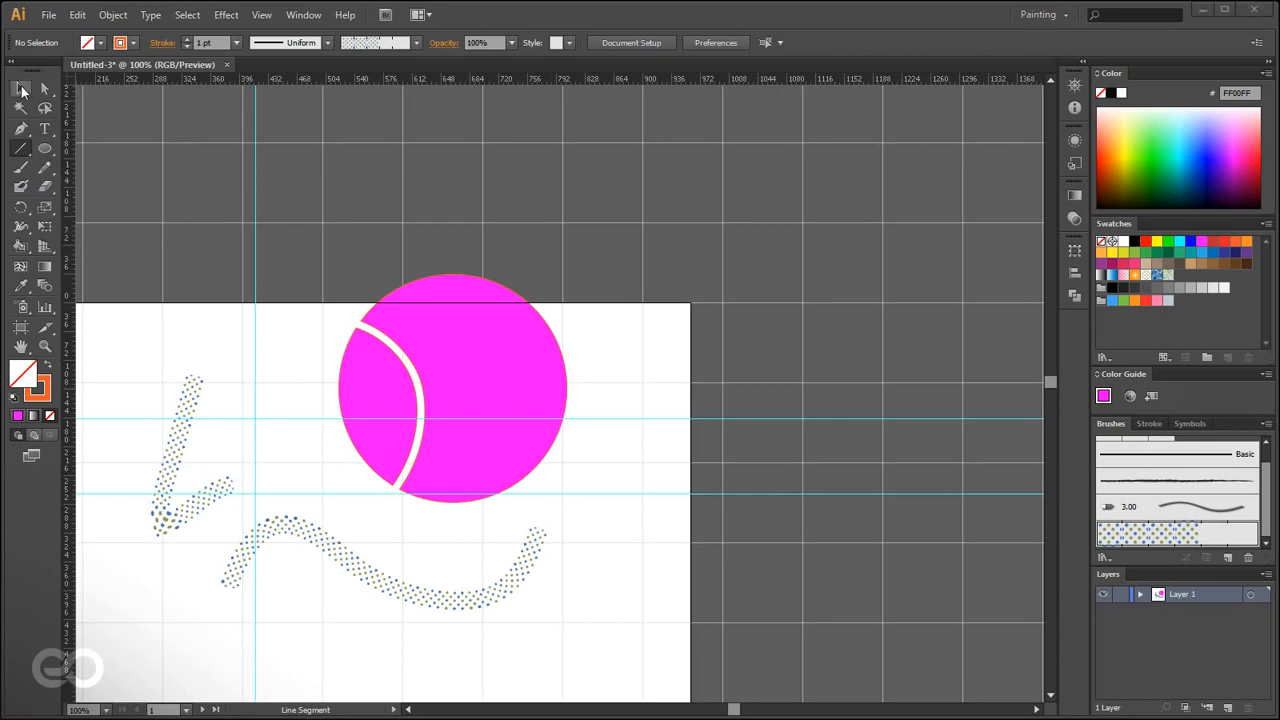
- Move the circle's larger piece into the artboard's upper-left corner, trying a rotated, enlarged version on the way and undoing it
drag(349, 582, 704, 430)
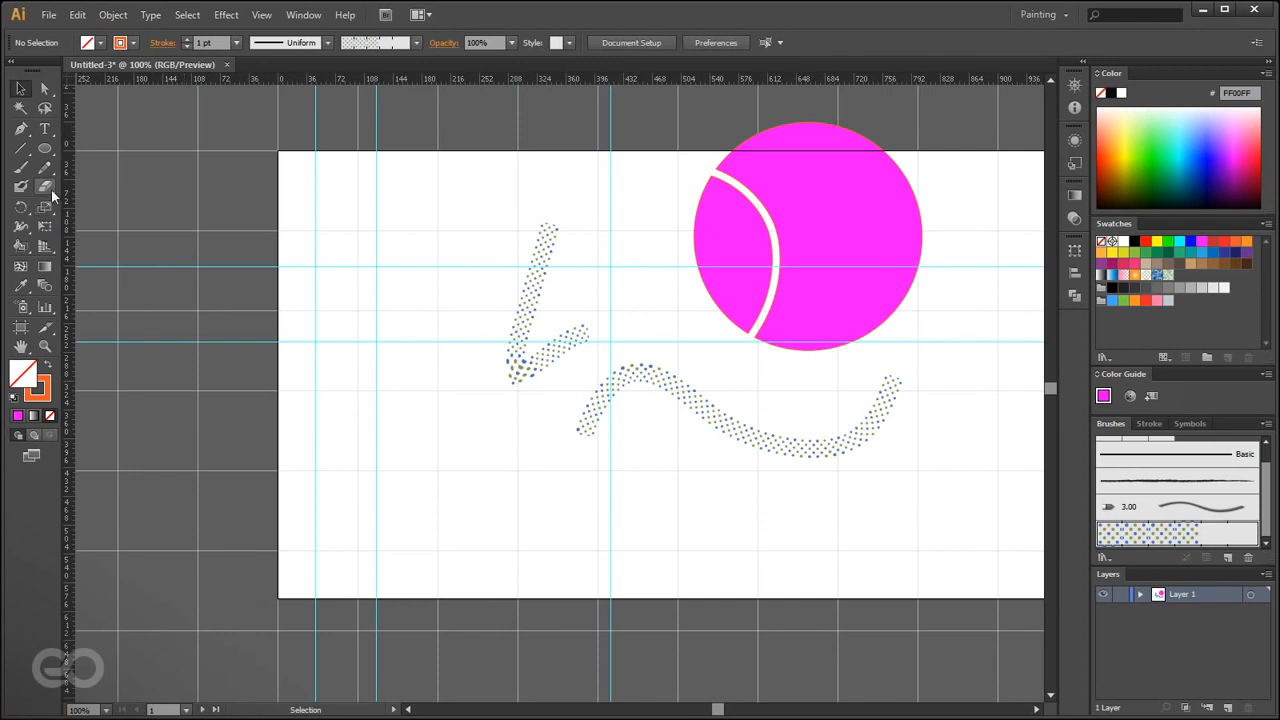
click(866, 252)
drag(866, 252, 411, 409)
drag(453, 509, 573, 443)
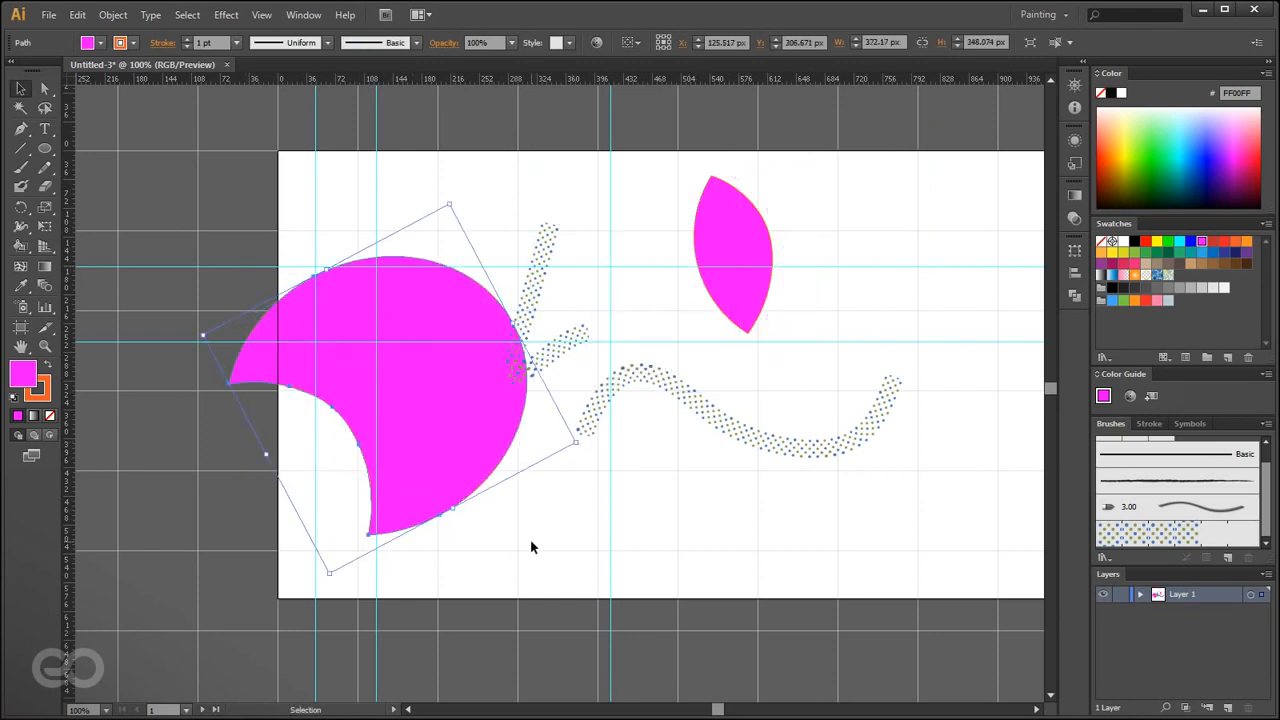
key(ctrl+z)
key(ctrl+z)
drag(343, 397, 399, 313)
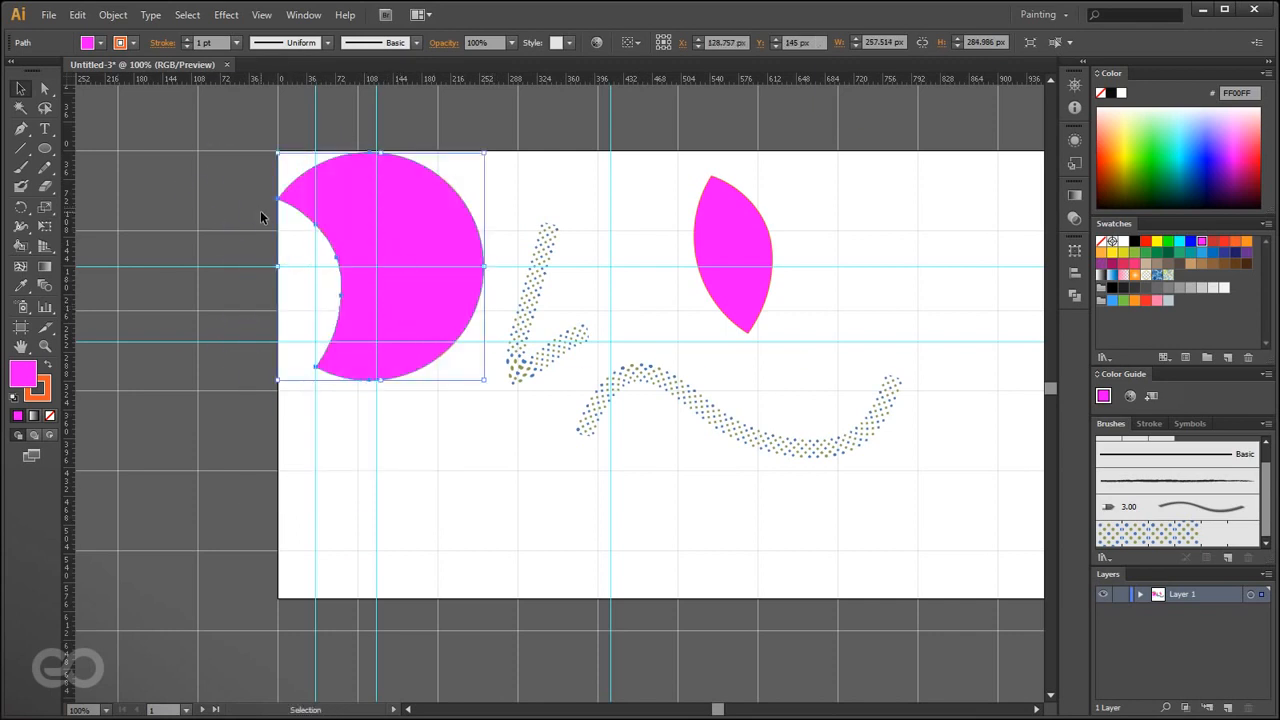
- Rotate the crescent-shaped piece freely about its centre until it is turned slightly clockwise with its notch facing left, and deselect it
click(22, 209)
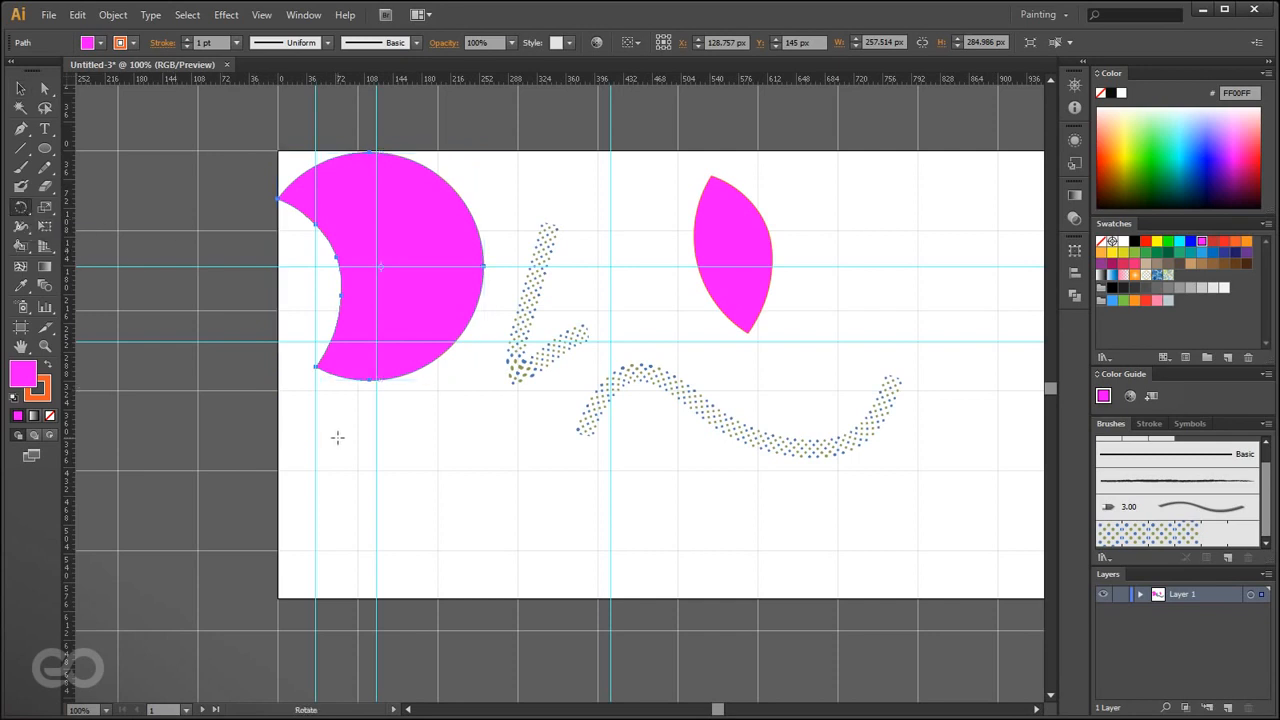
drag(449, 573, 770, 150)
drag(675, 535, 148, 358)
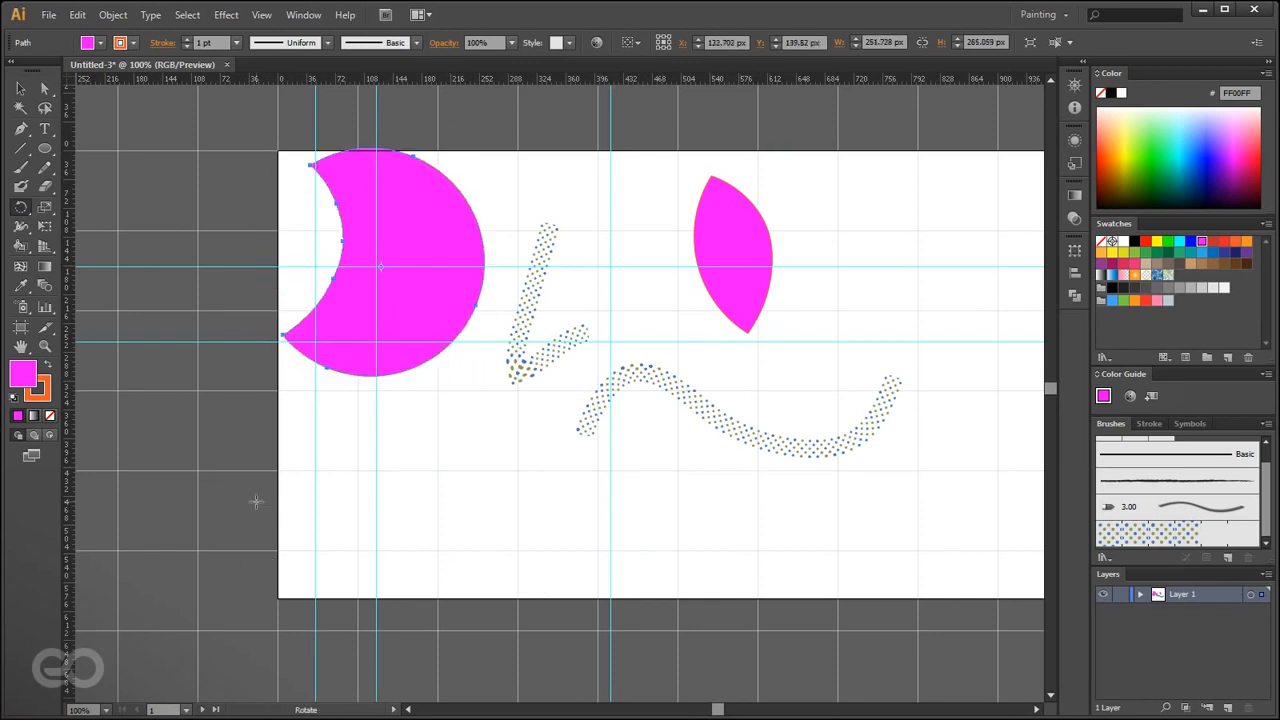
alt+scroll(467, 495, down, 2)
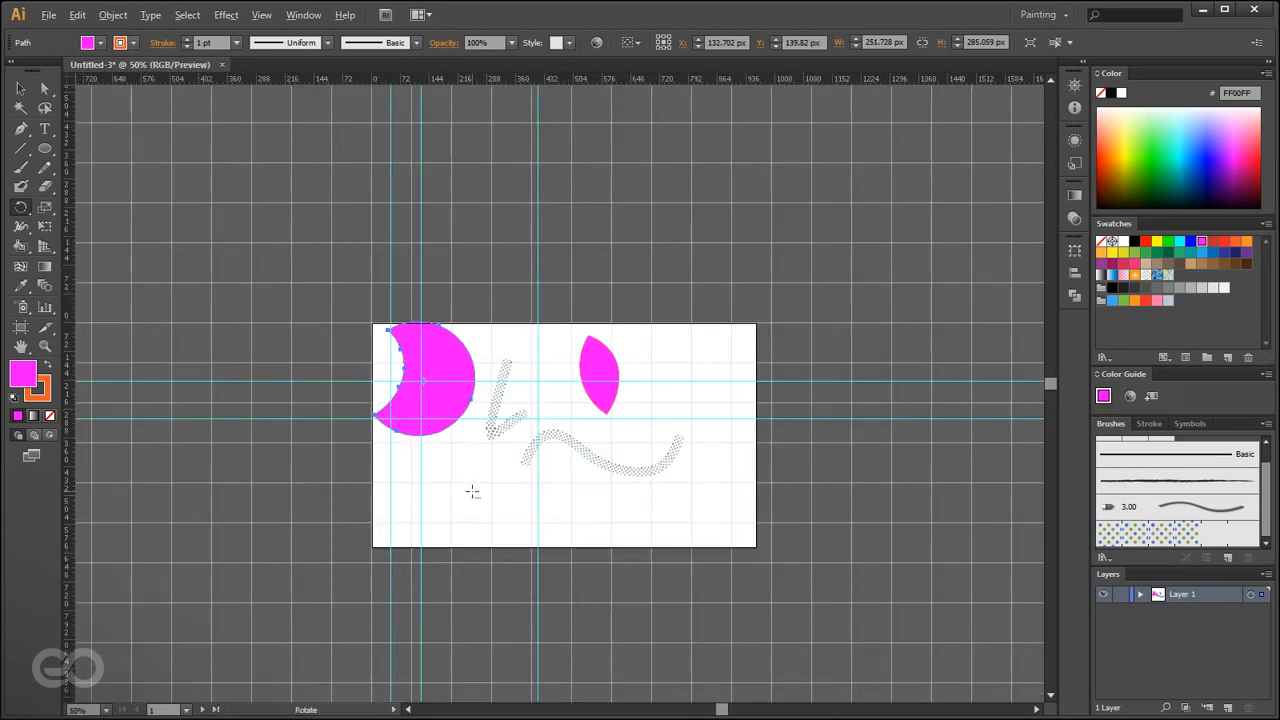
key(v)
click(670, 175)
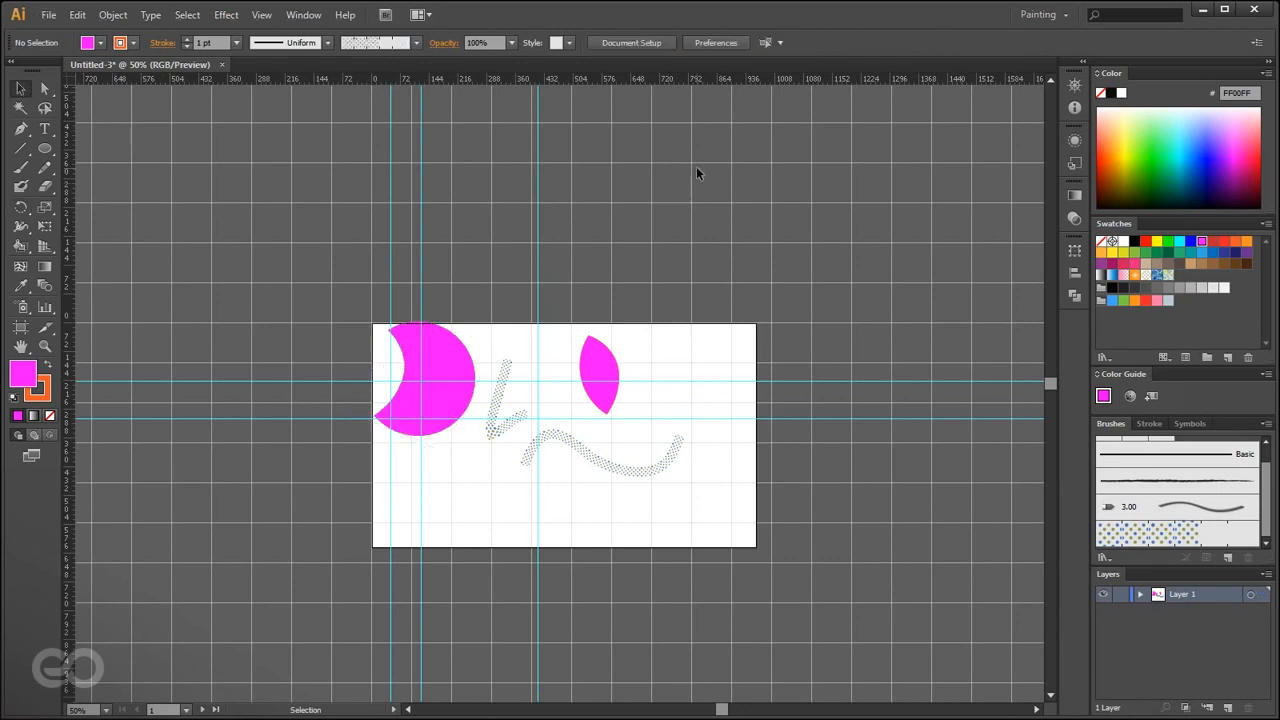
- Turn on Simulate Colored Paper in the document setup
click(631, 42)
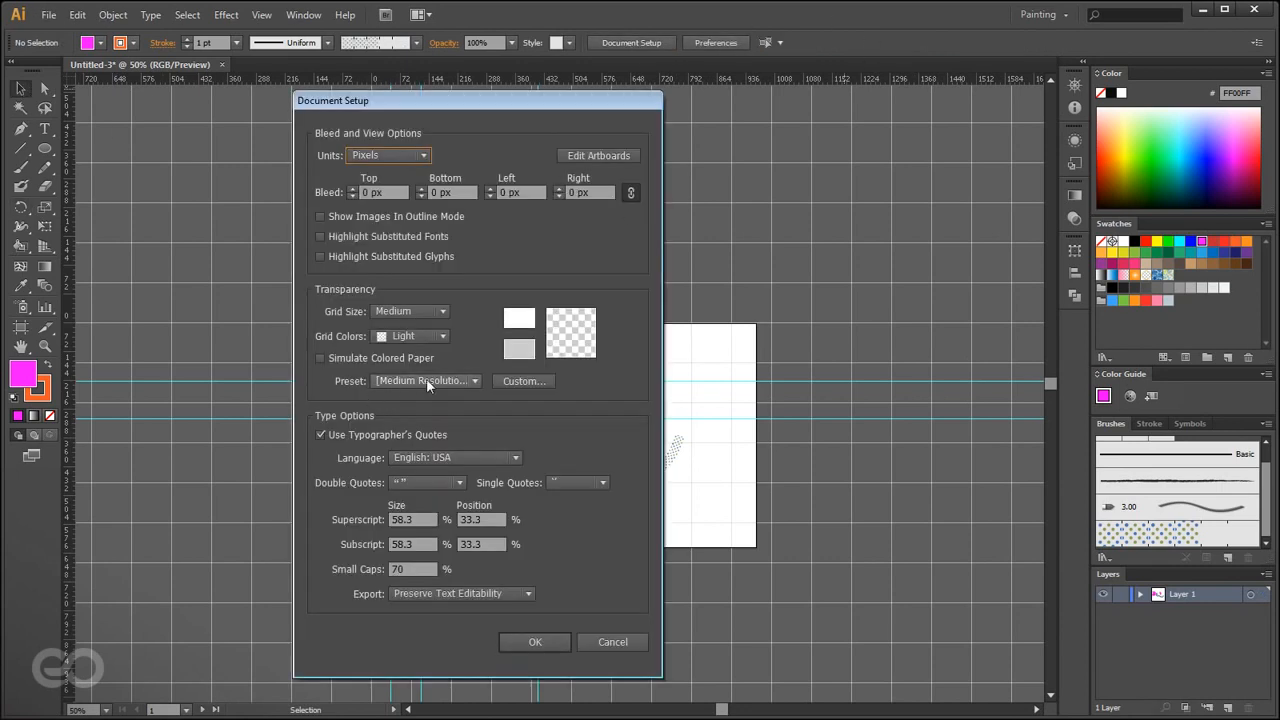
click(357, 359)
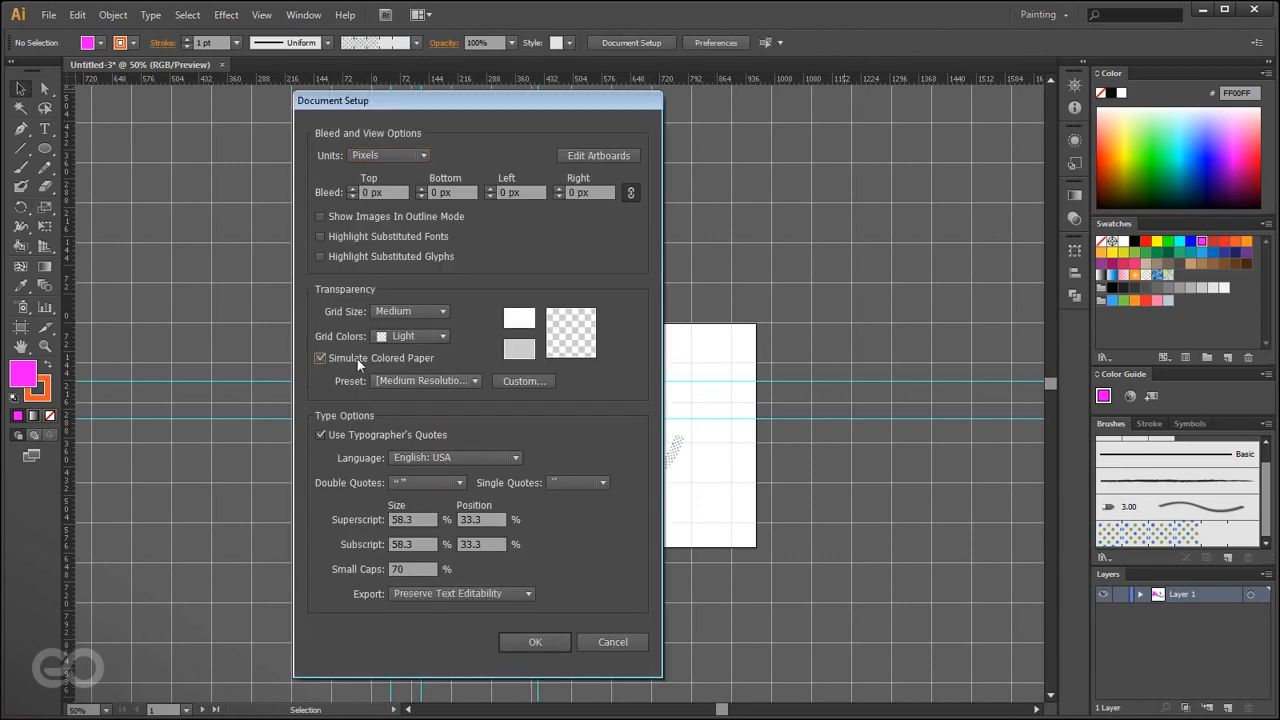
click(531, 645)
- Reveal all hidden objects in the document
scroll(441, 401, up, 1)
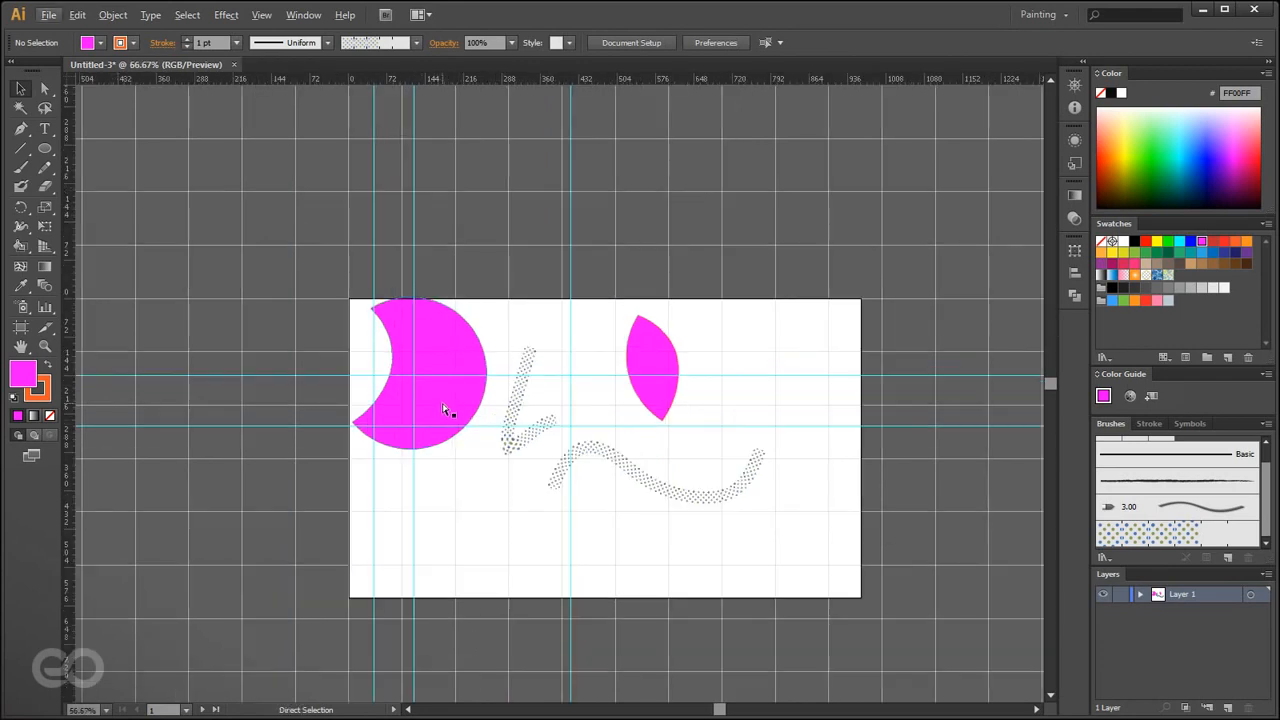
key(ctrl+y)
key(ctrl+y)
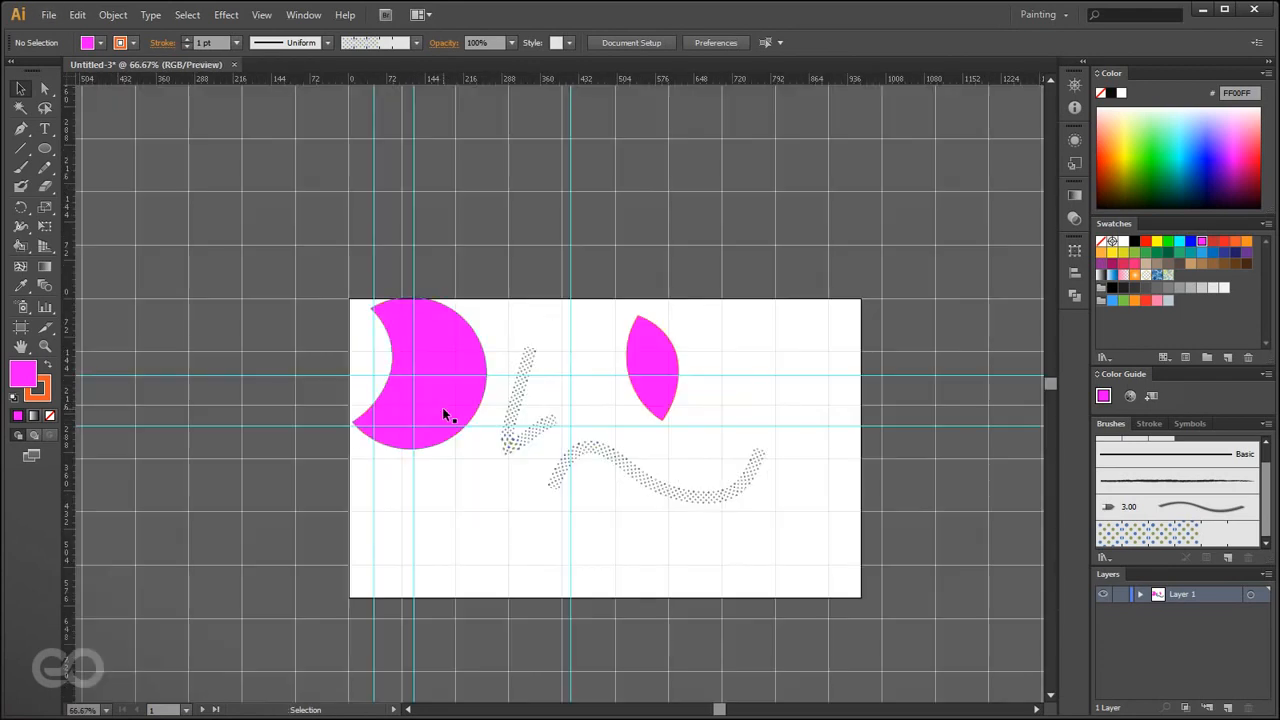
key(ctrl+alt+3)
key(ctrl+d)
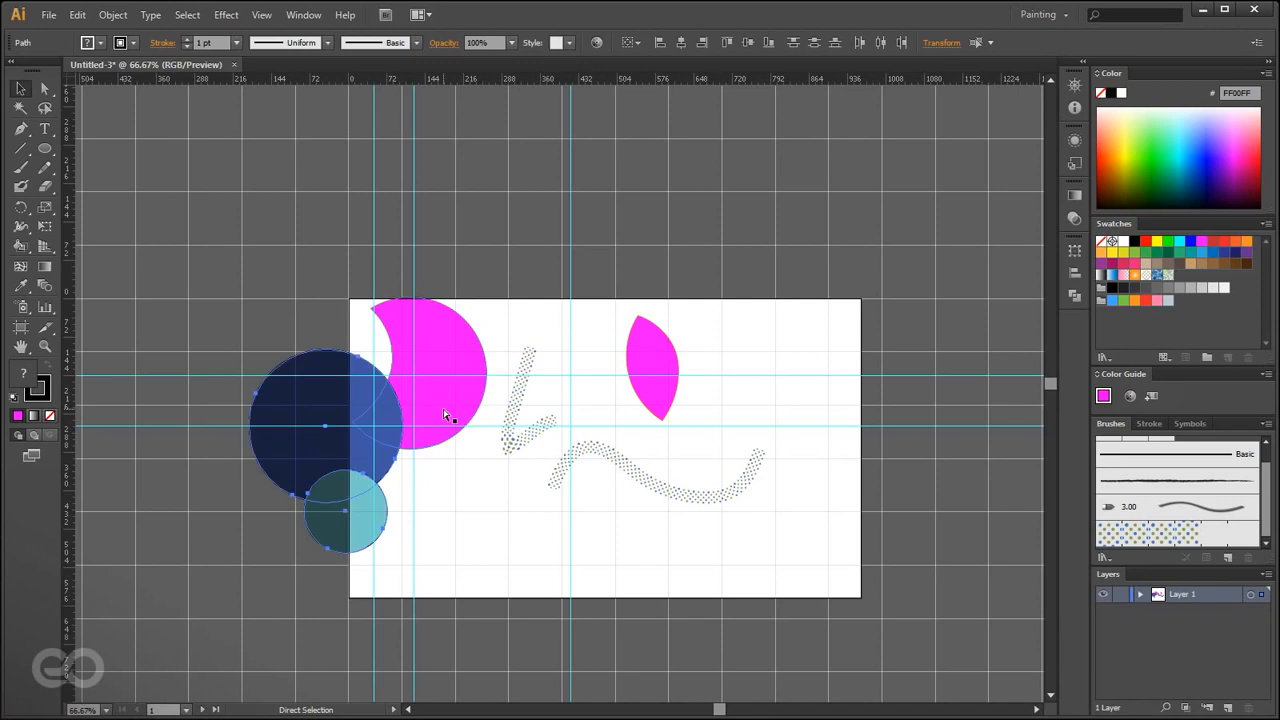
- Delete the dark blue circle and the smaller teal circle that overlap the artboard's left edge
click(206, 389)
scroll(233, 374, up, 1)
click(414, 490)
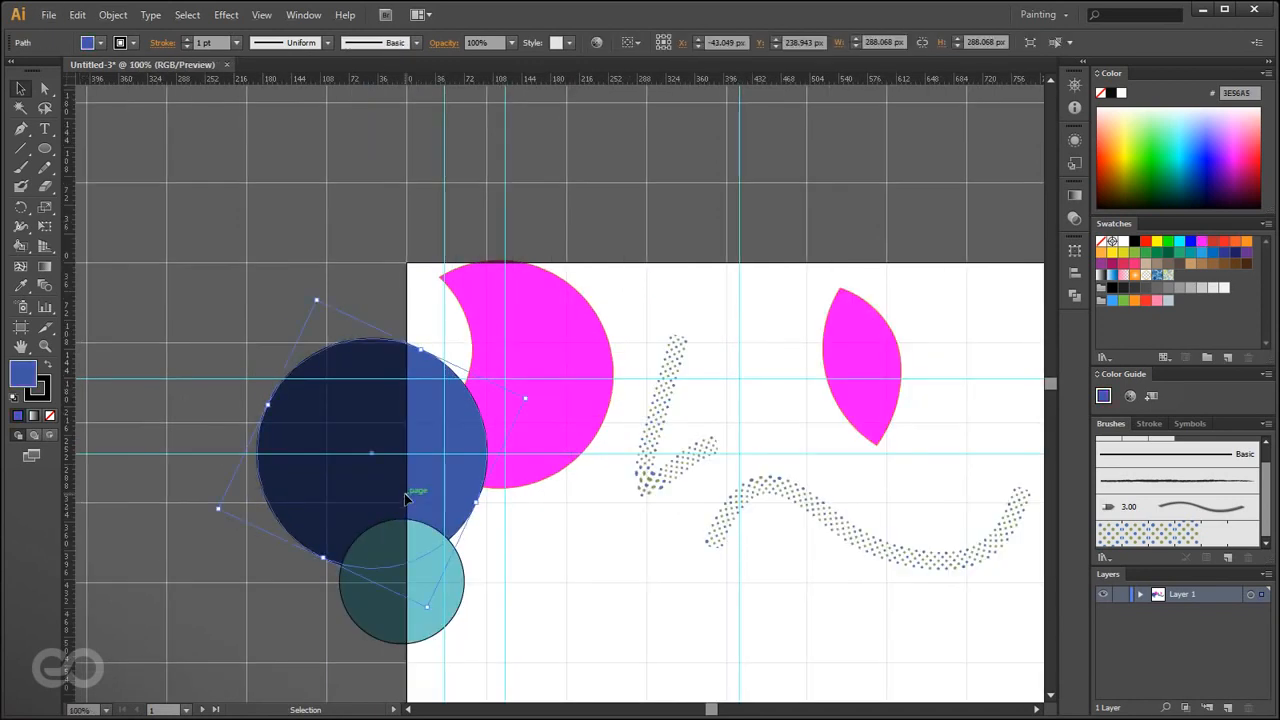
key(Delete)
click(371, 597)
key(Delete)
- Move the magenta crescent onto the empty canvas left of the artboard and rotate it about its centre until its notch faces lower left
drag(461, 455, 375, 342)
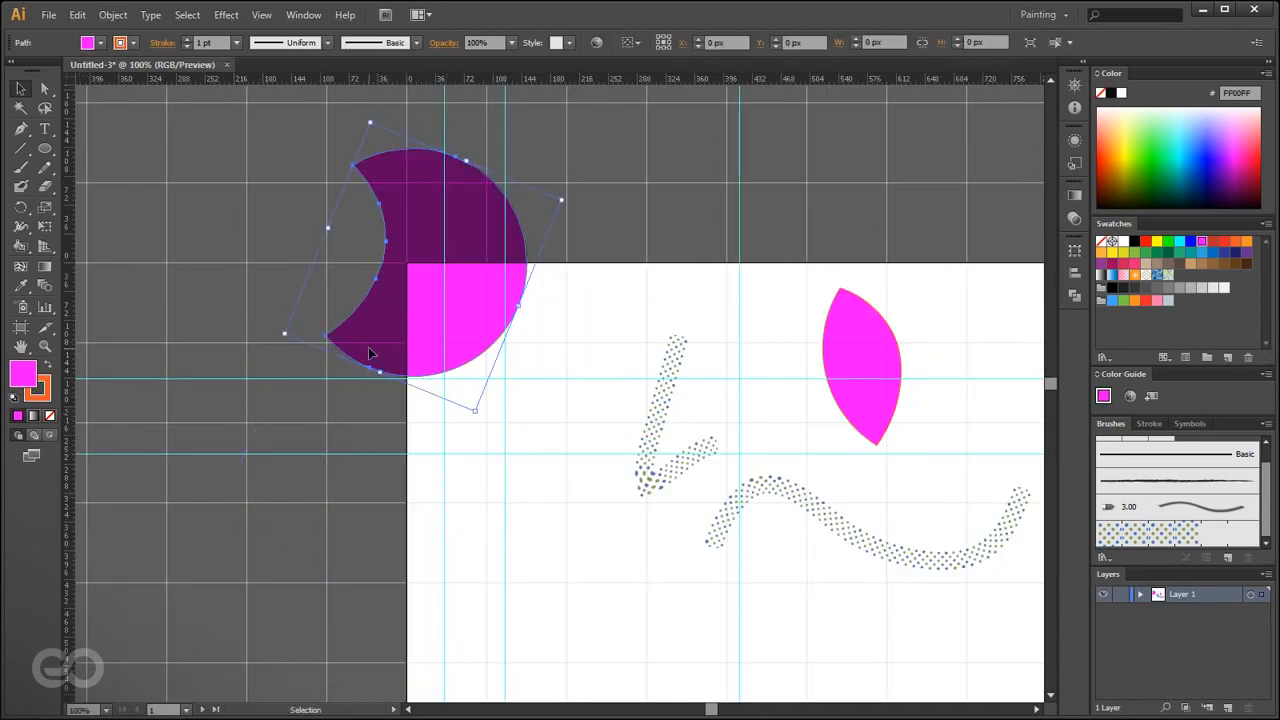
drag(399, 295, 208, 312)
key(space)
drag(260, 553, 651, 525)
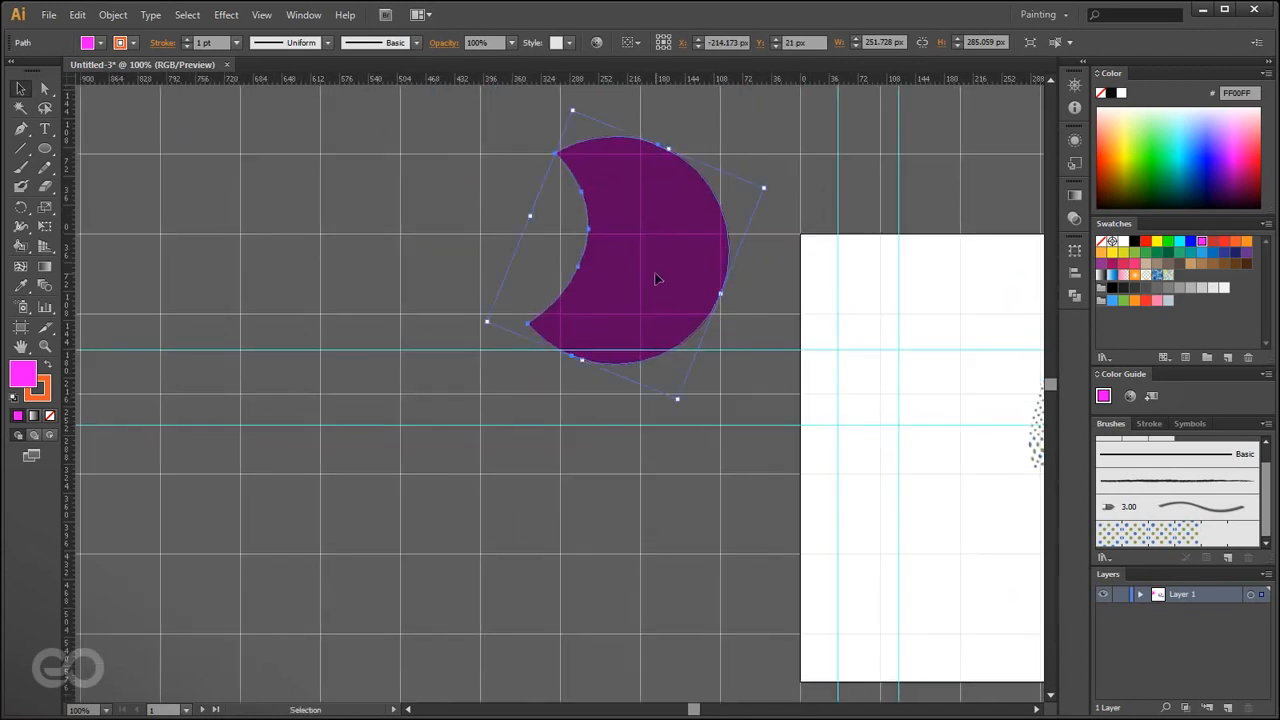
drag(656, 280, 382, 303)
key(r)
drag(388, 556, 510, 537)
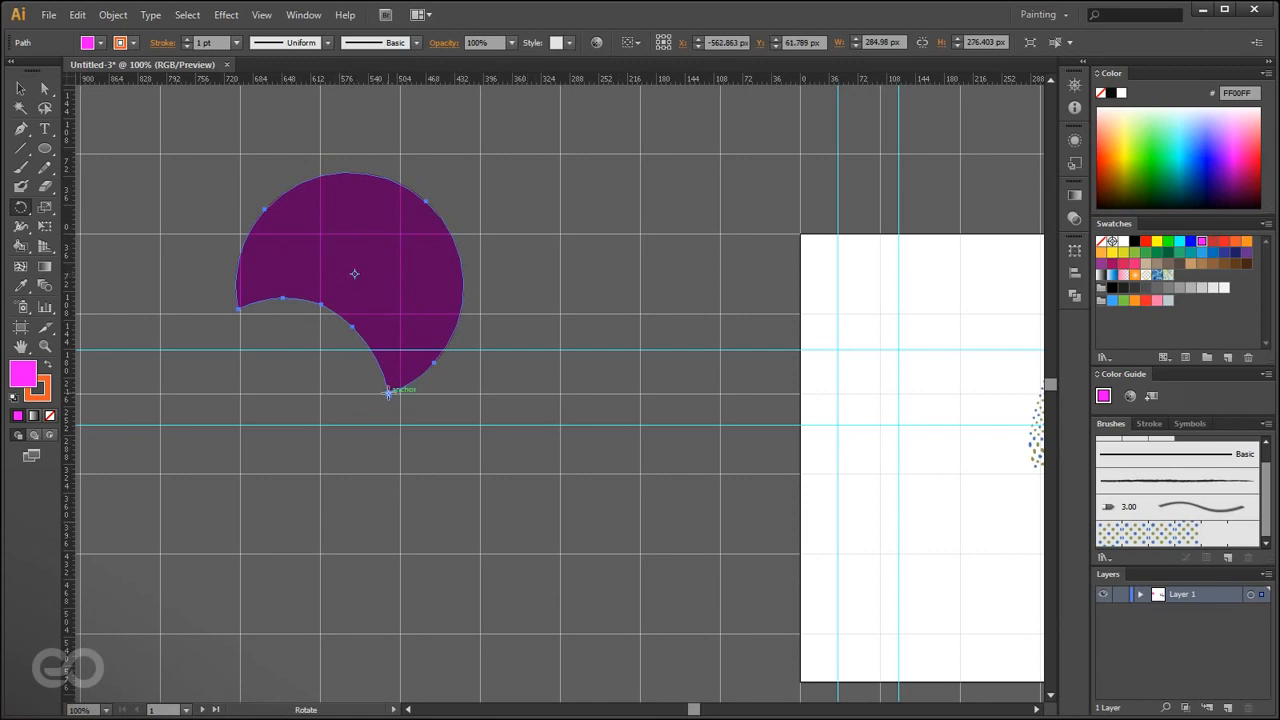
- Place the rotation origin exactly on the anchor at the crescent's lower tip
key(alt)
scroll(360, 275, up, 2)
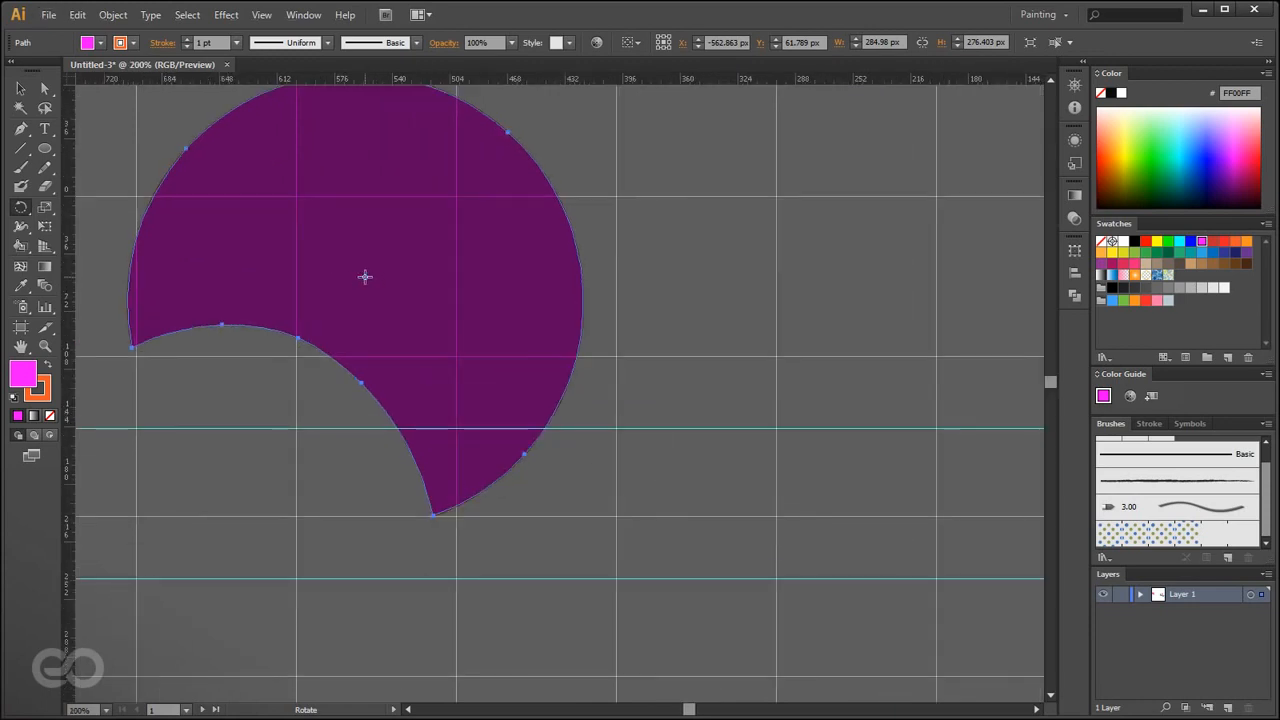
click(434, 517)
click(261, 15)
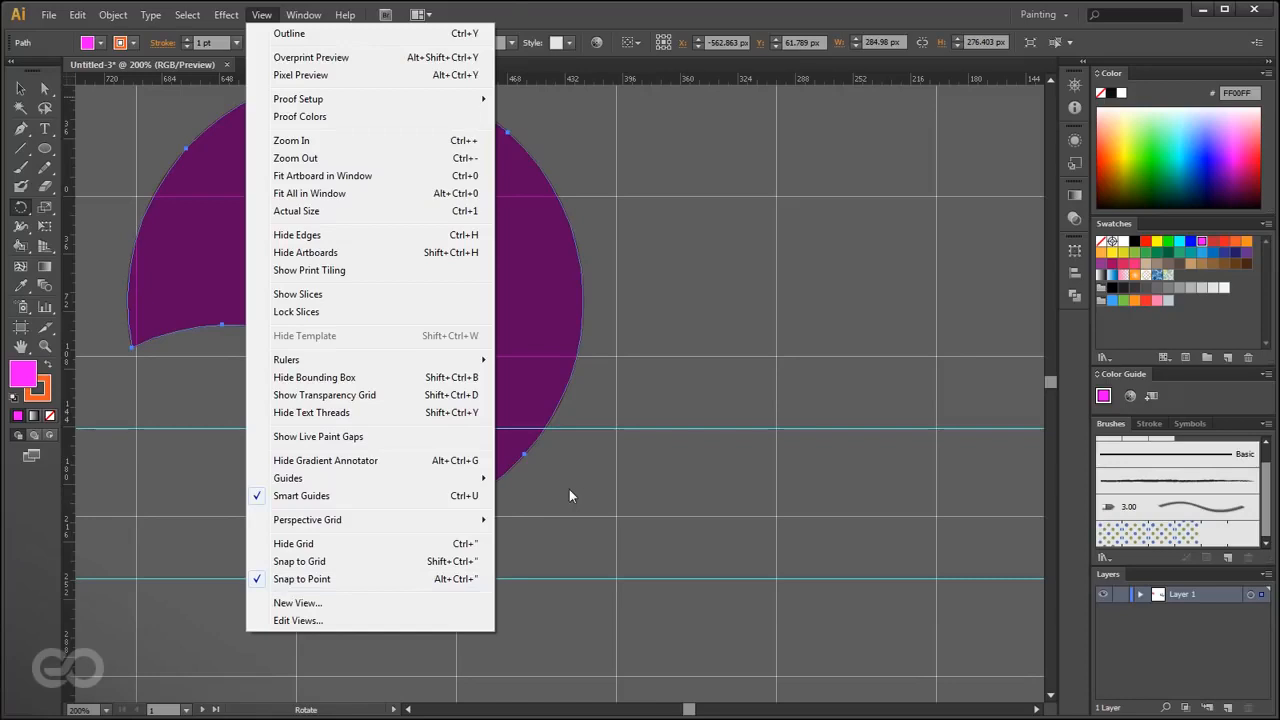
key(Escape)
click(434, 514)
- Swing the crescent freely around its tip anchor until it lies below the pivot with its notch facing right
key(ctrl+minus)
key(ctrl+minus)
drag(349, 594, 239, 280)
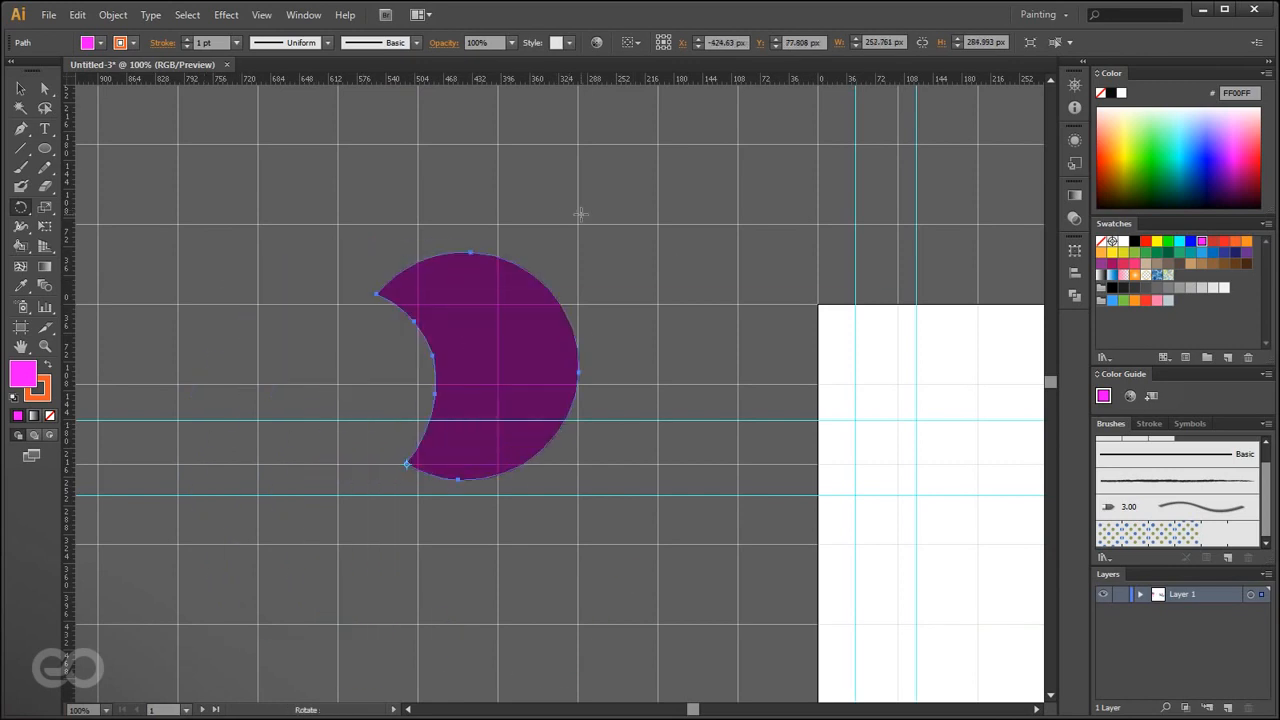
drag(569, 210, 749, 517)
drag(702, 662, 246, 345)
drag(275, 639, 494, 314)
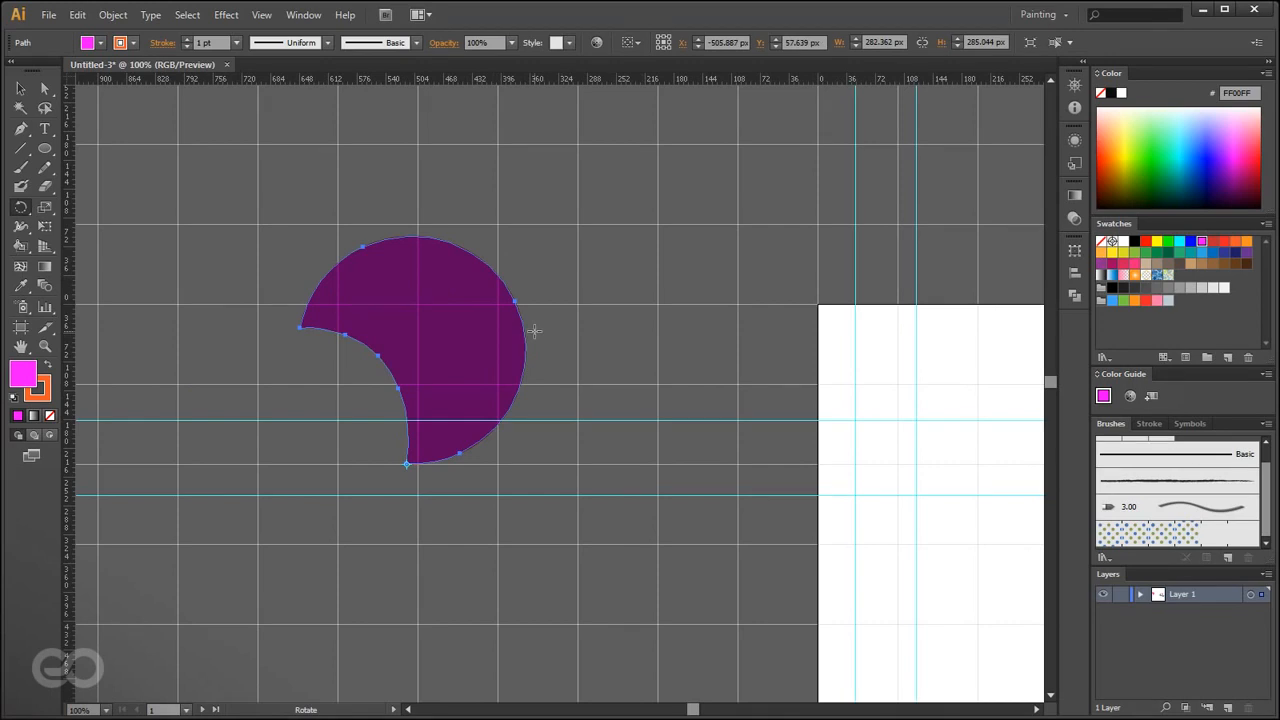
drag(480, 584, 595, 452)
drag(558, 332, 604, 546)
drag(550, 652, 502, 250)
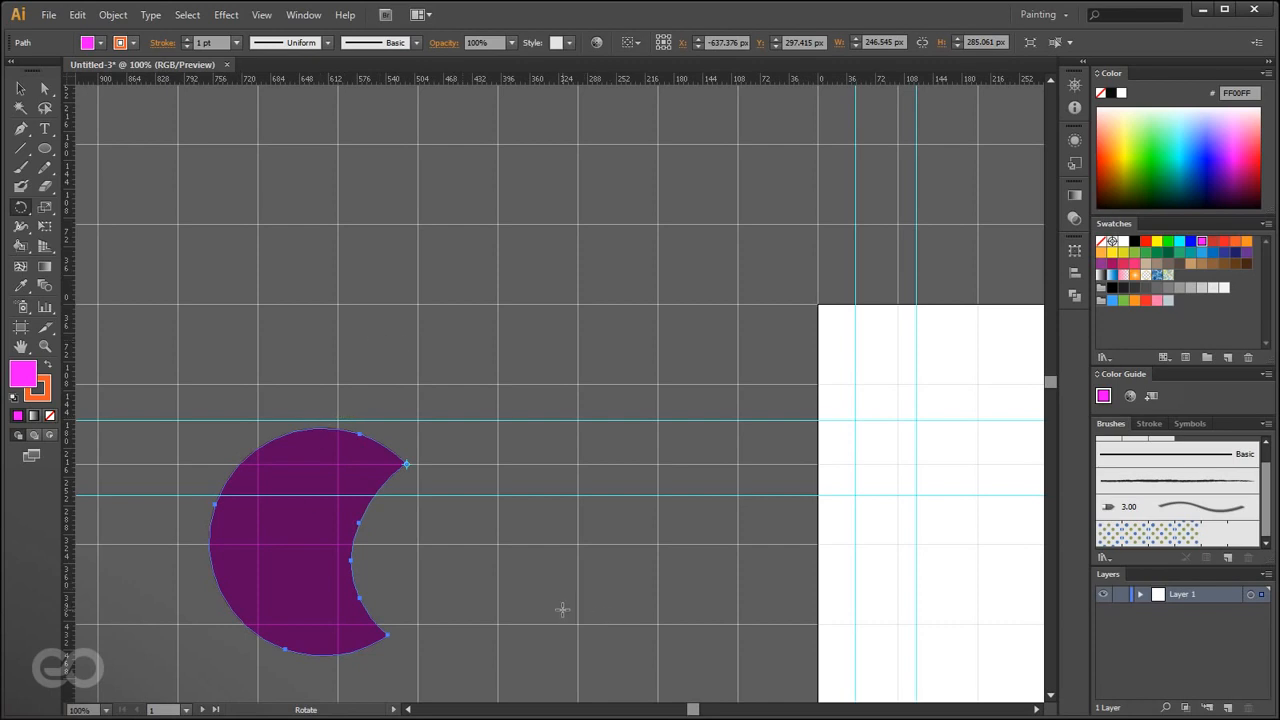
- Make a copy of the crescent rotated by a small angle about the tip anchor, toggling the preview to compare first
alt+click(404, 462)
drag(196, 208, 235, 130)
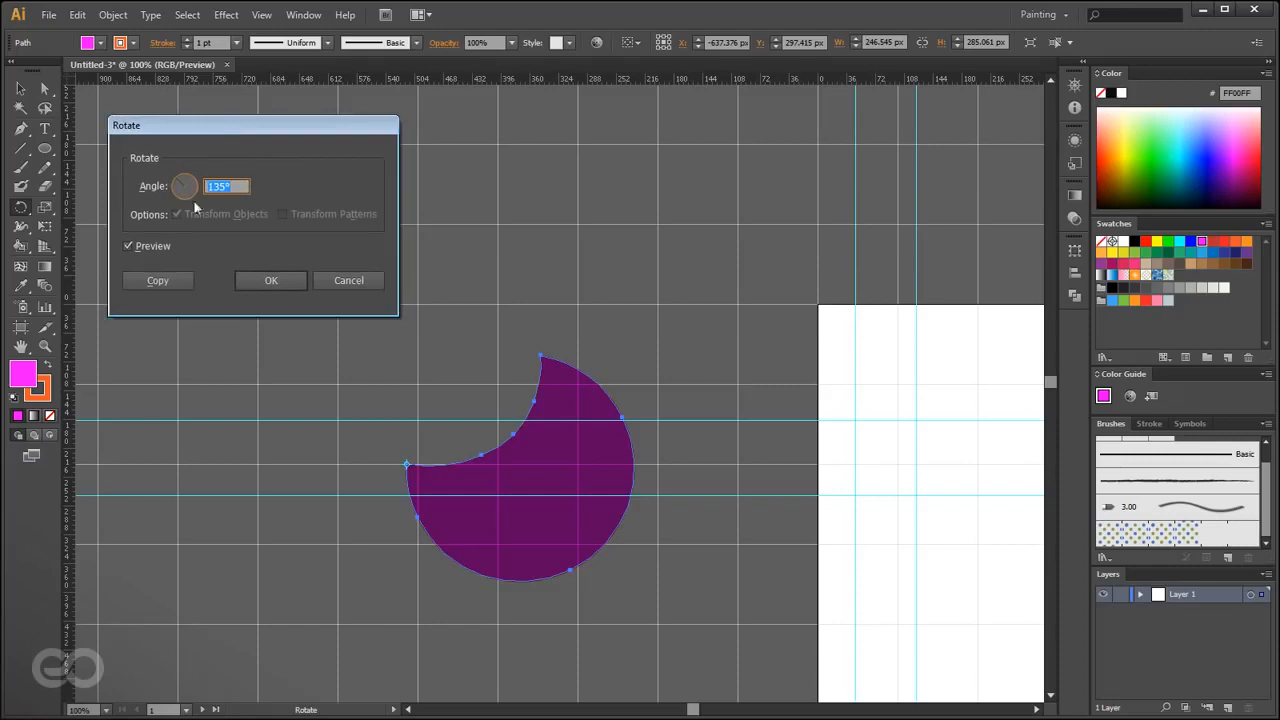
click(141, 250)
click(141, 250)
click(141, 249)
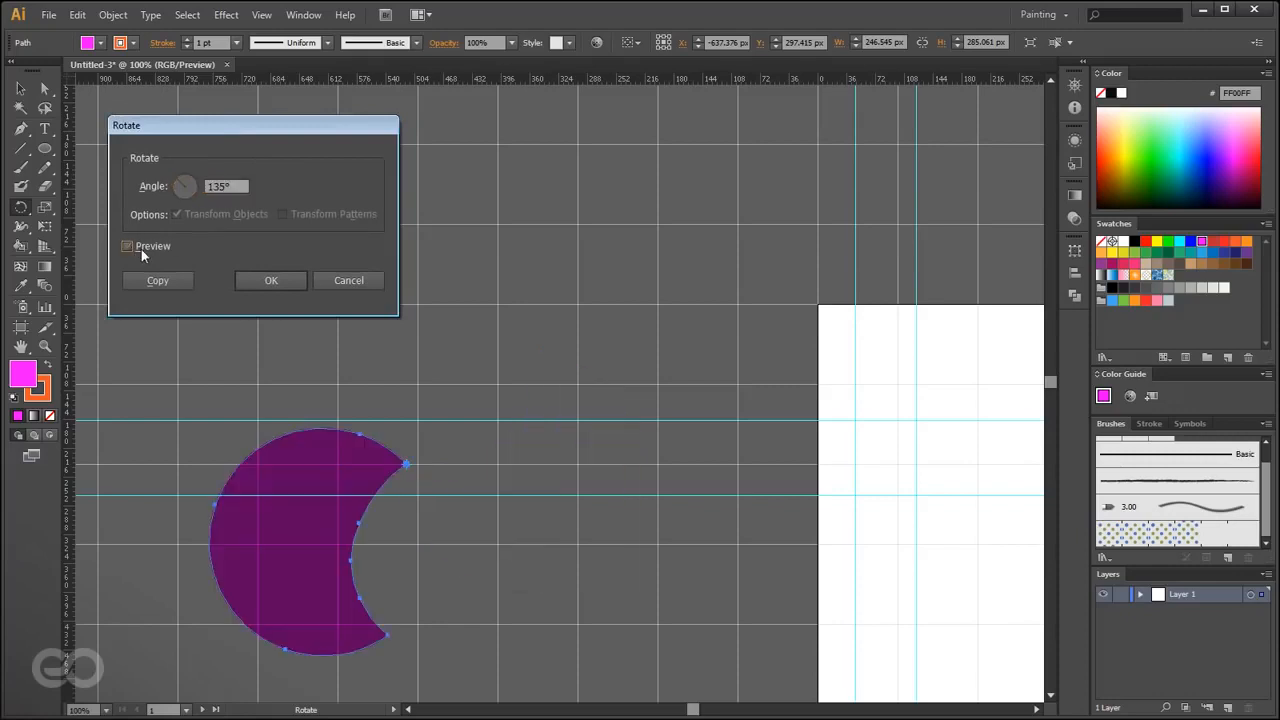
double_click(225, 187)
click(159, 282)
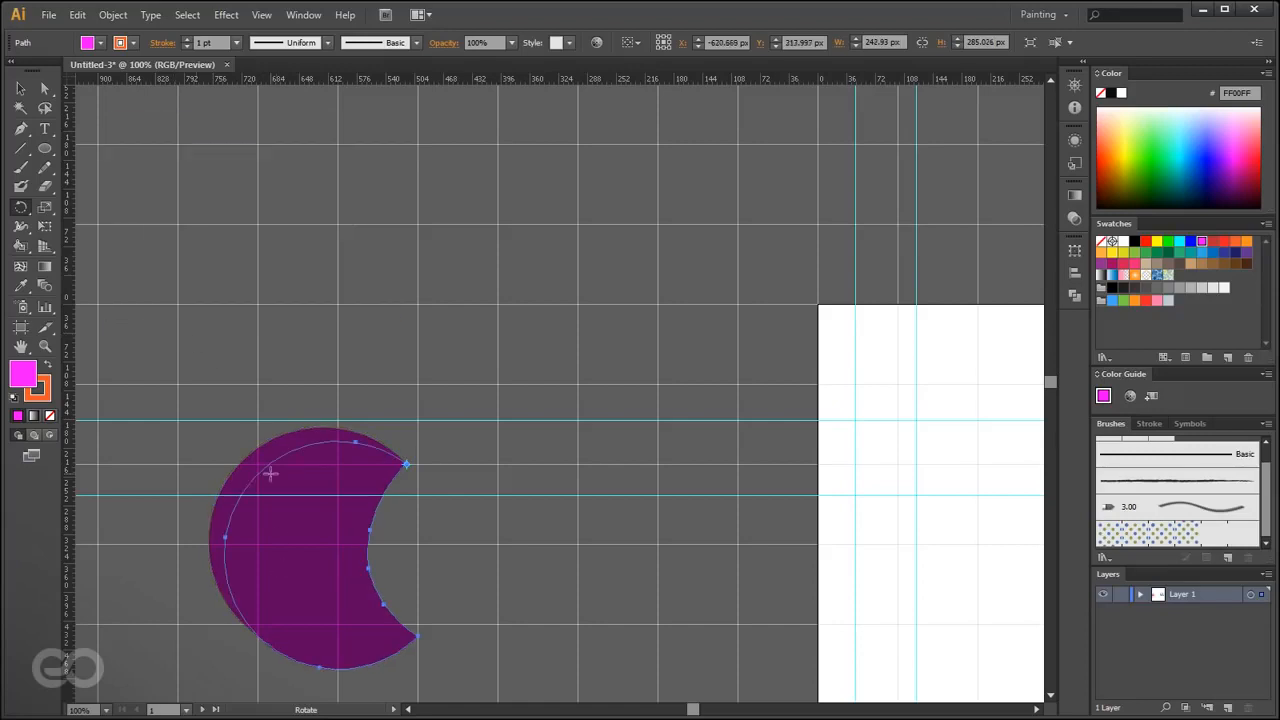
- Repeat the rotated copy with Transform Again until the crescents fan almost completely around the shared tip
click(21, 89)
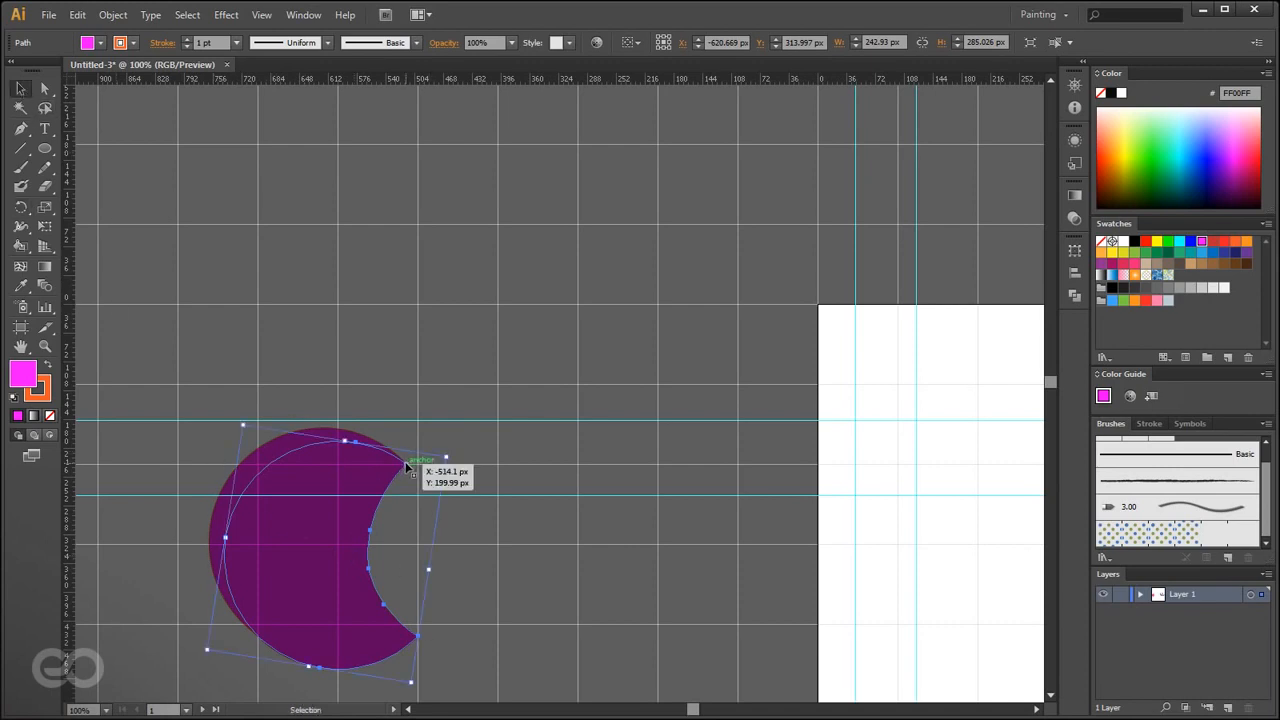
click(476, 590)
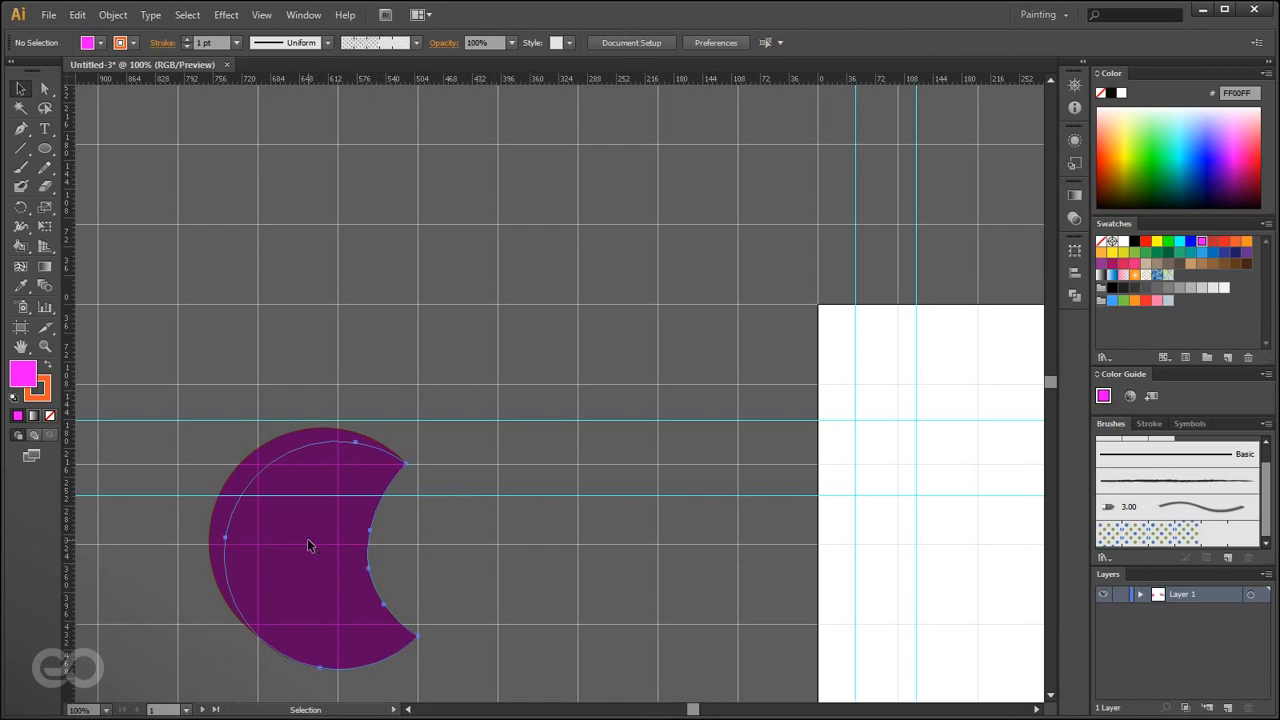
click(308, 545)
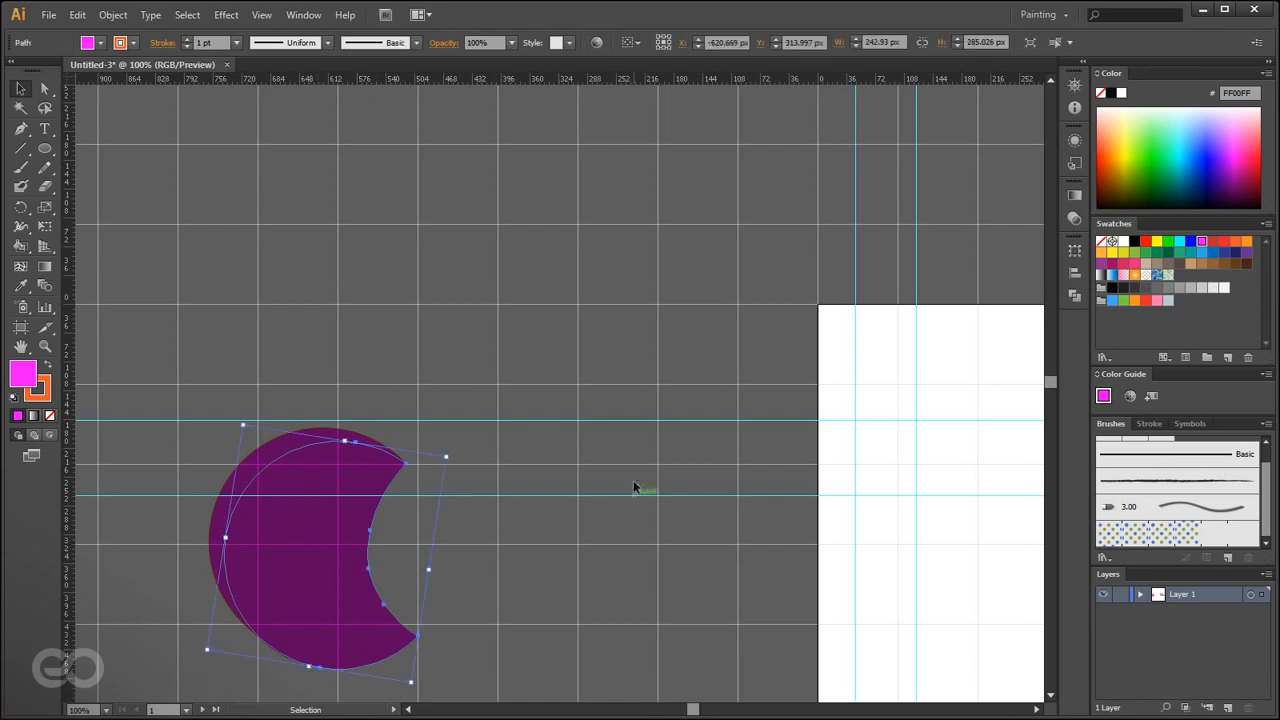
right_click(309, 468)
mouse_move(380, 686)
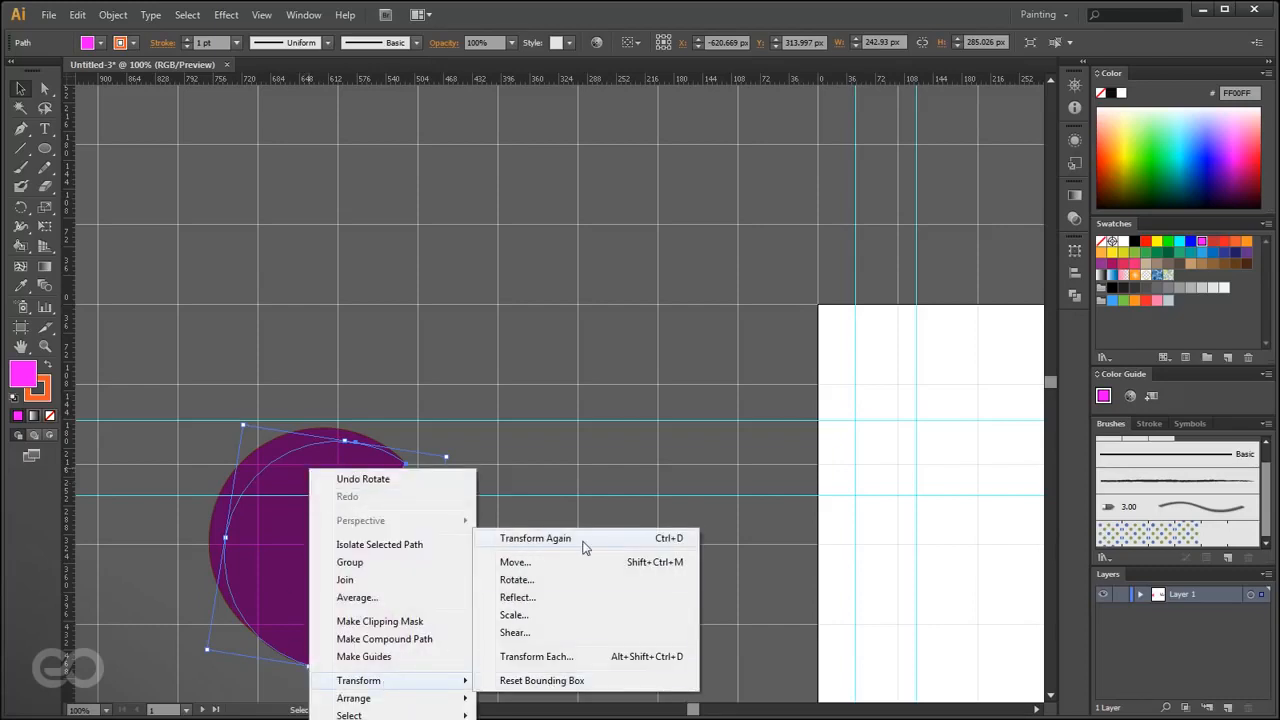
click(677, 538)
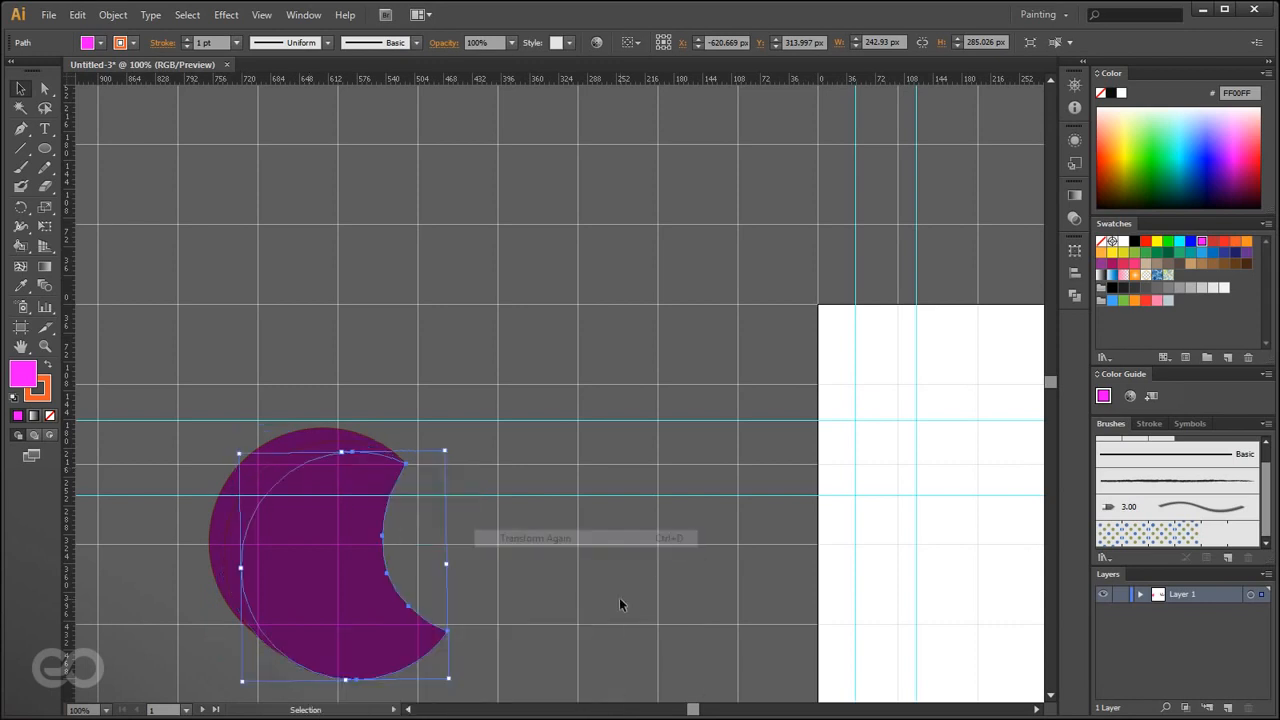
key(ctrl+d)
key(ctrl+d)
key(ctrl+d)
key(ctrl+d)
key(ctrl+d)
key(ctrl+d)
key(ctrl+d)
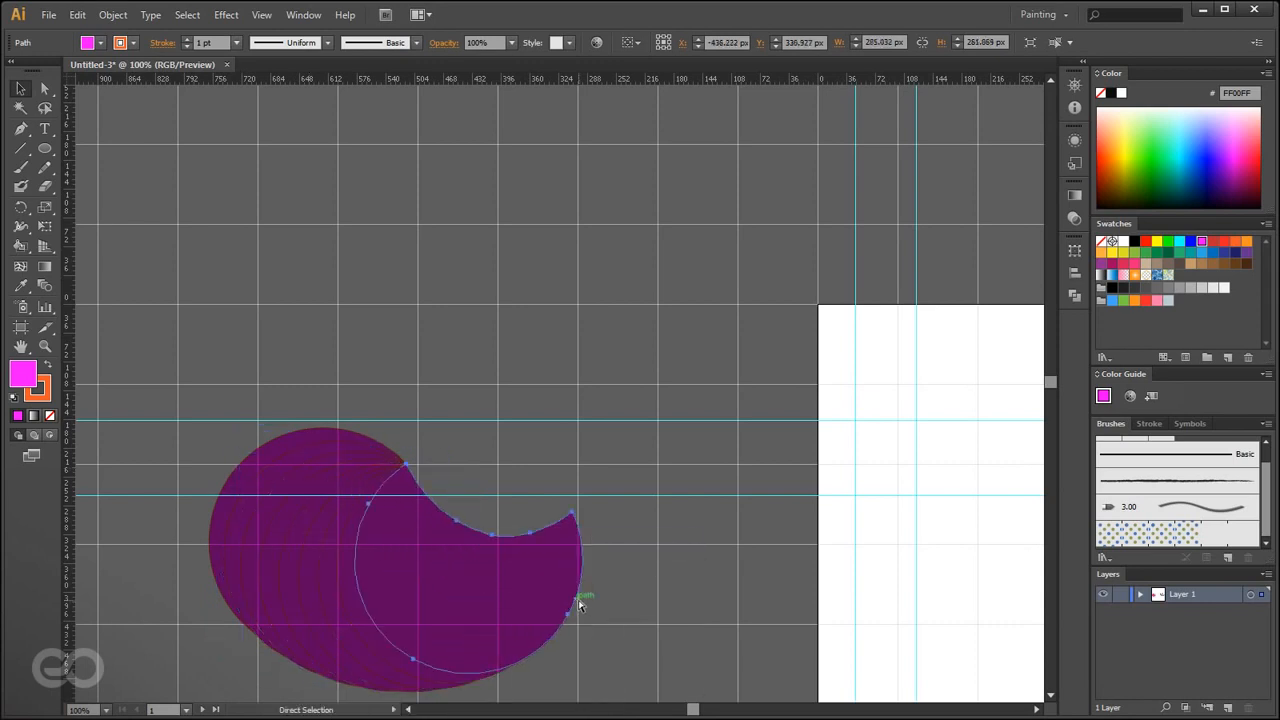
key(ctrl+d)
key(ctrl+d)
key(ctrl+d)
key(ctrl+d)
key(ctrl+d)
key(ctrl+d)
key(ctrl+d)
key(ctrl+d)
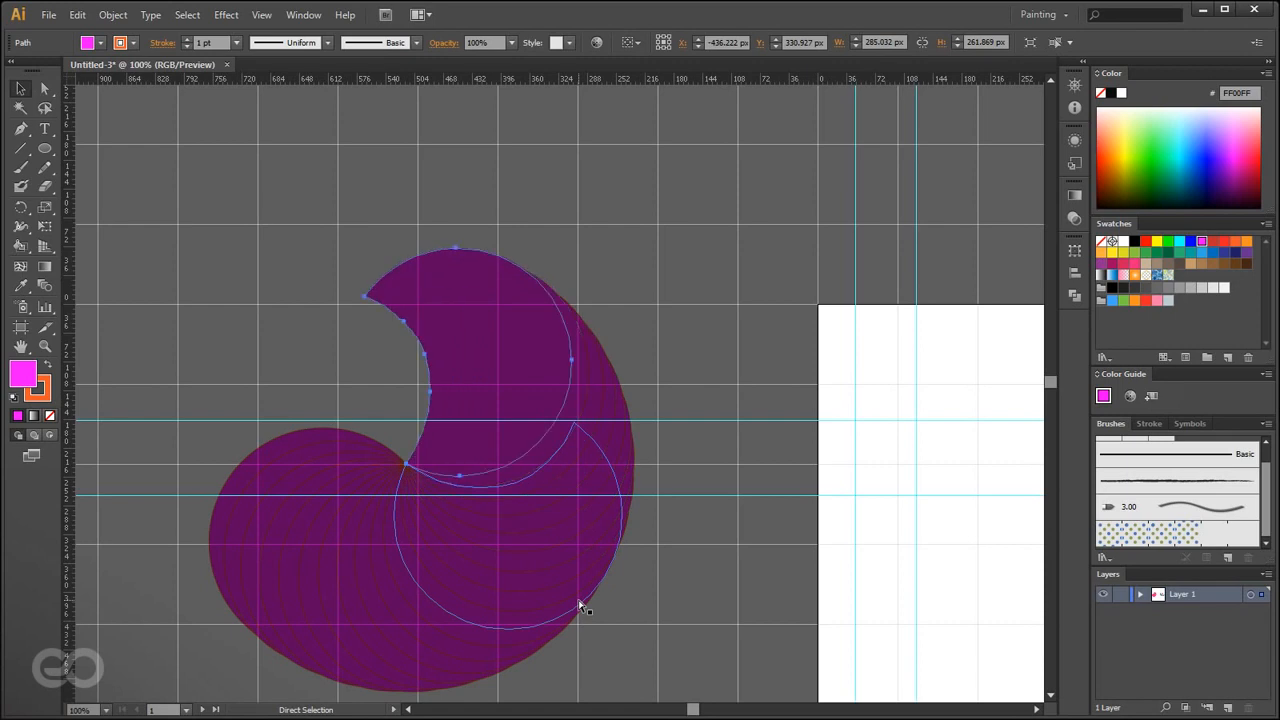
- Select all the fanned crescents, give them a black stroke, and deselect them
click(650, 595)
drag(706, 674, 228, 333)
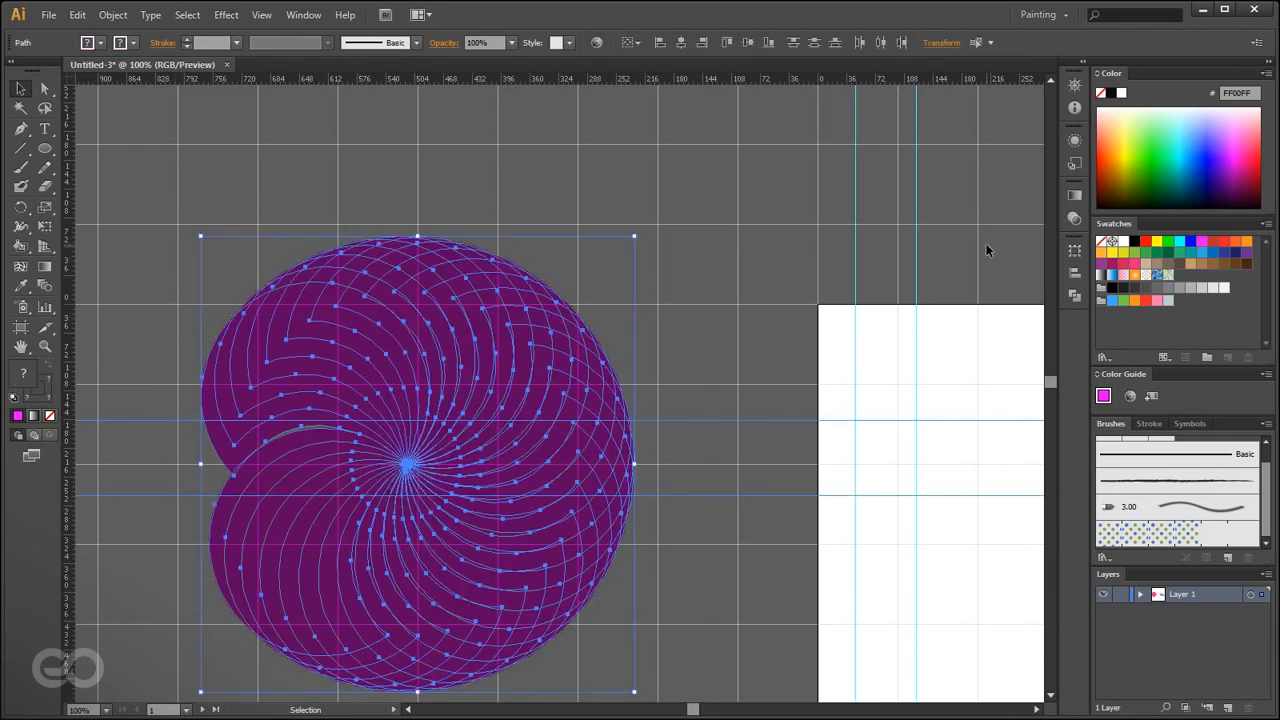
key(x)
click(1110, 93)
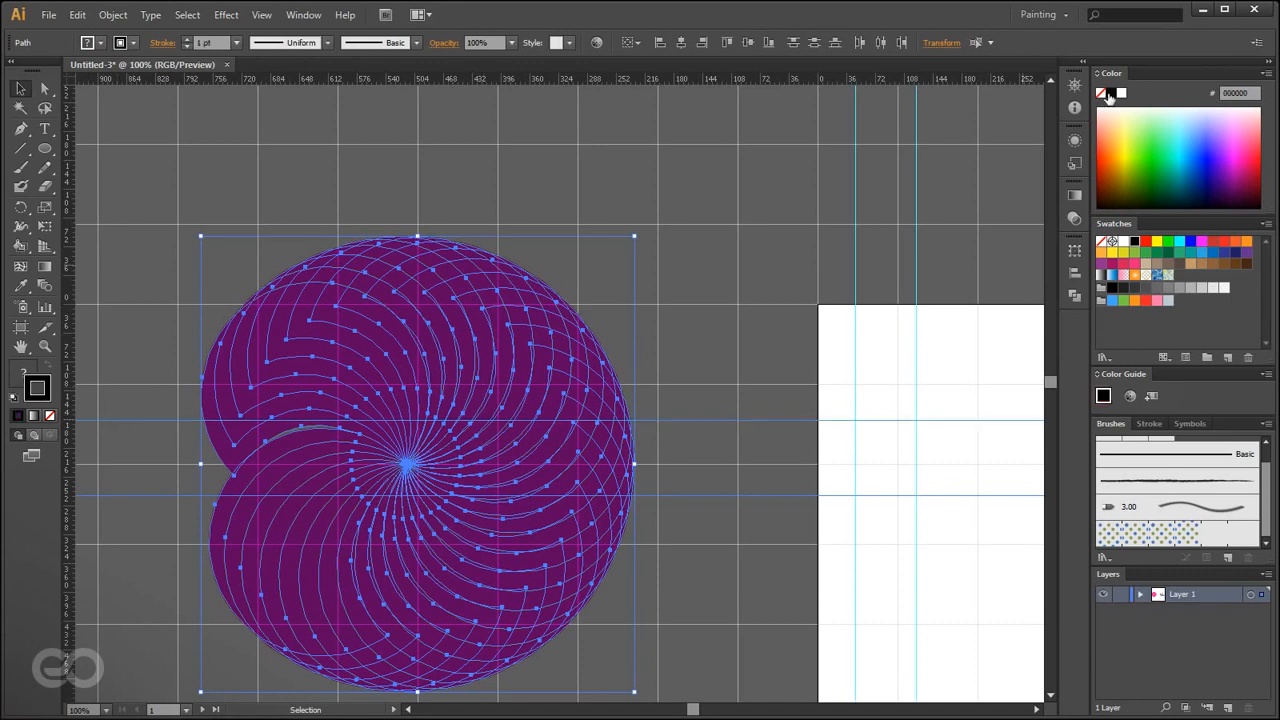
click(745, 306)
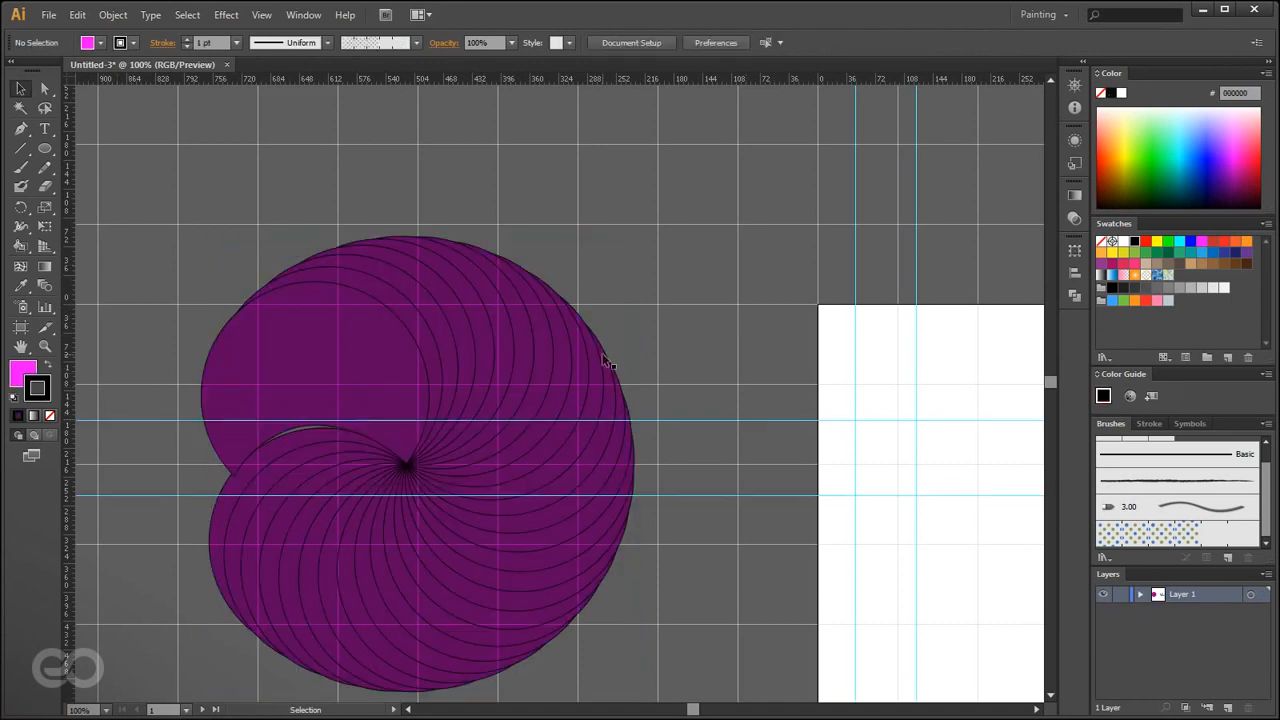
- Hide the guides and the grid so the spiral and the artboard appear without helper lines
scroll(362, 304, down, 1)
scroll(403, 311, up, 1)
key(ctrl+;)
key(ctrl+')
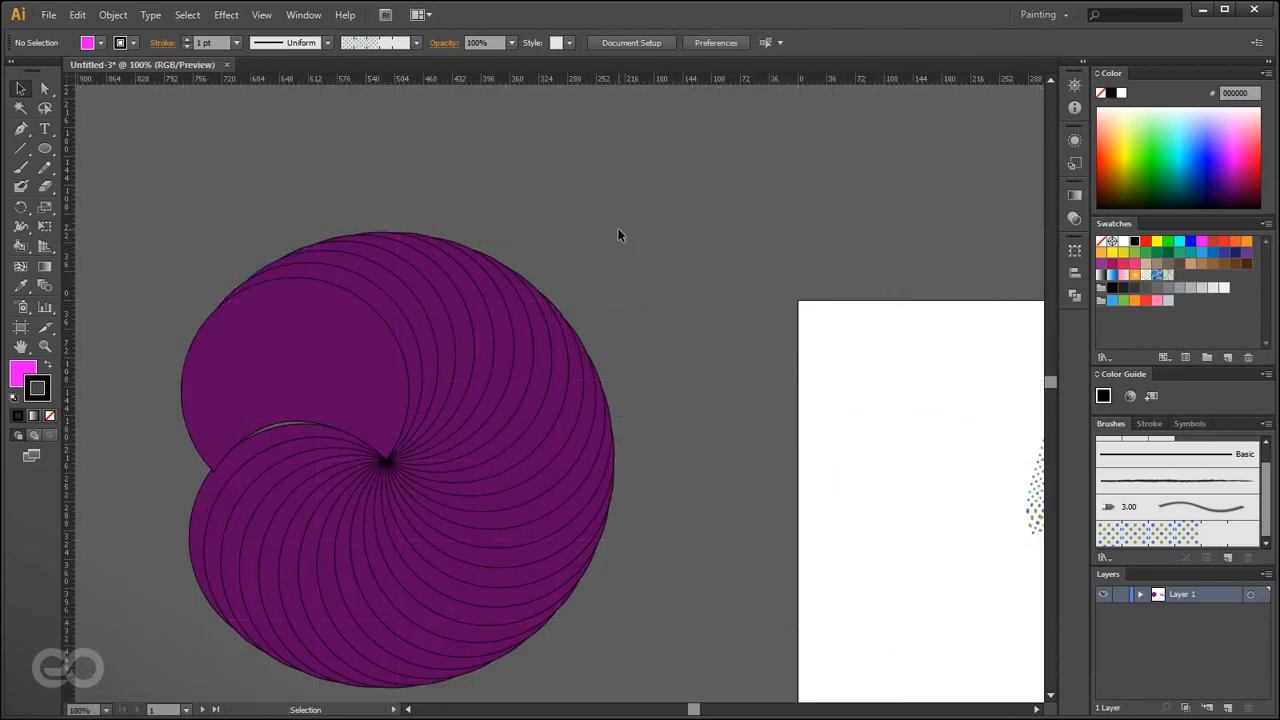
scroll(484, 198, down, 1)
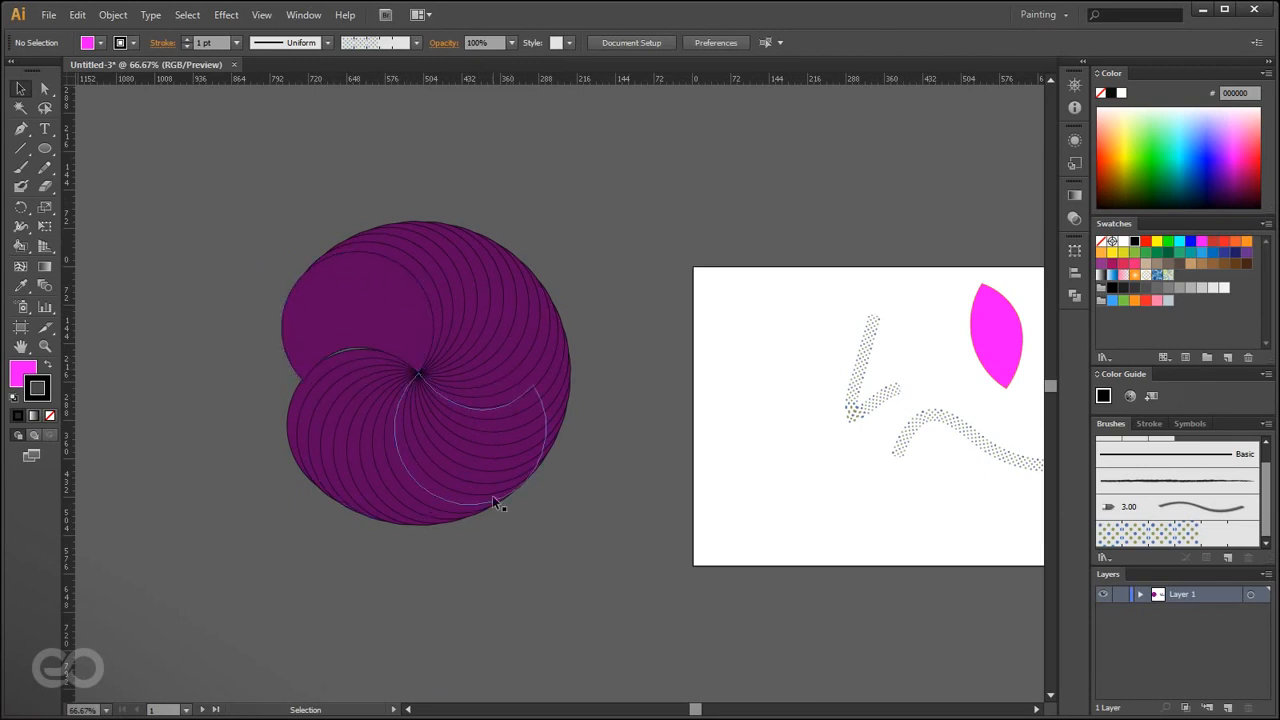
scroll(79, 402, down, 1)
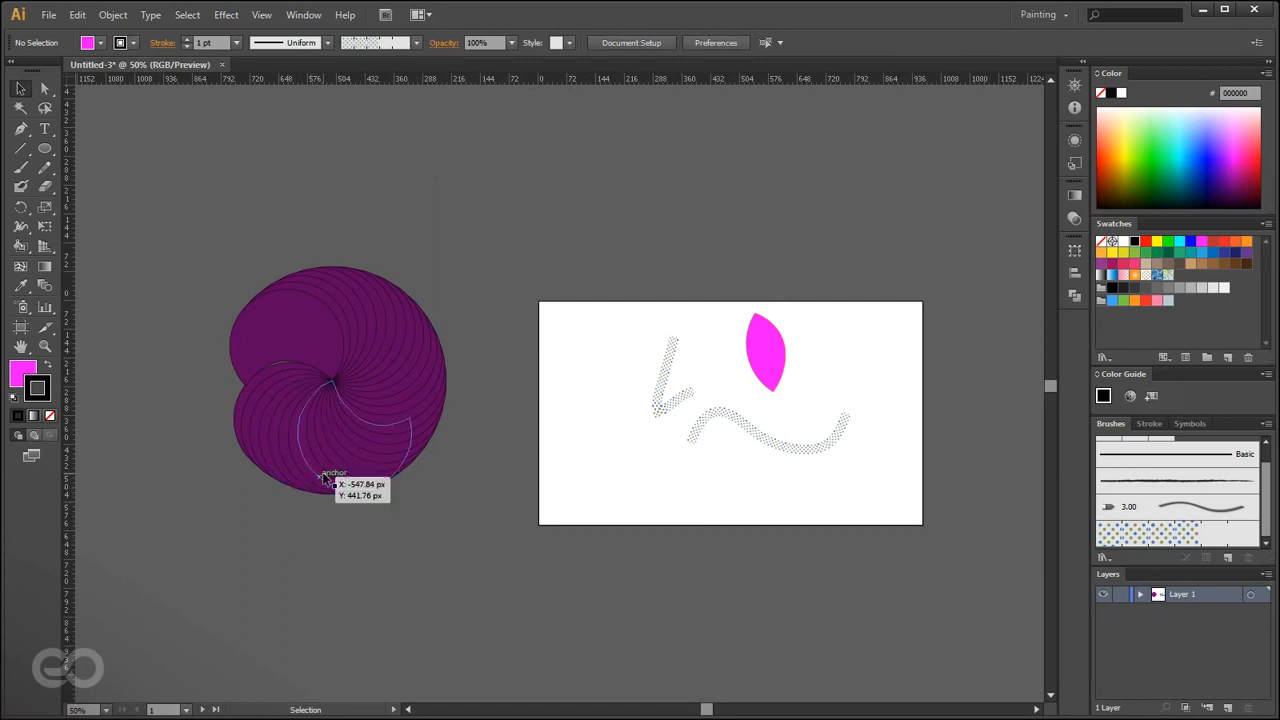
- Show the Transform panel, float it above the artboard and expand it to include the stroke scaling and pixel grid options
click(299, 14)
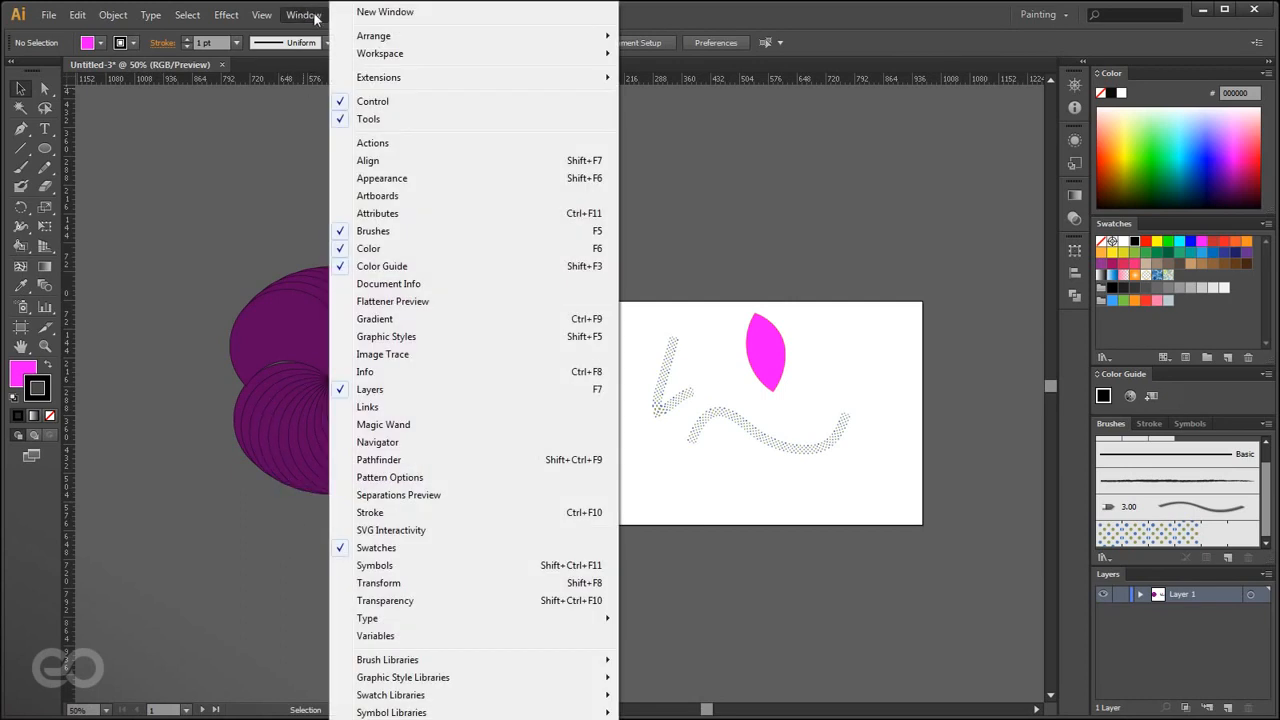
click(386, 583)
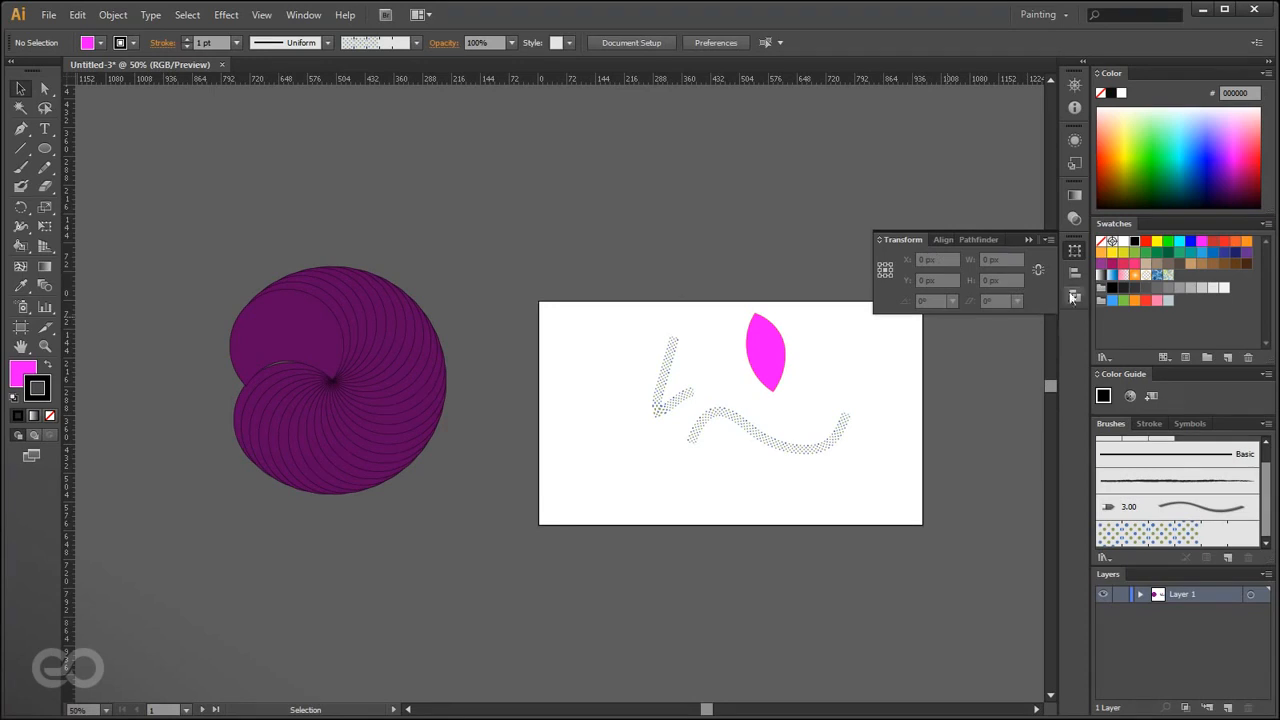
drag(1011, 243, 858, 110)
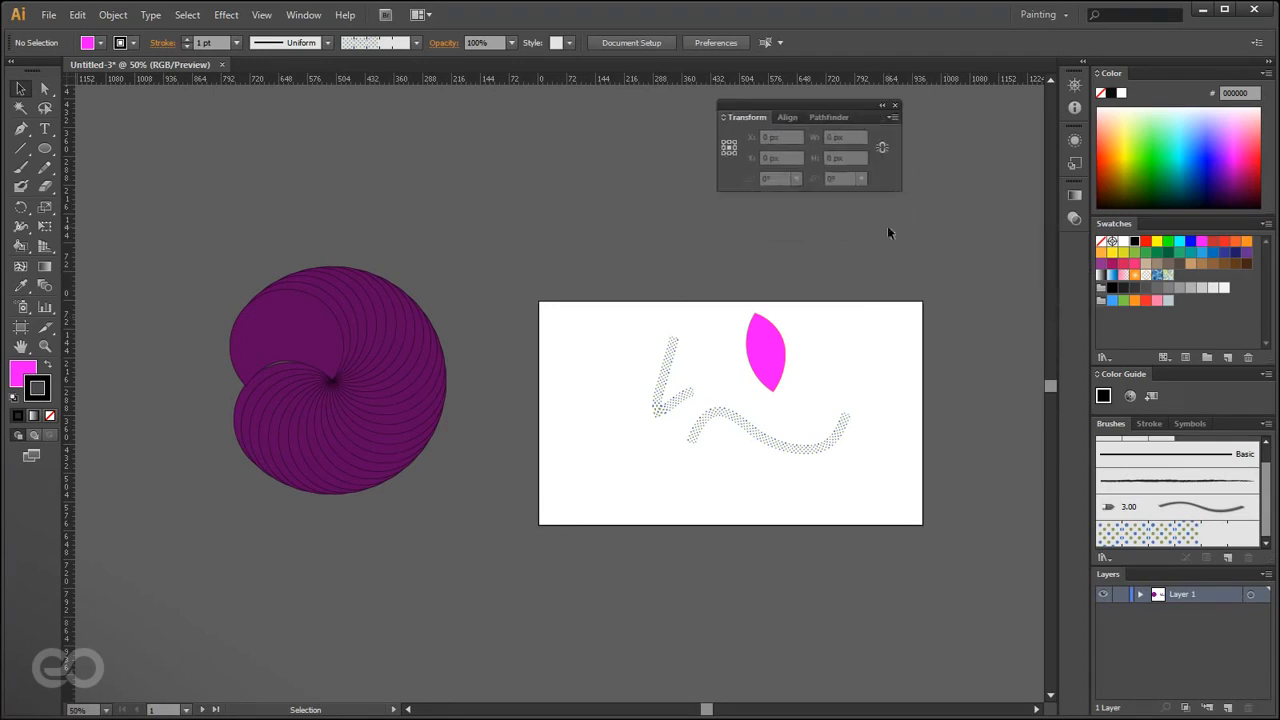
click(721, 118)
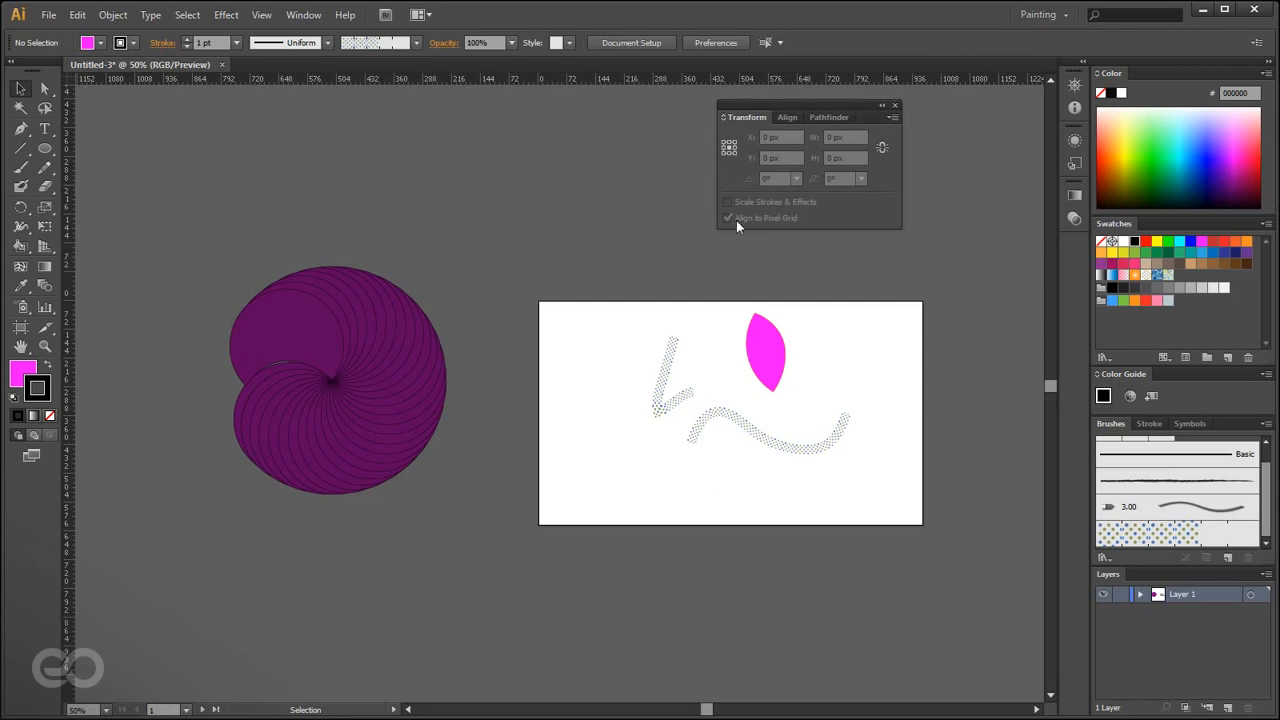
drag(842, 104, 946, 120)
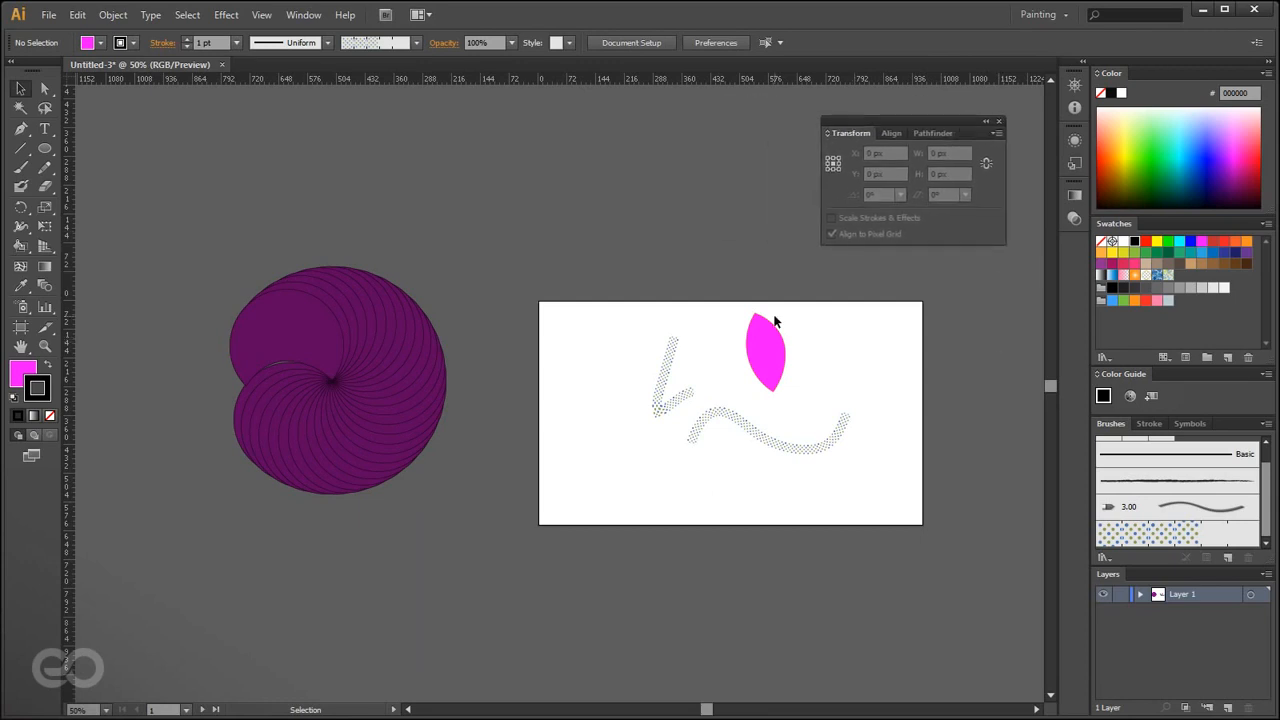
- Move the topmost crescent out below the spiral and set its transform reference point to the upper-left corner
click(312, 340)
drag(312, 340, 455, 580)
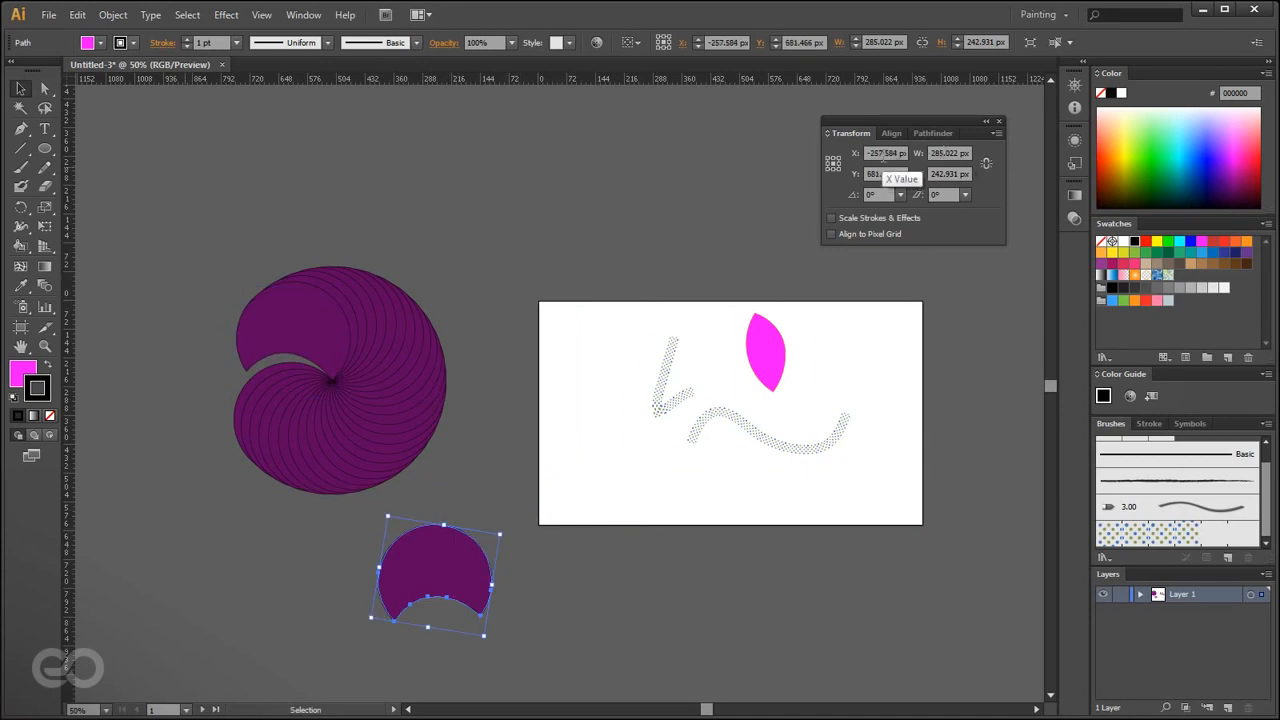
click(881, 174)
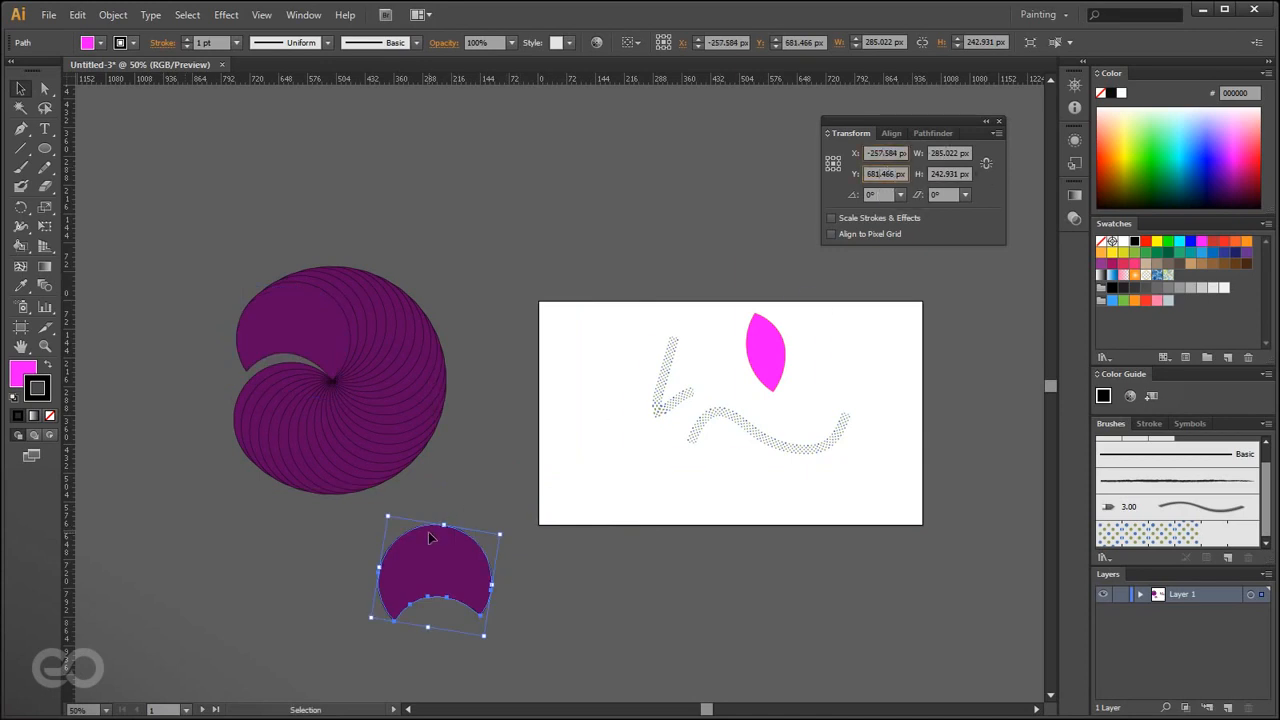
click(831, 166)
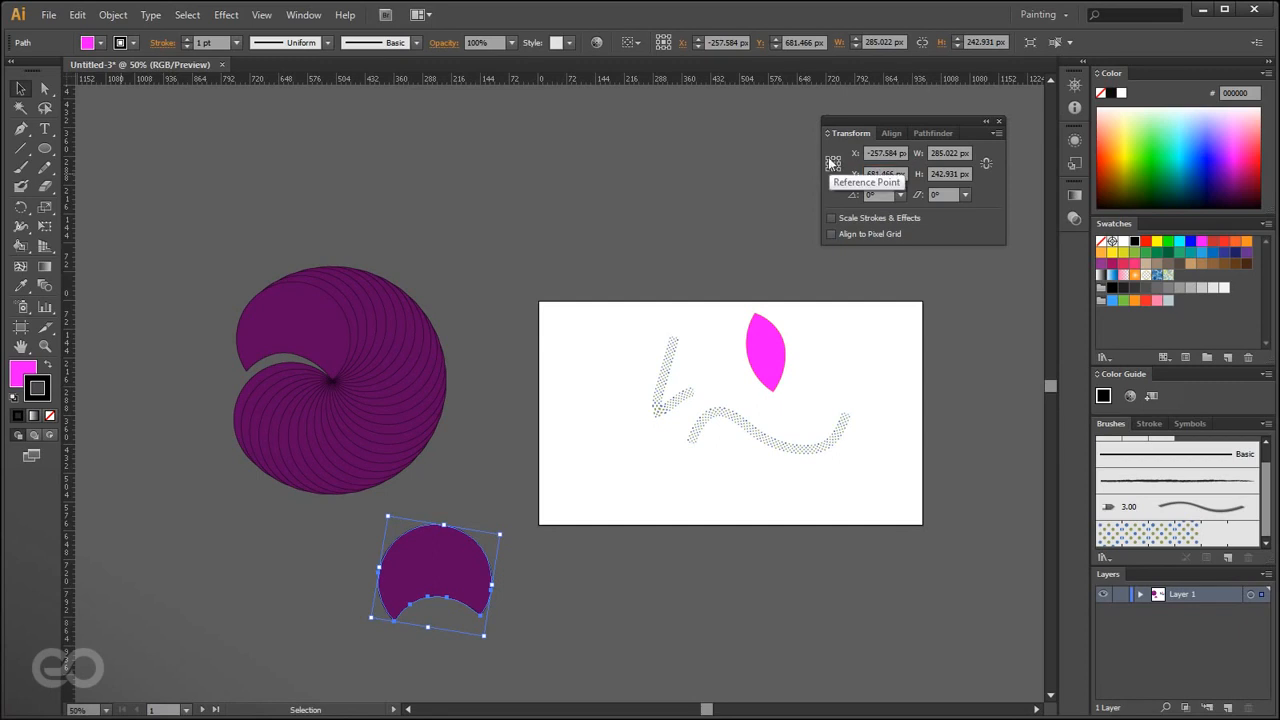
click(829, 170)
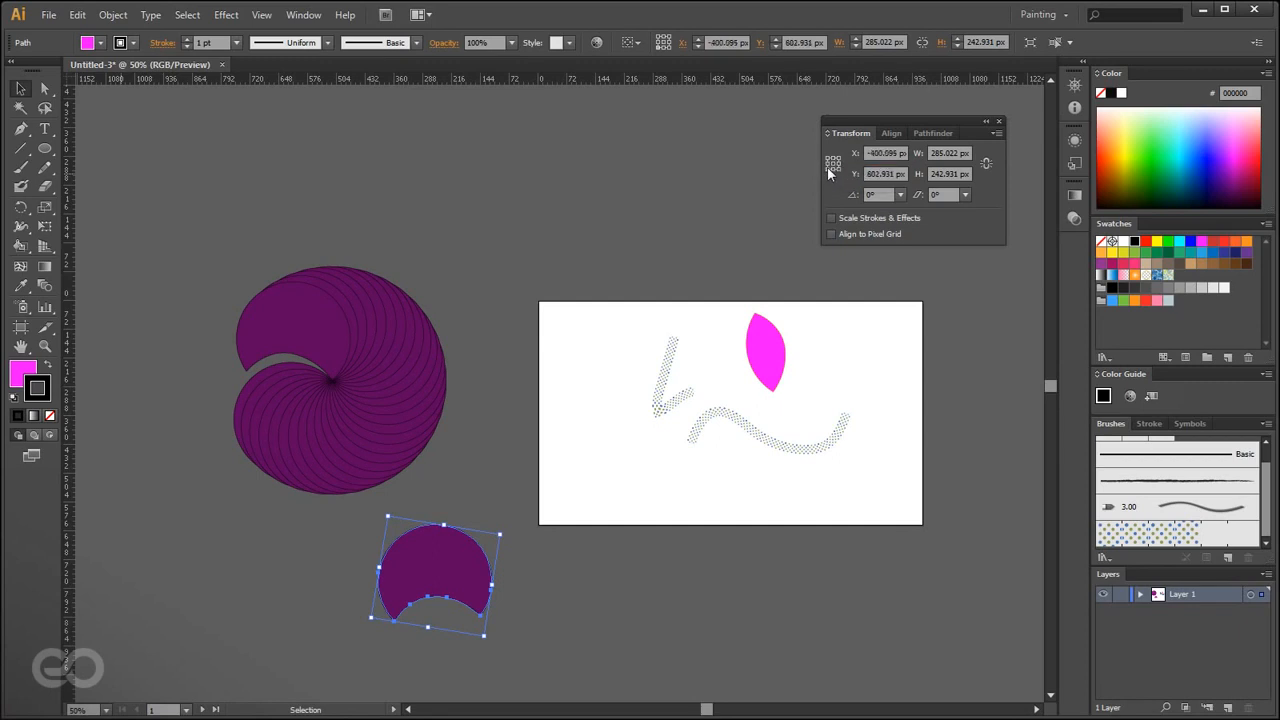
click(828, 157)
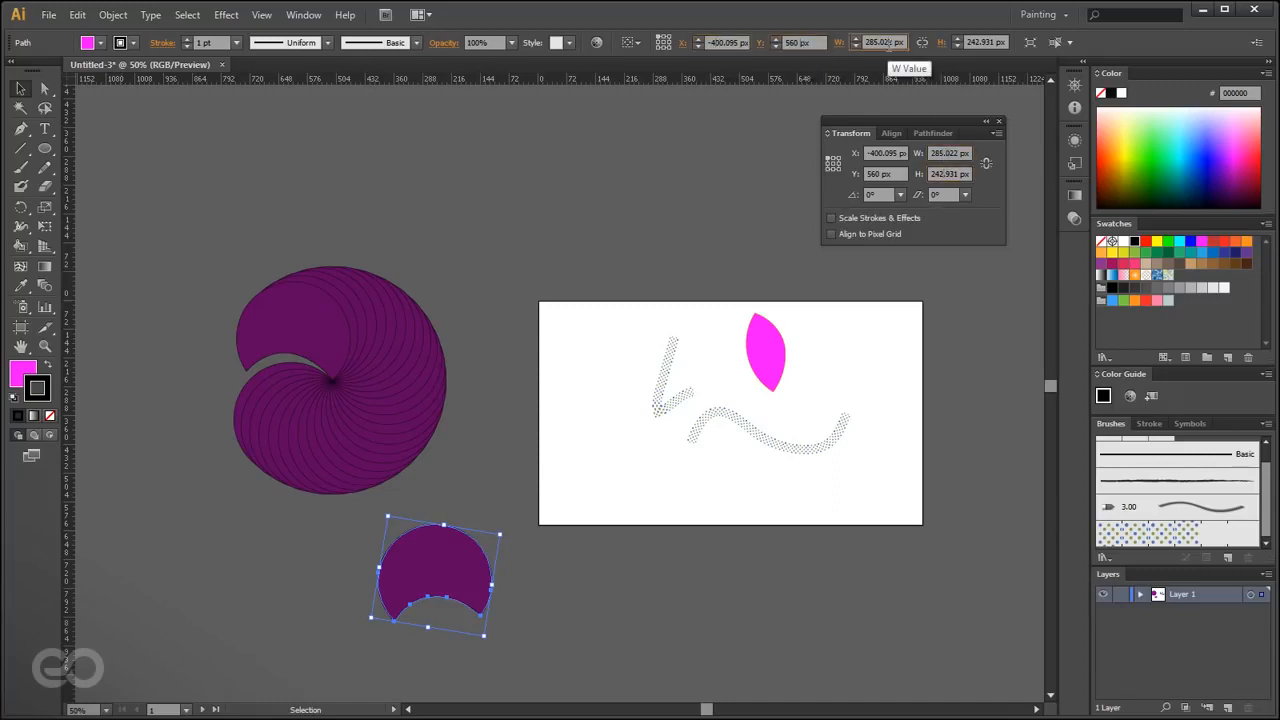
- Rotate the separate crescent by -60° about its upper-left reference point and apply a slight shear to it
click(901, 194)
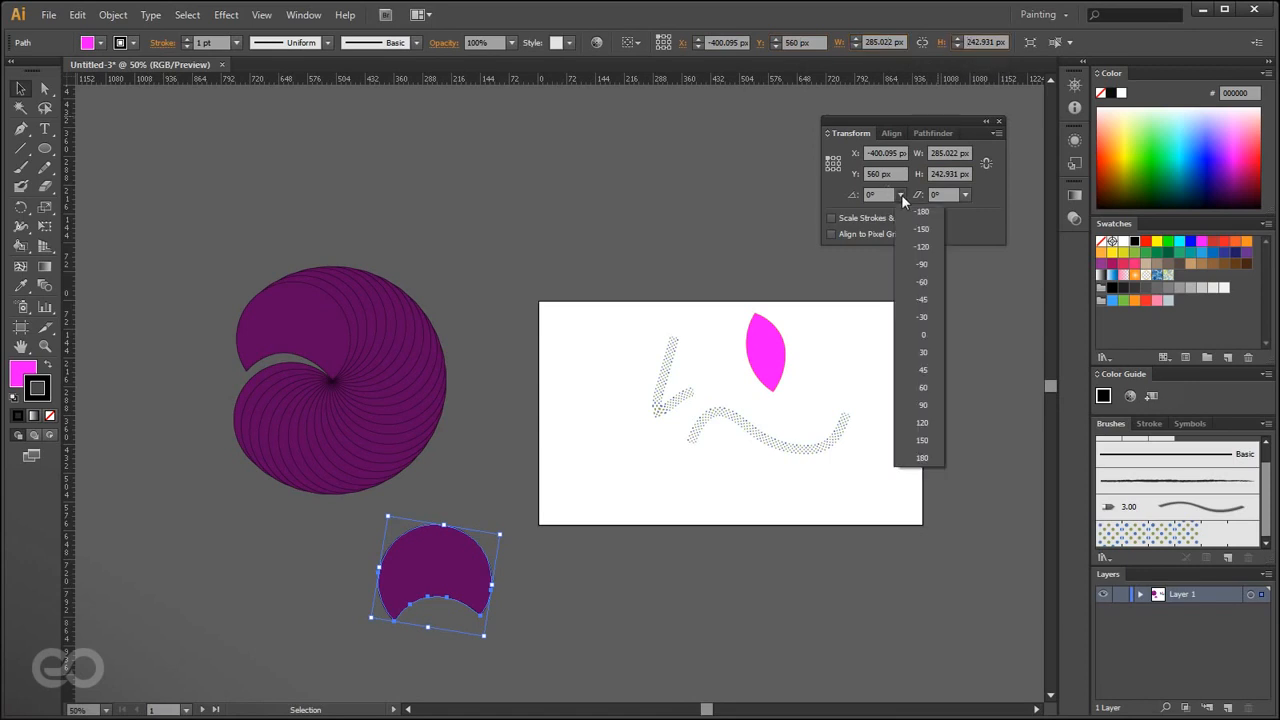
click(923, 282)
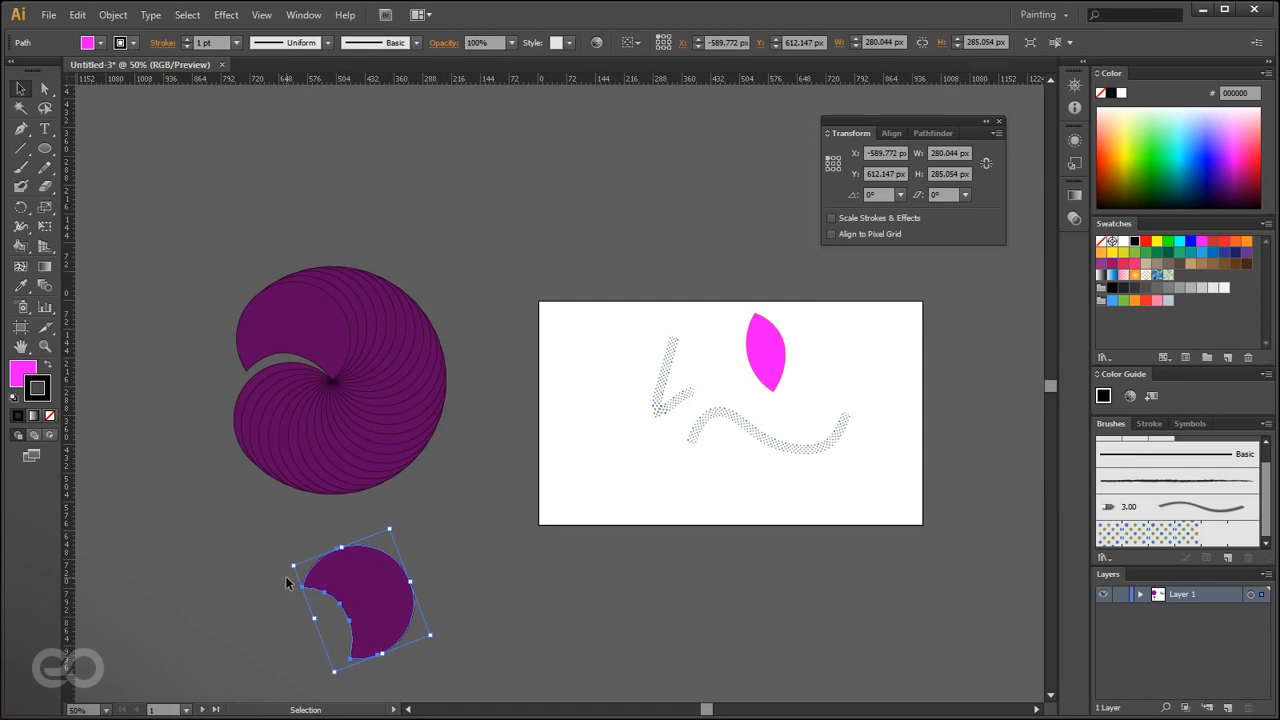
click(968, 193)
click(985, 279)
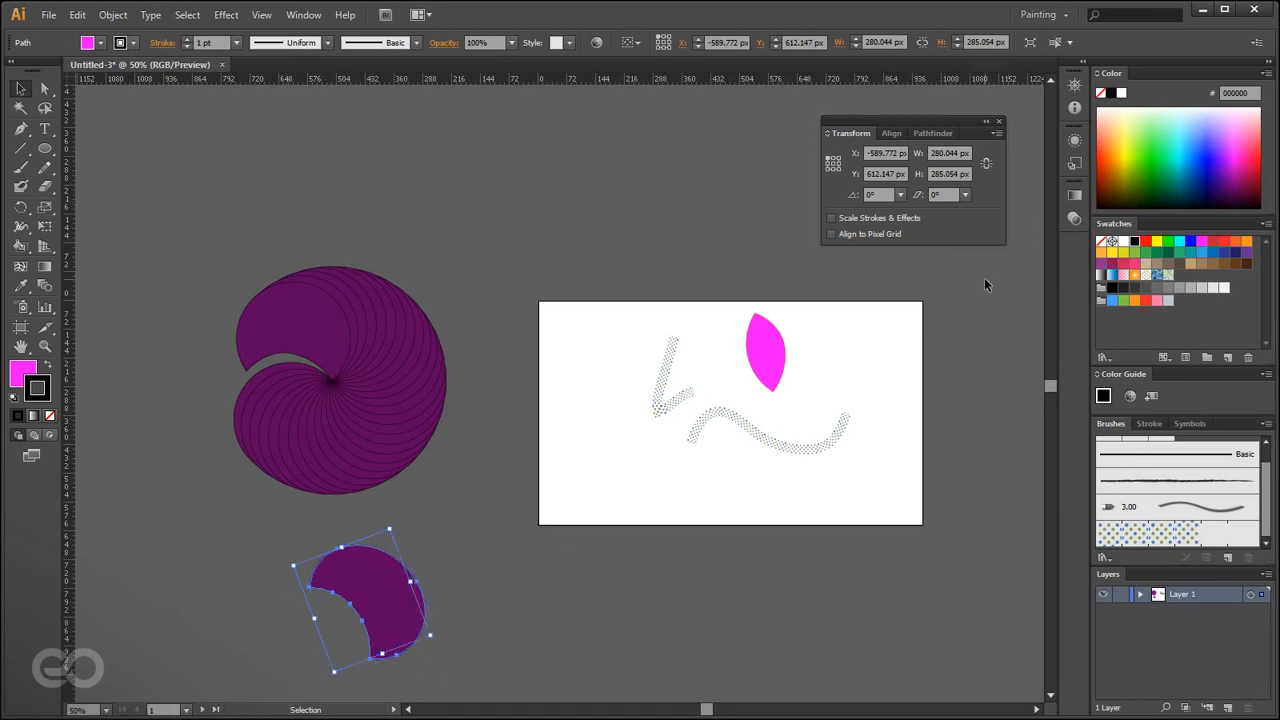
- Try a much stronger shear on the crescent, and undo it
click(966, 194)
click(968, 273)
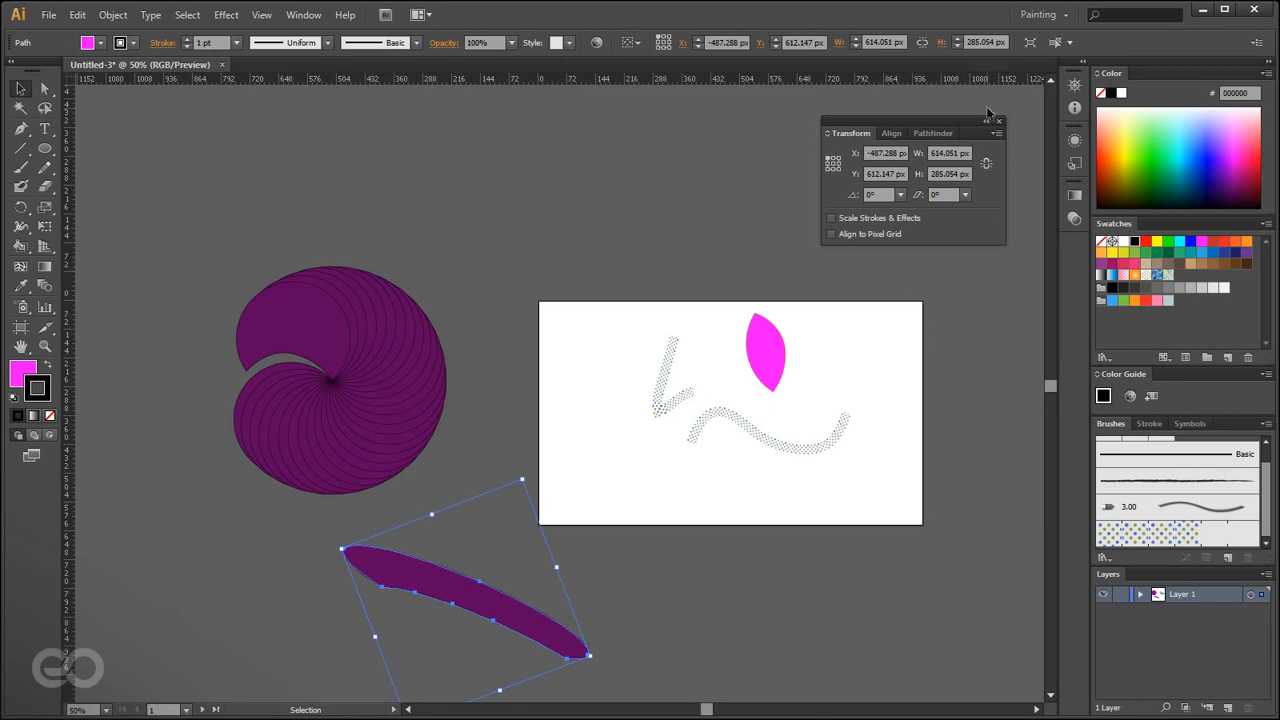
key(ctrl+z)
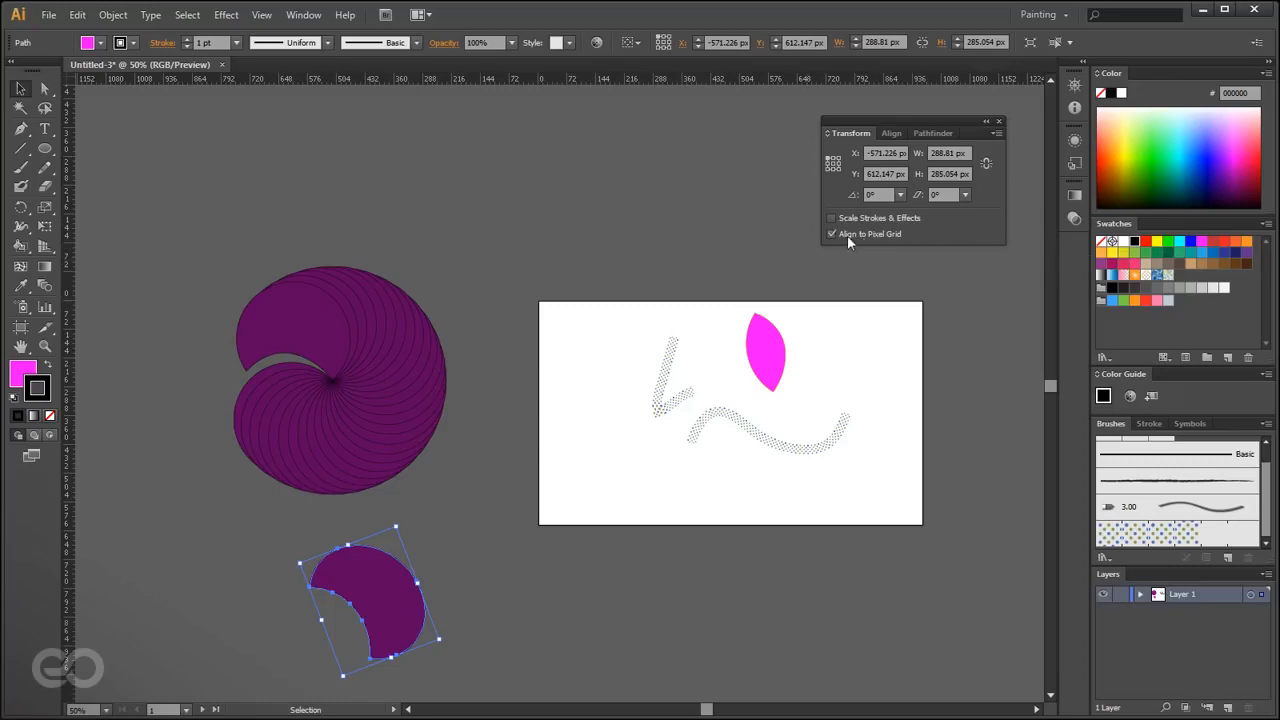
- Turn off Align to Pixel Grid for the crescent and move it up and right, closer to the artboard's lower-left corner
click(848, 235)
drag(369, 623, 474, 563)
scroll(474, 563, up, 3)
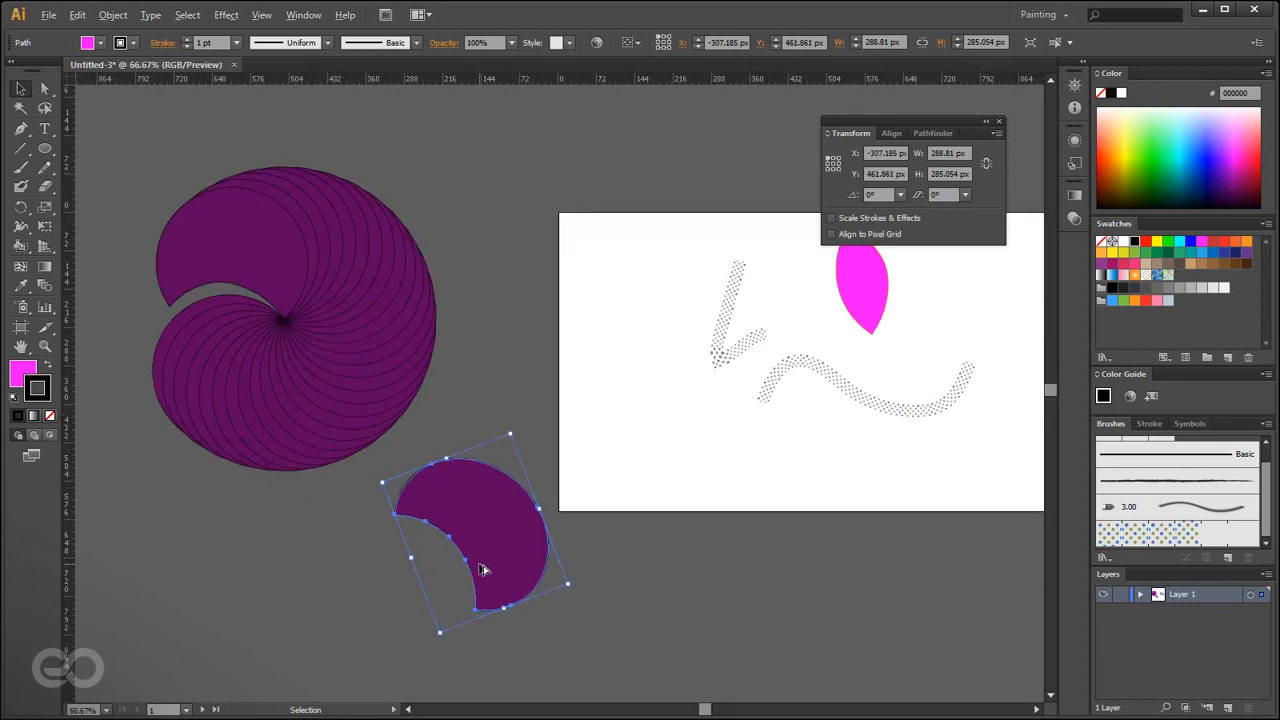
- Scale the crescent down to about 71 by 47 px without scaling its stroke, move it against the spiral's lower edge, and deselect it
drag(674, 607, 342, 399)
scroll(459, 453, up, 4)
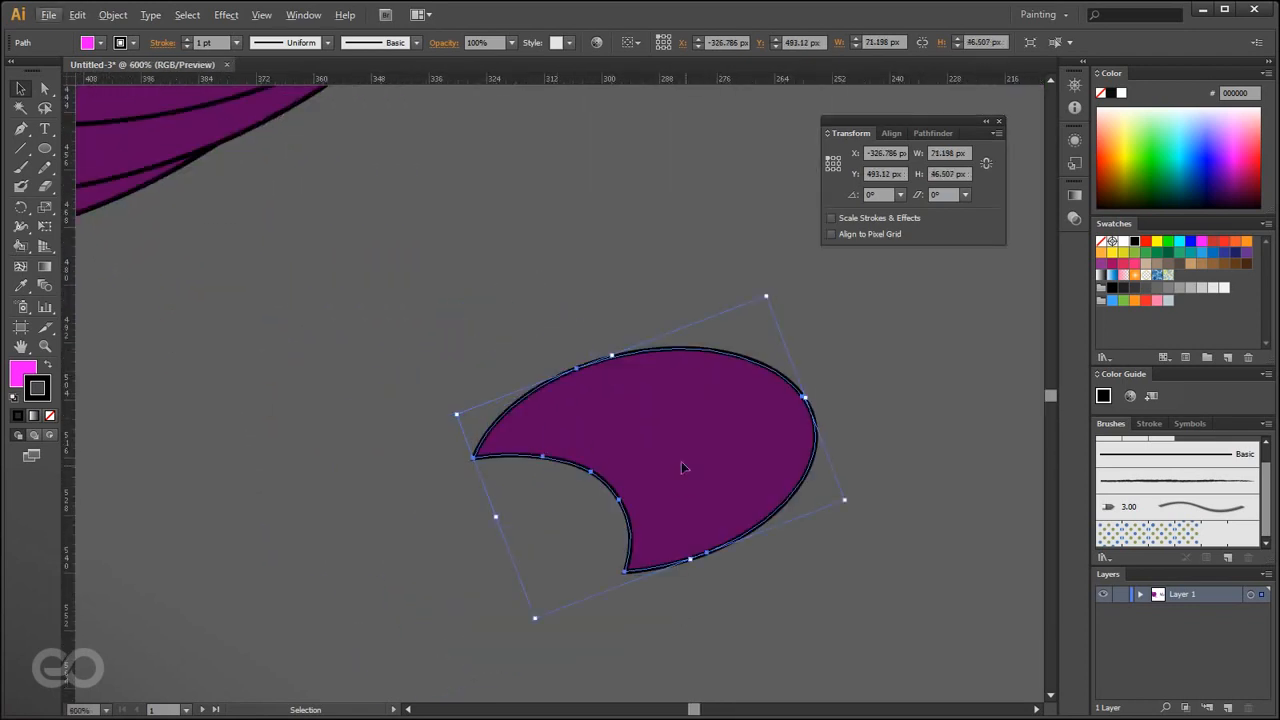
drag(689, 483, 318, 307)
click(320, 470)
- Turn on Scale Strokes & Effects for the small crescent, enlarge it until it overlaps the artboard's lower-left corner, and deselect it
scroll(600, 608, down, 4)
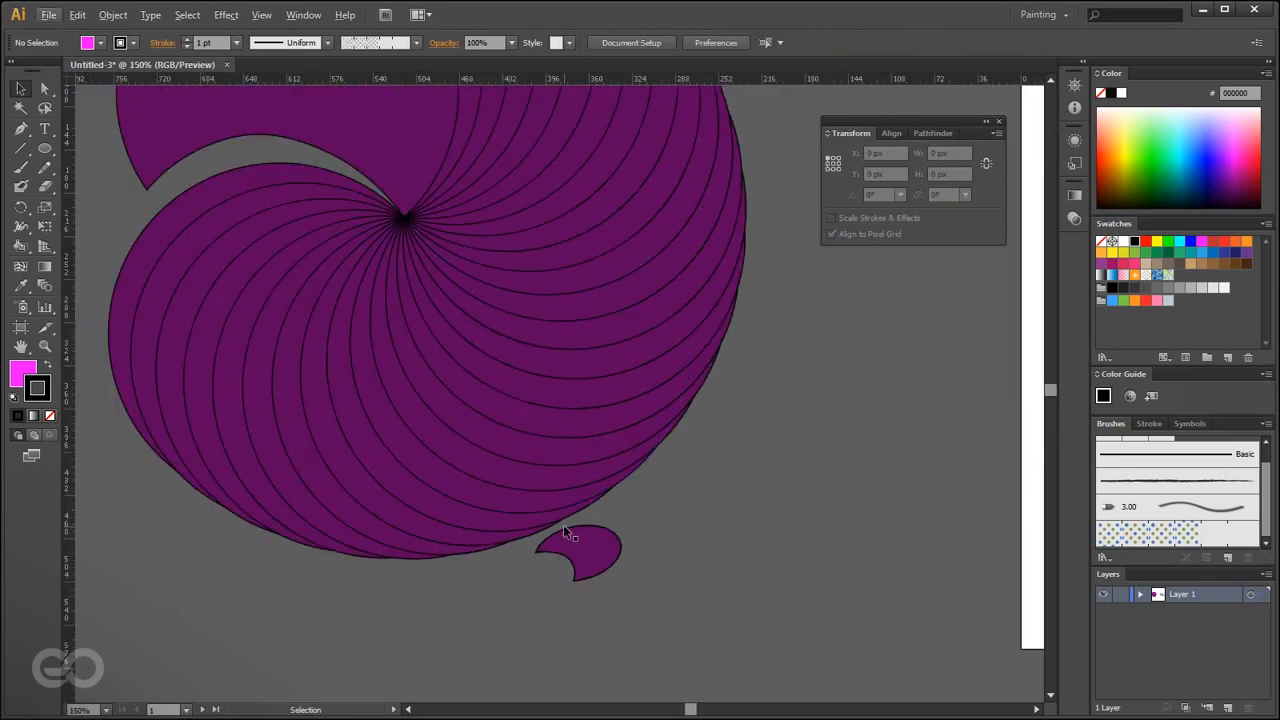
click(590, 555)
scroll(270, 400, down, 2)
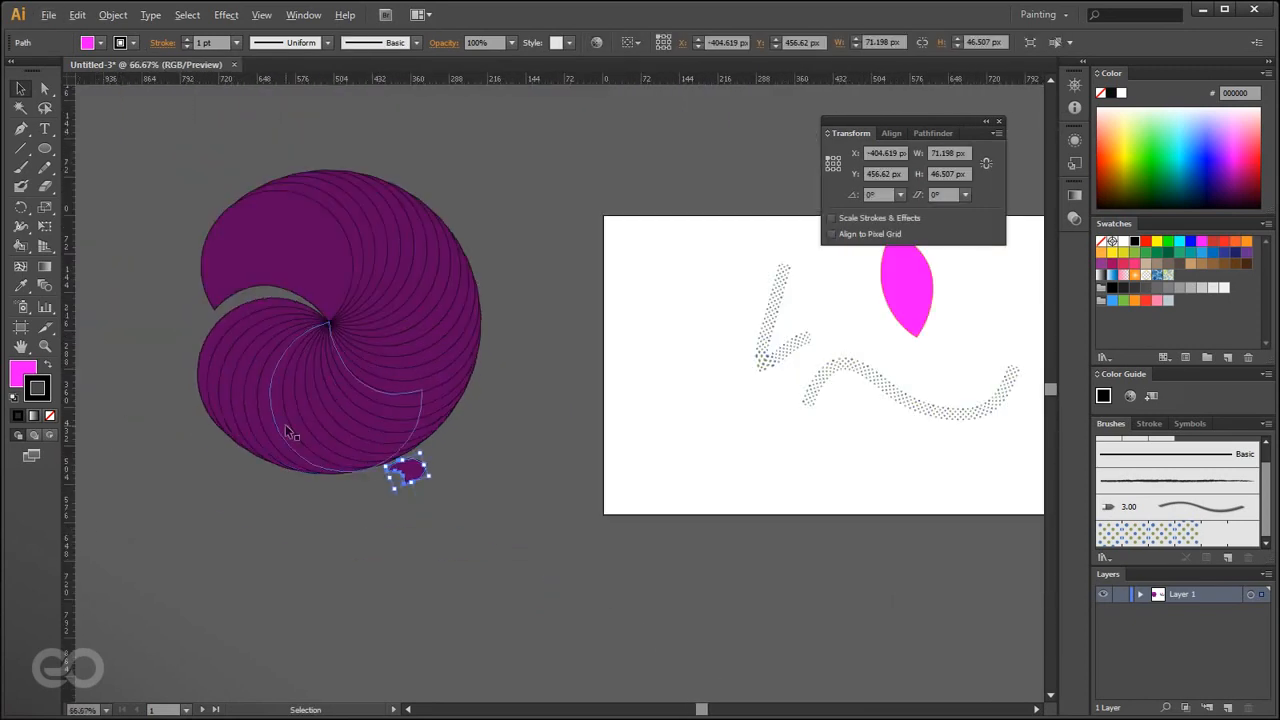
click(856, 219)
drag(429, 476, 776, 703)
click(801, 667)
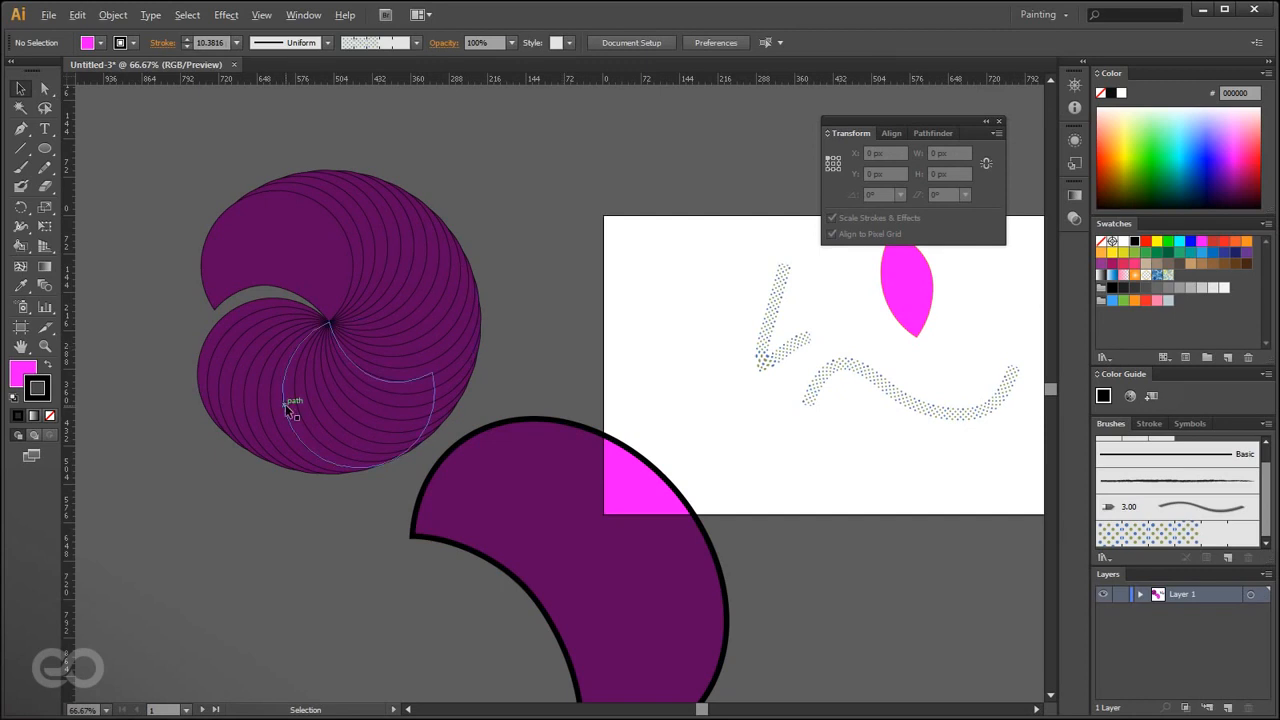
scroll(286, 401, down, 1)
click(257, 566)
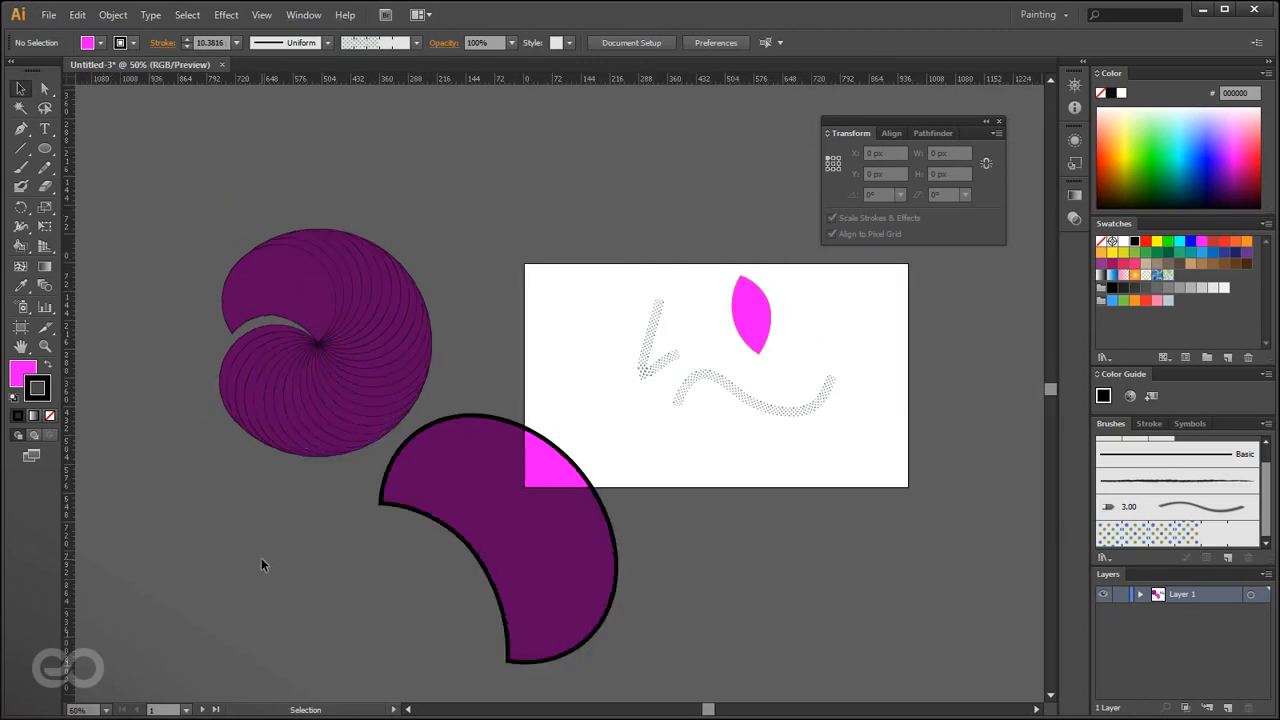